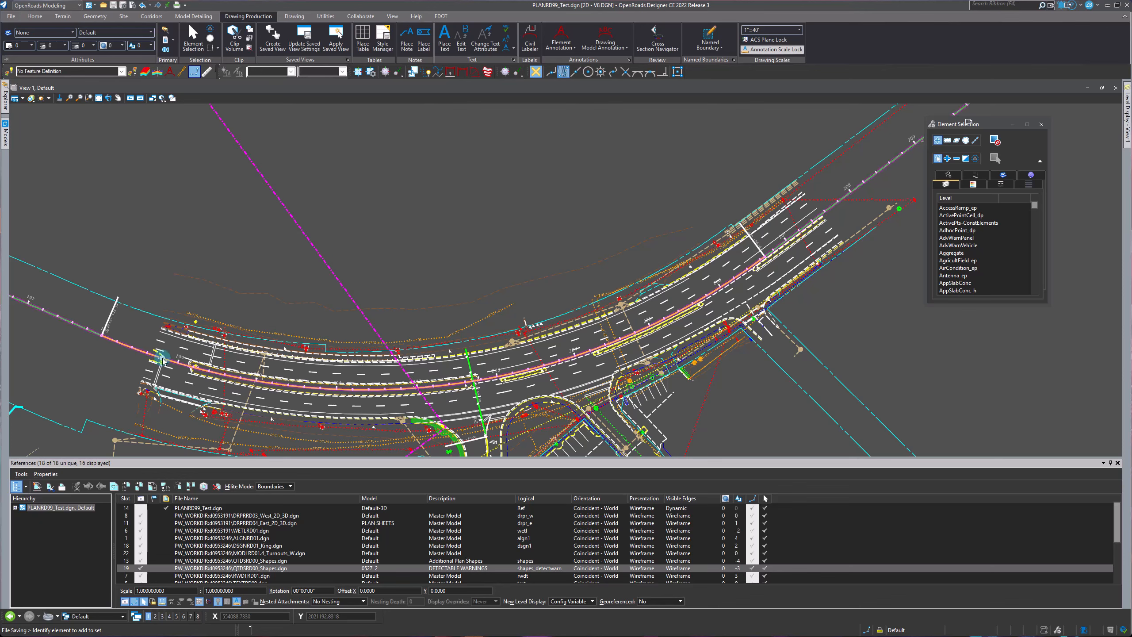
Enlarge the references list and look through the display priorities of all attached files
mouse_move(163, 361)
left_click(606, 344)
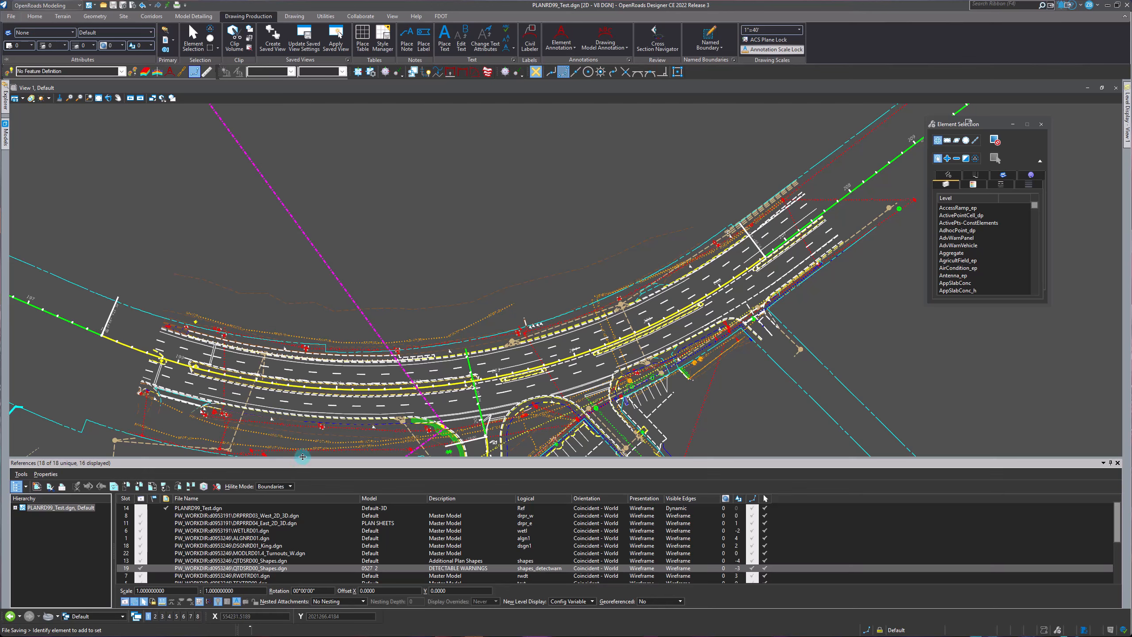
left_click_drag(303, 459, 303, 429)
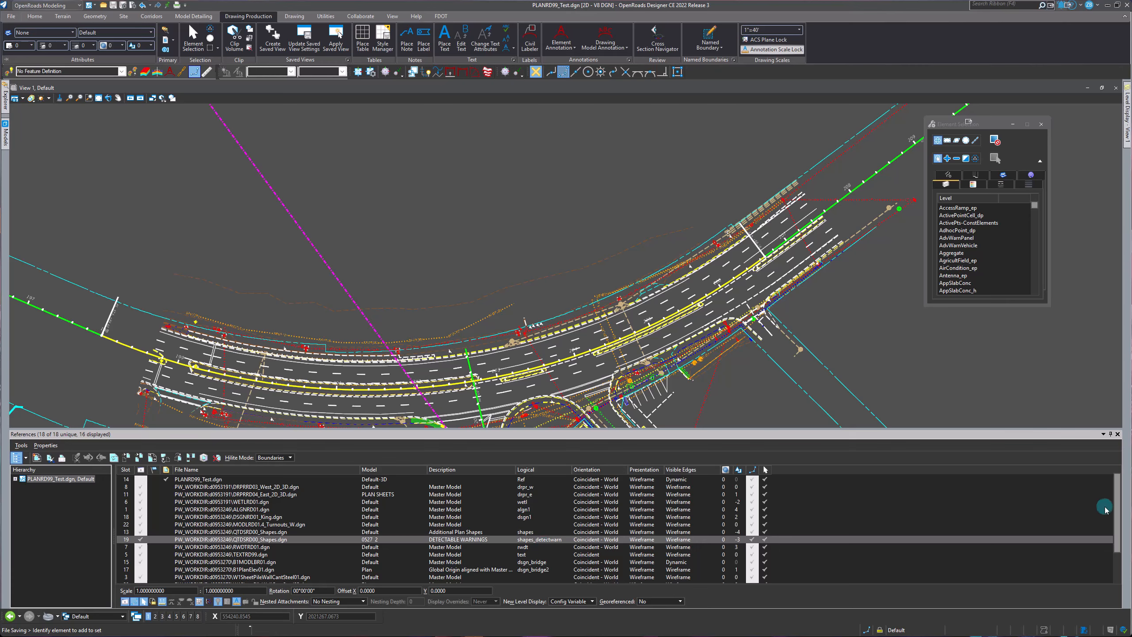
scroll(1105, 509, "down", 2)
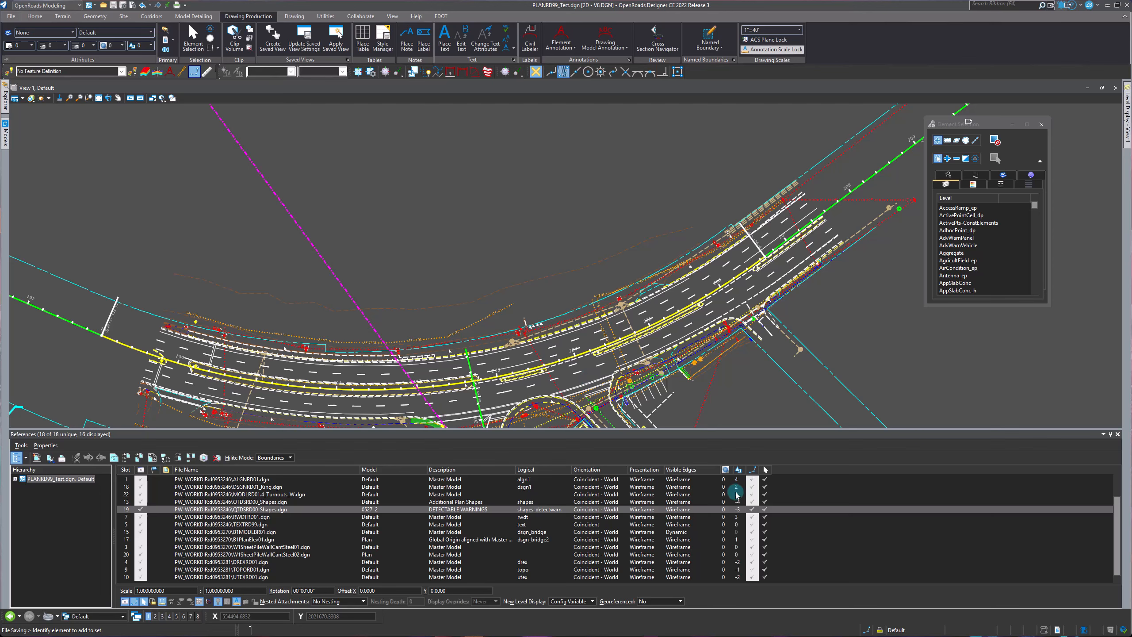
scroll(738, 500, "up", 2)
scroll(780, 531, "down", 2)
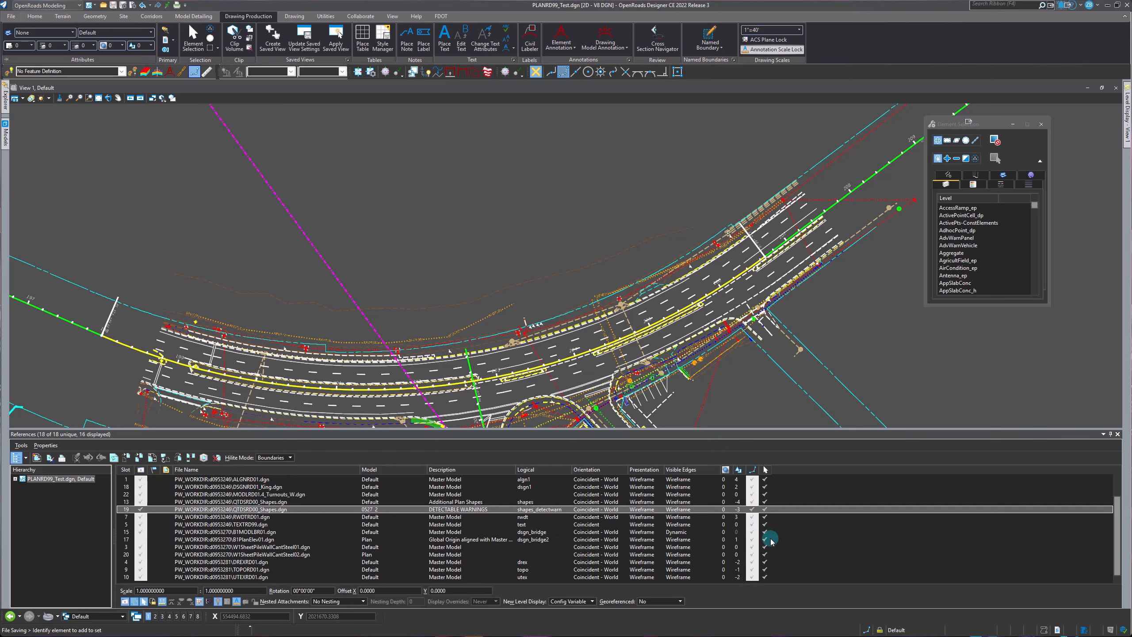
scroll(769, 535, "up", 2)
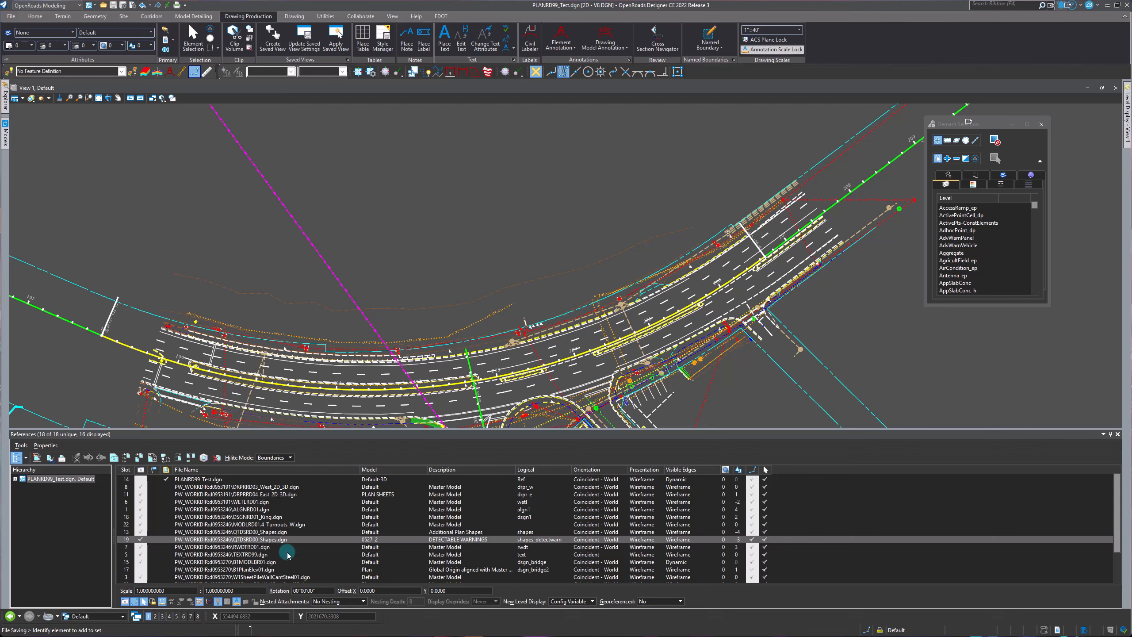
Set the display priority of the TEXTRD99.dgn reference to 5 and check the station labels along the roadway
left_click(255, 555)
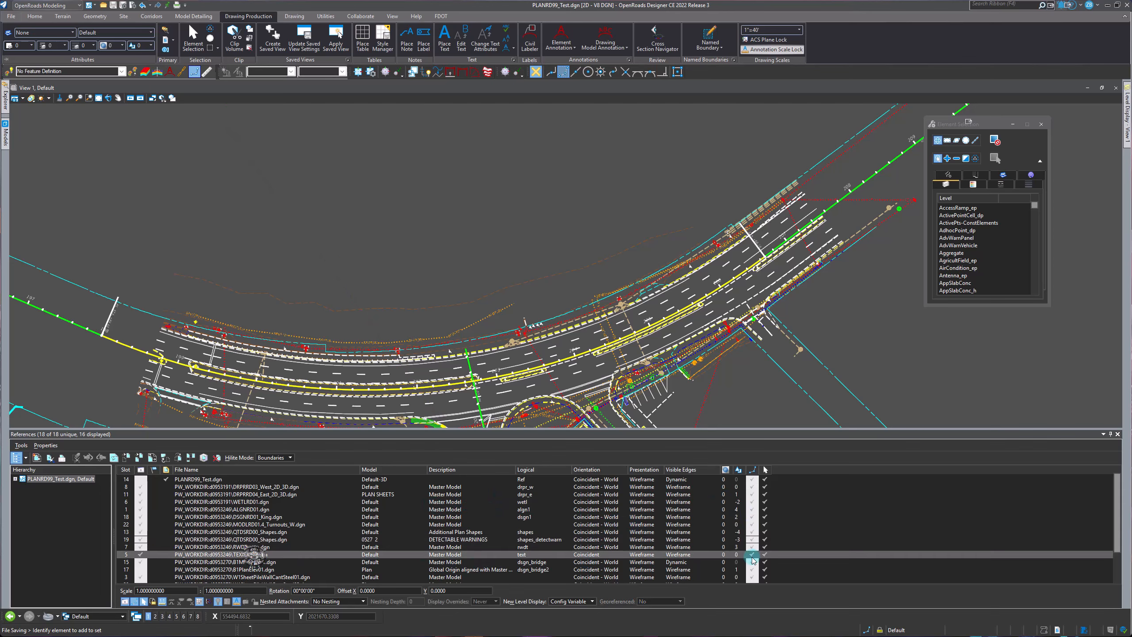
left_click(737, 554)
left_click(749, 605)
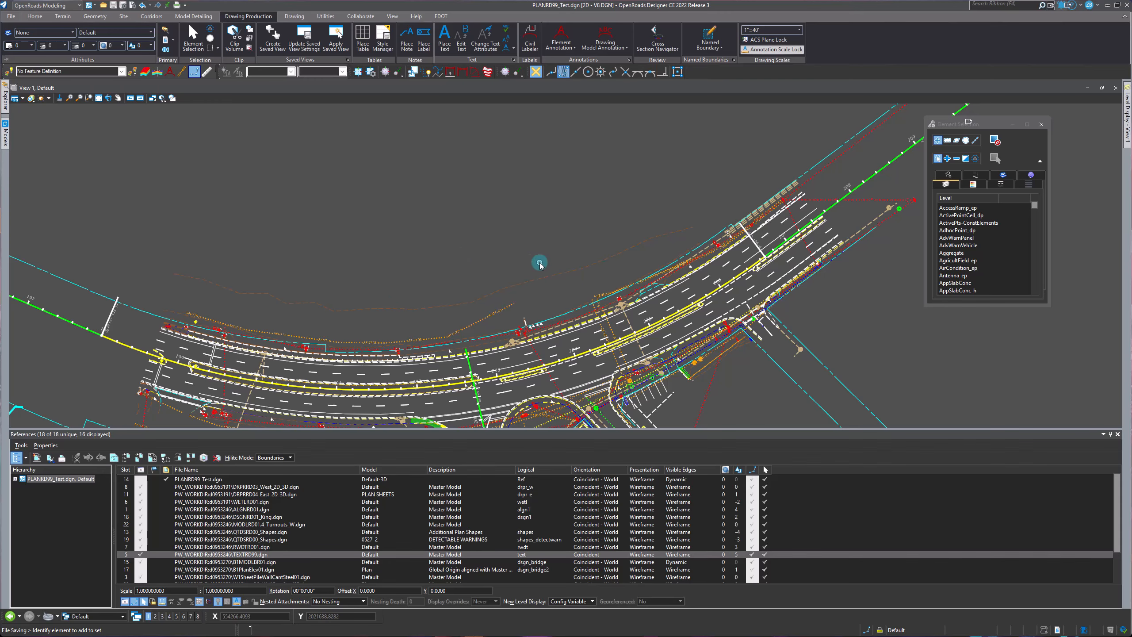
scroll(492, 347, "up", 1)
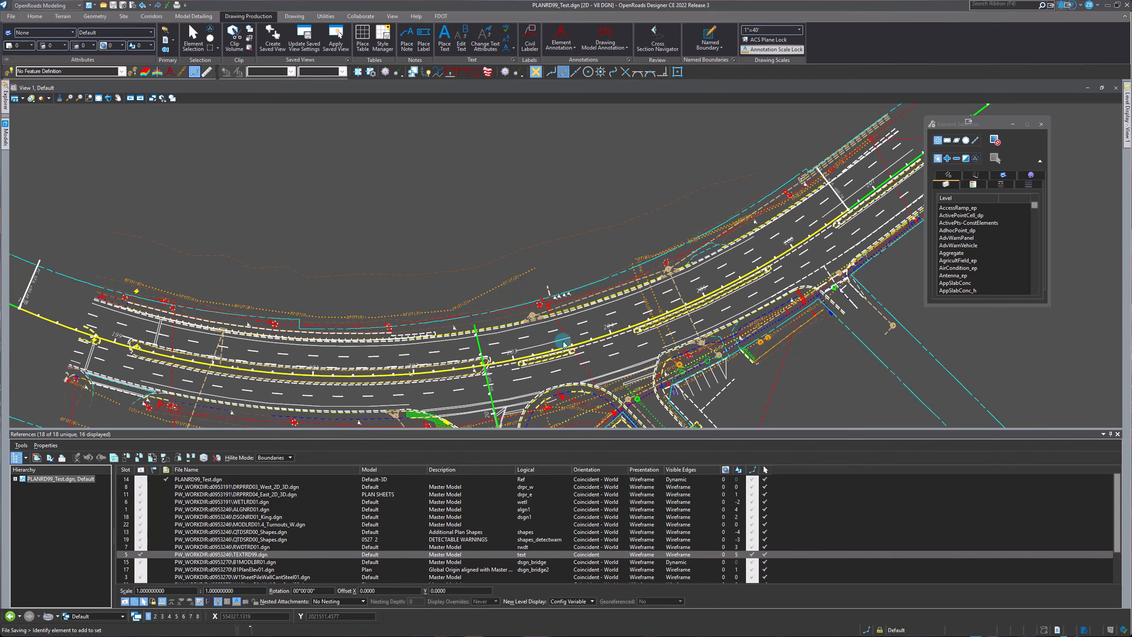
scroll(491, 344, "up", 2)
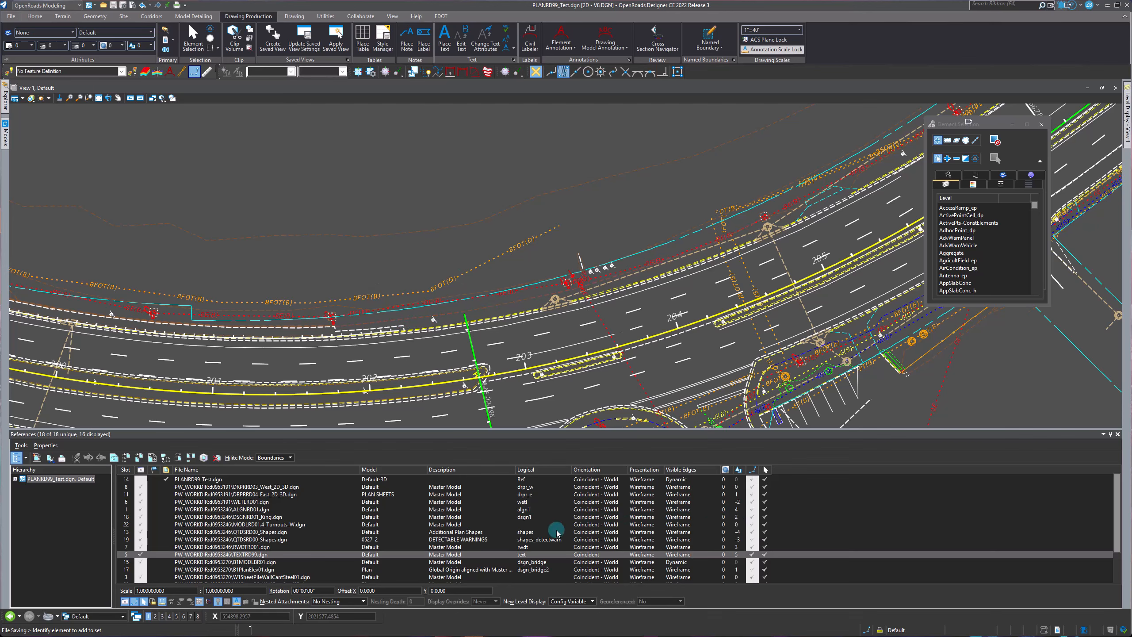
scroll(556, 530, "down", 1)
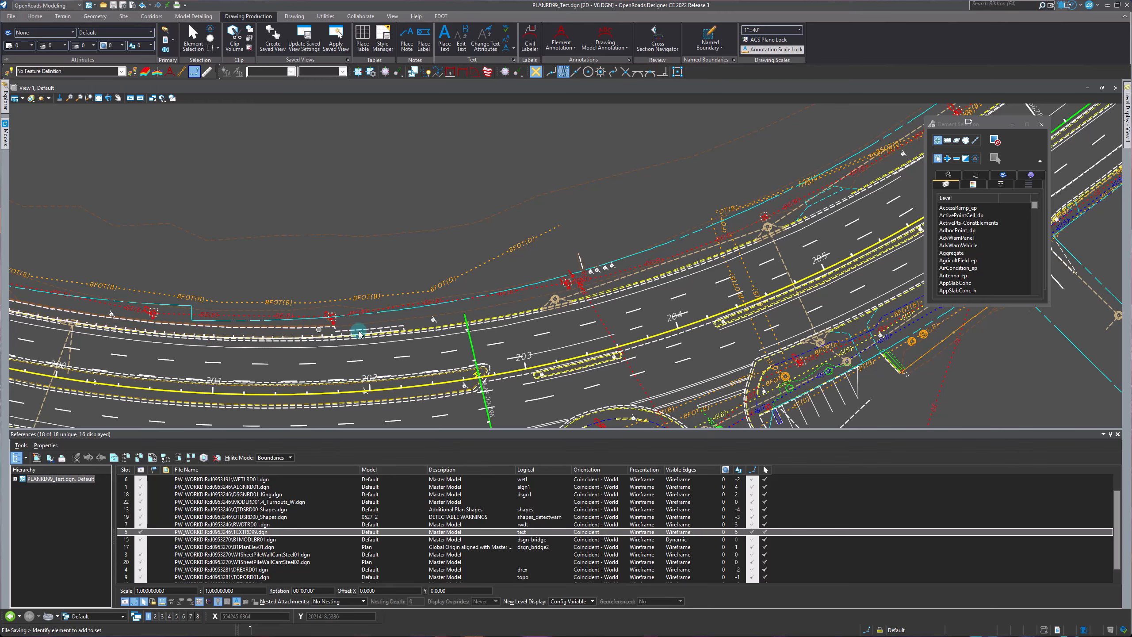
scroll(575, 272, "down", 2)
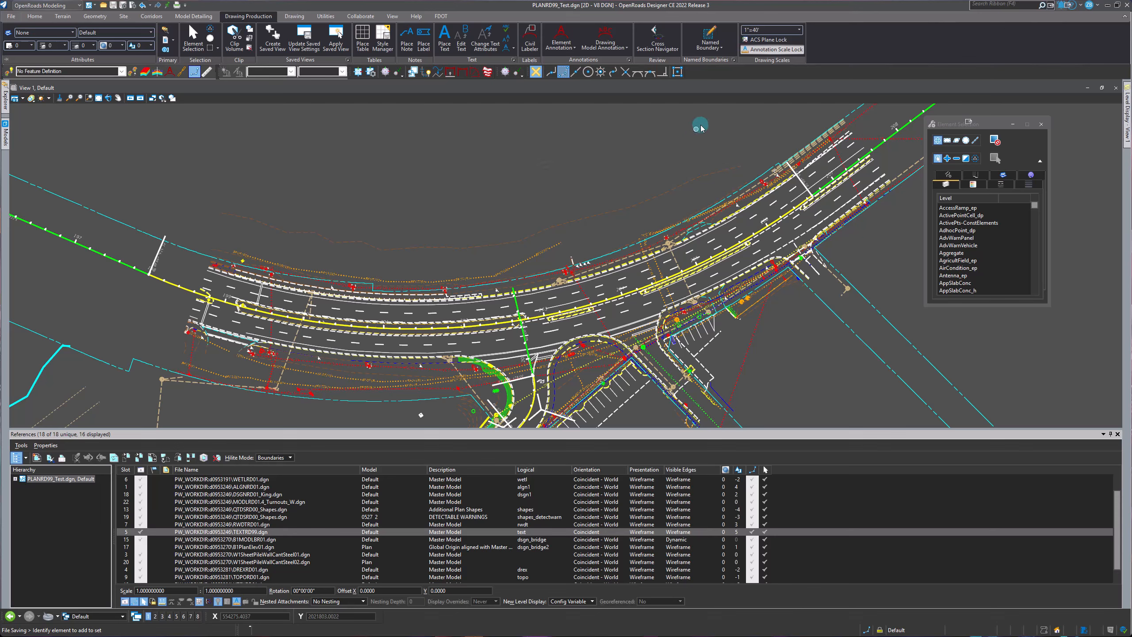
Start placing a named boundary with the Civil Plan method and move its settings window clear of the Element Selection area
left_click(711, 35)
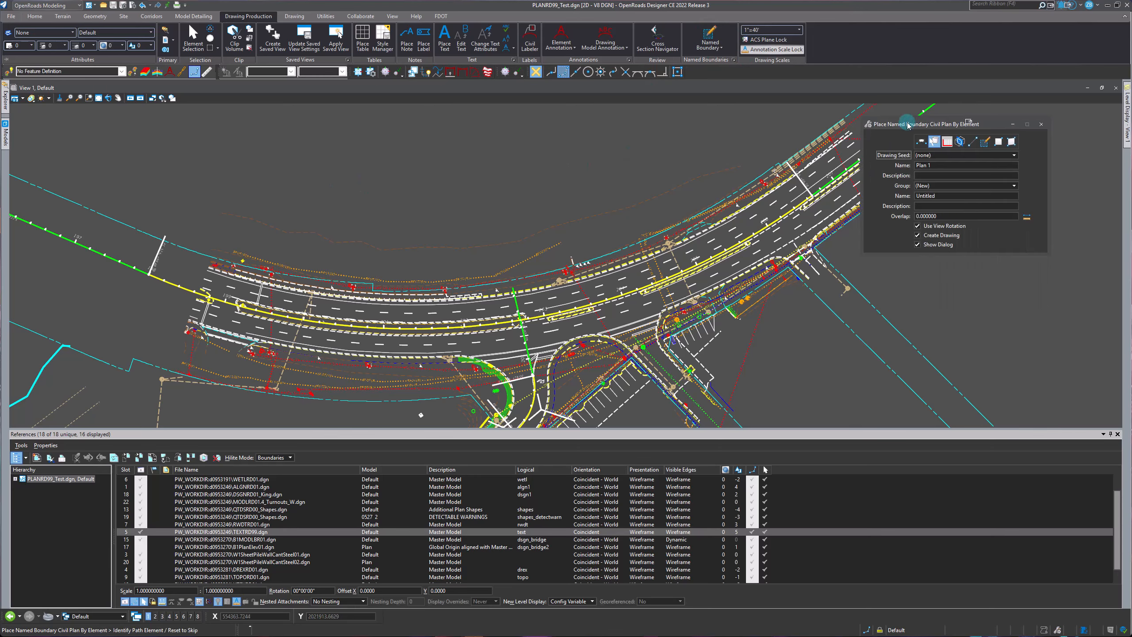
left_click_drag(921, 125, 637, 121)
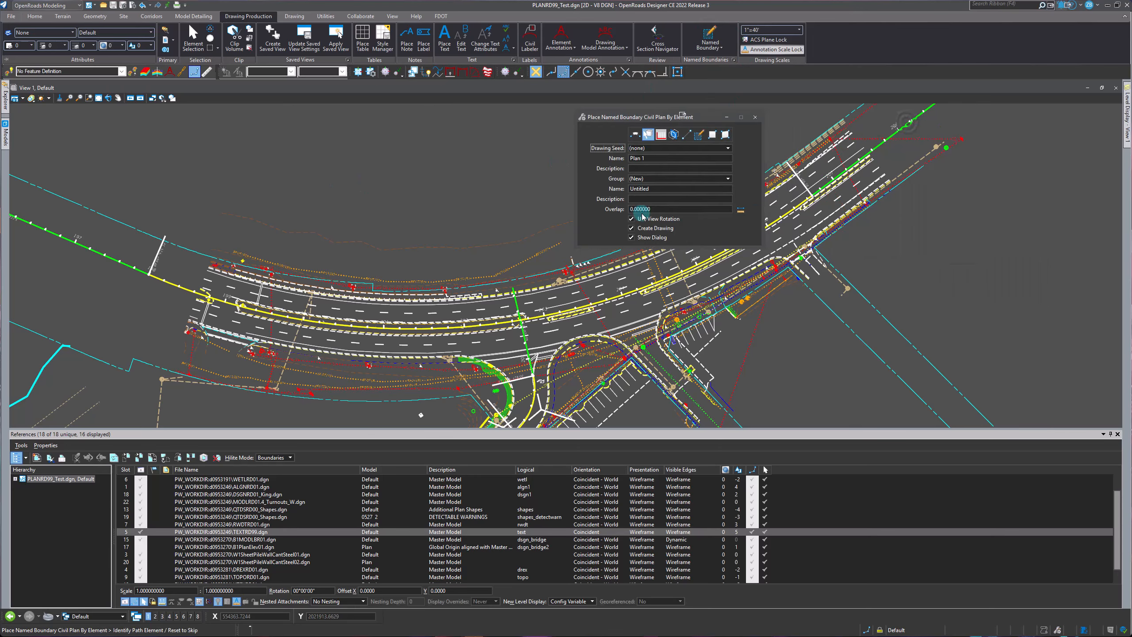
left_click(635, 135)
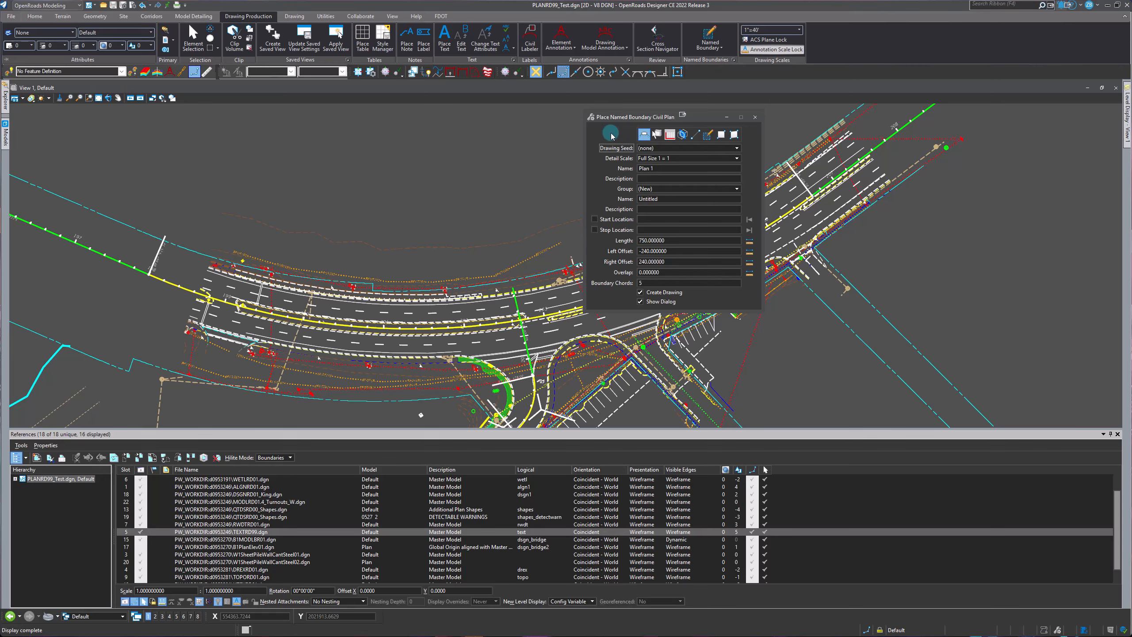
Choose the PROJECT-11x17 Plan Only drawing seed and set the detail scale to 1"=40'
left_click(725, 148)
scroll(721, 225, "down", 5)
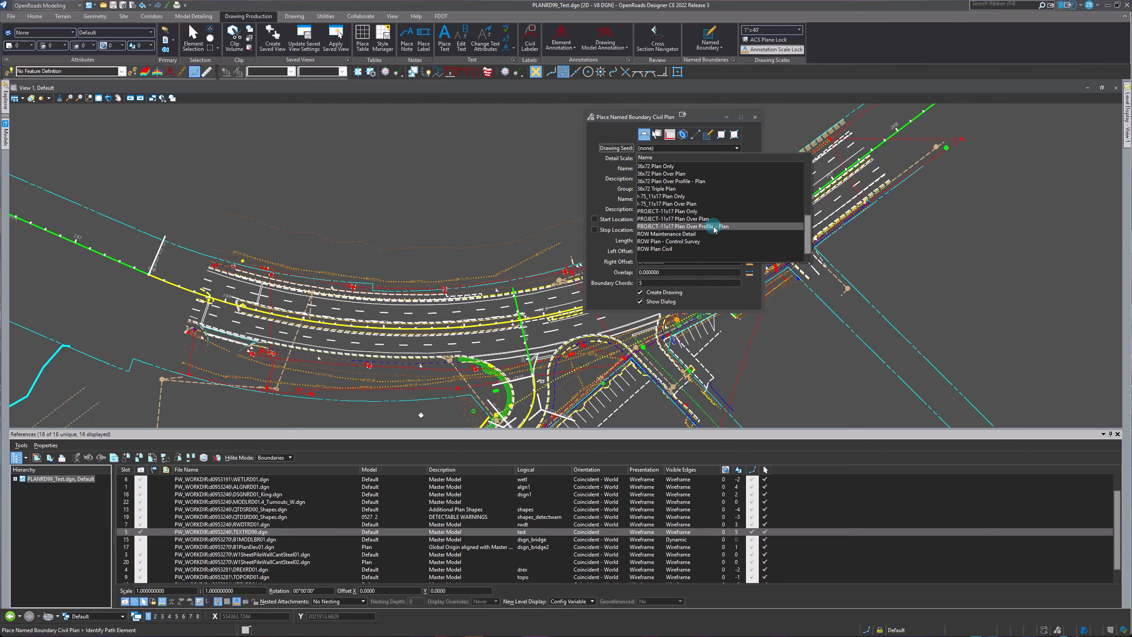
left_click(693, 213)
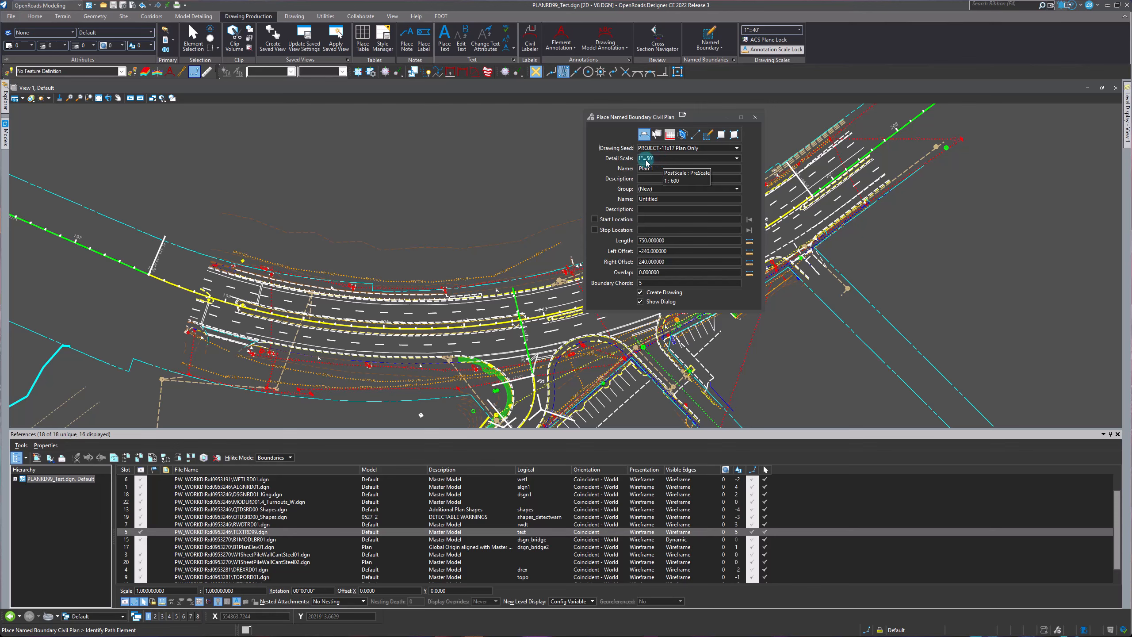
left_click(734, 160)
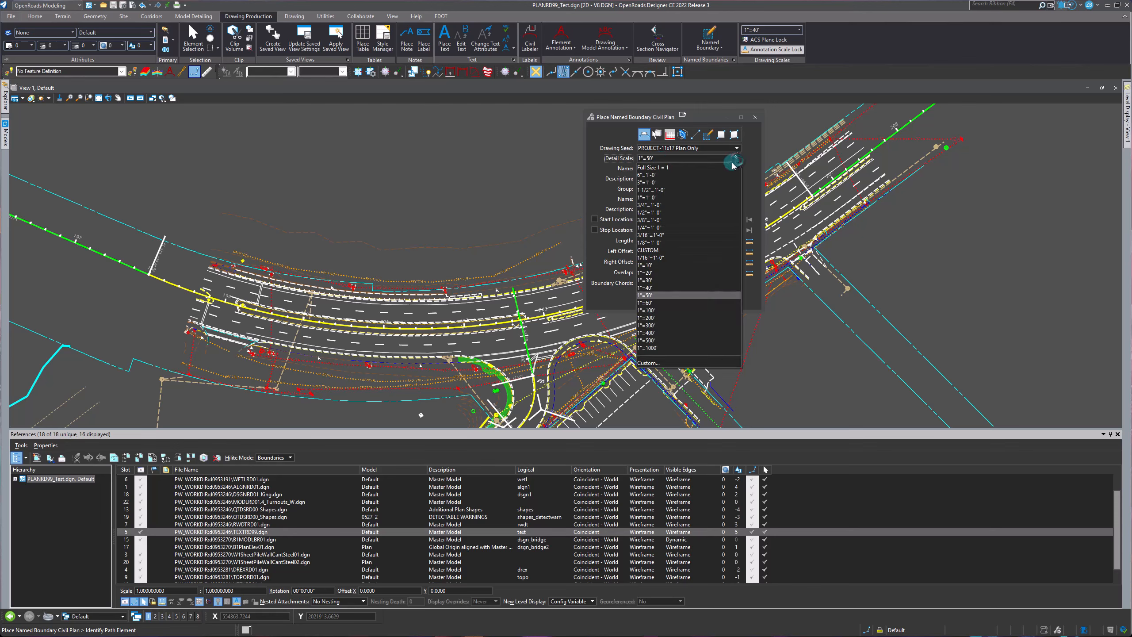
left_click(667, 289)
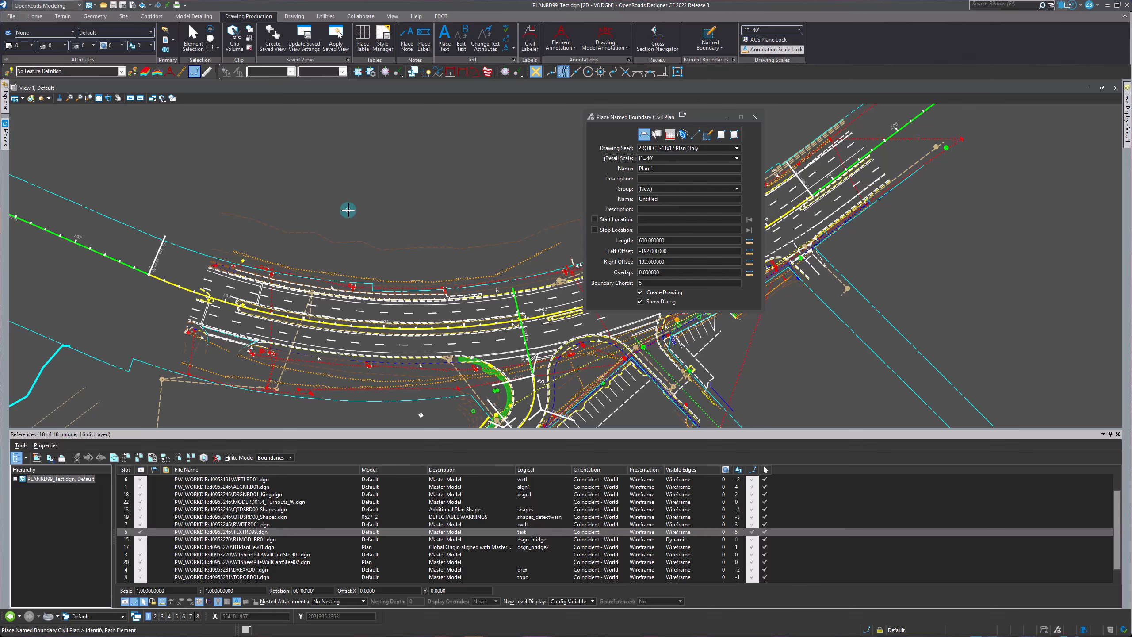
Select the BL_US_1 baseline as the boundary path and name the boundary Roadway_Plan-01
left_click(172, 285)
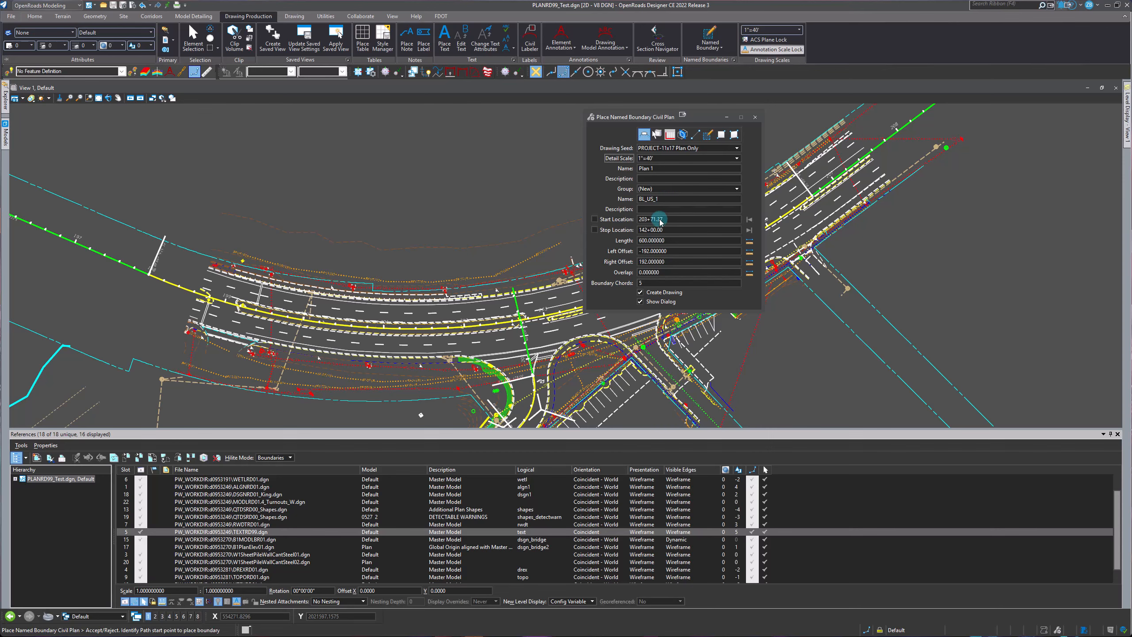
left_click(659, 169)
left_click_drag(660, 169, 635, 168)
type("Roadwa")
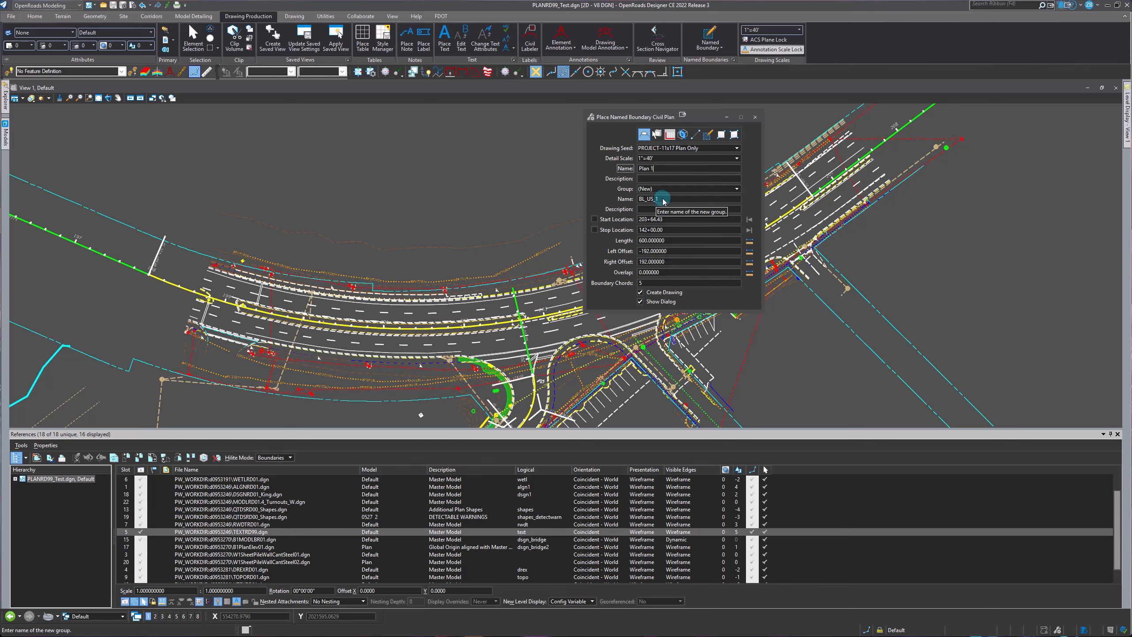
Set the plan boundary's start location to station 193+00, ahead of the curved roadway section, and accept it
scroll(503, 268, "down", 3)
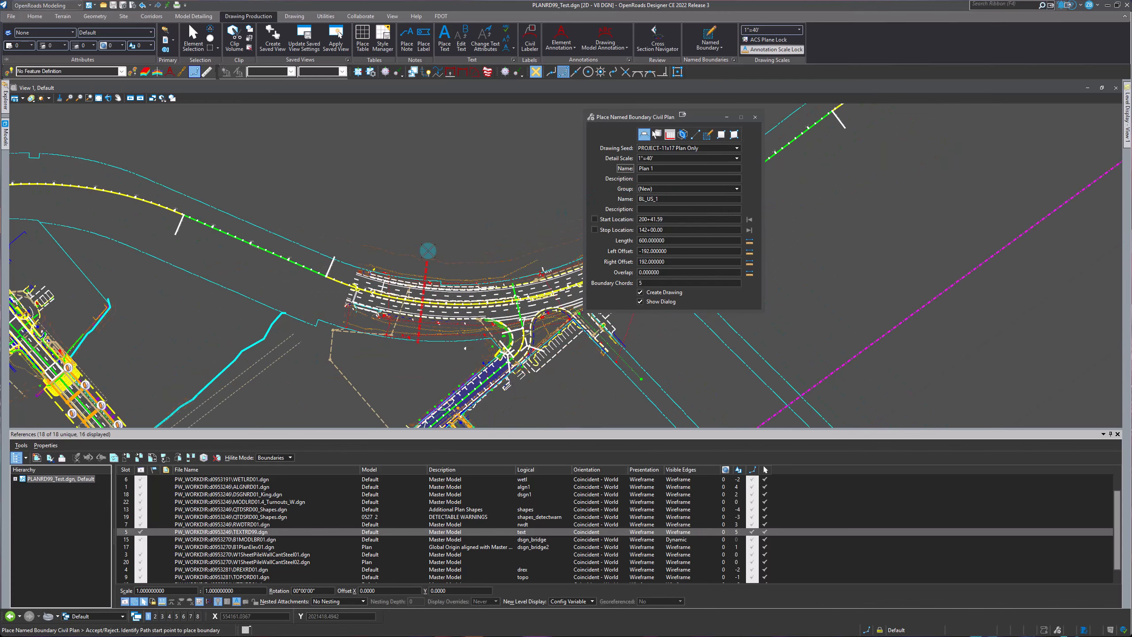
scroll(476, 258, "down", 2)
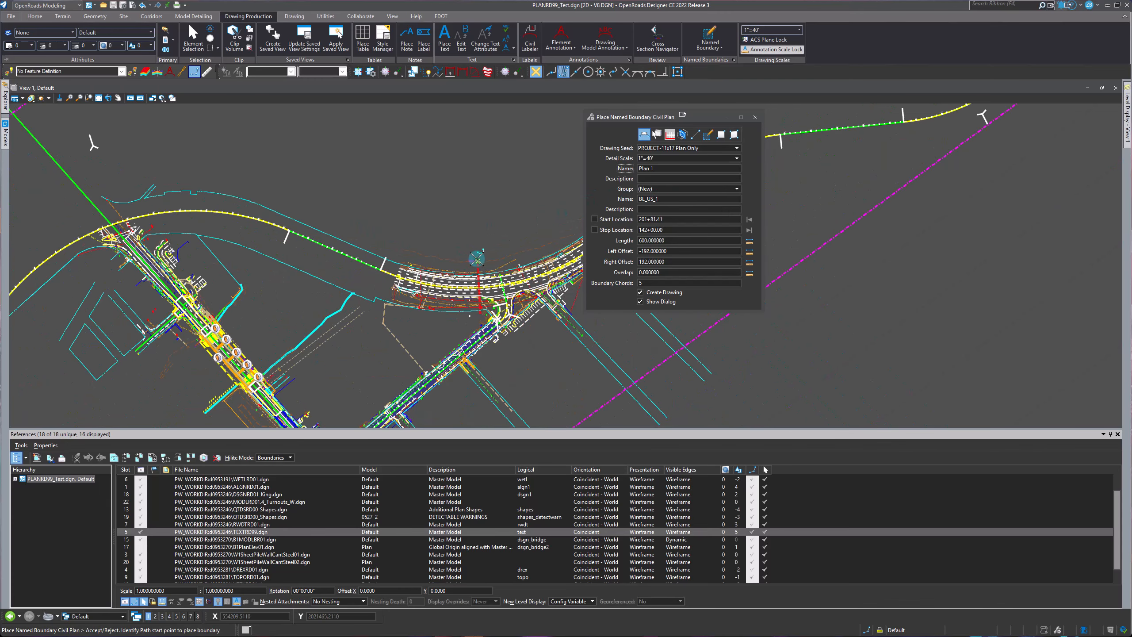
scroll(261, 193, "up", 3)
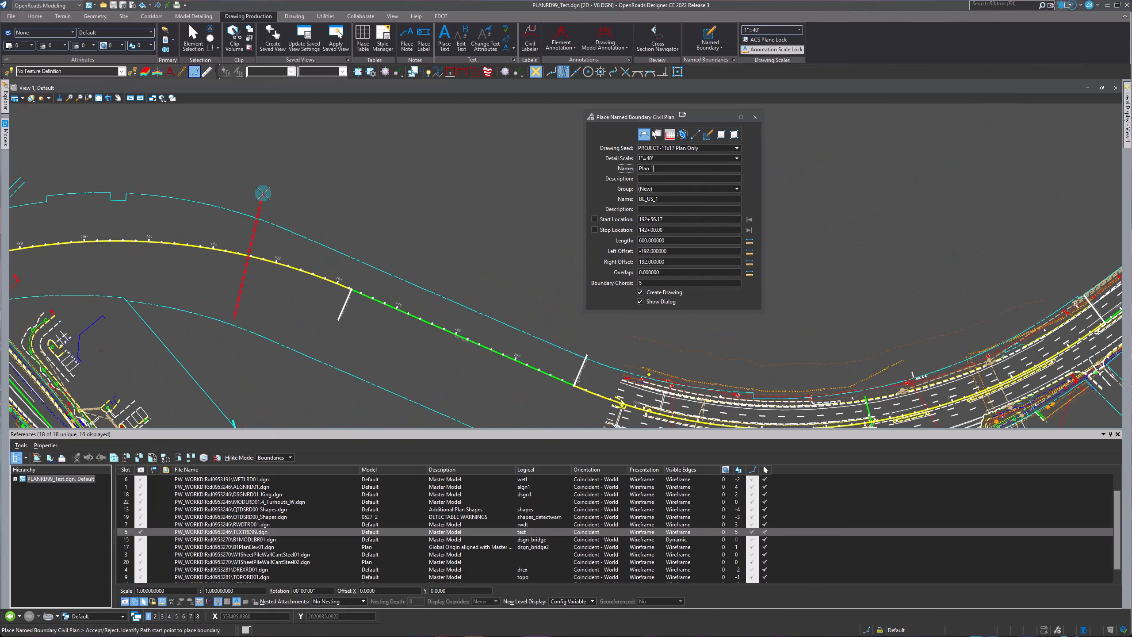
scroll(263, 197, "up", 1)
scroll(262, 202, "down", 2)
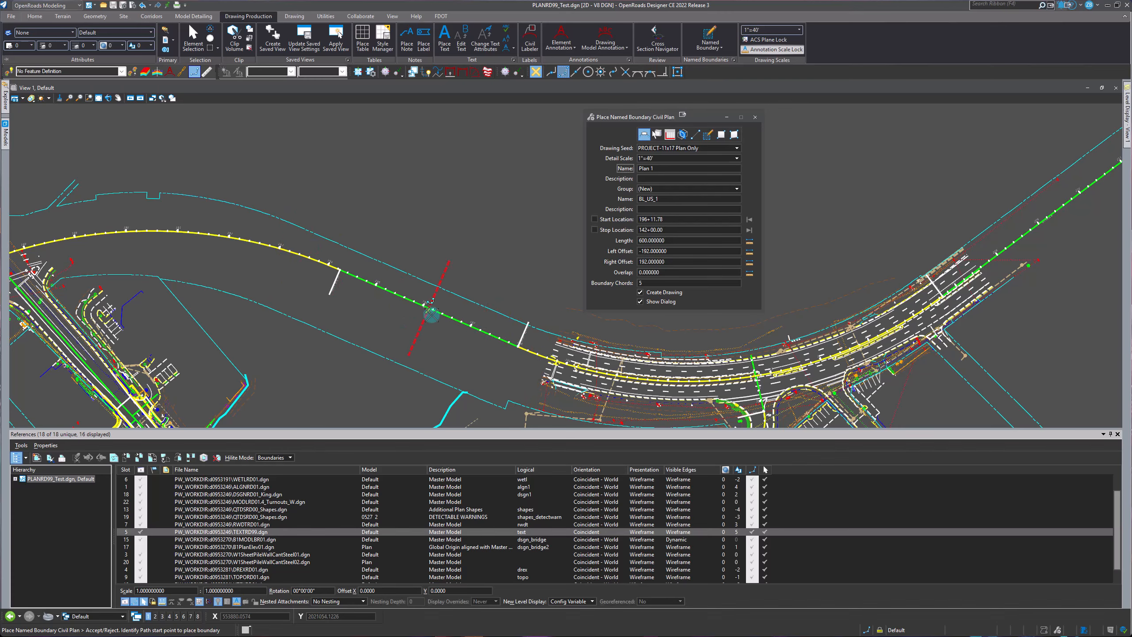
scroll(271, 221, "up", 2)
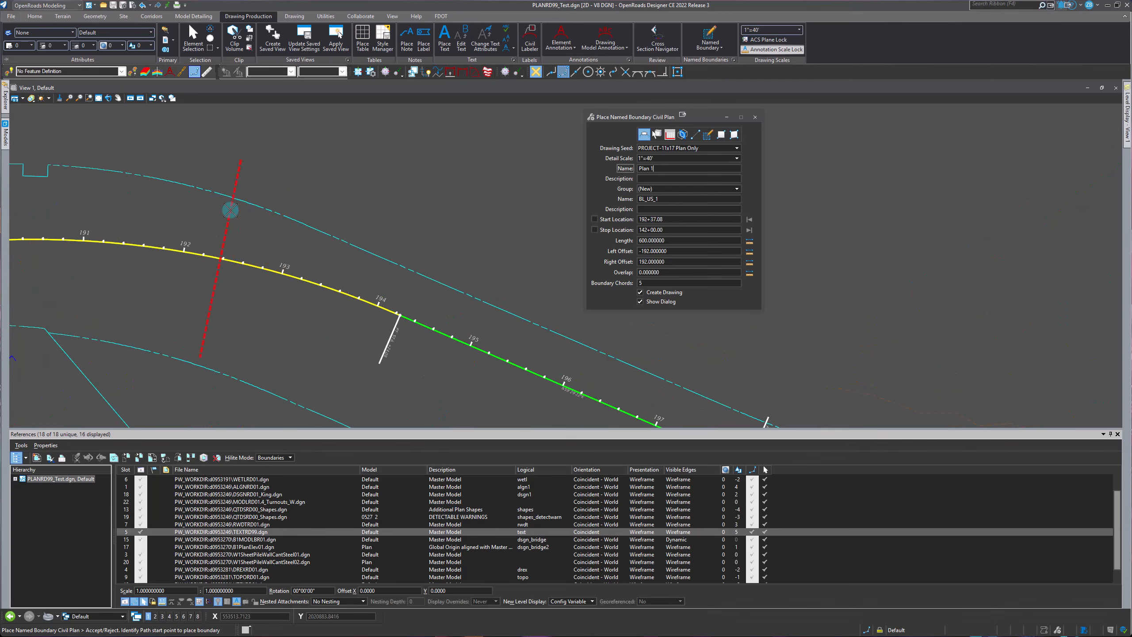
scroll(230, 210, "down", 3)
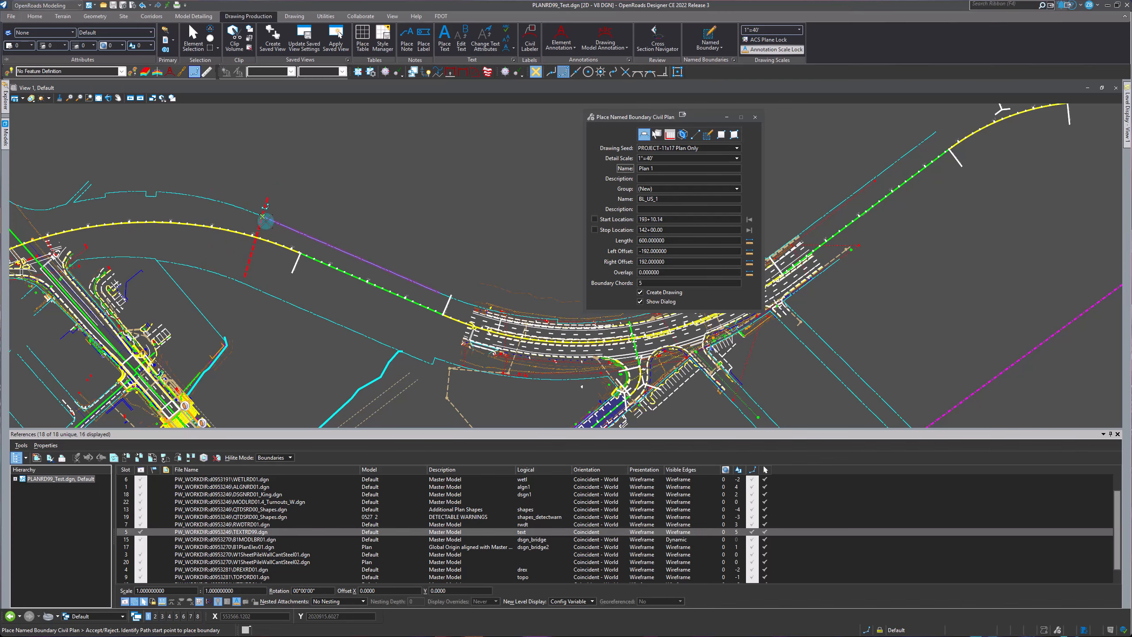
scroll(262, 236, "up", 2)
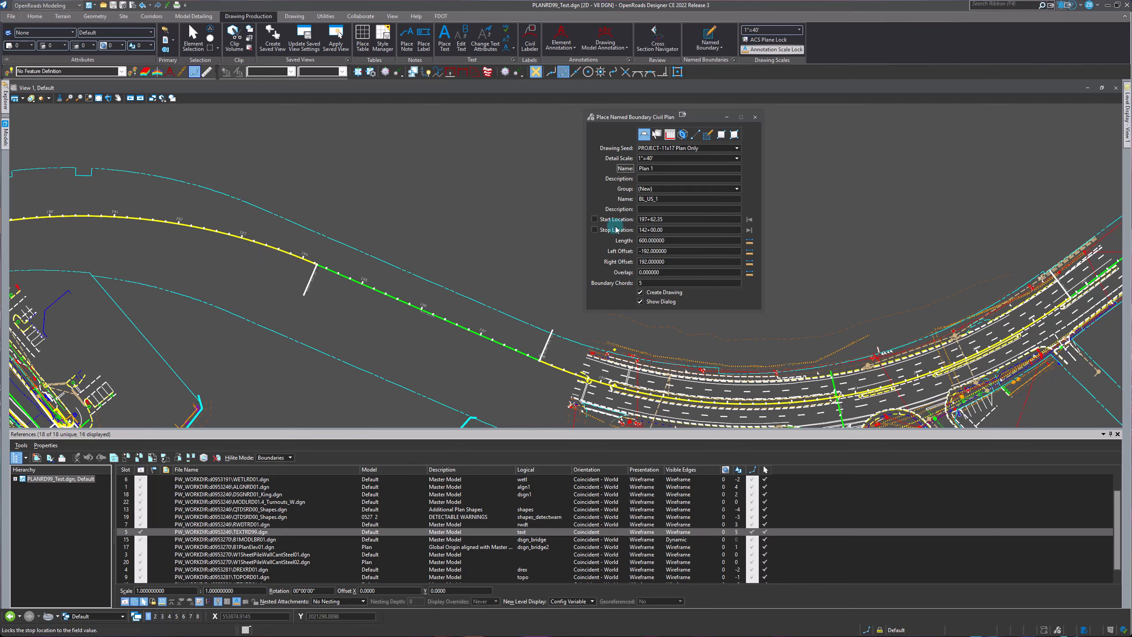
scroll(250, 238, "up", 2)
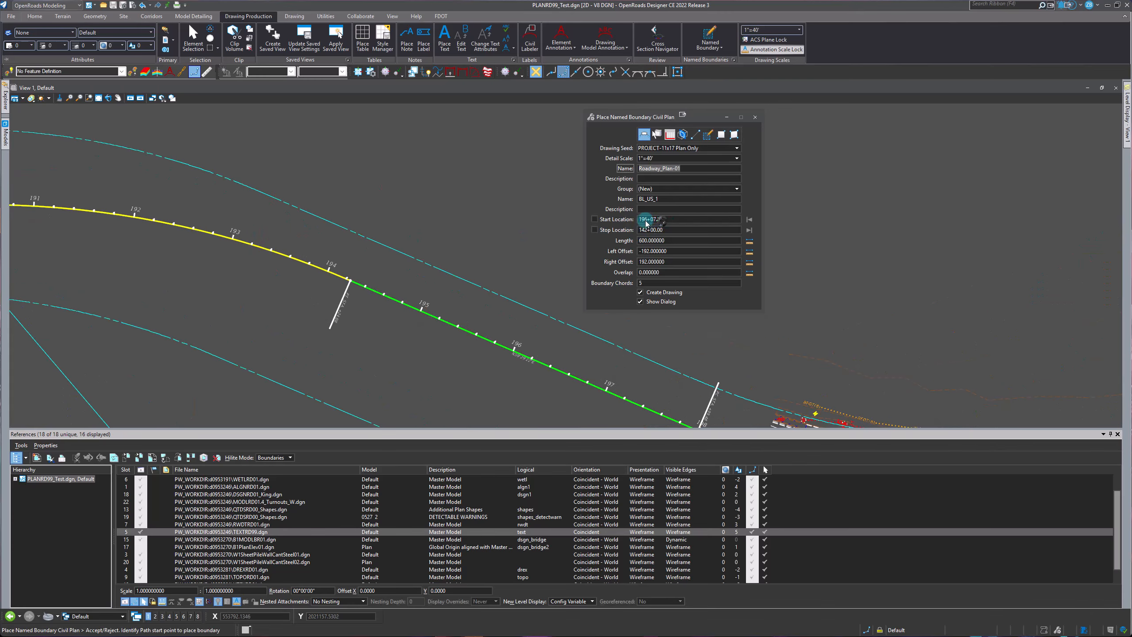
double_click(654, 220)
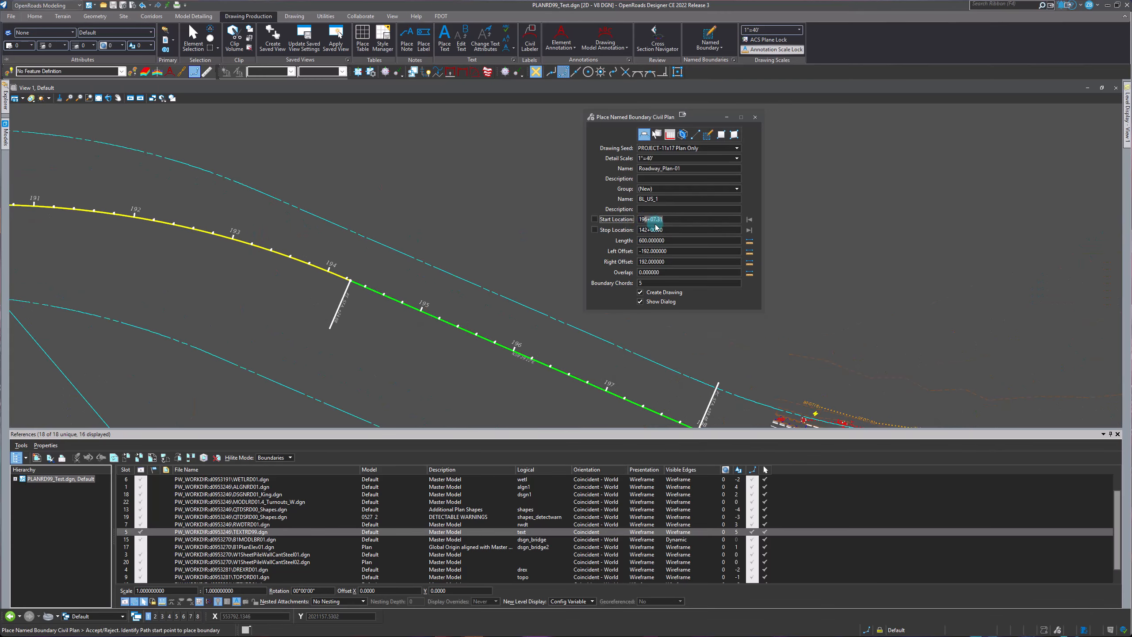
type("193")
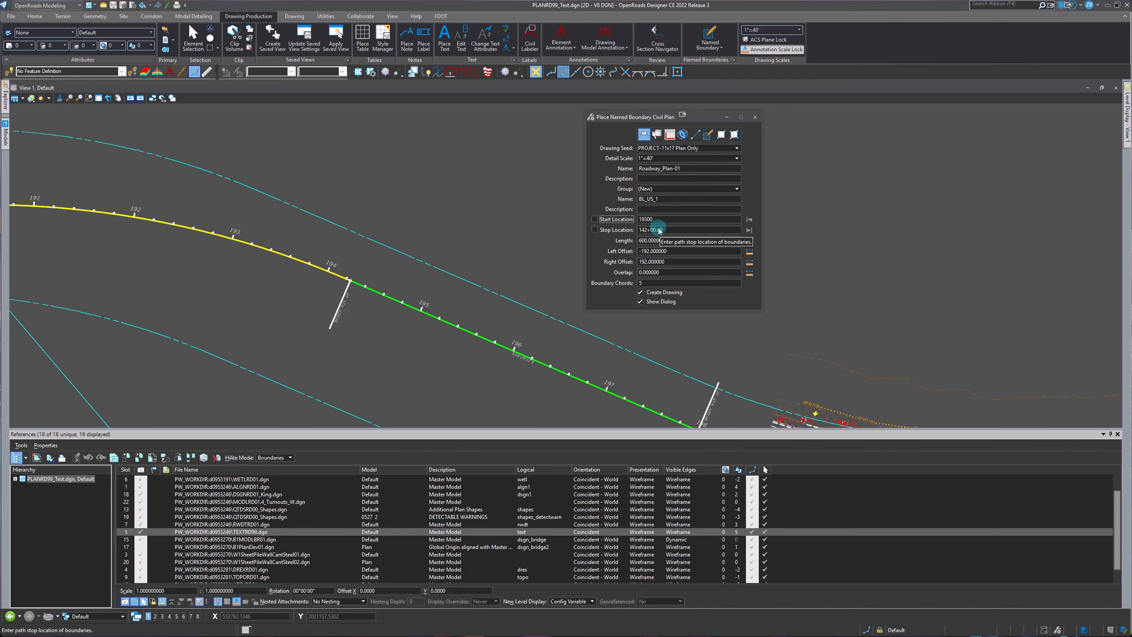
key("Return")
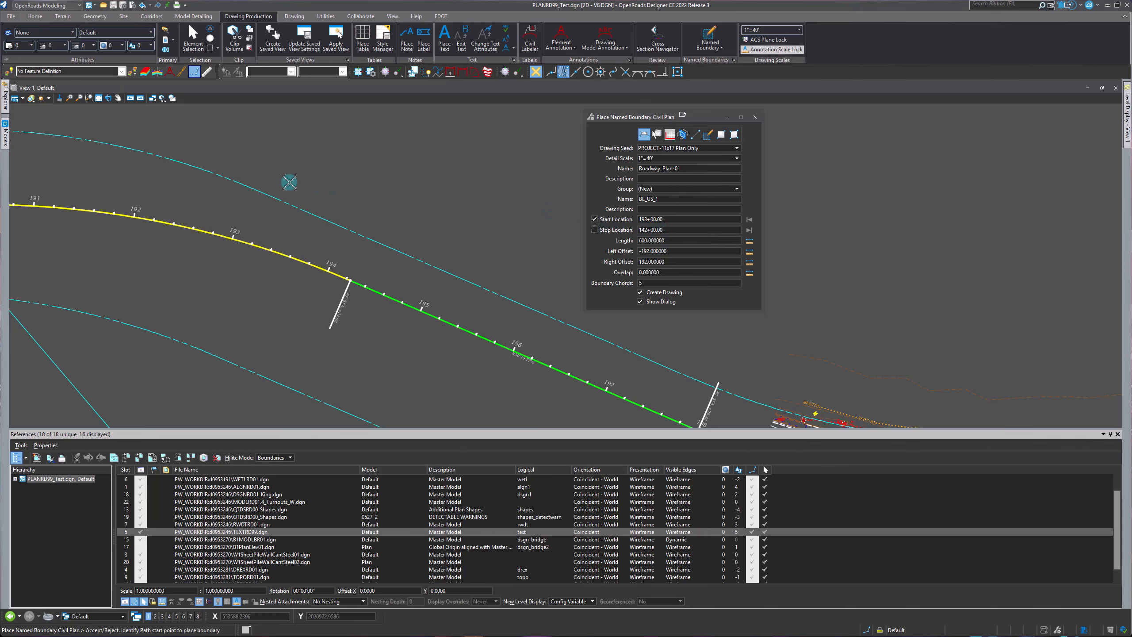
left_click(281, 158)
End the boundary path at about station 210+45, beyond the curved roadway section on the BL_US_1 baseline
scroll(238, 172, "down", 3)
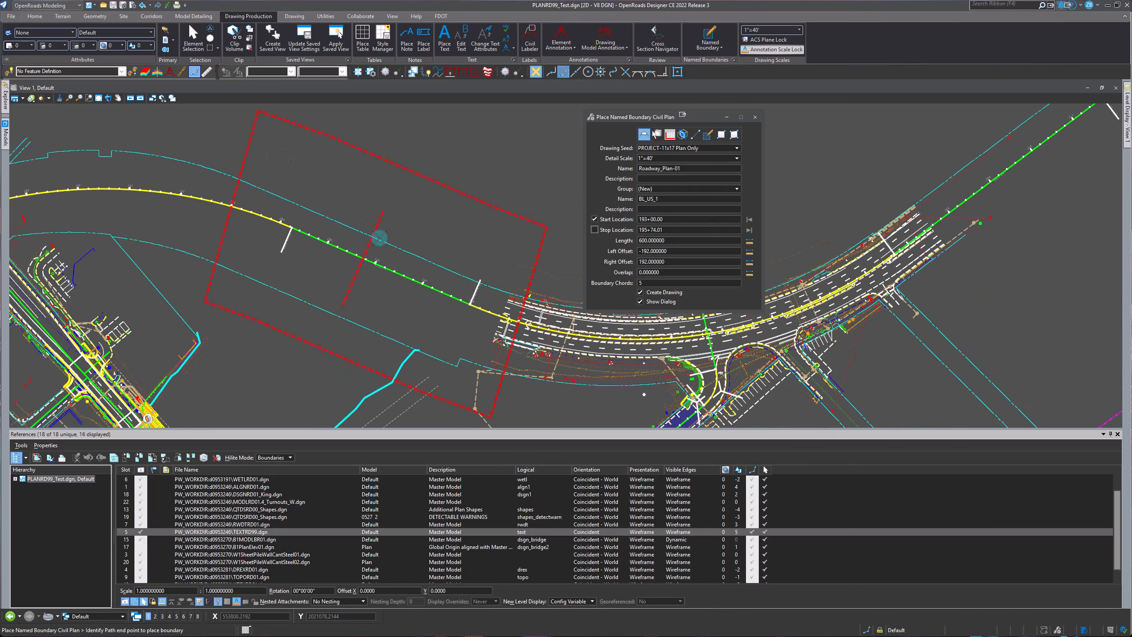
scroll(300, 254, "down", 2)
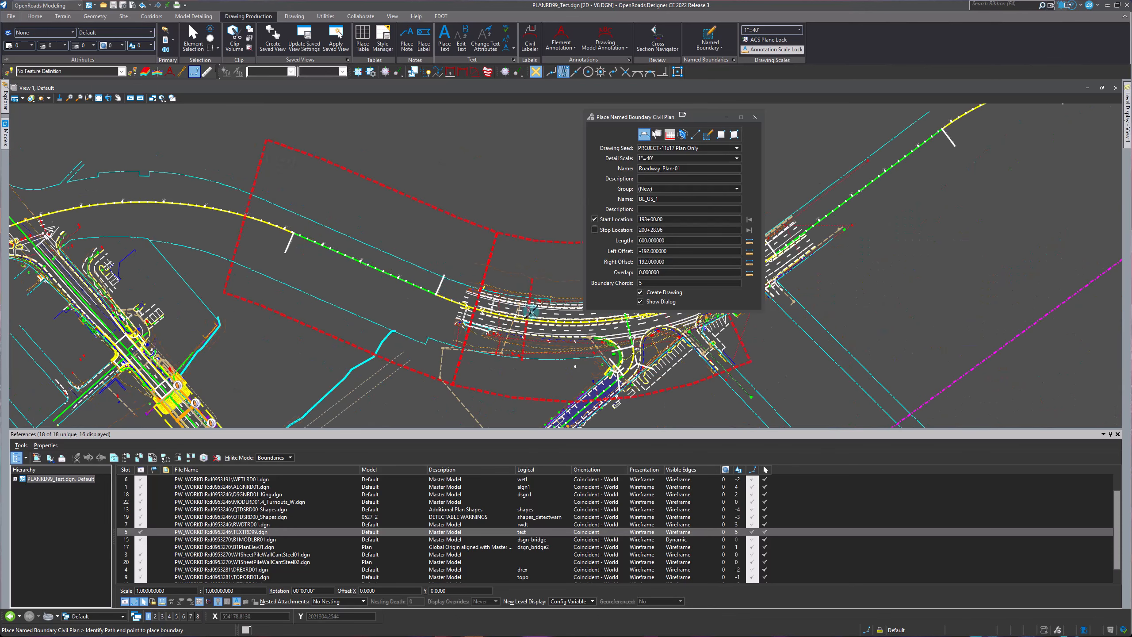
scroll(359, 316, "down", 1)
scroll(358, 317, "down", 1)
scroll(464, 319, "down", 2)
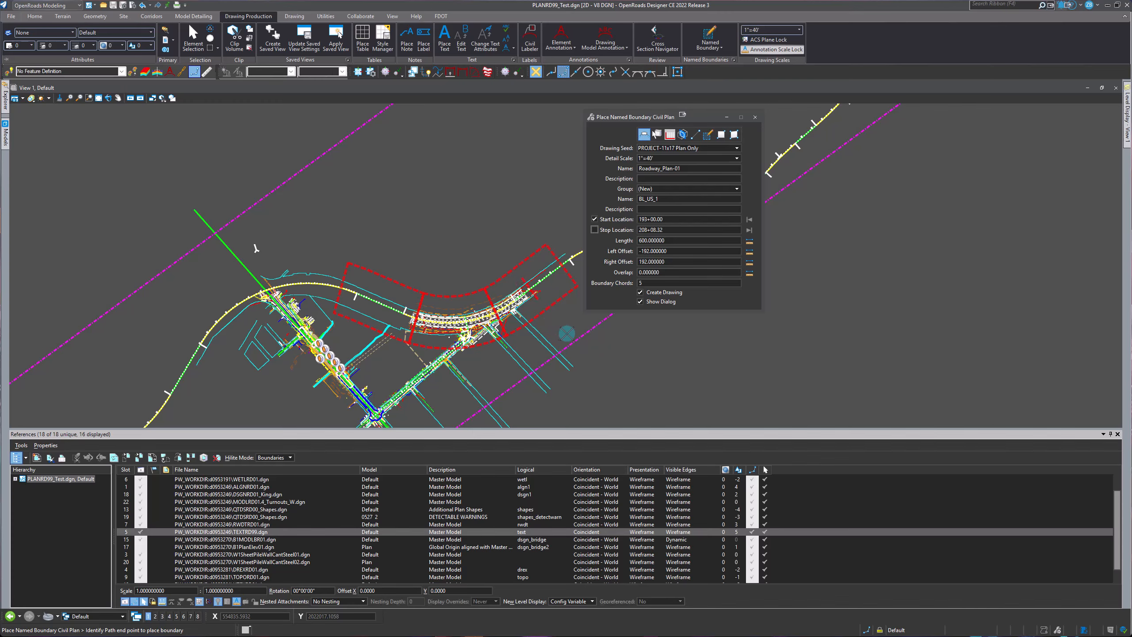
scroll(580, 319, "up", 1)
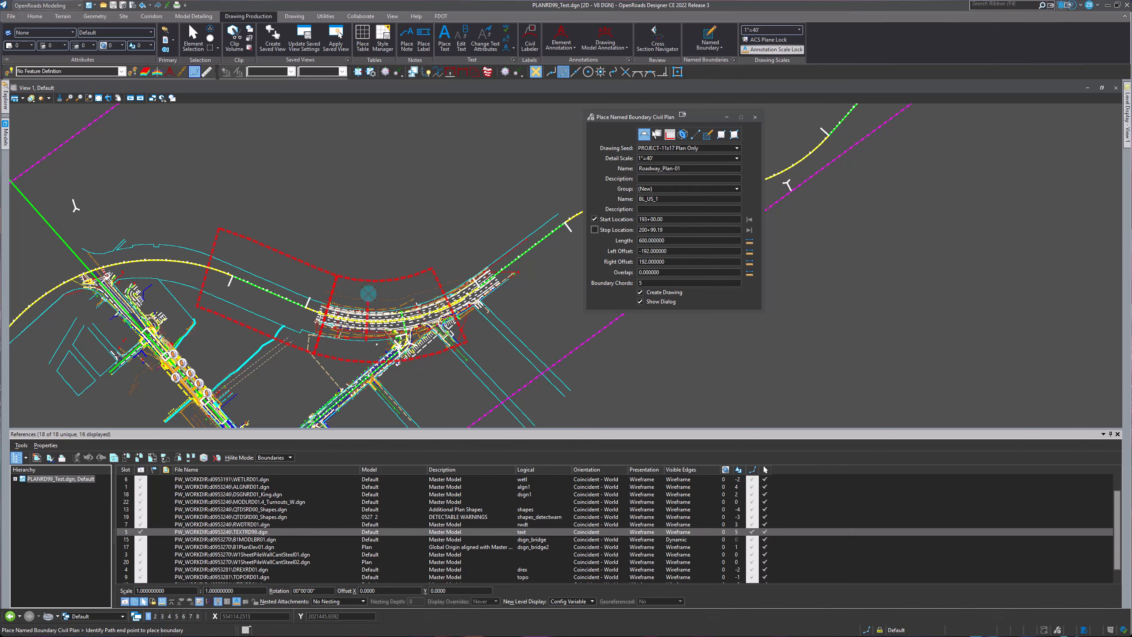
scroll(370, 323, "up", 3)
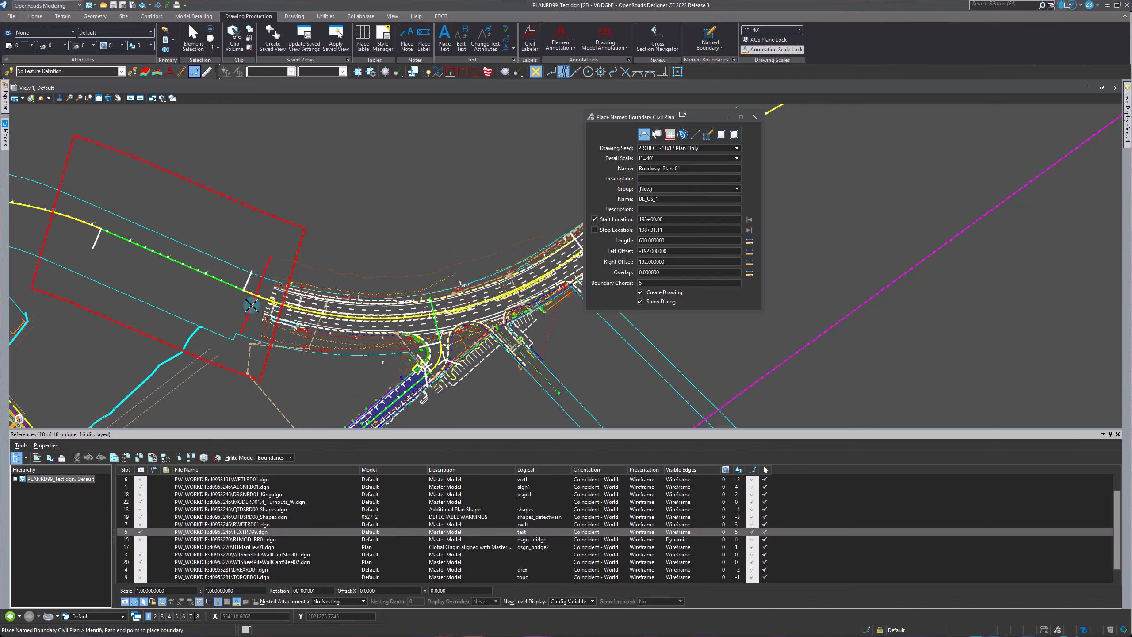
scroll(251, 304, "down", 2)
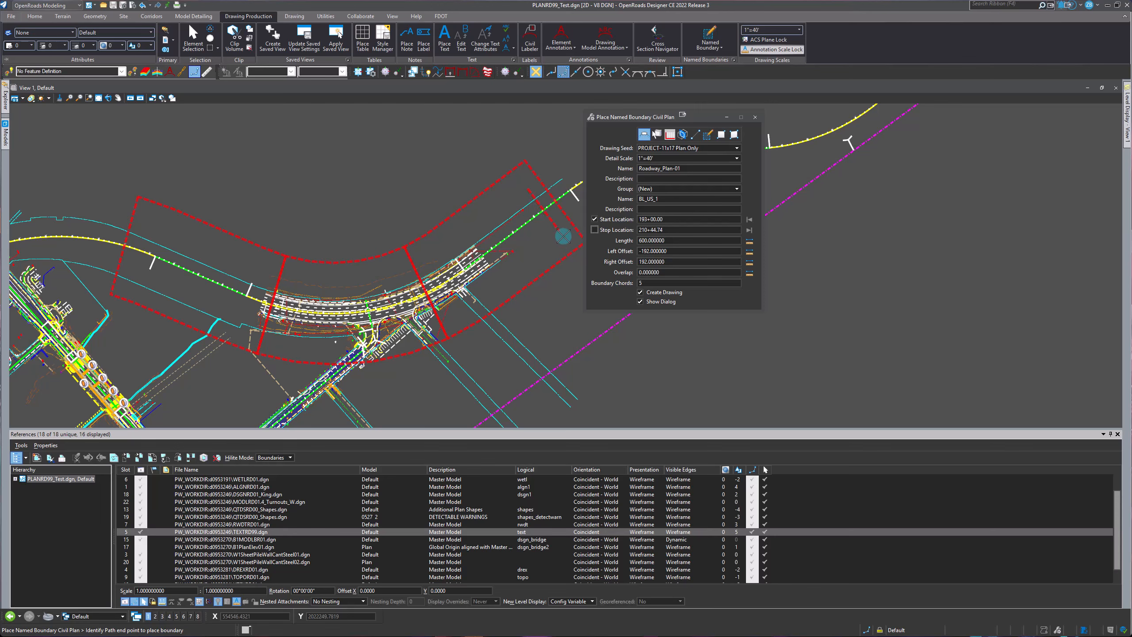
left_click(563, 236)
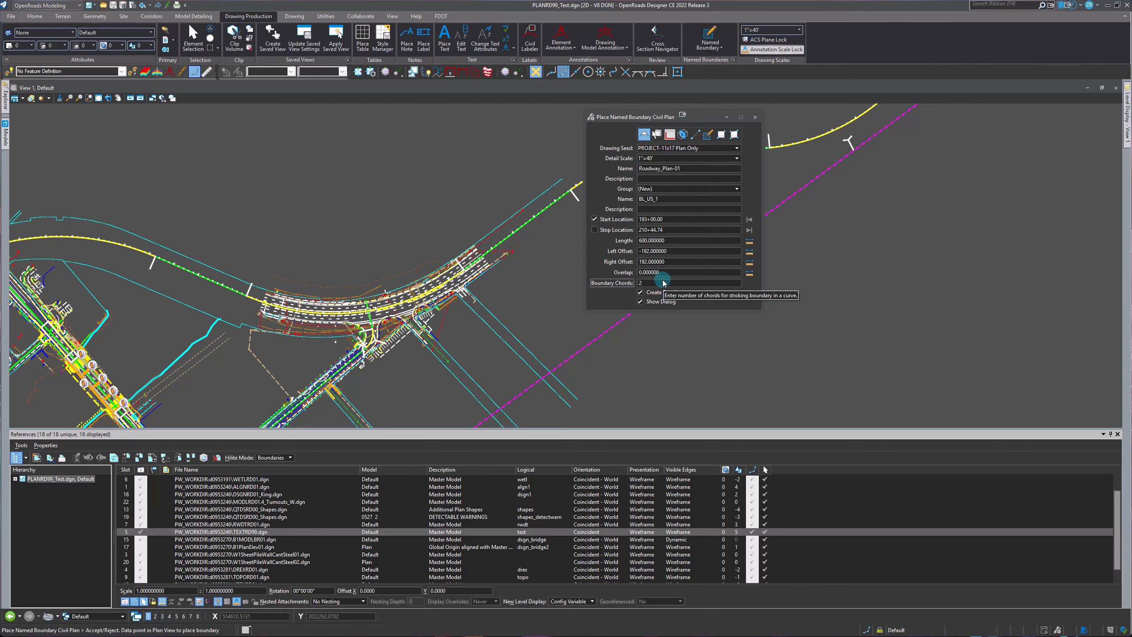
Set the boundary chords to 2 and place the civil plan named boundaries
key("Tab")
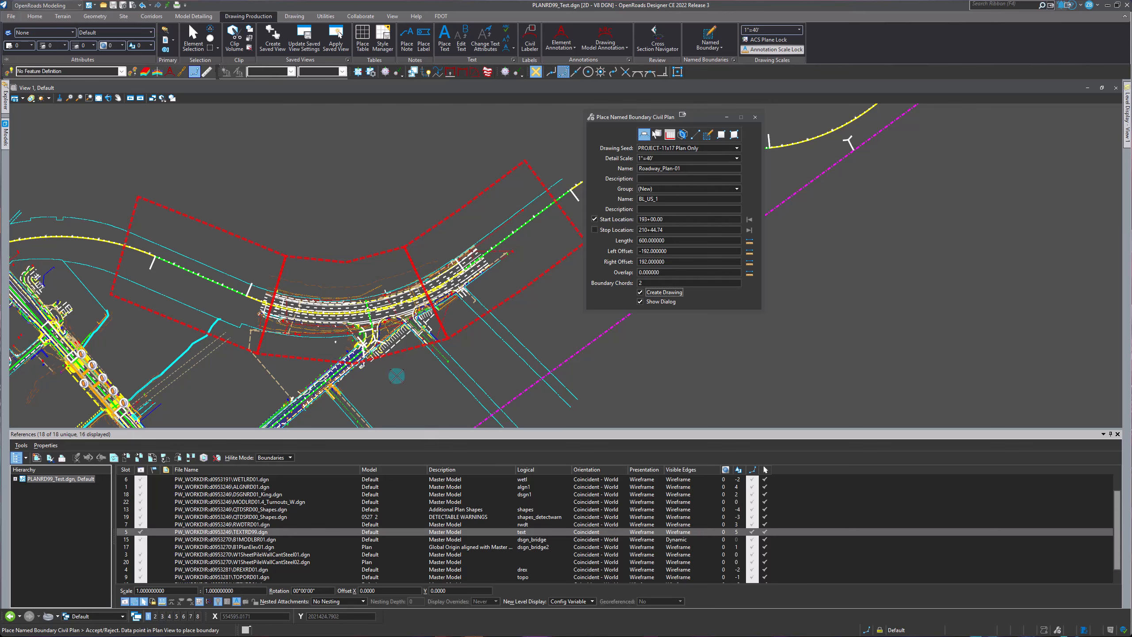
left_click(406, 370)
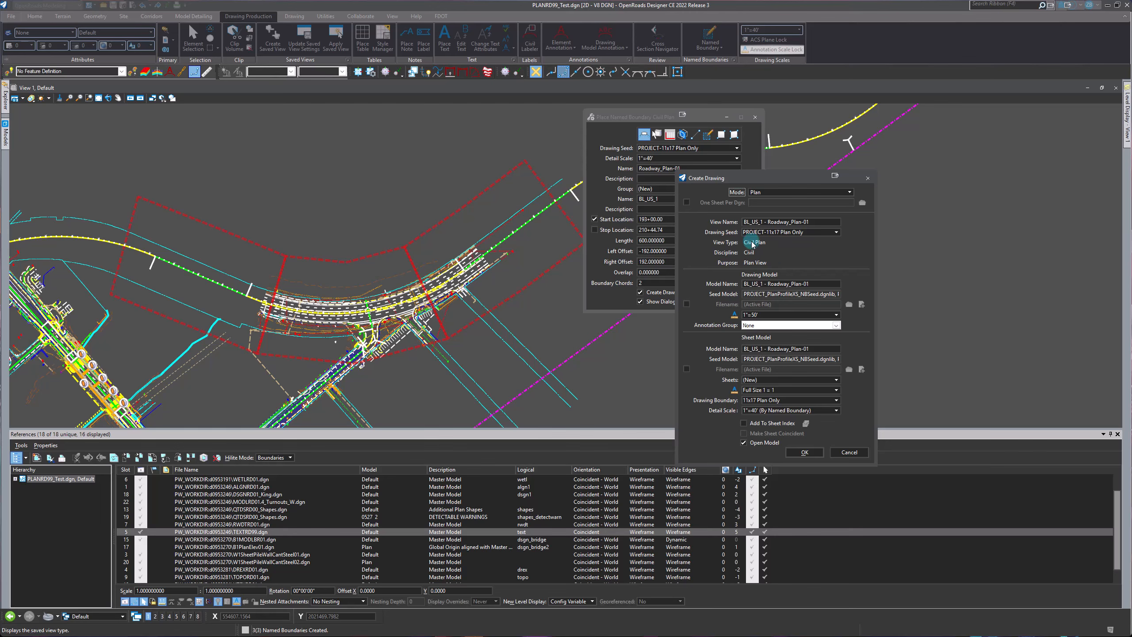
Set the drawing model's annotation scale to 1"=40' and create the plan drawing and sheet models
left_click(837, 314)
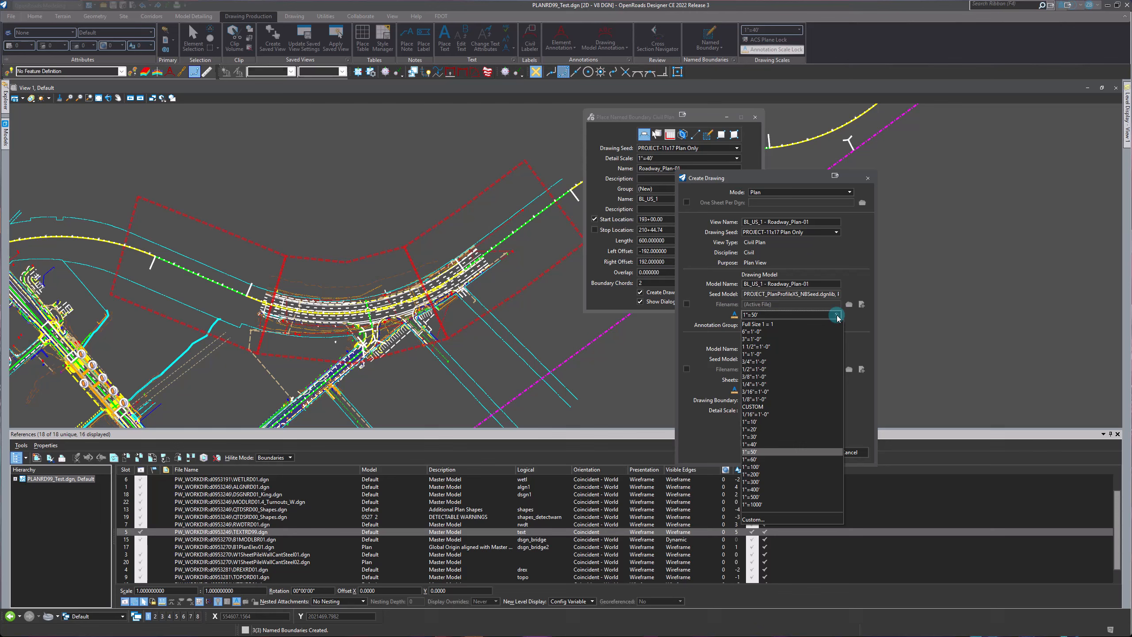
left_click(757, 444)
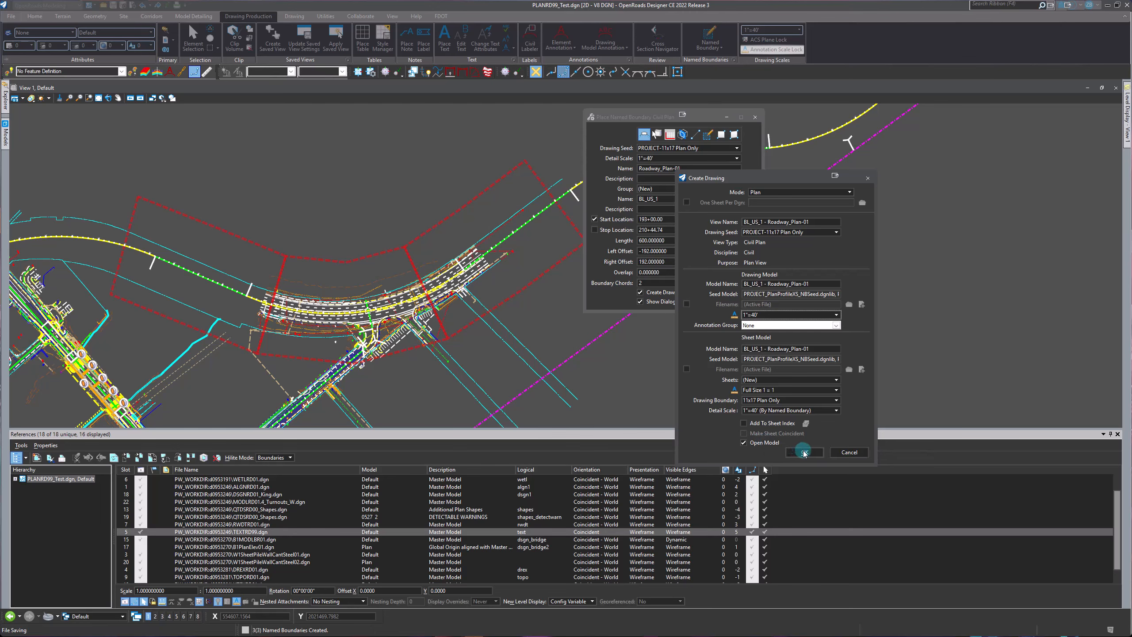
left_click(805, 453)
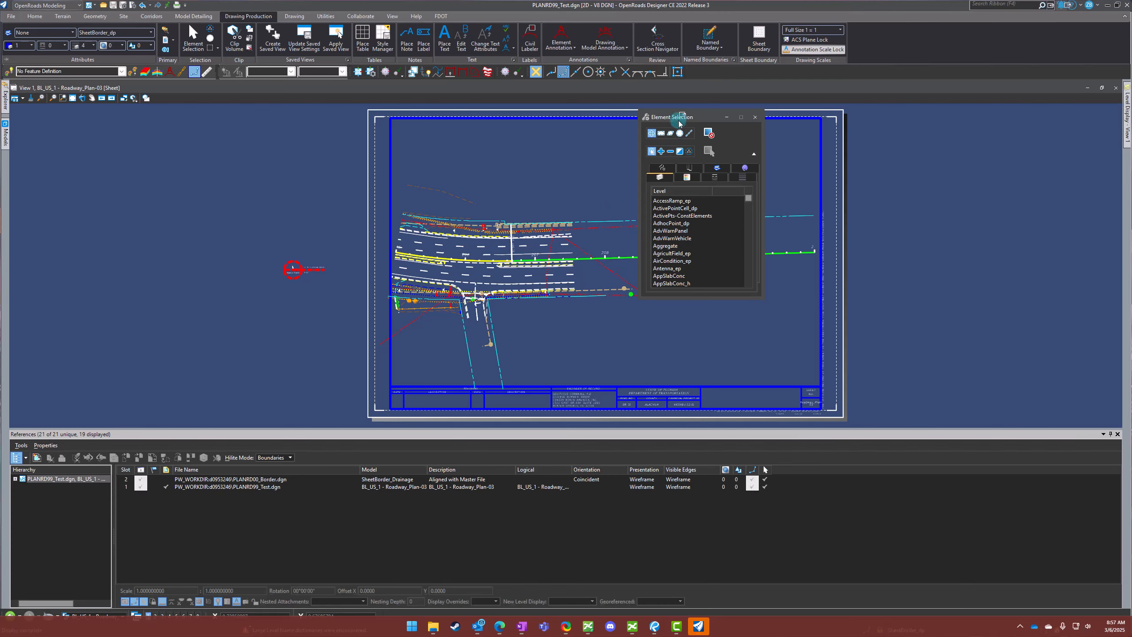
Examine the Roadway_Plan-03 sheet and open the Default model to review the named boundaries along the baseline
scroll(812, 409, "up", 2)
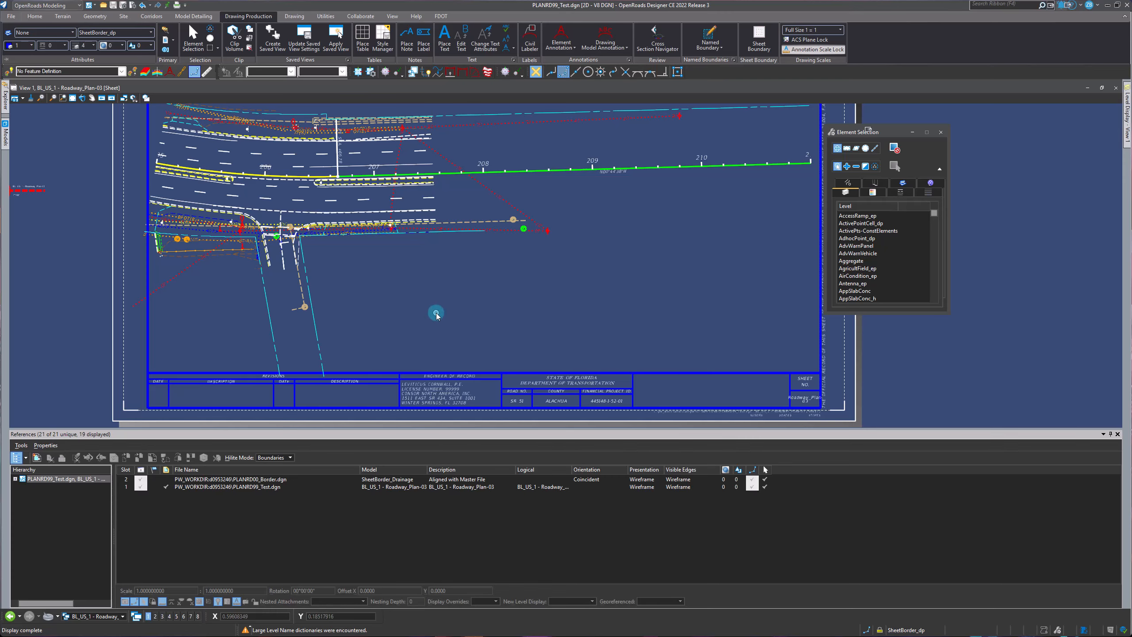
scroll(439, 319, "down", 2)
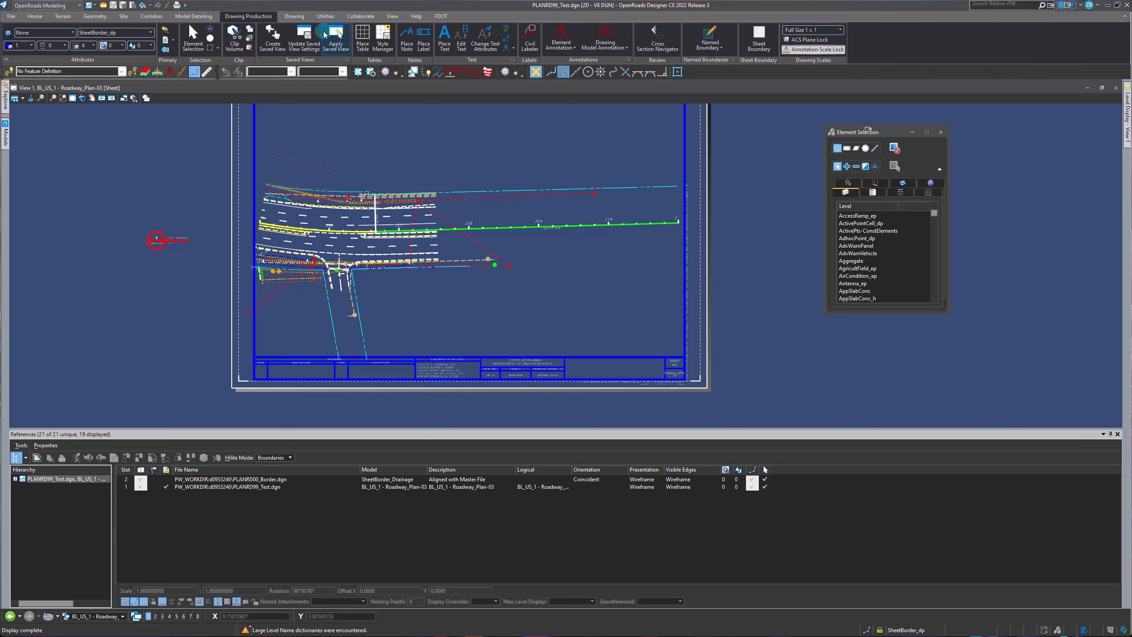
left_click(325, 16)
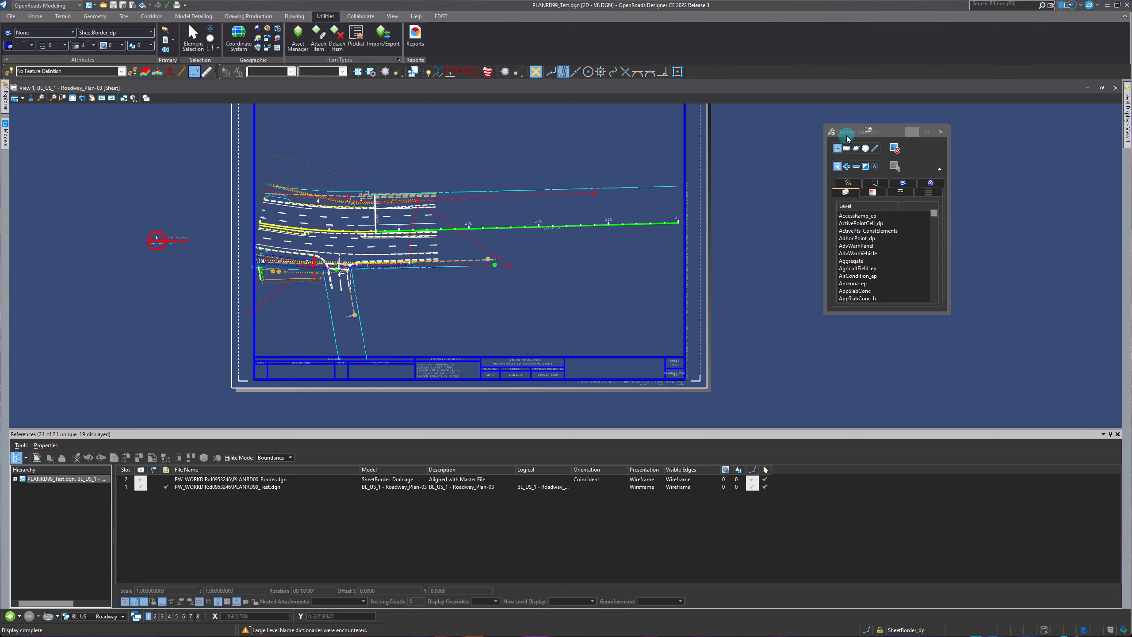
left_click_drag(846, 132, 864, 132)
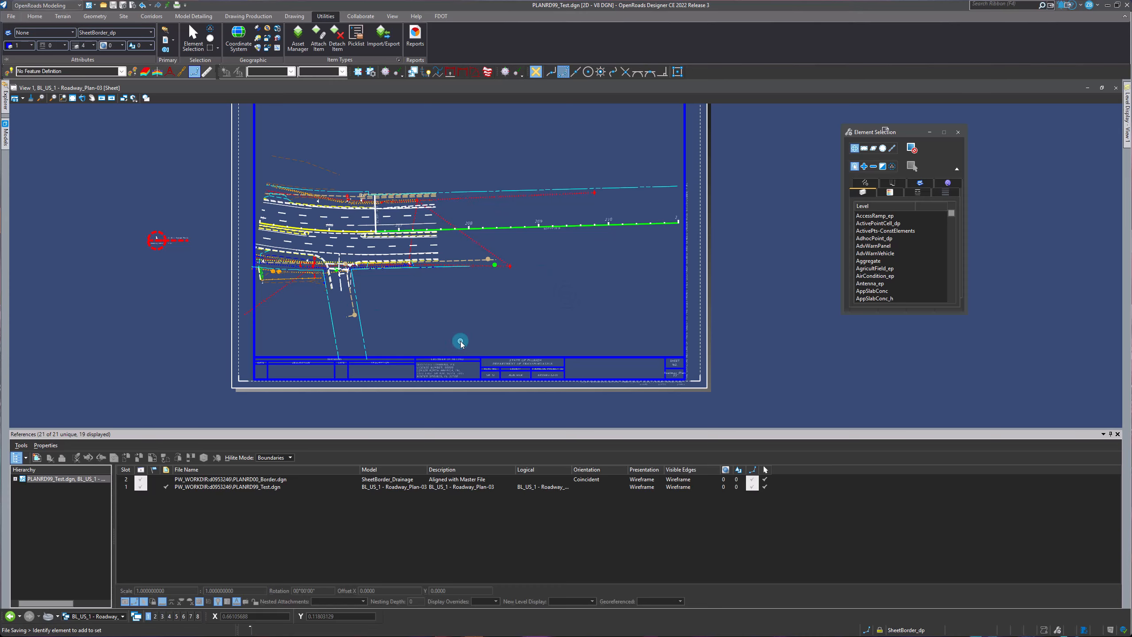
left_click(6, 134)
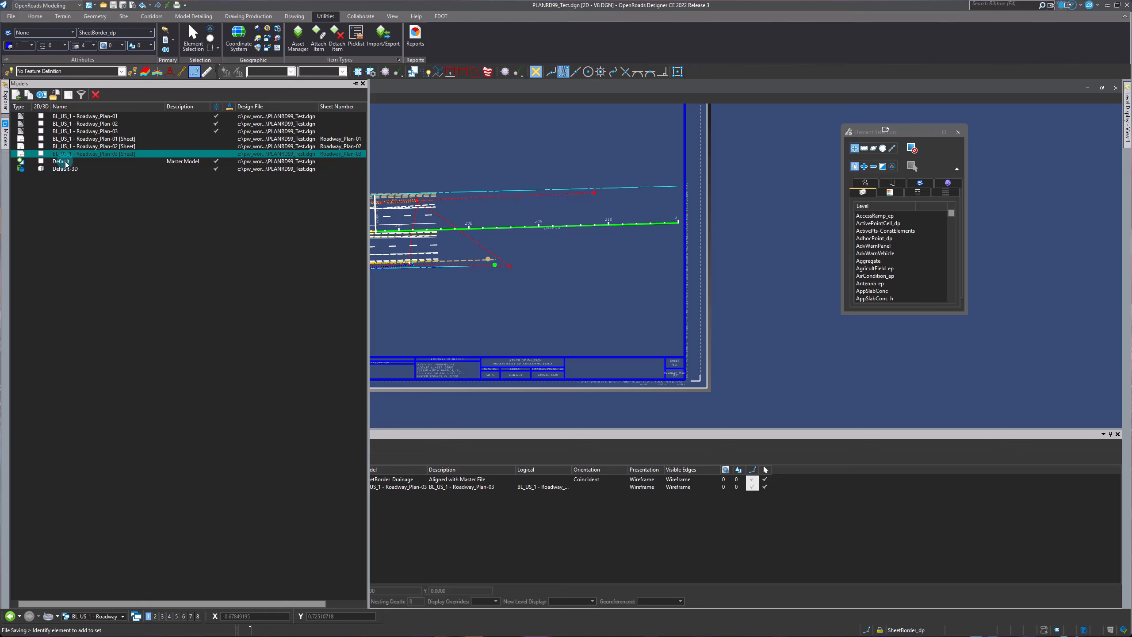
double_click(66, 164)
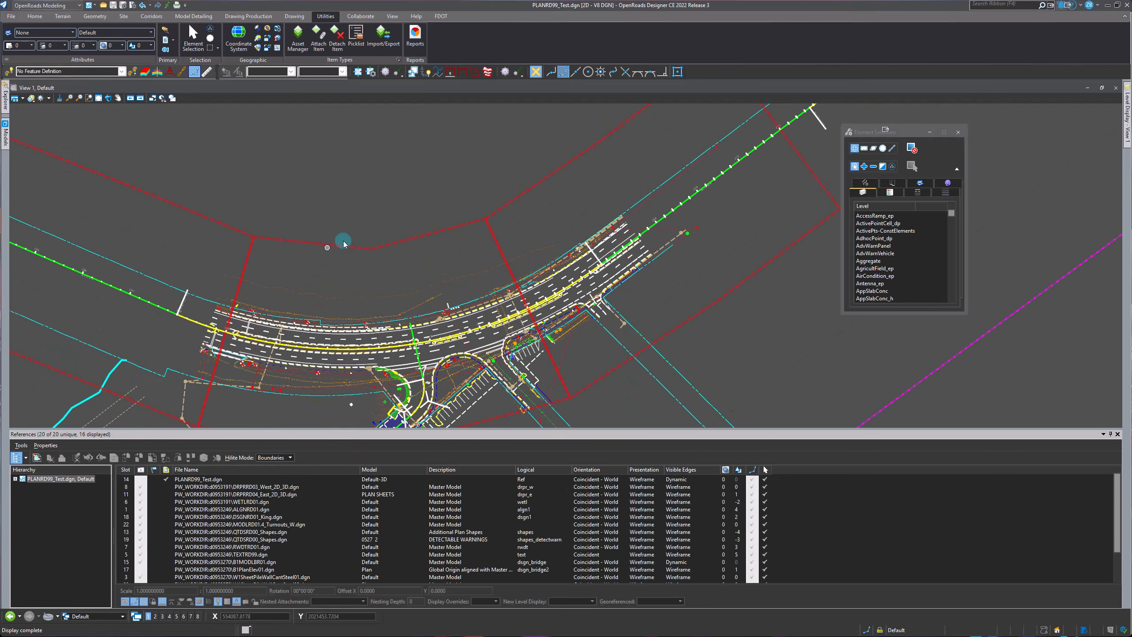
scroll(385, 236, "down", 1)
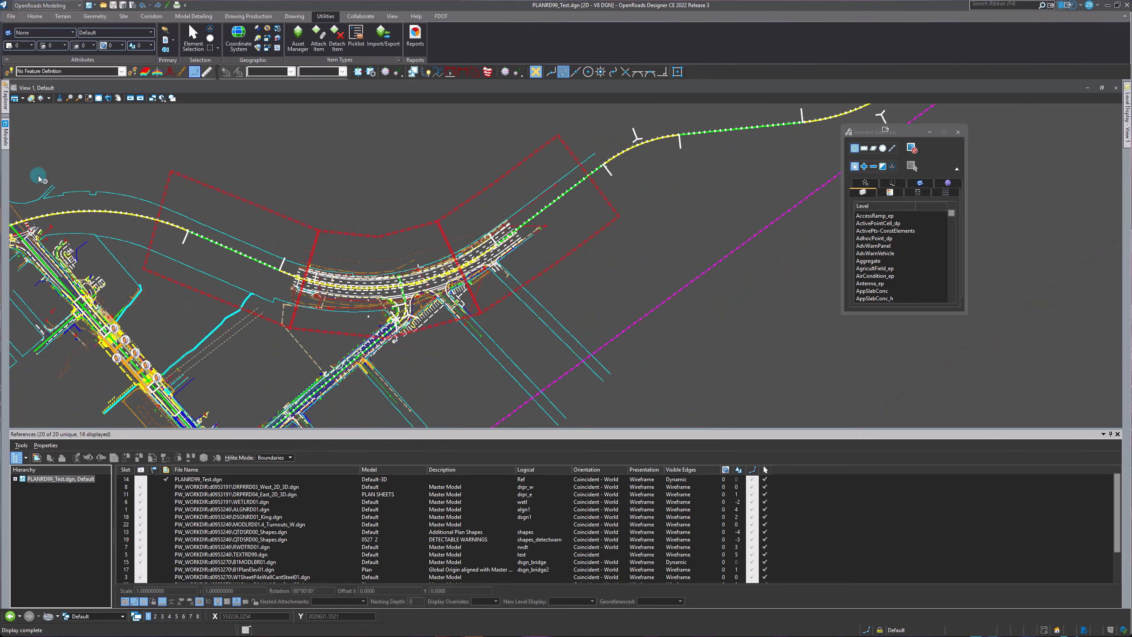
Open the BL_US_1 - Roadway_Plan-02 sheet model and examine how the curved roadway overlaps the title block
left_click(5, 136)
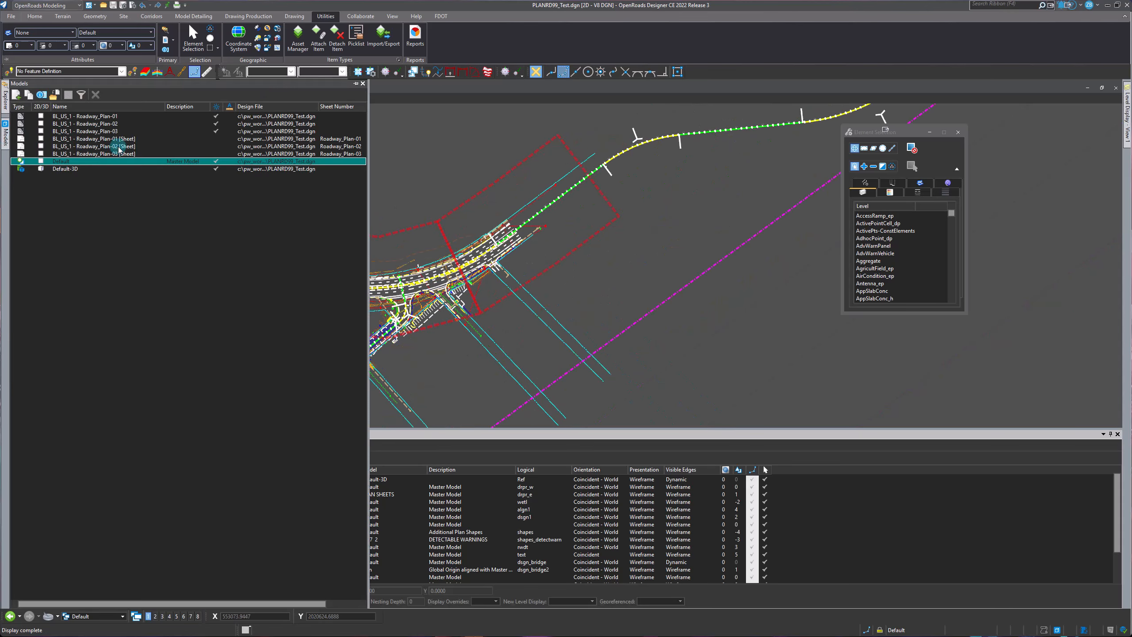
double_click(117, 147)
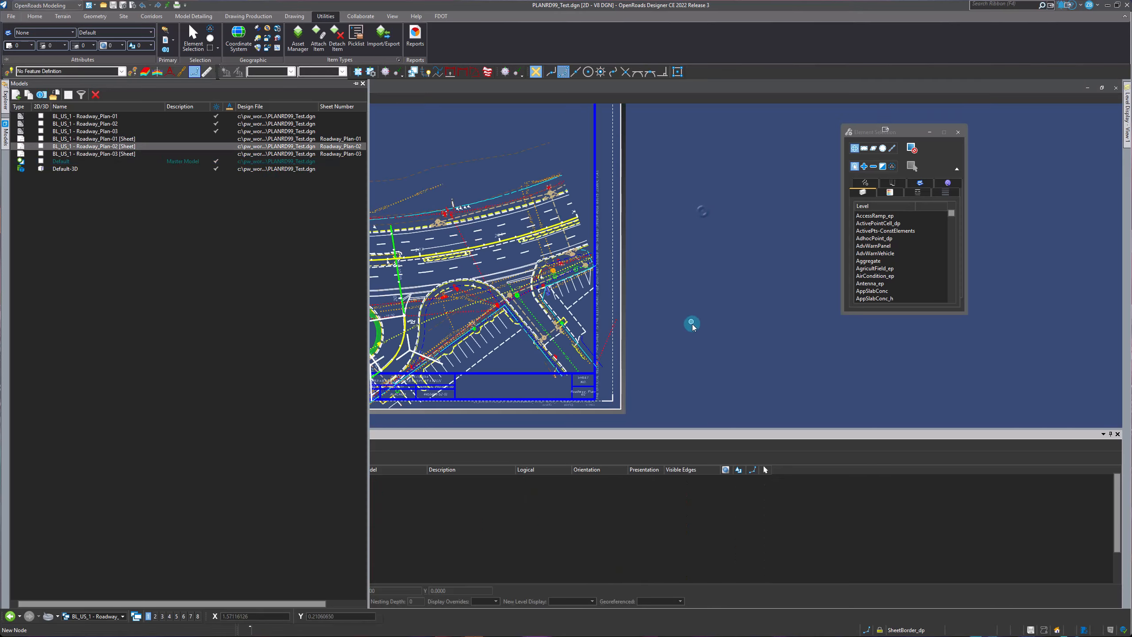
scroll(610, 340, "up", 2)
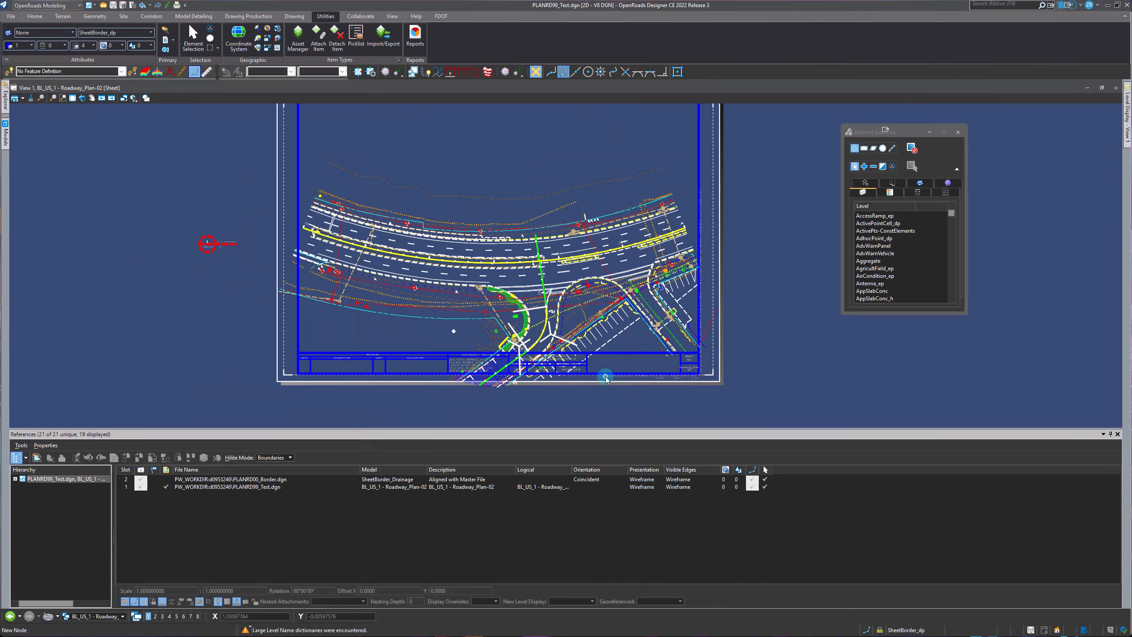
scroll(502, 390, "up", 1)
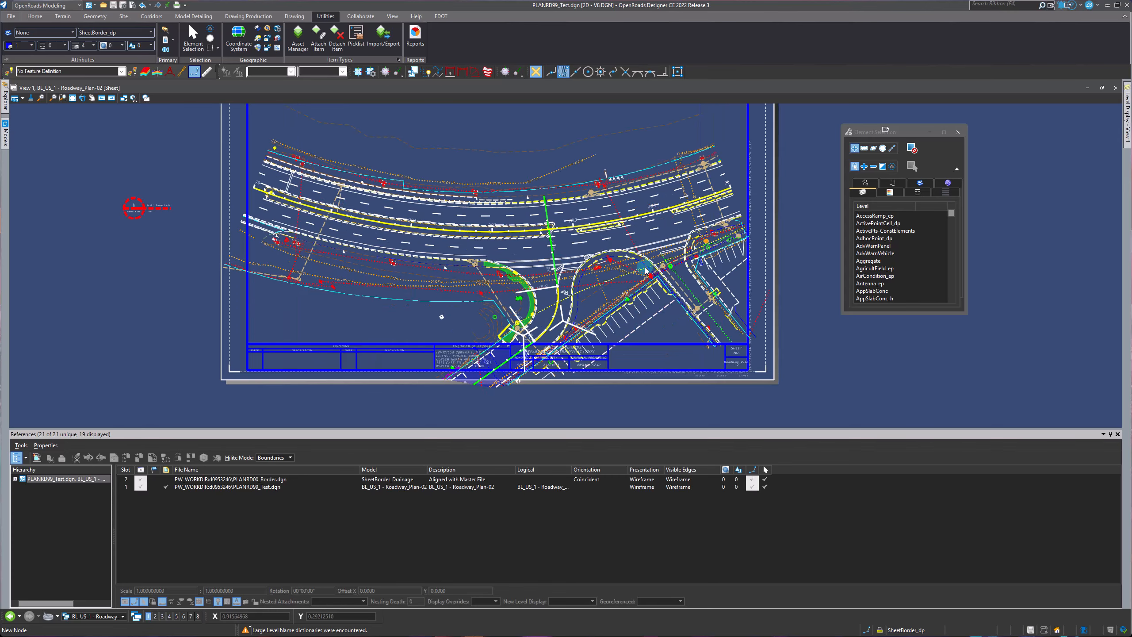
scroll(548, 393, "down", 1)
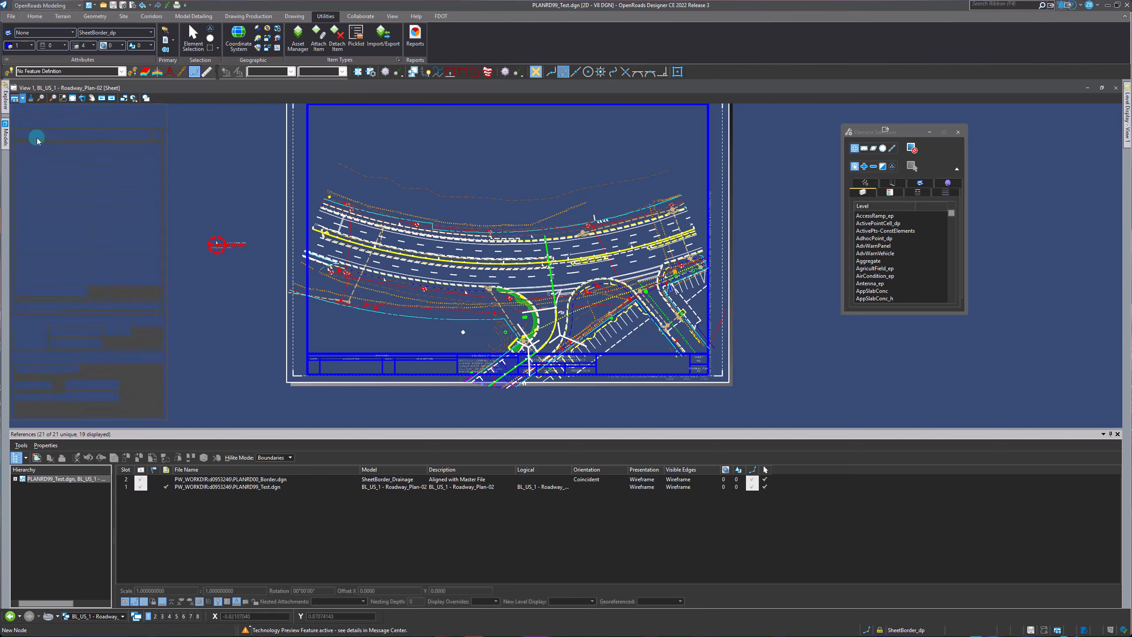
Turn on the display of constructions in the Roadway_Plan-02 sheet view to show the named boundary
left_click(20, 99)
left_click(43, 220)
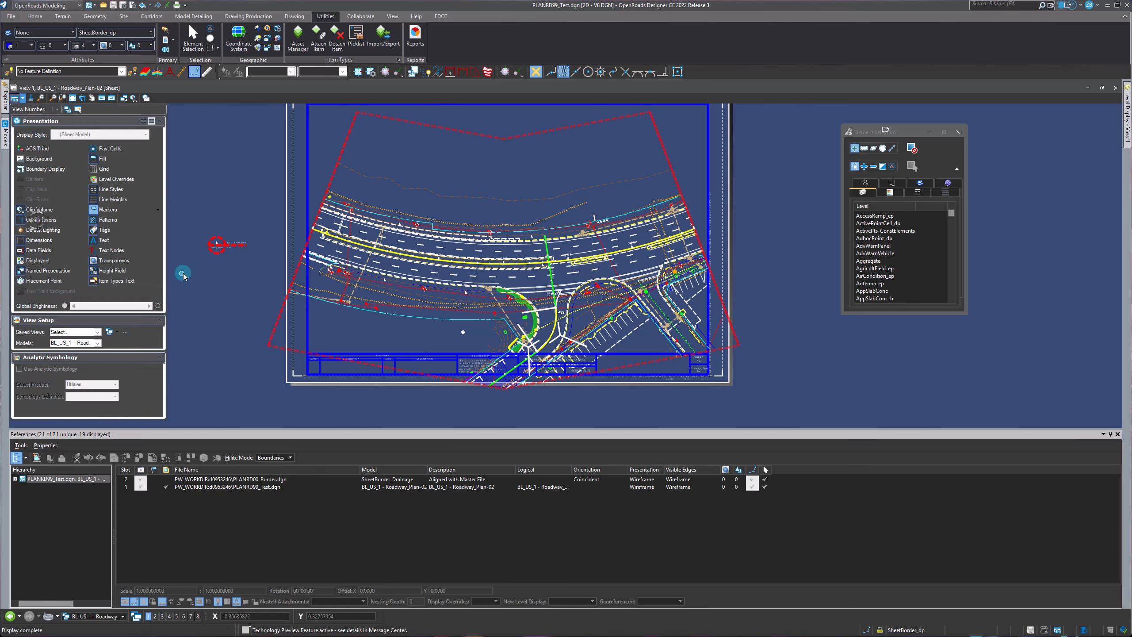
left_click(199, 269)
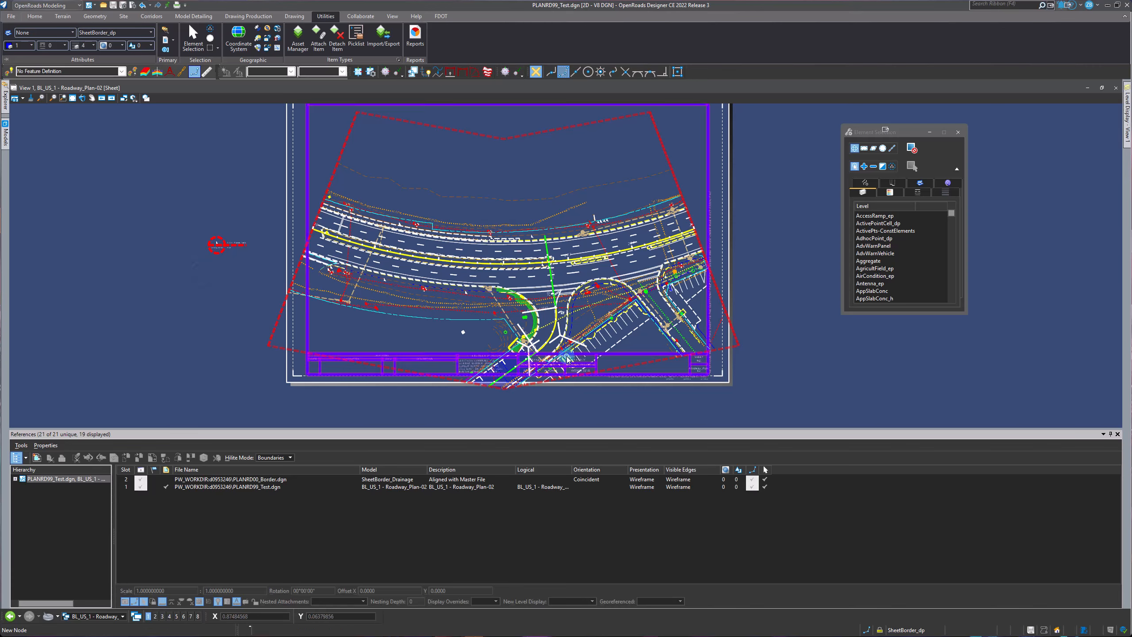
left_click(645, 360)
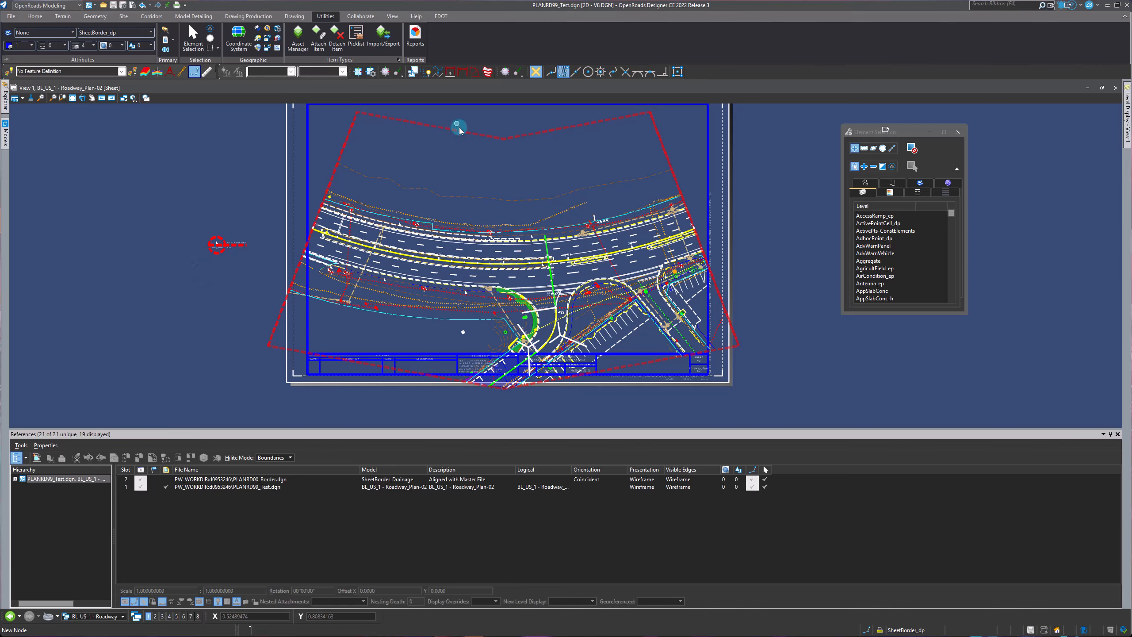
left_click(468, 150)
scroll(435, 220, "down", 1)
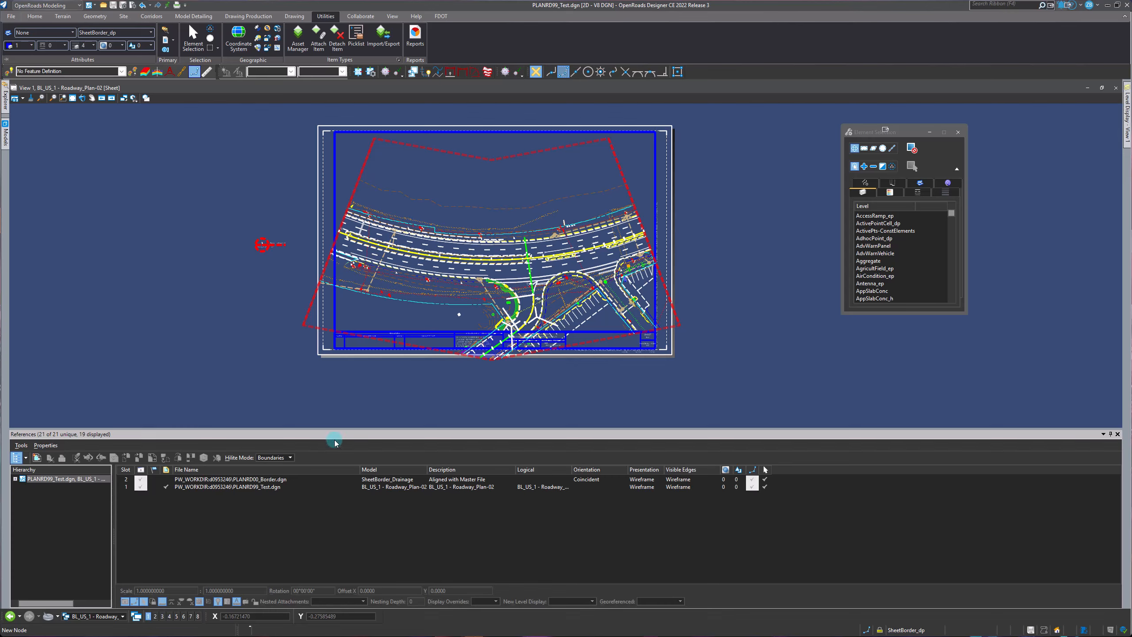
scroll(491, 268, "up", 1)
scroll(486, 271, "down", 1)
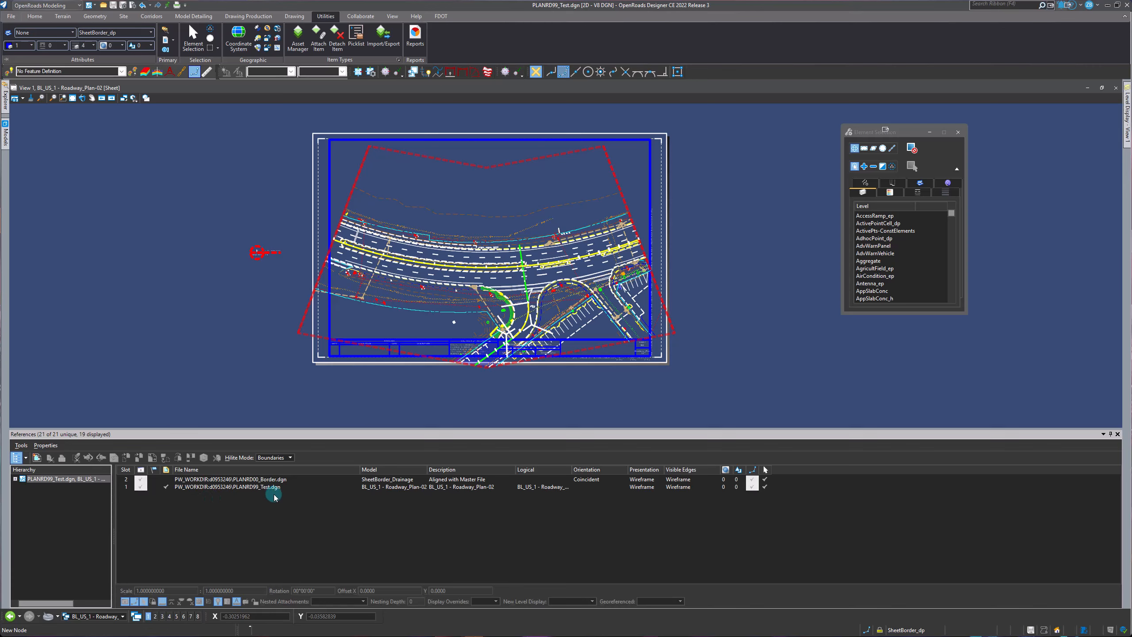
Move the PLANRD99_Test.dgn reference and its boundary straight up the Roadway_Plan-02 sheet, clear of the title block
right_click(248, 486)
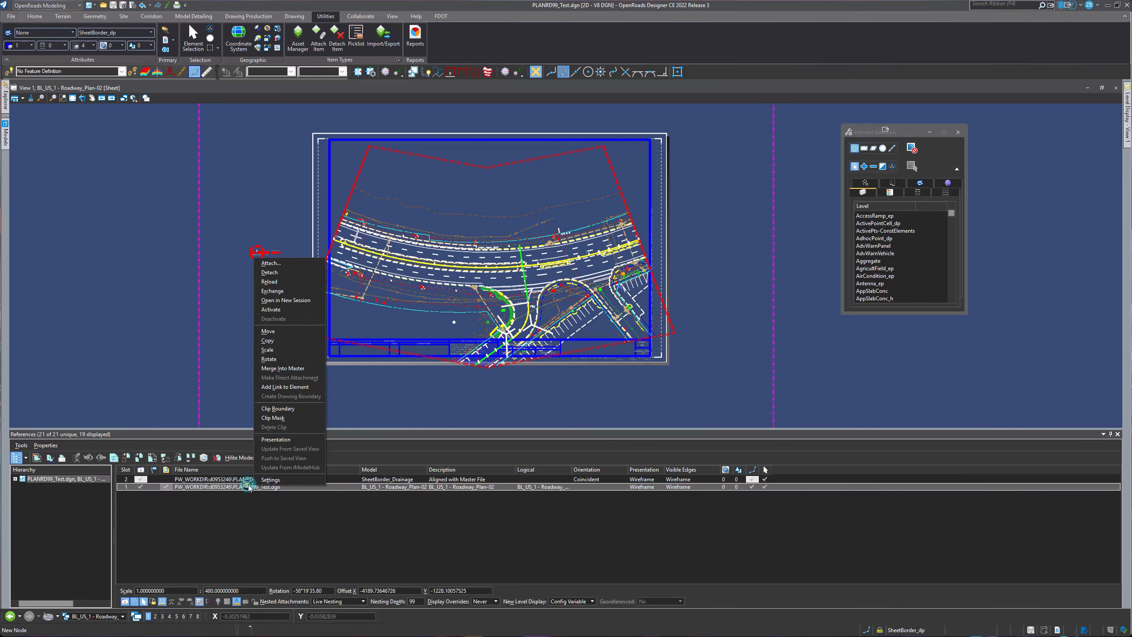
left_click(272, 332)
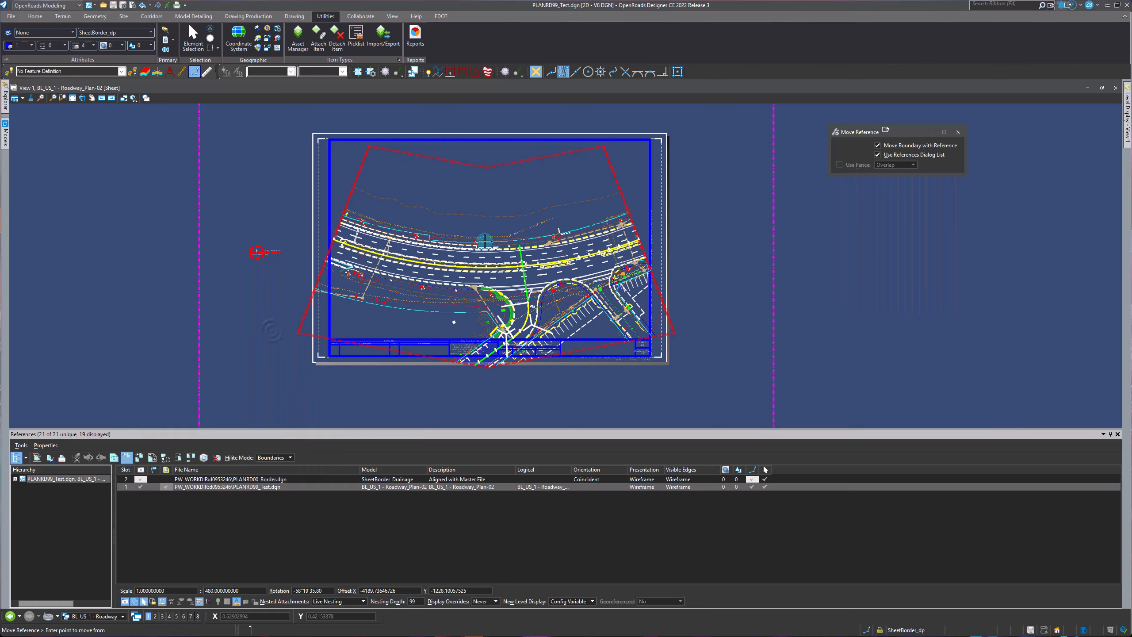
left_click(500, 227)
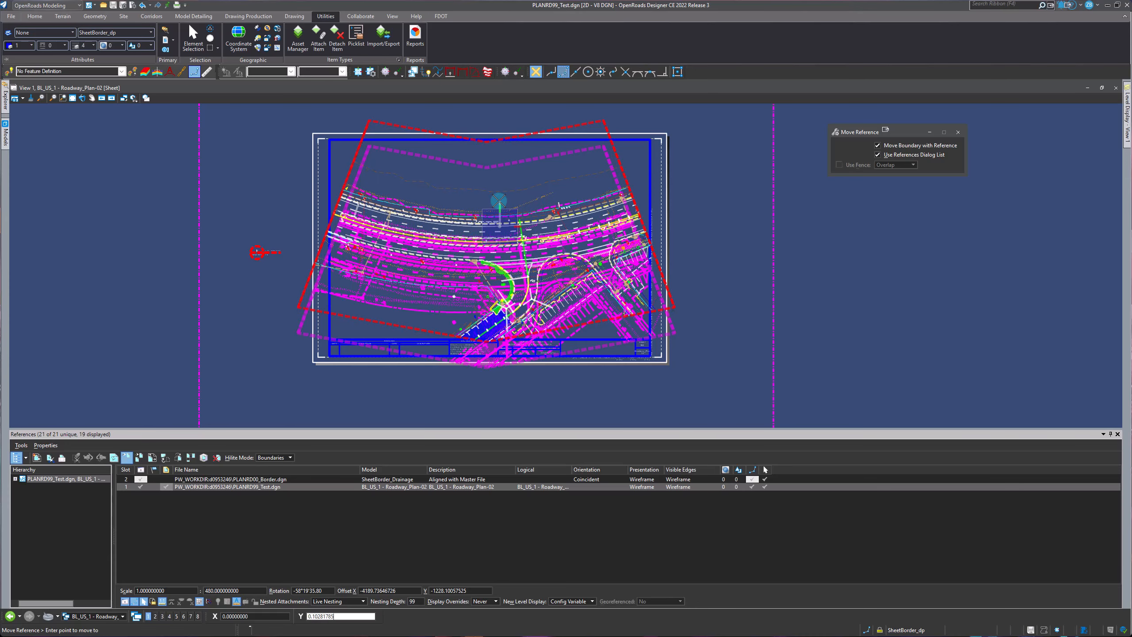
left_click(495, 199)
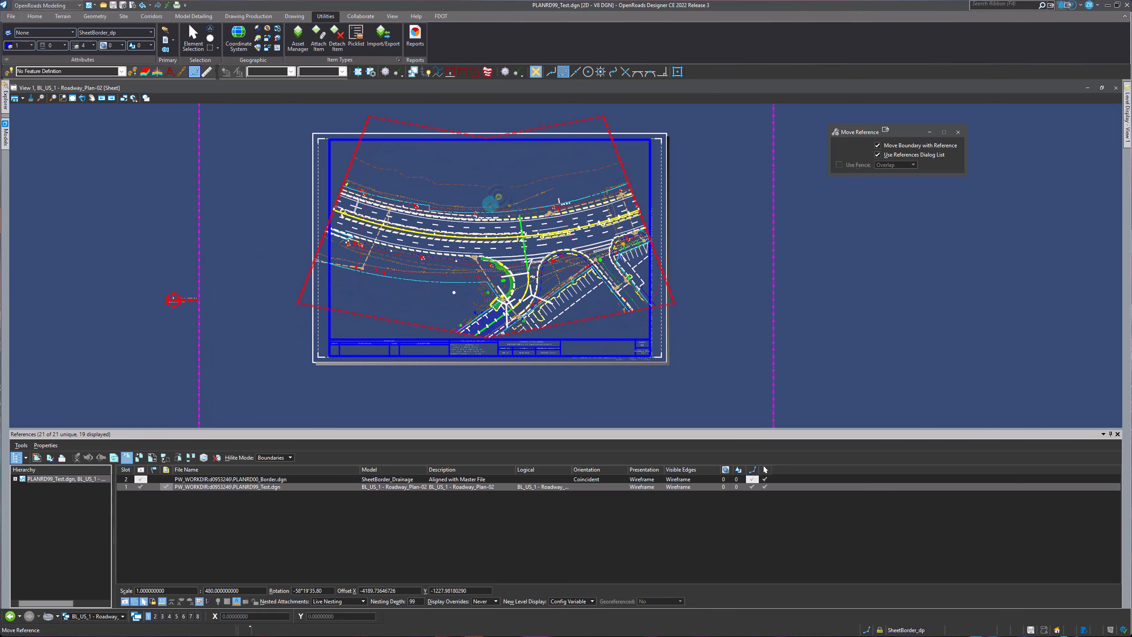
right_click(417, 301)
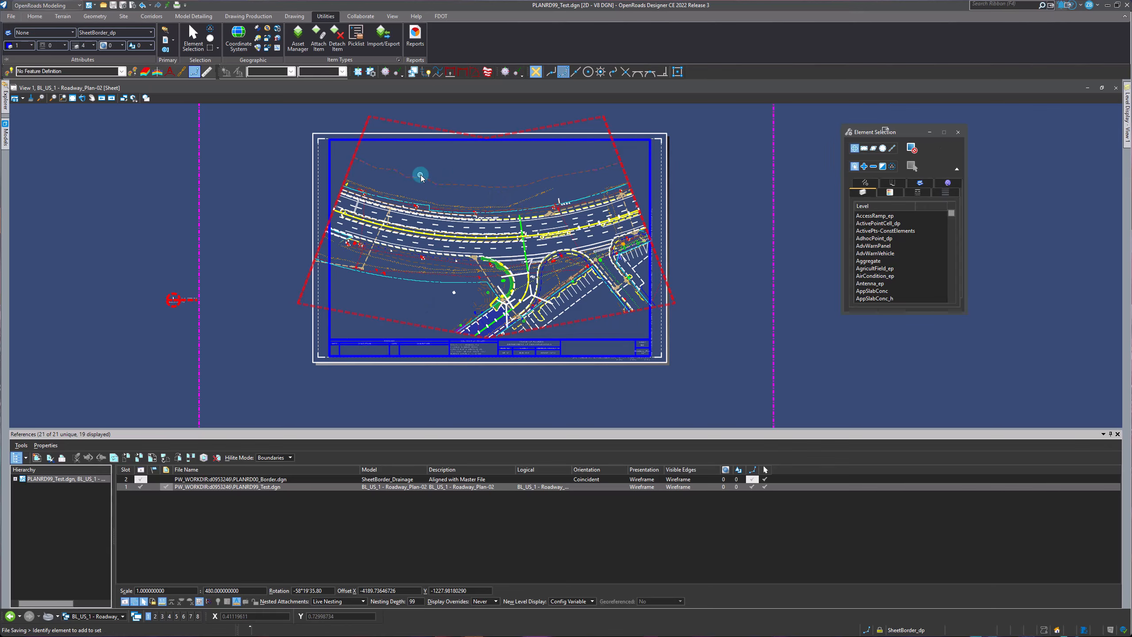
scroll(420, 176, "up", 3)
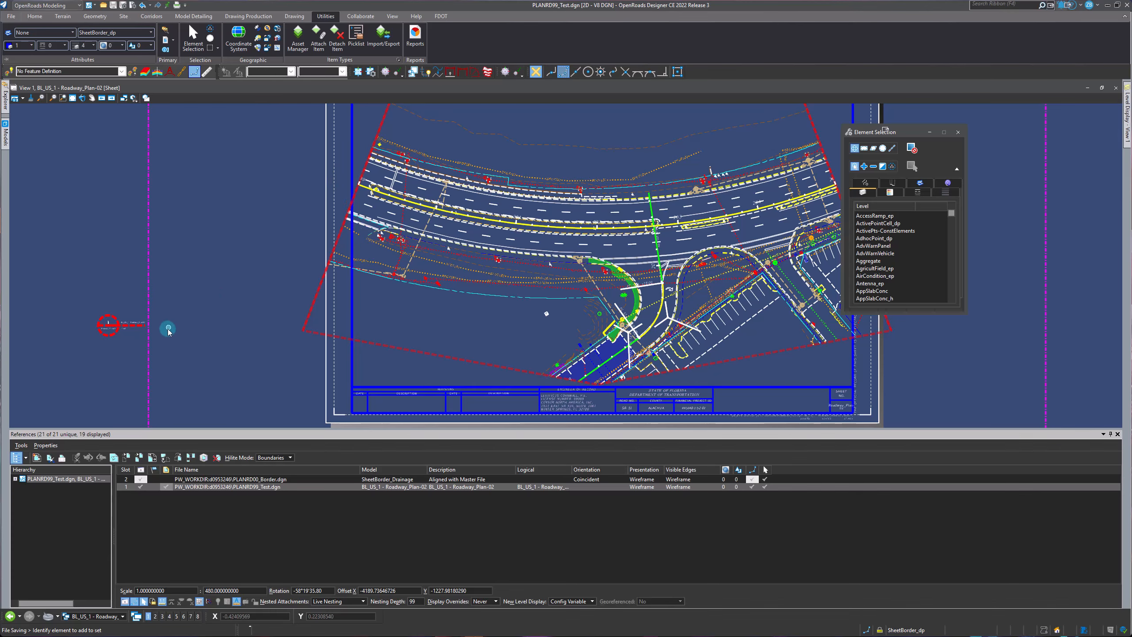
Move the PLANRD99_Test.dgn reference together with its boundary about 0.08 farther straight up the Roadway_Plan-02 sheet
scroll(169, 331, "down", 2)
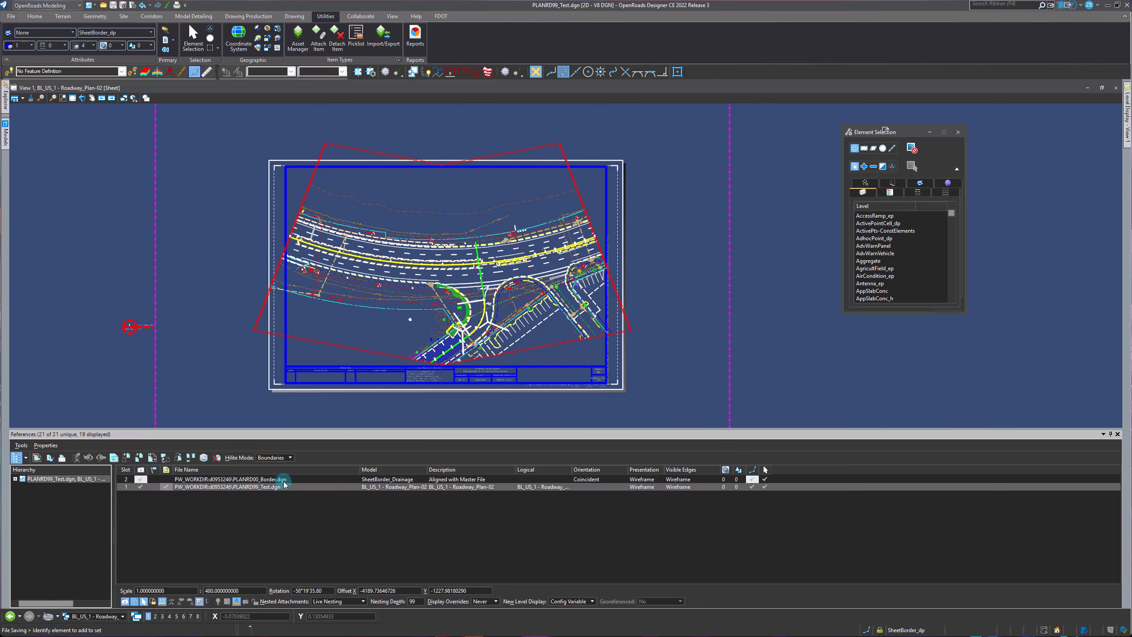
right_click(274, 493)
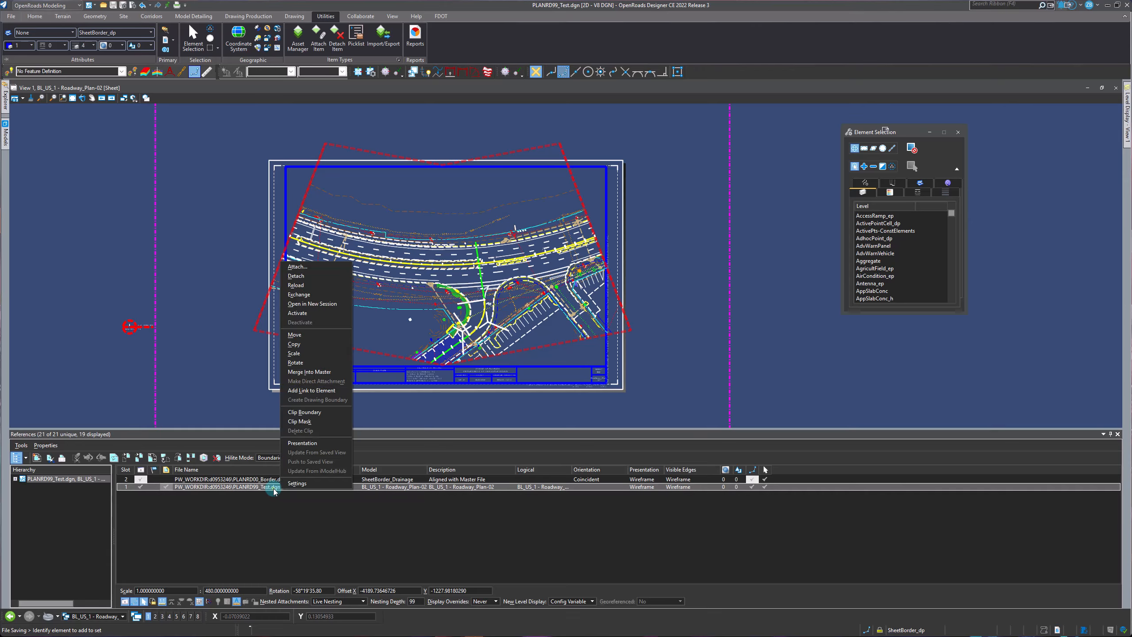
left_click(303, 333)
scroll(462, 202, "up", 1)
left_click(461, 198)
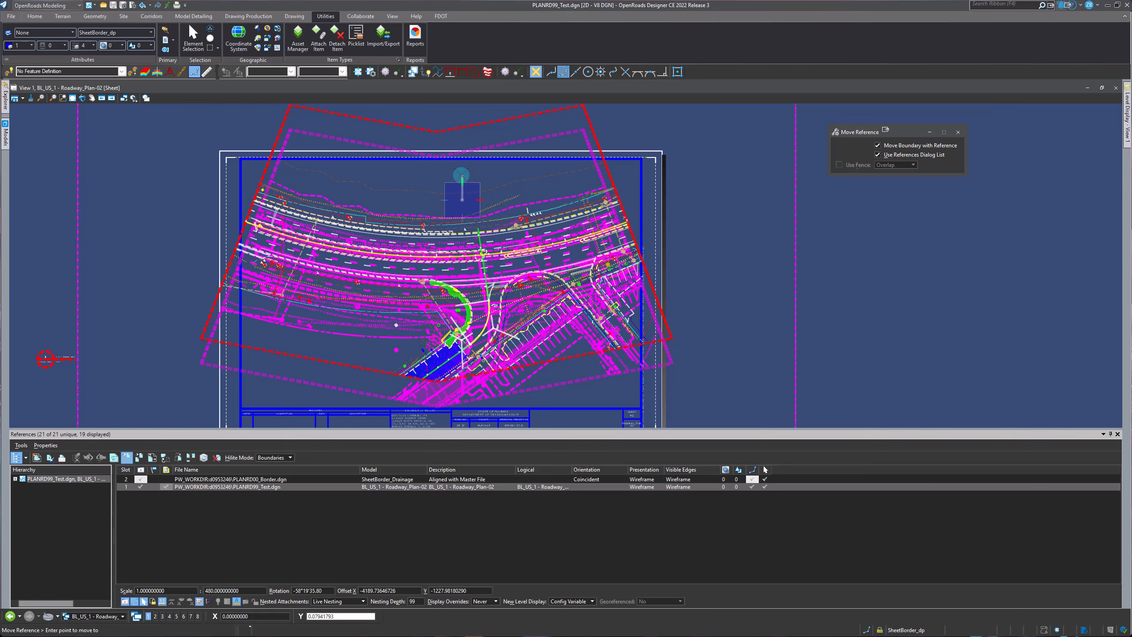
left_click(461, 175)
right_click(462, 175)
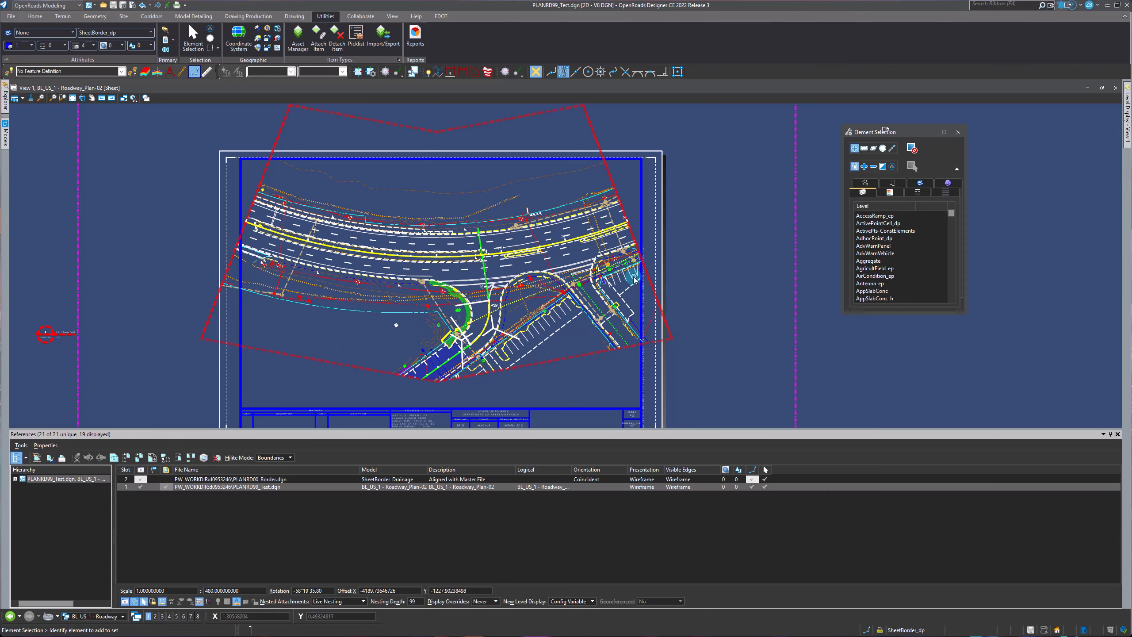
Activate the Default model of PLANRD99_Test.dgn in place from the sheet, through the red named boundary's nested reference
scroll(623, 256, "up", 3)
scroll(733, 305, "down", 3)
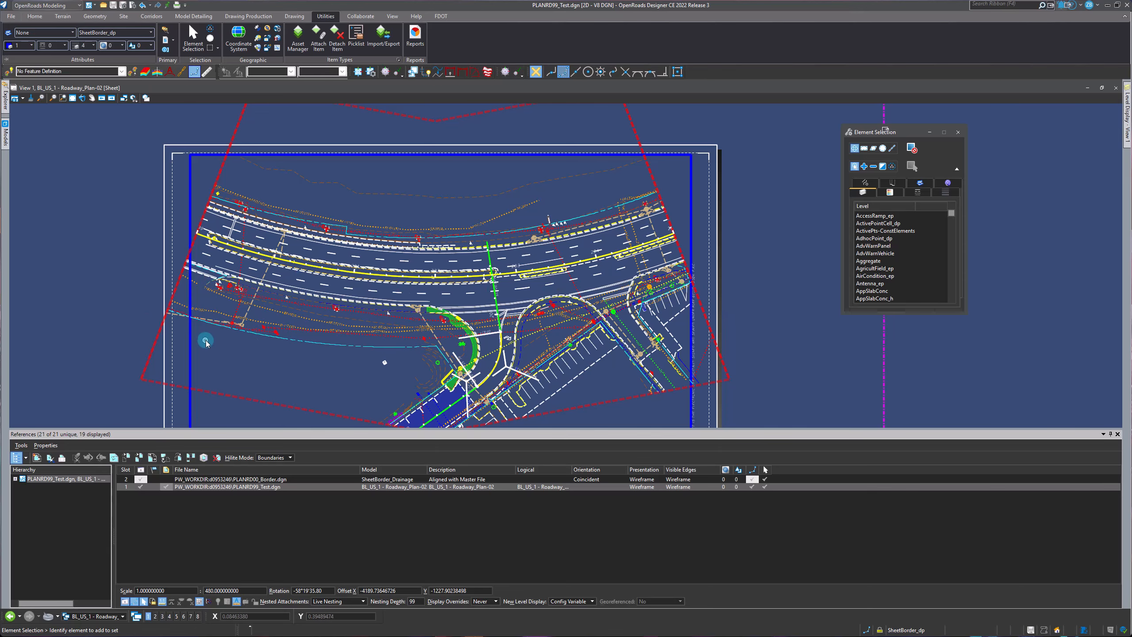
scroll(416, 171, "down", 3)
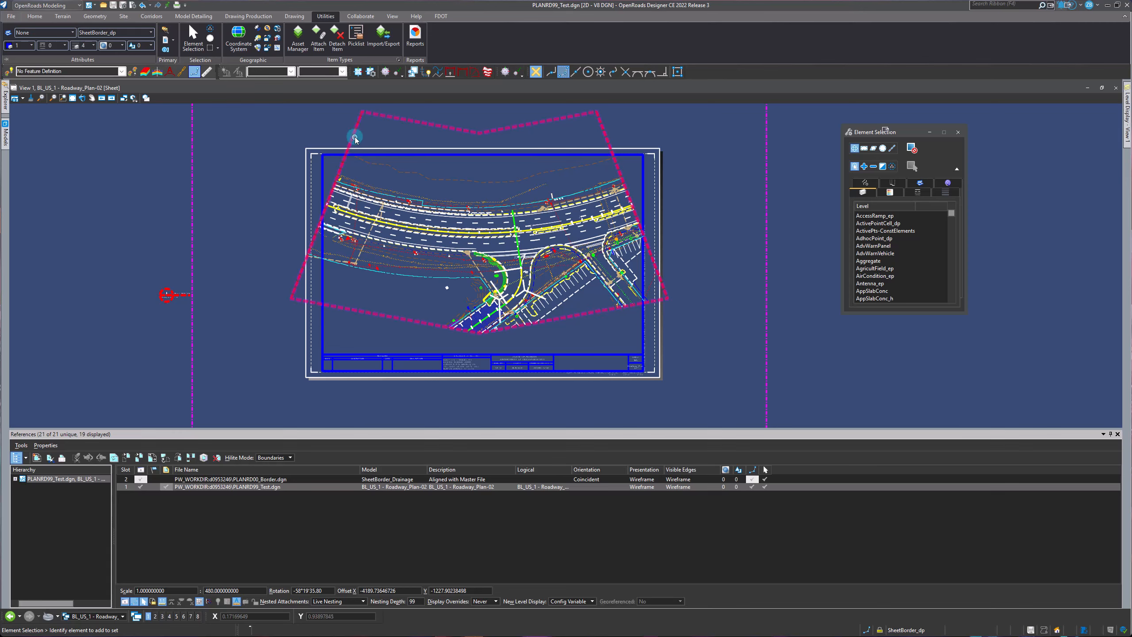
left_click(360, 111)
left_click(396, 344)
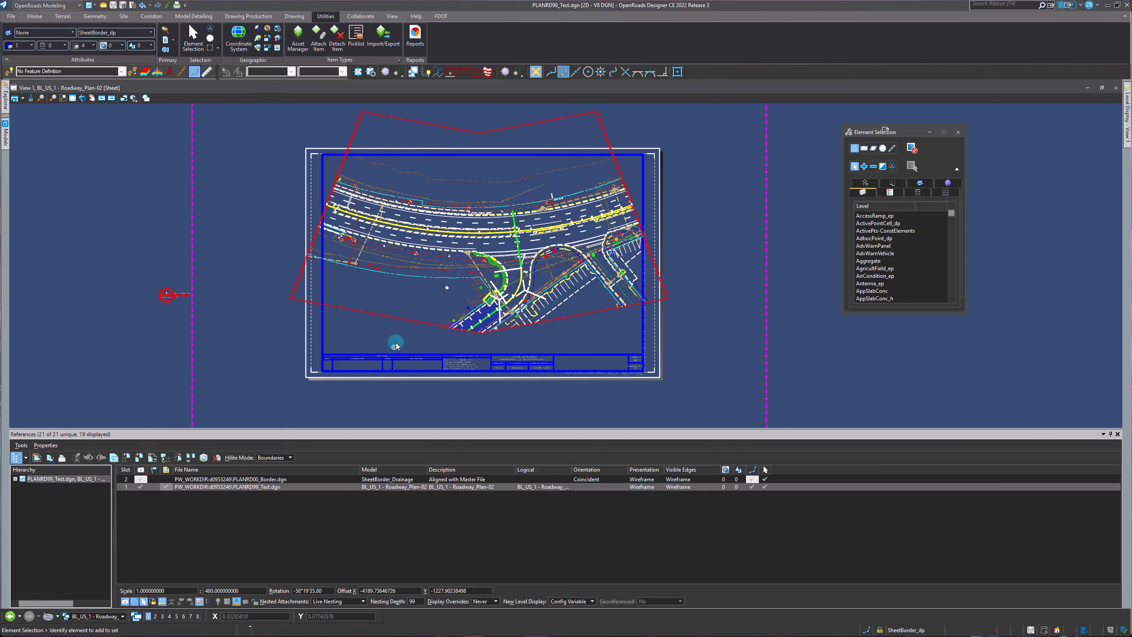
right_click(399, 319)
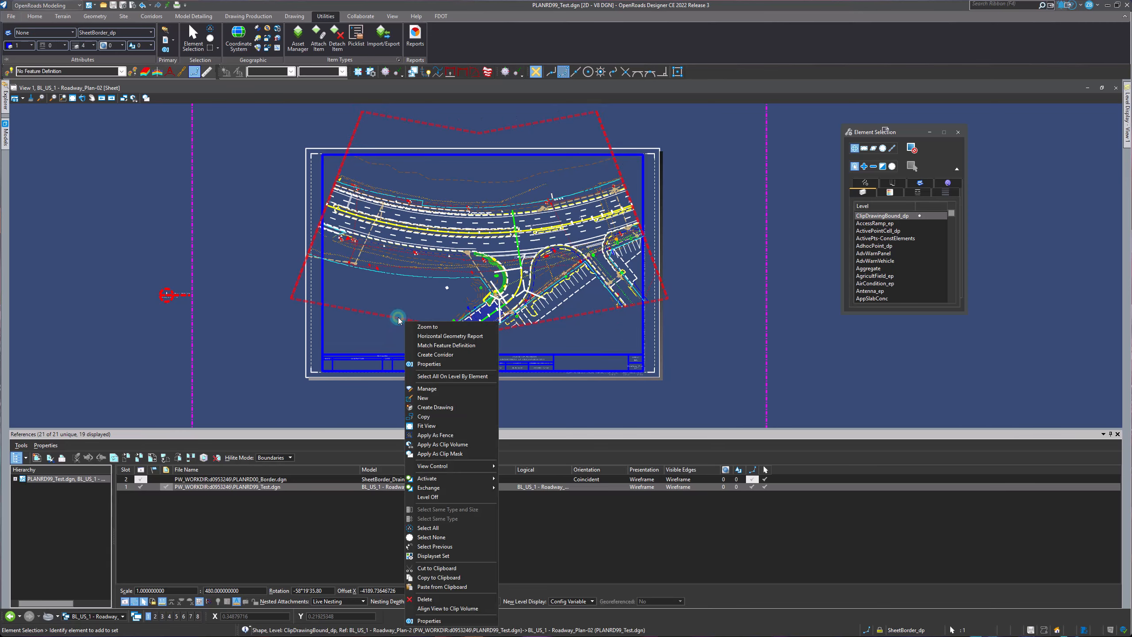
left_click(388, 315)
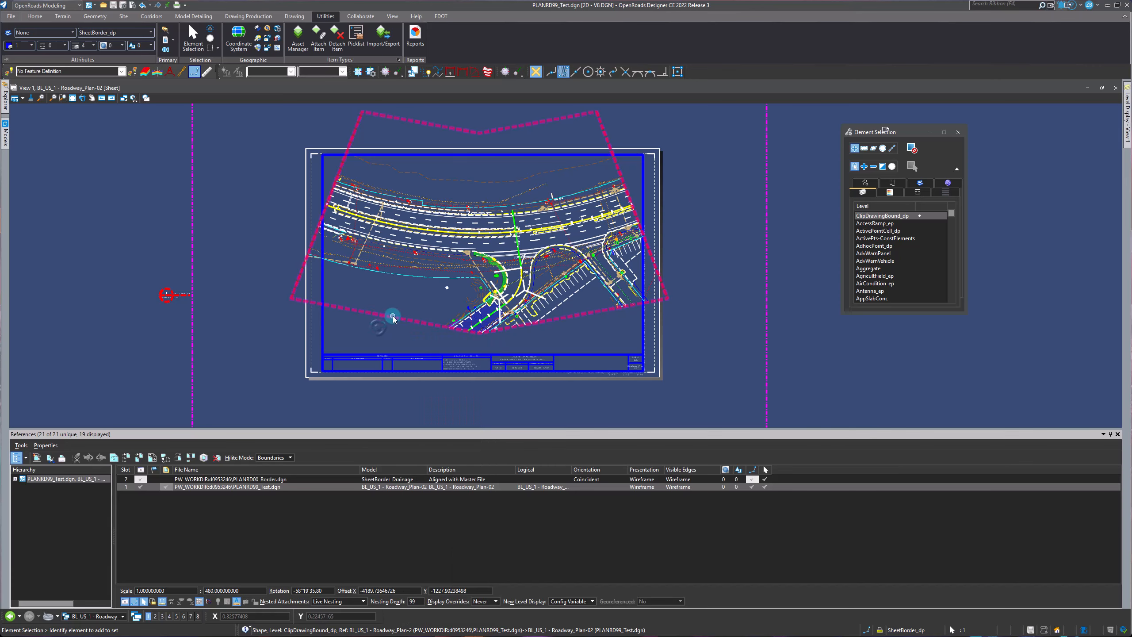
right_click(390, 317)
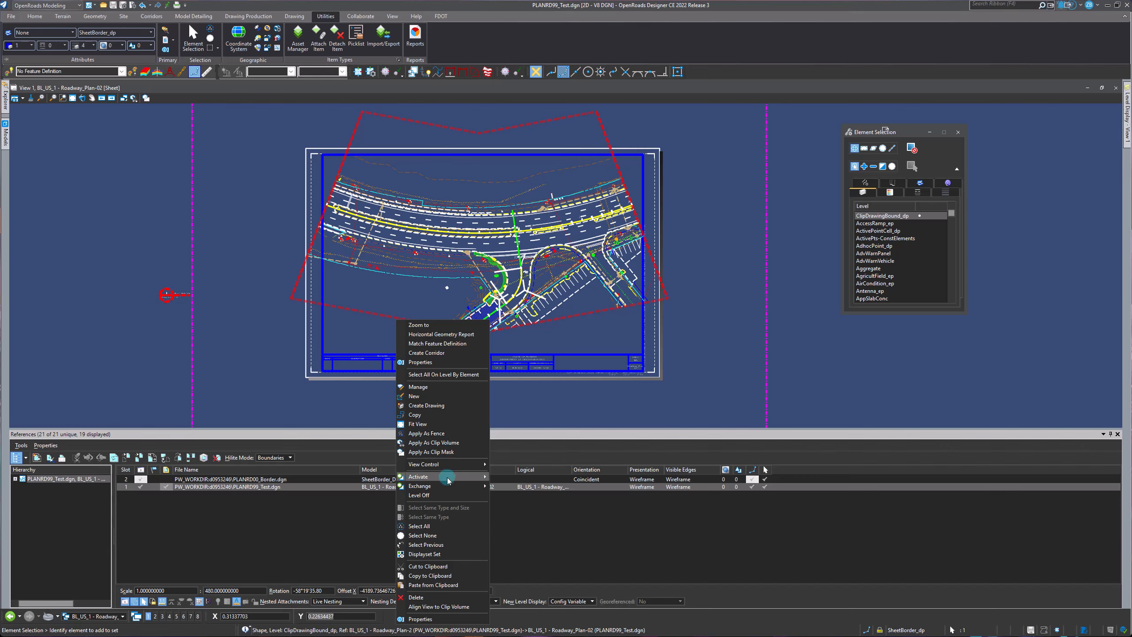
mouse_move(484, 480)
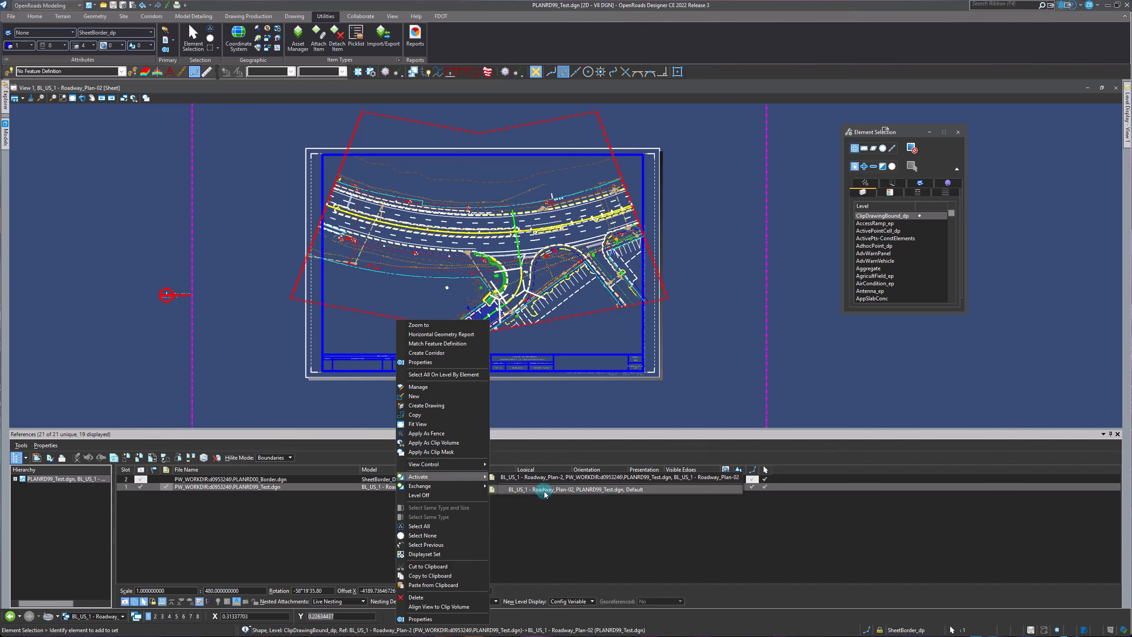
left_click(600, 490)
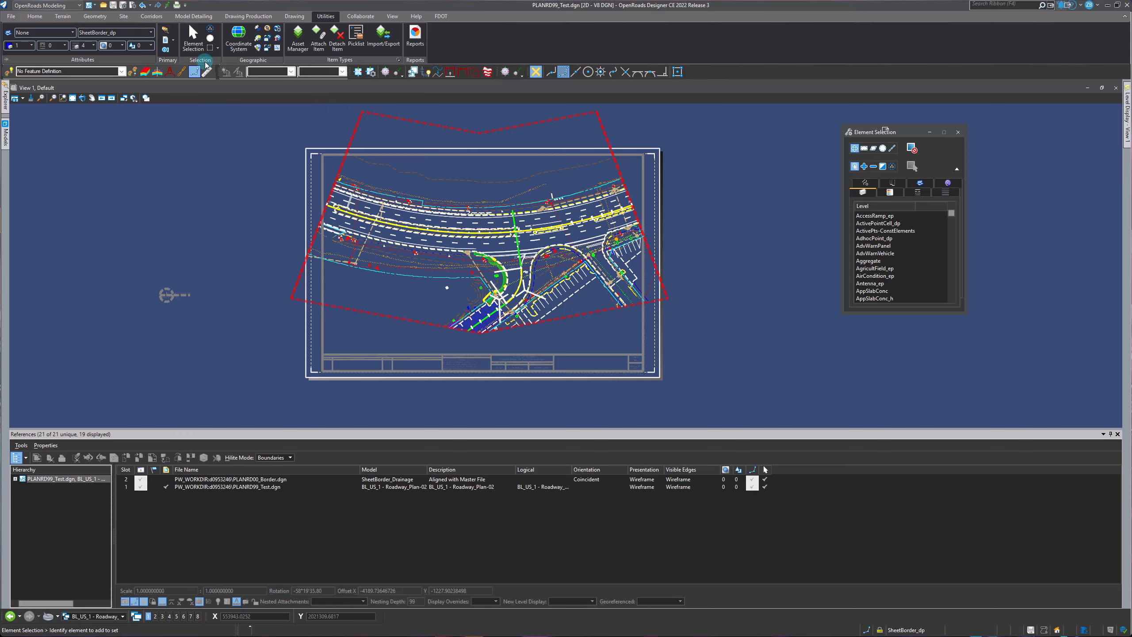
Set the active level to NonPlottingEle_dp and draw a line along the upper inner edge of the sheet border
left_click(104, 33)
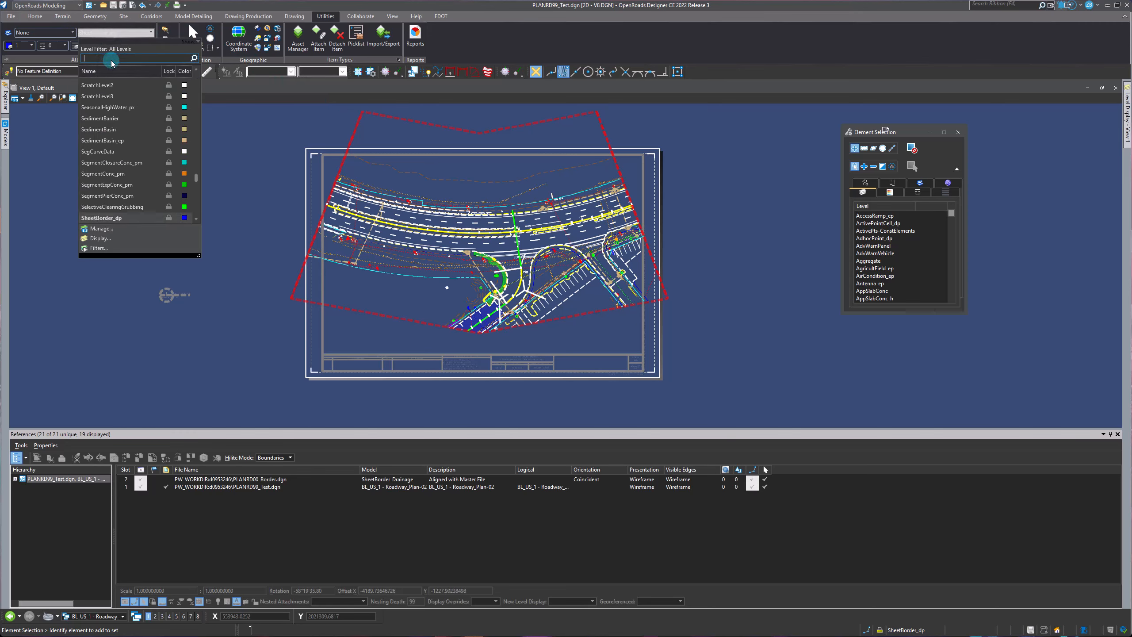
type("non")
left_click(99, 85)
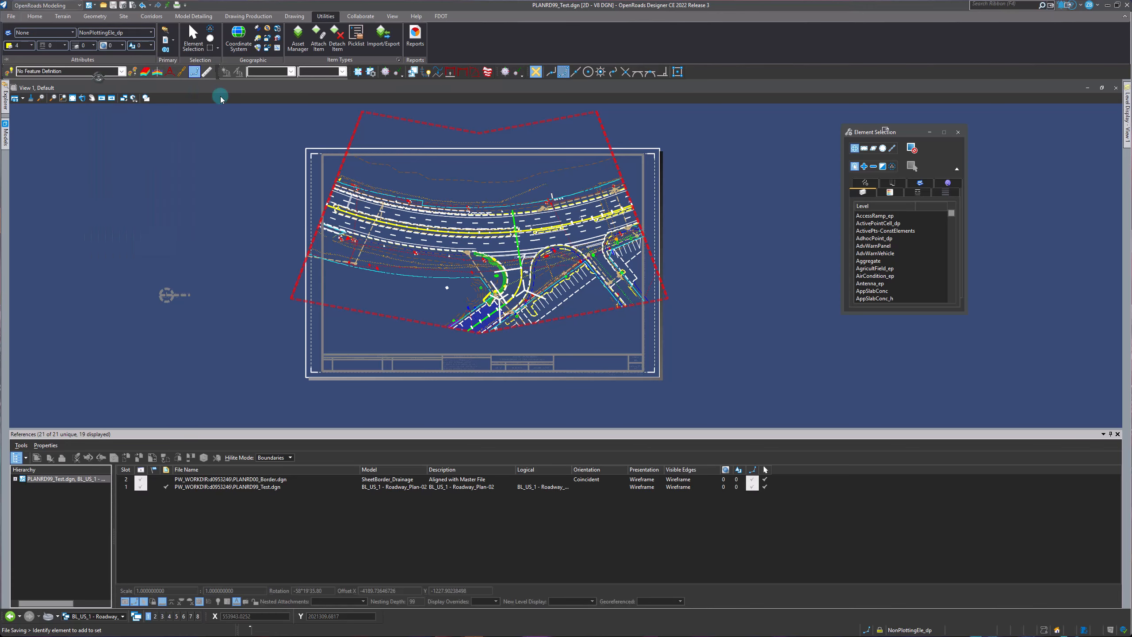
left_click(295, 16)
left_click(359, 39)
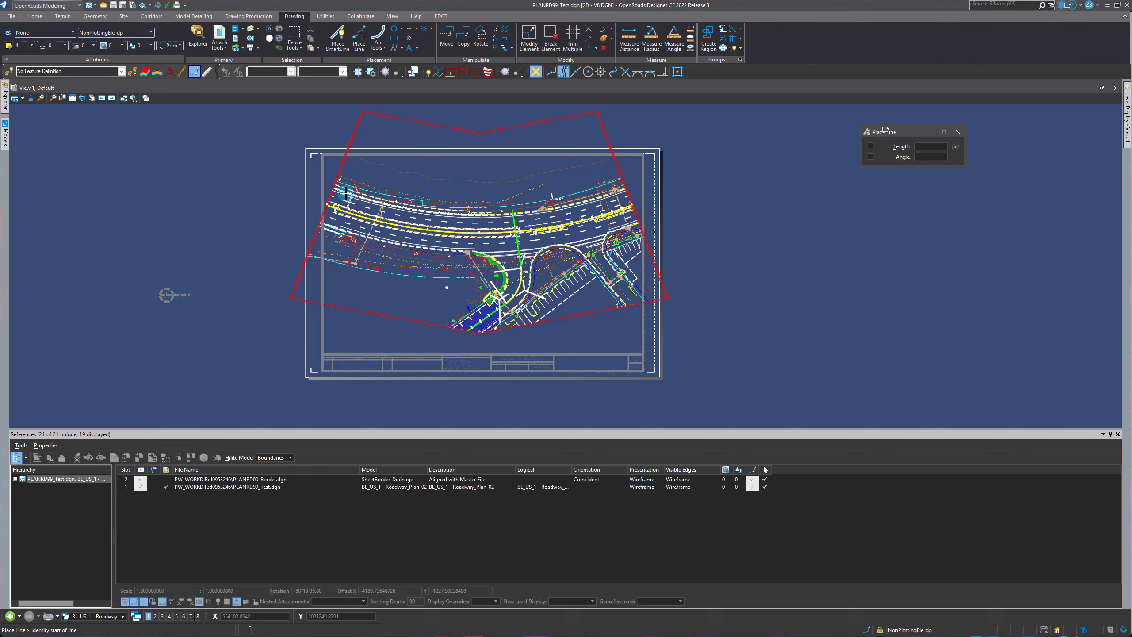
middle_click(330, 153)
left_click(327, 154)
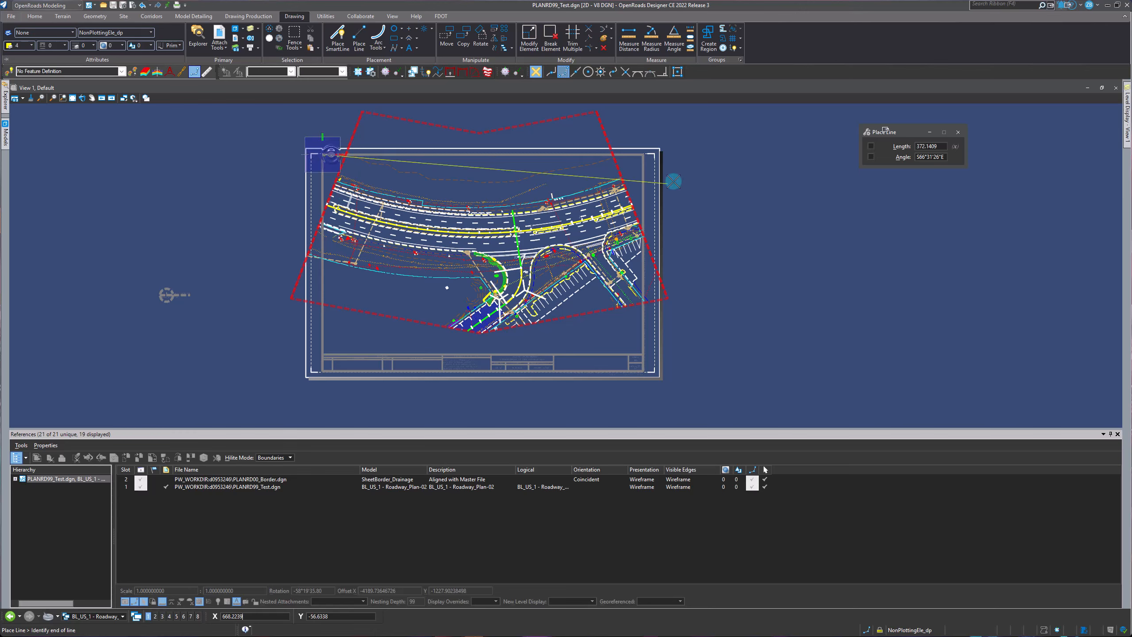
middle_click(643, 166)
left_click(642, 166)
right_click(641, 167)
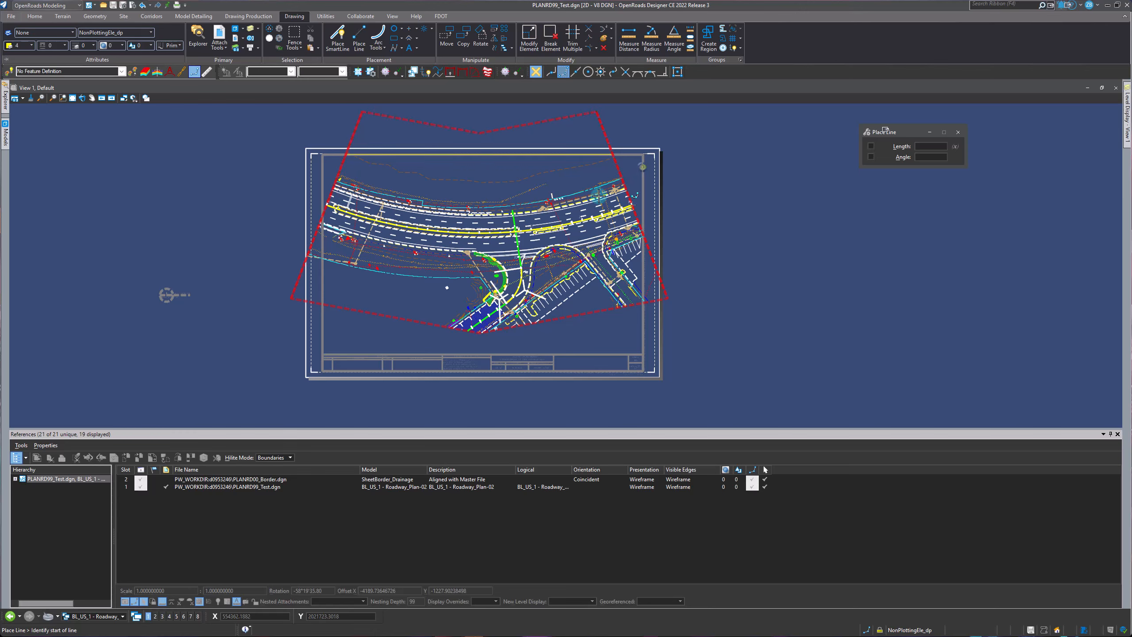
Draw connected lines along the border line above the title block and up the right inner edge of the sheet border
middle_click(349, 352)
left_click(349, 351)
middle_click(619, 349)
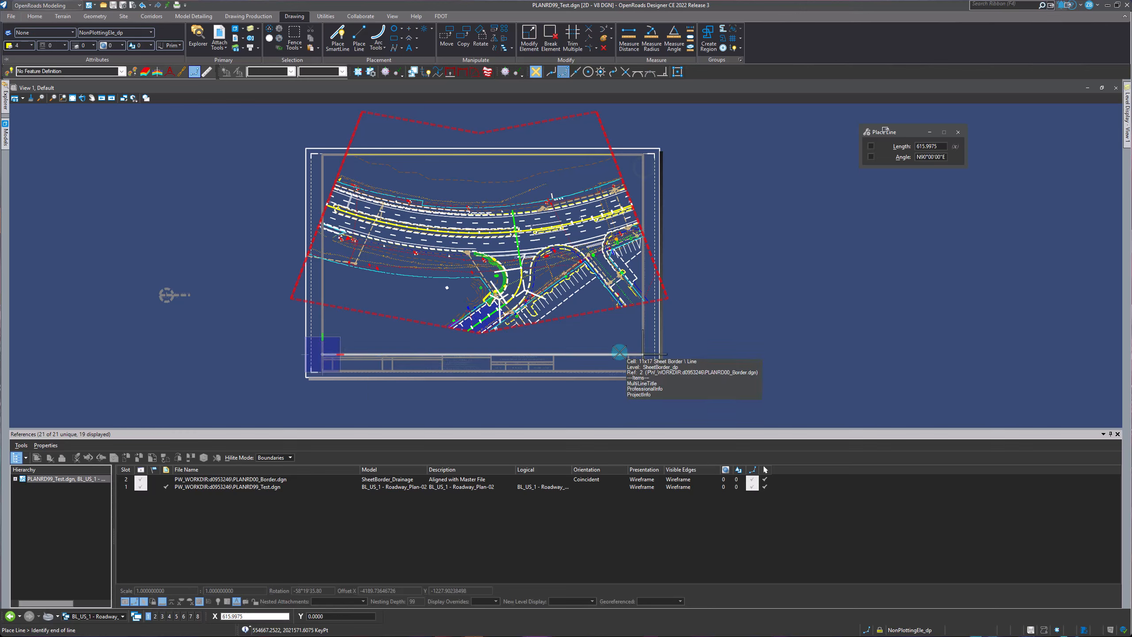
left_click(619, 350)
middle_click(645, 175)
left_click(645, 174)
right_click(644, 174)
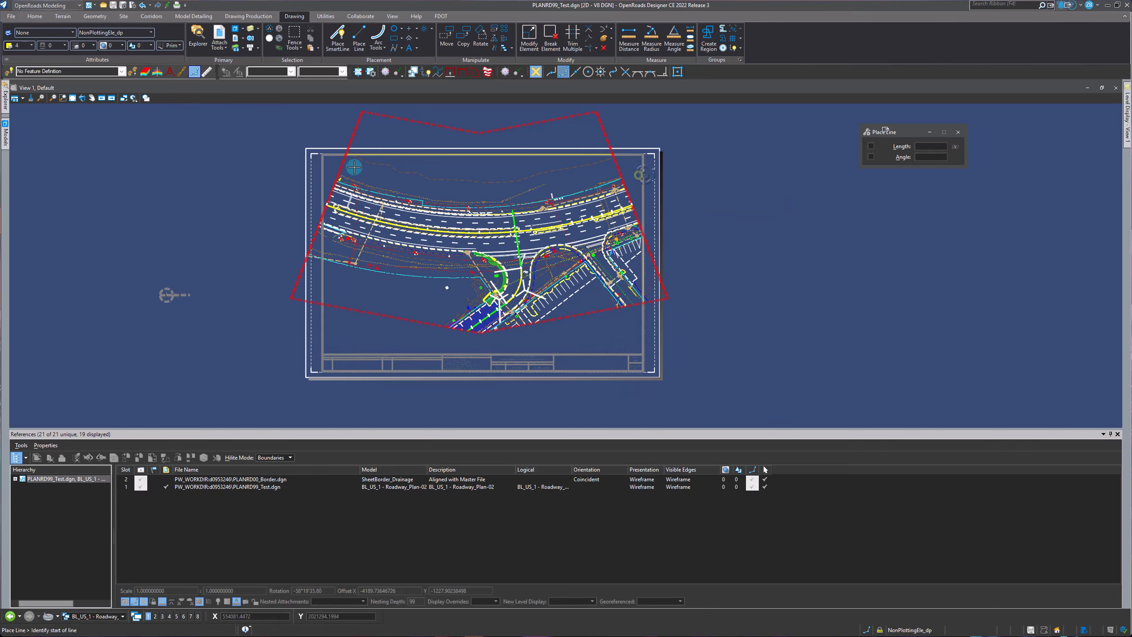
Draw a line down the left inner border edge to the title block line, closing the rectangle around the plan area
middle_click(322, 168)
left_click(322, 168)
middle_click(339, 353)
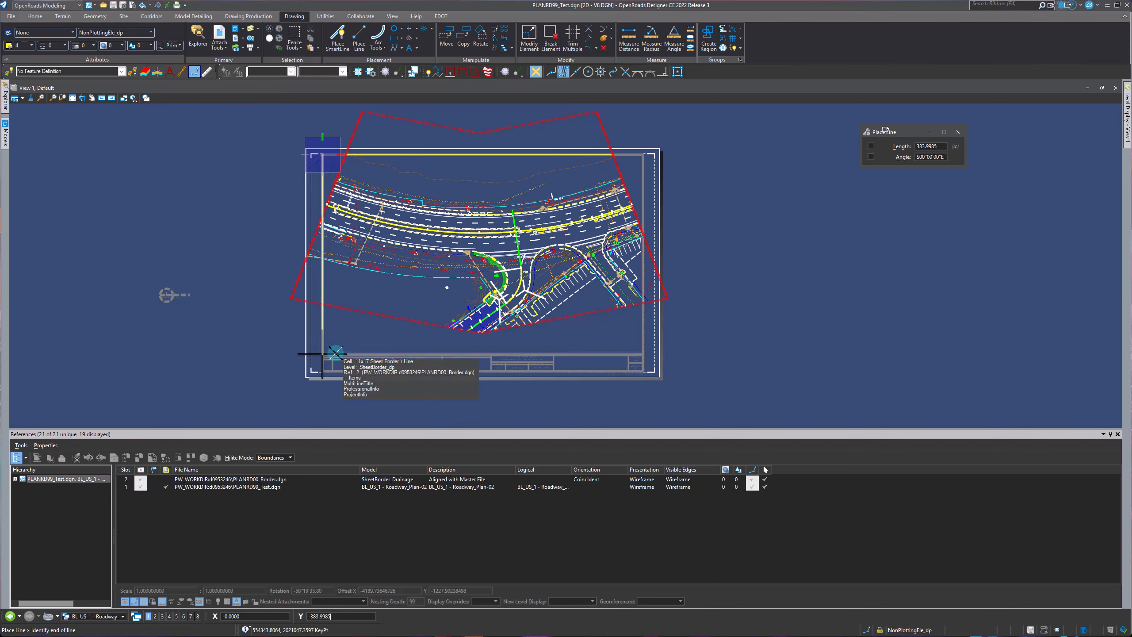
left_click(339, 353)
right_click(357, 334)
key("Escape")
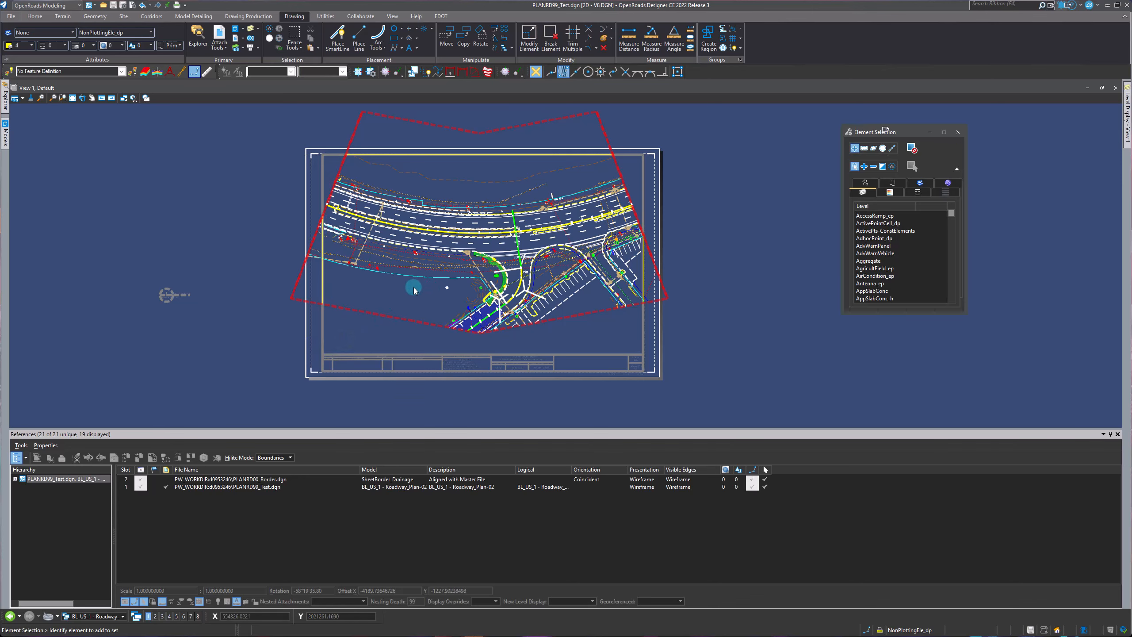
Deactivate the Default reference in the sheet and open the Default model itself
left_click(416, 297)
right_click(420, 304)
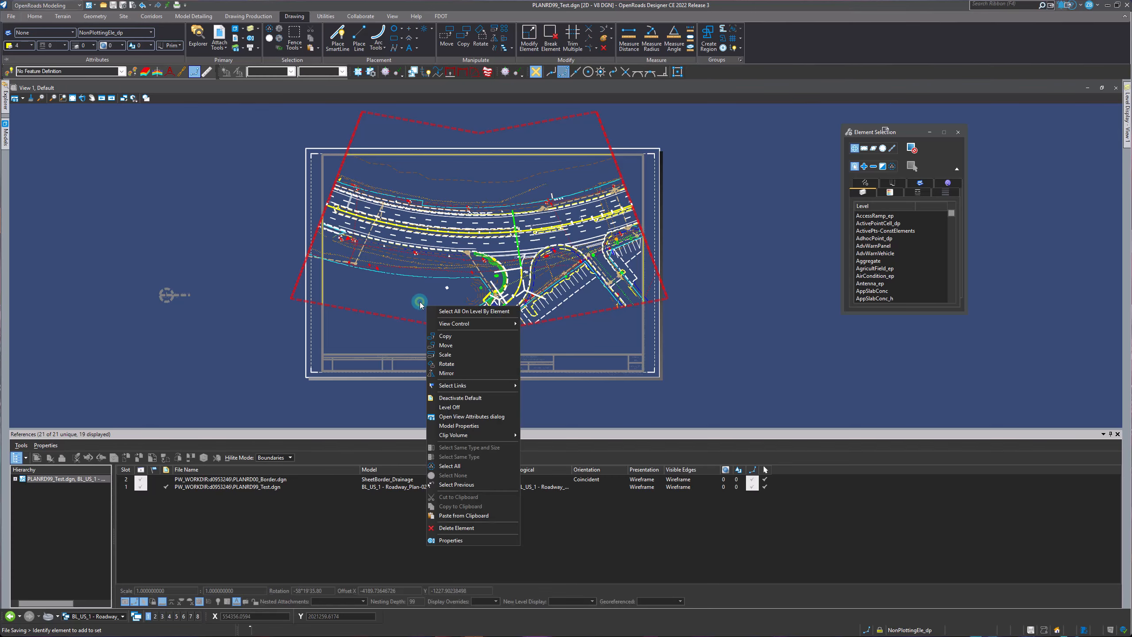
left_click(439, 402)
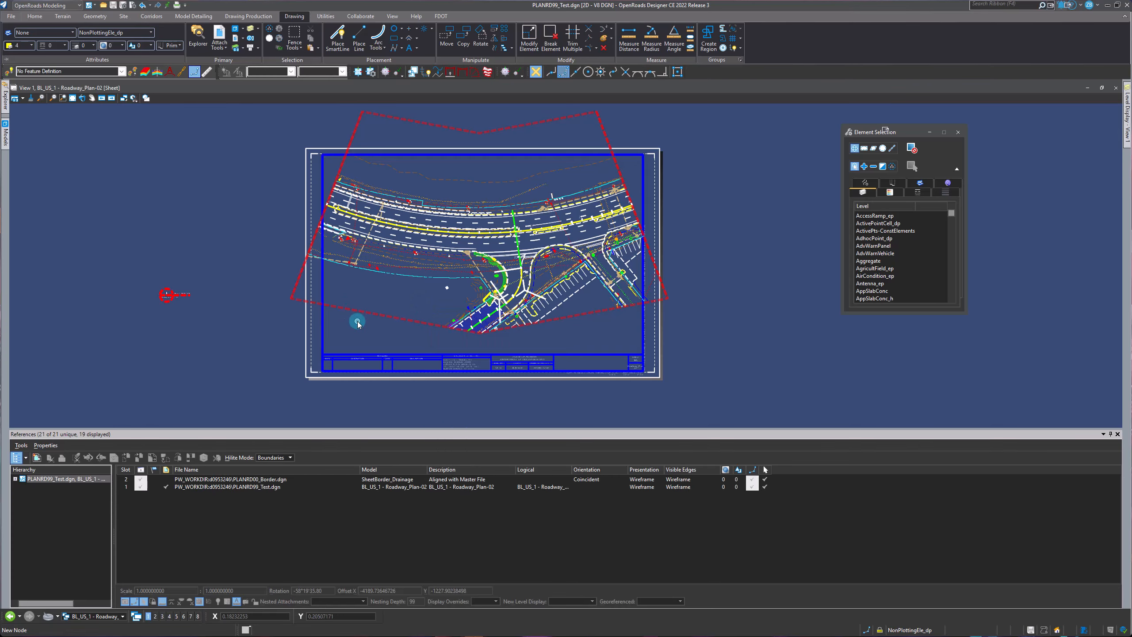
left_click(5, 131)
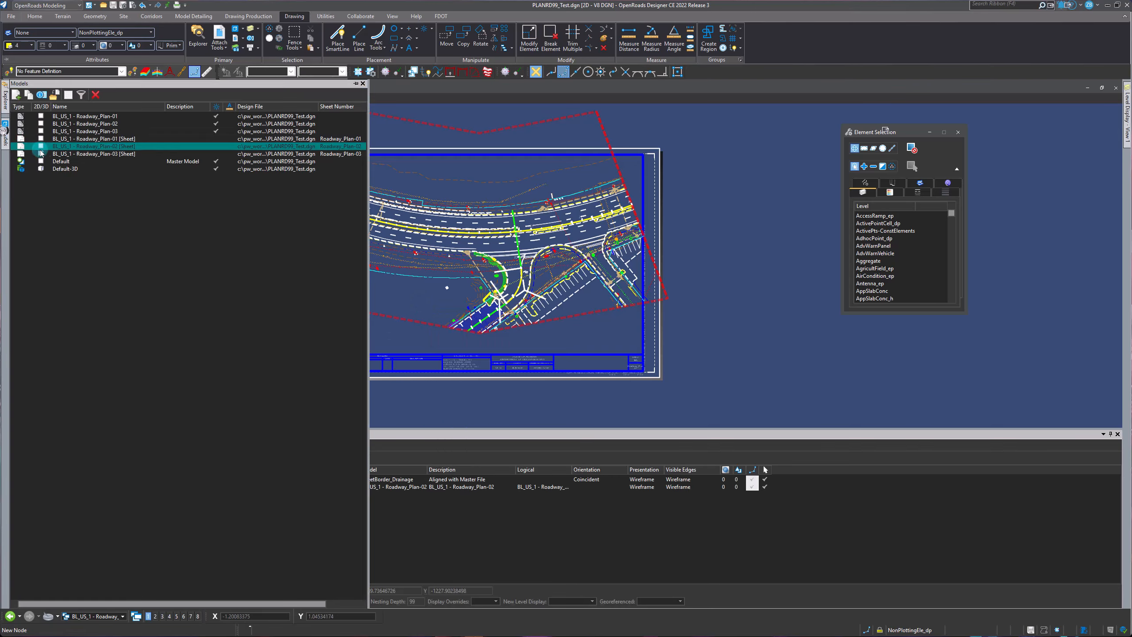
double_click(60, 161)
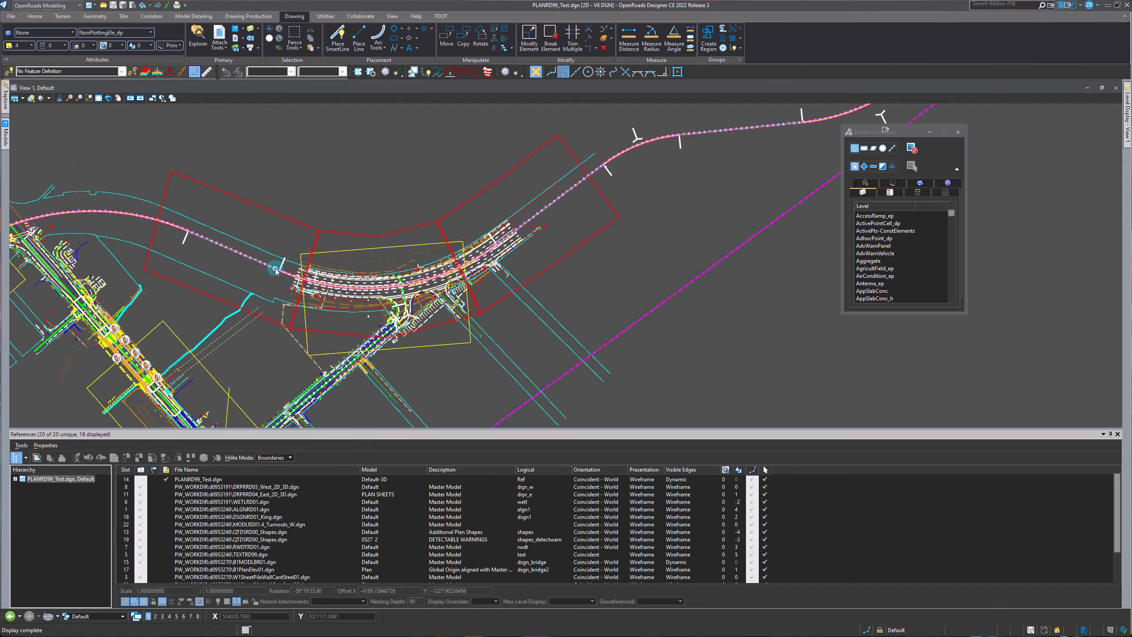
Rotate the Default view by two points so the yellow sheet outline's upper edge runs horizontally
scroll(267, 303, "up", 1)
scroll(464, 418, "up", 1)
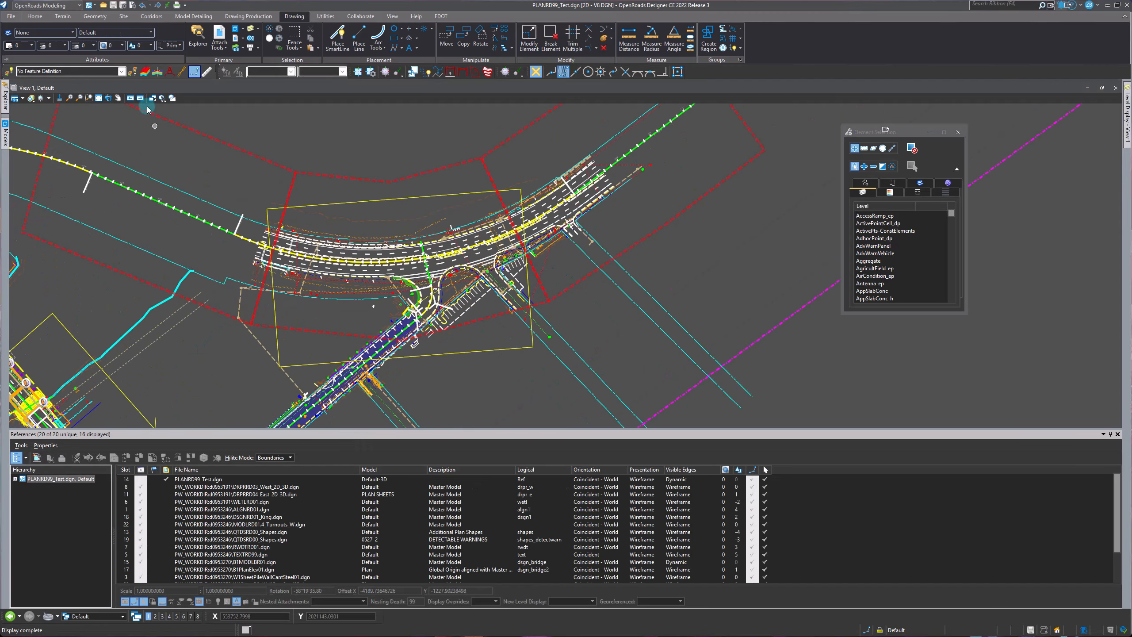
left_click(109, 98)
left_click(311, 207)
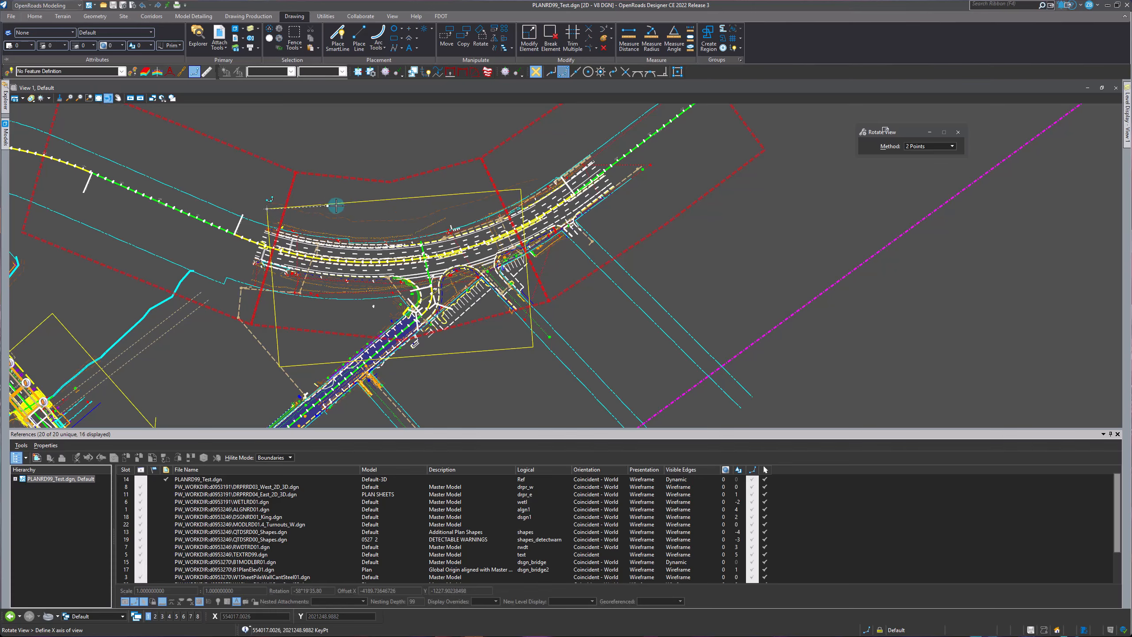
left_click(430, 195)
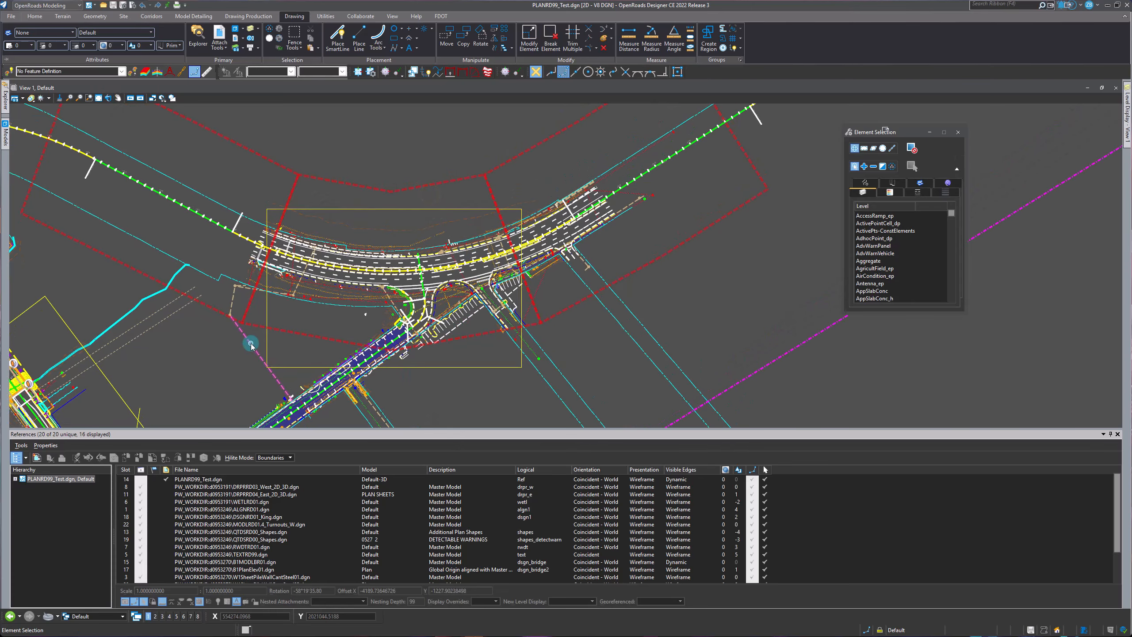
Examine how the middle named boundary's match lines cross the yellow sheet outline at both ends of the curved roadway
scroll(154, 258, "up", 1)
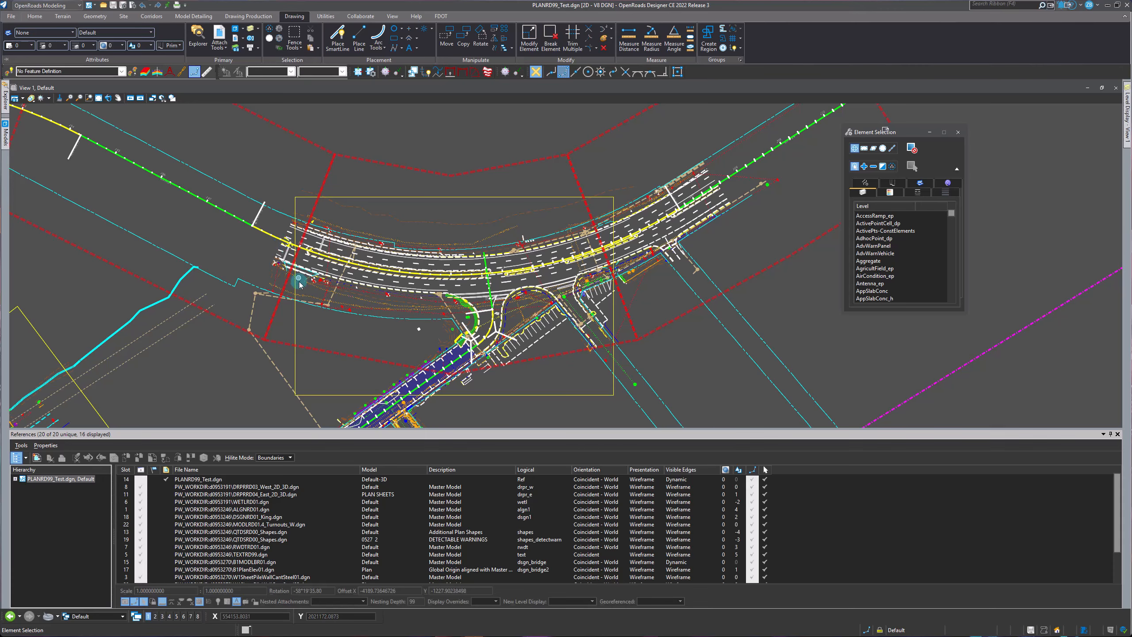
left_click(328, 354)
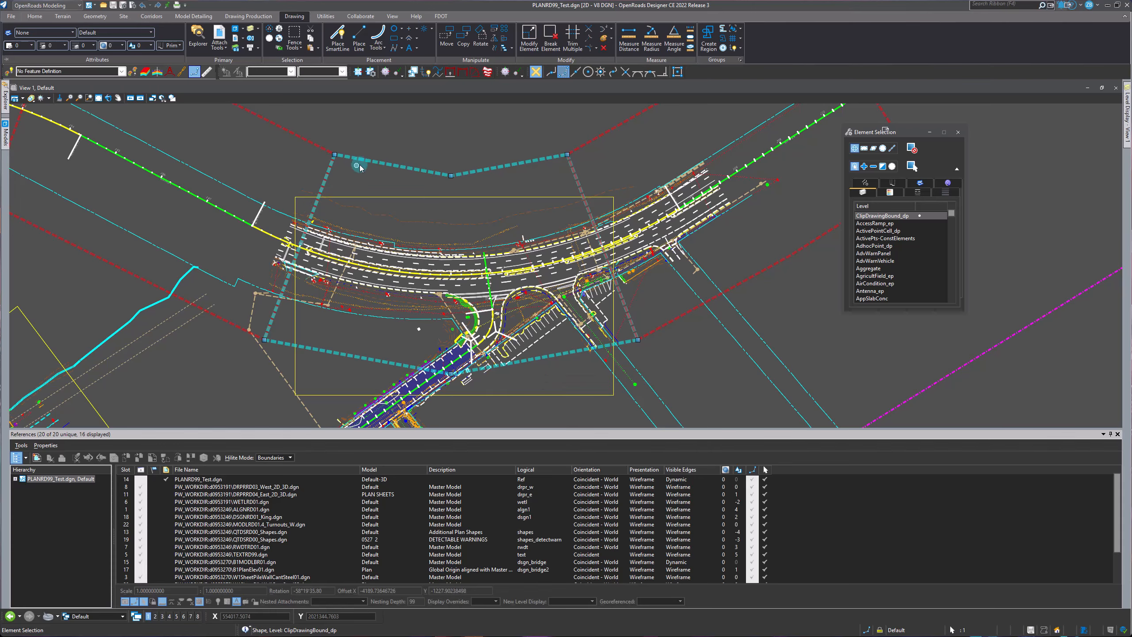
scroll(312, 182, "up", 2)
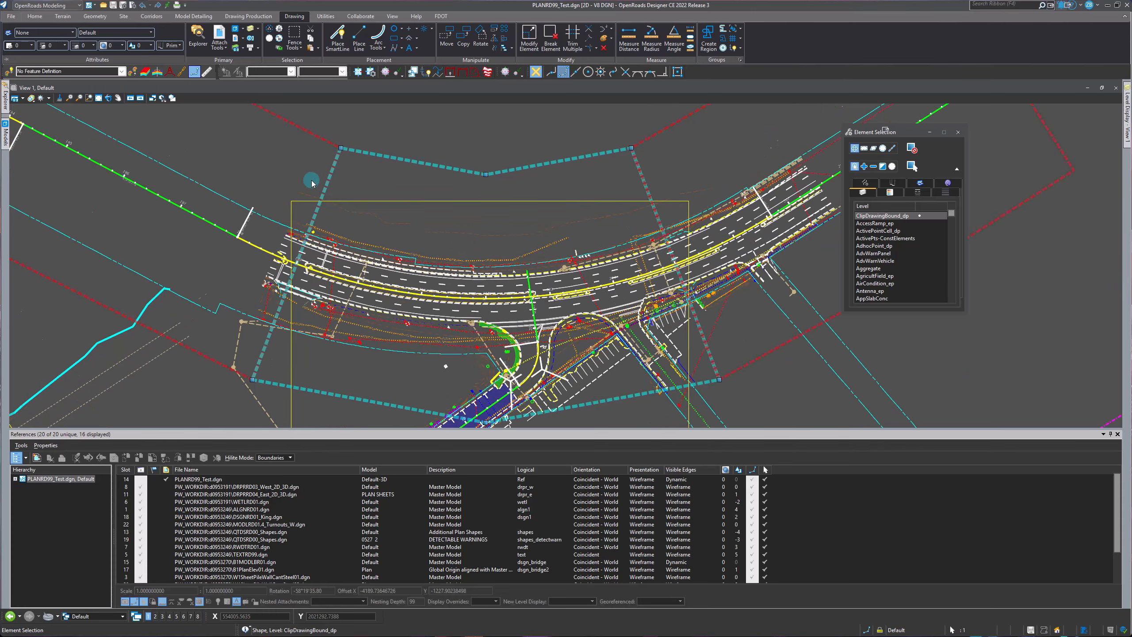
left_click(360, 178)
scroll(347, 146, "down", 1)
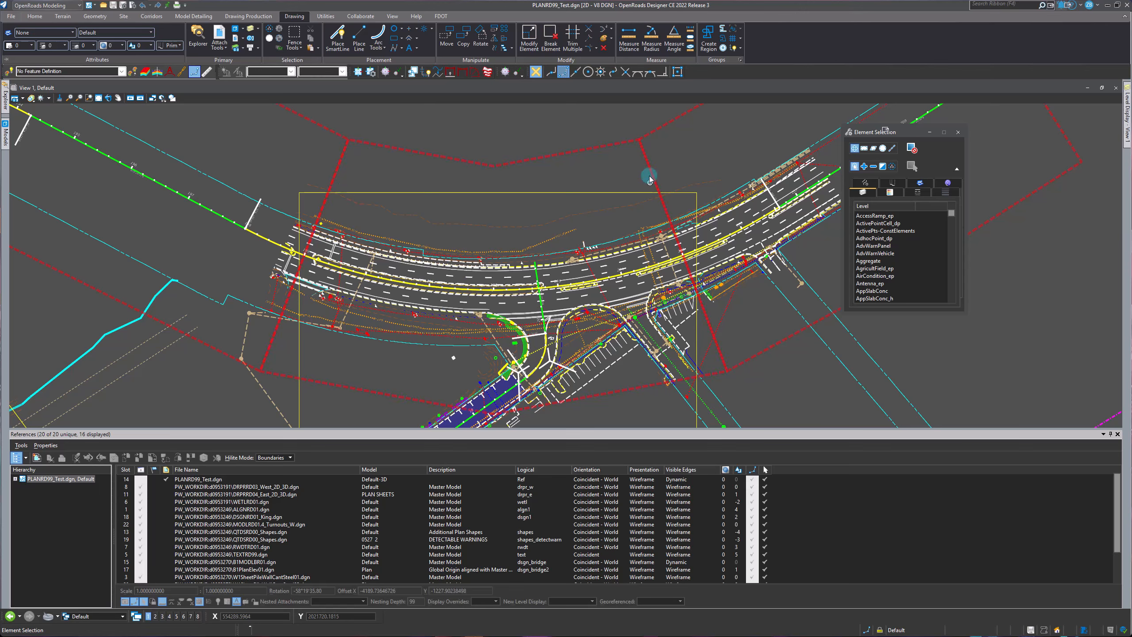
scroll(676, 263, "up", 3)
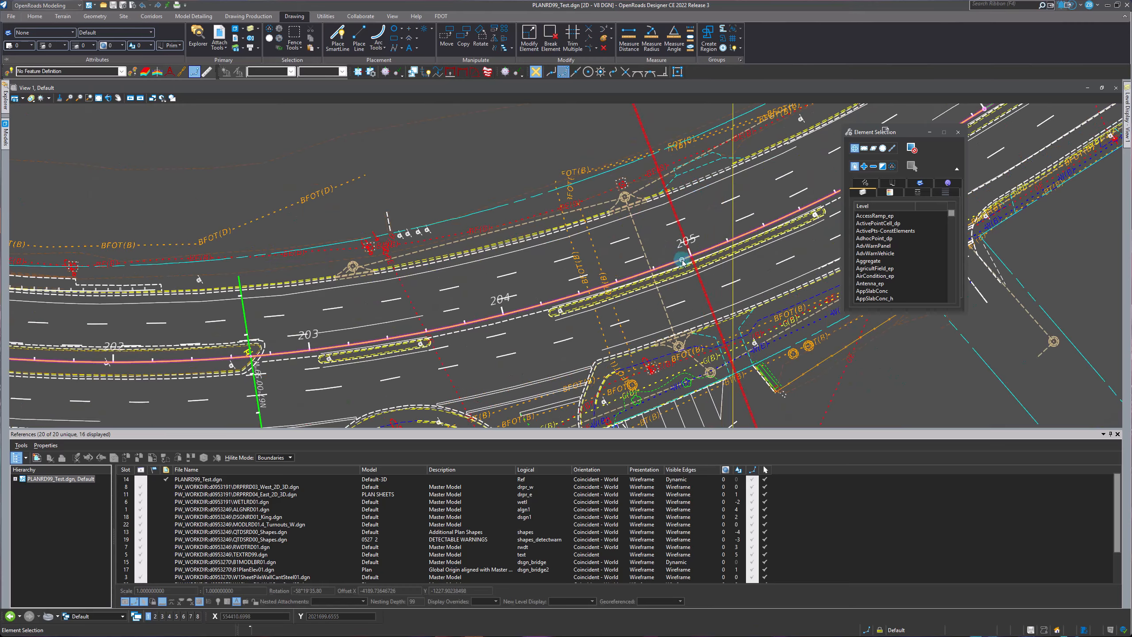
scroll(704, 271, "down", 4)
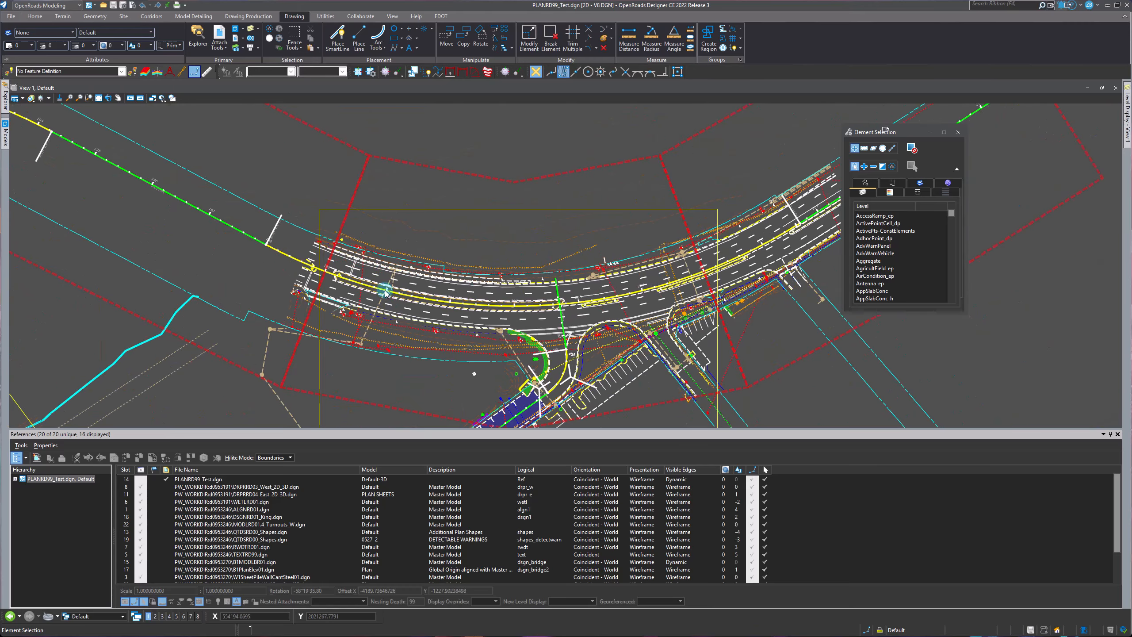
scroll(313, 273, "up", 4)
scroll(401, 257, "up", 1)
scroll(360, 285, "down", 4)
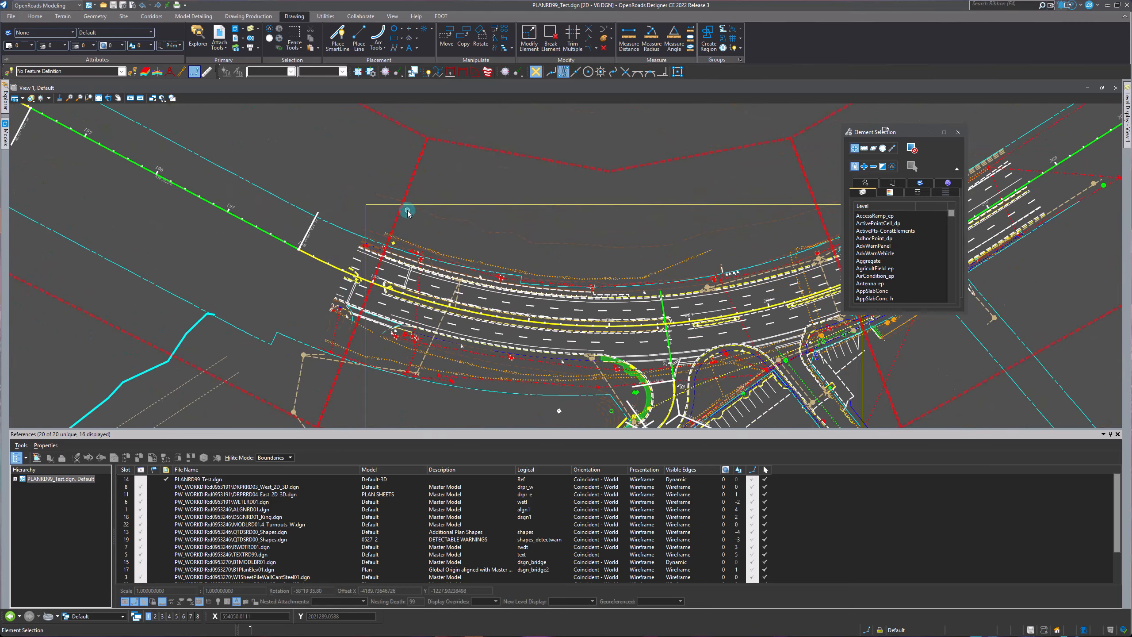
Move the middle named boundary's upper-left vertex to where its left match line crosses the yellow sheet outline's upper edge
scroll(412, 213, "up", 2)
scroll(374, 267, "down", 2)
left_click(434, 177)
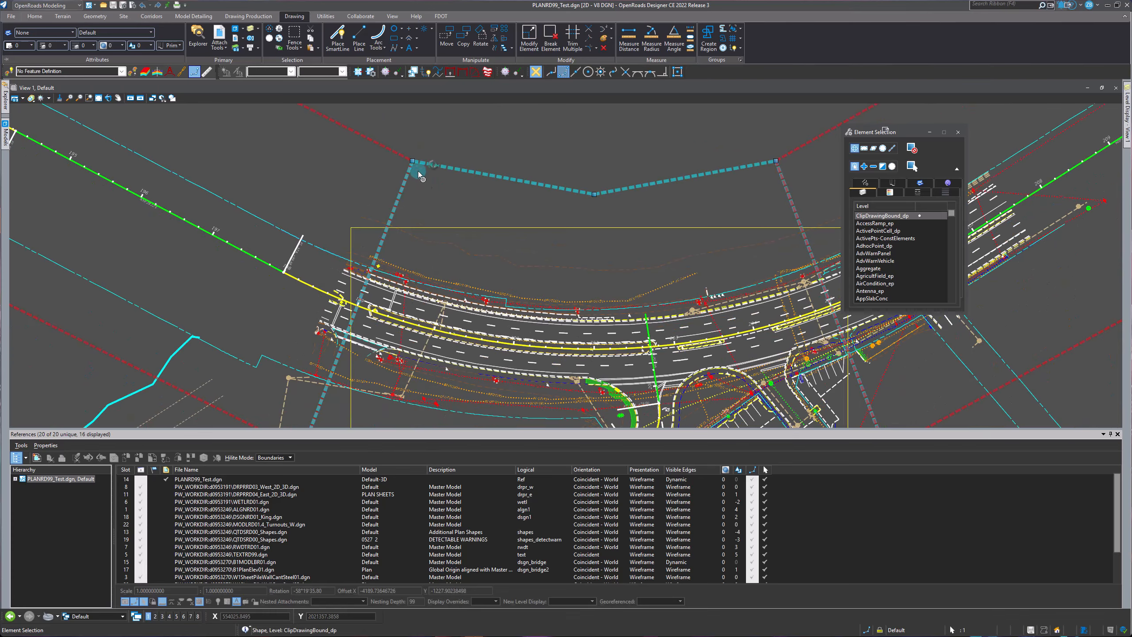
left_click(624, 72)
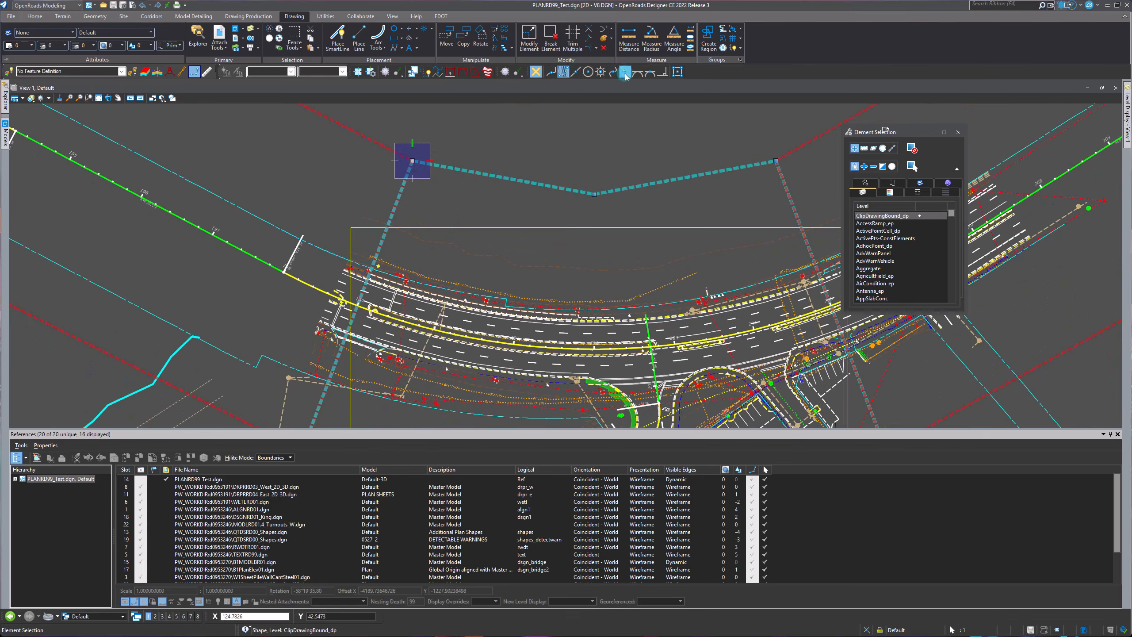
scroll(384, 235, "up", 2)
left_click(390, 222)
scroll(390, 221, "down", 4)
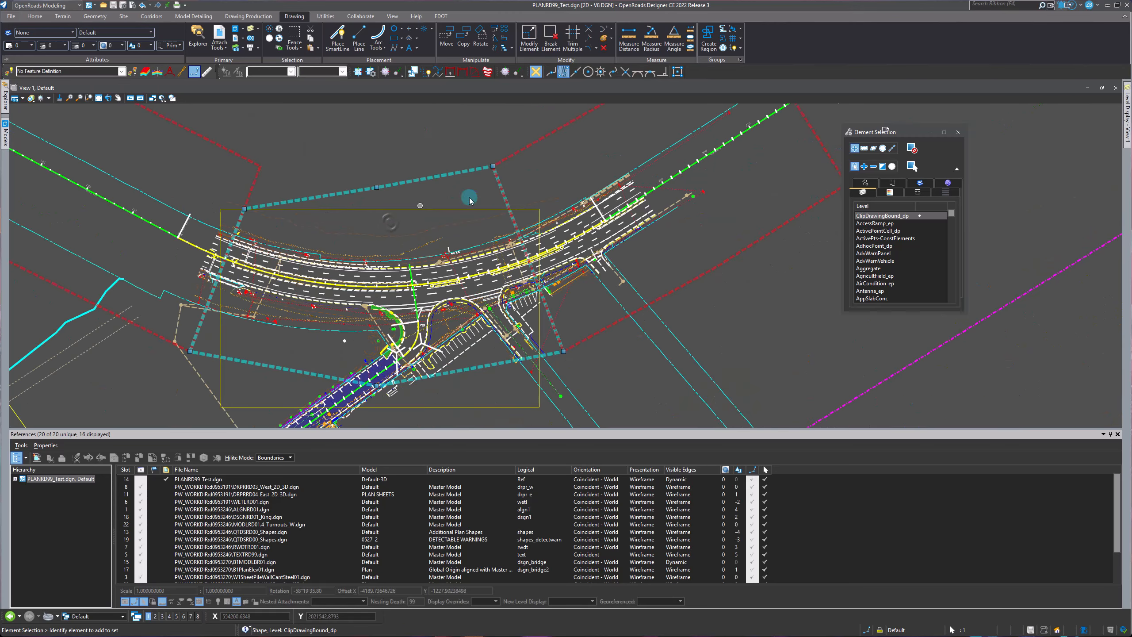
Move the boundary's upper middle and upper-right vertices down onto the yellow outline's upper edge, keeping the right one on its match line
scroll(341, 189, "up", 2)
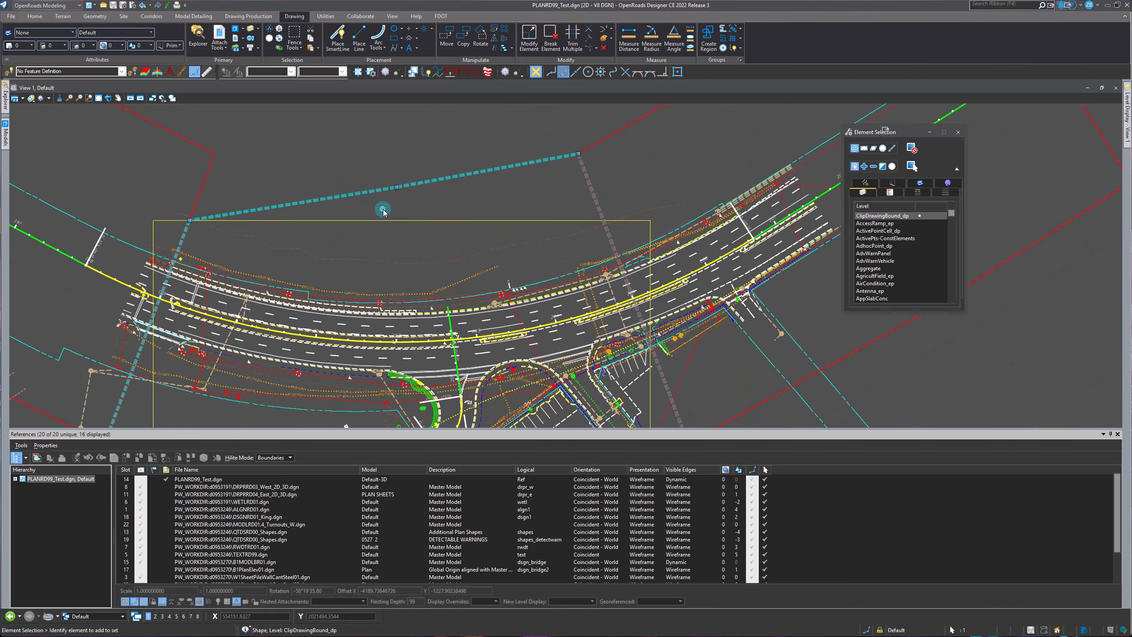
left_click(396, 188)
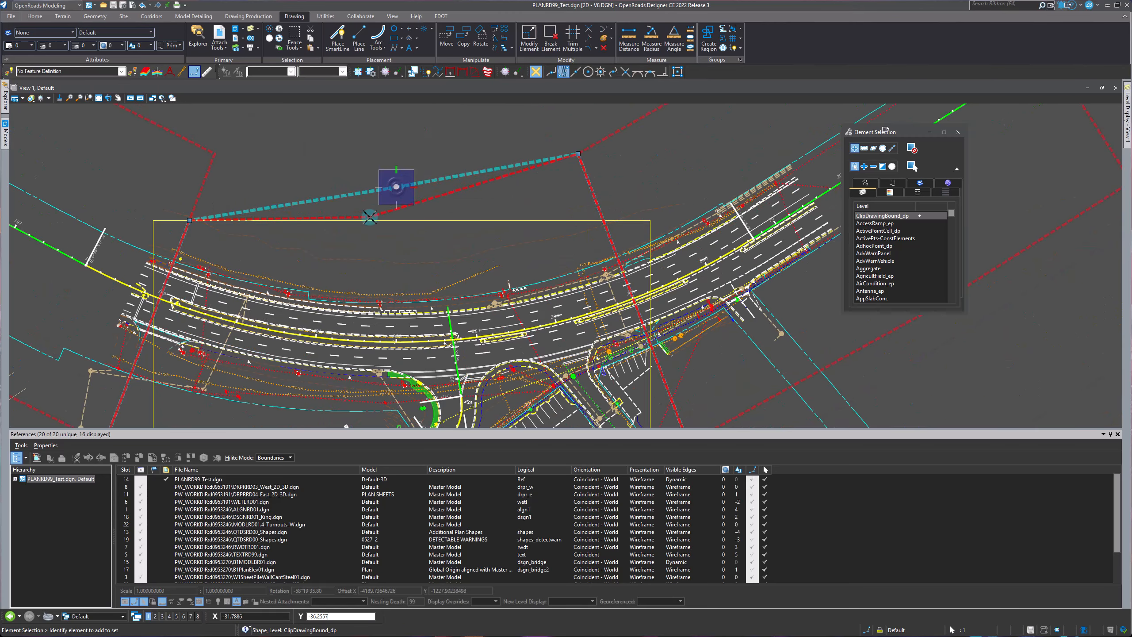
left_click(370, 220)
left_click(571, 149)
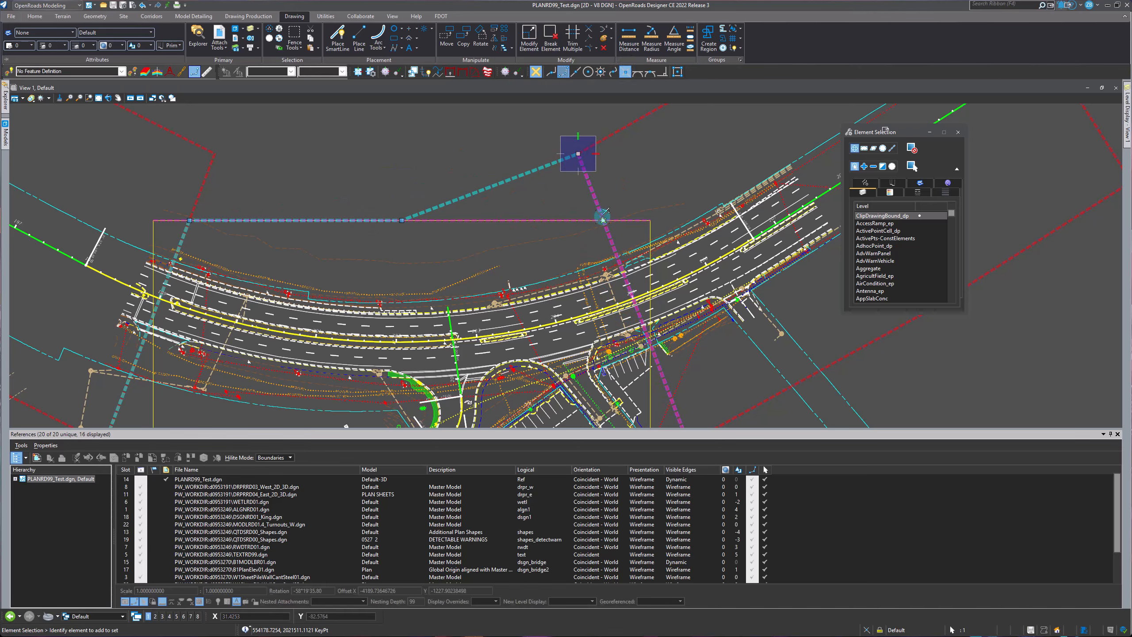
Move the lower-right vertex to the match line's crossing with the outline's right edge, and the lower middle vertex to the outline's lower-right corner
scroll(576, 246, "down", 2)
scroll(646, 371, "up", 4)
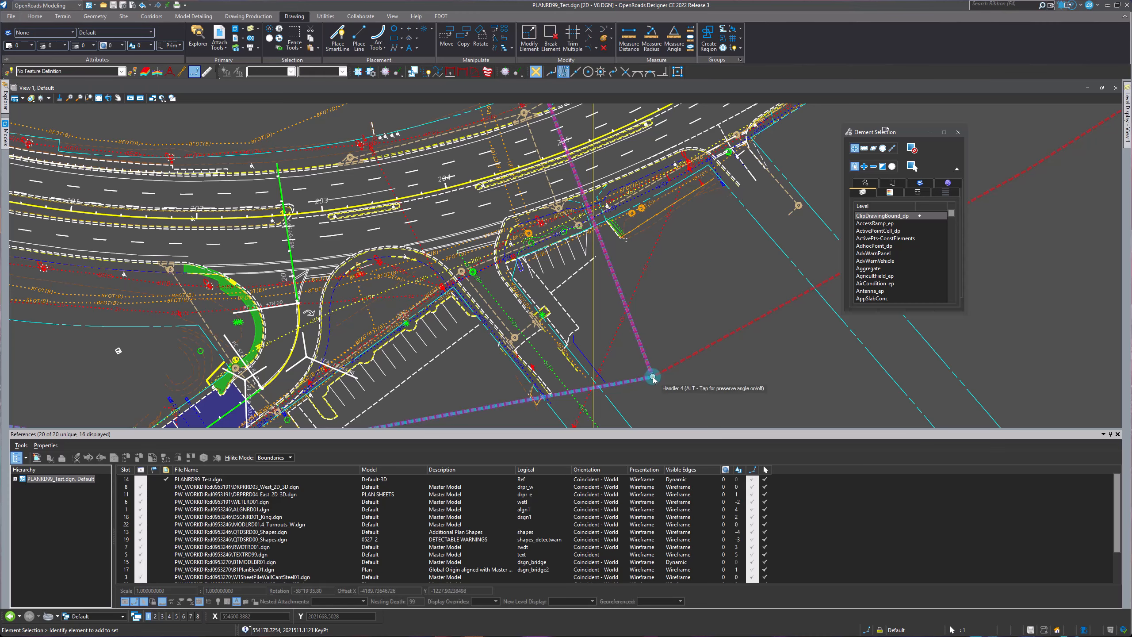
left_click(653, 377)
scroll(615, 230, "up", 8)
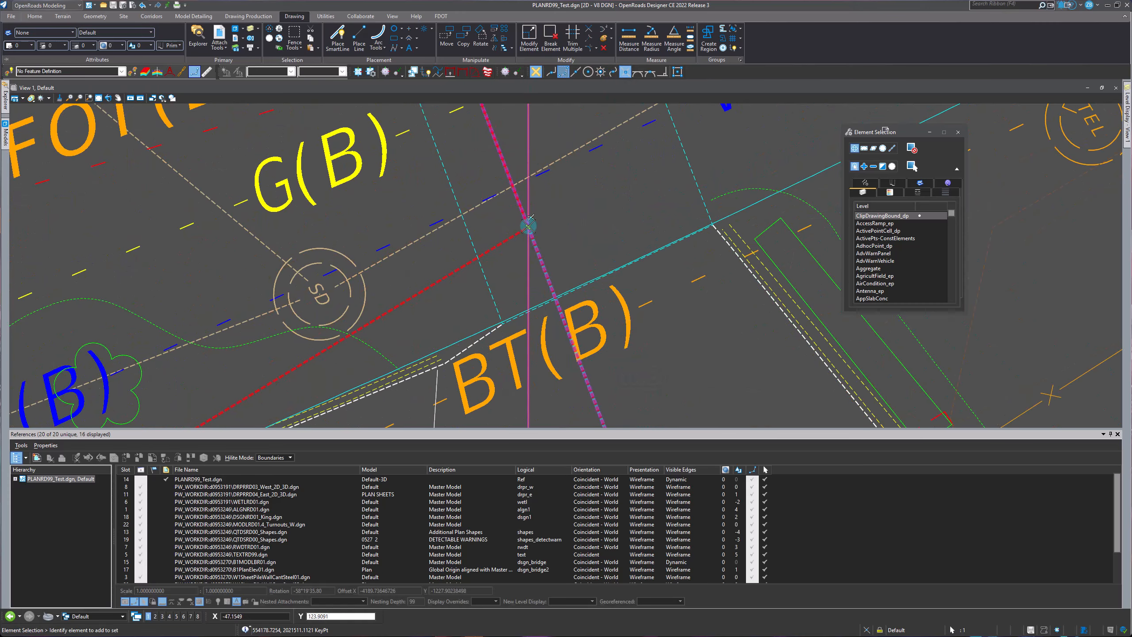
scroll(490, 224, "down", 6)
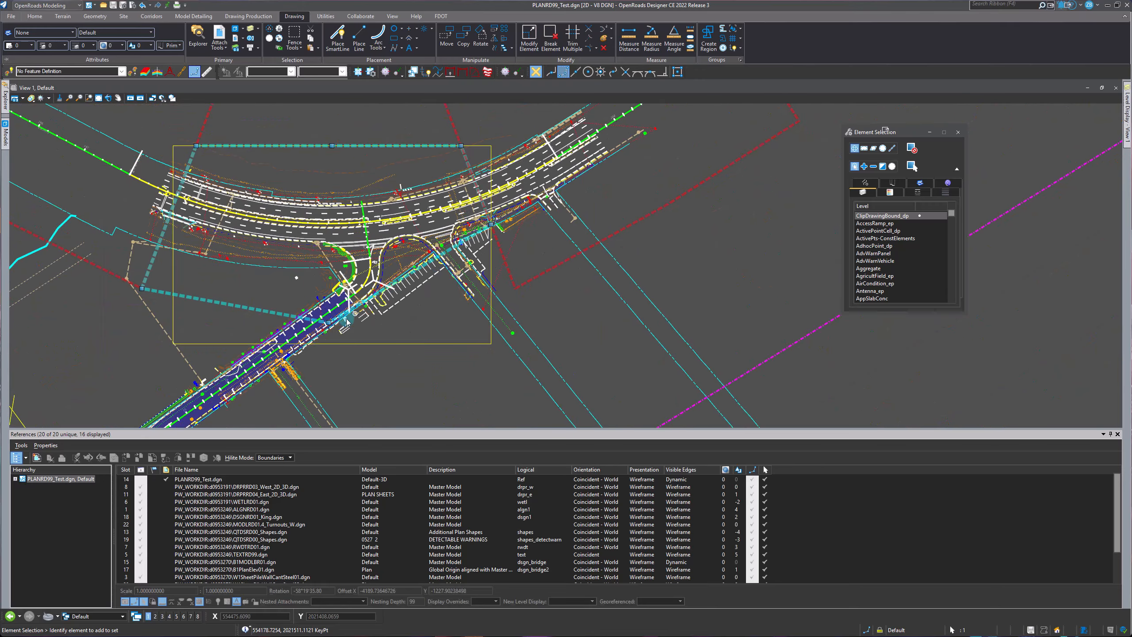
left_click(491, 343)
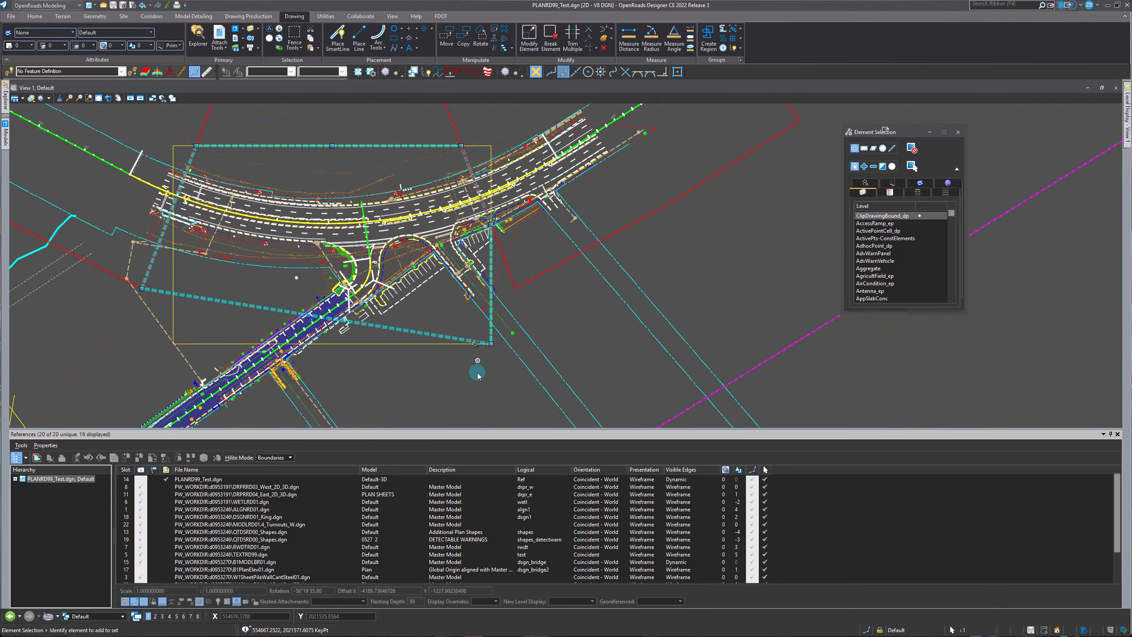
Insert a vertex in the boundary's lower edge and place it at the yellow outline's lower-left corner
scroll(73, 333, "up", 2)
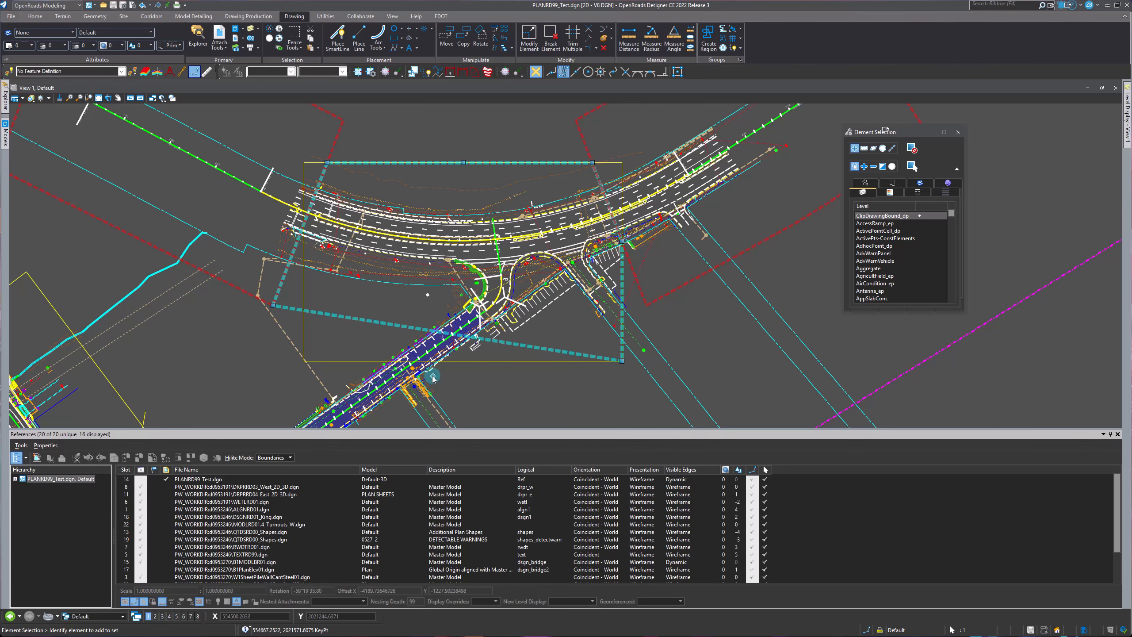
scroll(285, 320, "up", 2)
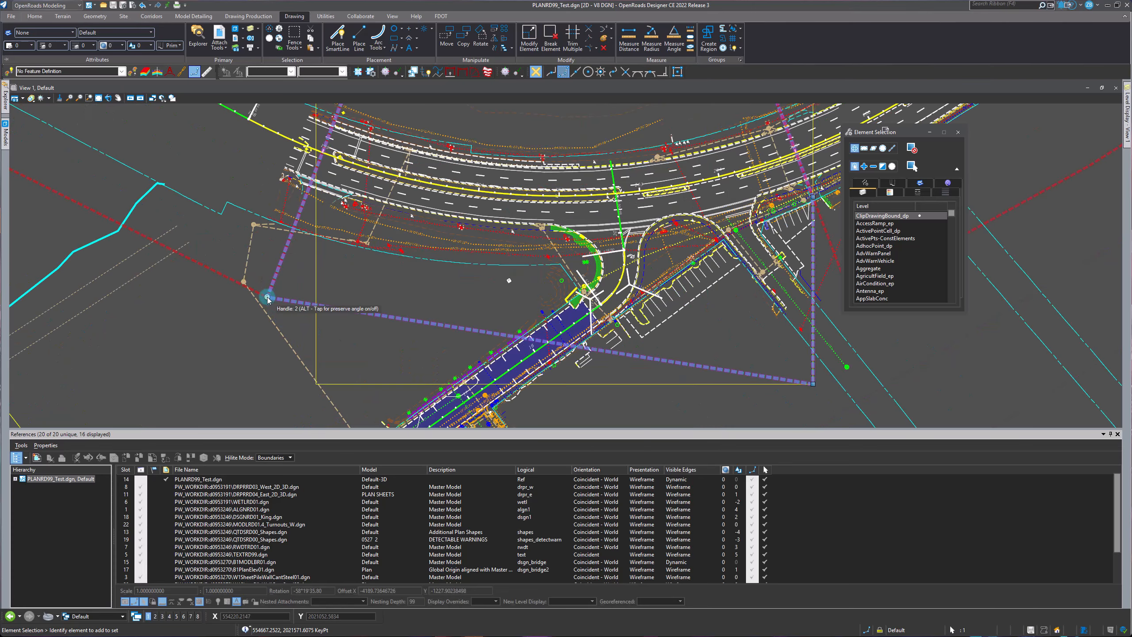
key("Escape")
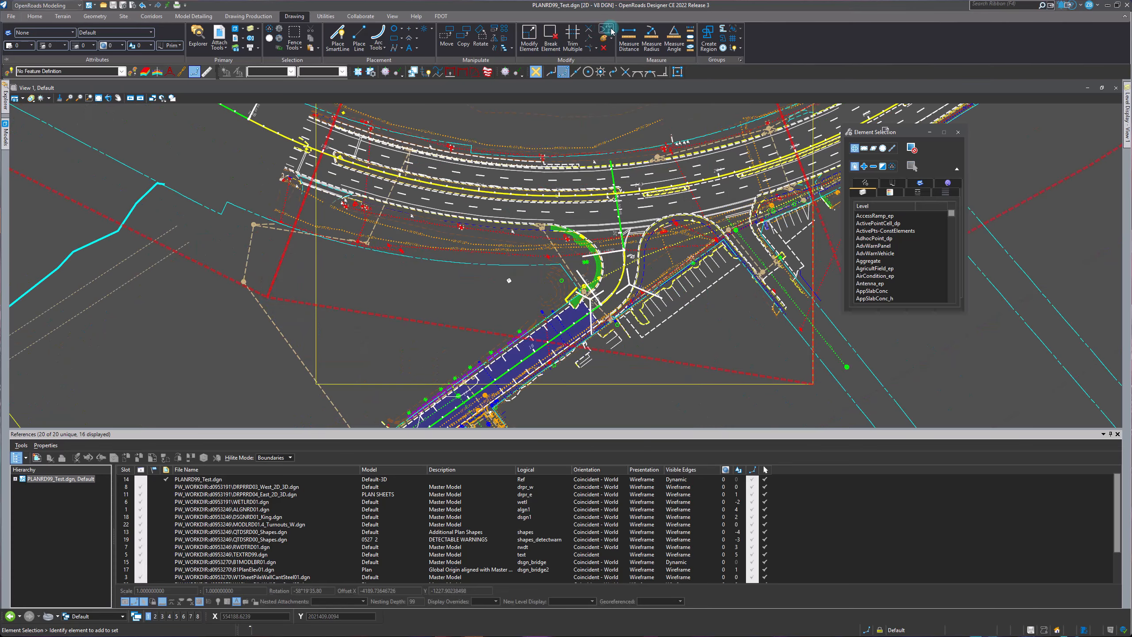
left_click(607, 29)
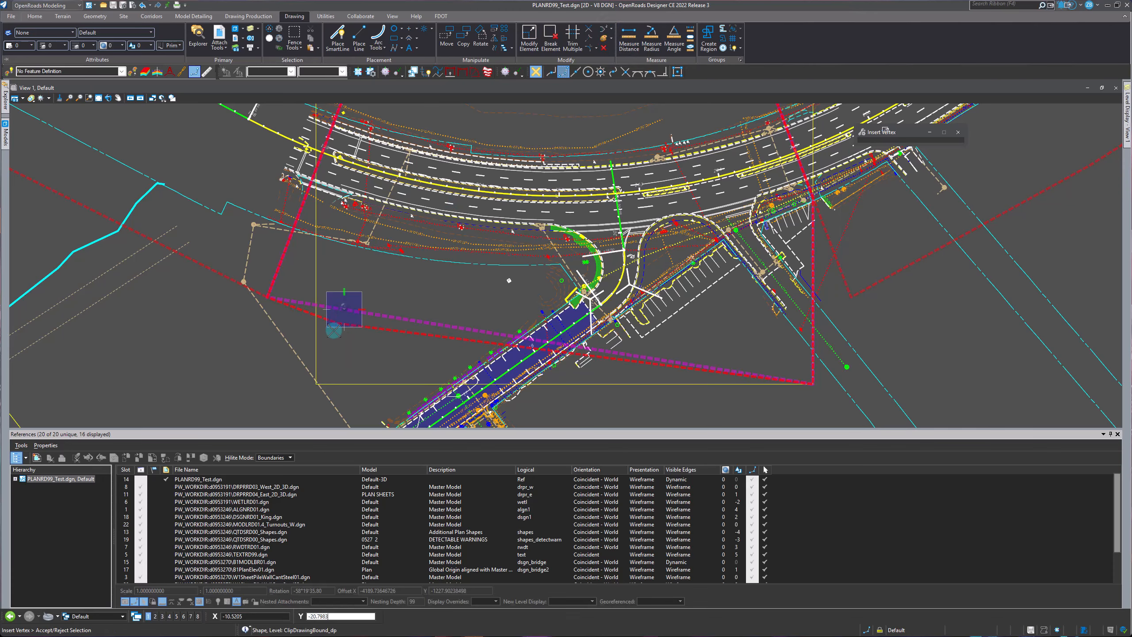
left_click(330, 381)
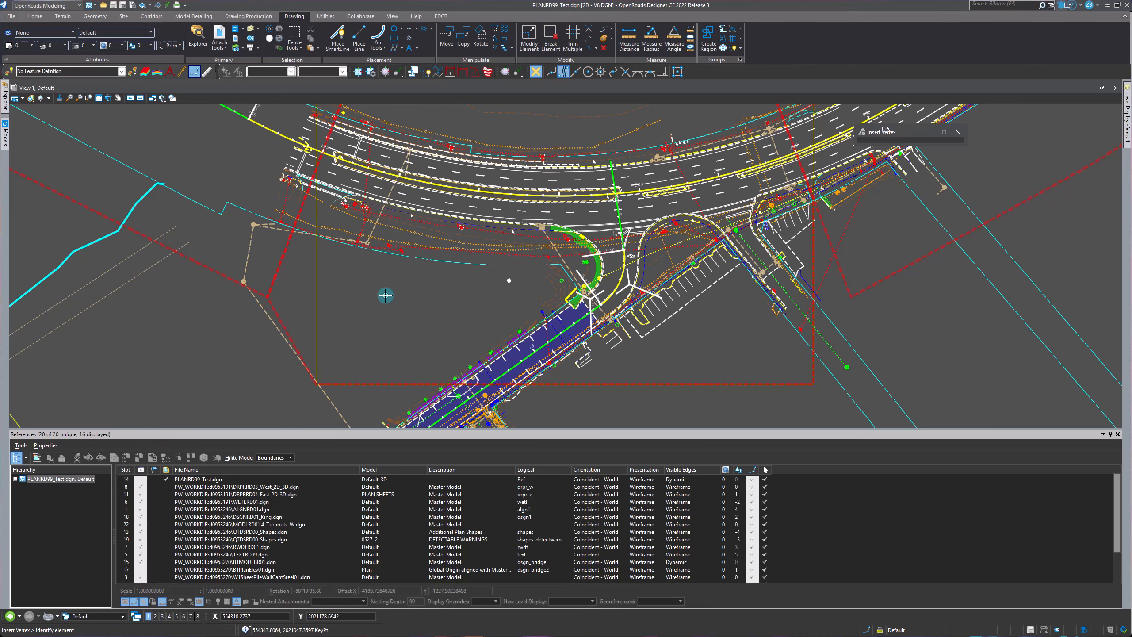
Move the boundary's outlying lower-left vertex to where the left match line crosses the yellow outline's left edge
key("Escape")
left_click(268, 296)
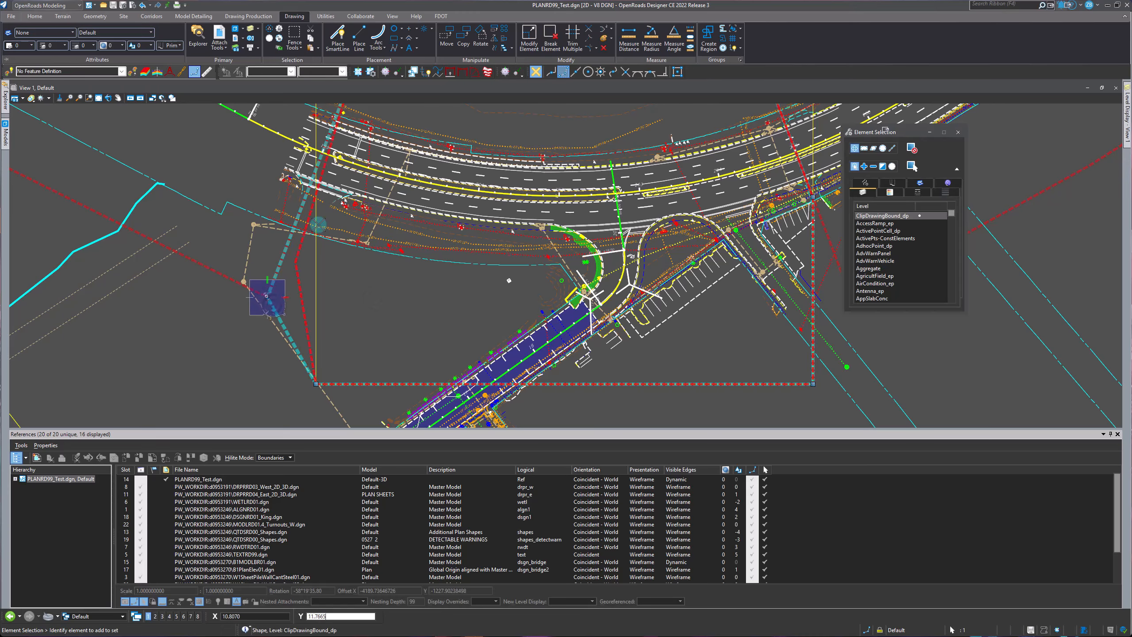
scroll(318, 225, "up", 5)
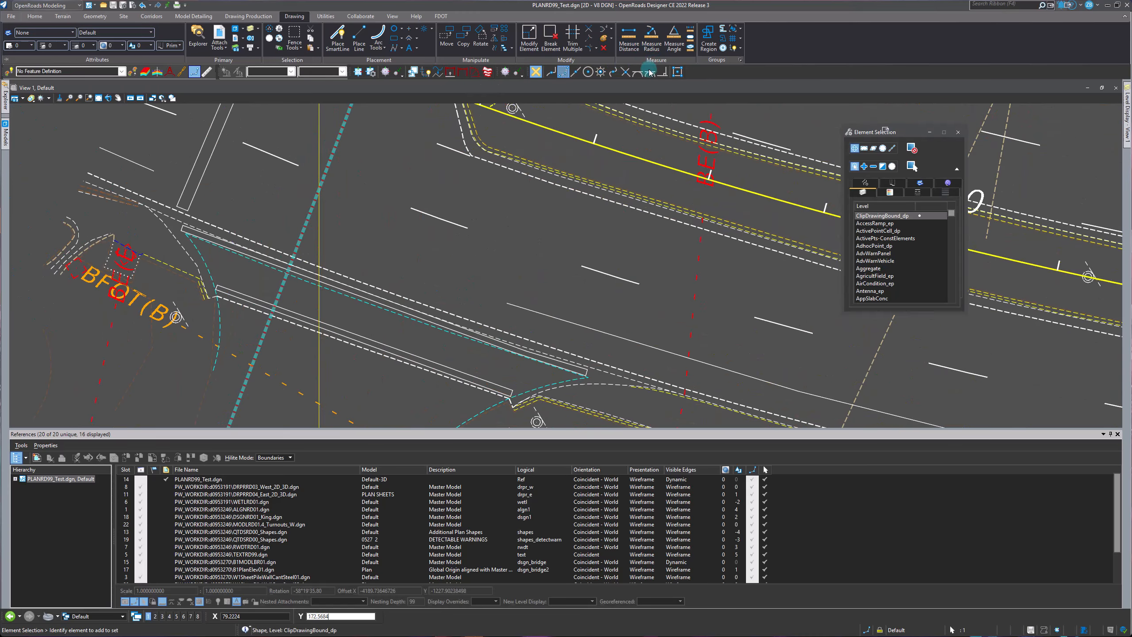
left_click(625, 72)
left_click(319, 189)
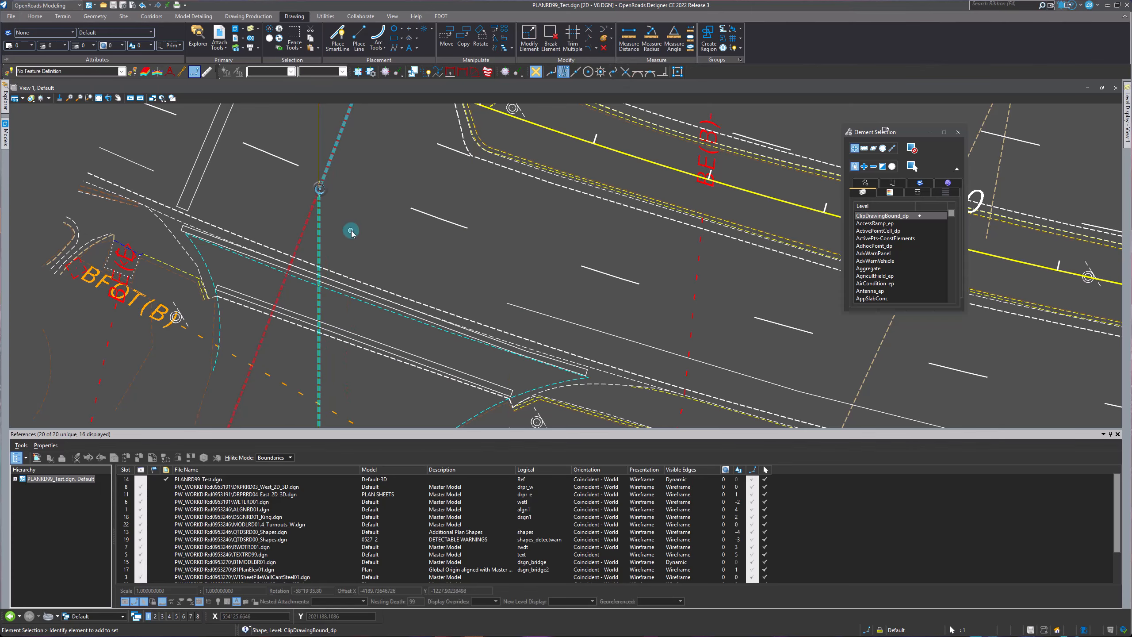
scroll(351, 230, "down", 6)
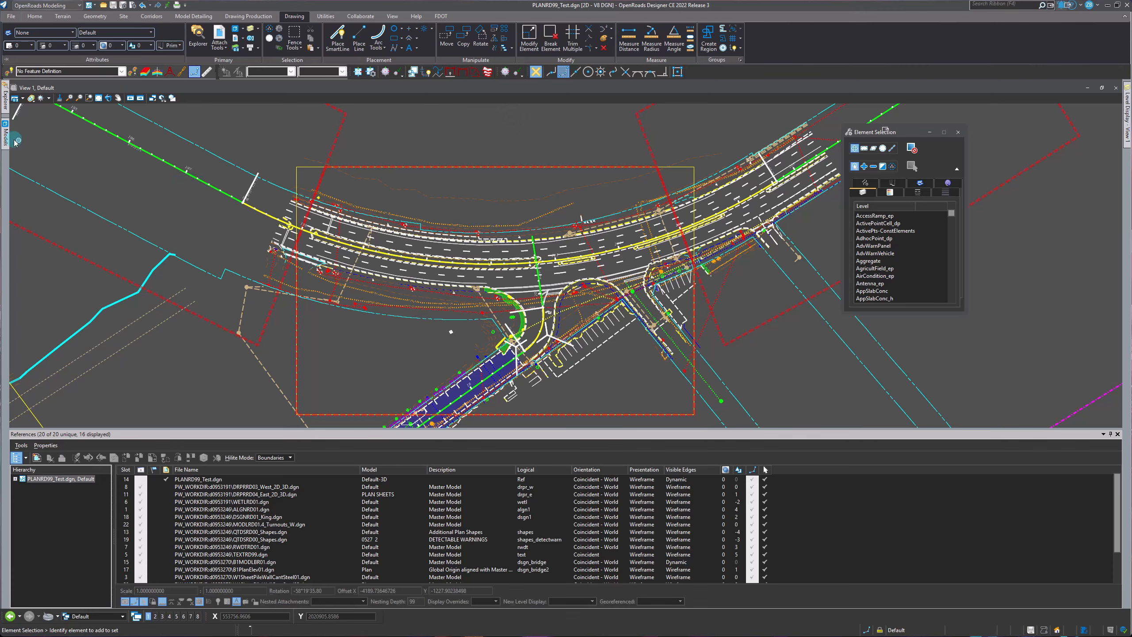
Open the BL_US_1 - Roadway_Plan-02 sheet and move its plan reference so the clipped area's lower-right corner meets the inner border above the title block
mouse_move(6, 141)
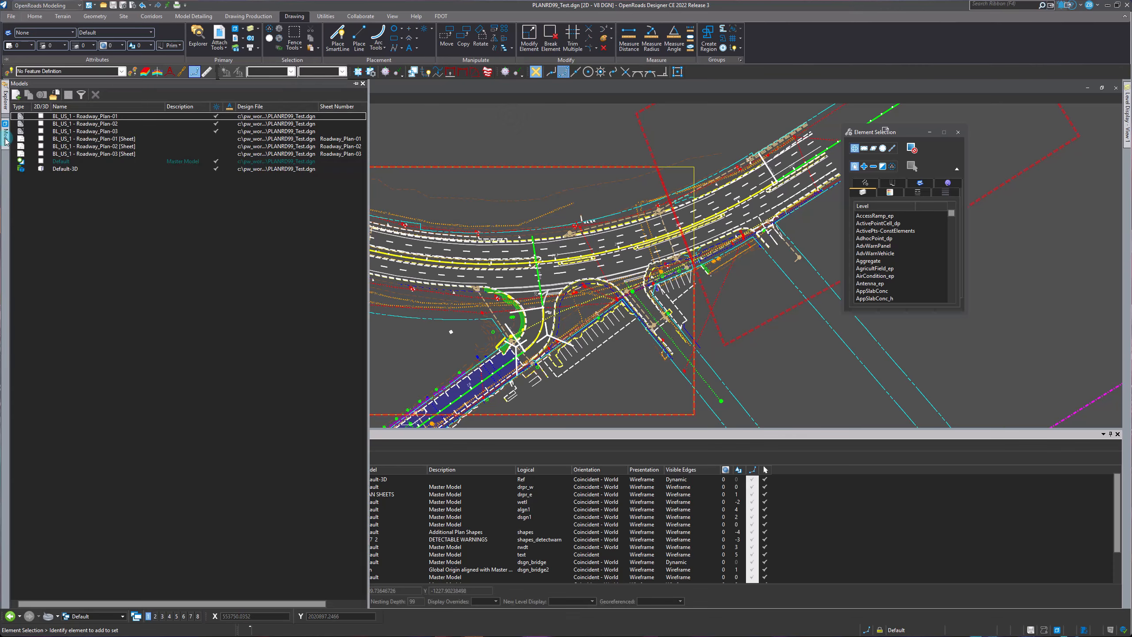
double_click(108, 147)
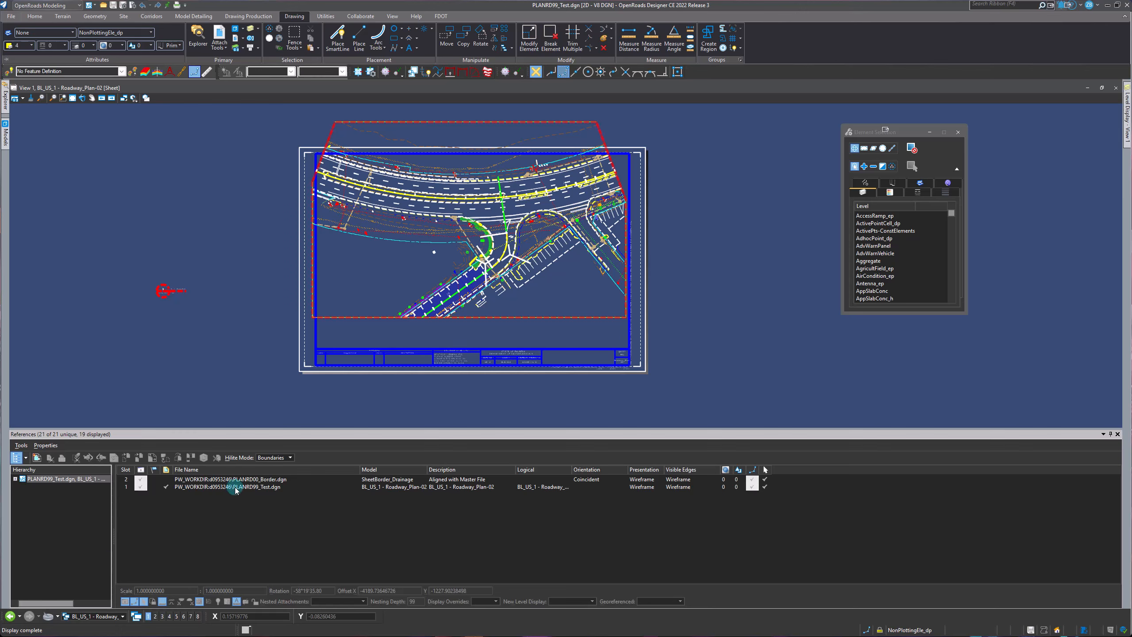
left_click(266, 488)
right_click(266, 489)
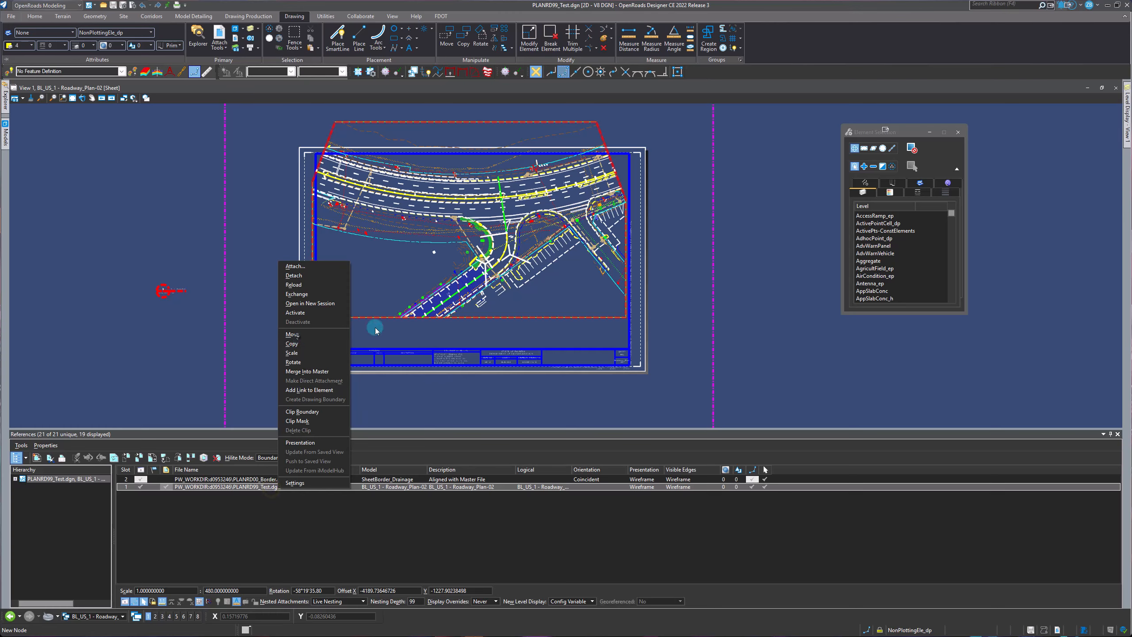
left_click(314, 335)
left_click(597, 317)
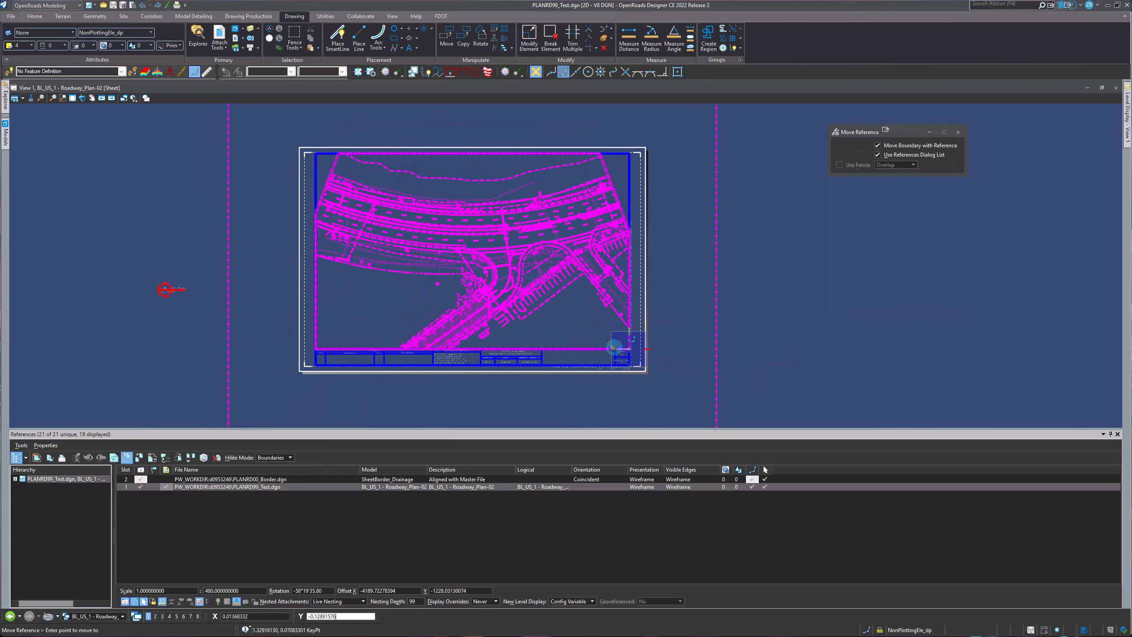
left_click(601, 349)
right_click(586, 373)
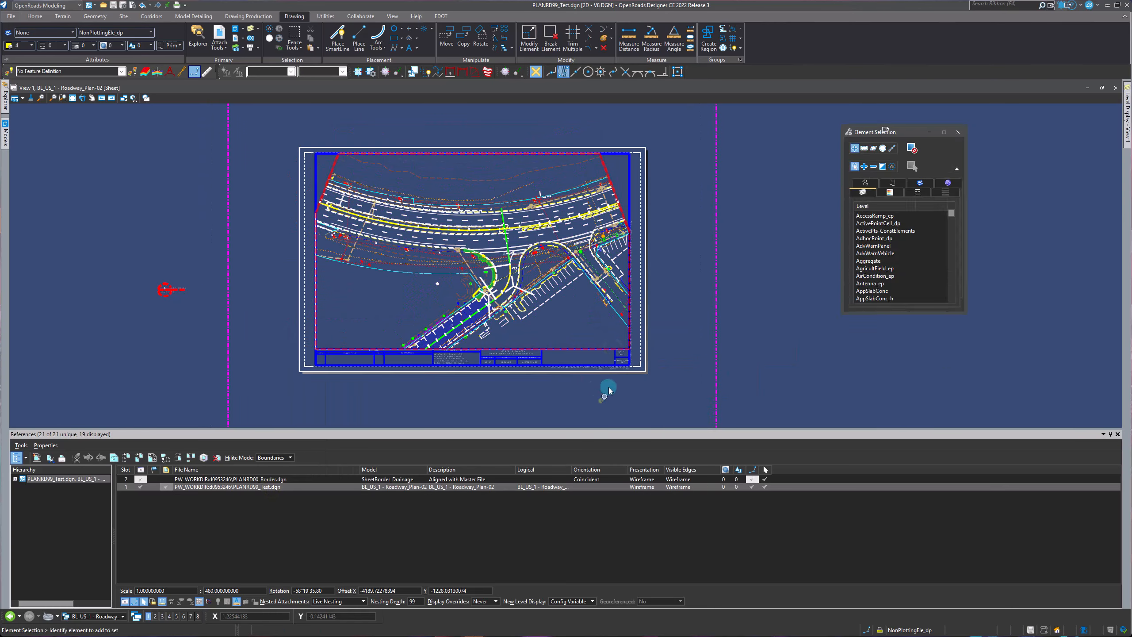
scroll(359, 146, "up", 2)
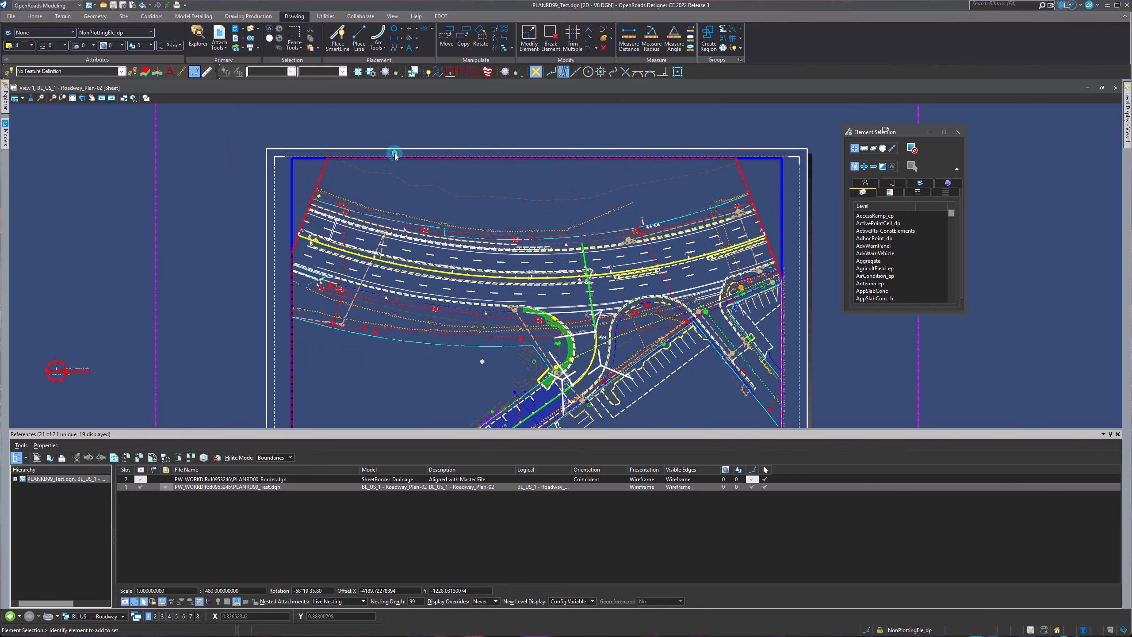
scroll(397, 156, "down", 2)
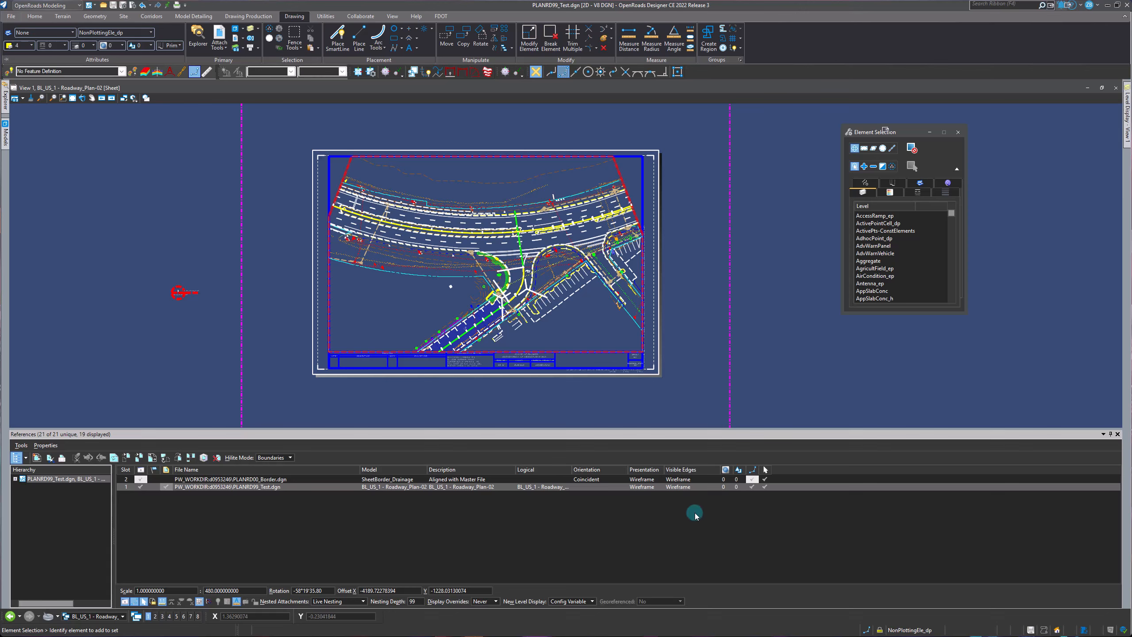
Open the ALGNRD01.dgn alignment file
left_click(393, 306)
left_click(566, 190)
left_click(542, 400)
left_click(369, 283)
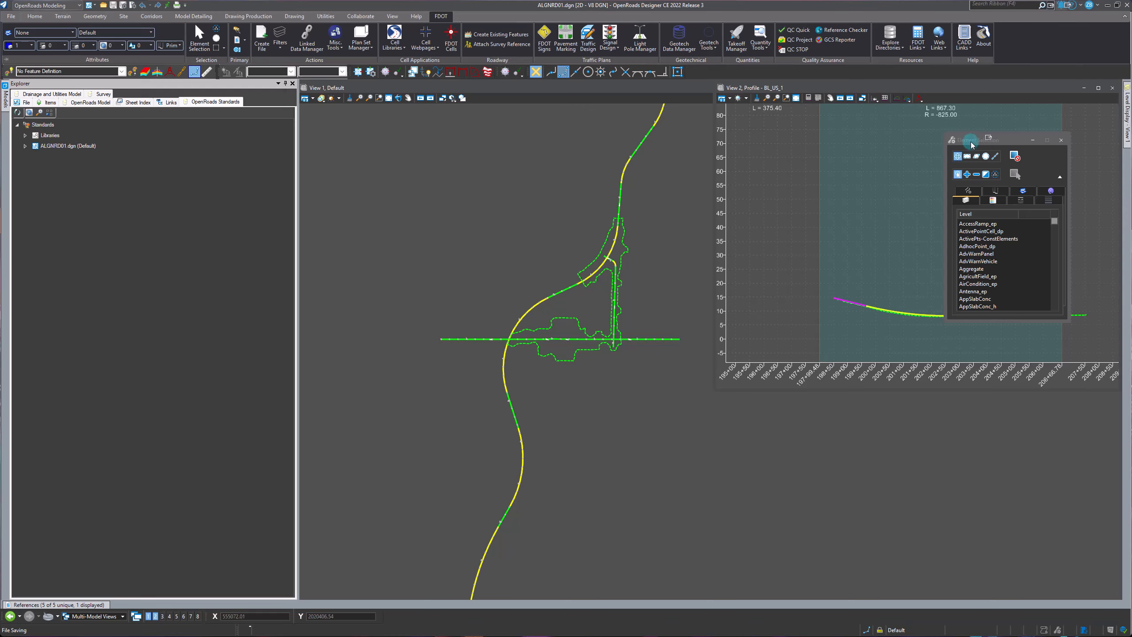
Examine the active profile's grade line and vertical curve in the BL_US_1 profile view
left_click_drag(973, 145, 986, 144)
scroll(859, 316, "up", 1)
scroll(927, 320, "up", 1)
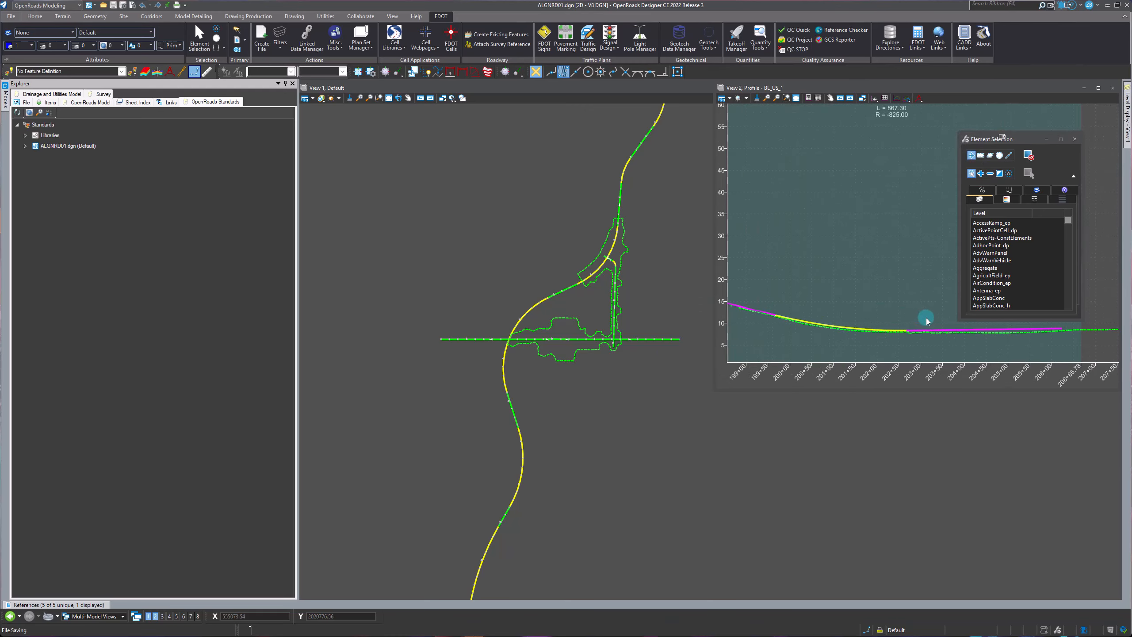
left_click(917, 335)
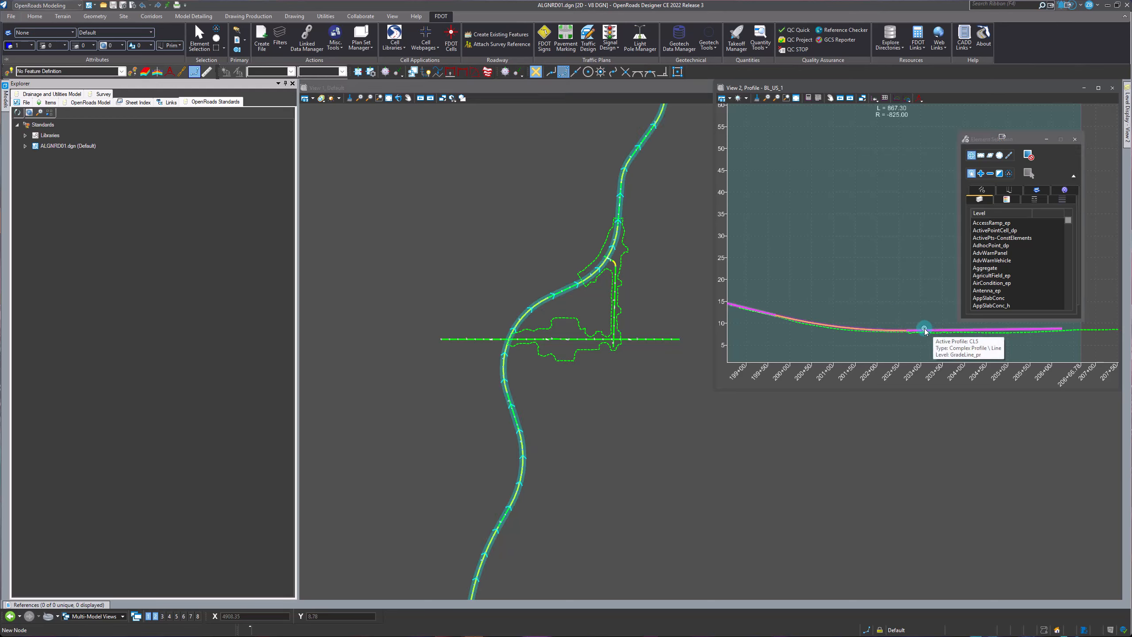
left_click(925, 330)
left_click(920, 277)
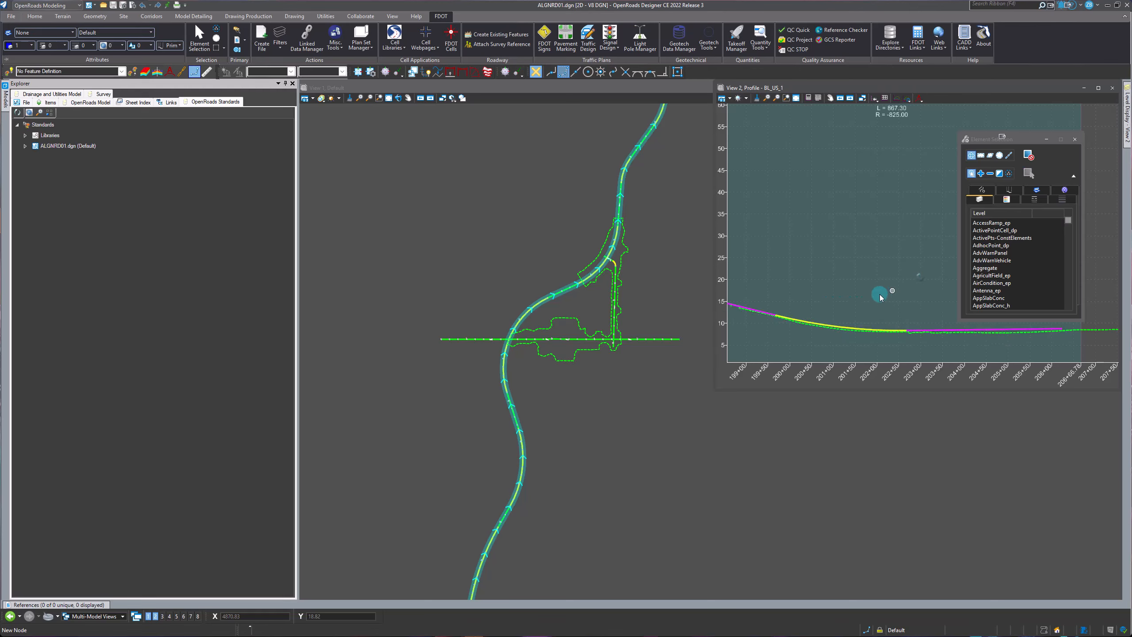
scroll(927, 330, "down", 2)
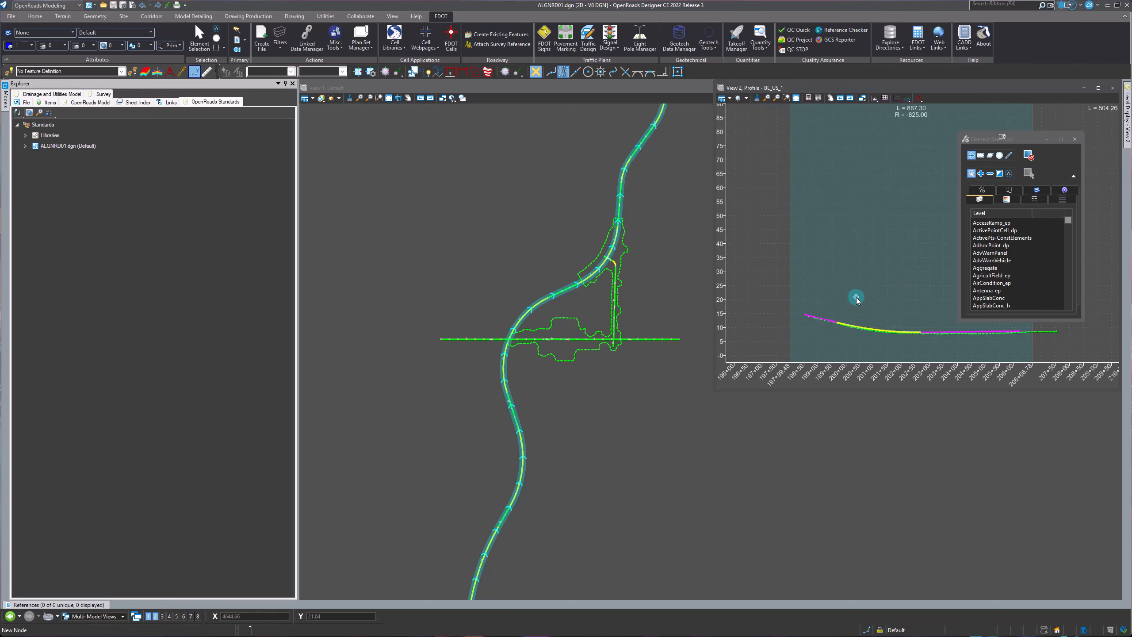
Match the active feature definition to the curved BL_US_1 alignment's Centerline definition
left_click(138, 76)
left_click(566, 285)
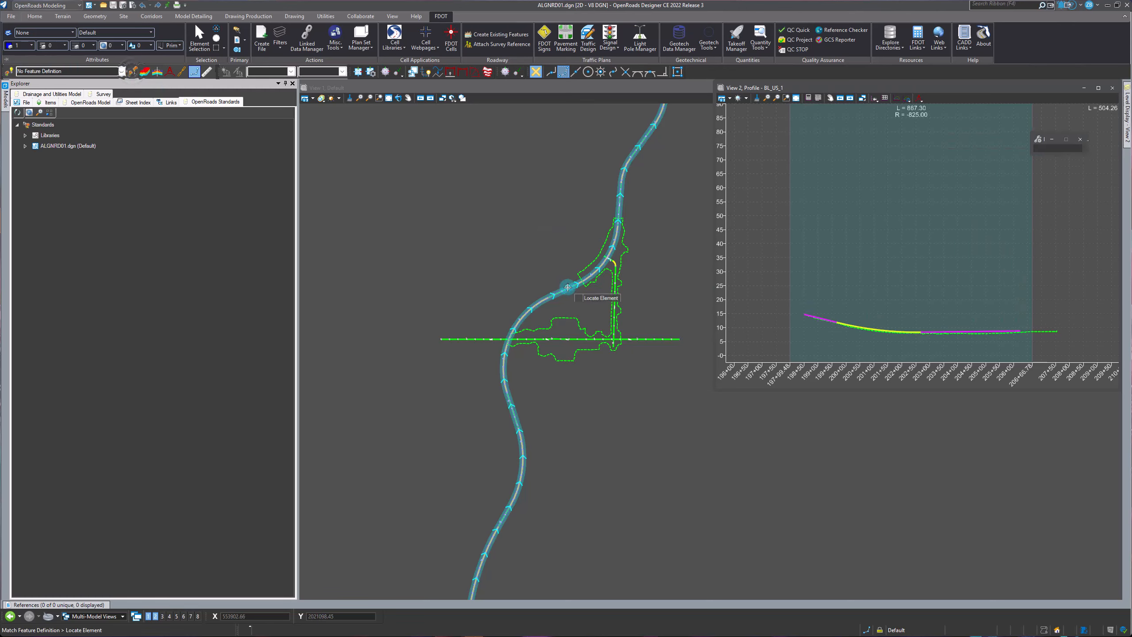
left_click(13, 70)
left_click(198, 45)
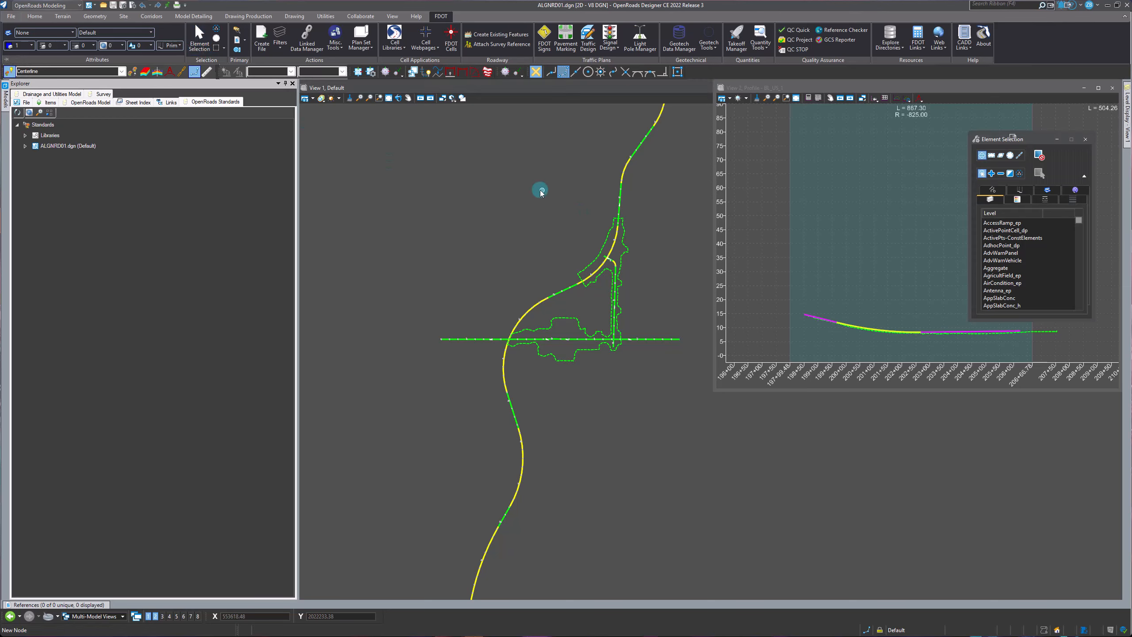
Expand the OpenRoads Standards of ALGNRD01.dgn down to the annotation definitions for plan, profile and cross section
left_click(27, 148)
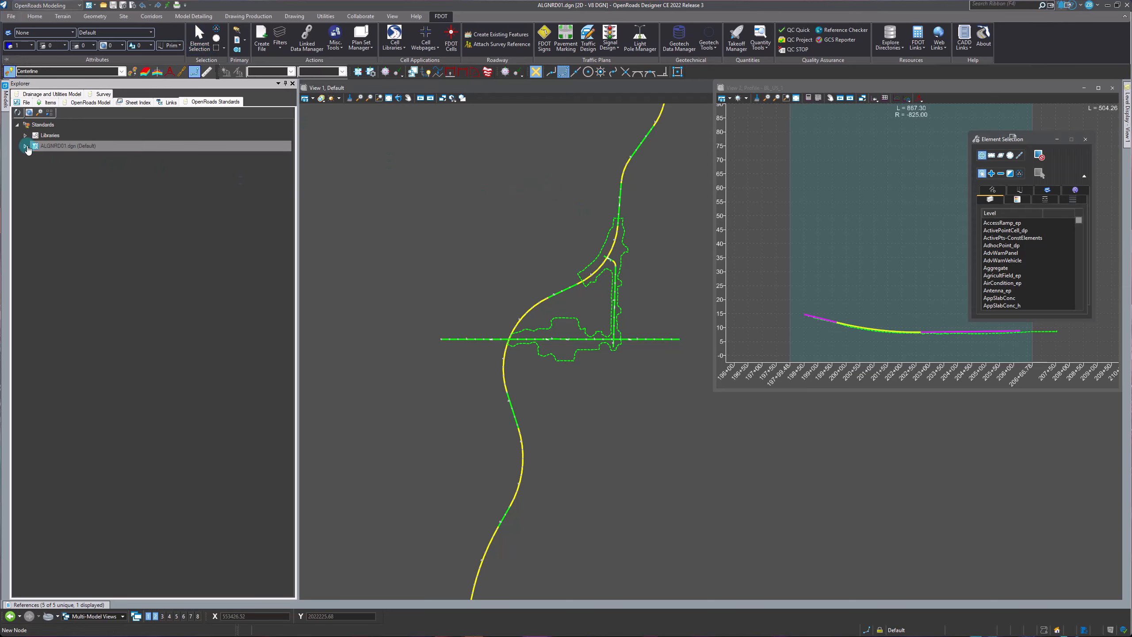
left_click(25, 147)
left_click(37, 188)
left_click(35, 189)
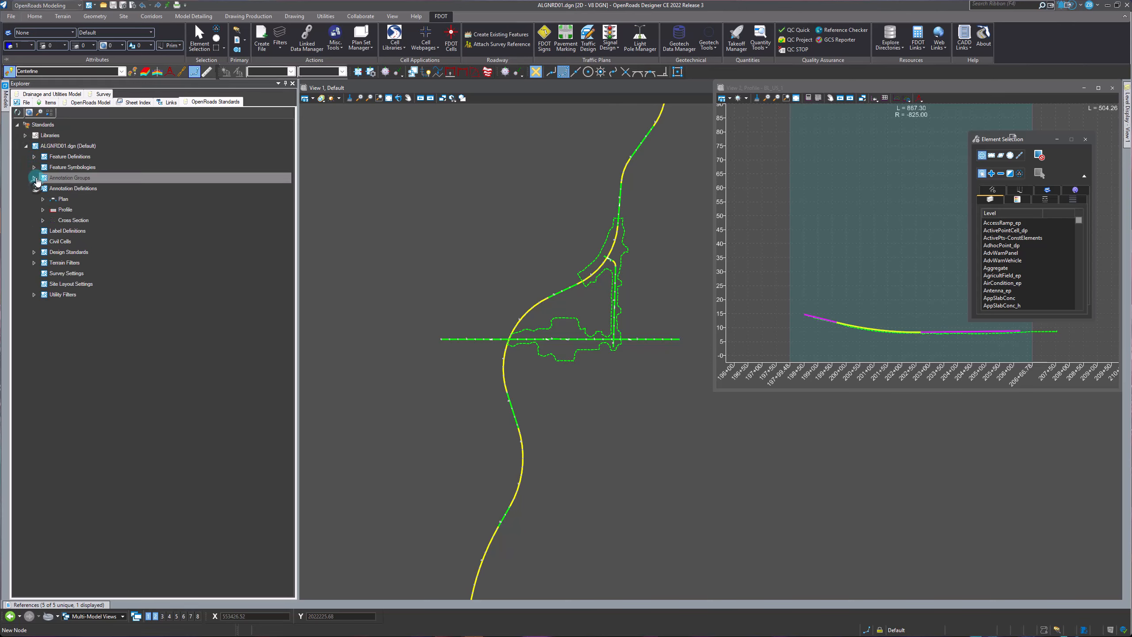
Expand the annotation groups of ALGNRD01.dgn down to the linear profile category and select the Profile Annotation group
left_click(35, 178)
left_click(42, 199)
left_click(51, 221)
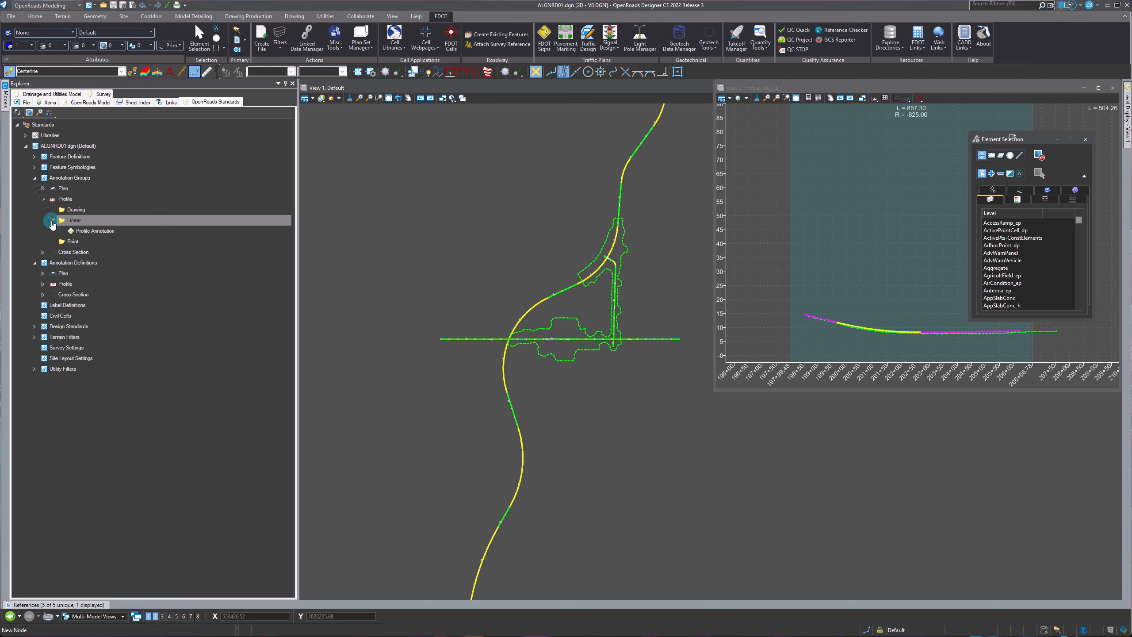
left_click(90, 231)
left_click(143, 264)
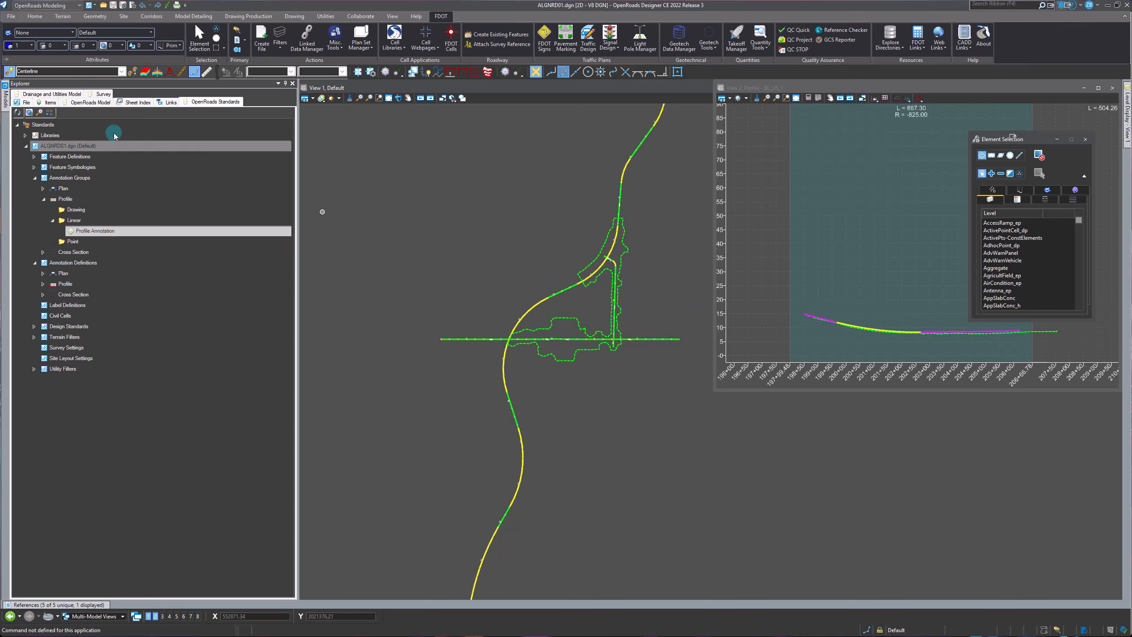
left_click(121, 230)
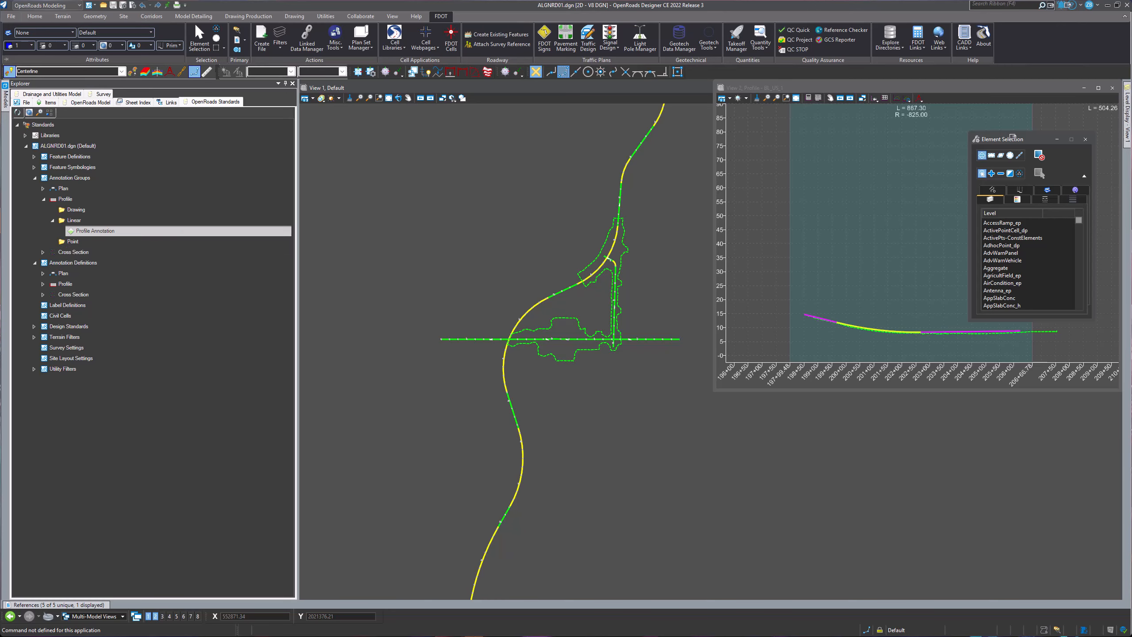
left_click(564, 322)
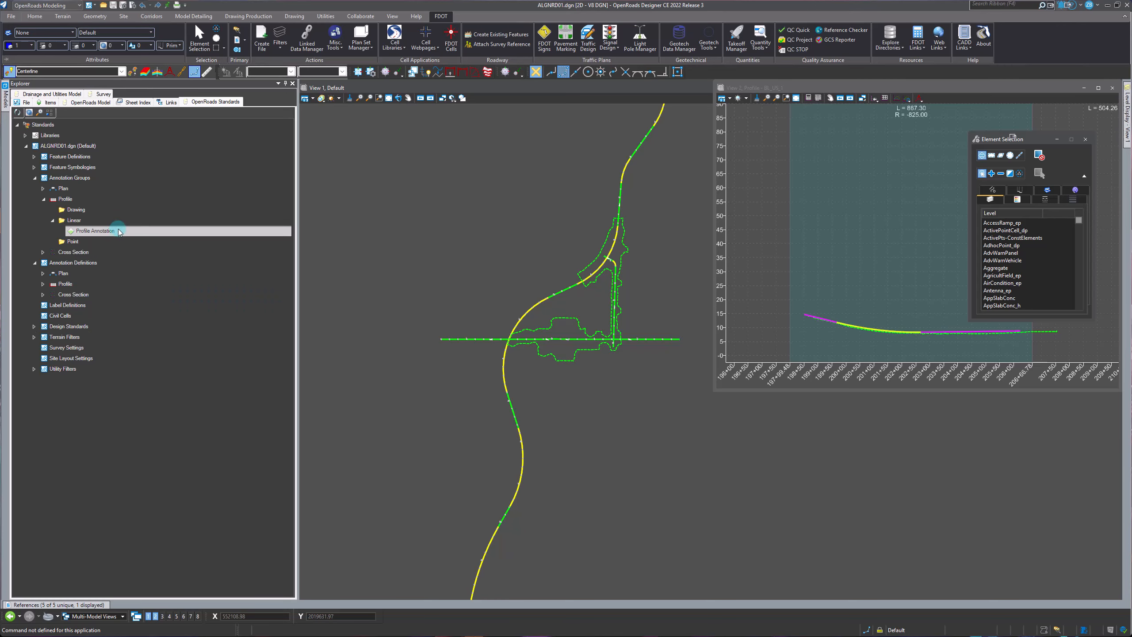
Expand the linear profile annotation definitions of ALGNRD01.dgn and look through the list
left_click(41, 285)
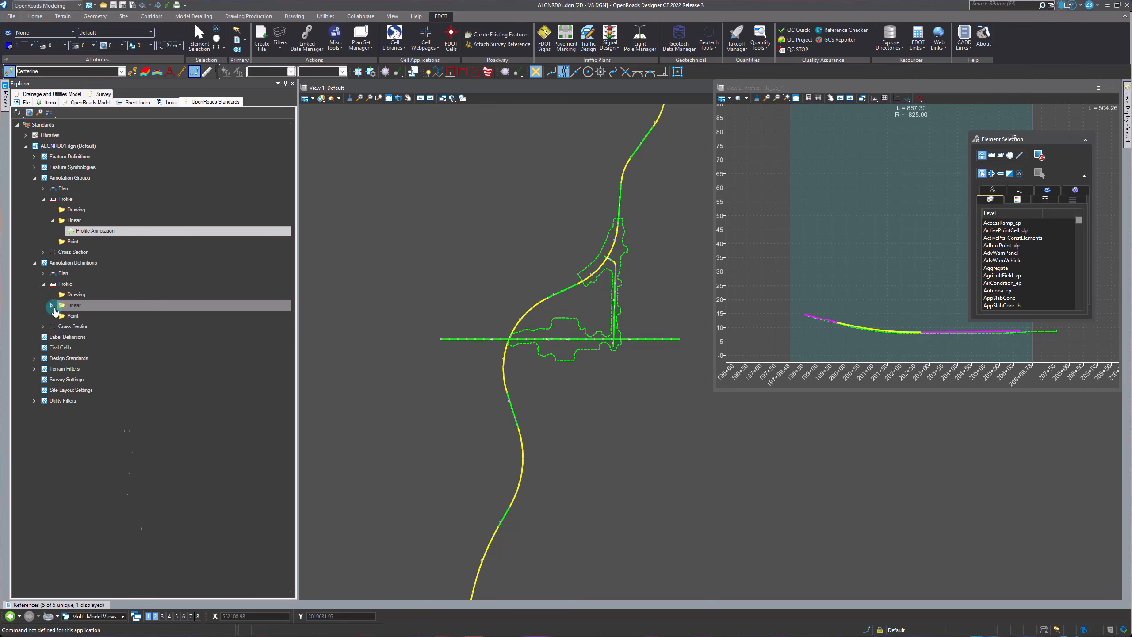
left_click(52, 306)
scroll(119, 469, "down", 5)
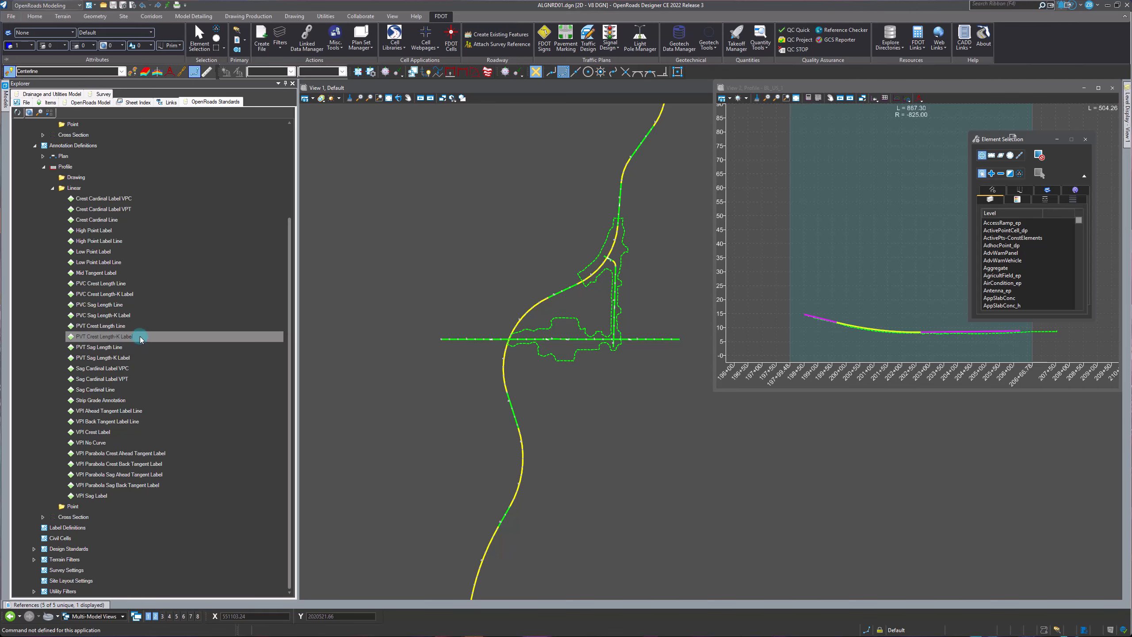
scroll(135, 341, "up", 5)
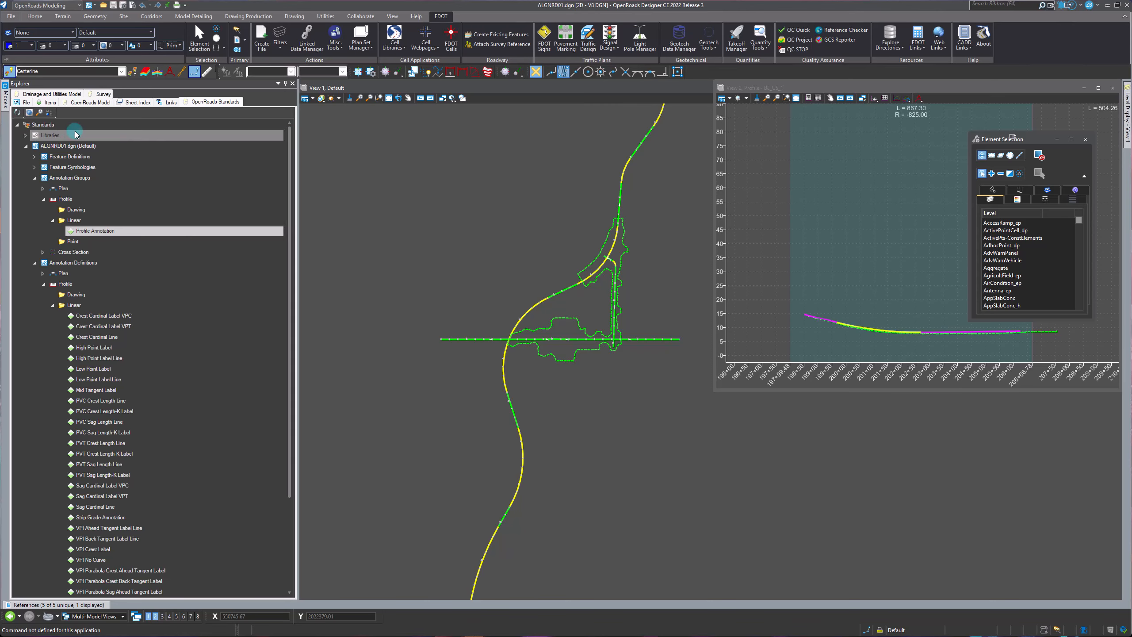
Expand the annotation groups and annotation definitions of the standards libraries, opening the CONSOR_Main.dgnlib annotation group
left_click(24, 136)
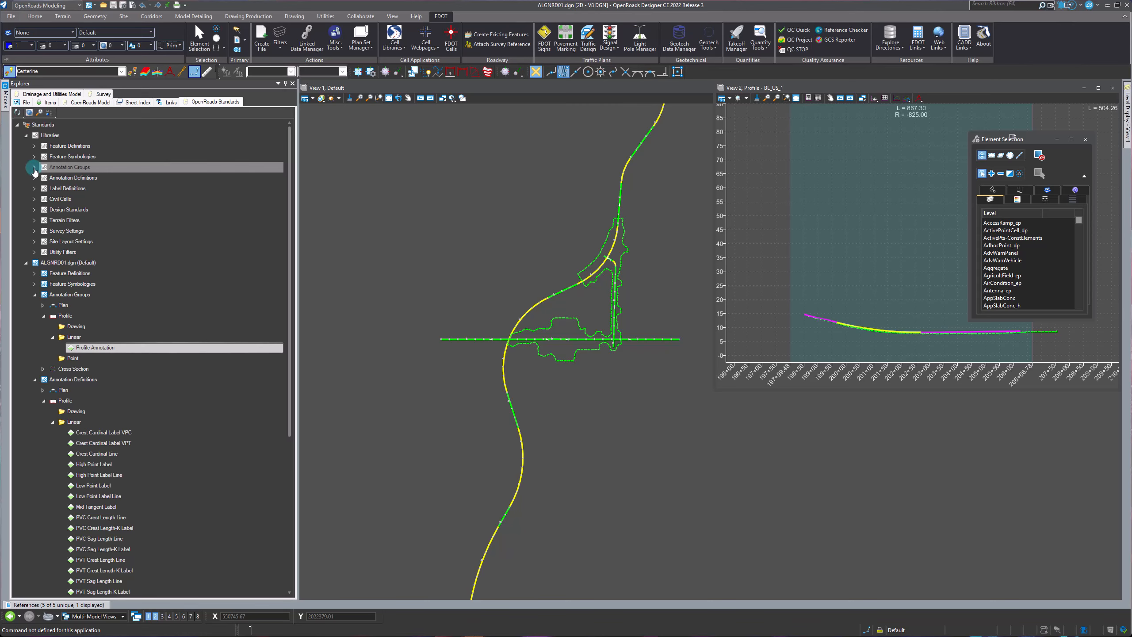
left_click(34, 168)
left_click(34, 210)
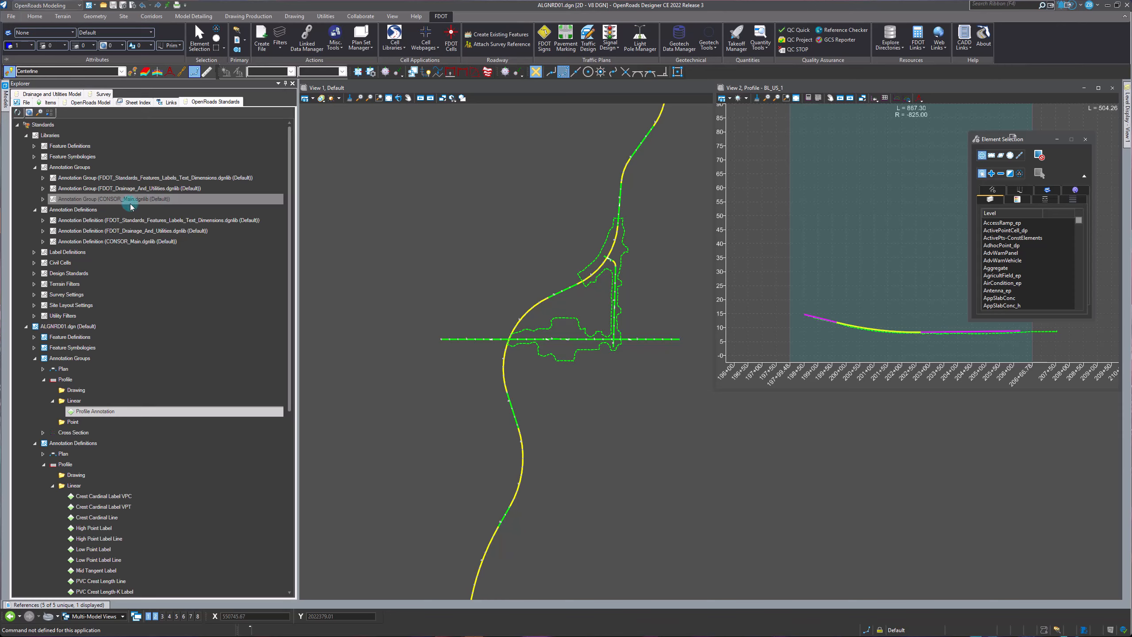
left_click(43, 199)
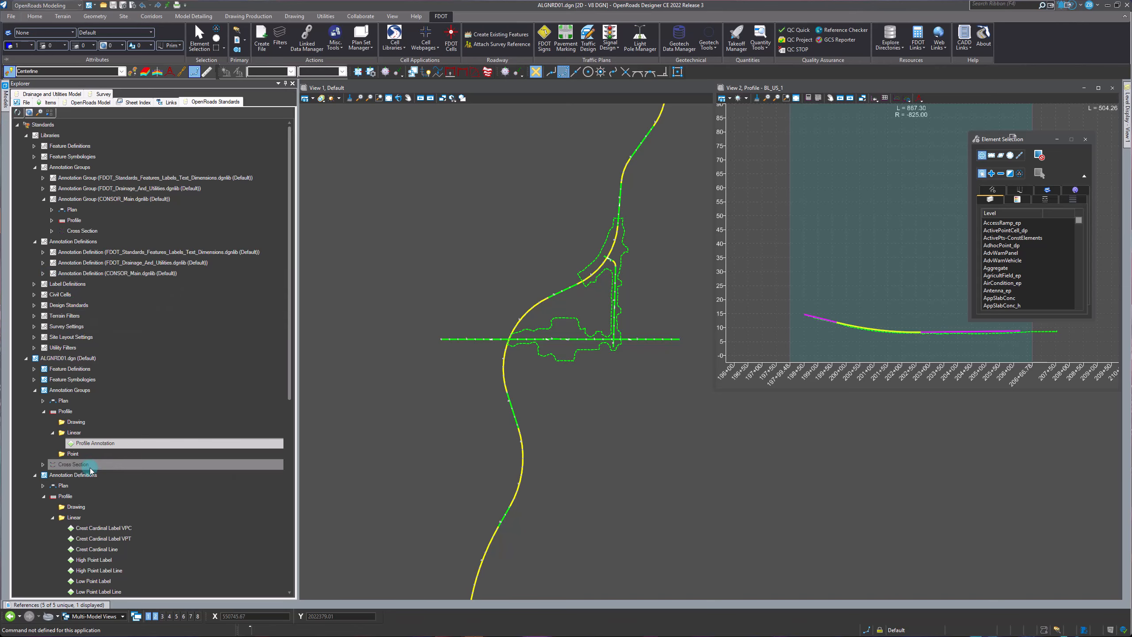
Delete all linear profile annotation definitions and the Profile Annotation group from ALGNRD01.dgn
scroll(121, 446, "down", 3)
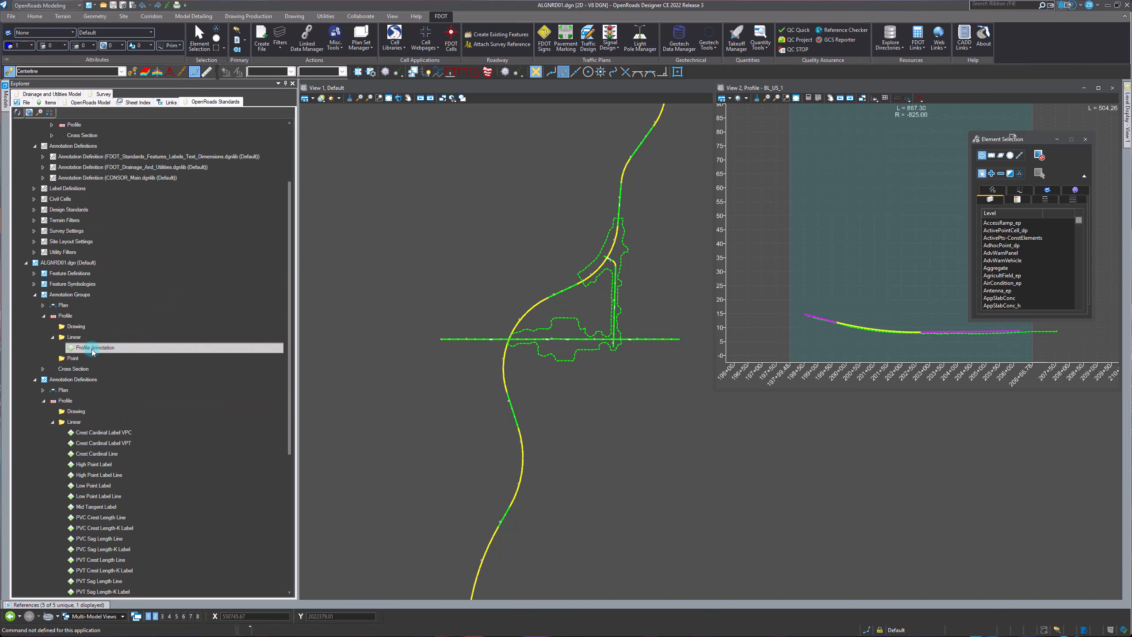
left_click(111, 433)
scroll(121, 464, "down", 7)
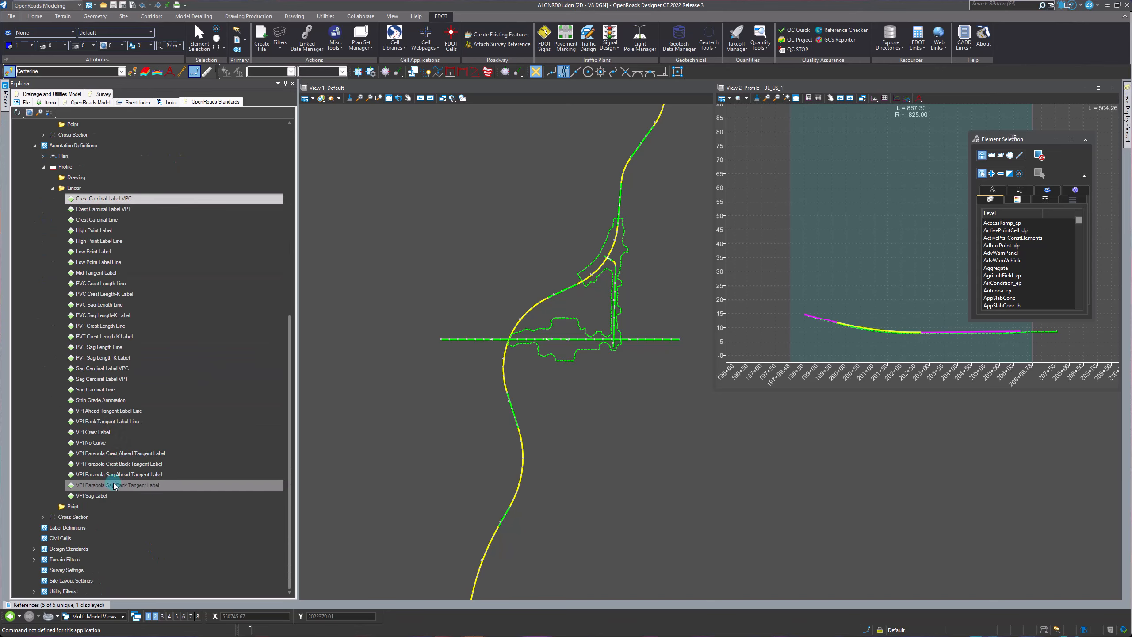
left_click(108, 491, "shift")
right_click(123, 474)
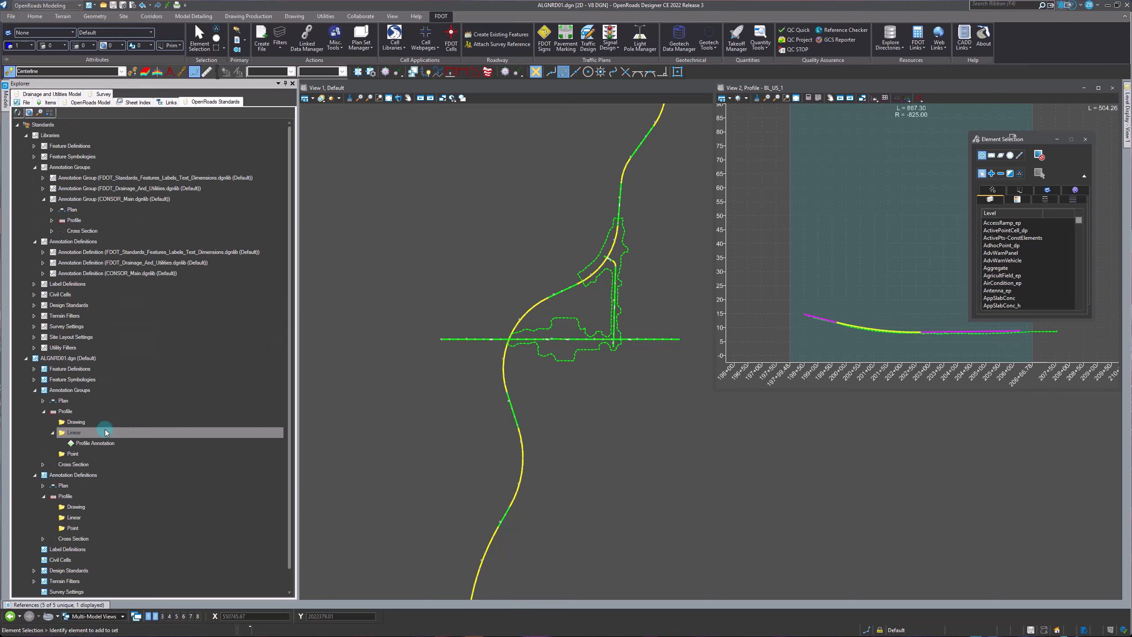
left_click(99, 444)
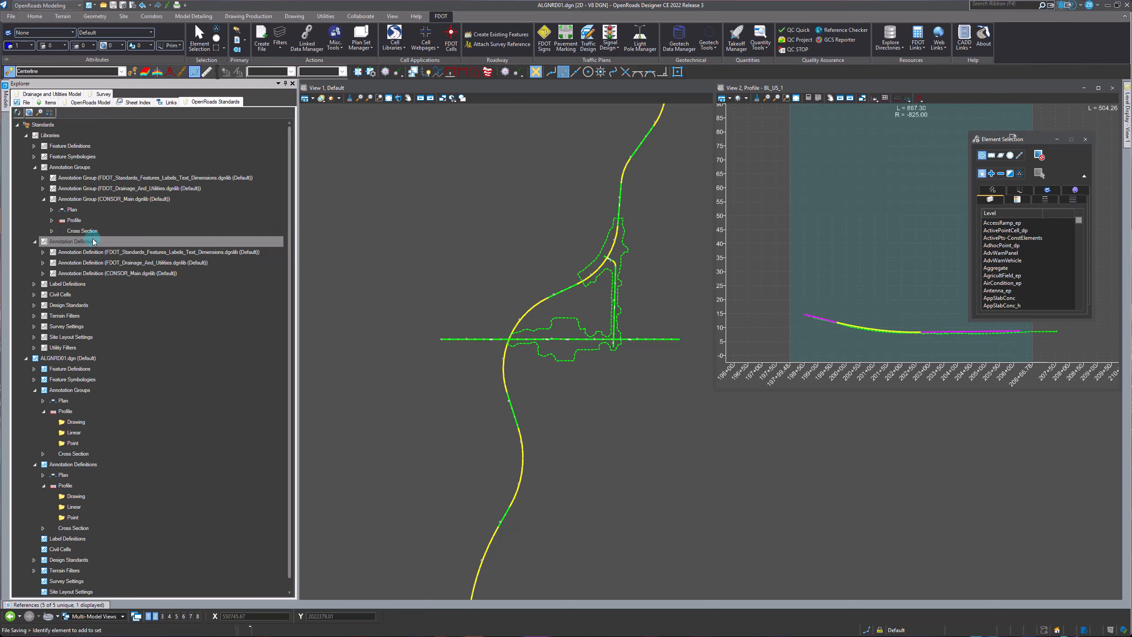
Copy all linear profile annotation definitions of CONSOR_Main.dgnlib, from Crest Cardinal Label VPC through VPI Sag Label
left_click(43, 273)
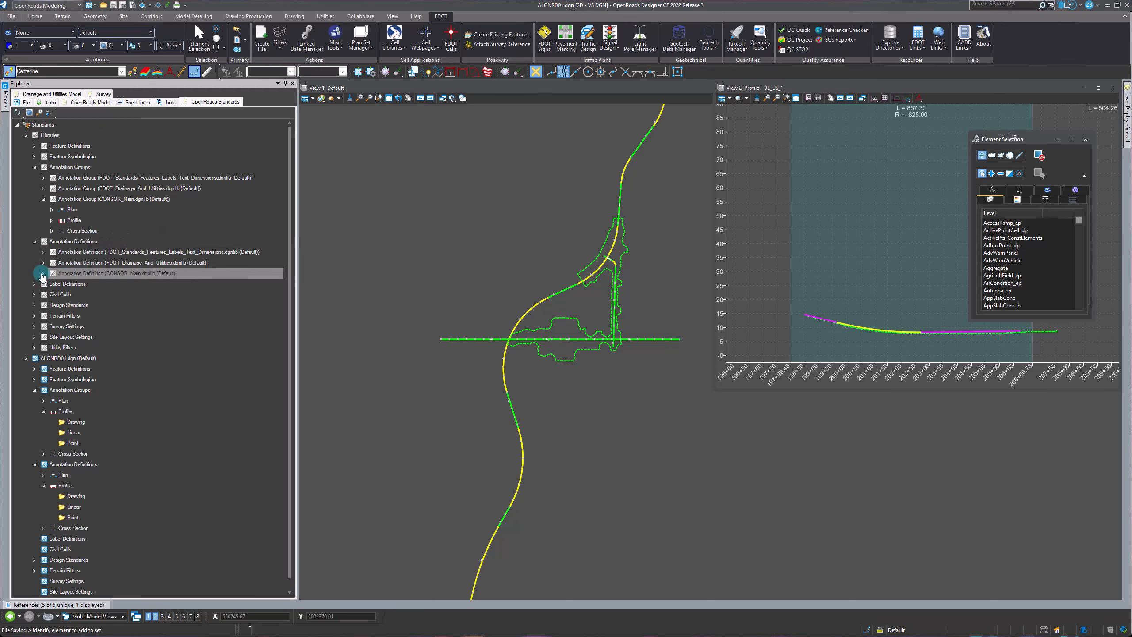
left_click(52, 295)
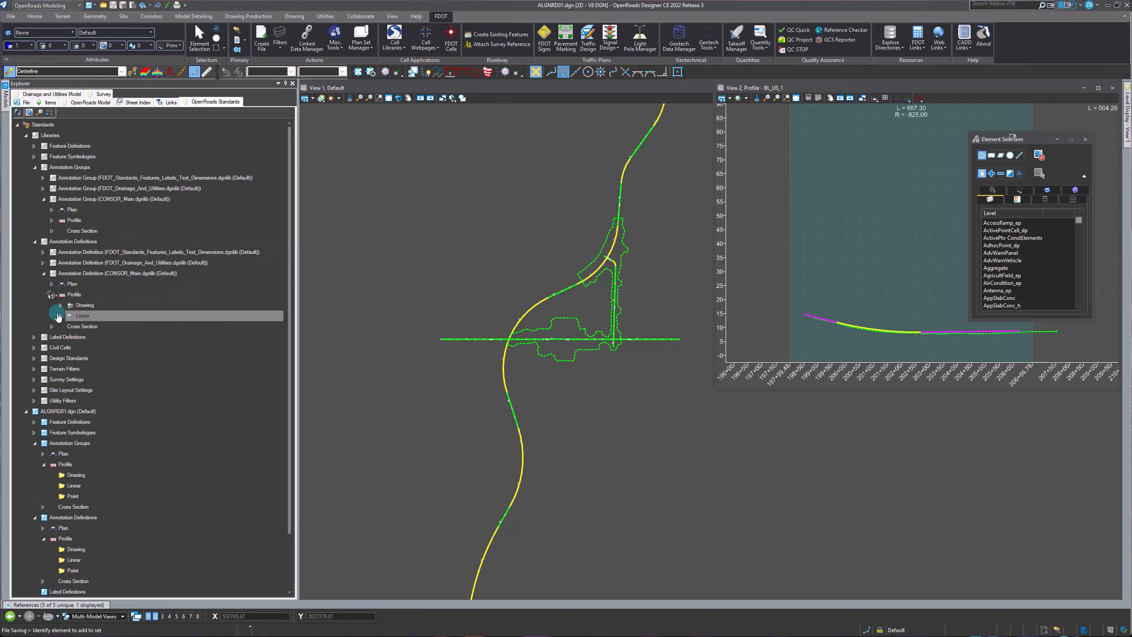
left_click(61, 315)
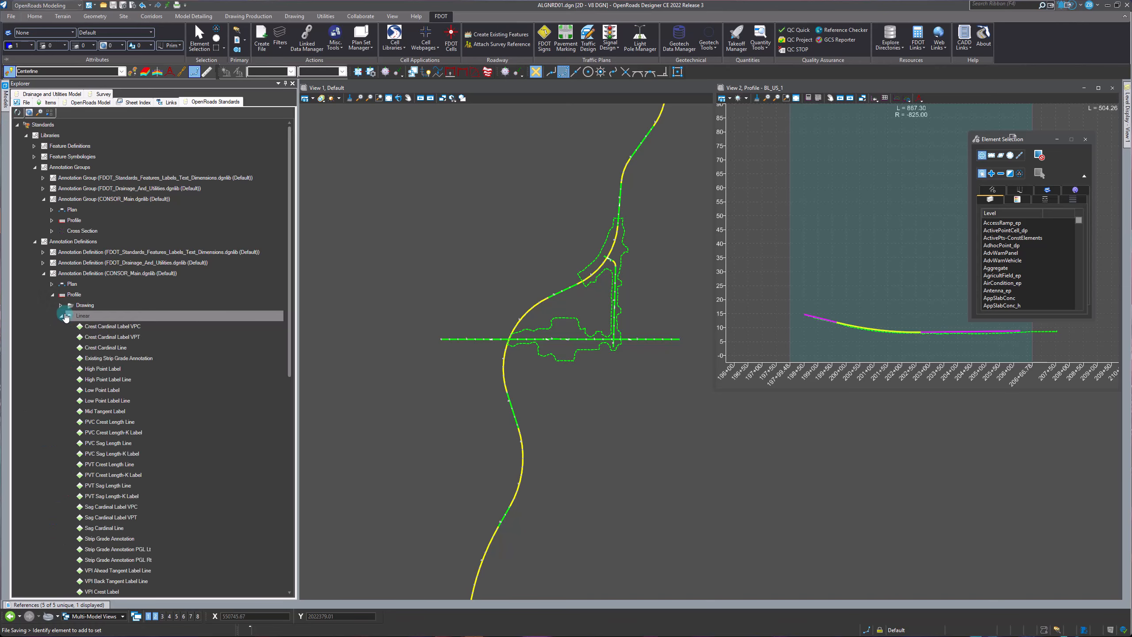
scroll(188, 396, "down", 4)
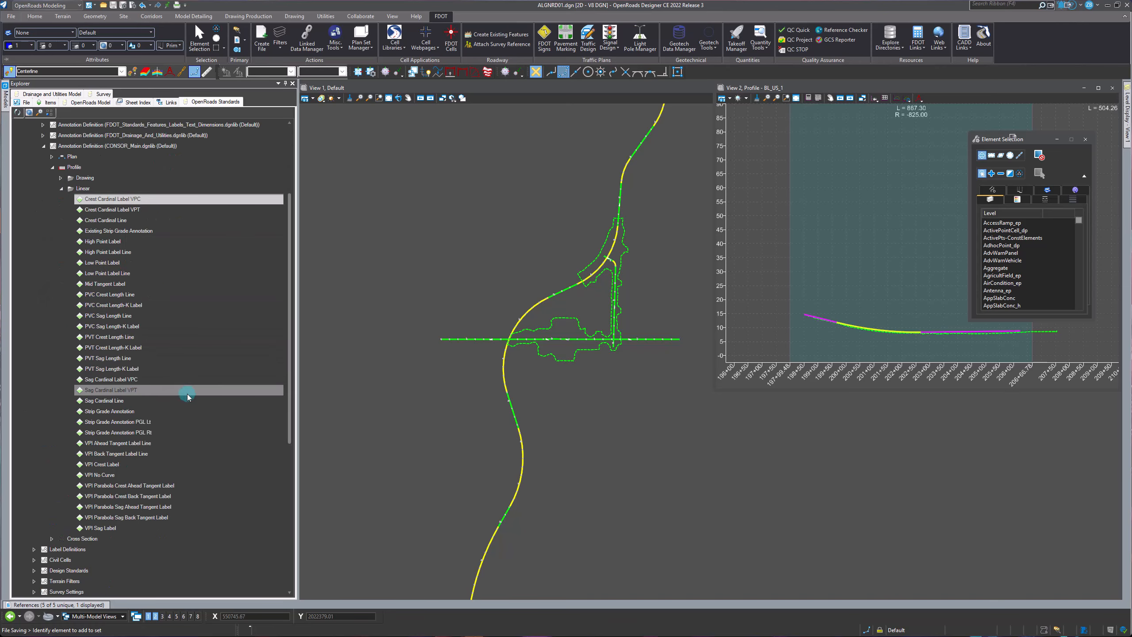
left_click(104, 527, "shift")
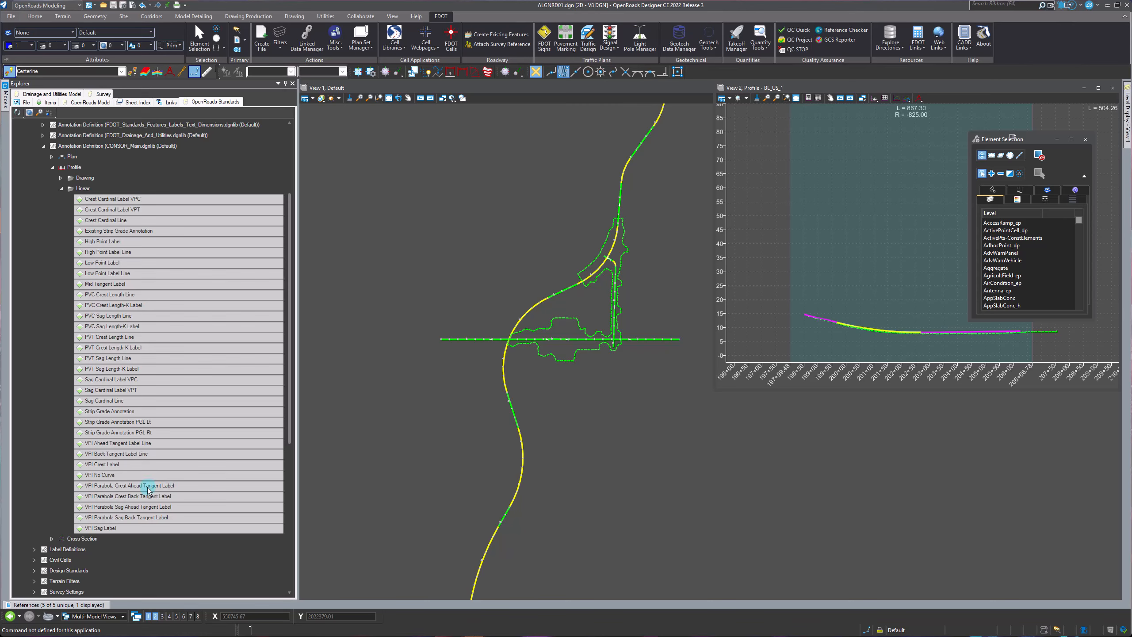
right_click(137, 310)
left_click(143, 313)
Paste the copied definitions into the linear profile category of ALGNRD01.dgn's annotation definitions
scroll(141, 285, "down", 9)
left_click(130, 422)
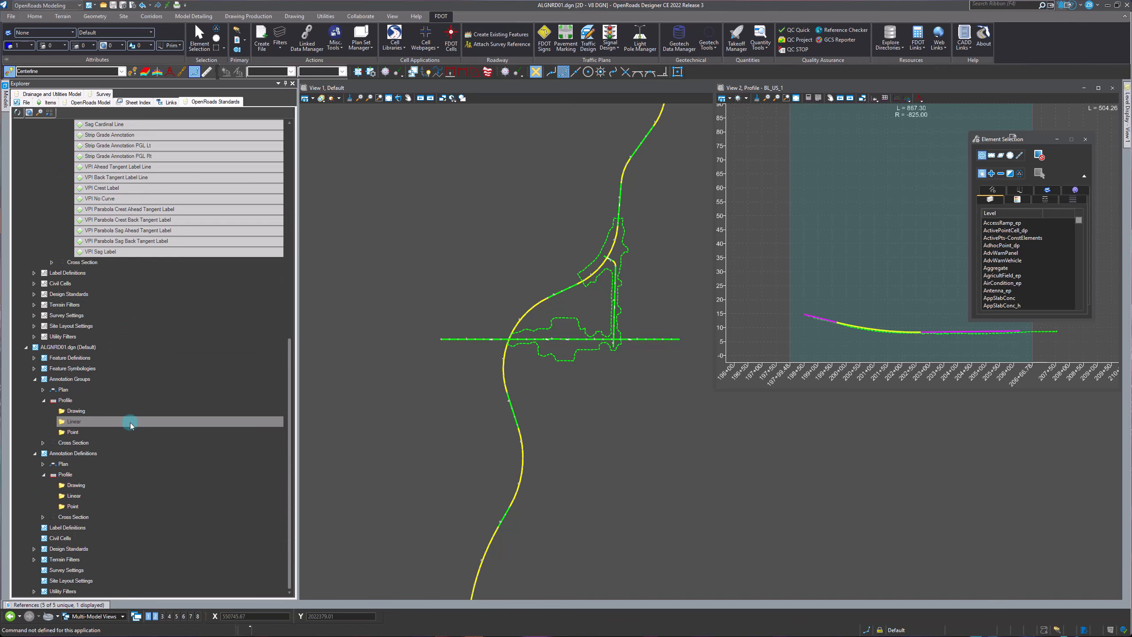
left_click(80, 496)
right_click(82, 496)
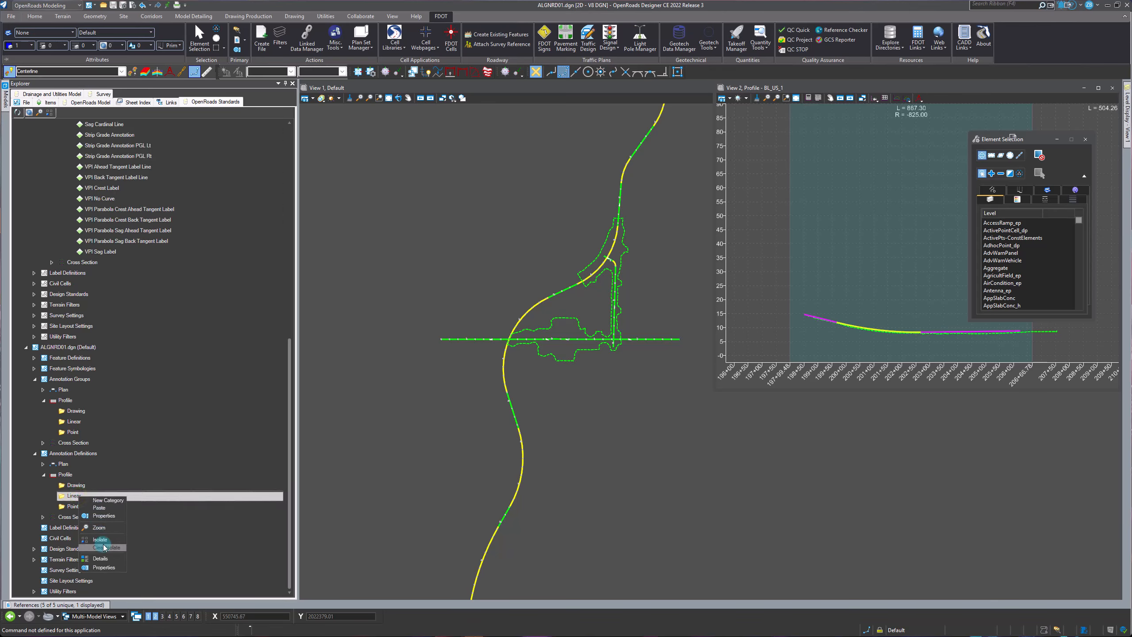
left_click(102, 508)
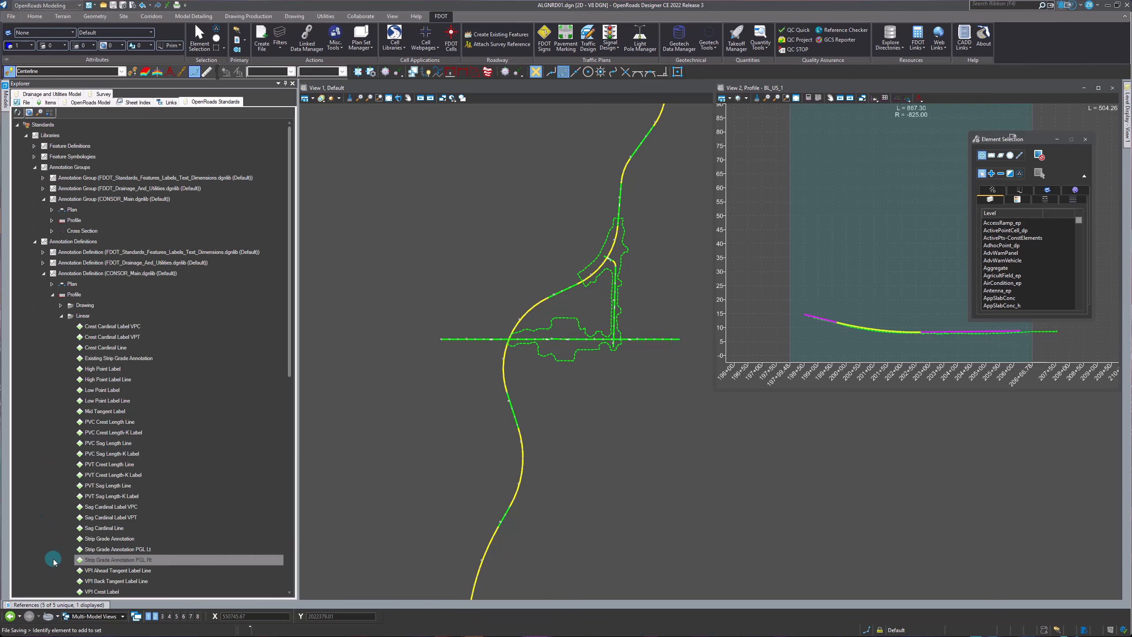
Expand the linear profile category of the CONSOR_Main.dgnlib annotation group and select its Profile Annotation group
scroll(114, 398, "down", 12)
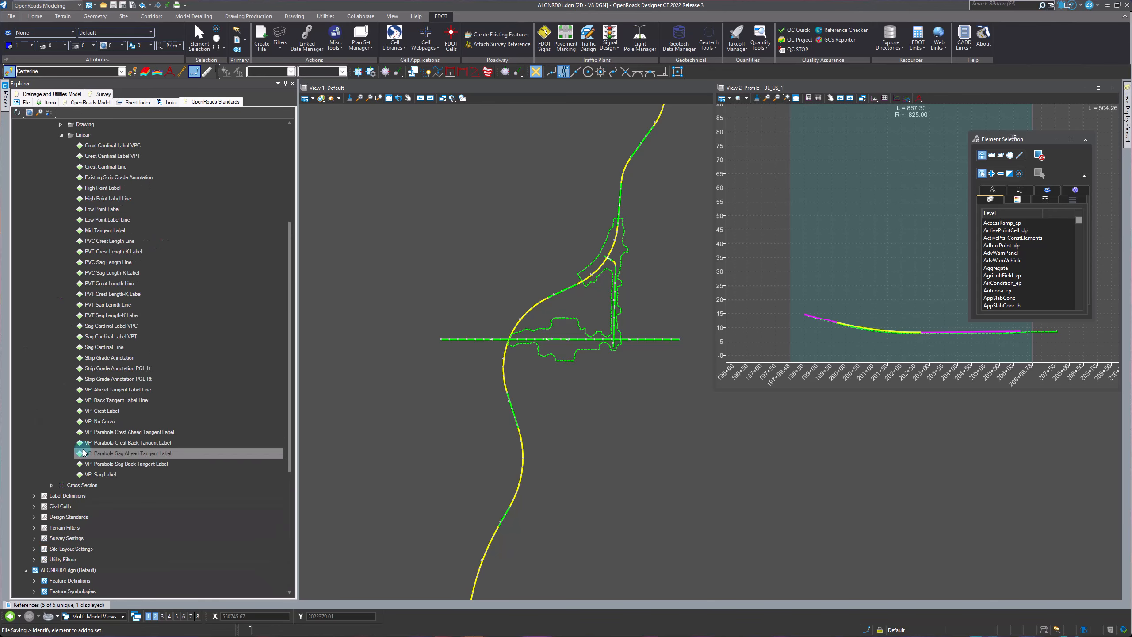
scroll(67, 401, "up", 12)
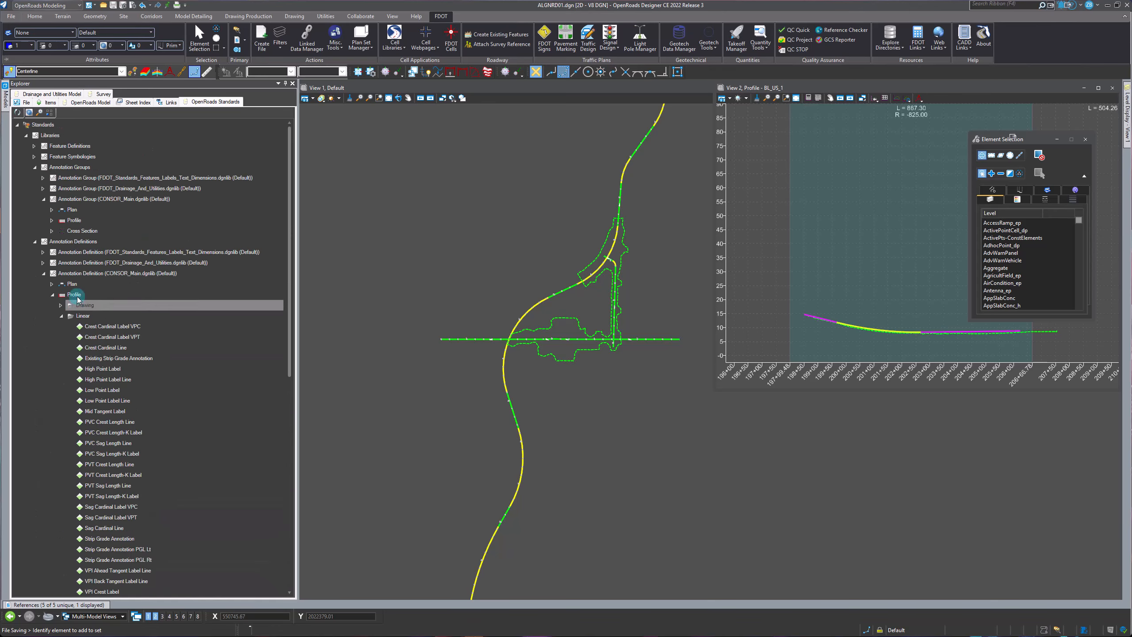
left_click(52, 220)
left_click(61, 241)
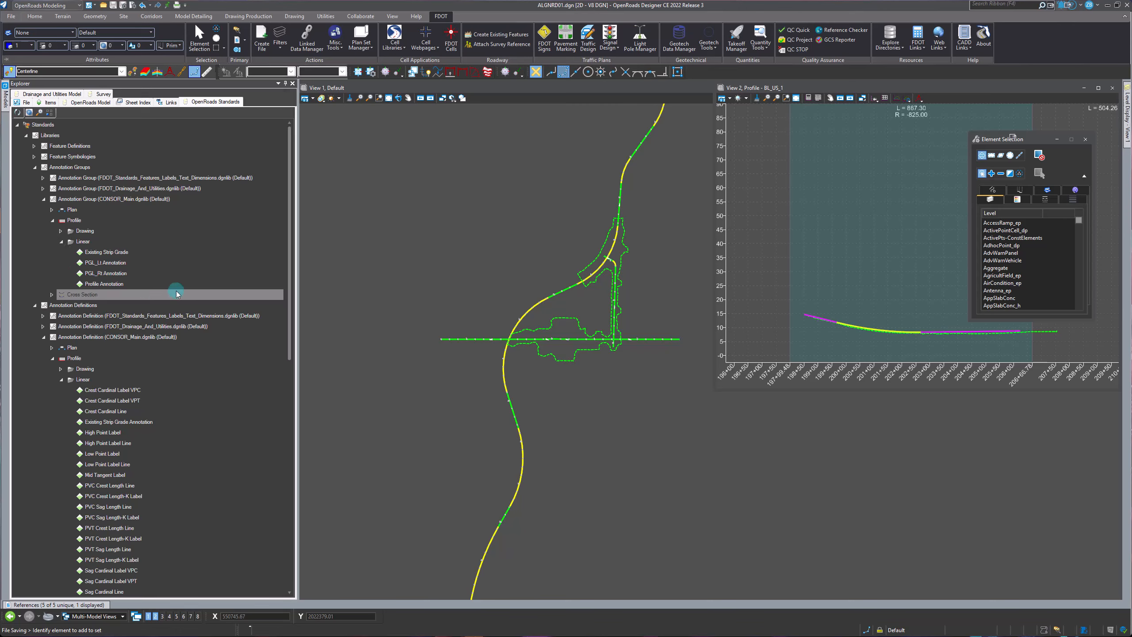
left_click(133, 263)
left_click(133, 284)
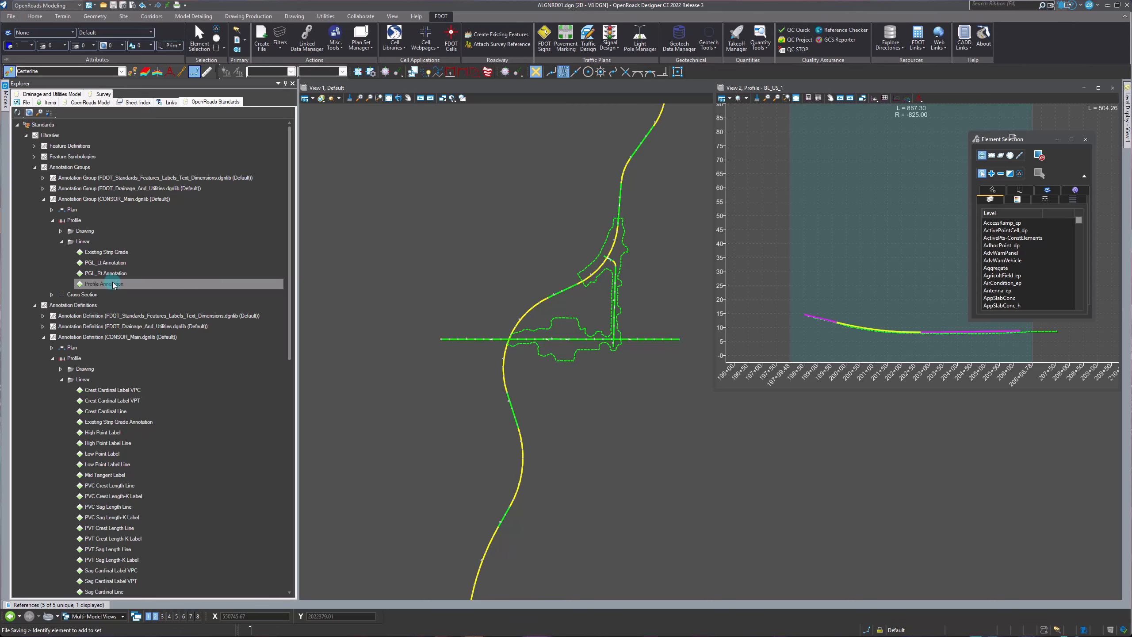
double_click(121, 284)
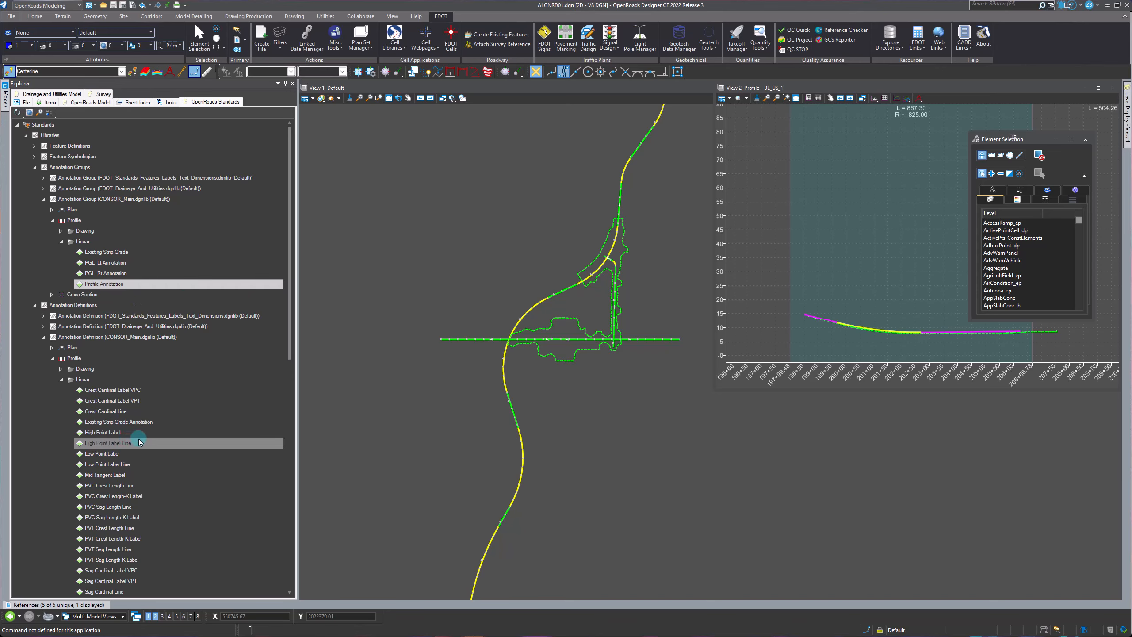
Copy the CONSOR_Main.dgnlib Profile Annotation group into the linear profile category of ALGNRD01.dgn's annotation groups
left_click(157, 436)
scroll(157, 435, "down", 6)
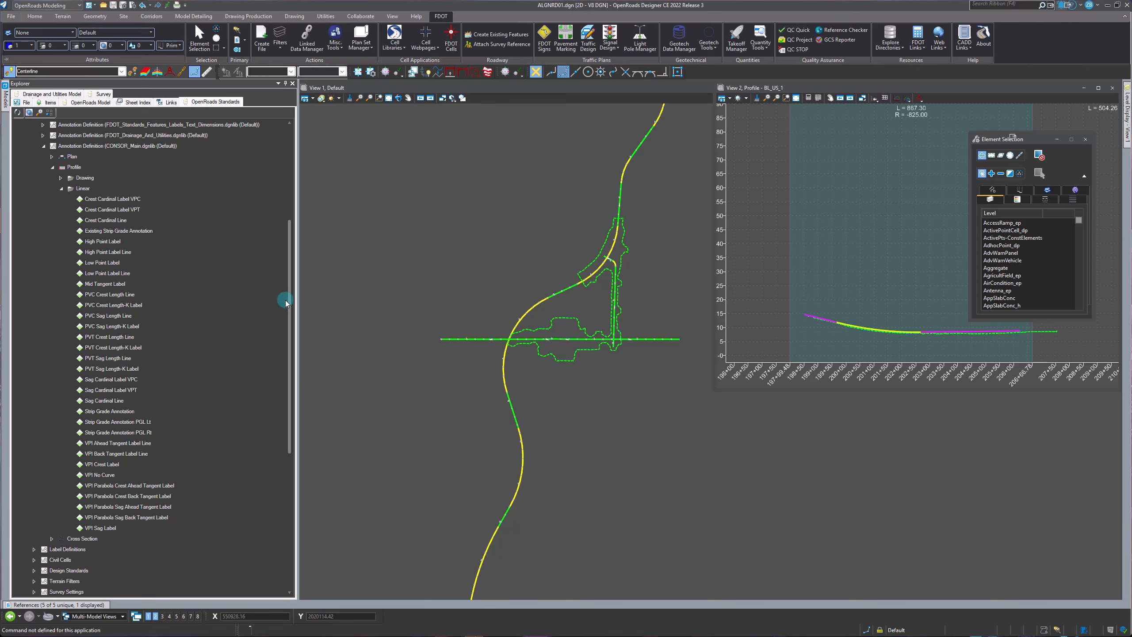
left_click_drag(287, 304, 290, 290)
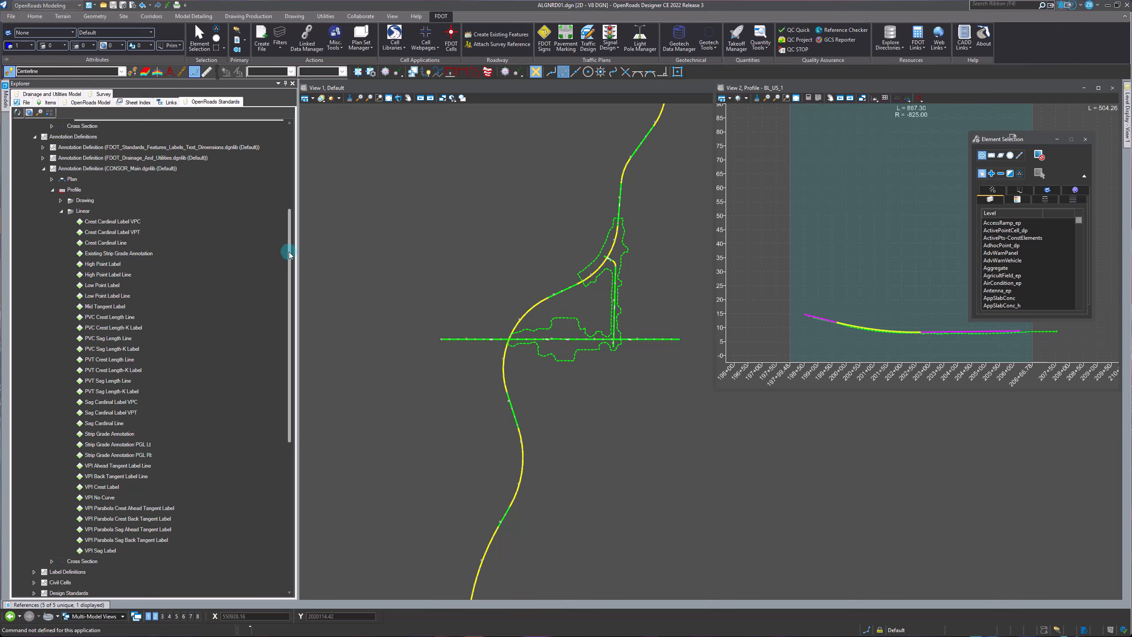
scroll(146, 227, "up", 4)
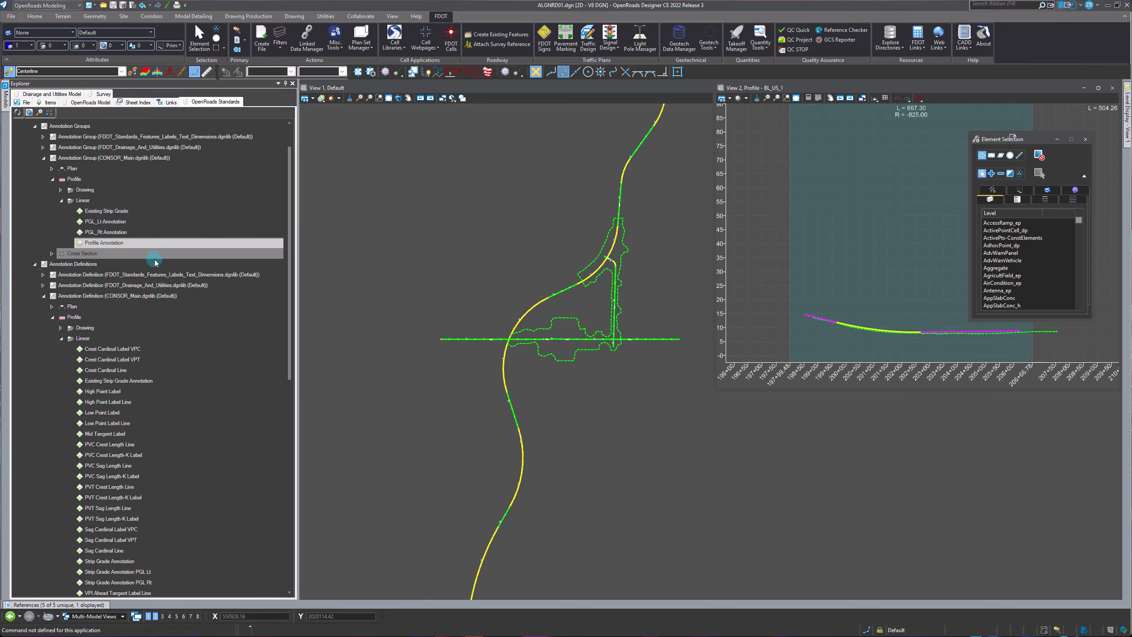
right_click(119, 245)
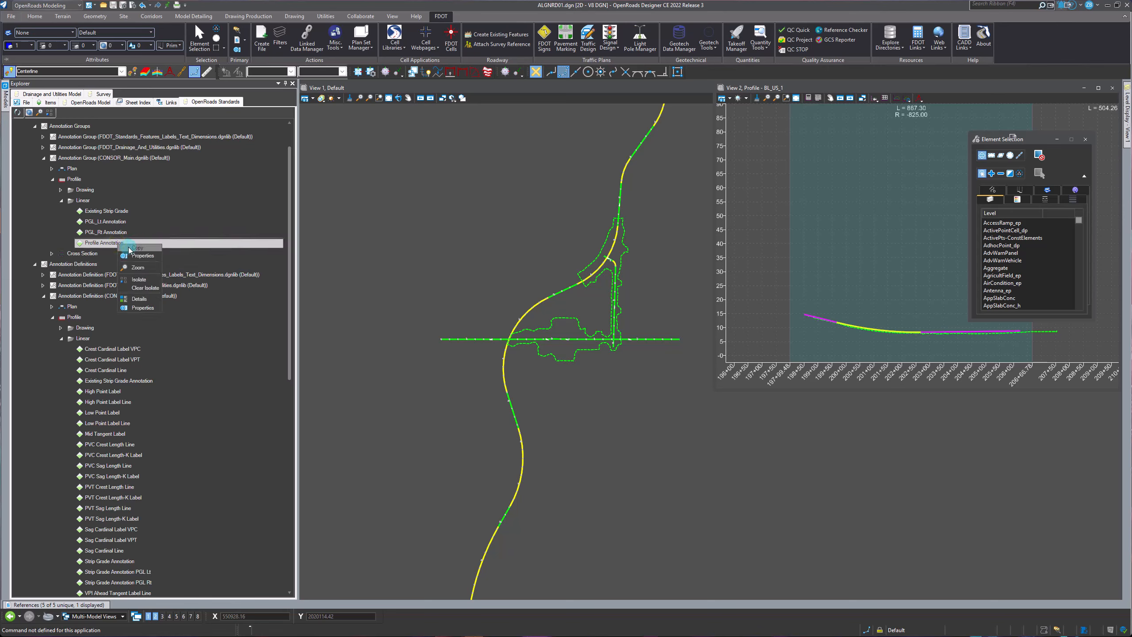
left_click(135, 248)
scroll(180, 233, "down", 12)
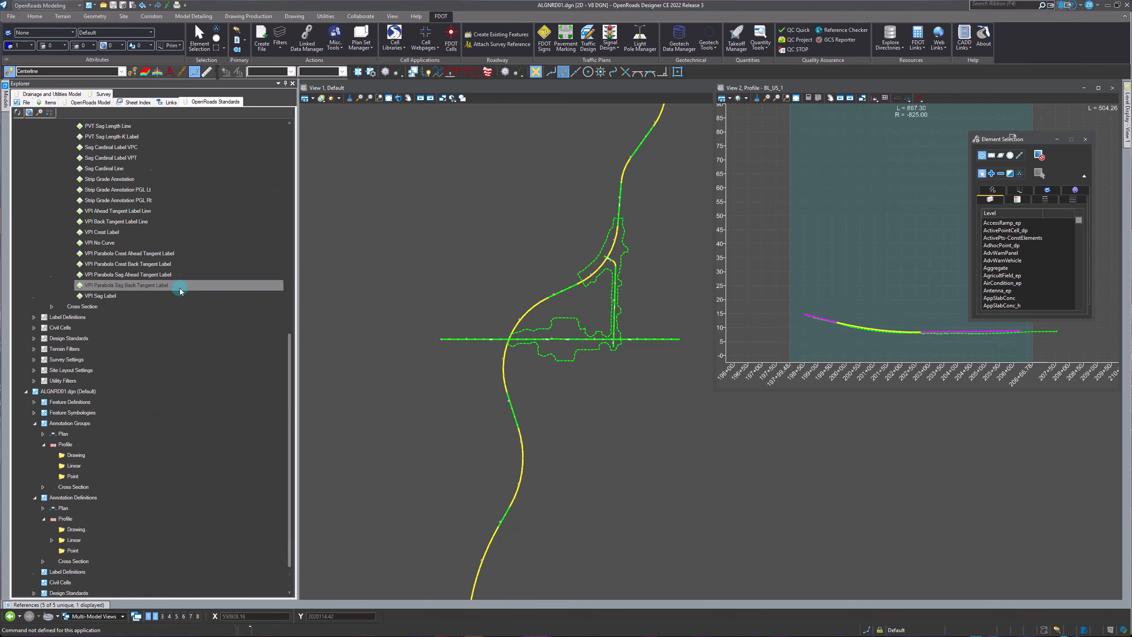
scroll(179, 289, "down", 1)
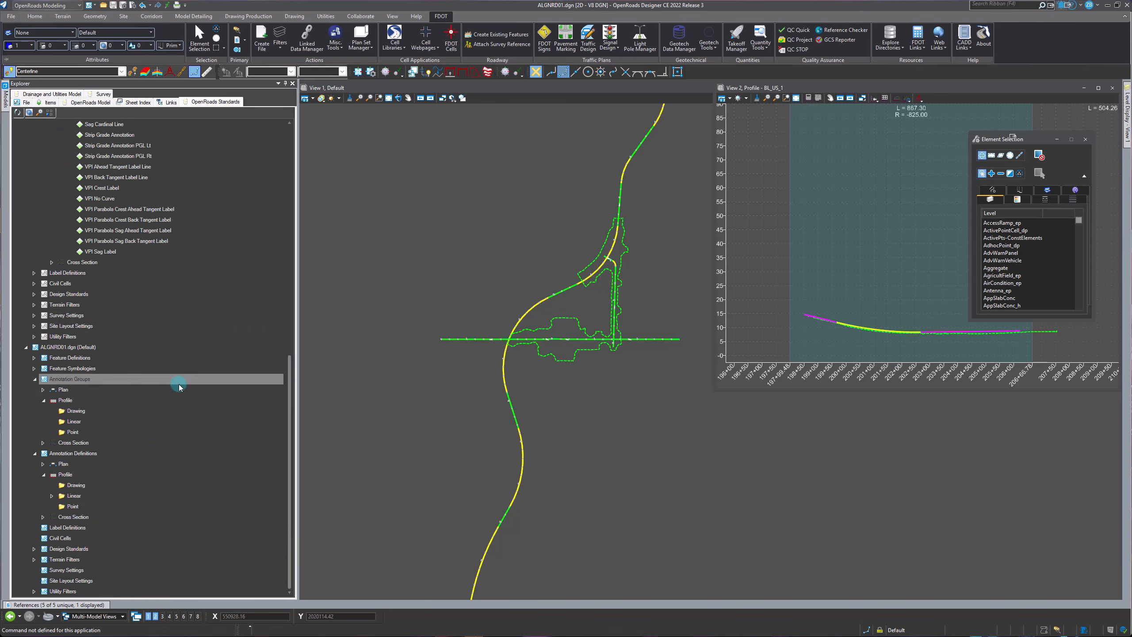
right_click(91, 427)
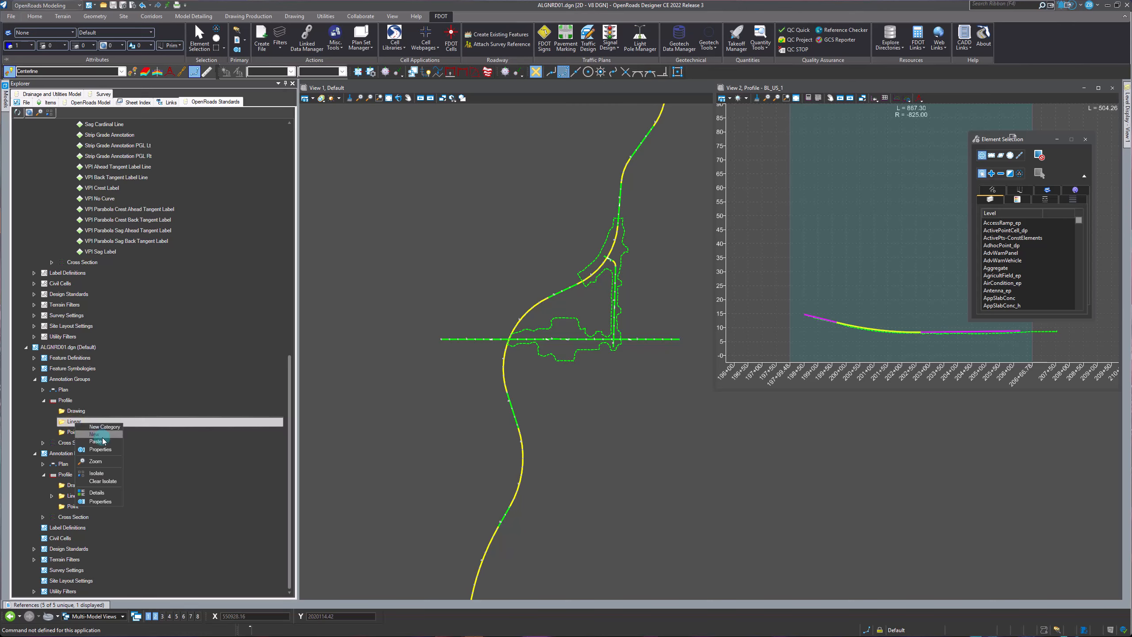
left_click(98, 435)
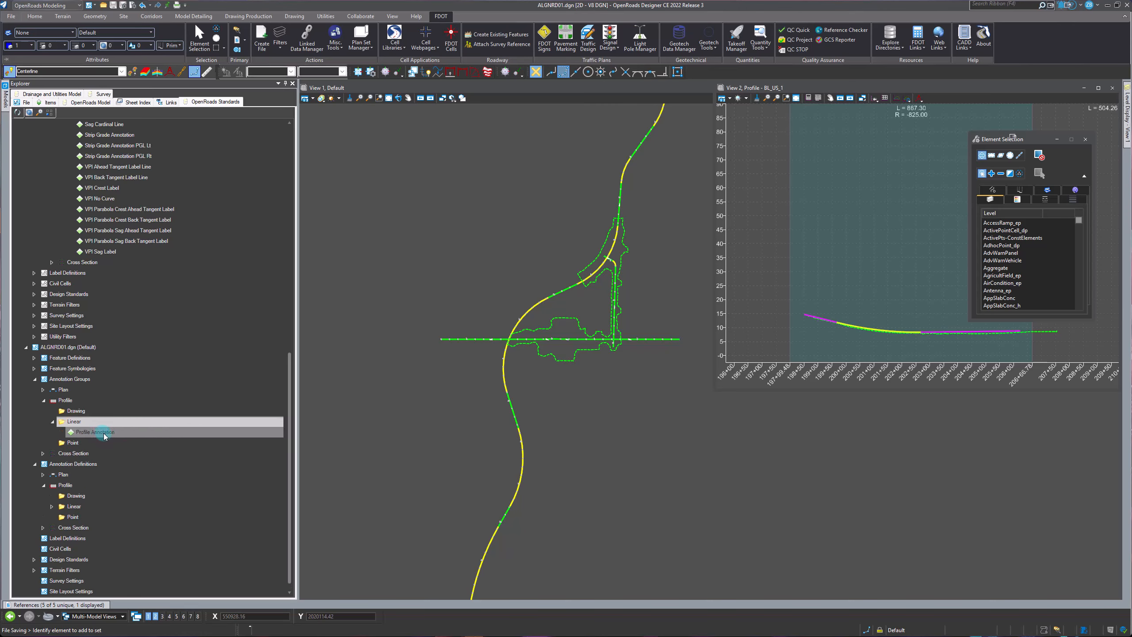
Open the annotation manager for ALGNRD01.dgn's linear Profile Annotation group and examine which annotations it contains
right_click(112, 436)
left_click(134, 438)
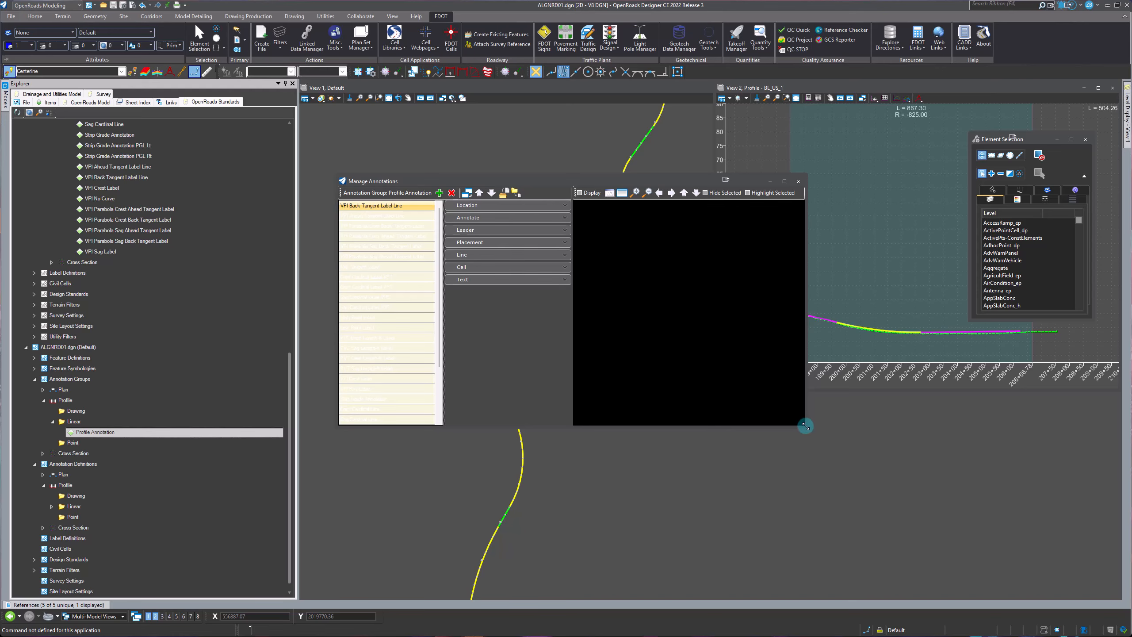
left_click_drag(805, 426, 852, 451)
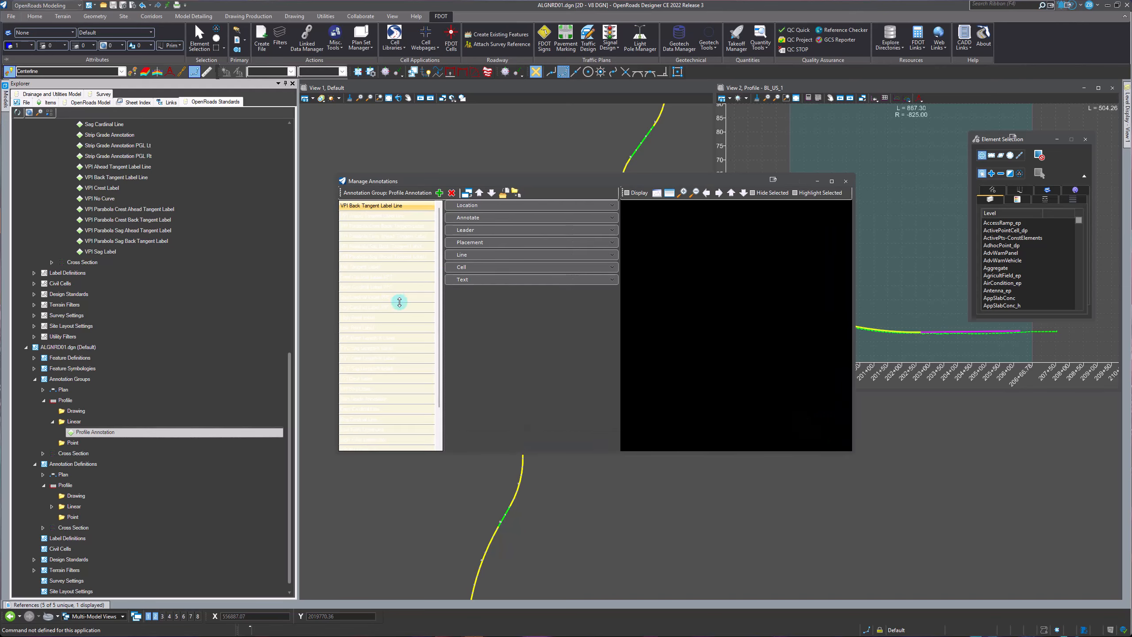
scroll(399, 303, "down", 2)
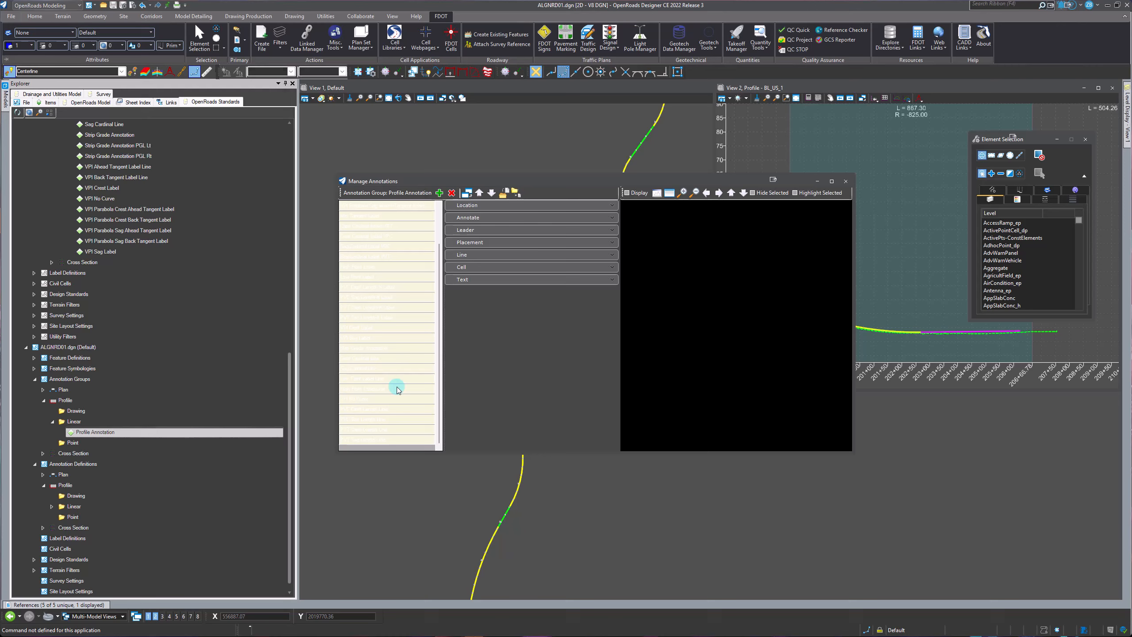
left_click(378, 429)
left_click(380, 420)
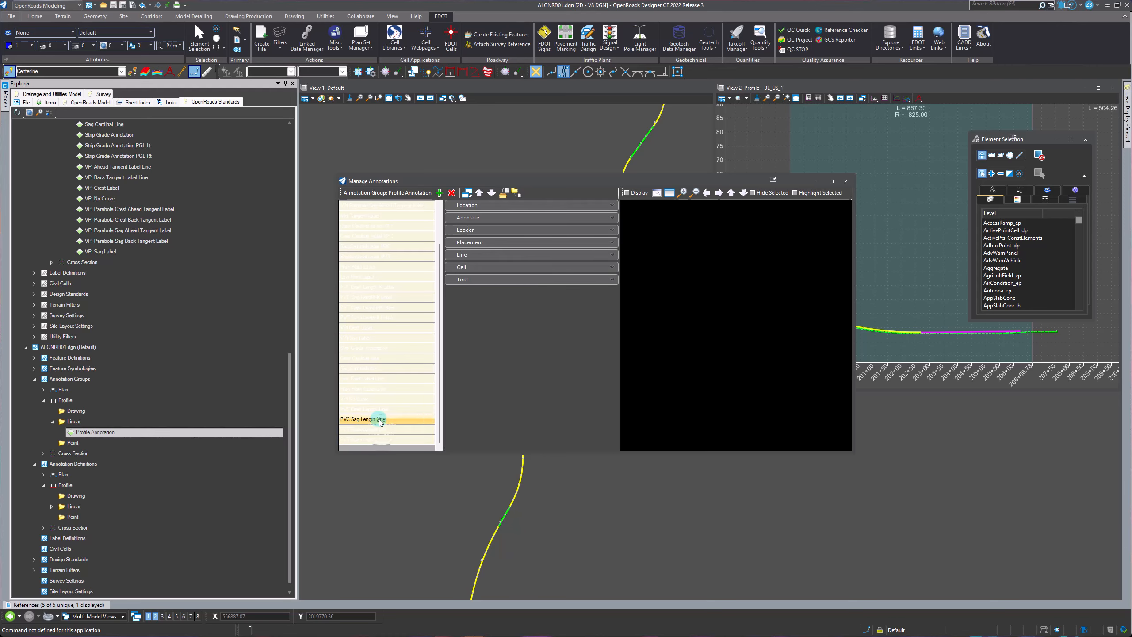
left_click(378, 409)
left_click(377, 400)
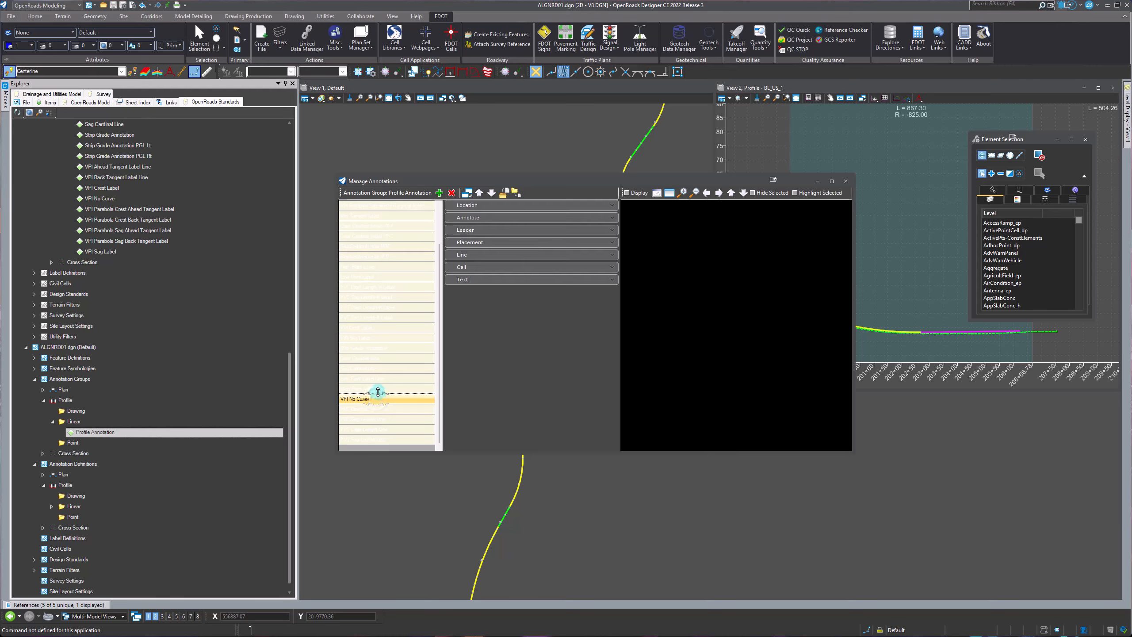
left_click(377, 388)
left_click(377, 379)
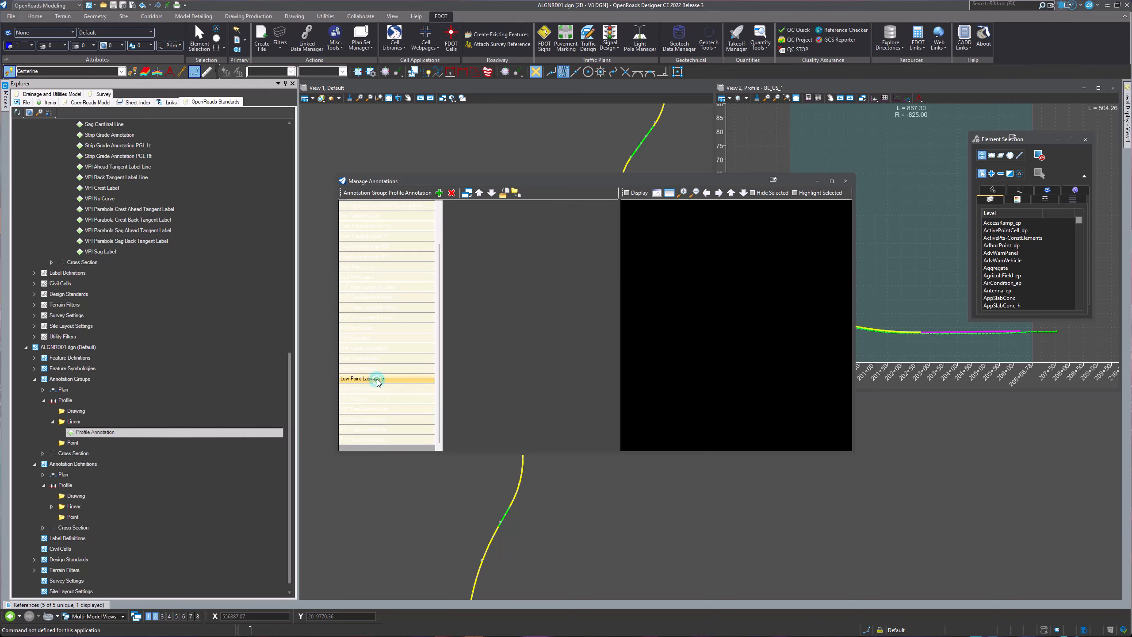
left_click(373, 369)
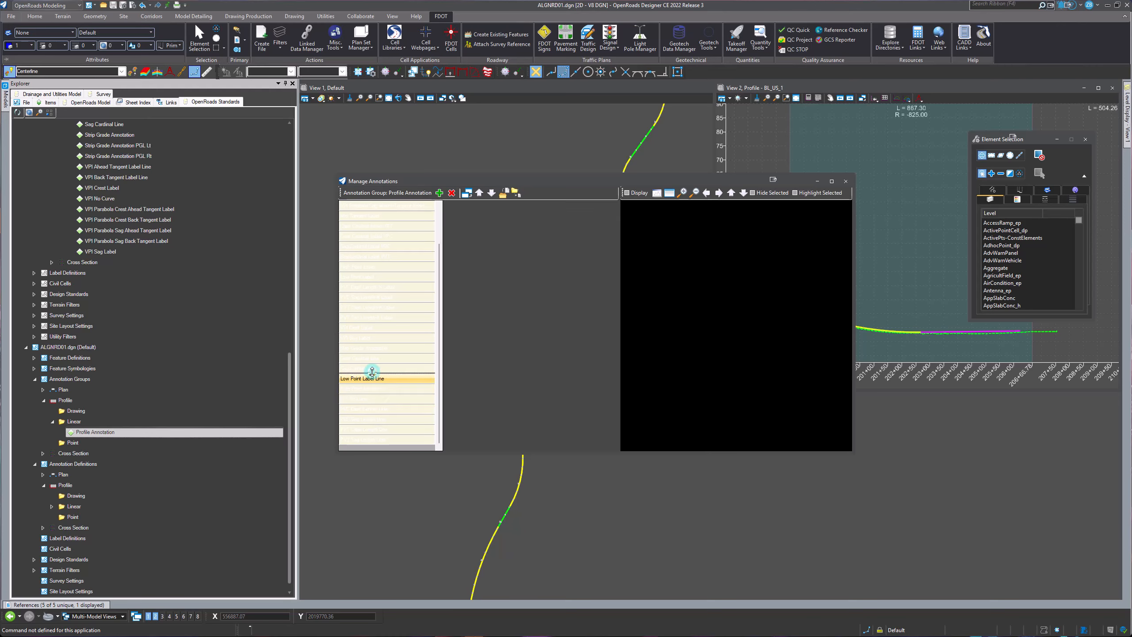
Remove Strip Grade Annotation from the Profile Annotation group and close the annotation manager
left_click(387, 349)
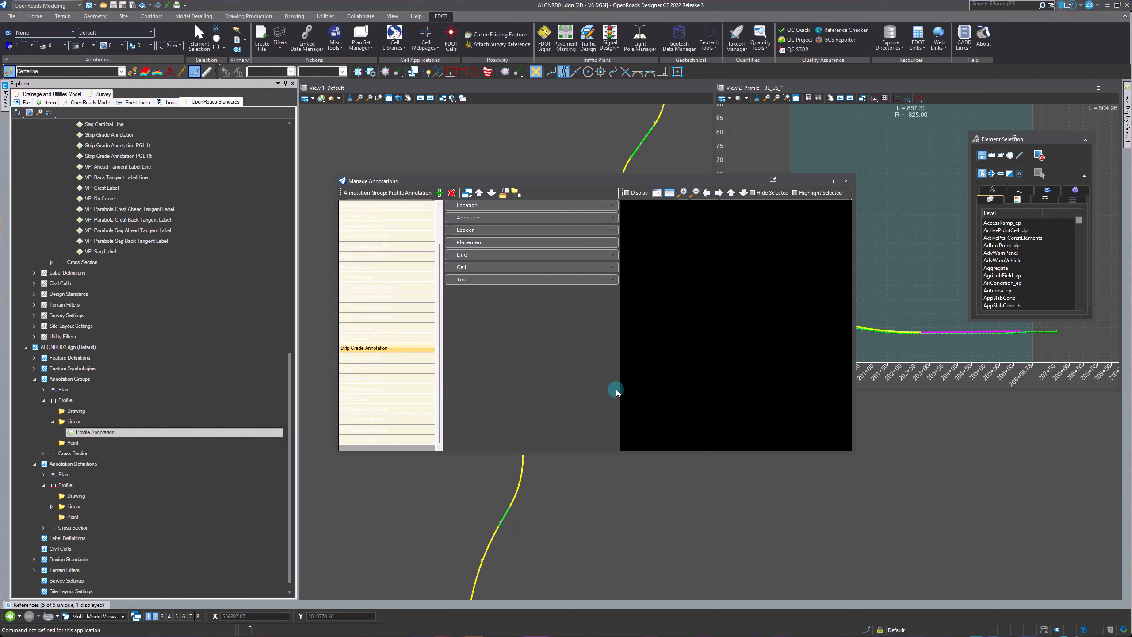
left_click(452, 193)
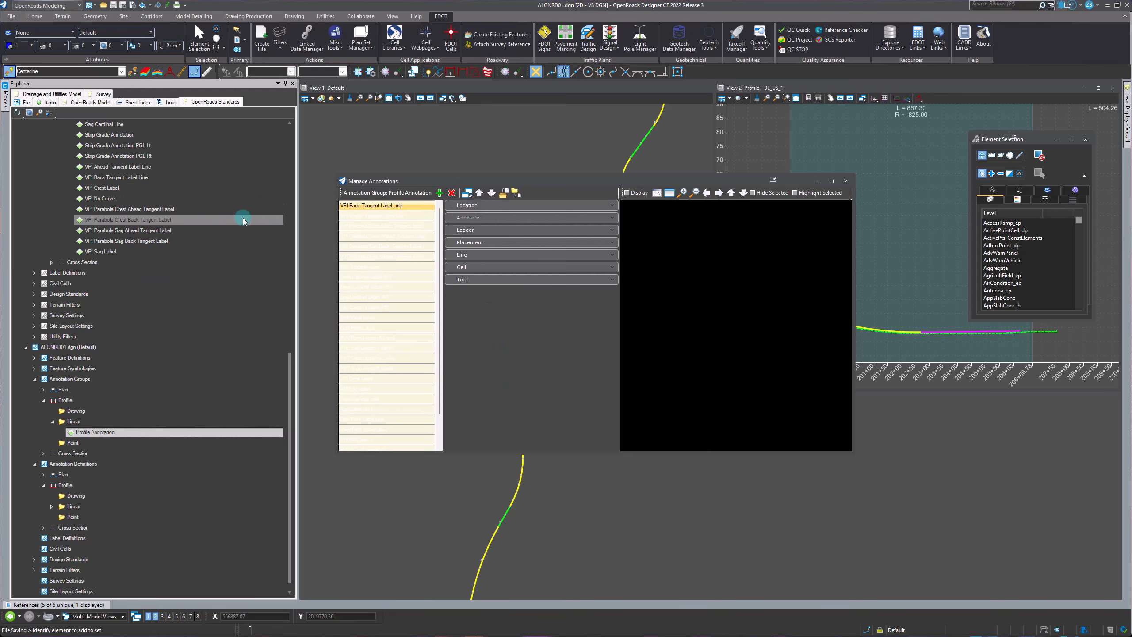
left_click(846, 182)
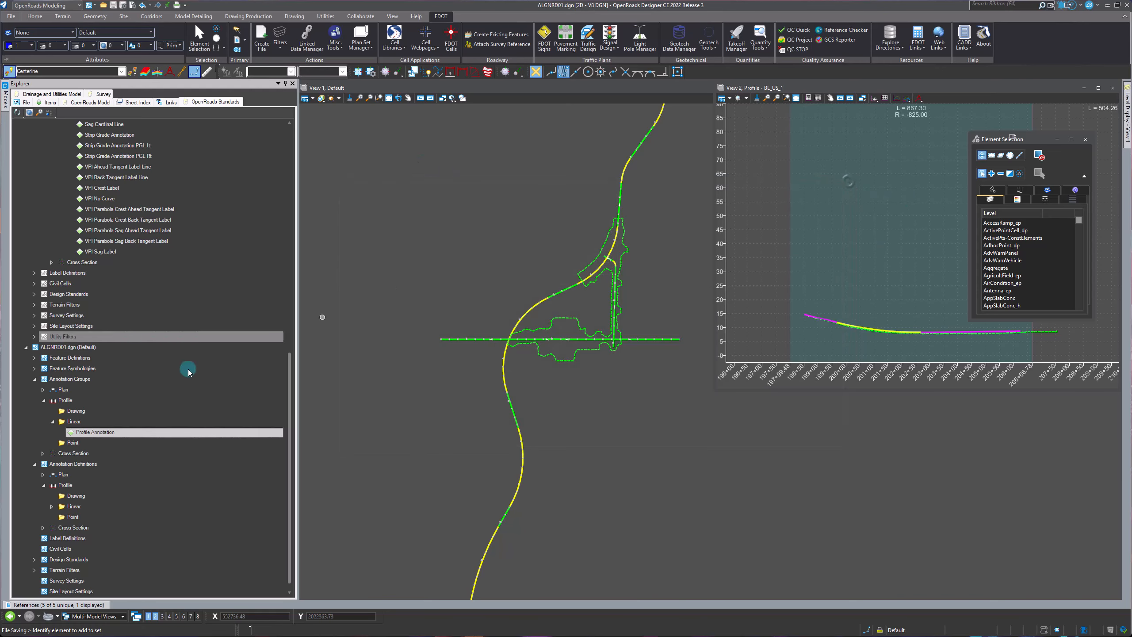
Expand the linear profile annotation definitions of ALGNRD01.dgn and examine the copied entries
scroll(177, 455, "down", 1)
left_click(52, 495)
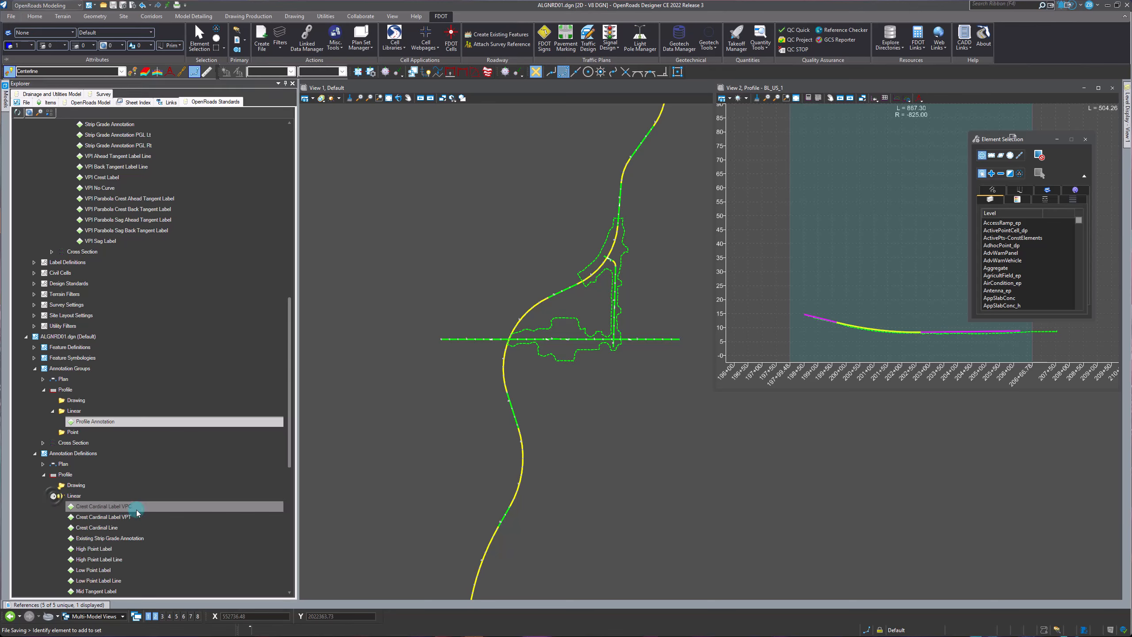
scroll(152, 517, "down", 1)
scroll(156, 518, "down", 3)
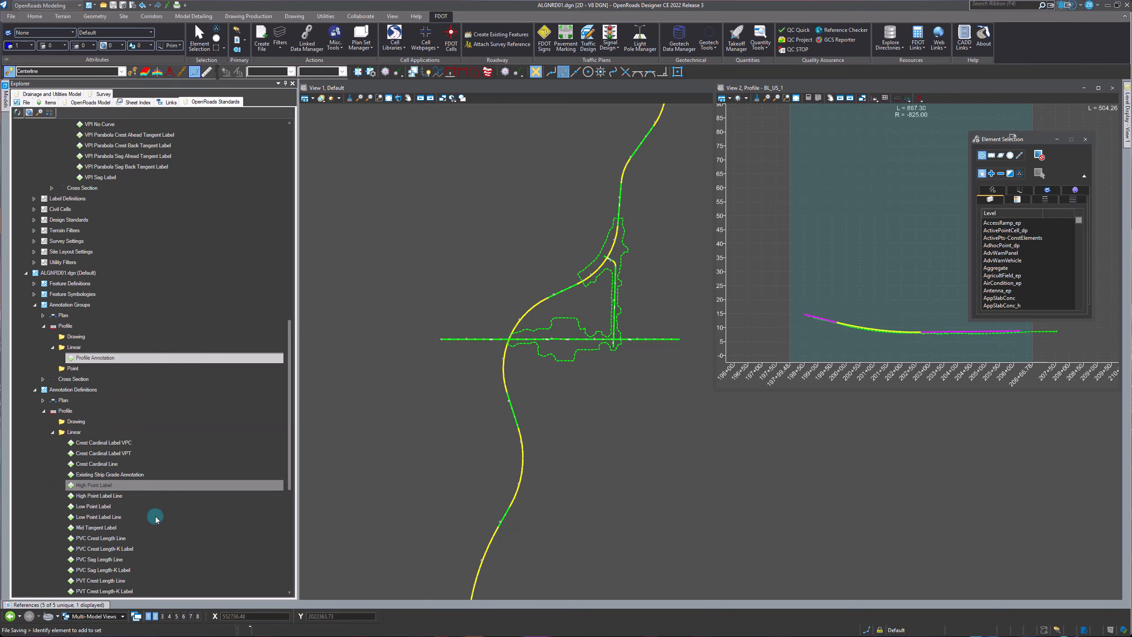
scroll(164, 518, "down", 1)
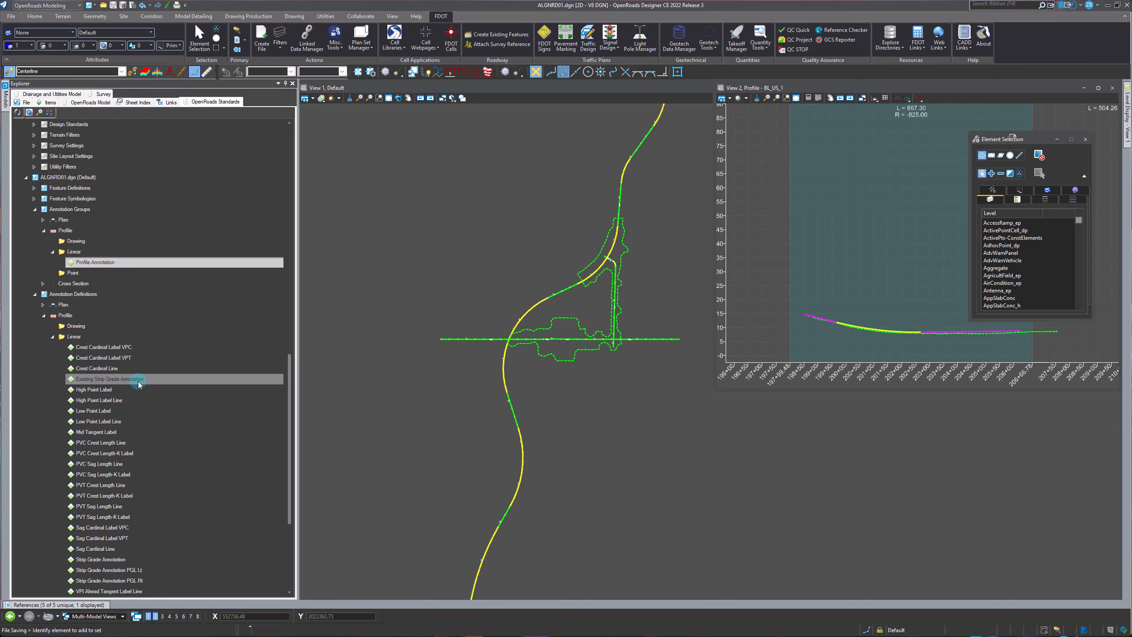
left_click(598, 353)
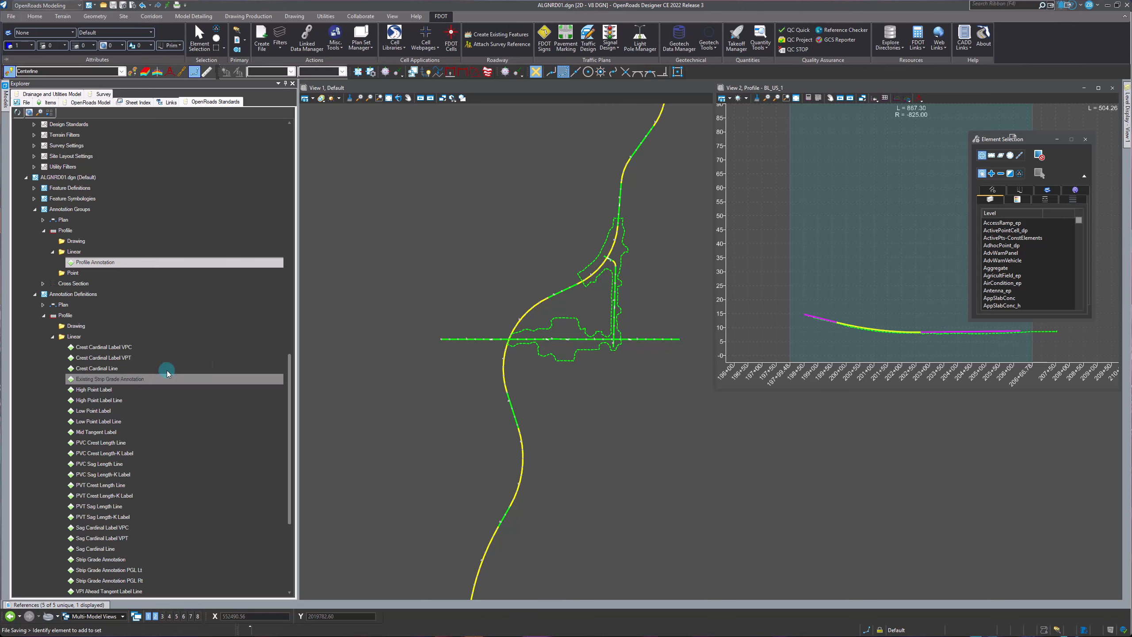
left_click(574, 319)
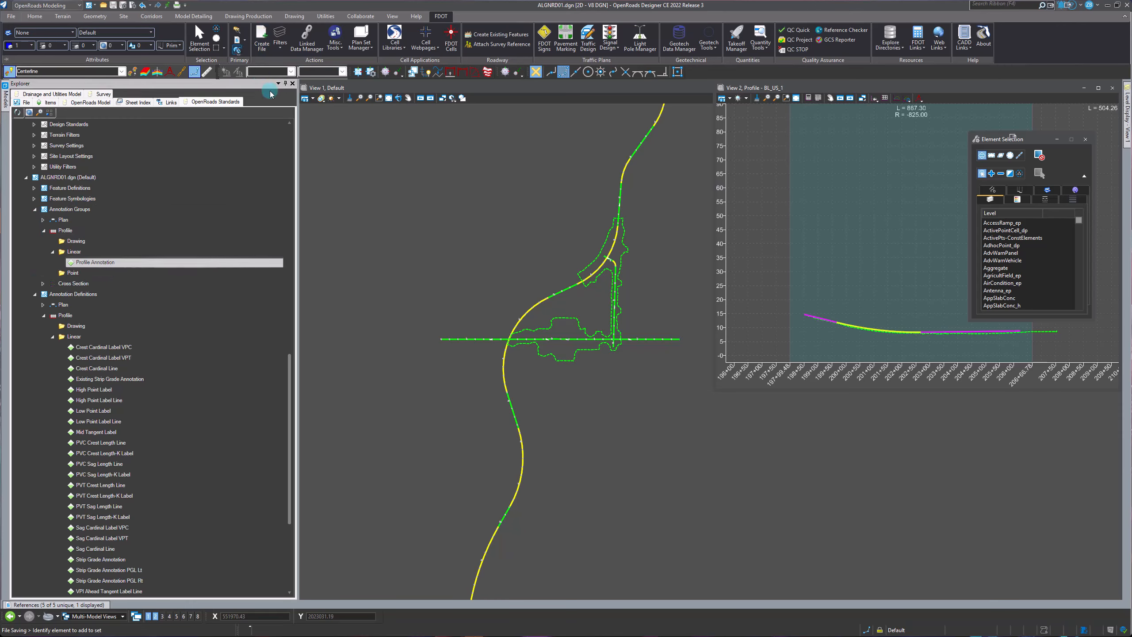
Show the properties of the selected Profile Annotation group and move the Element Selection window clear of them
left_click(238, 50)
left_click(999, 174)
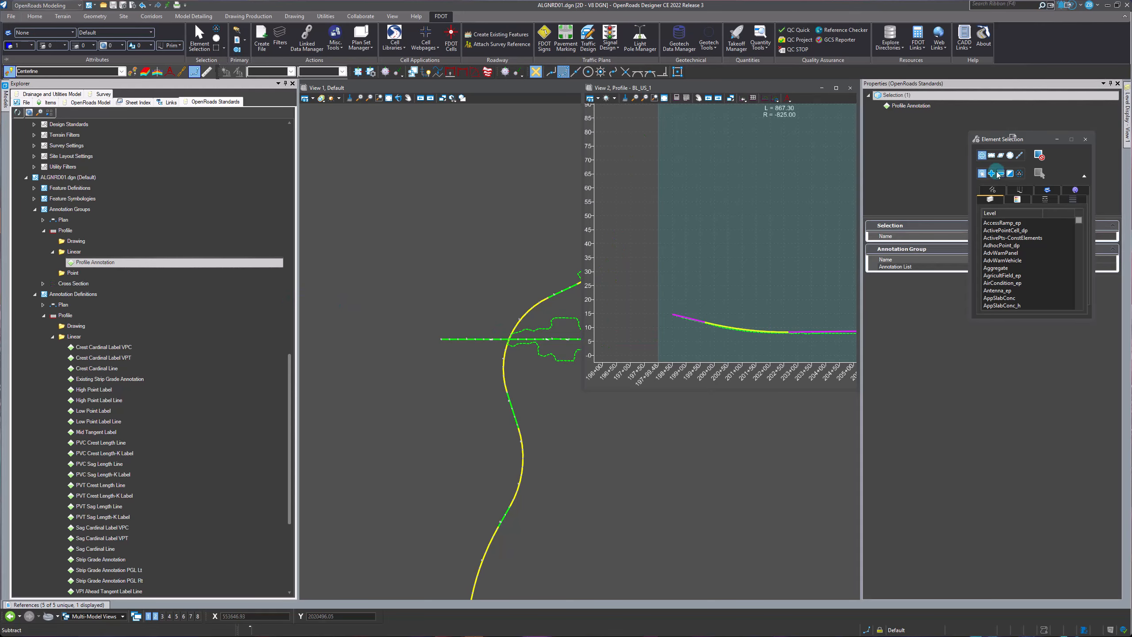
left_click_drag(998, 139, 476, 129)
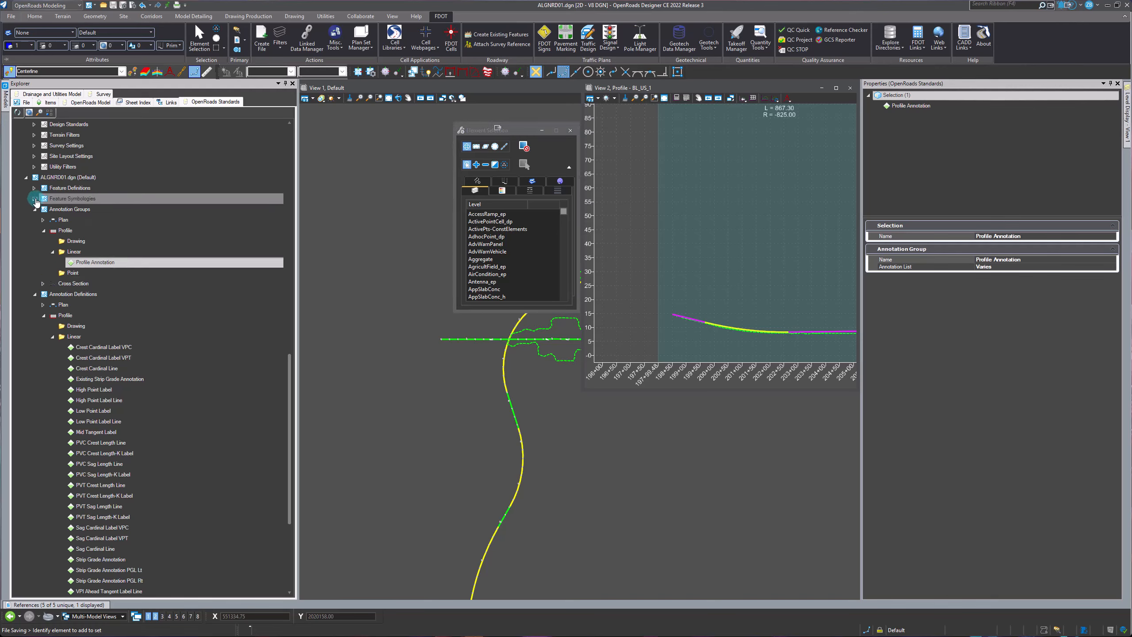
Set the annotation group of ALGNRD01.dgn's proposed roadway design Grade Line profile symbology to the linear Profile Annotation
left_click(34, 199)
left_click(43, 230)
left_click(52, 241)
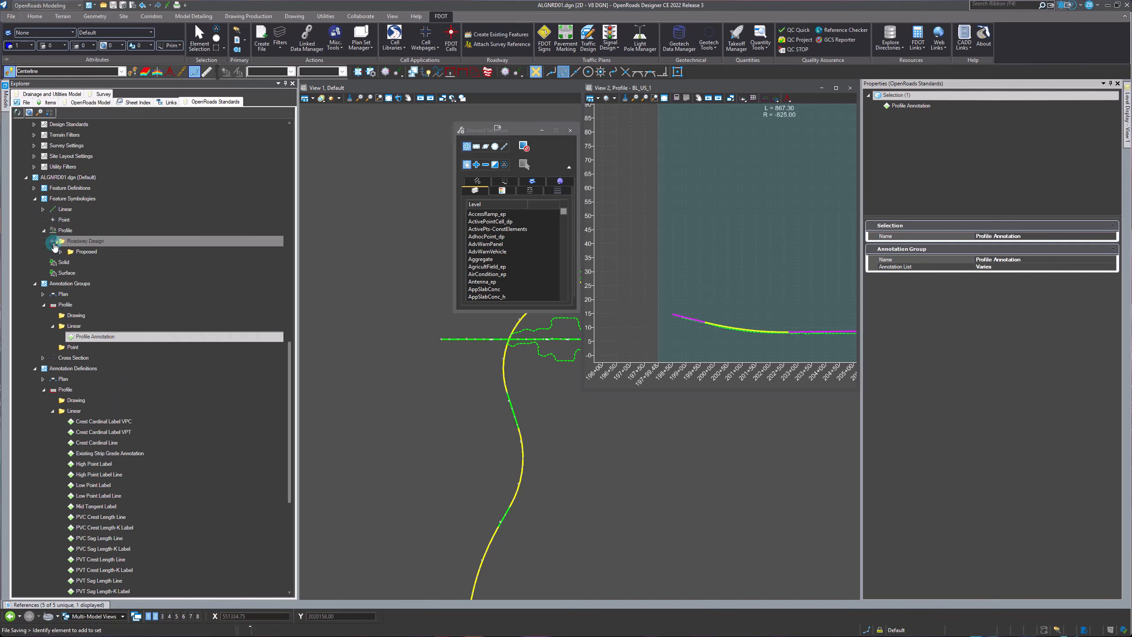
left_click(61, 252)
left_click(88, 263)
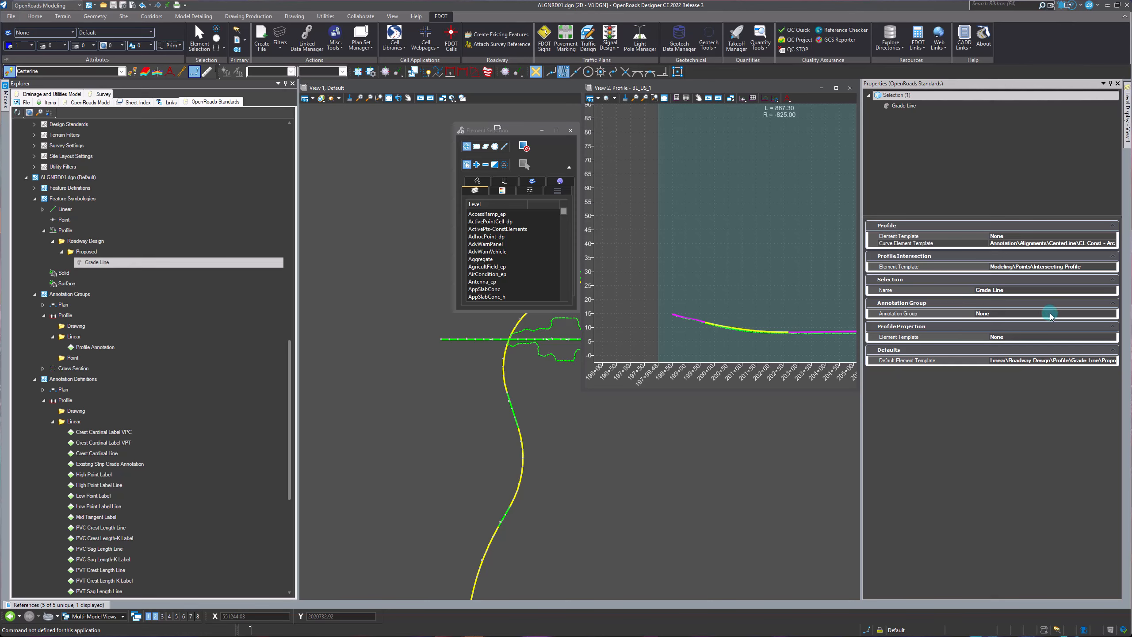
left_click(1112, 314)
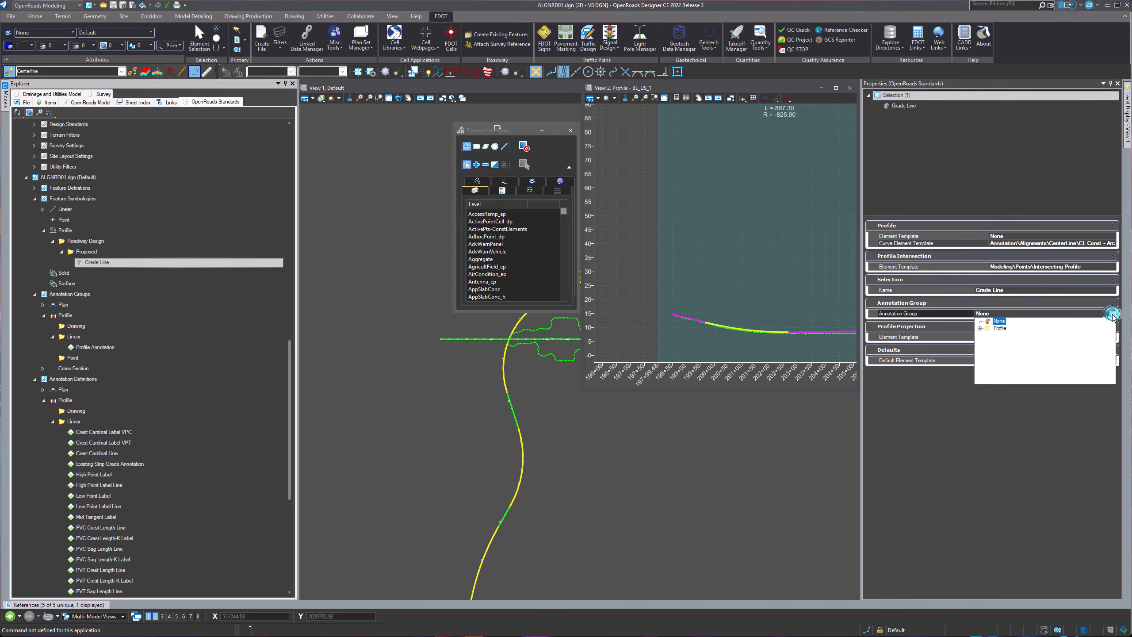
left_click(988, 335)
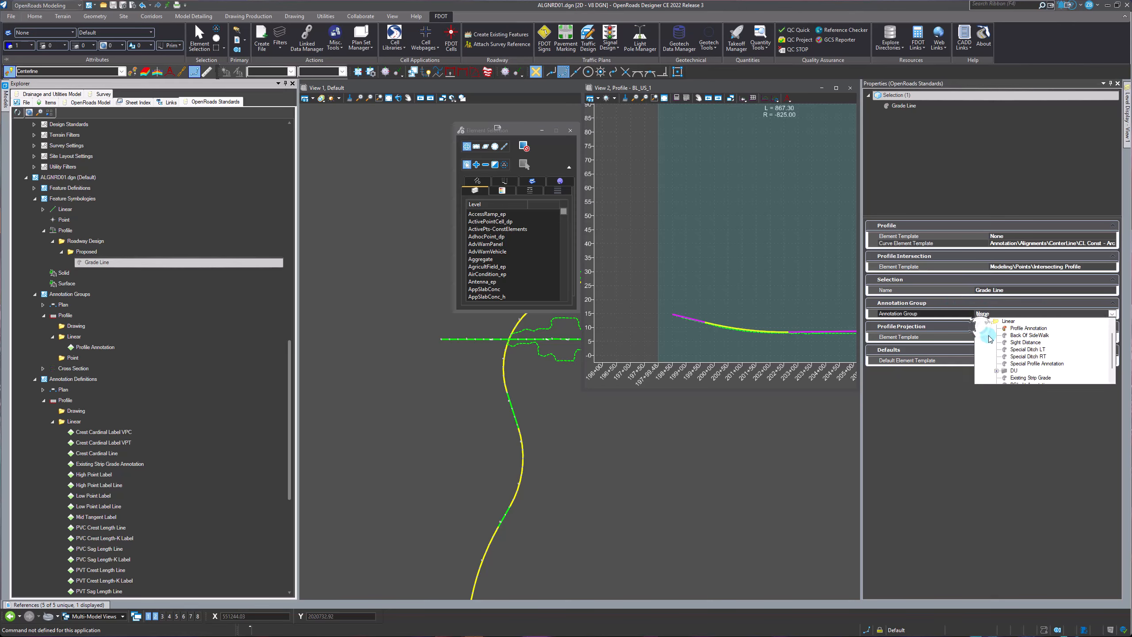
left_click(1027, 329)
left_click(978, 388)
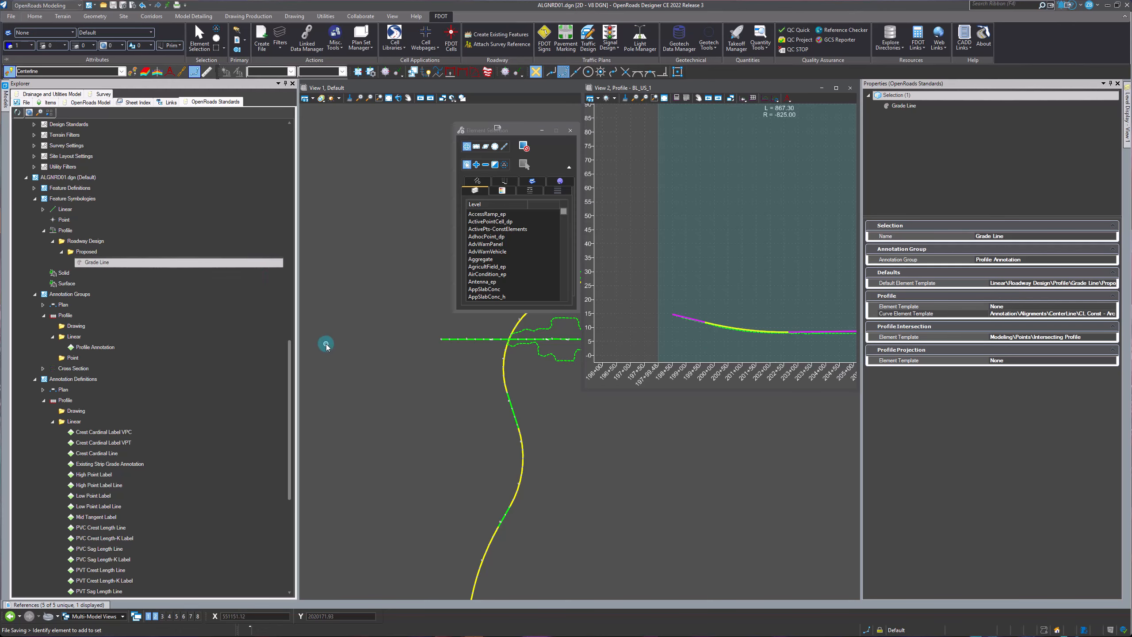
Reselect the Grade Line profile symbology and check its annotation group assignment
left_click(726, 335)
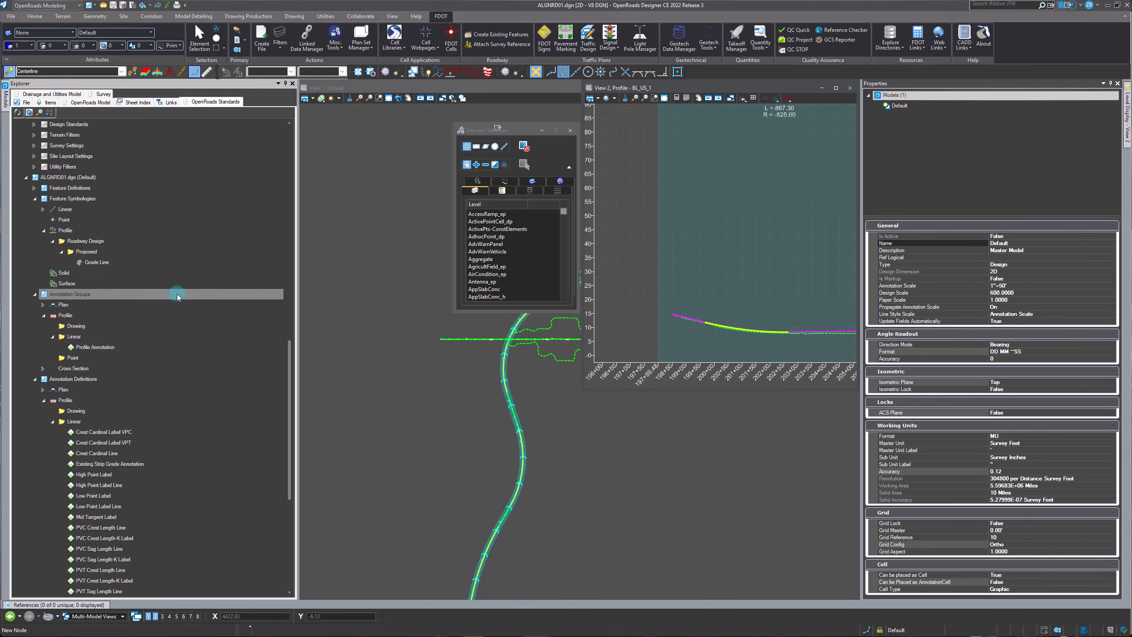
left_click(128, 262)
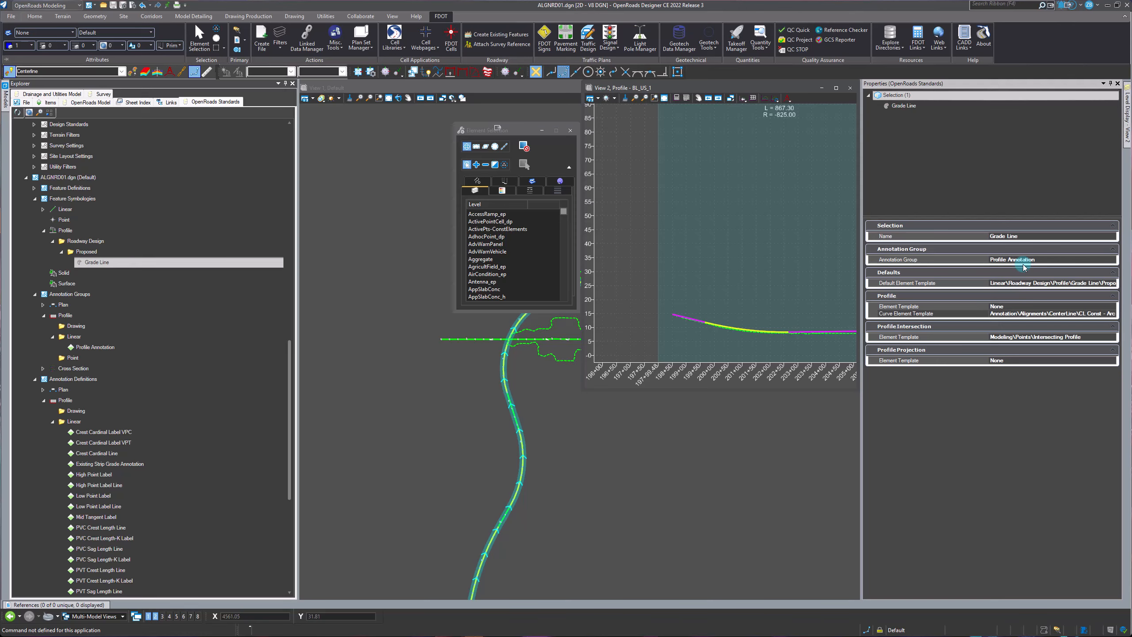
left_click(421, 192)
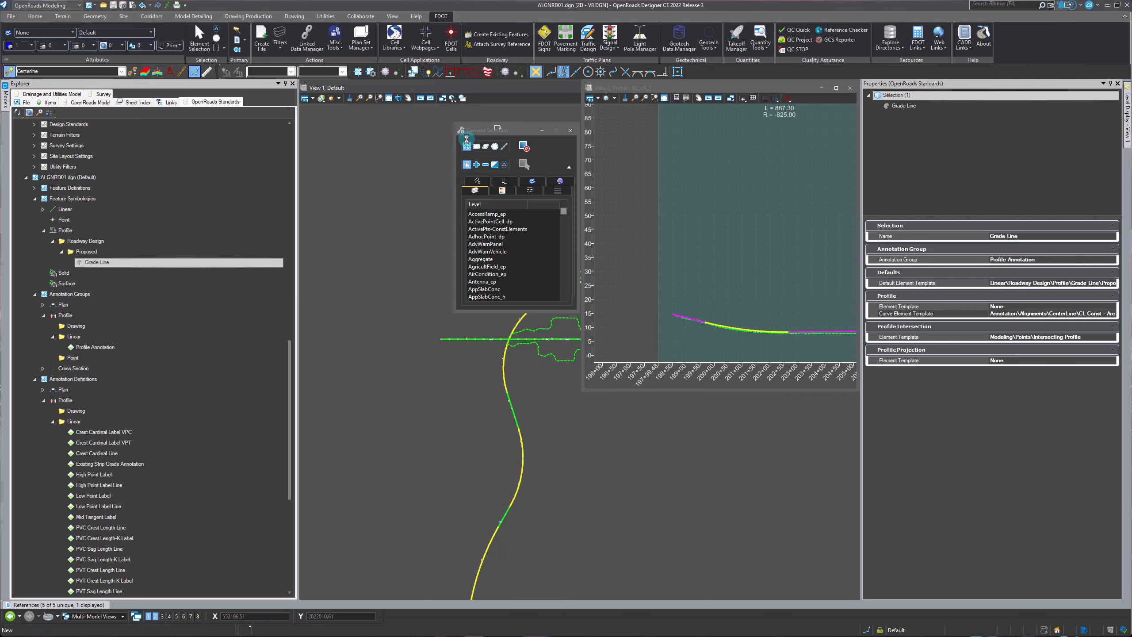
Switch to PROFRD99.dgn, move the Element Selection window off the geometry and make the plan view active
left_click_drag(473, 130, 560, 149)
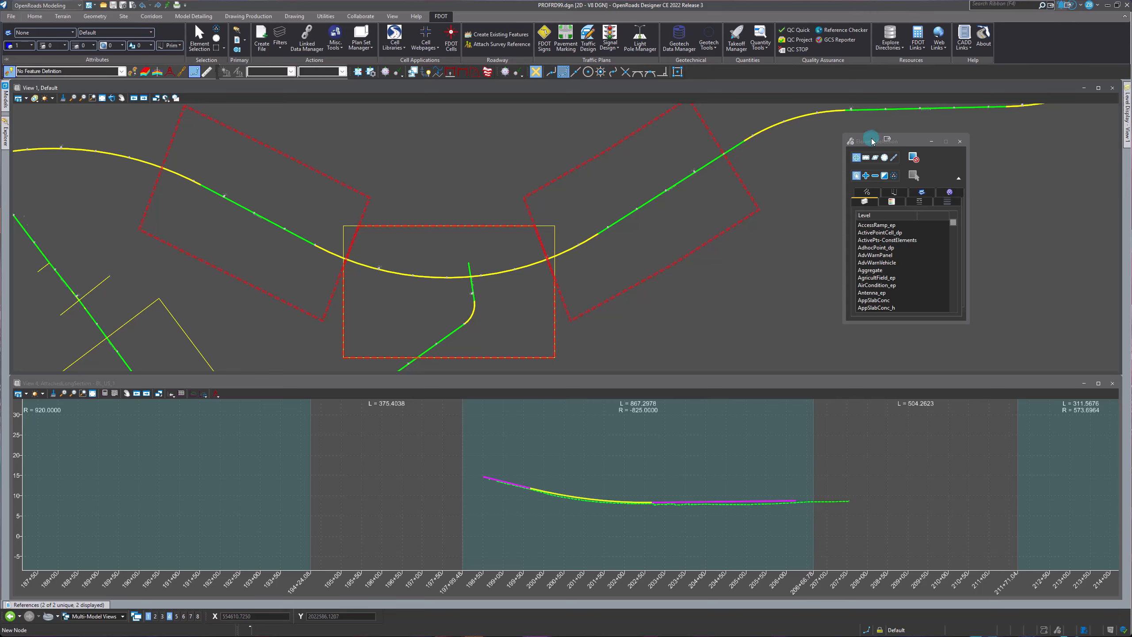
left_click_drag(865, 141, 867, 142)
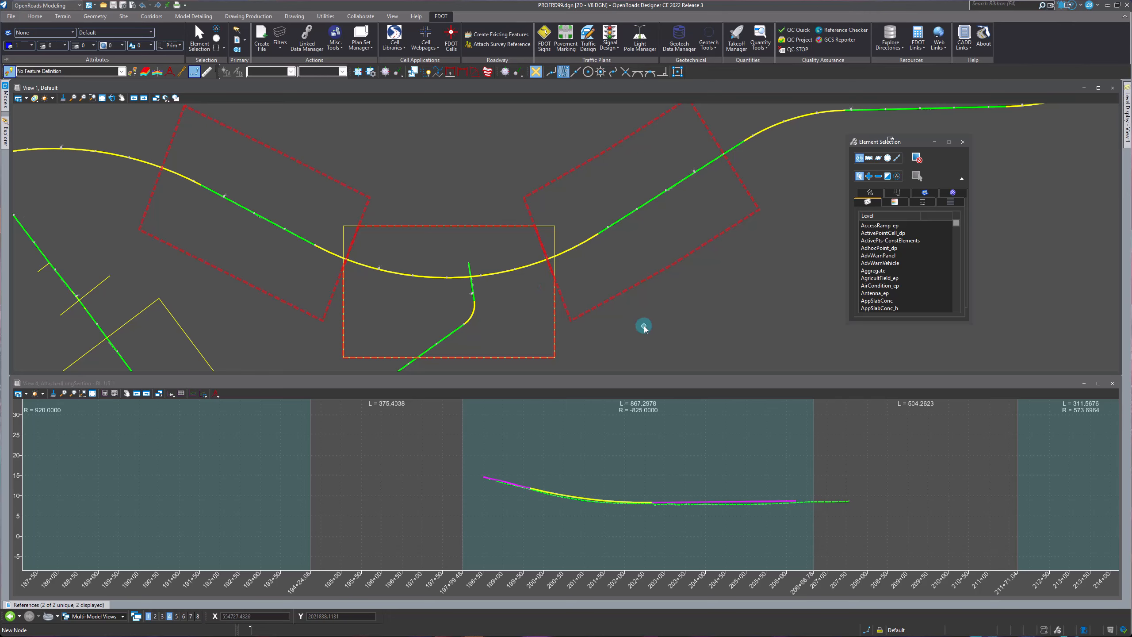
left_click(595, 467)
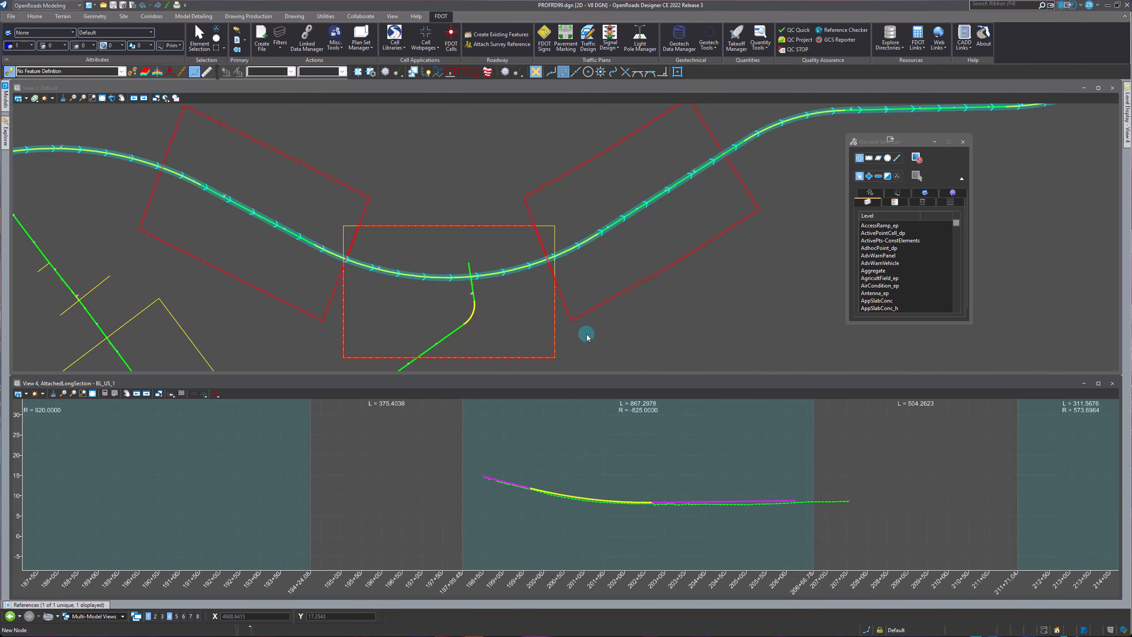
left_click(296, 325)
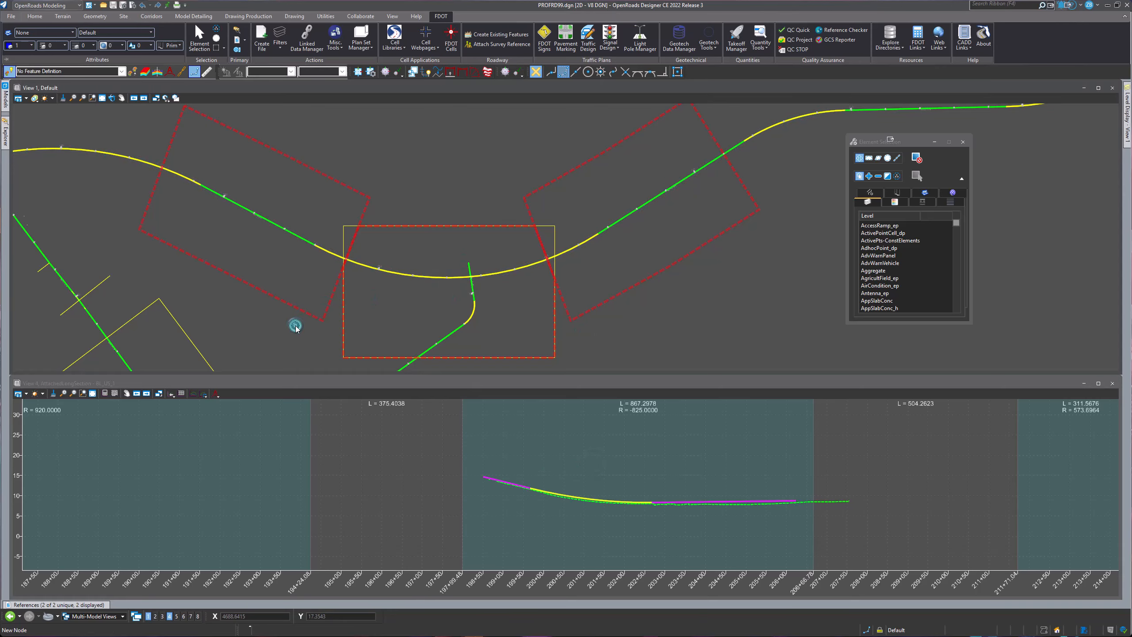
Set the transparency of the PLANRD99_Test.dgn reference to 50 and check the alignment stationing in the plan view
left_click(95, 606)
left_click(235, 466)
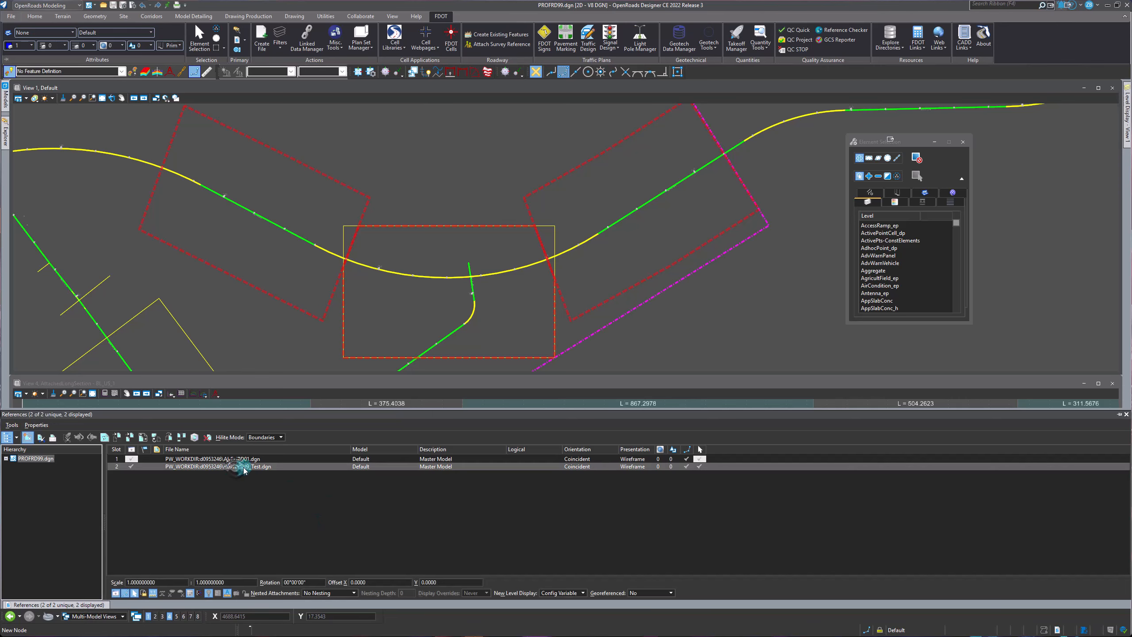
left_click(671, 467)
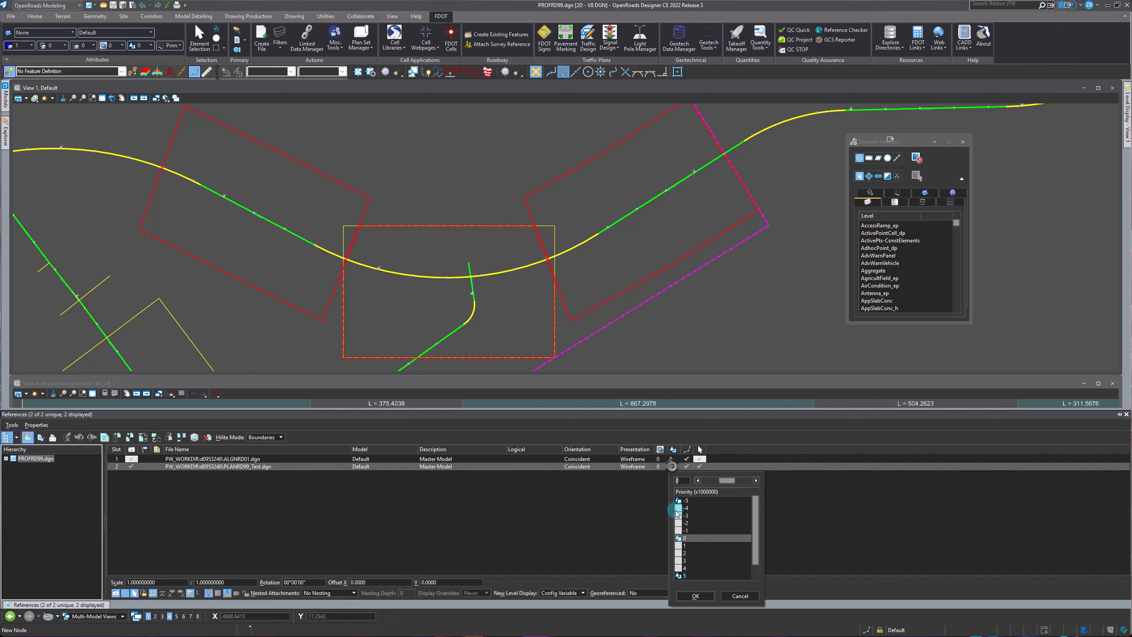
left_click(659, 467)
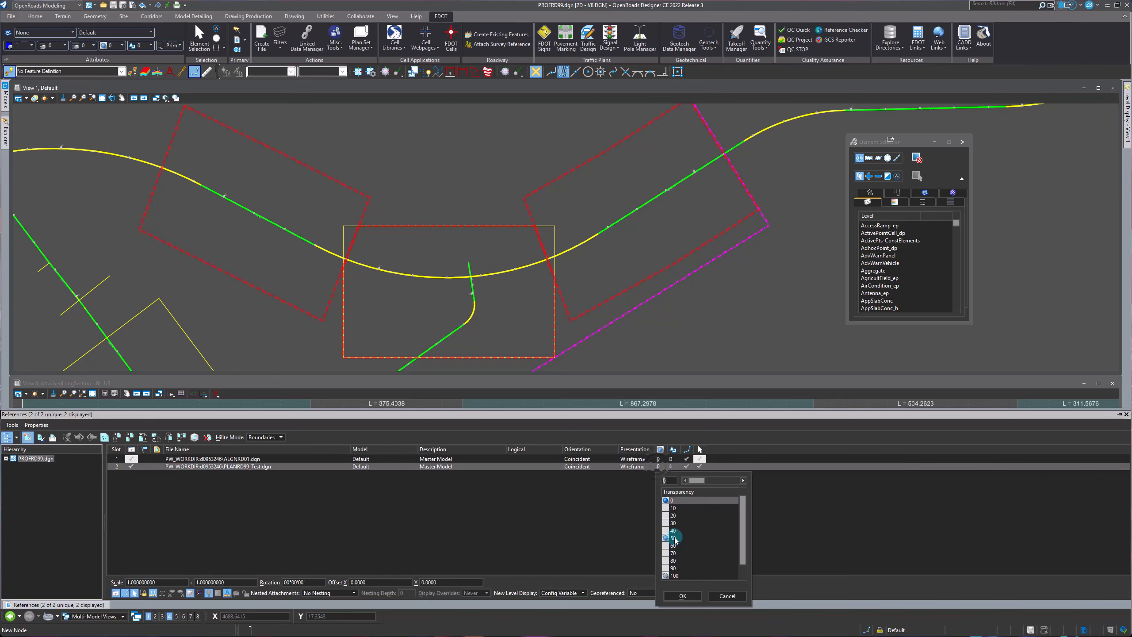
left_click(675, 538)
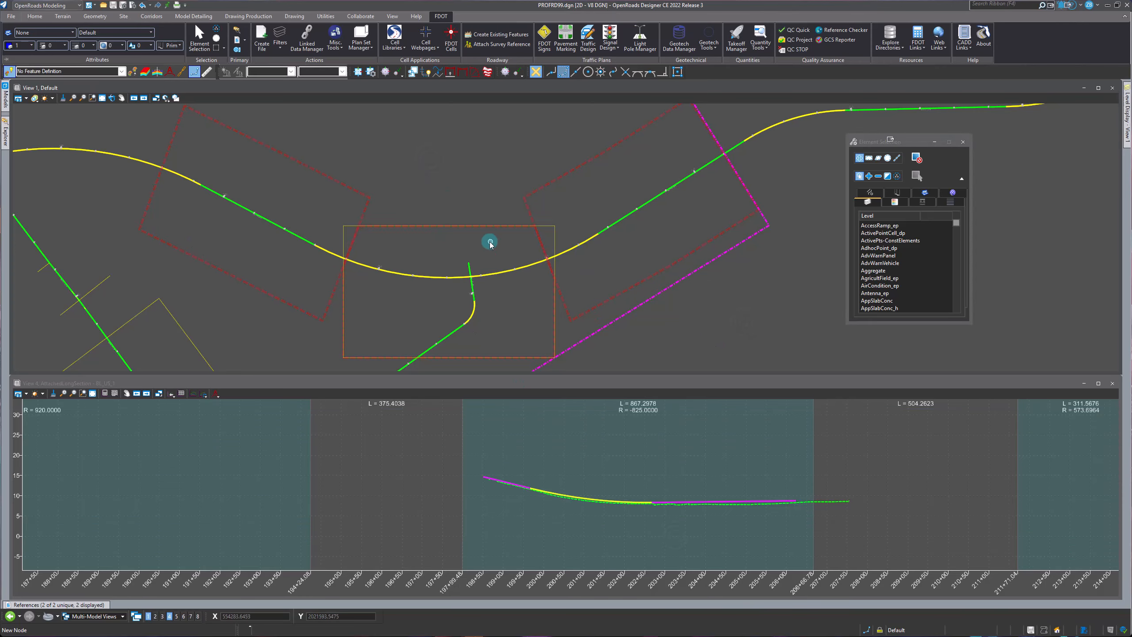
scroll(552, 281, "down", 1)
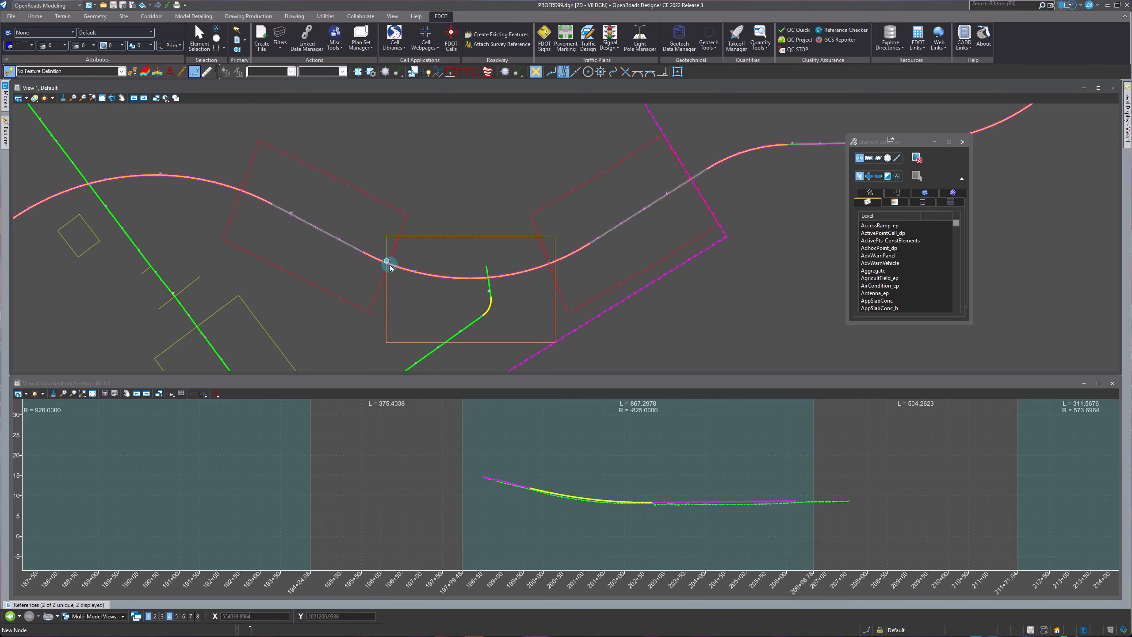
scroll(254, 213, "up", 6)
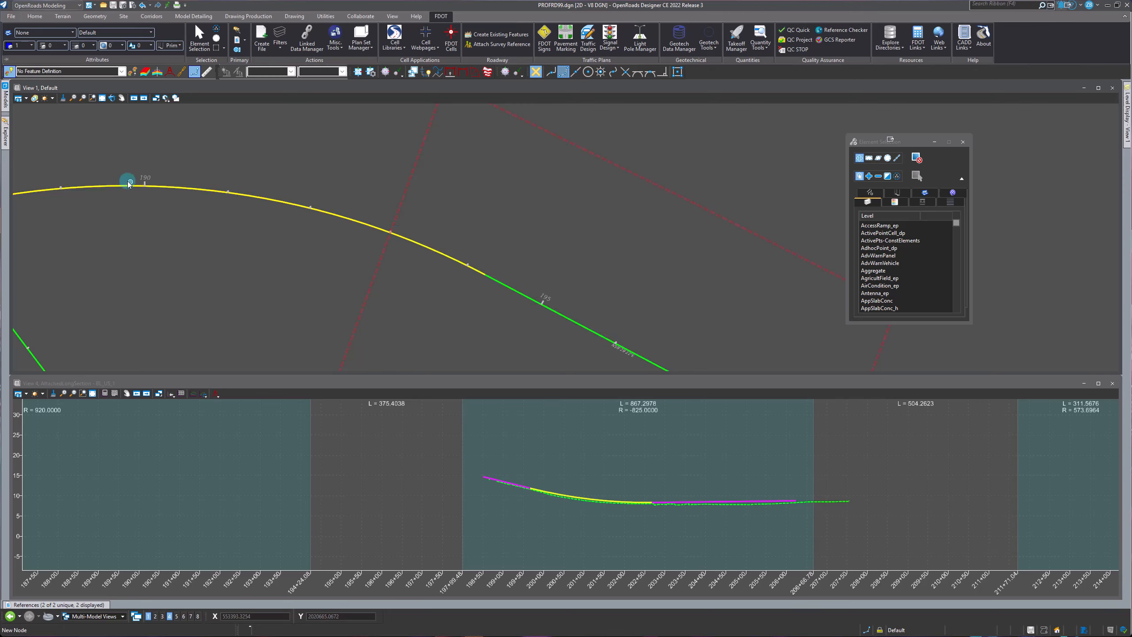
In the Explorer's standards libraries, expand CONSOR_Main.dgnlib's annotation groups to the profile drawing grid groups and locate Profile Grid 40_4 Scale
left_click(6, 134)
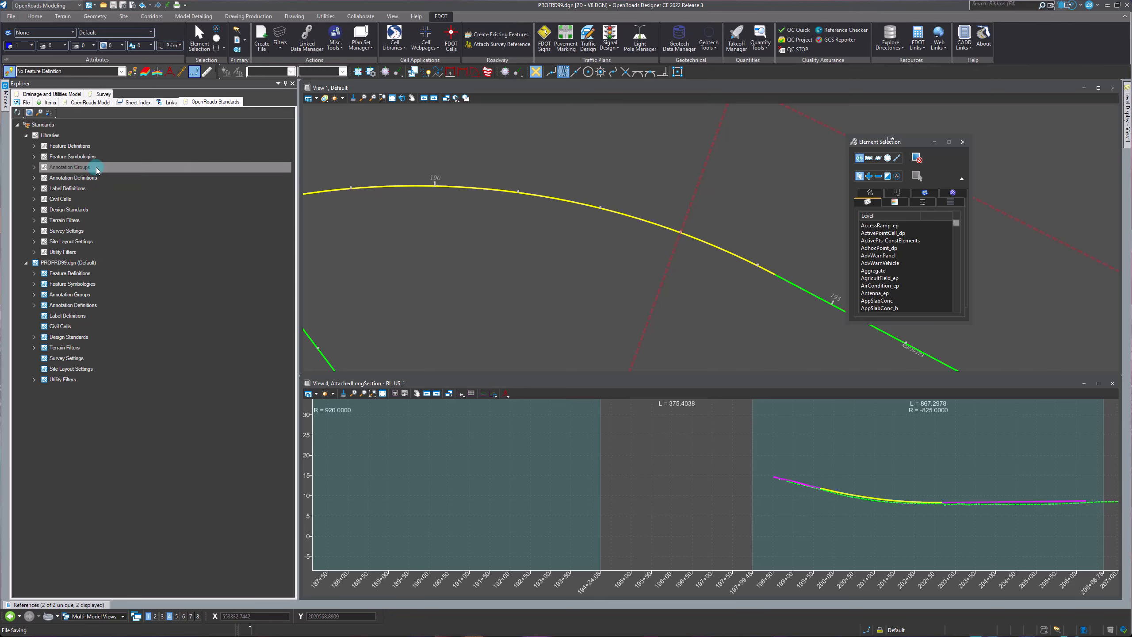
left_click(34, 178)
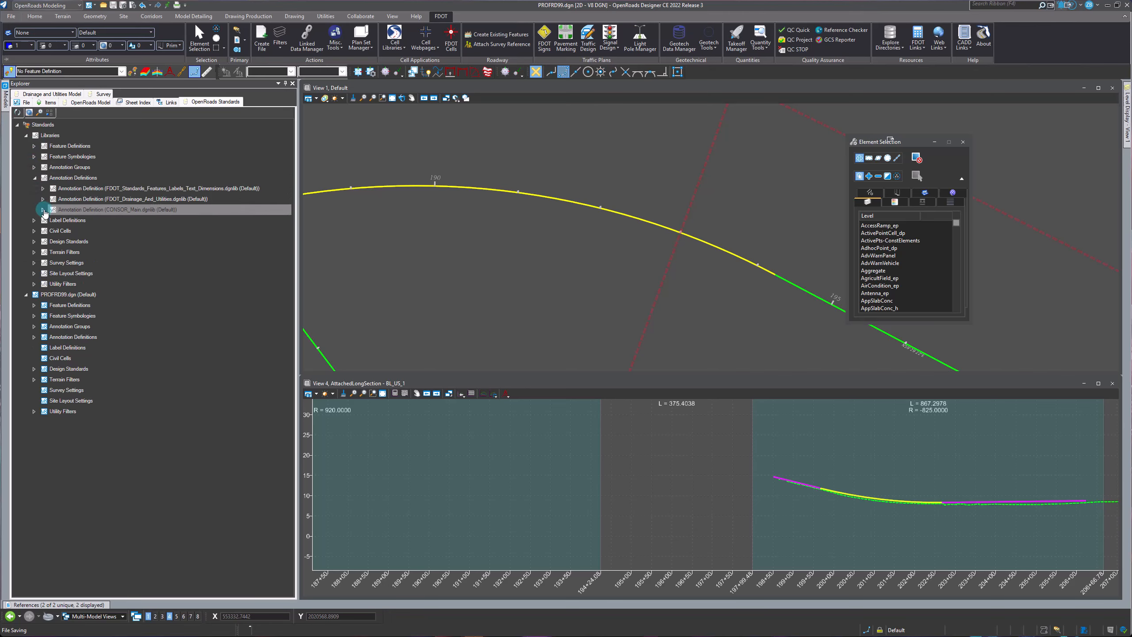
left_click(34, 167)
left_click(43, 199)
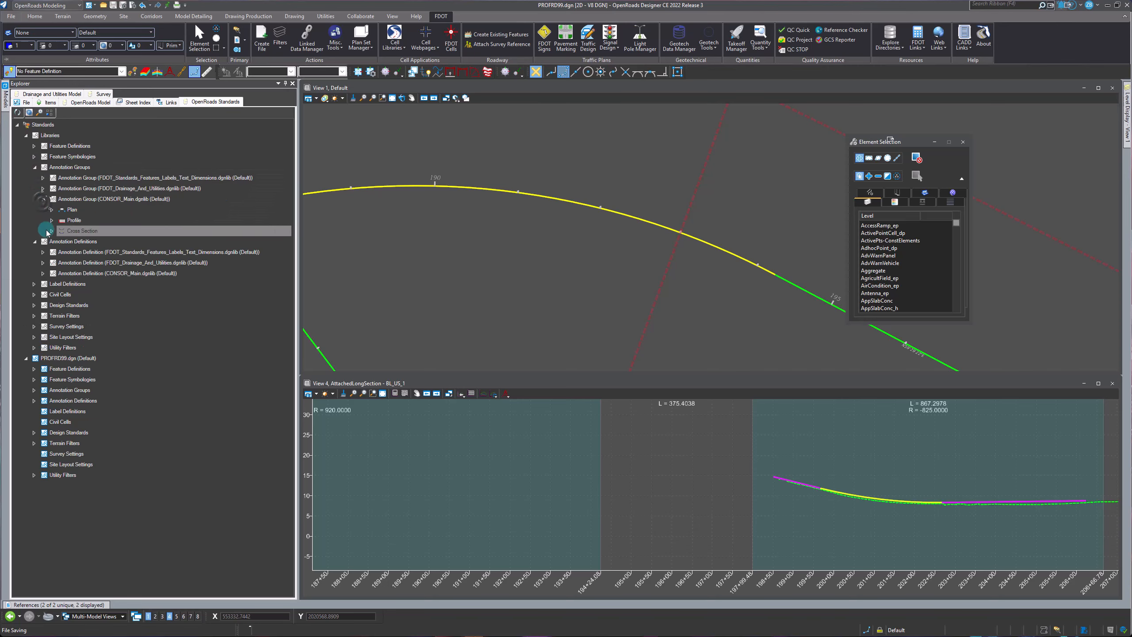
left_click(52, 221)
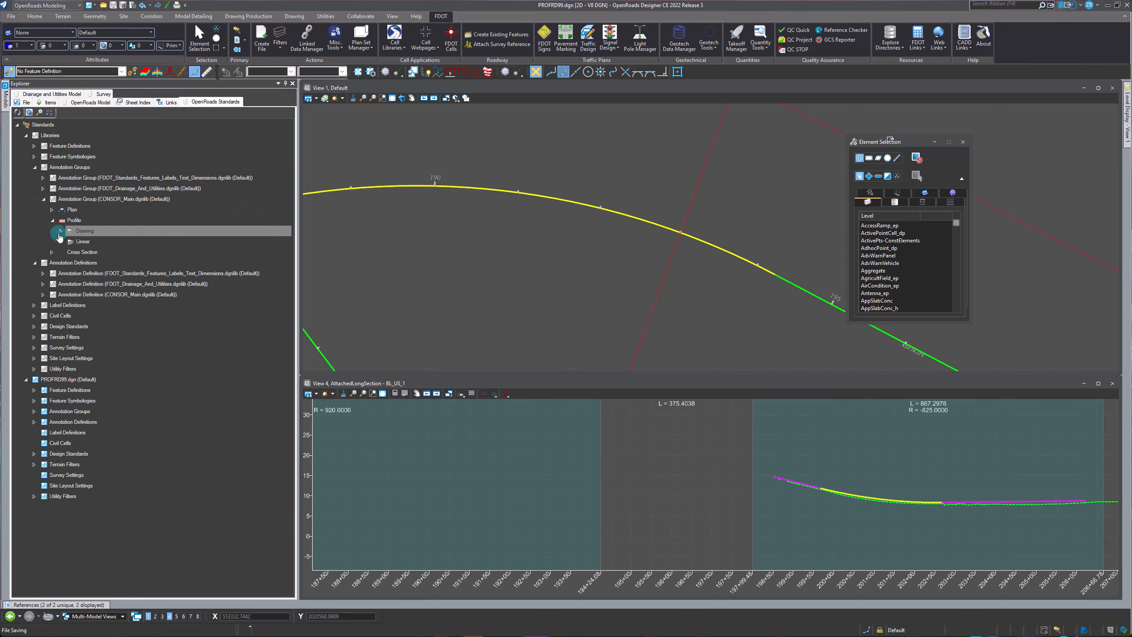
left_click(61, 231)
left_click(115, 253)
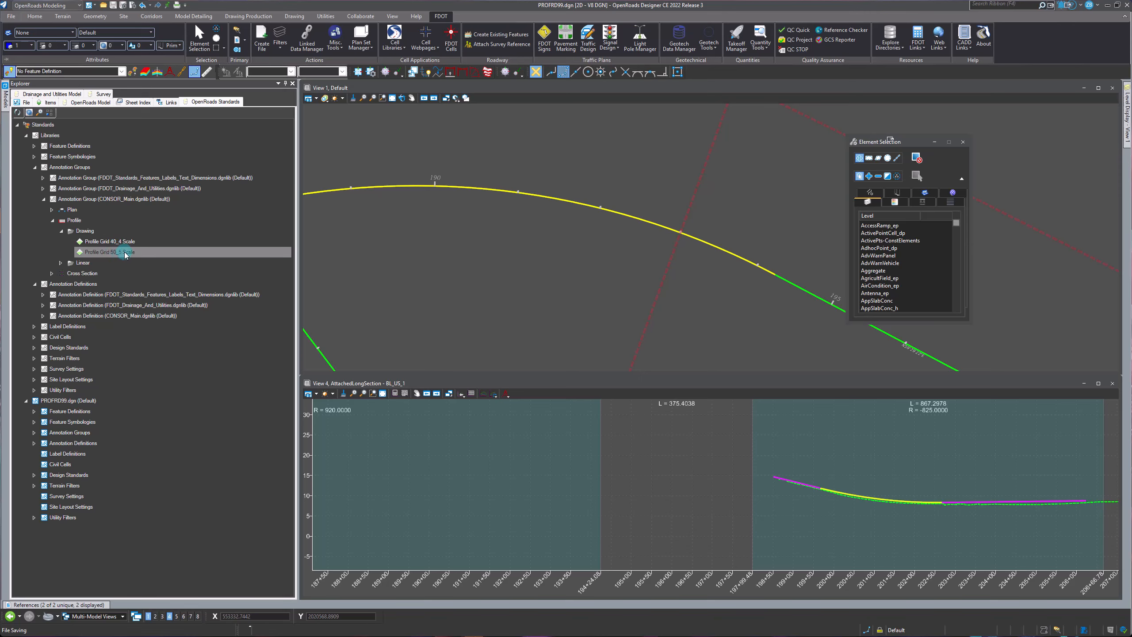
left_click(132, 242)
left_click(134, 252)
left_click(134, 244)
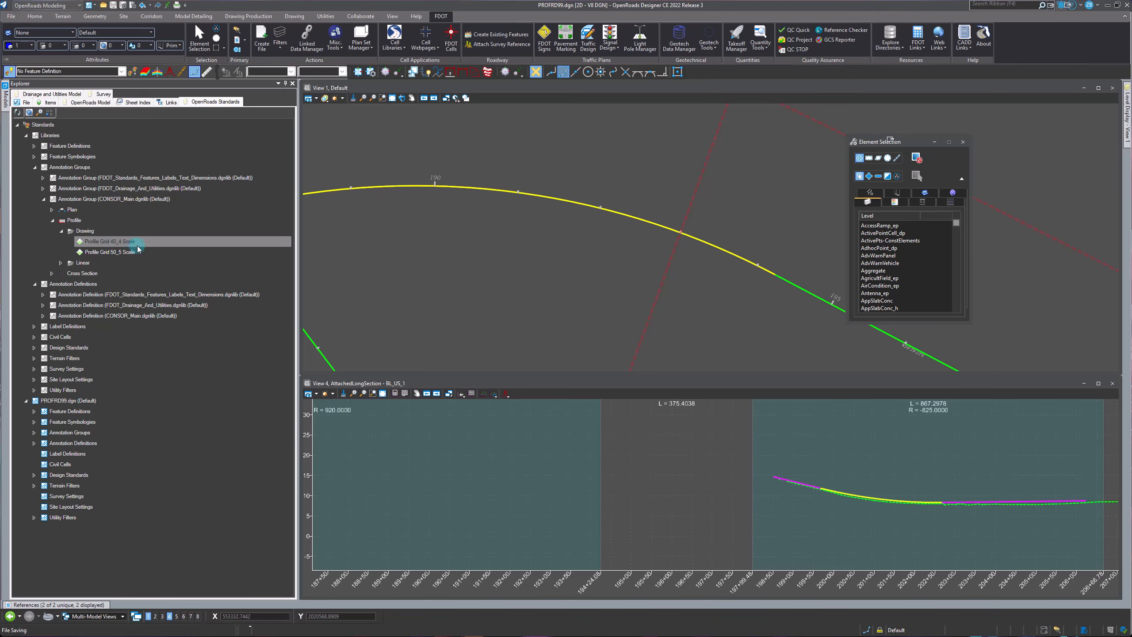
Copy the Profile Grid 40_4 Scale and Profile Grid 40_4 Scale_STA annotation definitions from CONSOR_Main.dgnlib's profile drawing definitions
left_click(43, 315)
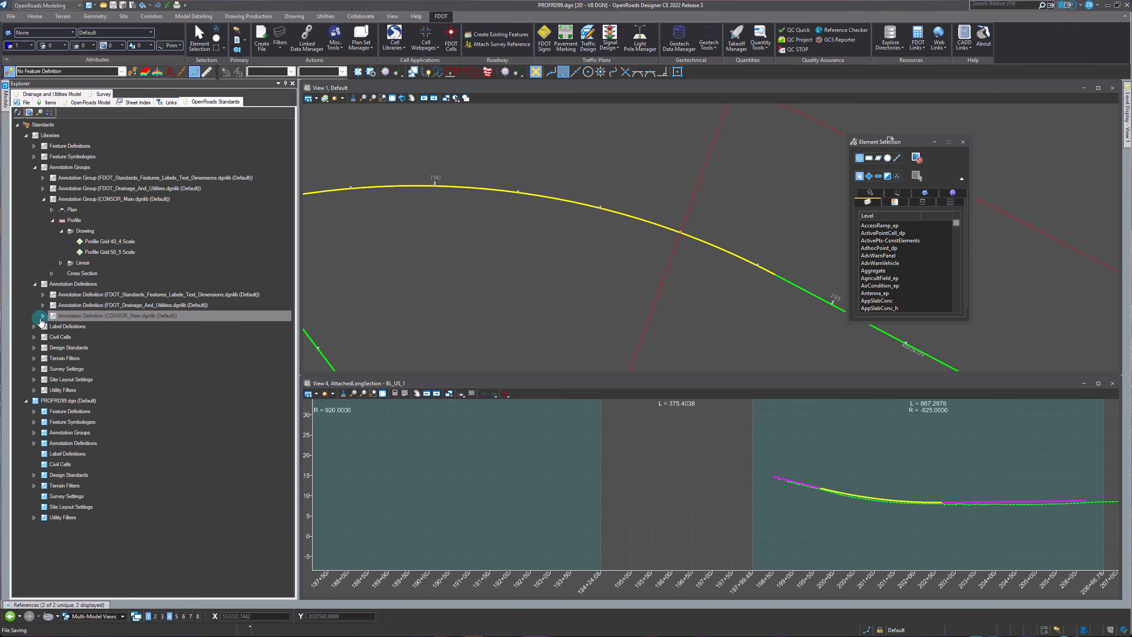
left_click(53, 338)
left_click(53, 337)
left_click(63, 349)
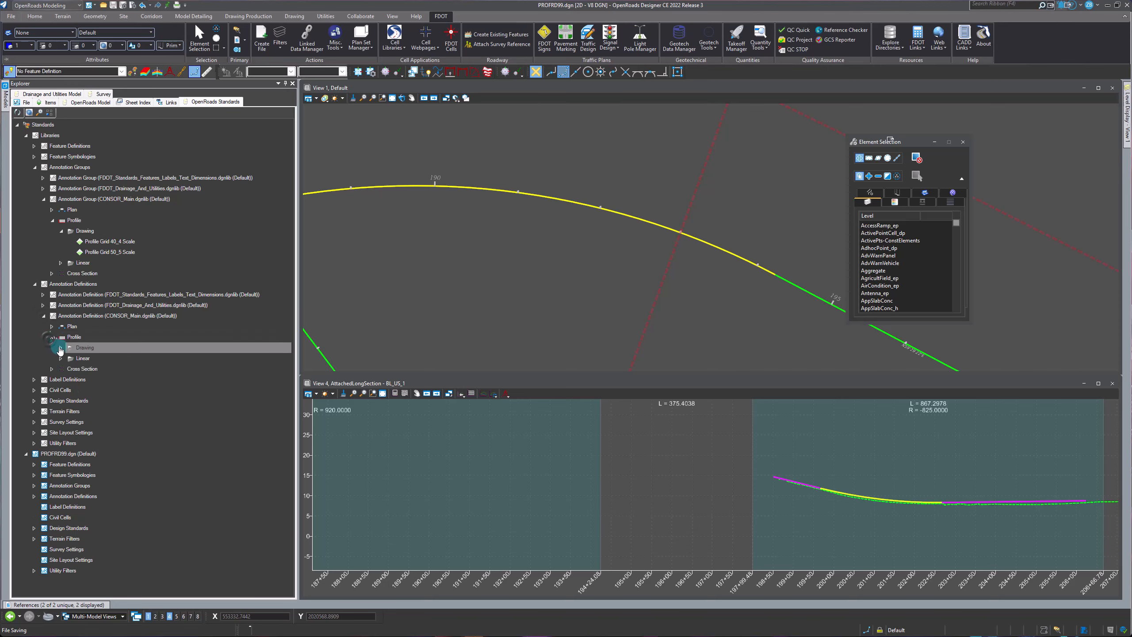
left_click(61, 350)
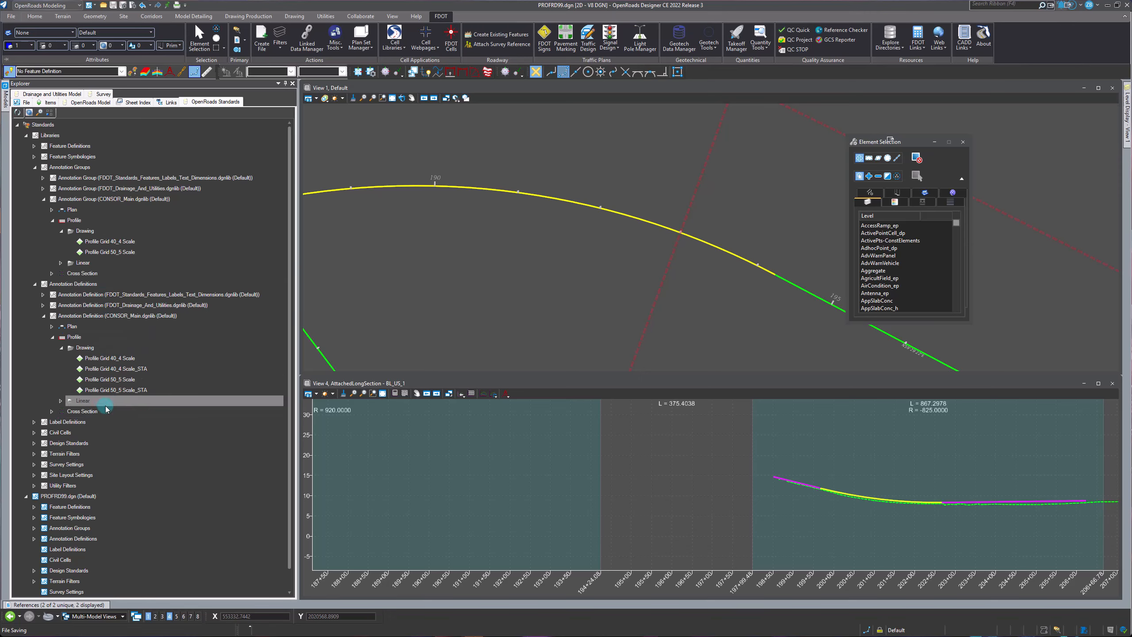
double_click(118, 362)
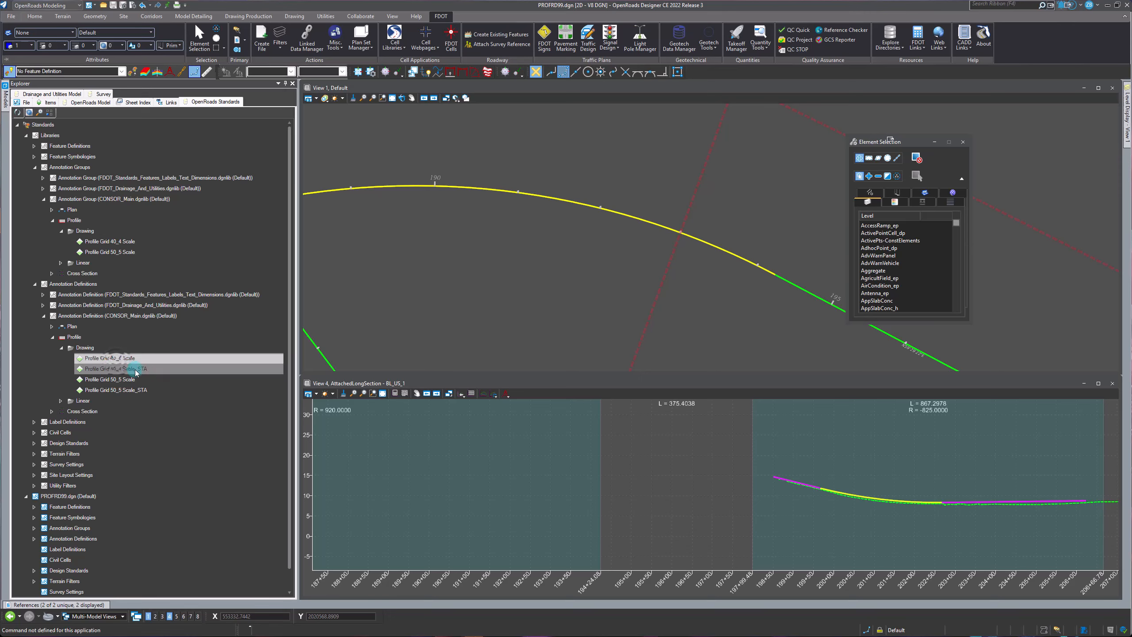
left_click(112, 369)
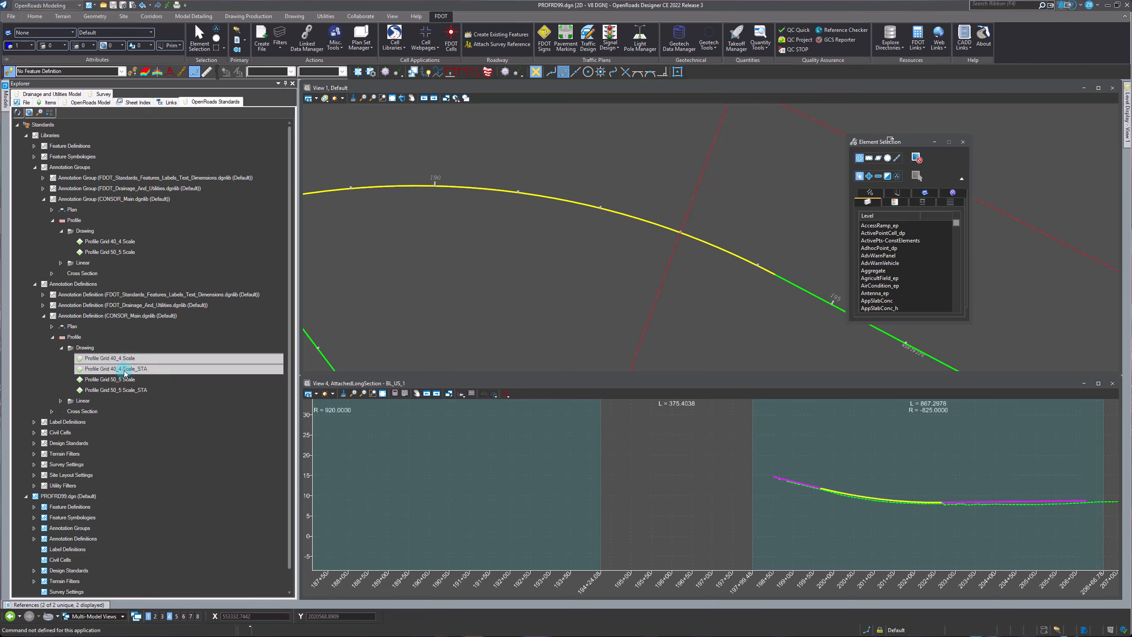
scroll(125, 372, "down", 1)
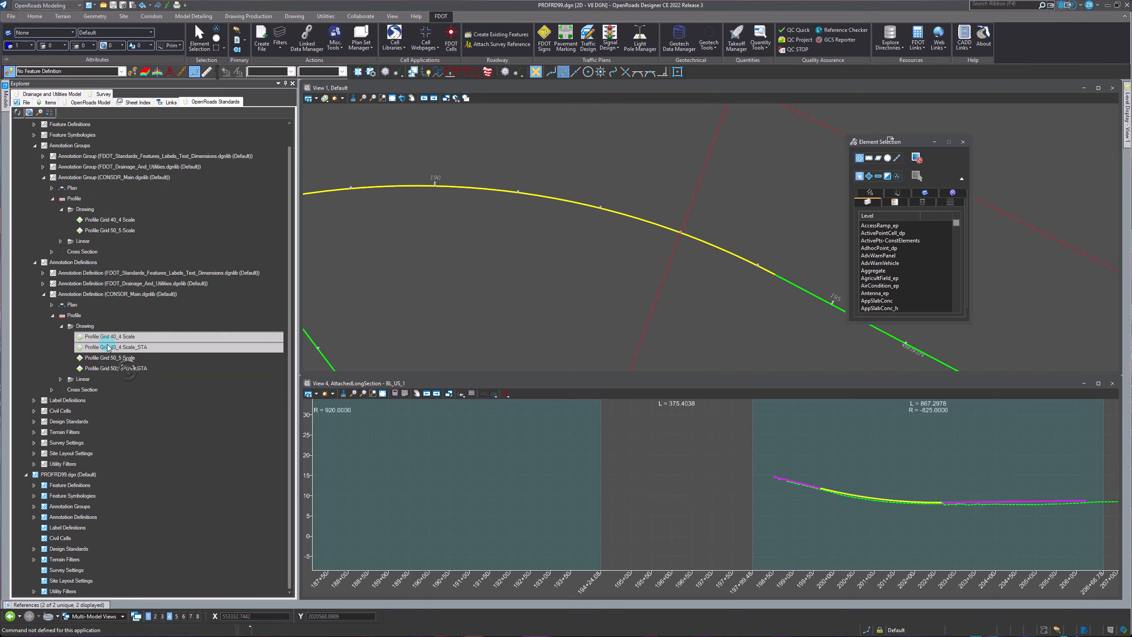
left_click(136, 360, "ctrl")
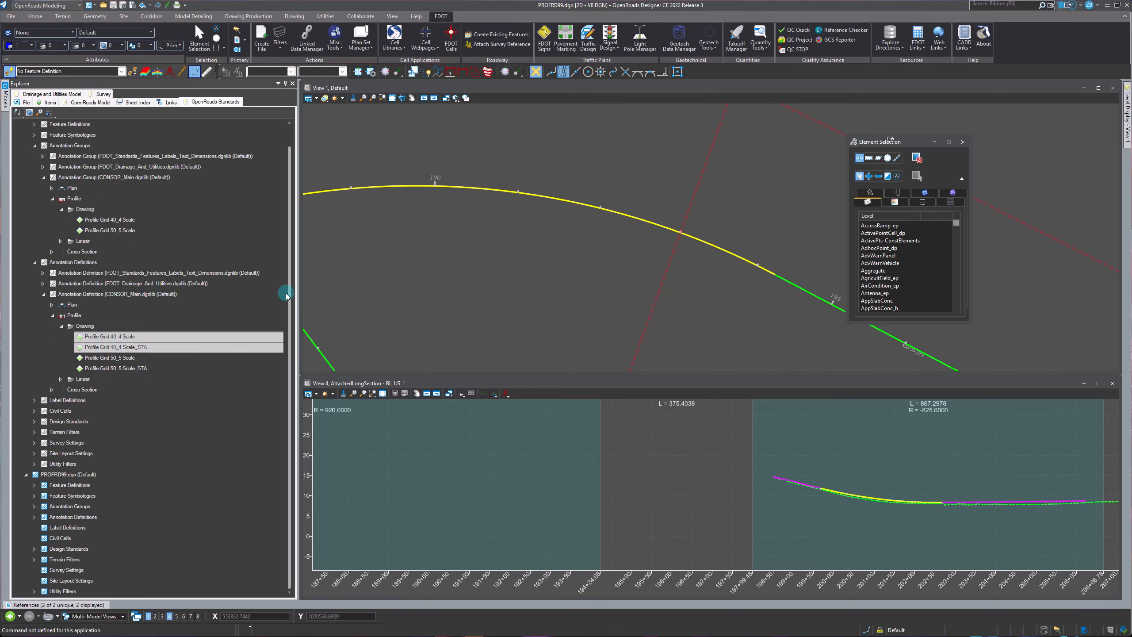
Paste the copied annotation definitions into the profile Drawing annotation definitions of PROFRD99.dgn
left_click(33, 517)
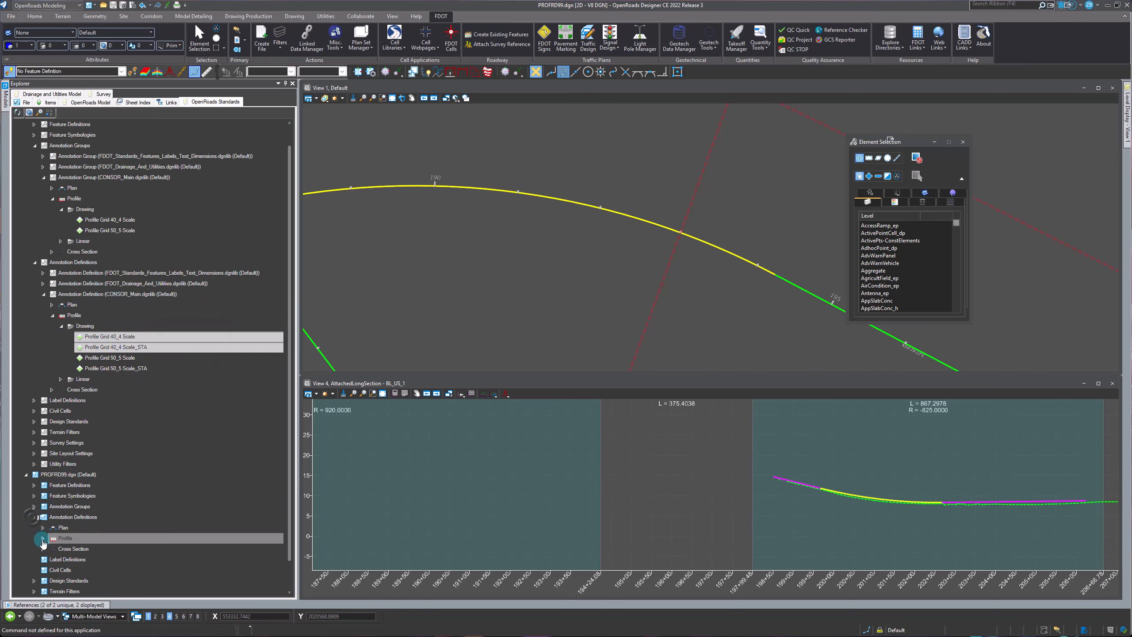
left_click(43, 538)
left_click(65, 549)
left_click(76, 550)
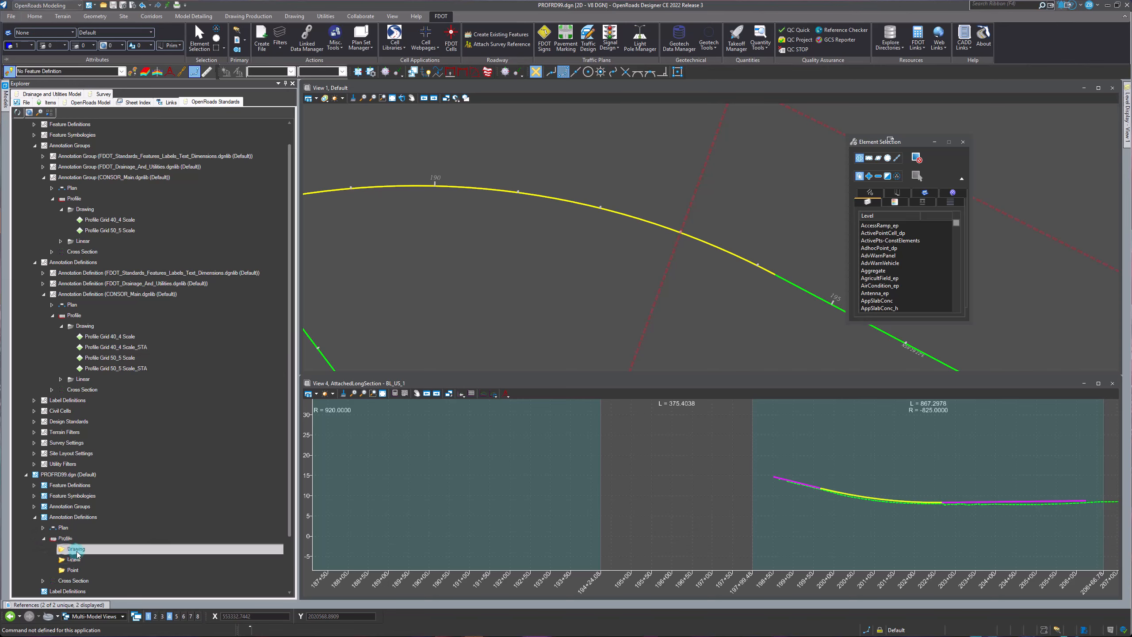
right_click(77, 552)
left_click(94, 562)
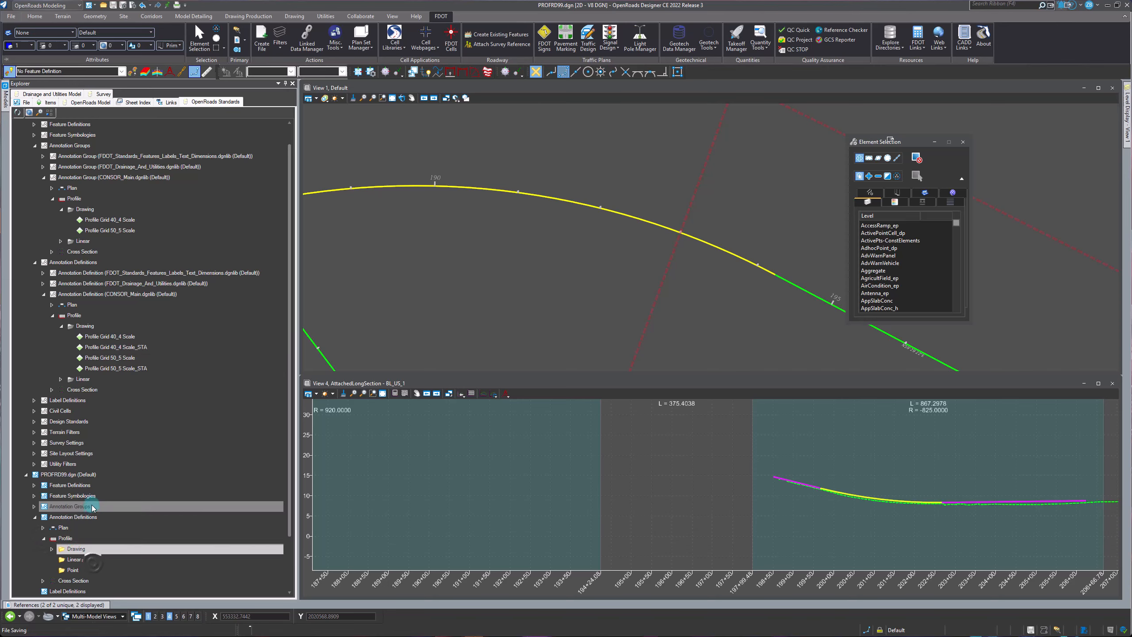
Copy CONSOR_Main.dgnlib's Profile Grid 40_4 Scale annotation group into the profile Drawing annotation groups of PROFRD99.dgn
right_click(108, 219)
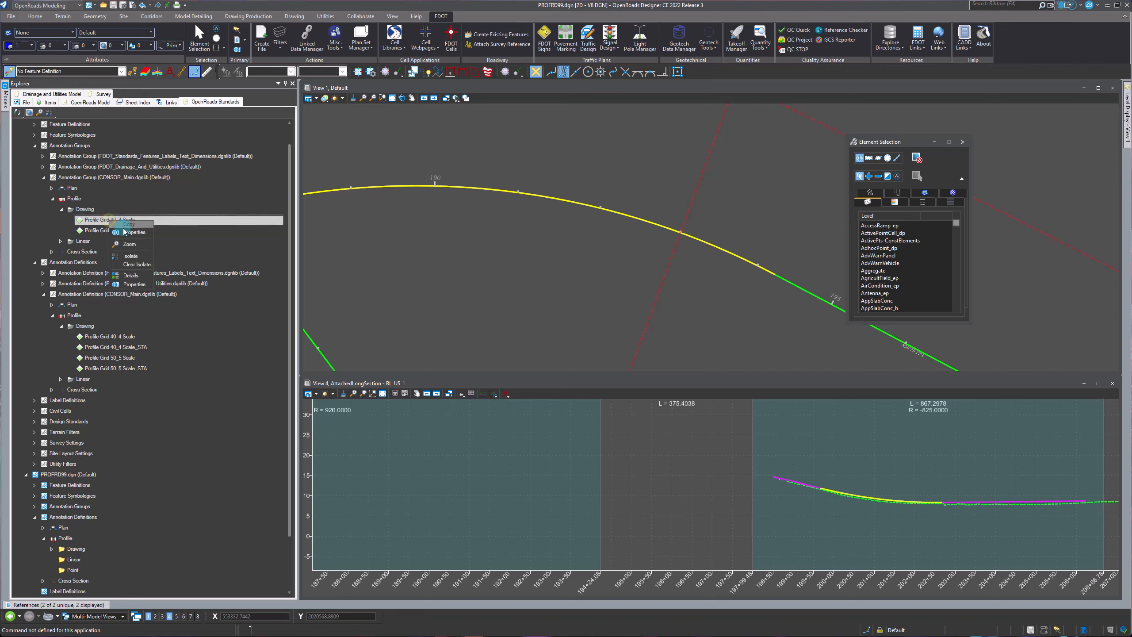
left_click(121, 228)
left_click(34, 506)
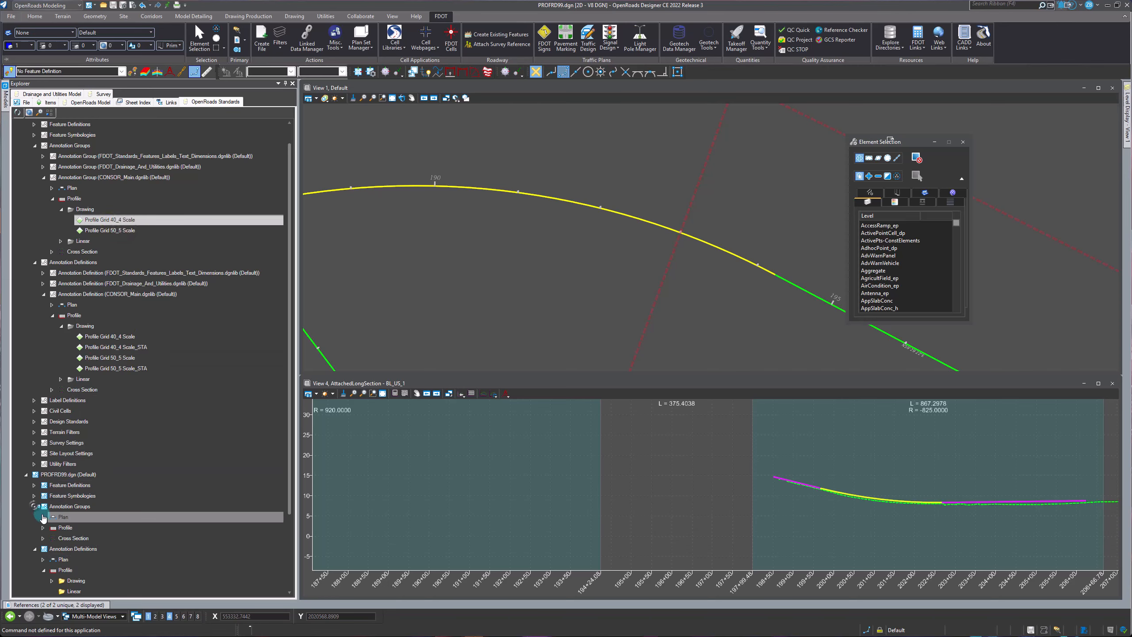
left_click(43, 527)
right_click(76, 538)
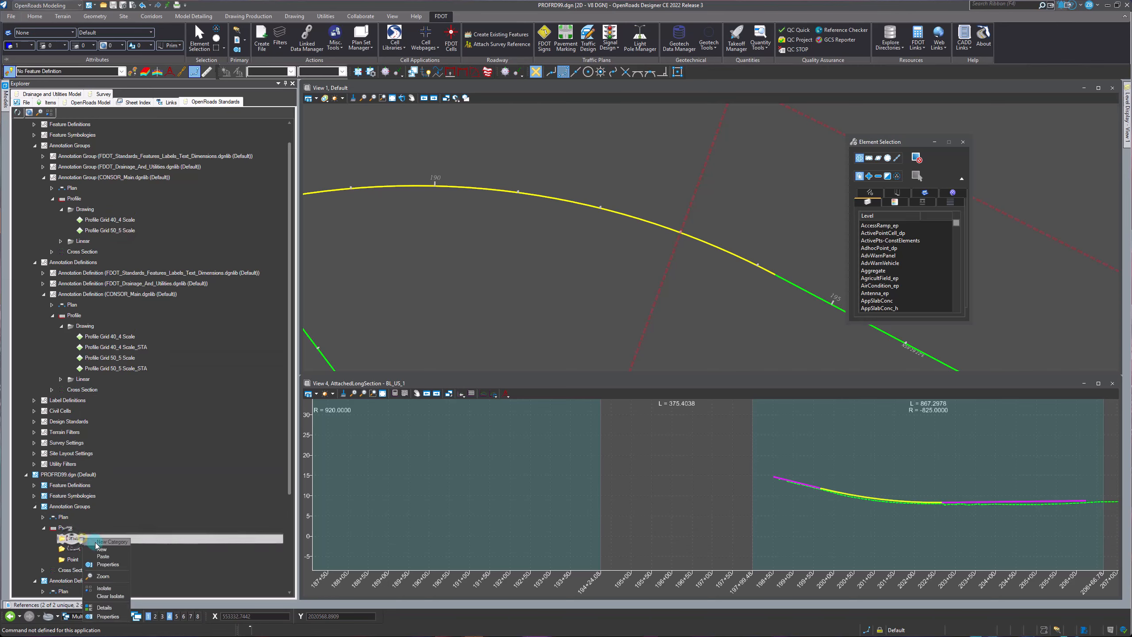
left_click(112, 542)
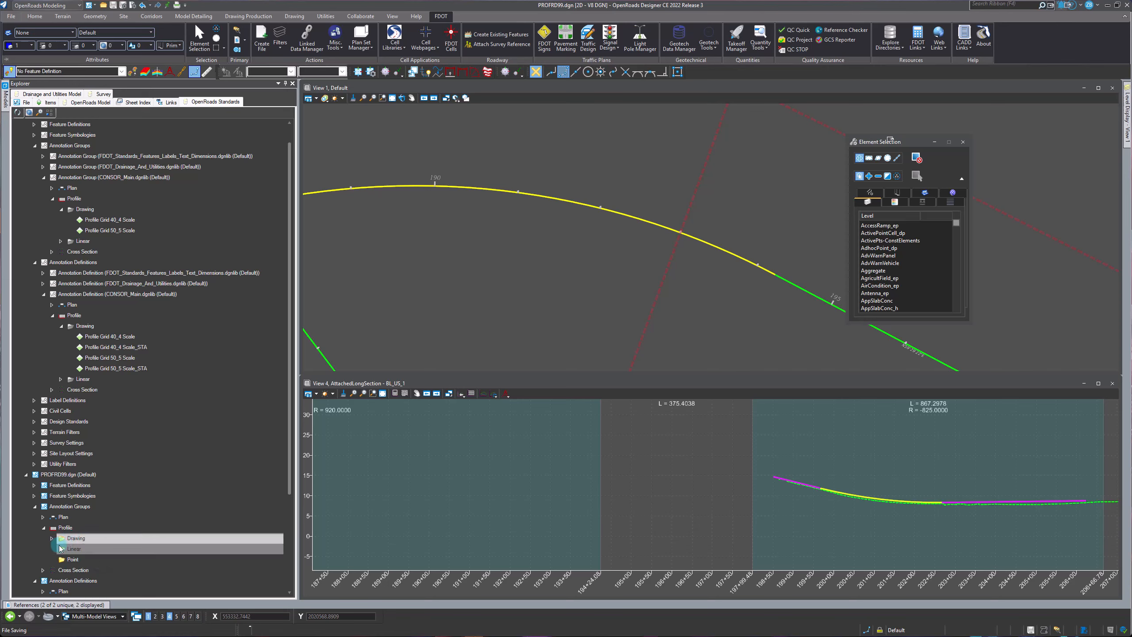
left_click(51, 539)
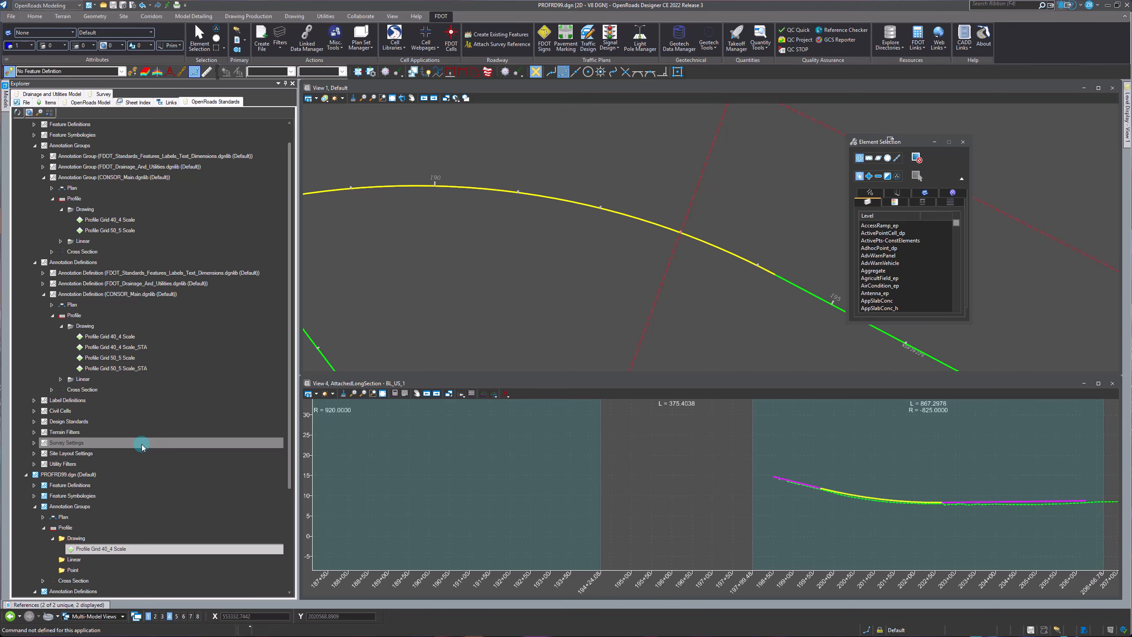
Manage PROFRD99.dgn's Profile Grid 40_4 Scale annotation group in an enlarged window and examine its tick label and axis title settings
right_click(107, 546)
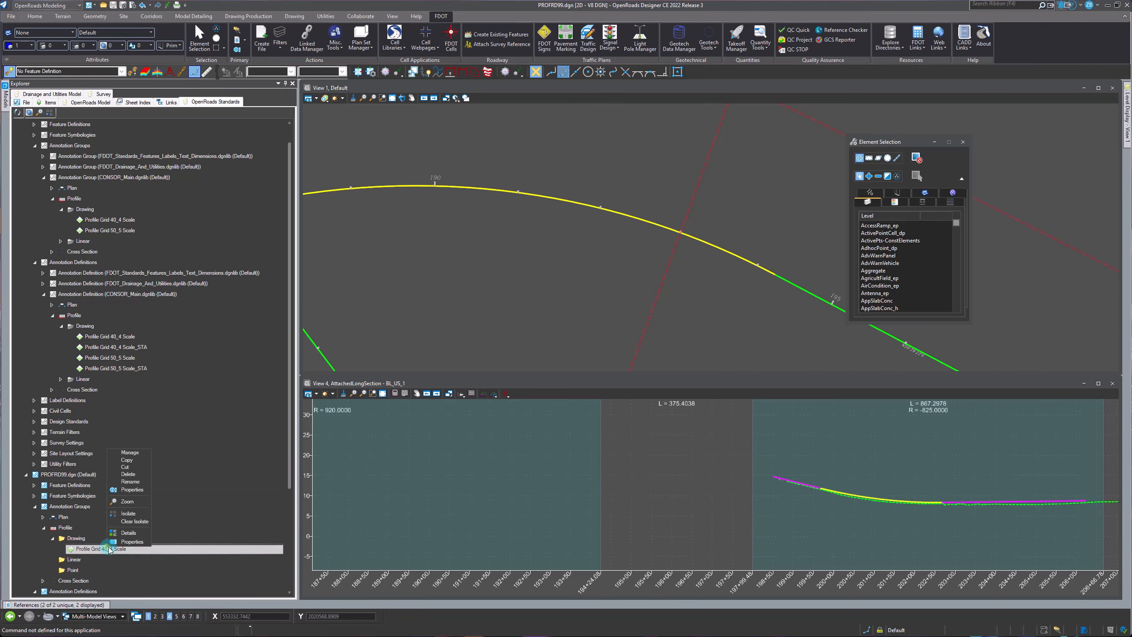
left_click(130, 453)
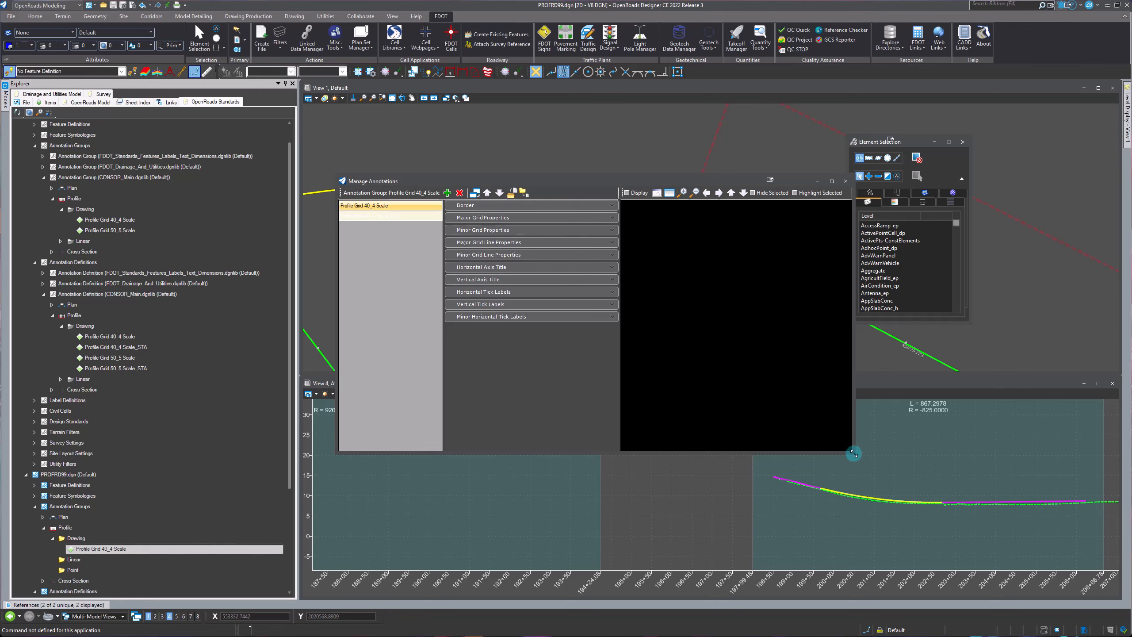
left_click_drag(854, 454, 1002, 466)
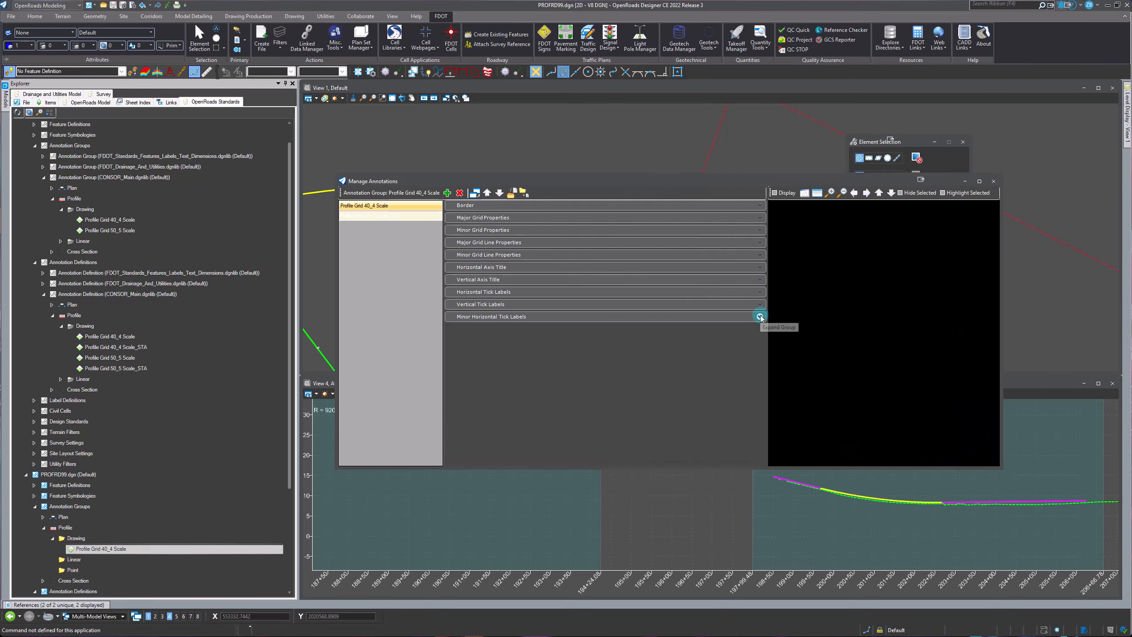
left_click(760, 316)
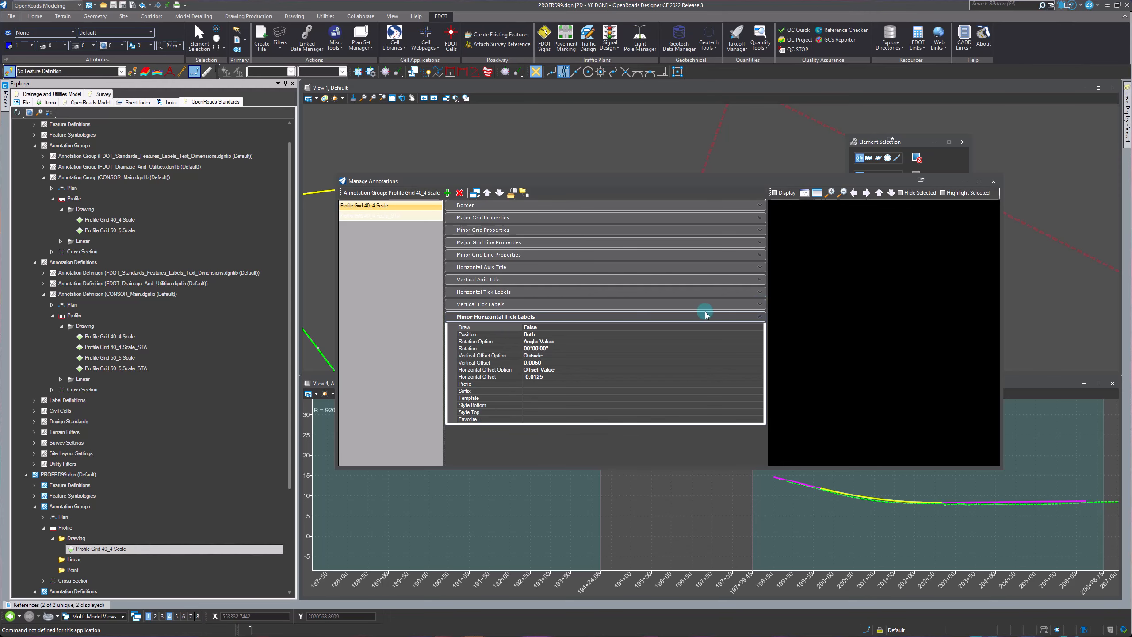
left_click(759, 305)
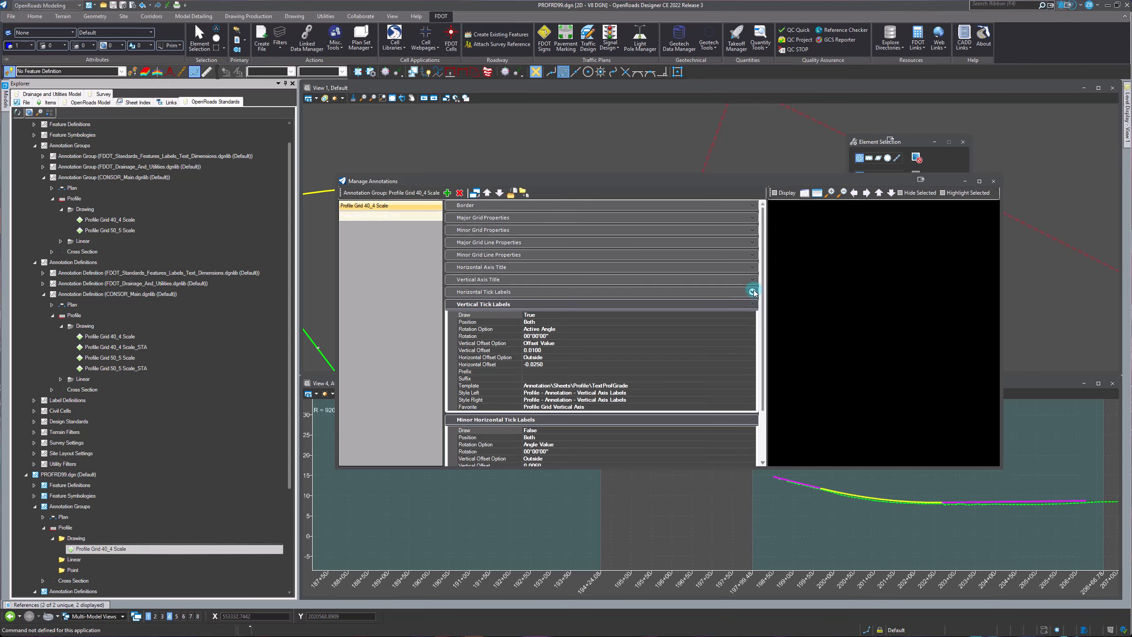
left_click(752, 291)
left_click(753, 279)
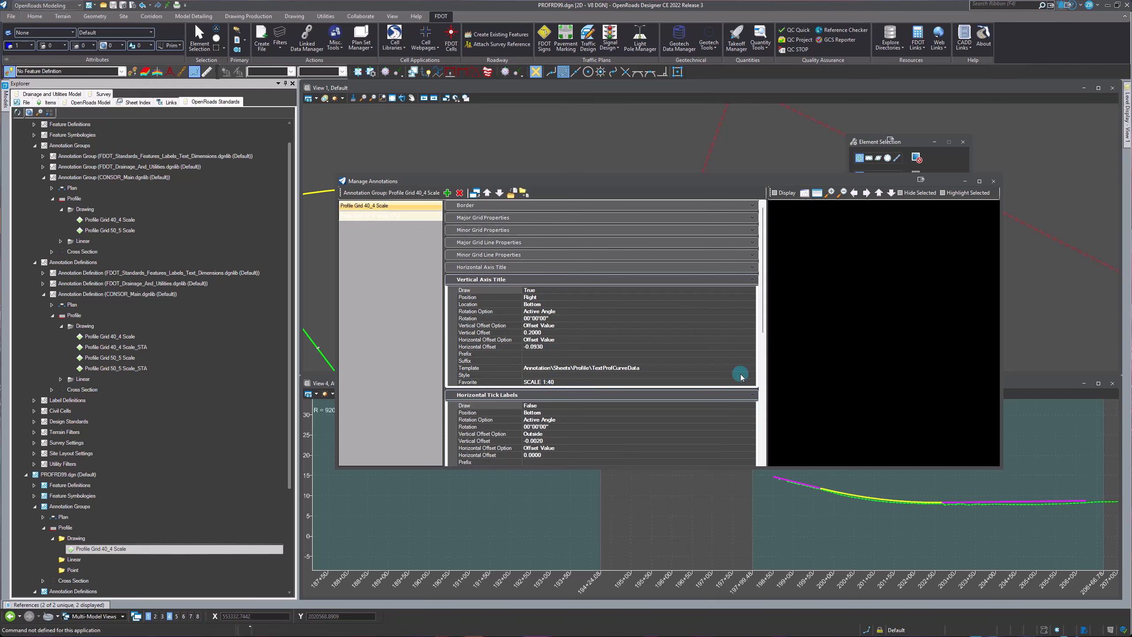
left_click(750, 268)
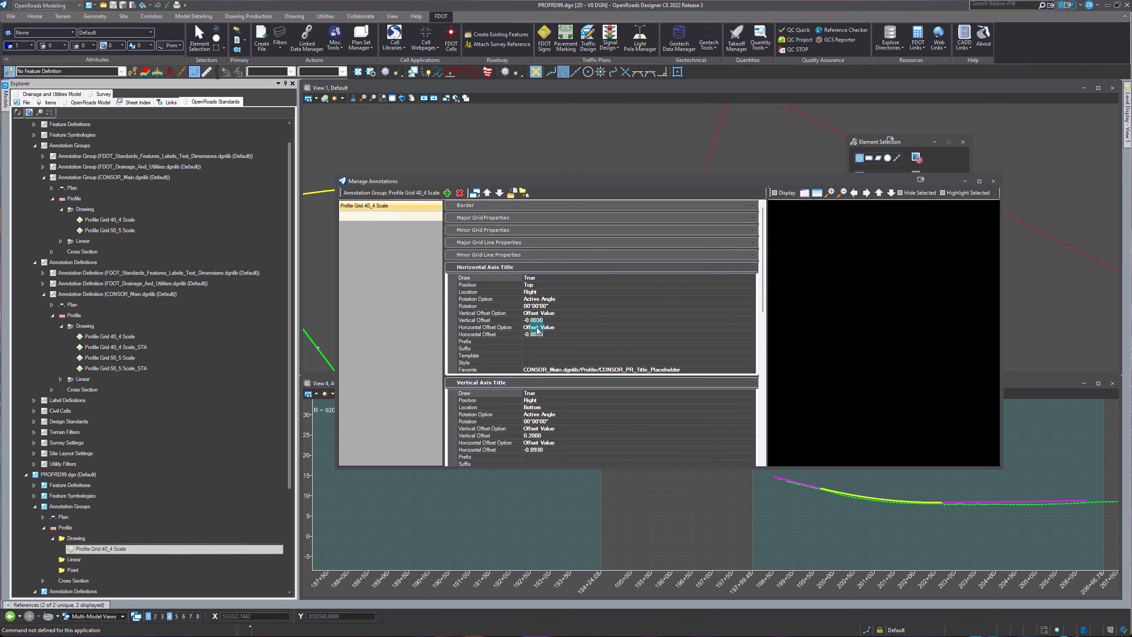
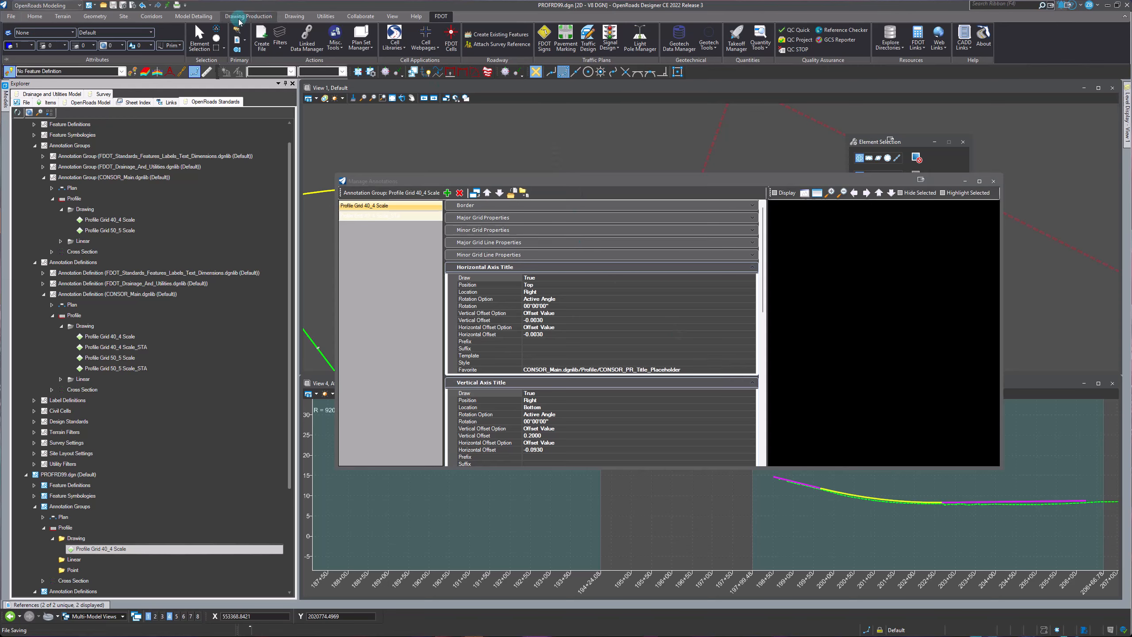
Open the Text Favorite Manager and check the project title favorites in PROJECT_TextFavorites.dgnlib, including CONSOR_XS_Title_SR 51
left_click(263, 16)
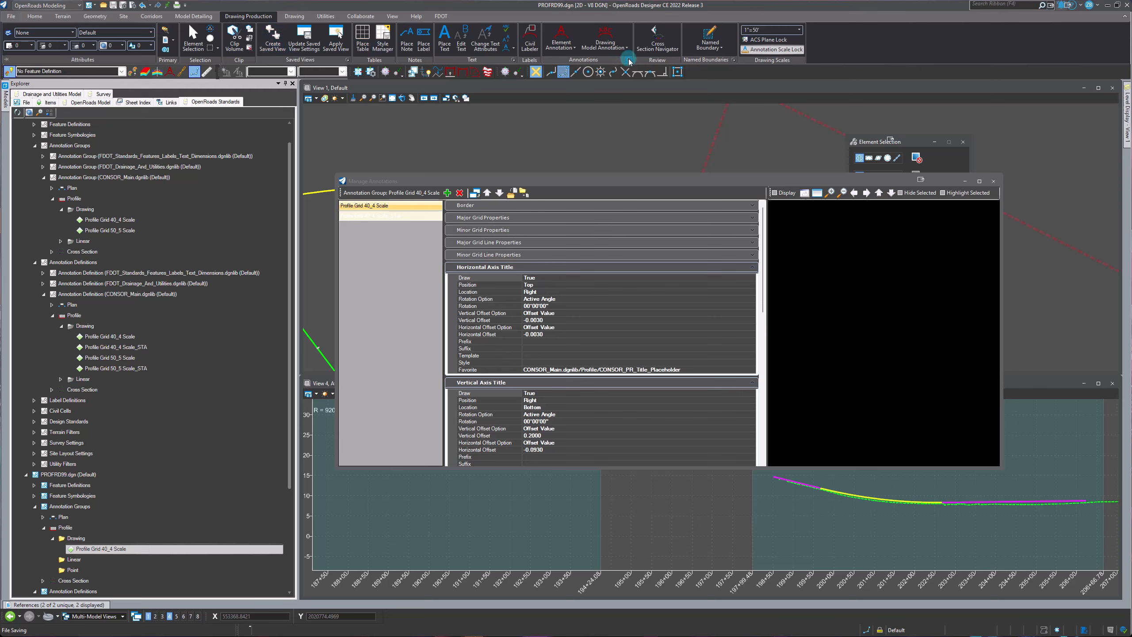
left_click(648, 76)
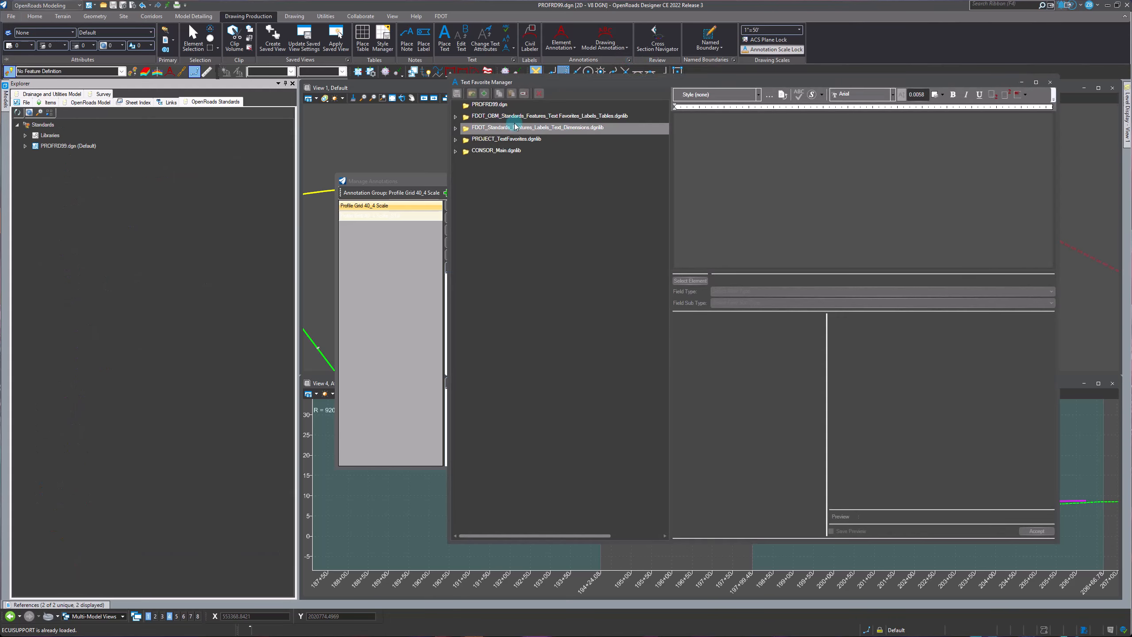
left_click(488, 139)
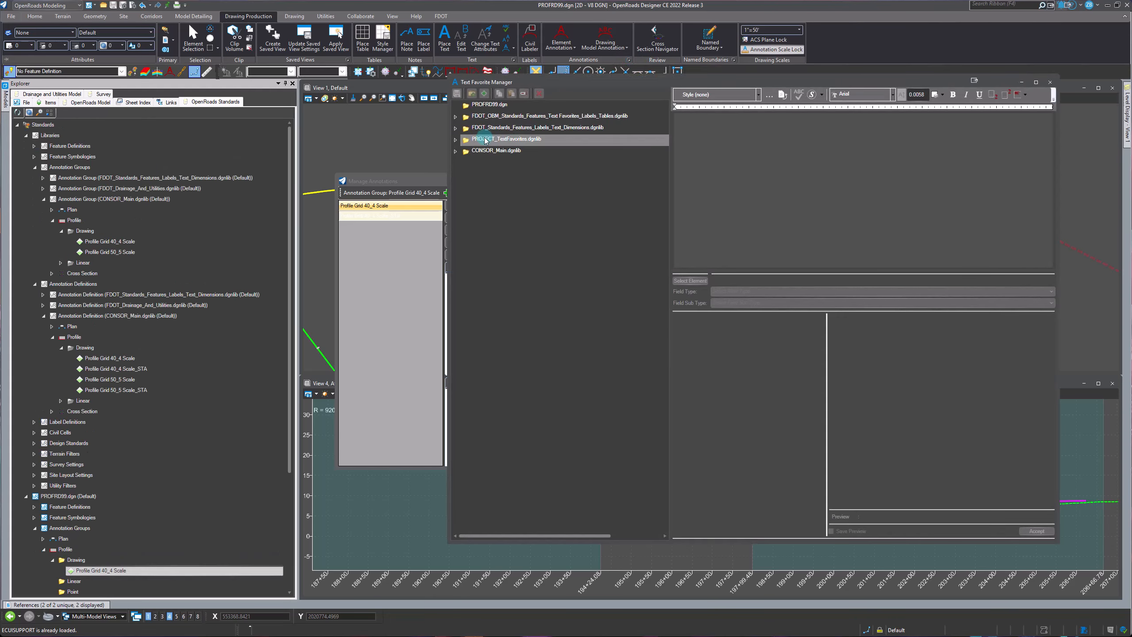
left_click(455, 139)
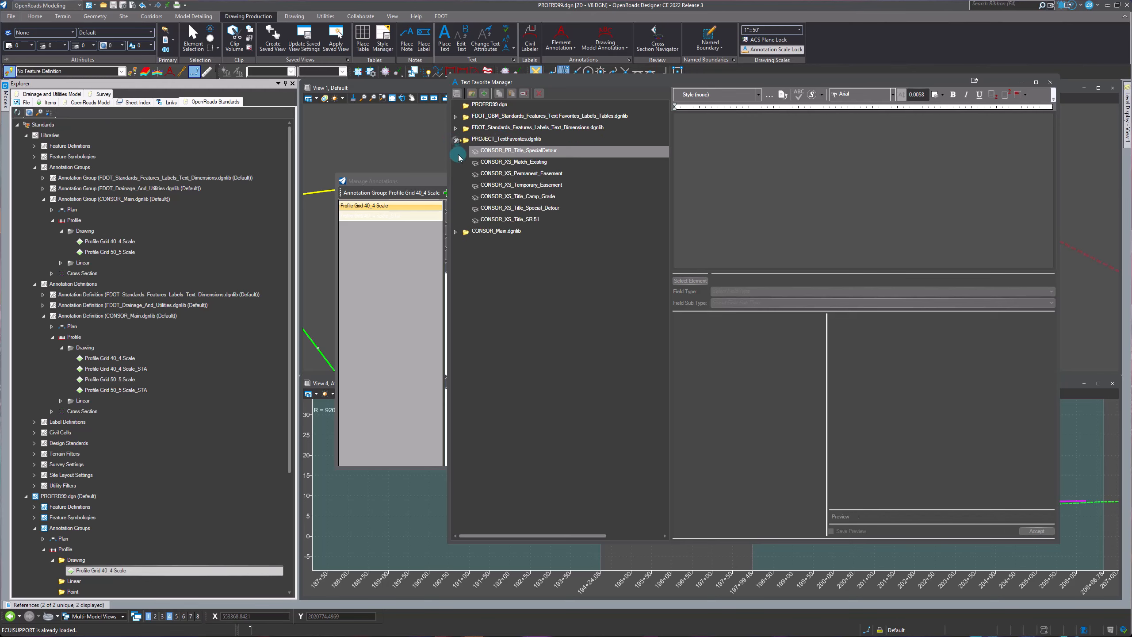
left_click(472, 151)
left_click(528, 219)
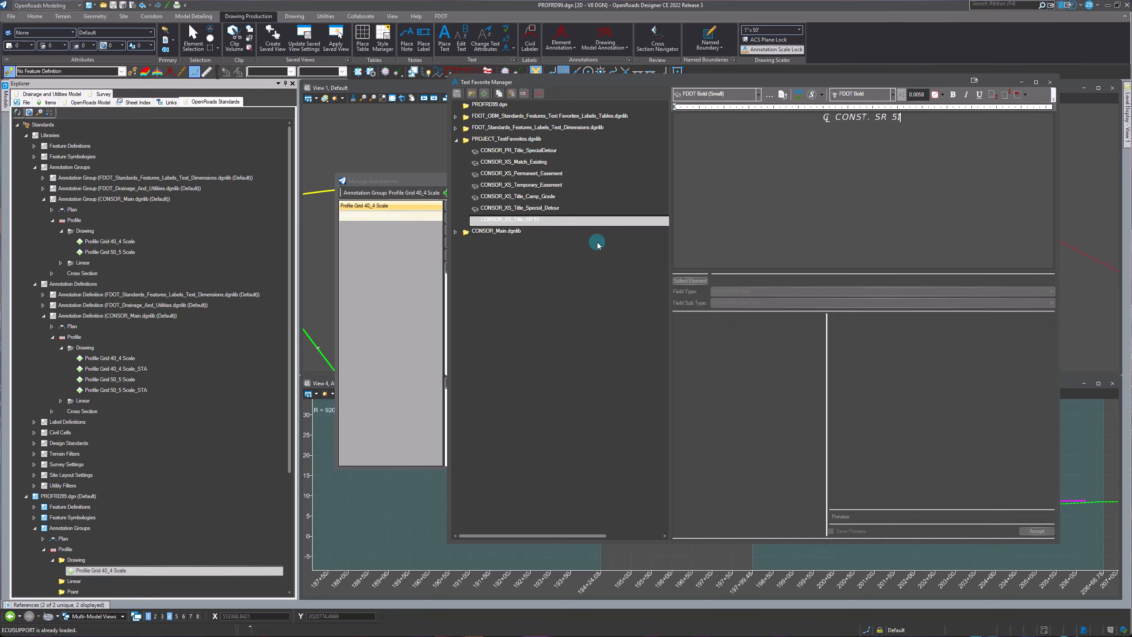
Copy the CONSOR_PR_Title_SpecialDetour text favorite from PROJECT_TextFavorites.dgnlib into PROFRD99.dgn
left_click(543, 150)
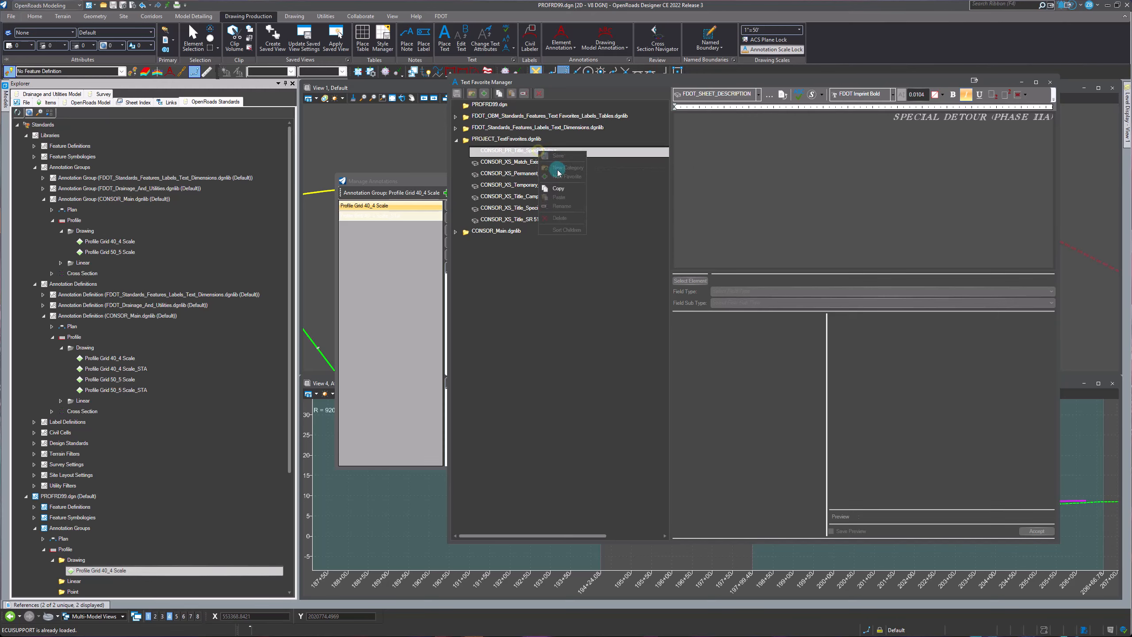
left_click(487, 106)
right_click(488, 106)
left_click(487, 106)
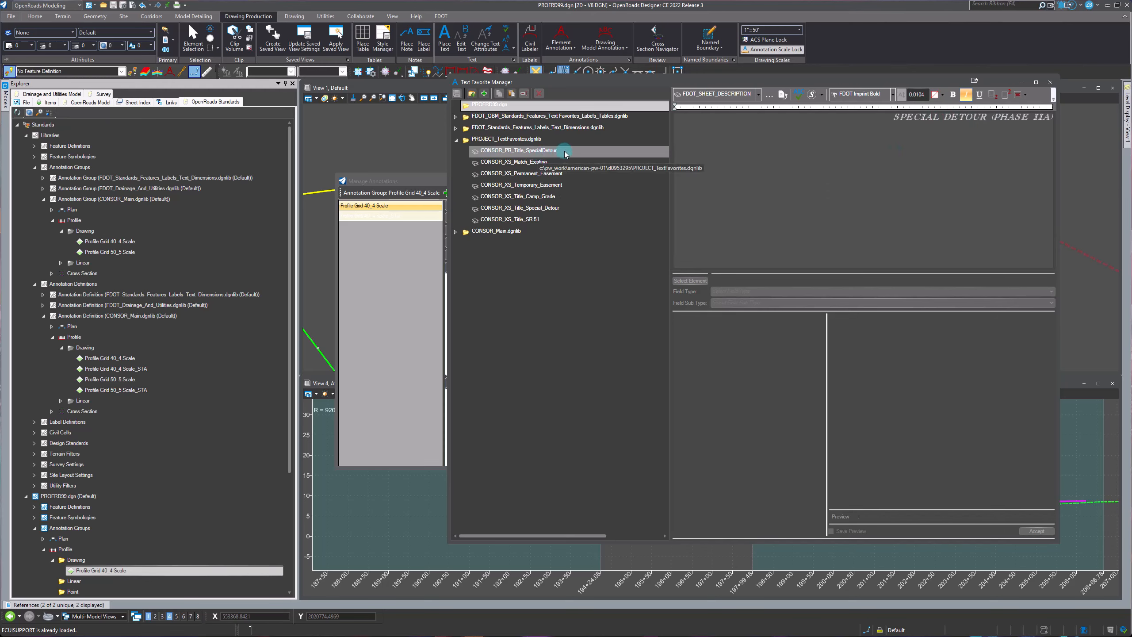
right_click(491, 105)
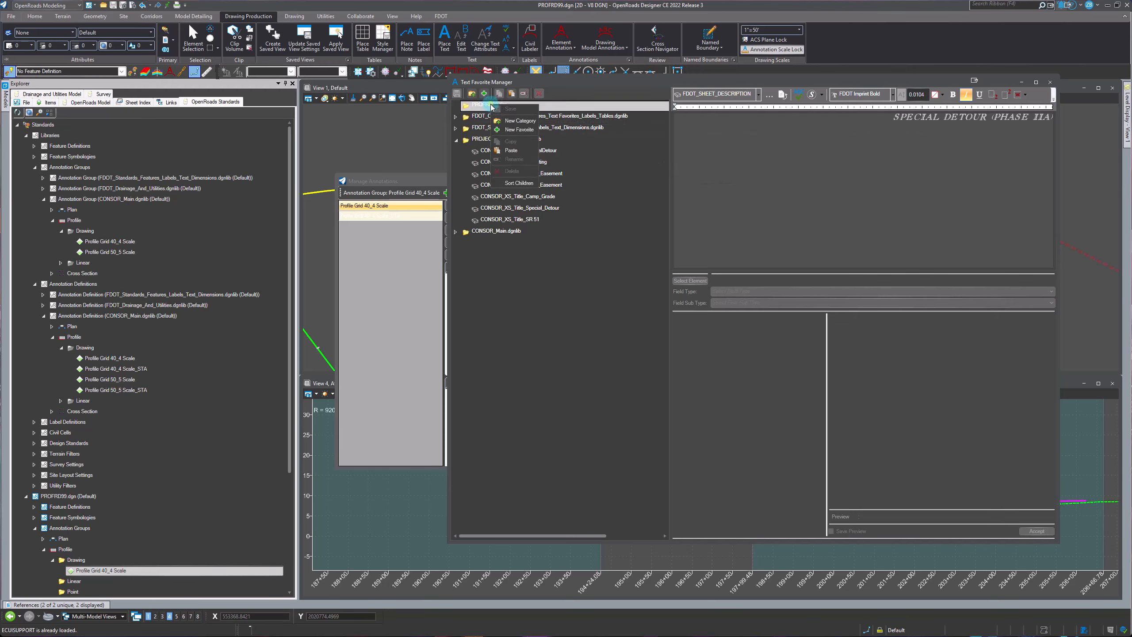
left_click(511, 151)
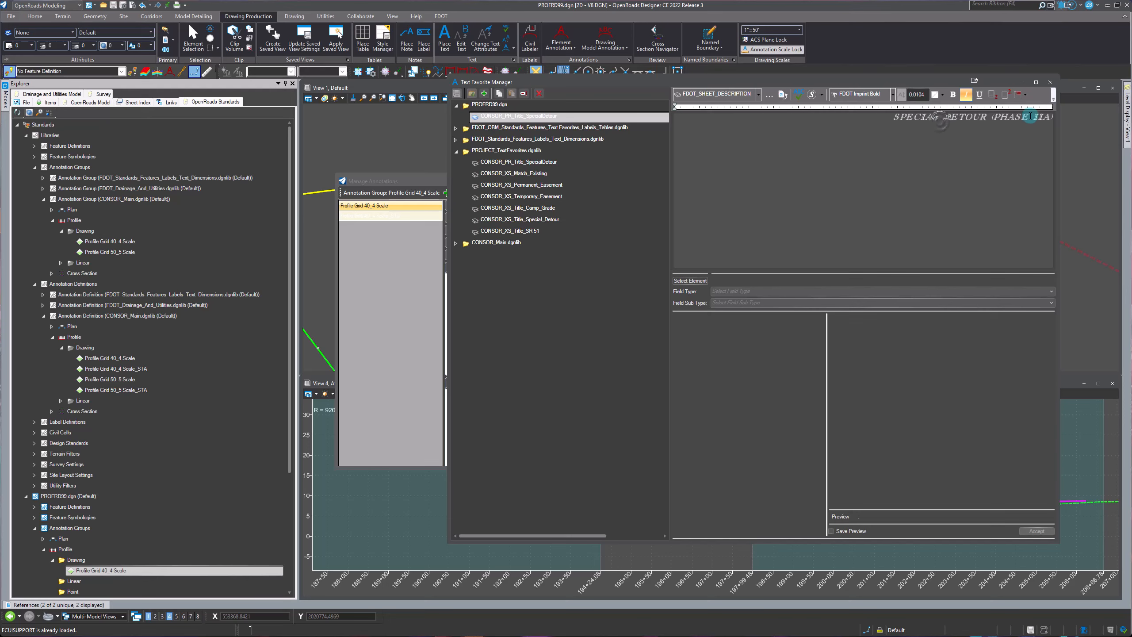
Replace the copied favorite's text with "BL US 1 TEST" and save the favorite
left_click_drag(891, 117, 1056, 118)
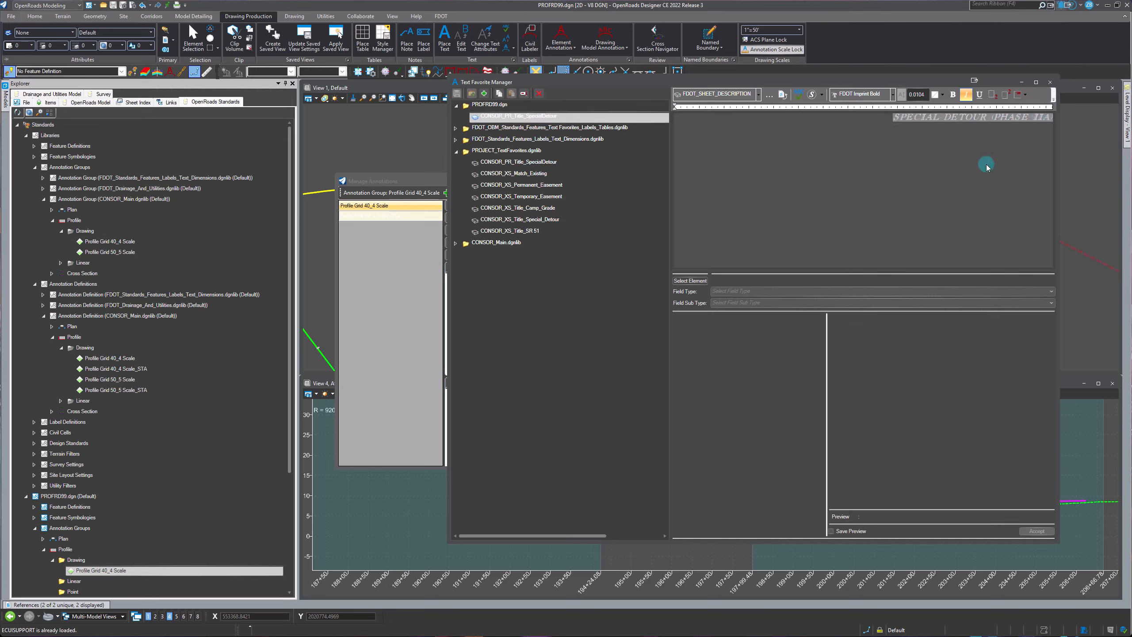
type("BL US 1 Tes")
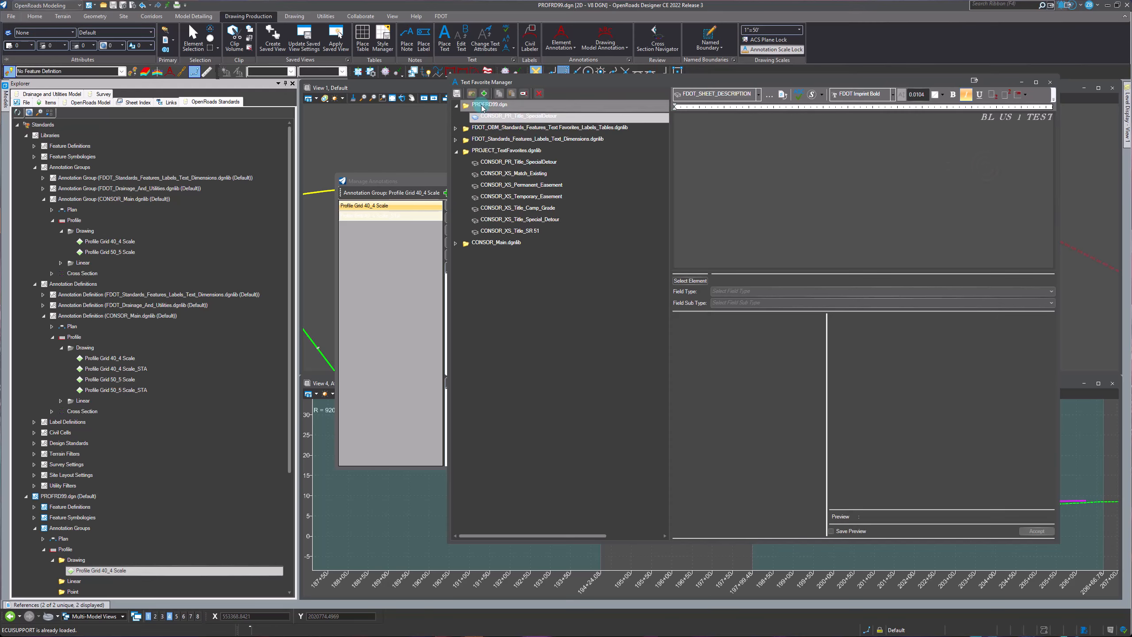
left_click(456, 93)
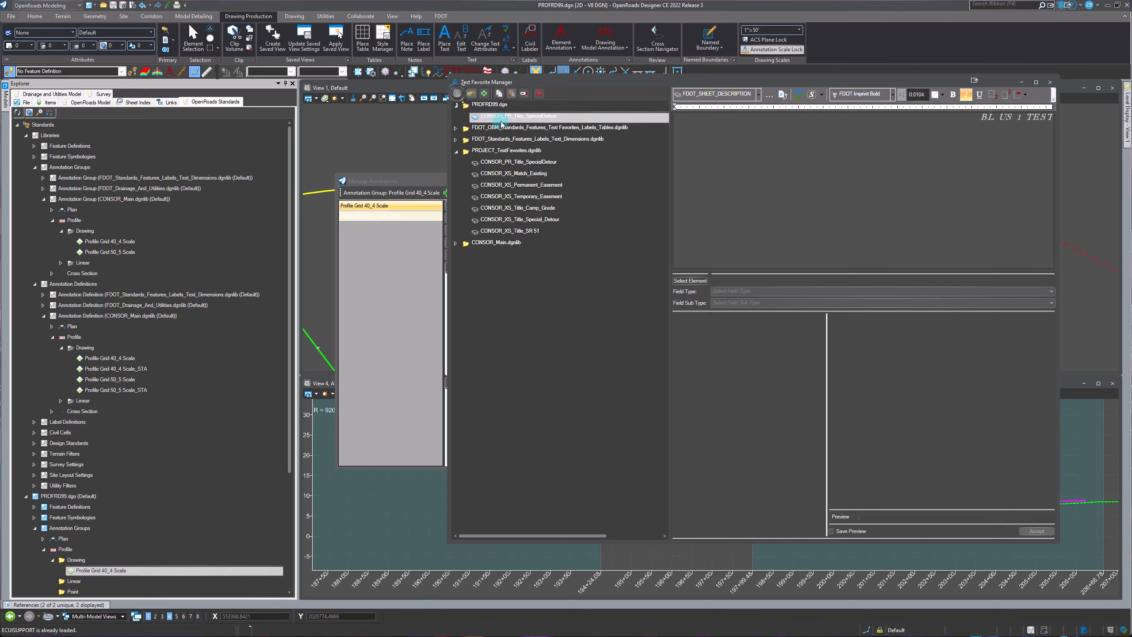
left_click_drag(497, 121, 557, 160)
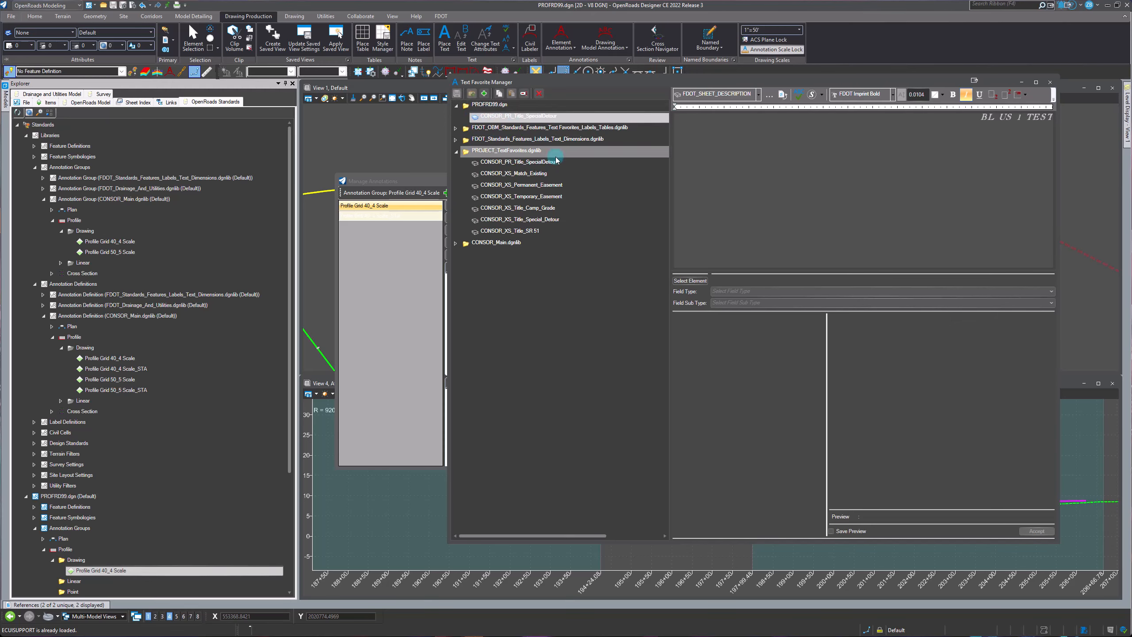
left_click(399, 191)
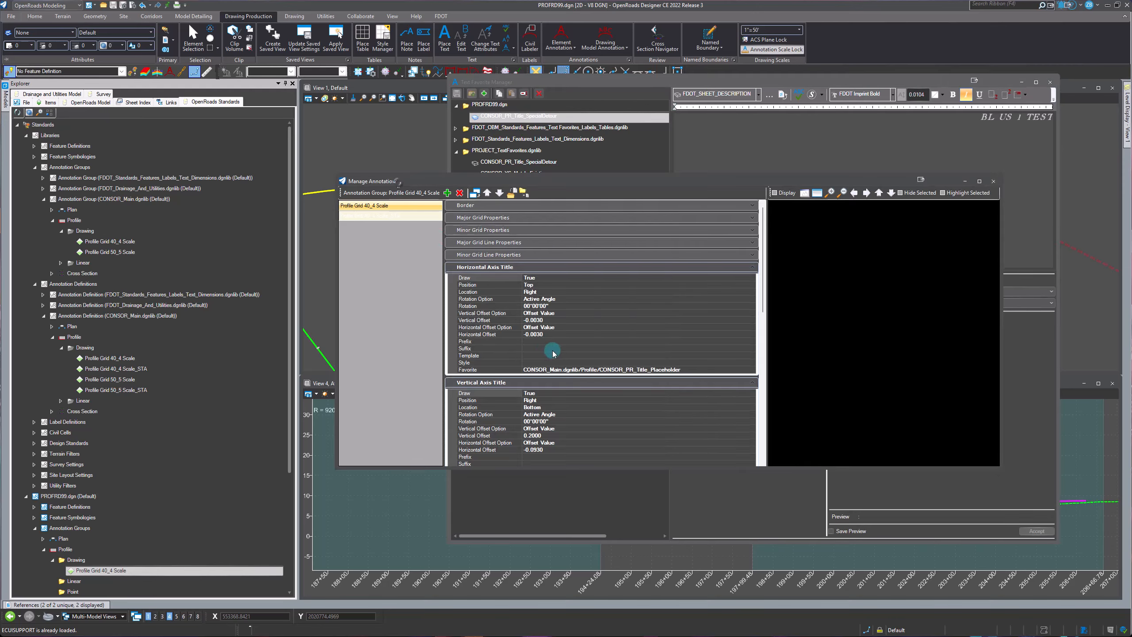
left_click(752, 371)
left_click(753, 370)
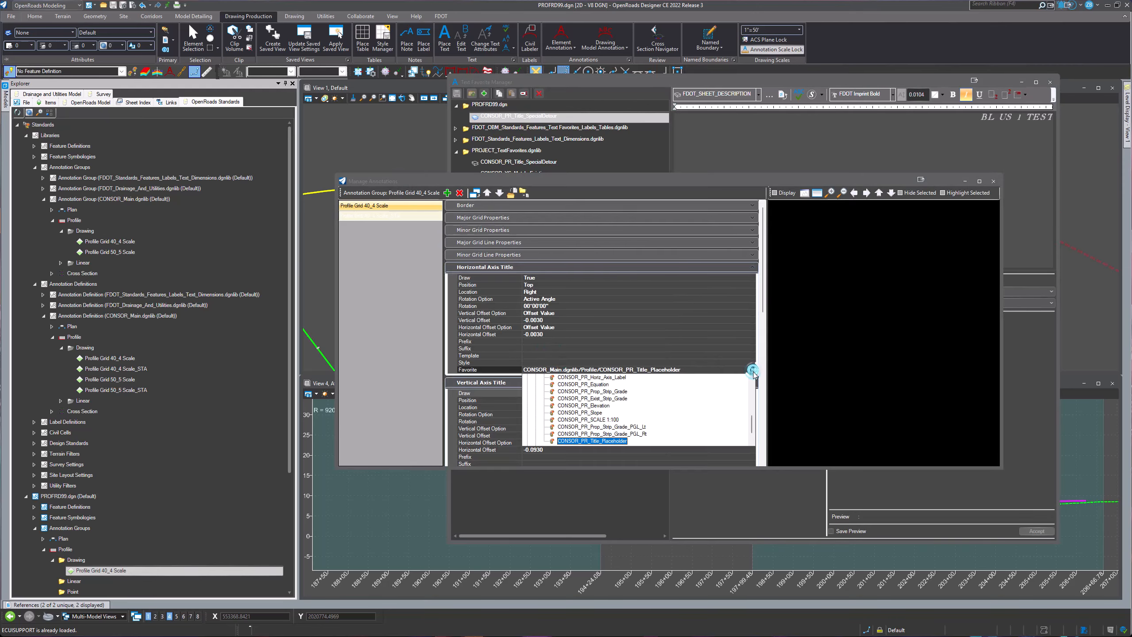
scroll(696, 396, "up", 6)
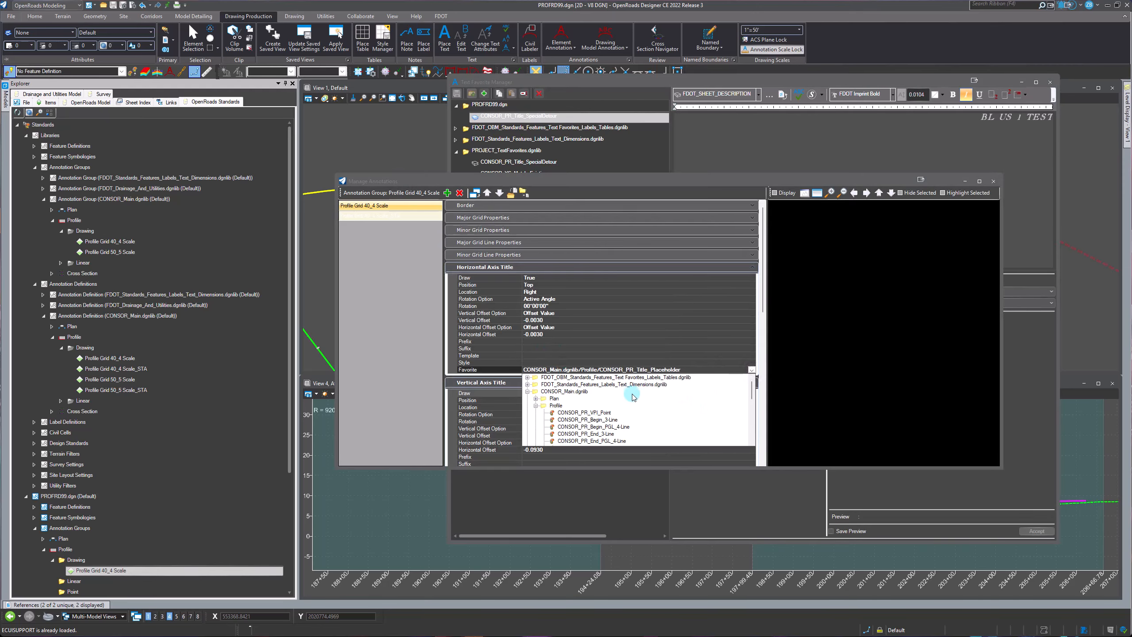
scroll(658, 400, "down", 6)
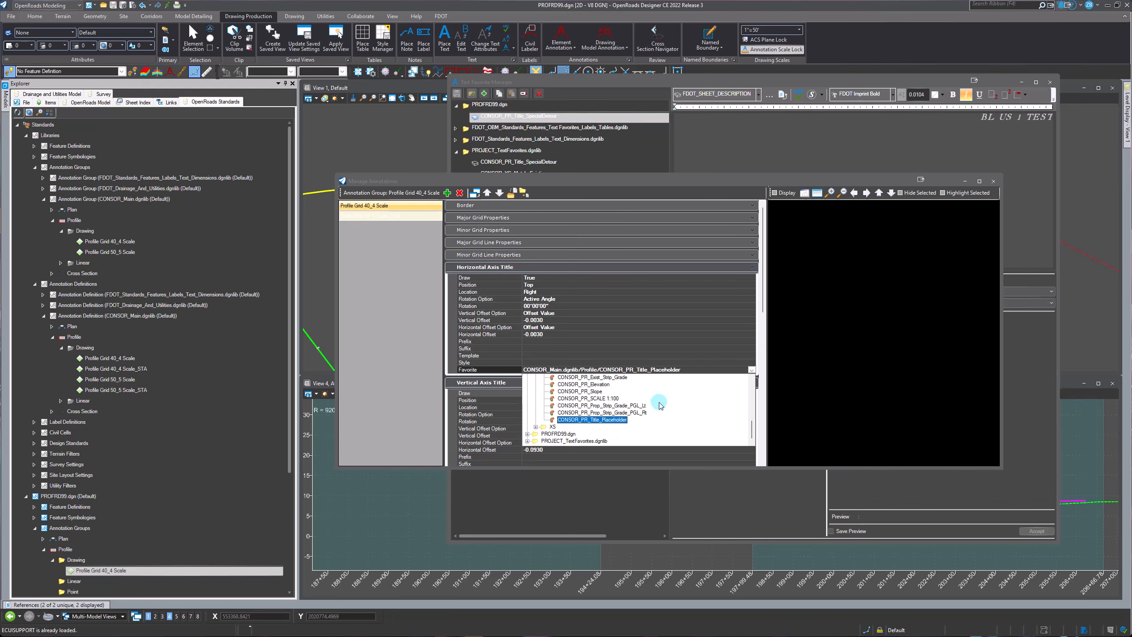
left_click(528, 435)
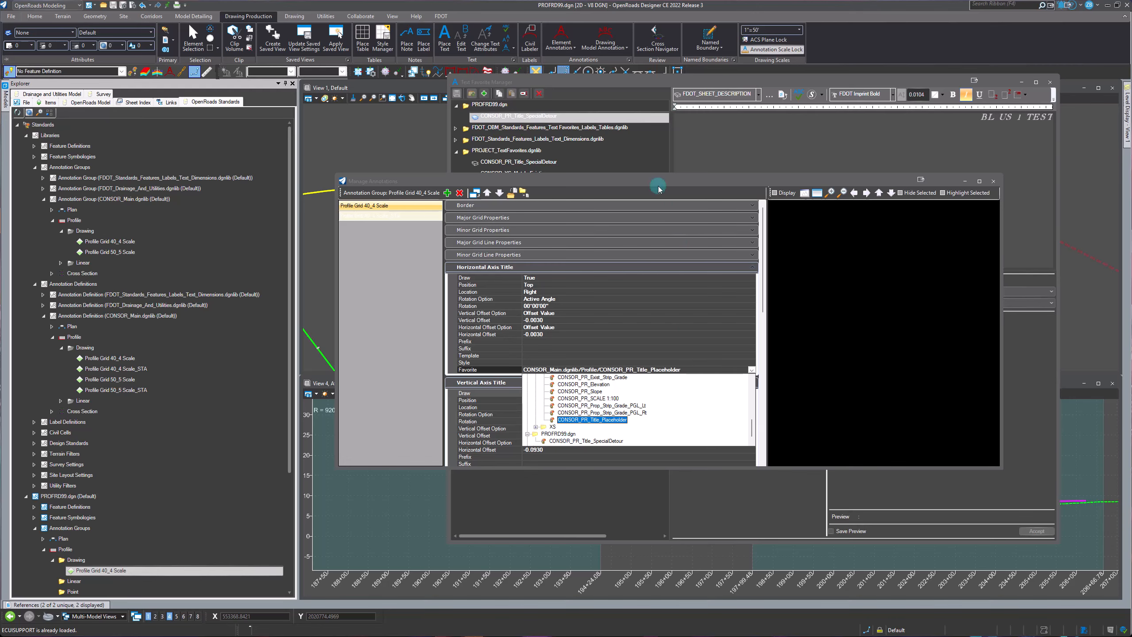
Rename the copied text favorite in PROFRD99.dgn as CONSOR_PR_Title_US1_TEST
left_click(572, 118)
right_click(549, 117)
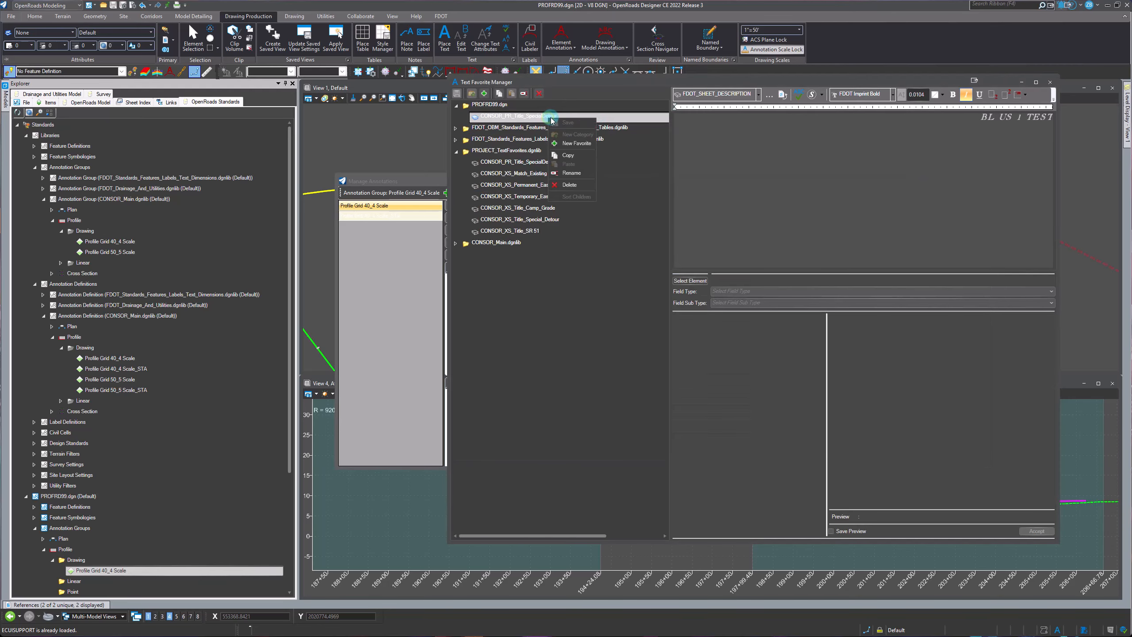
left_click(572, 172)
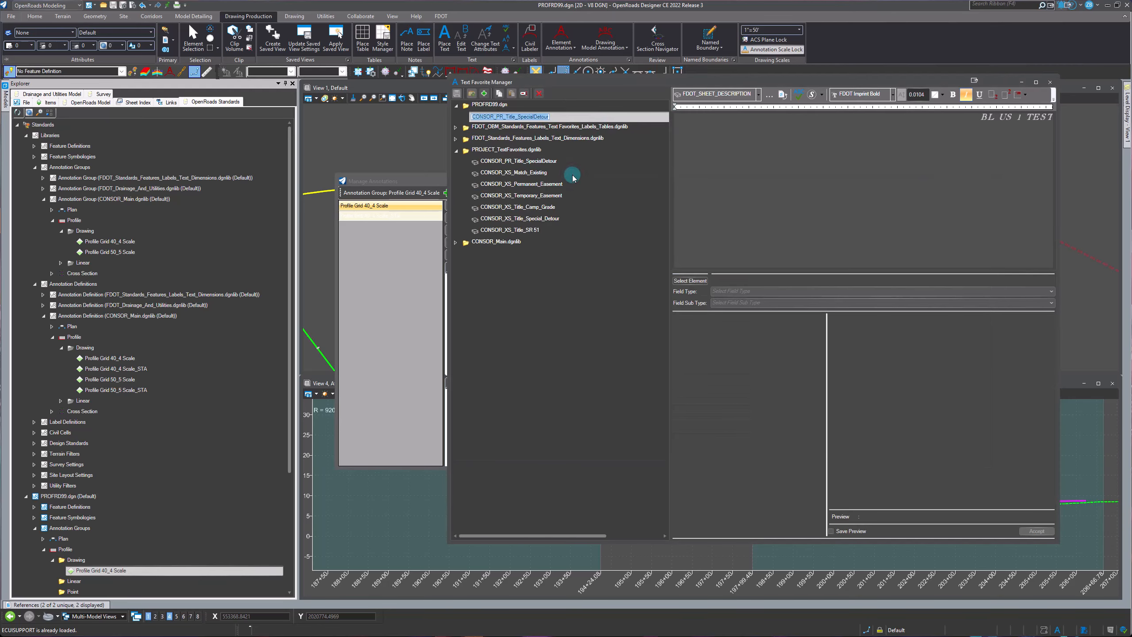
key("End")
type("US1_TEST")
key("Return")
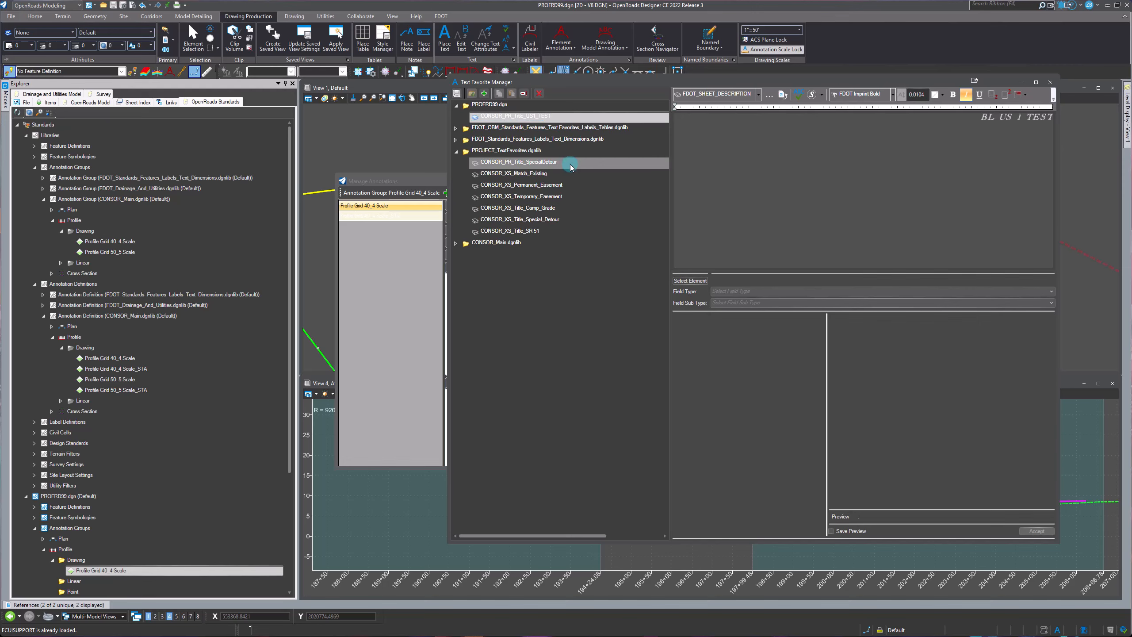
left_click(401, 176)
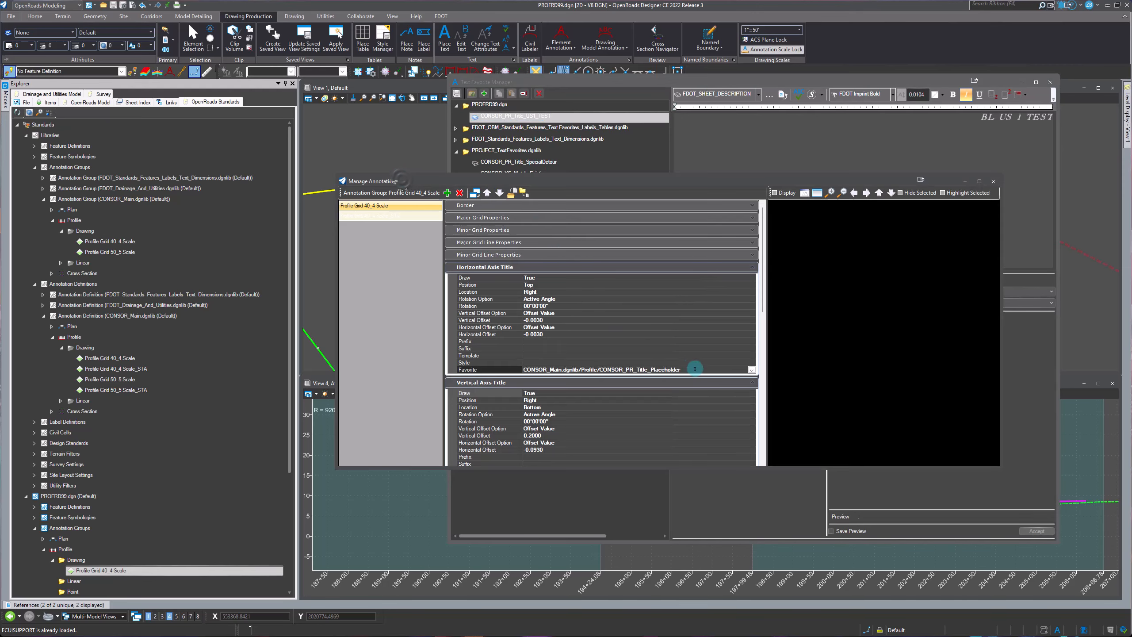
left_click(648, 373)
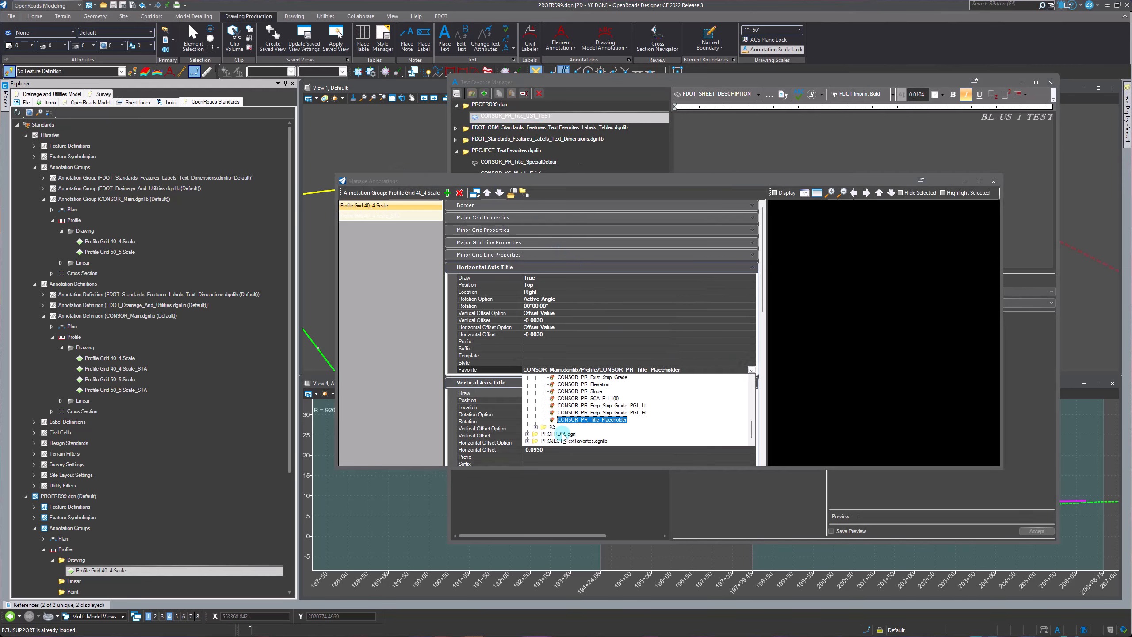
left_click(528, 434)
Save the renamed CONSOR_PR_Title_US1_TEST text favorite
left_click(489, 82)
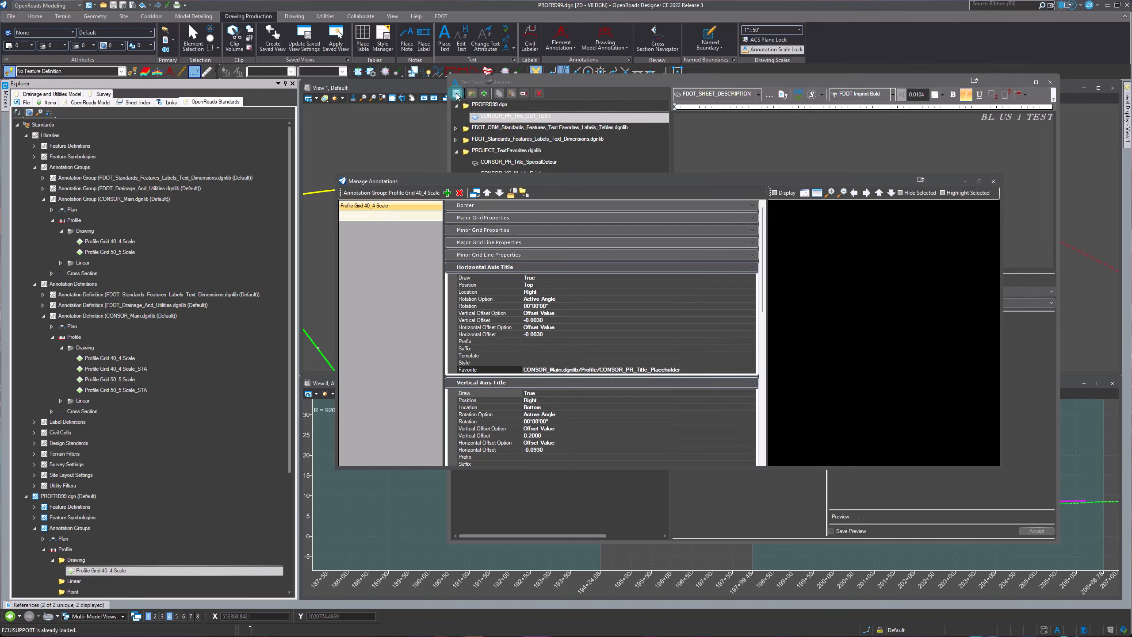
left_click(498, 119)
left_click(577, 272)
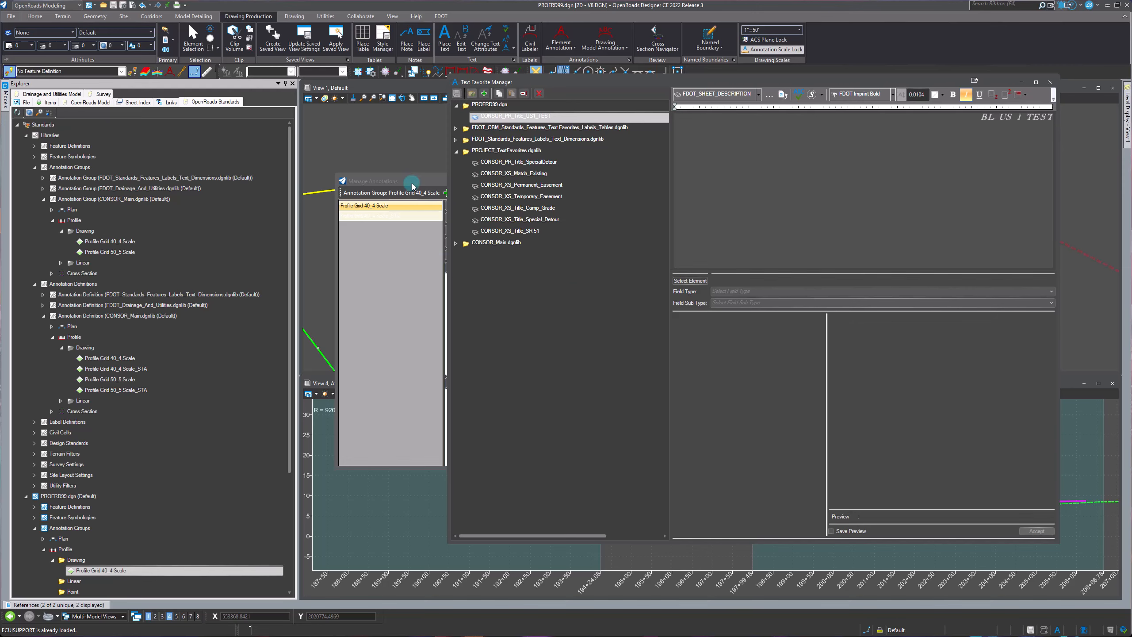
Assign PROFRD99.dgn's CONSOR_PR_Title_US1_TEST favorite to the Horizontal Axis Title of the Profile Grid 40_4 Scale annotation group
left_click(655, 401)
left_click(758, 380)
left_click(752, 369)
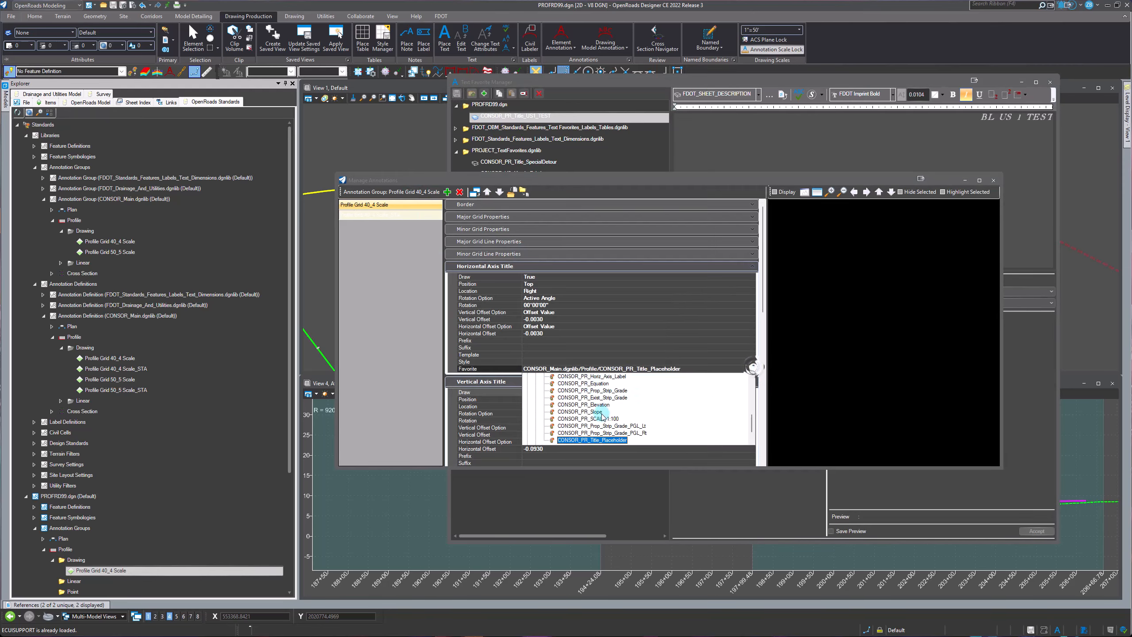
left_click(527, 433)
left_click(575, 441)
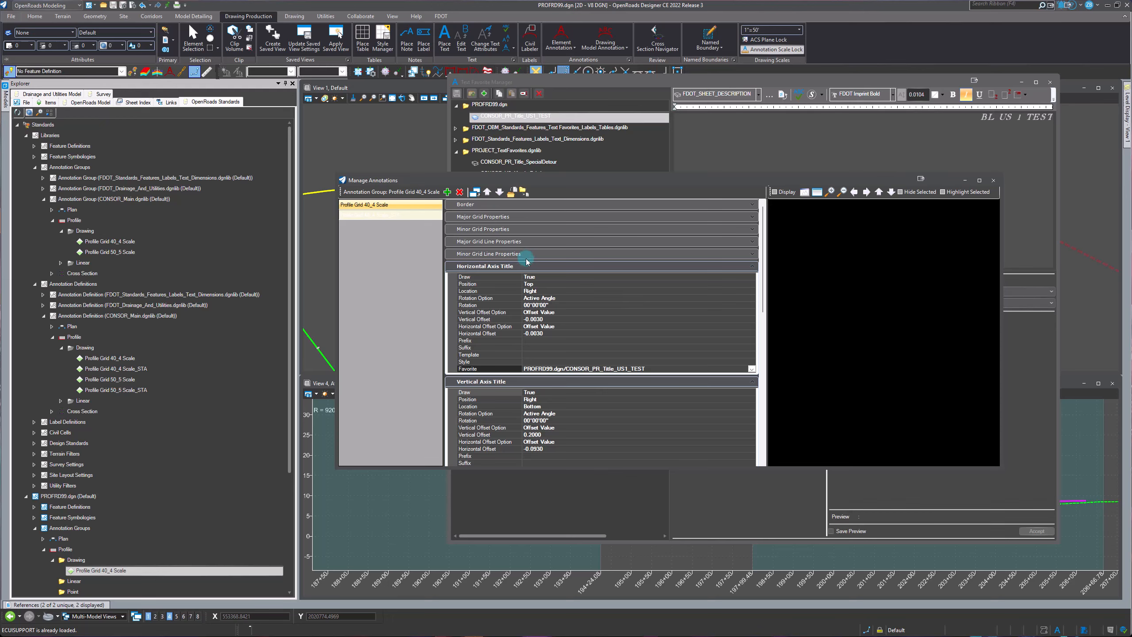
Enlarge the Manage Annotations window and review the border, major and minor grid, axis title and tick label settings of Profile Grid 40_4 Scale
left_click(751, 254)
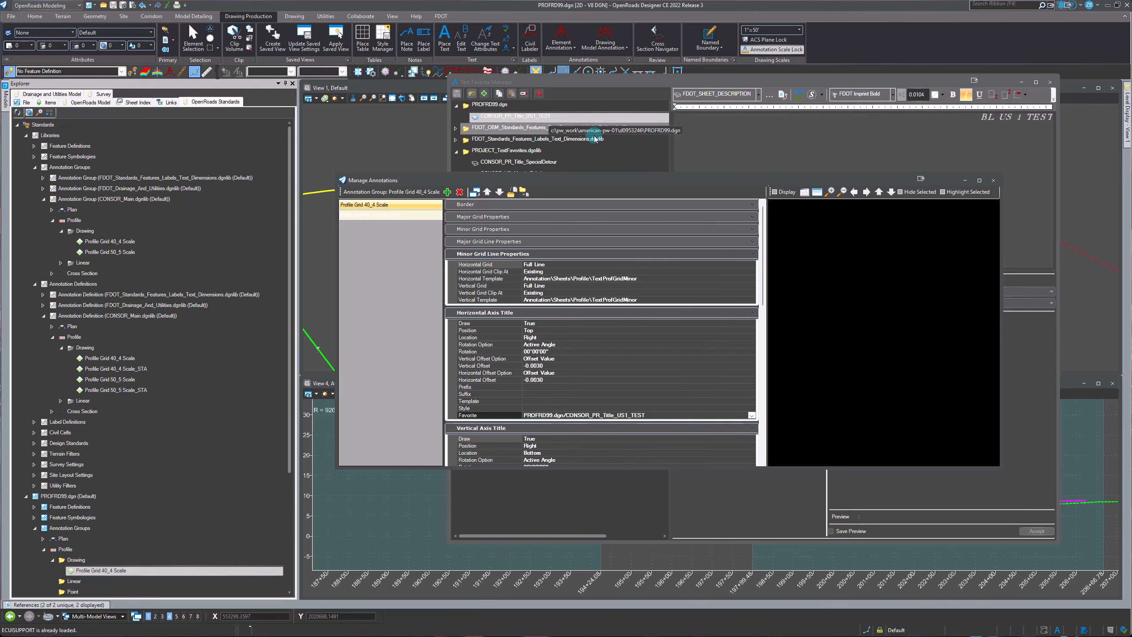
left_click(592, 84)
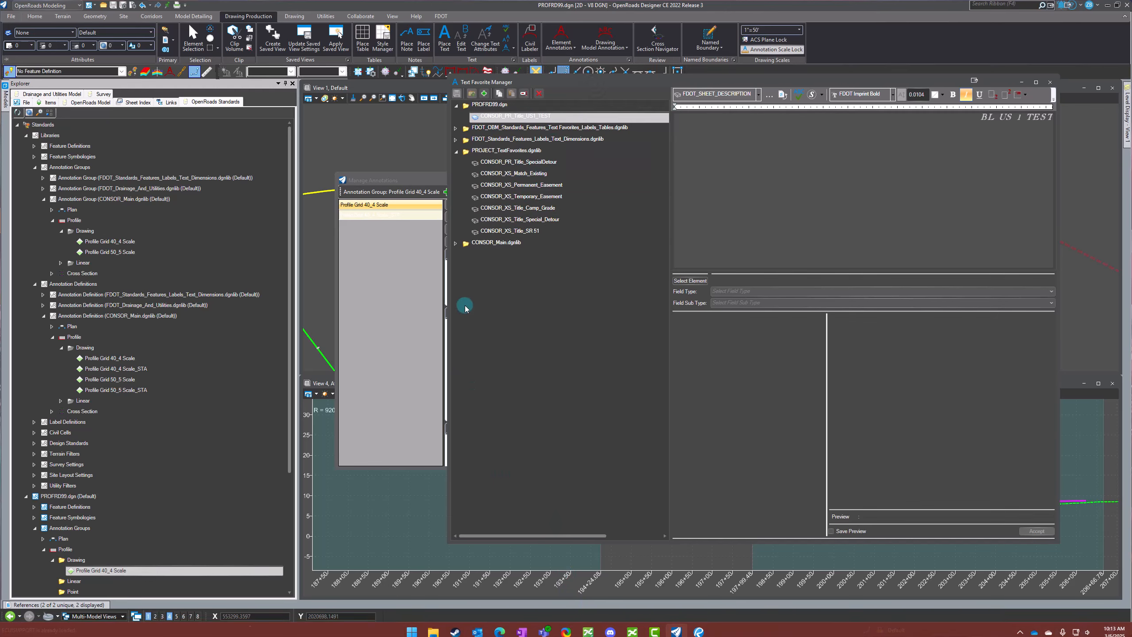
left_click(399, 179)
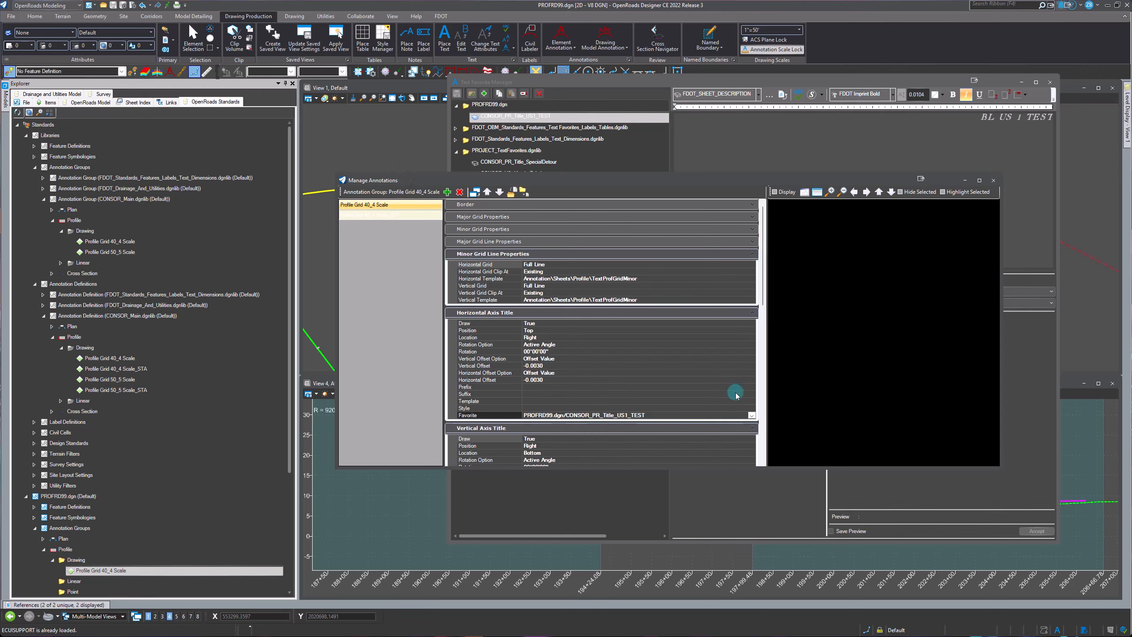
left_click(753, 242)
left_click(753, 229)
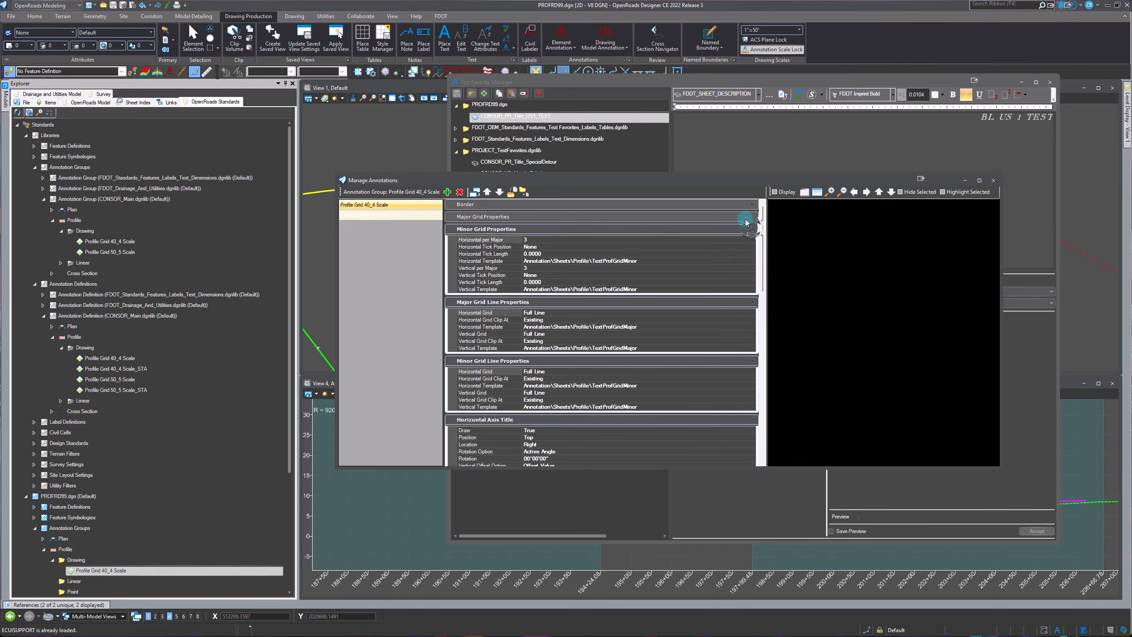
left_click(752, 217)
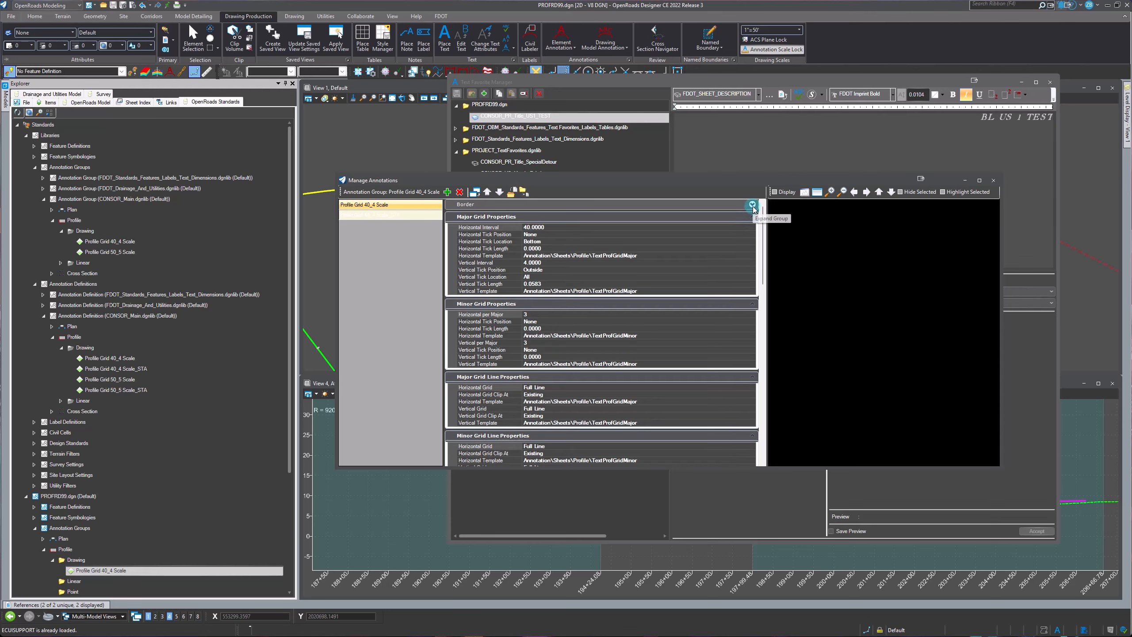
left_click(752, 206)
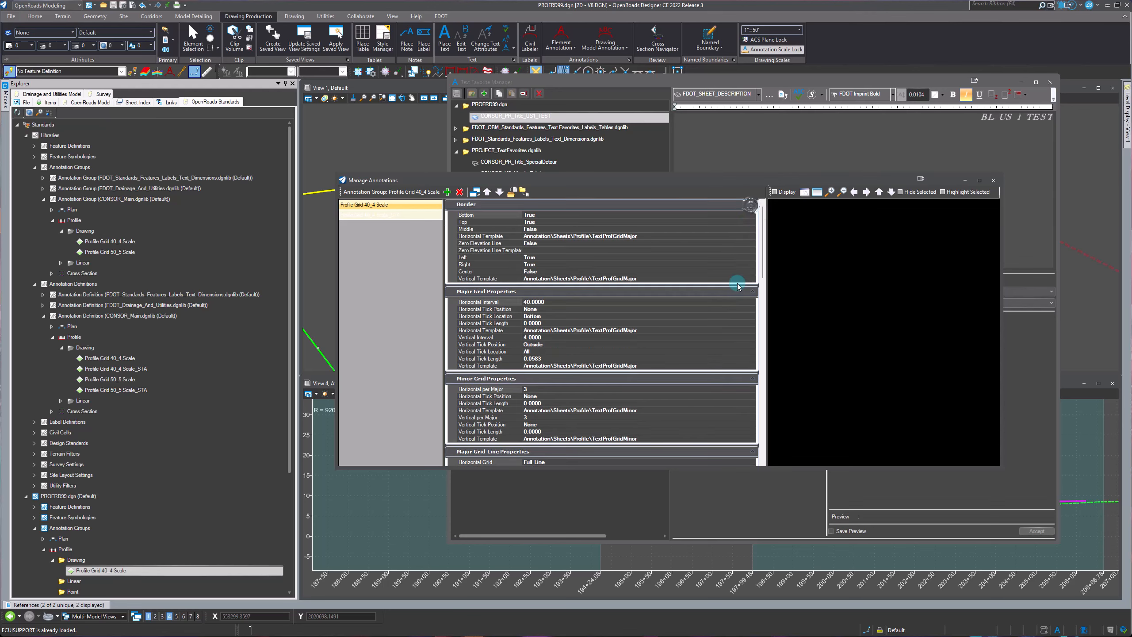
left_click_drag(999, 466, 1033, 559)
mouse_move(796, 246)
left_mouse_down()
mouse_move(787, 285)
mouse_move(728, 364)
left_mouse_up()
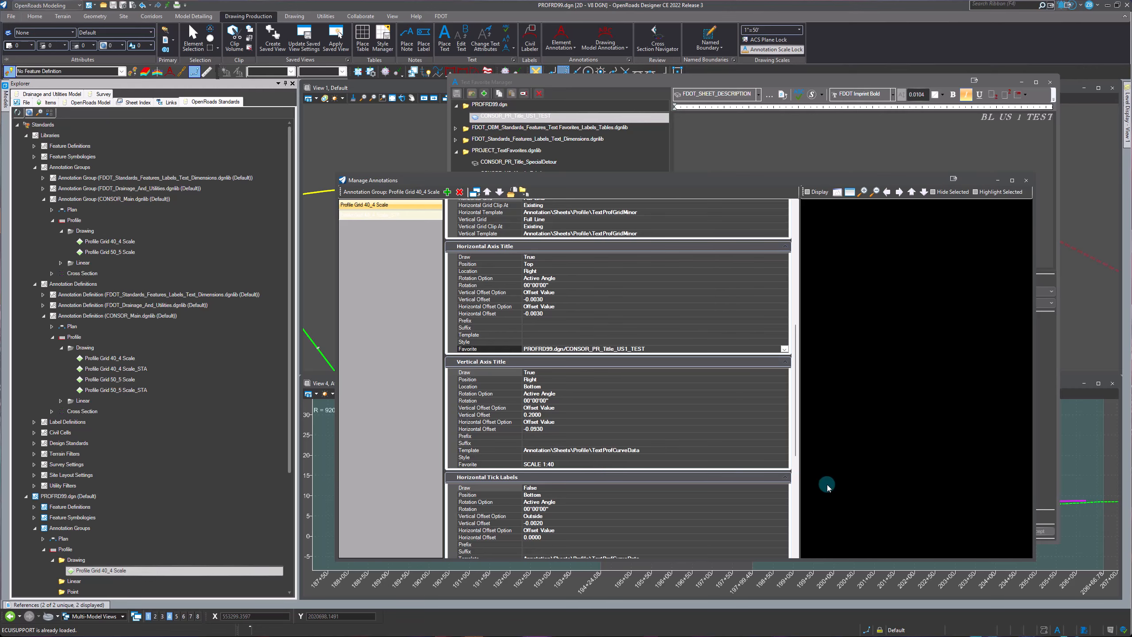
left_click_drag(796, 428, 801, 461)
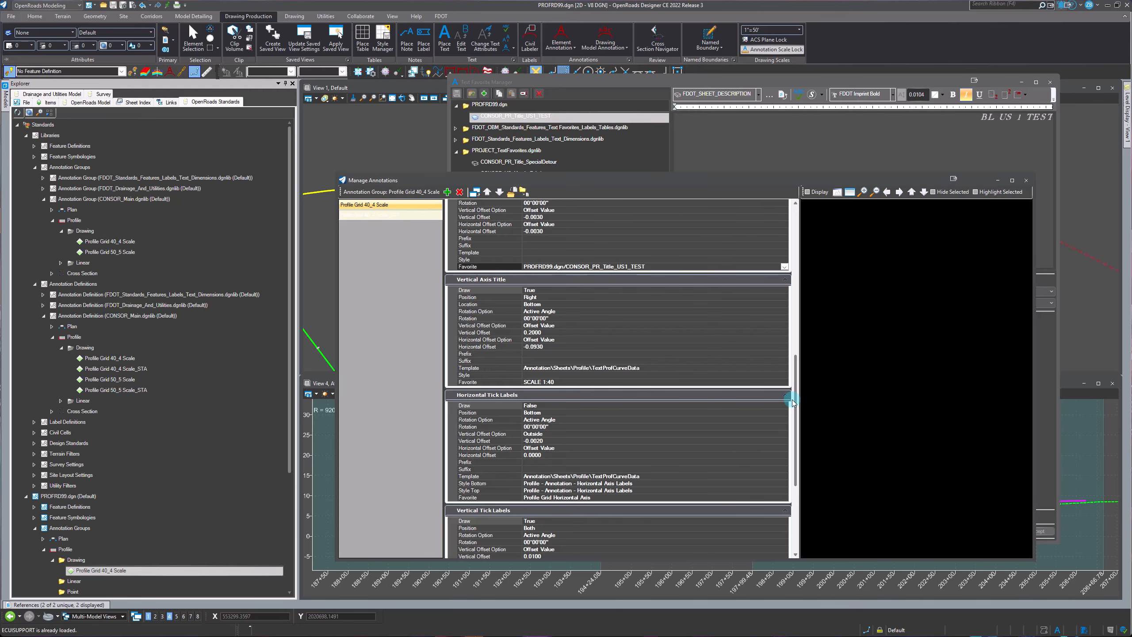
Look through CONSOR_Main.dgnlib's profile text favorites and open the FDOT_OBM_Standards_Features_Text Favorites_Labels_Tables.dgnlib favorites
left_click(512, 115)
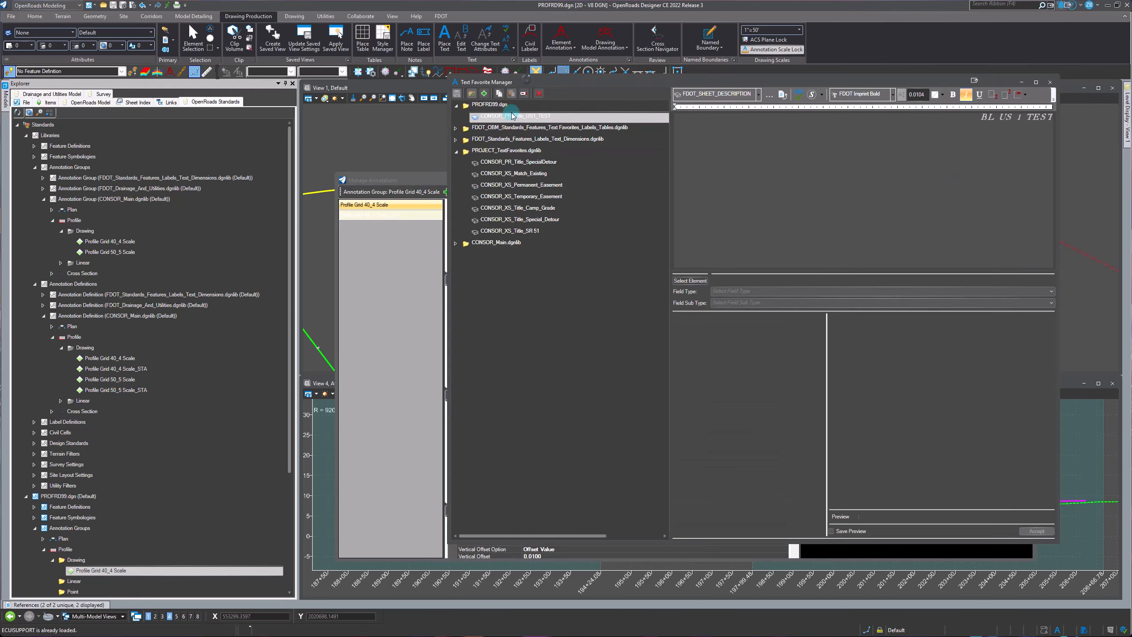
left_click(455, 243)
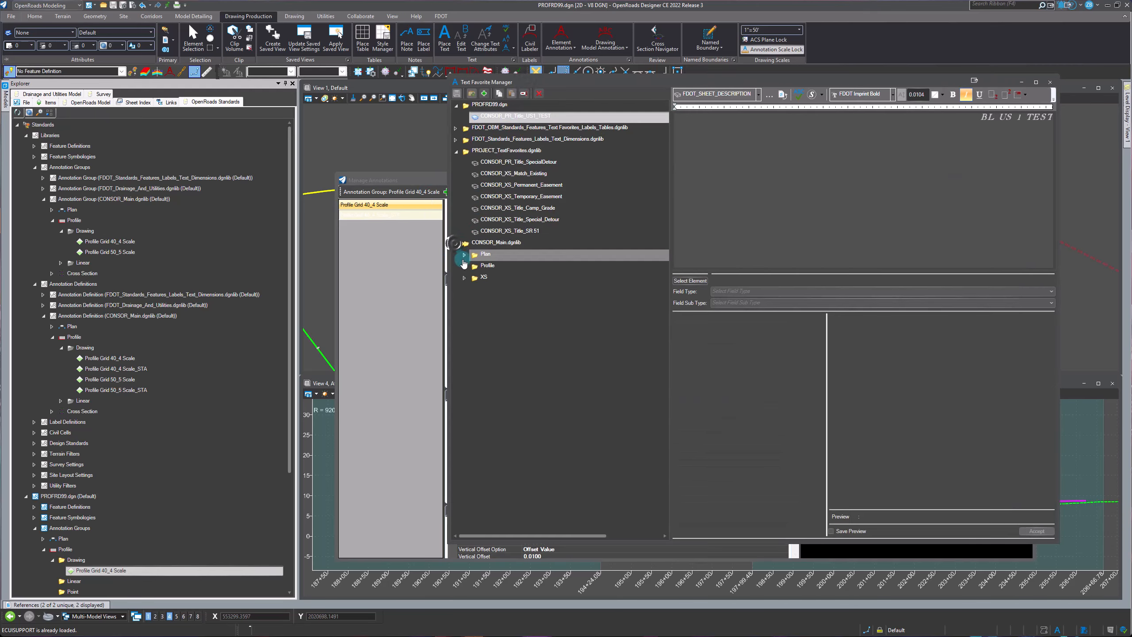
left_click(464, 266)
left_click(561, 391)
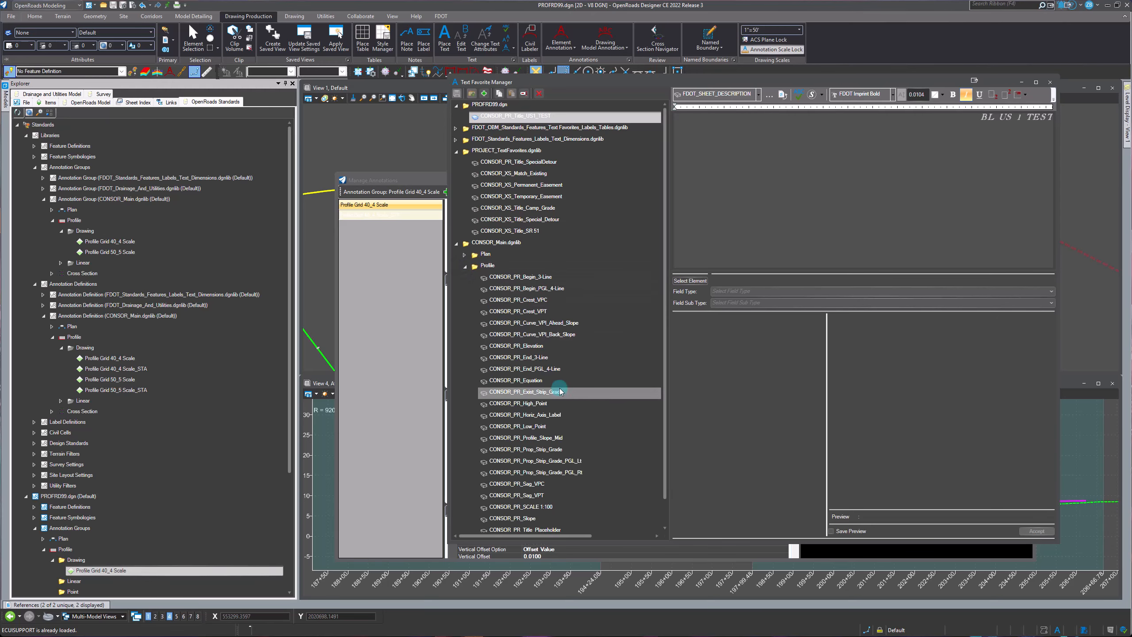
left_click(456, 128)
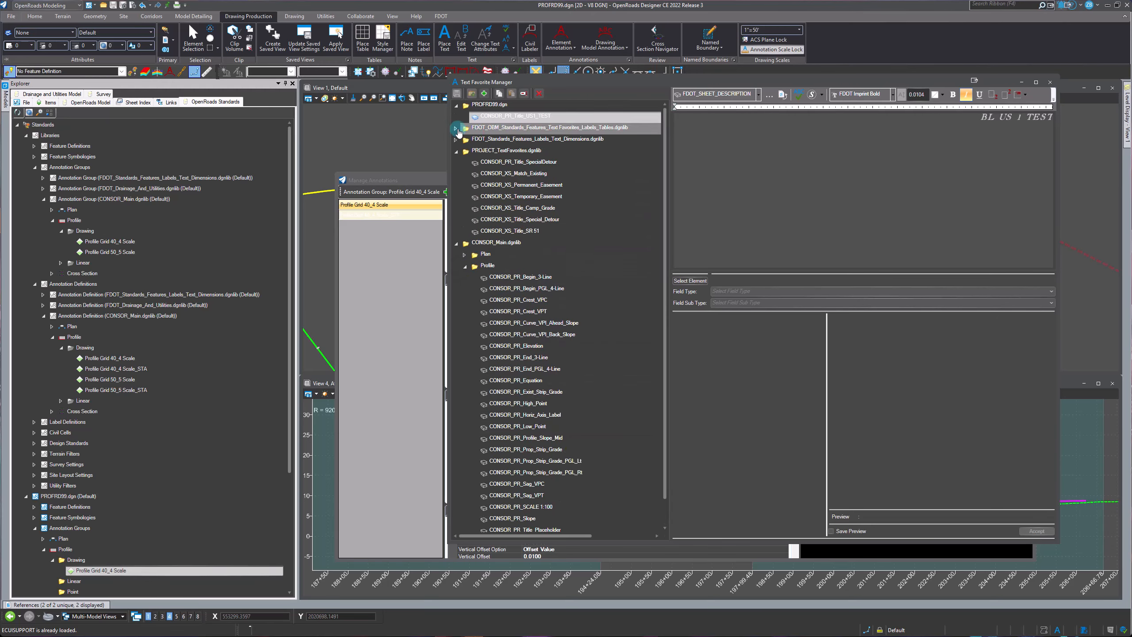
Browse the Roadway Profile Labels text favorites in FDOT_Standards_Features_Labels_Text_Dimensions.dgnlib
left_click(455, 140)
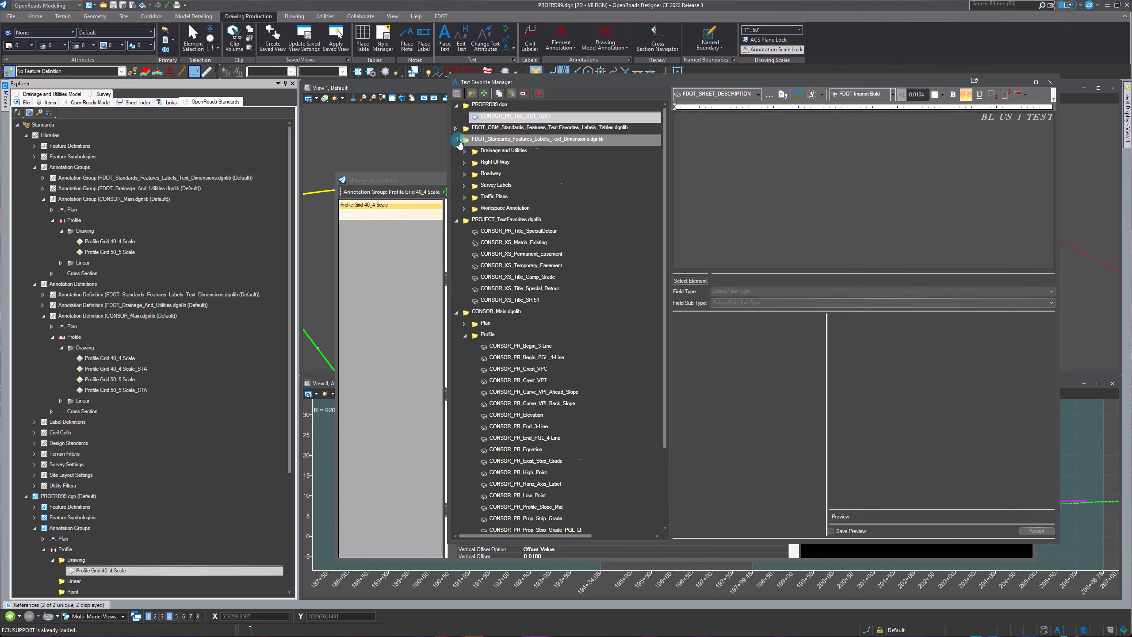
left_click(465, 187)
left_click(464, 174)
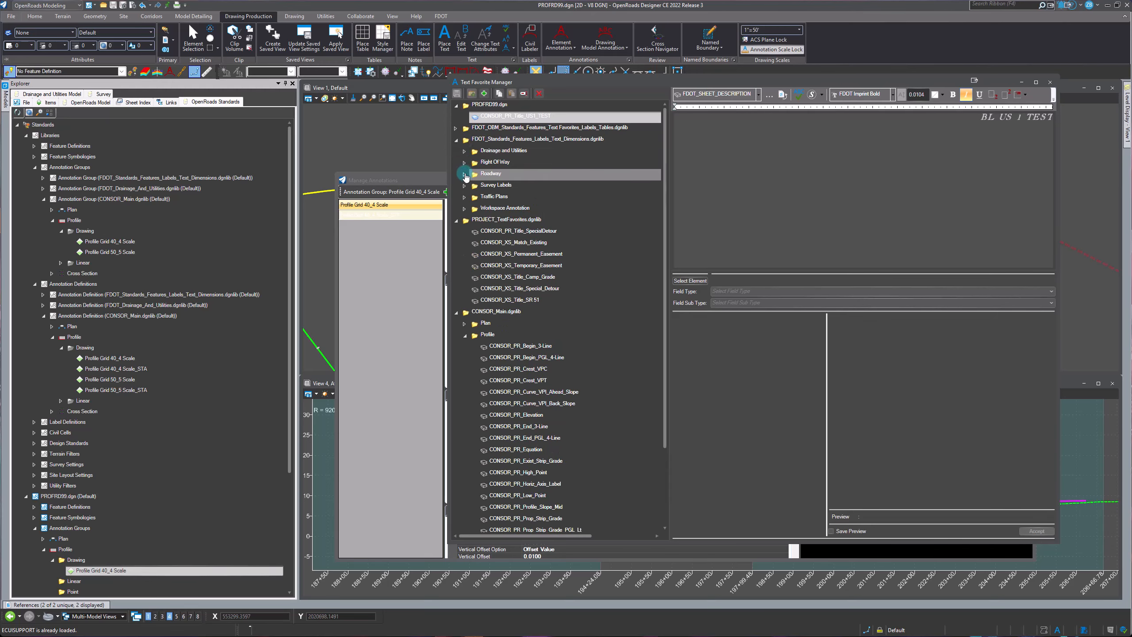
left_click(473, 198)
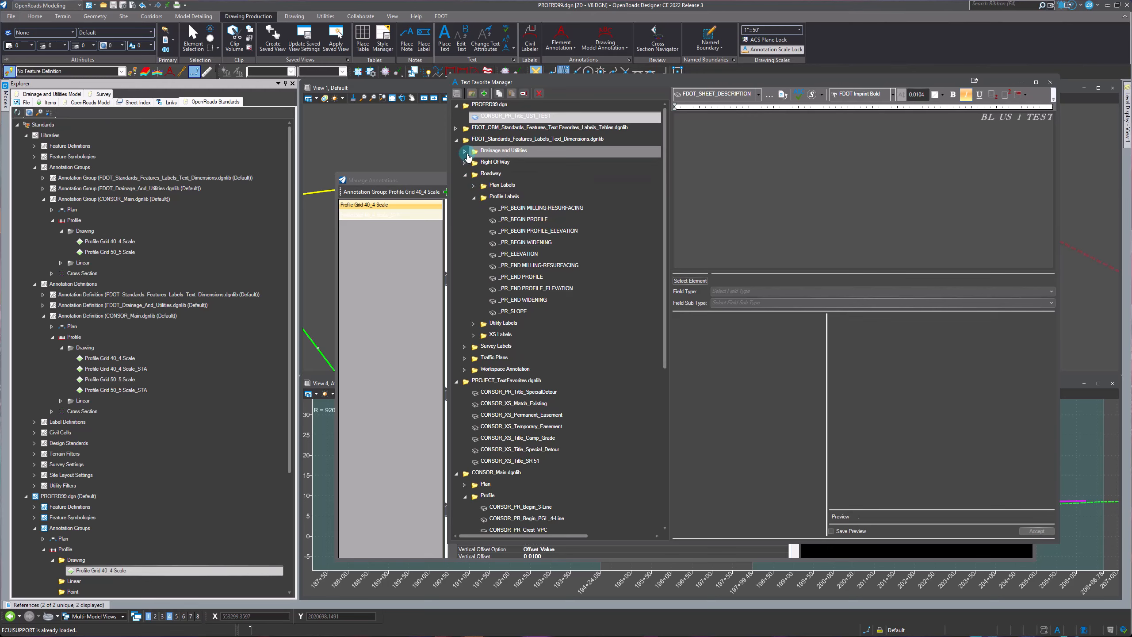
left_click(475, 337)
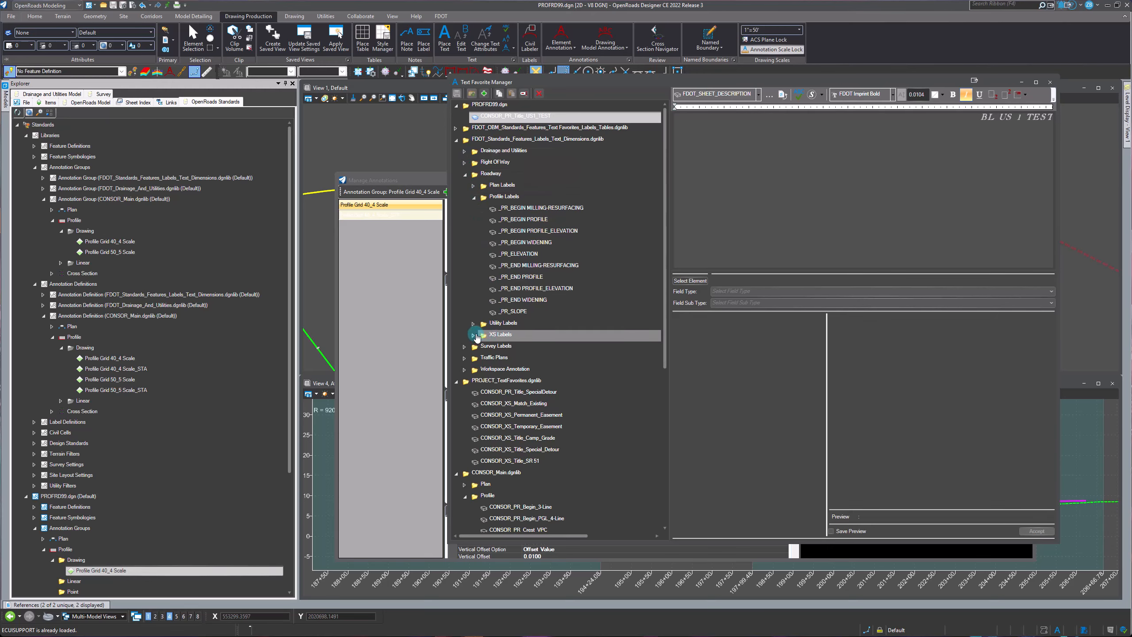
Examine the text of the SCALE 1:40 favorite among the Workspace Annotation Profile favorites
left_click(465, 369)
left_click(473, 404)
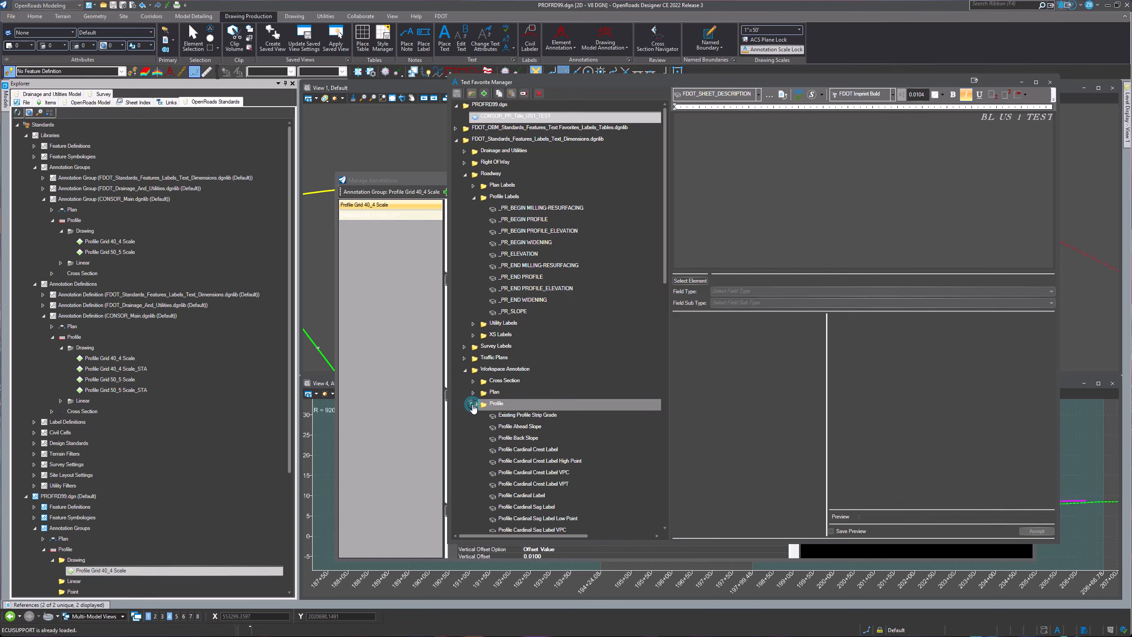
scroll(580, 450, "down", 8)
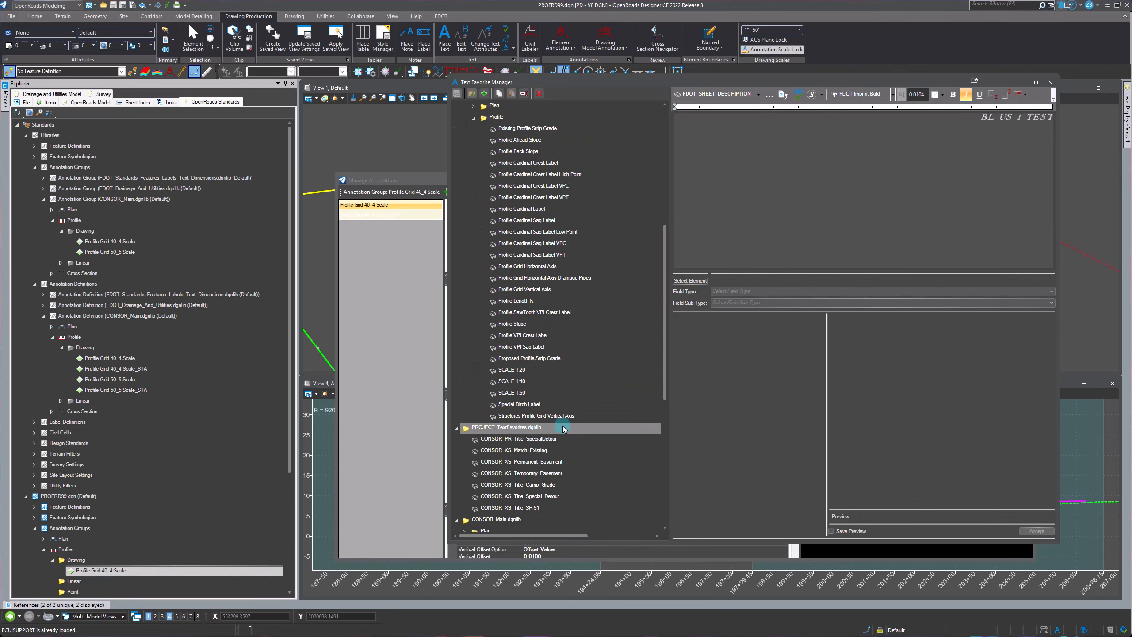
left_click(536, 394)
left_click(530, 381)
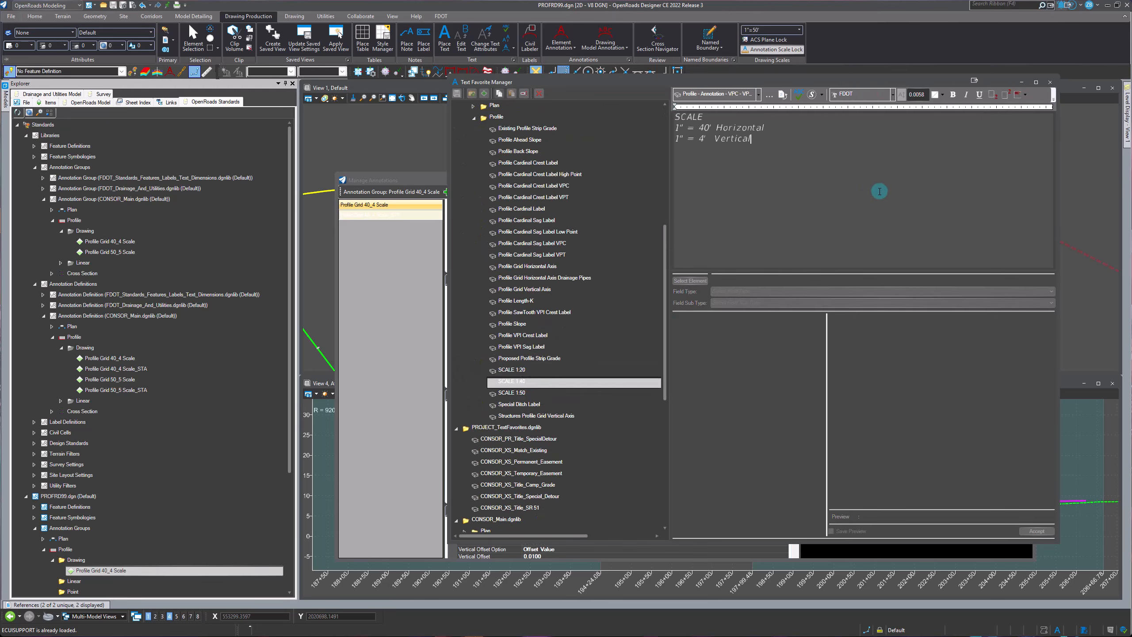
left_click(783, 291)
left_click(818, 174)
left_click(703, 117)
left_click(529, 384)
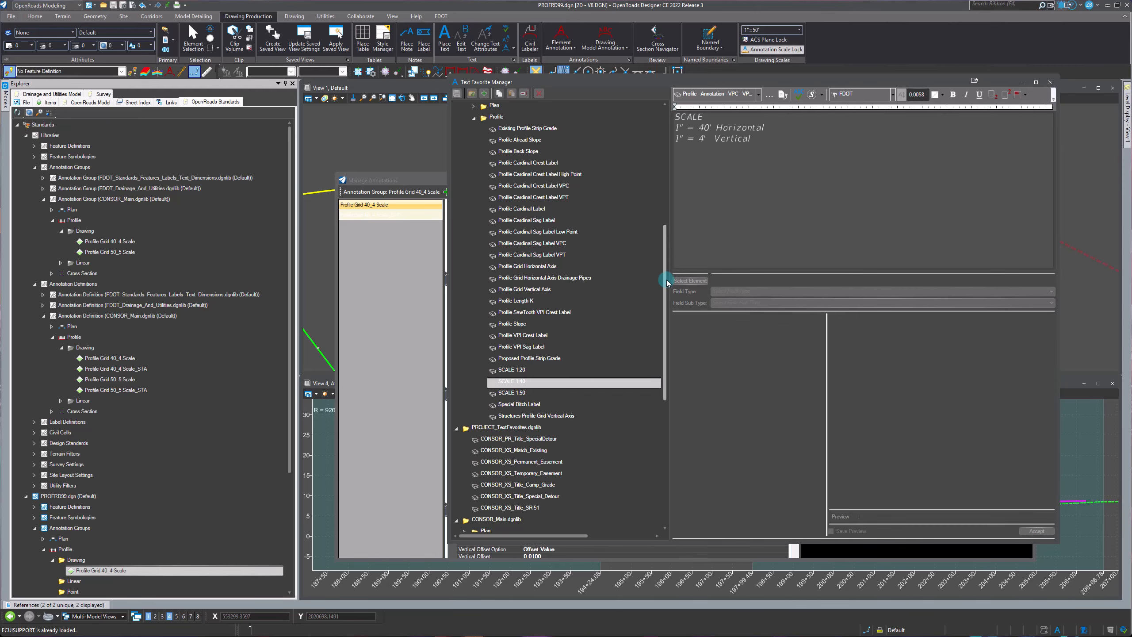
Review the Profile Grid 40_4 Scale axis title and tick label settings, and close the annotation and text favorite managers
left_click(371, 181)
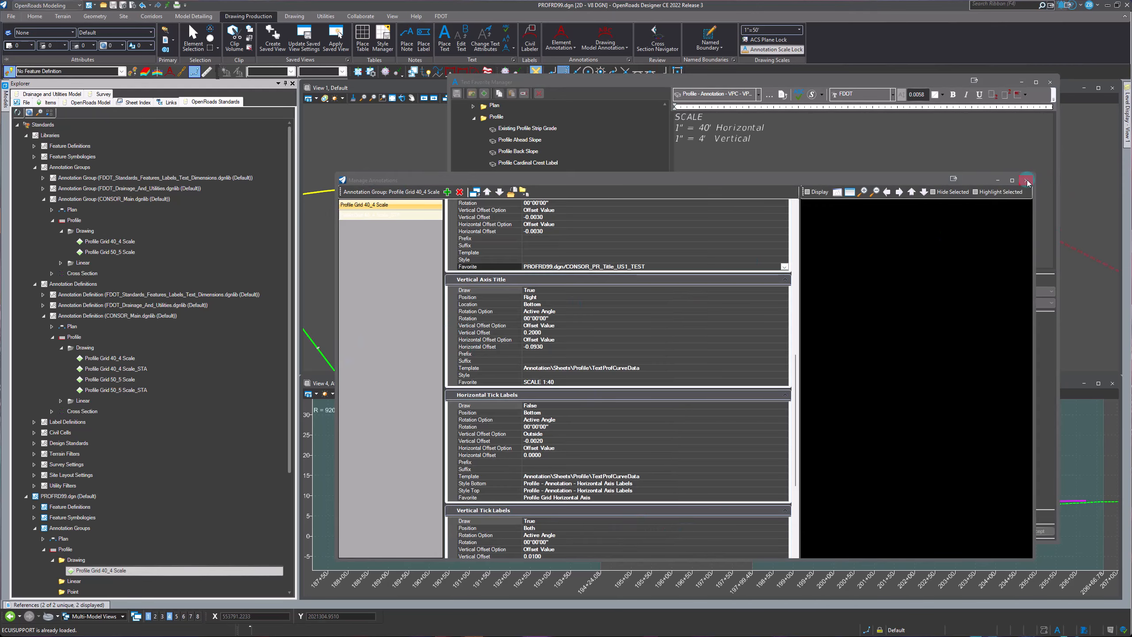
scroll(715, 410, "down", 5)
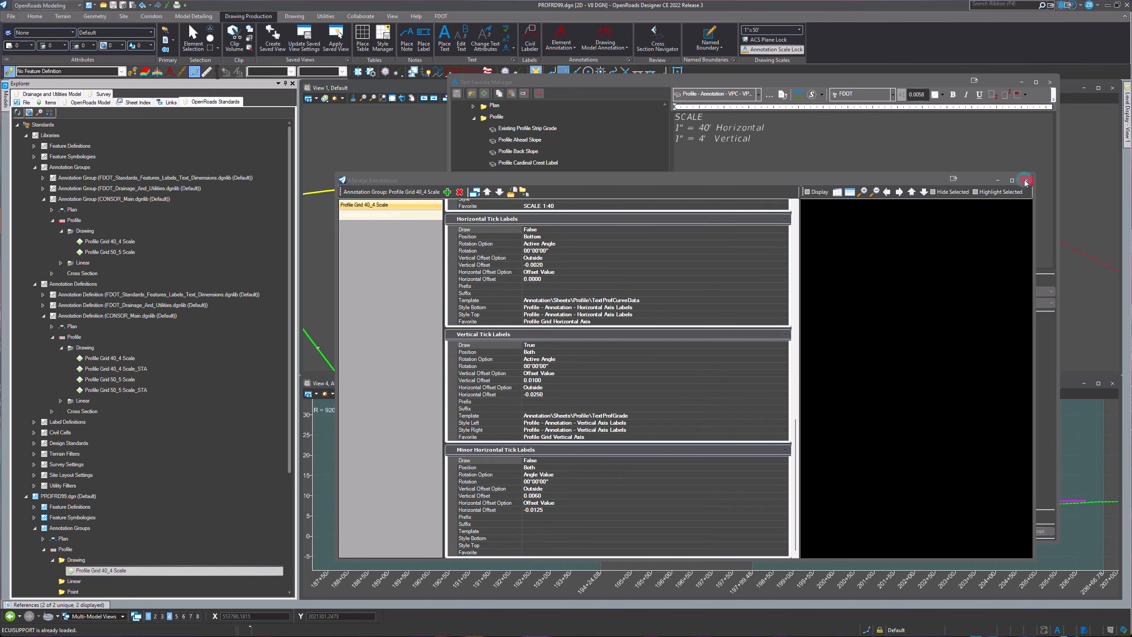
left_click(1025, 180)
left_click(1050, 82)
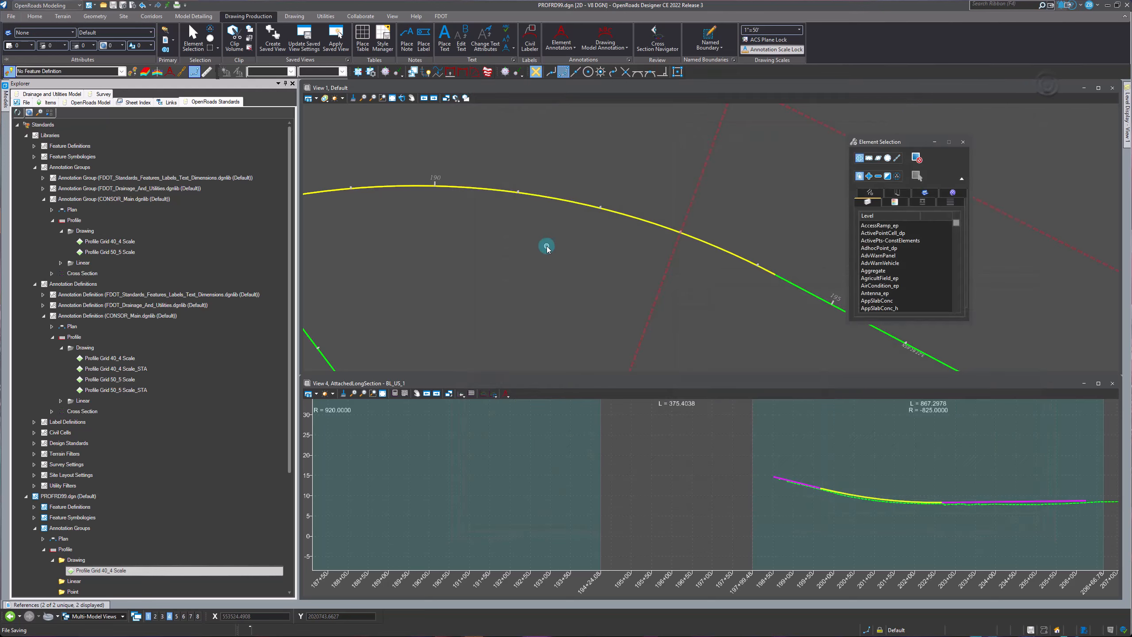
Set the drawing's annotation scale to 1"=40'
scroll(152, 533, "down", 3)
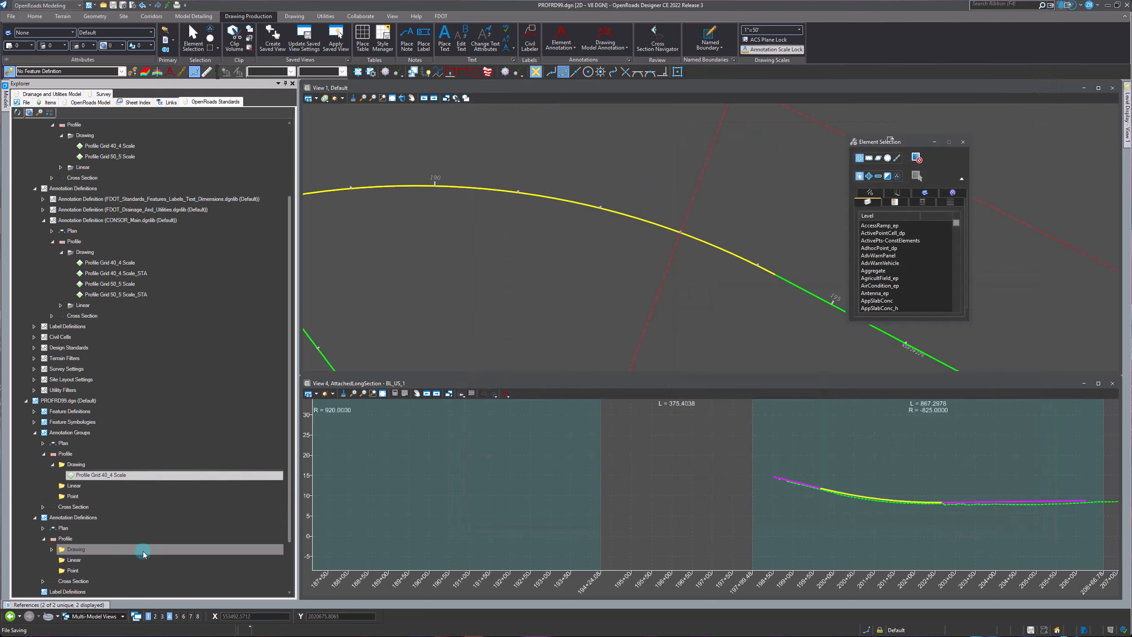
scroll(149, 475, "down", 2)
scroll(148, 473, "up", 3)
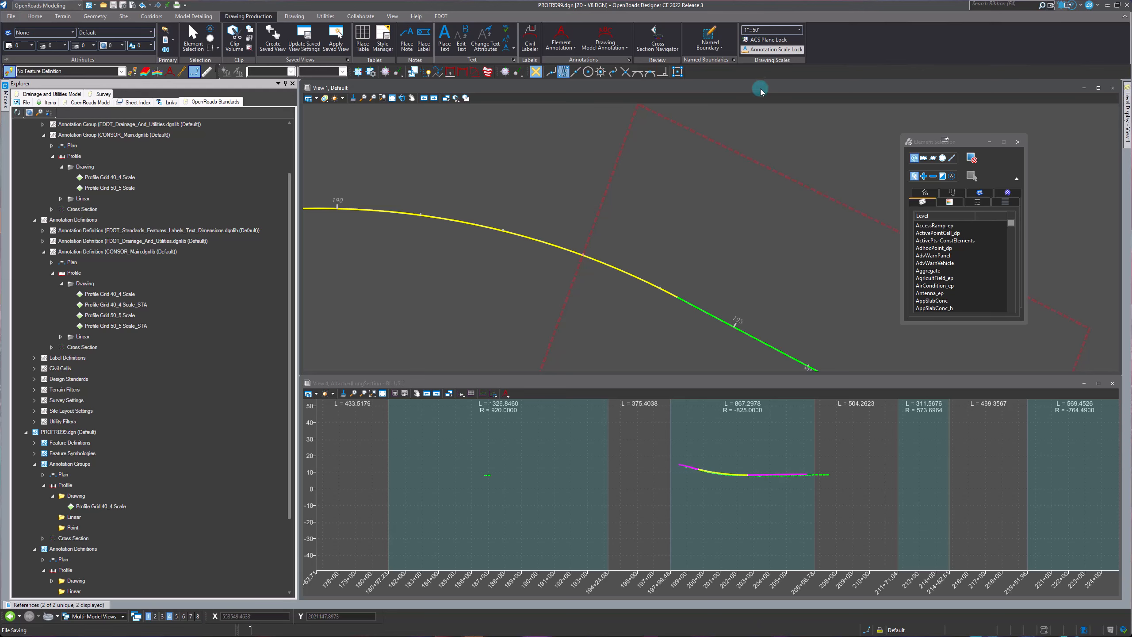
left_click(797, 31)
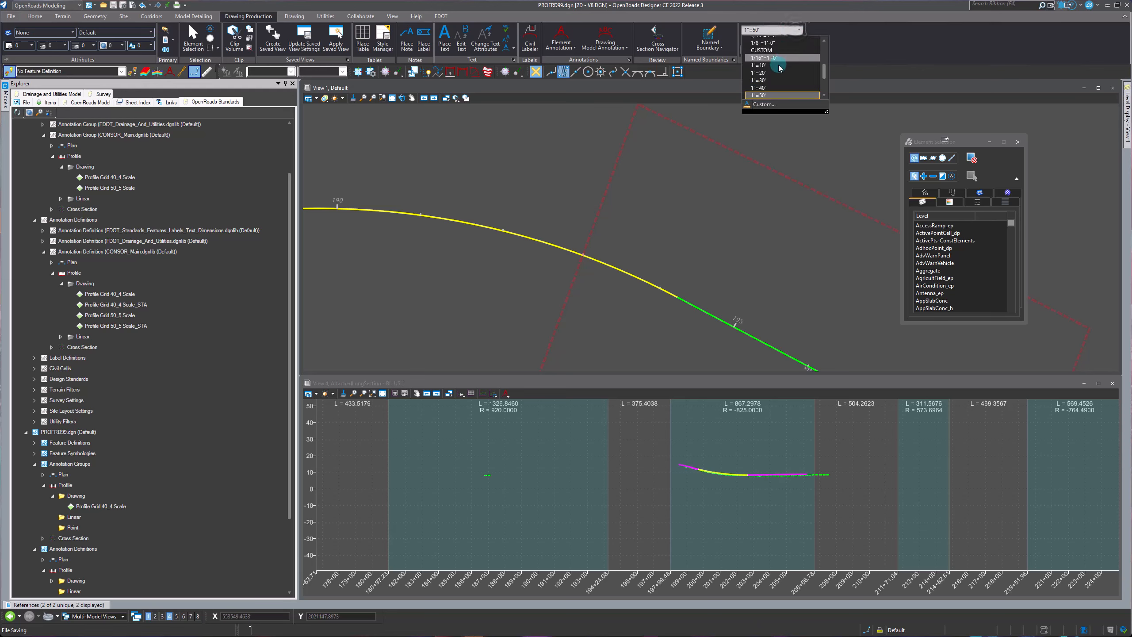
left_click(767, 89)
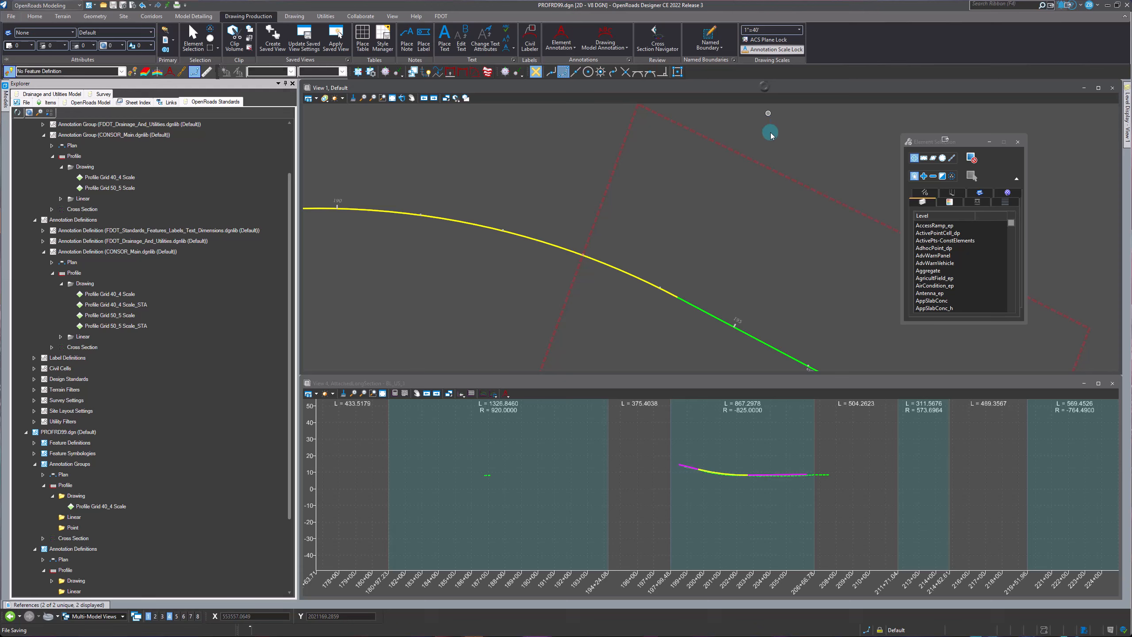
Start placing a Civil Profile named boundary with the PROJECT-11x17 Profile Only drawing seed and a 1"=40' detail scale
left_click(711, 36)
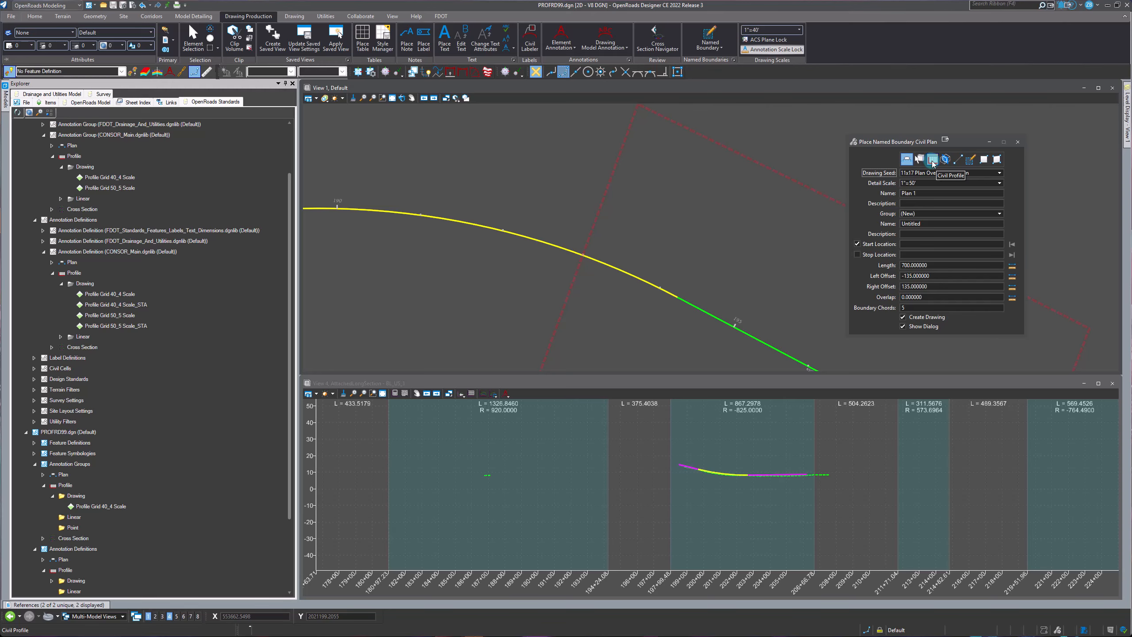
left_click(932, 161)
left_click(994, 174)
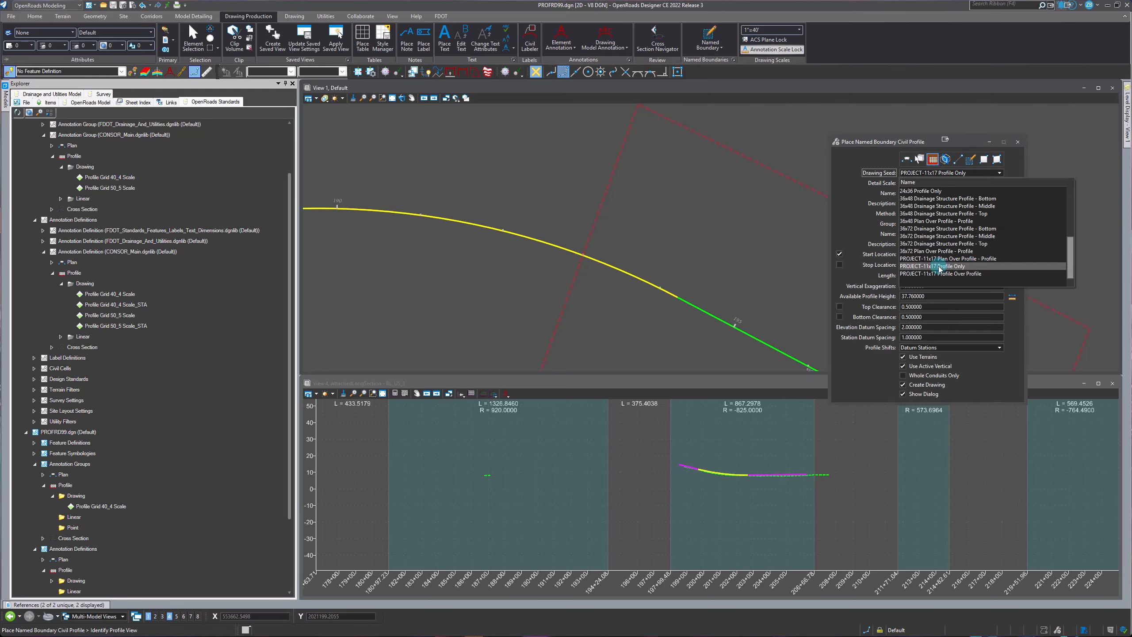
left_click(959, 267)
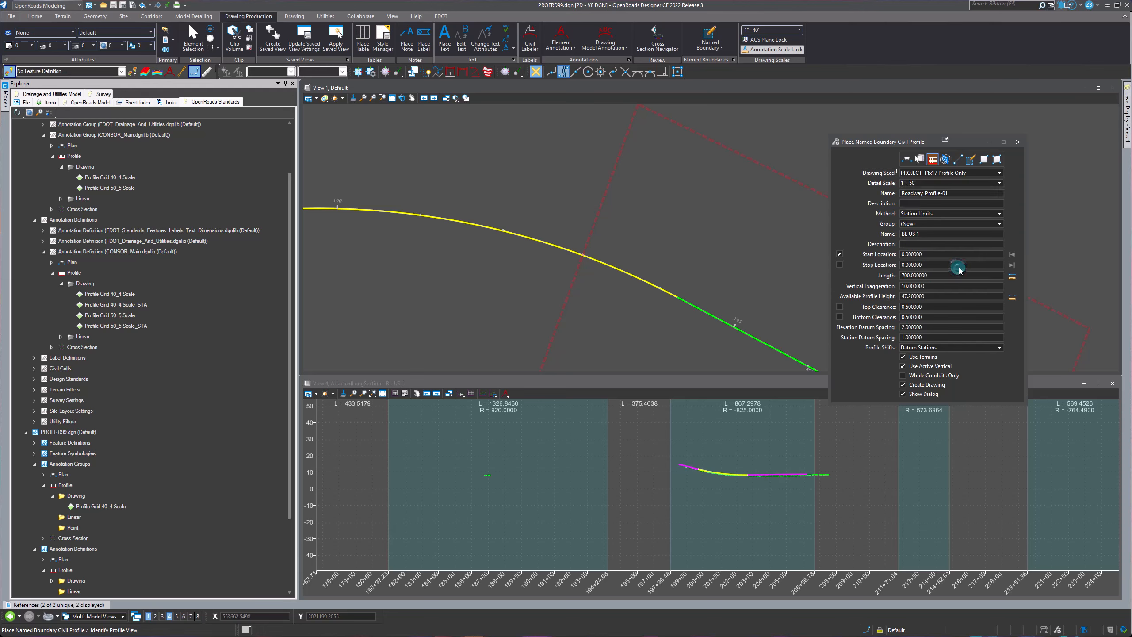
left_click(981, 183)
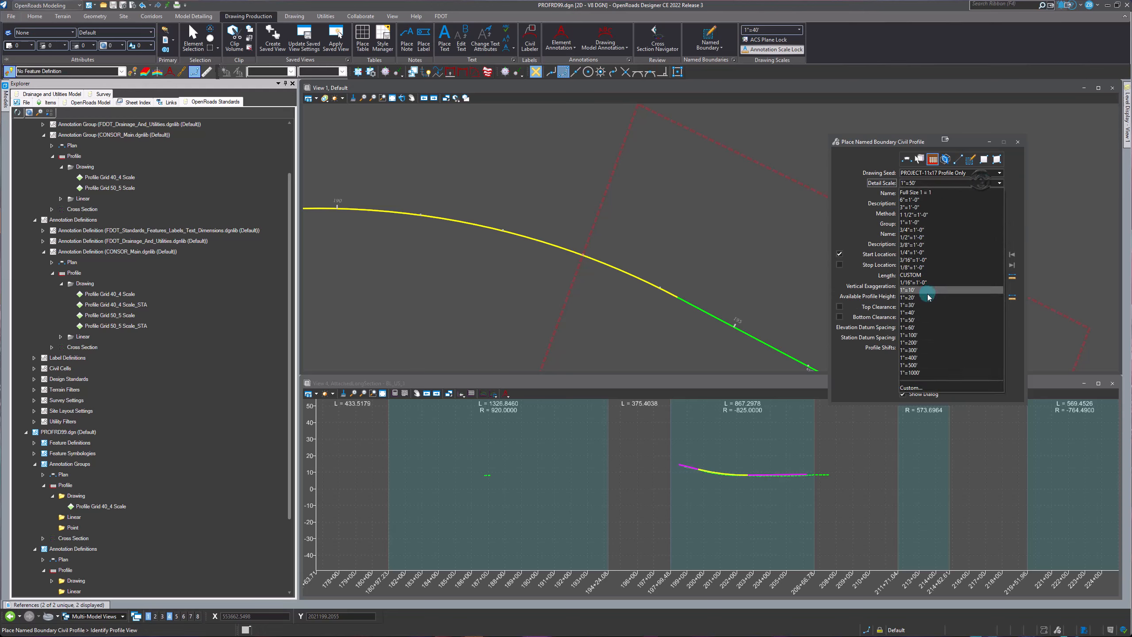
left_click(935, 313)
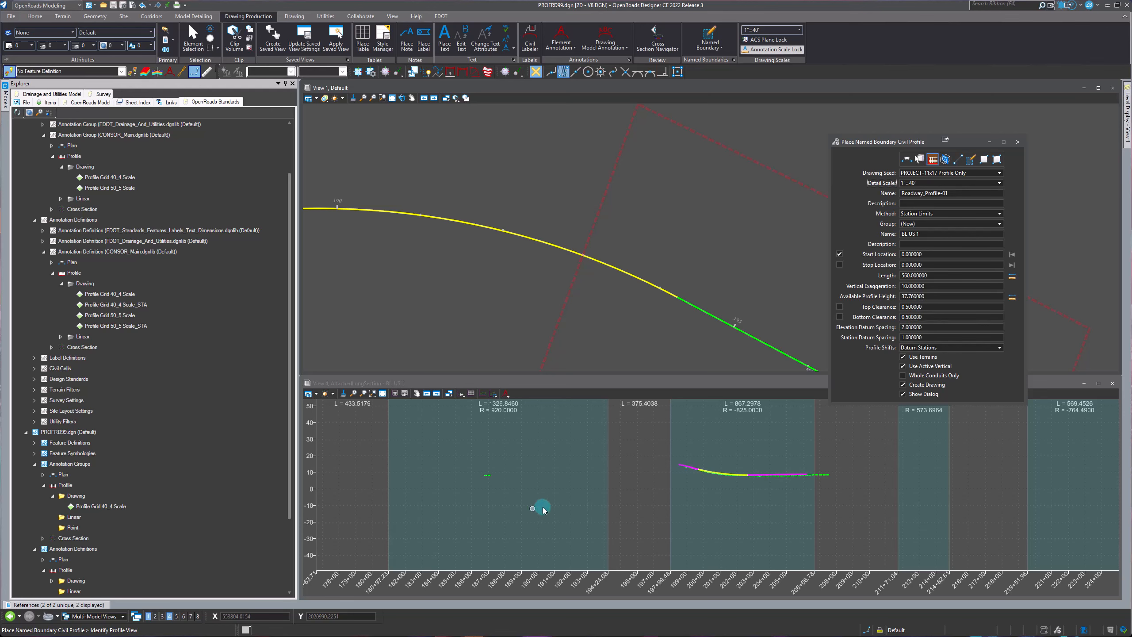
Enter 19300 as the boundary start location and identify the BL_US_1 profile view
left_click(711, 459)
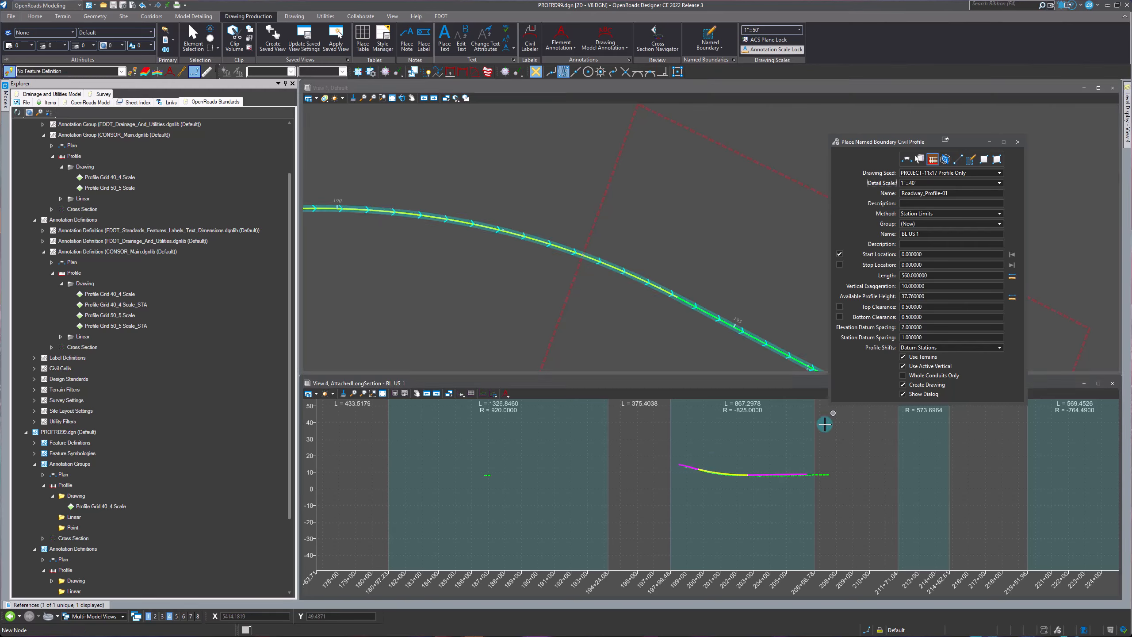
left_click(946, 194)
left_click_drag(931, 254, 899, 255)
type("193")
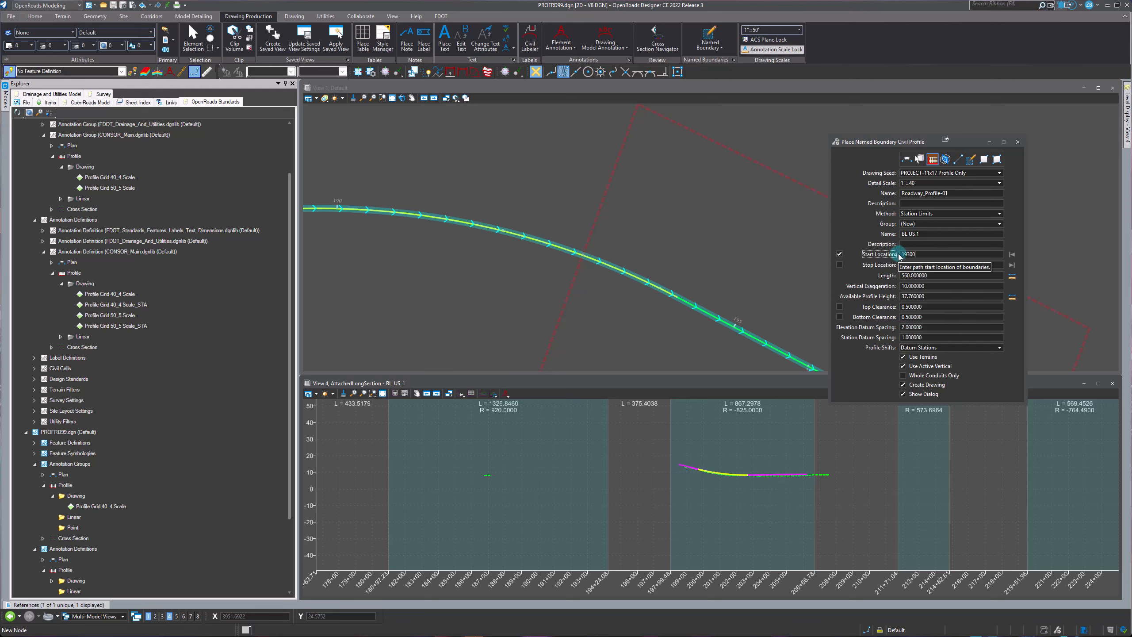
type("000000")
key("Tab")
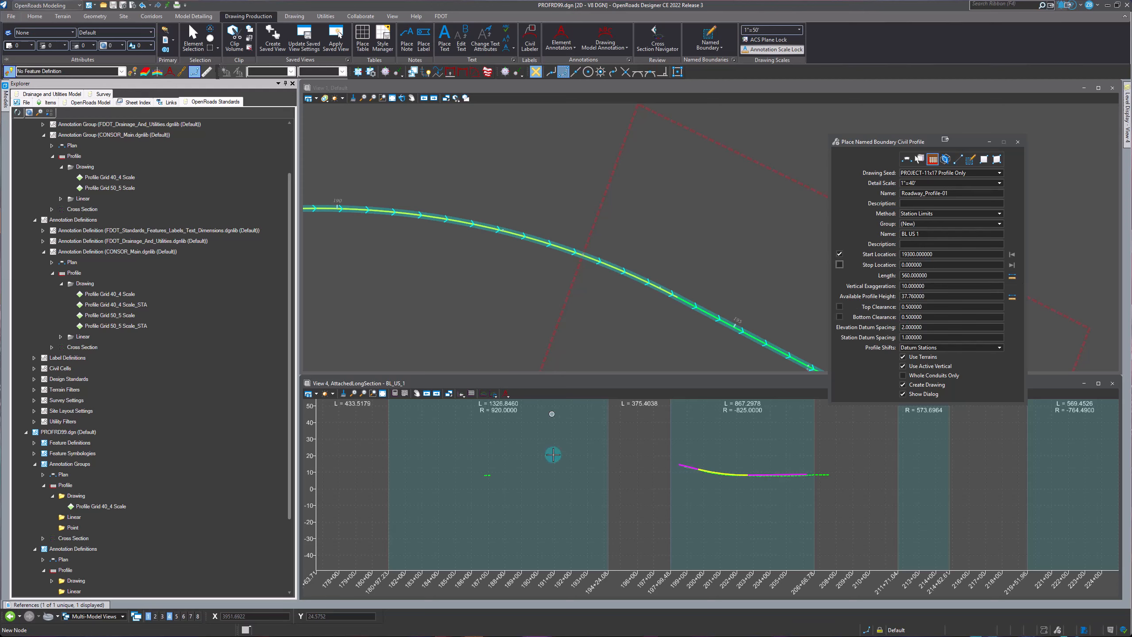
left_click(627, 486)
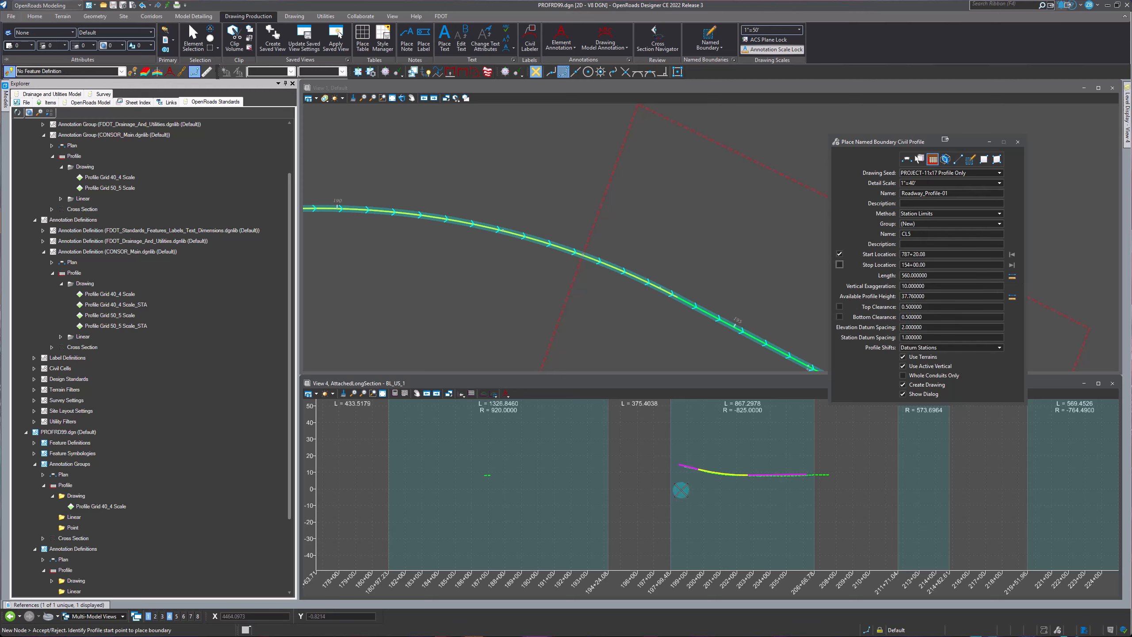
Set the boundary start location to 193+00 and accept the start point in the profile view
left_click(931, 255)
type("19")
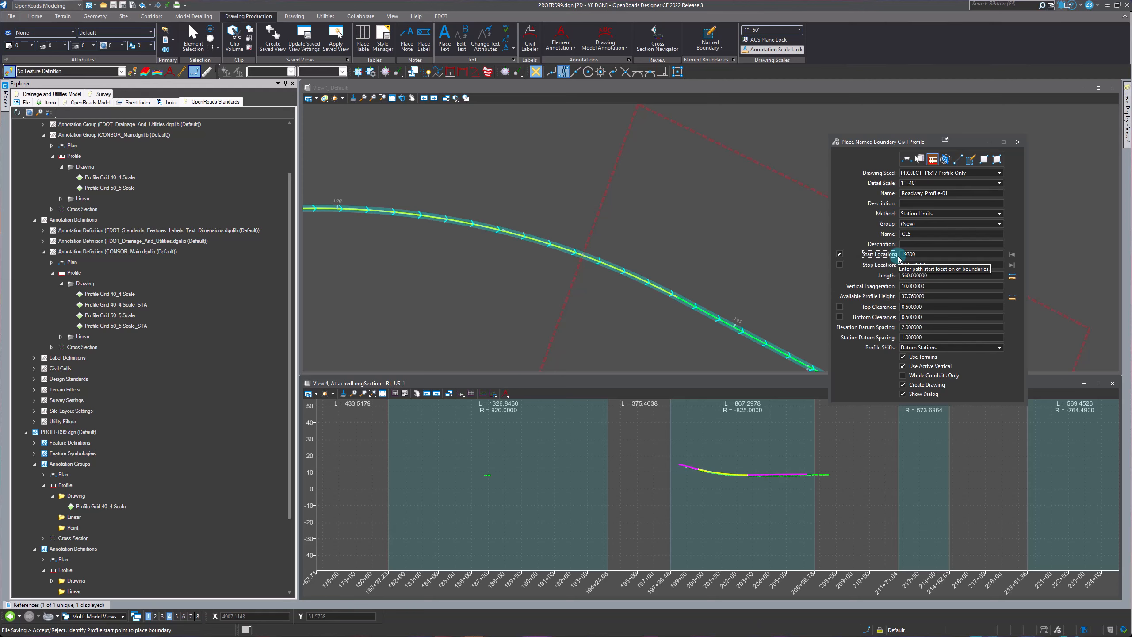
type("3+00")
key("Tab")
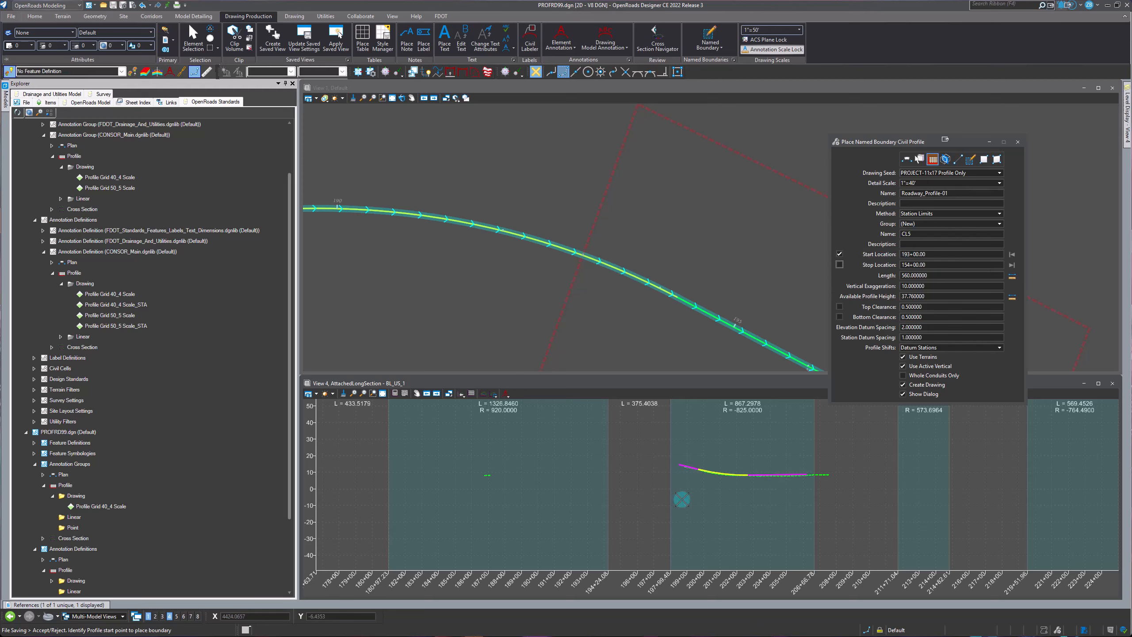
left_click(690, 497)
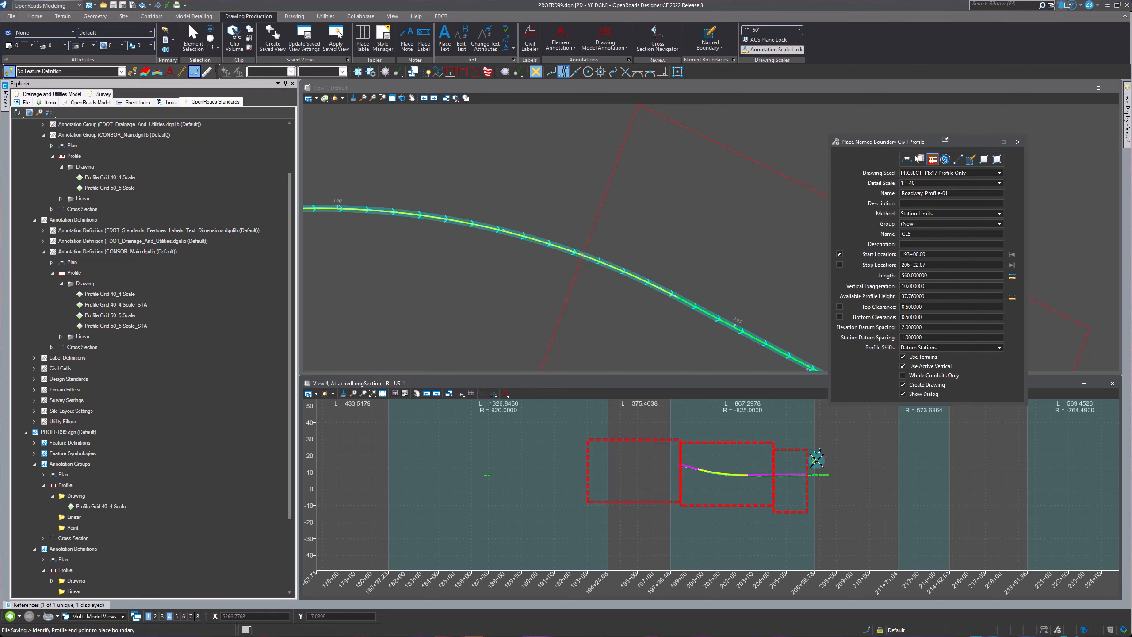
Check the alignment stationing in plan and lock the boundary stop location at 211+00
scroll(803, 462, "up", 2)
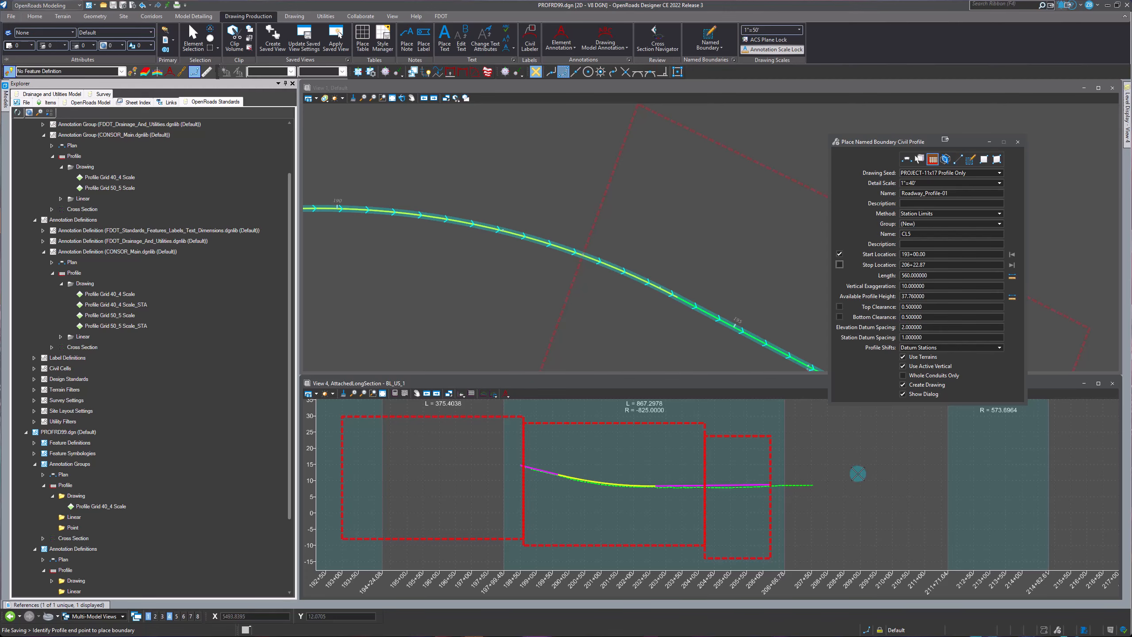
scroll(487, 232, "down", 4)
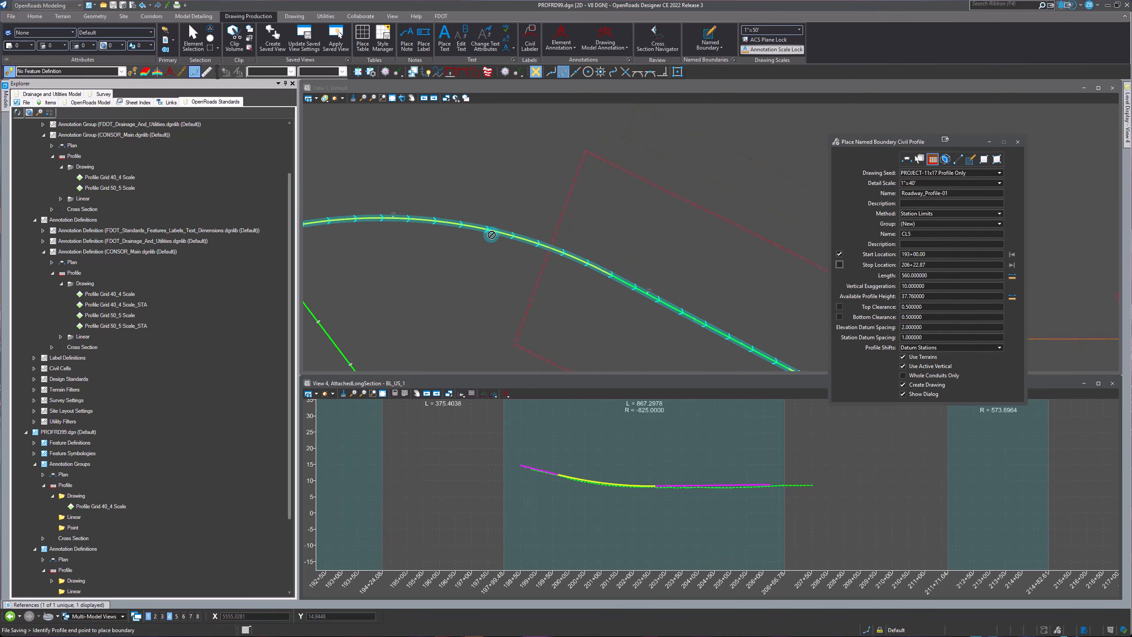
scroll(784, 243, "up", 5)
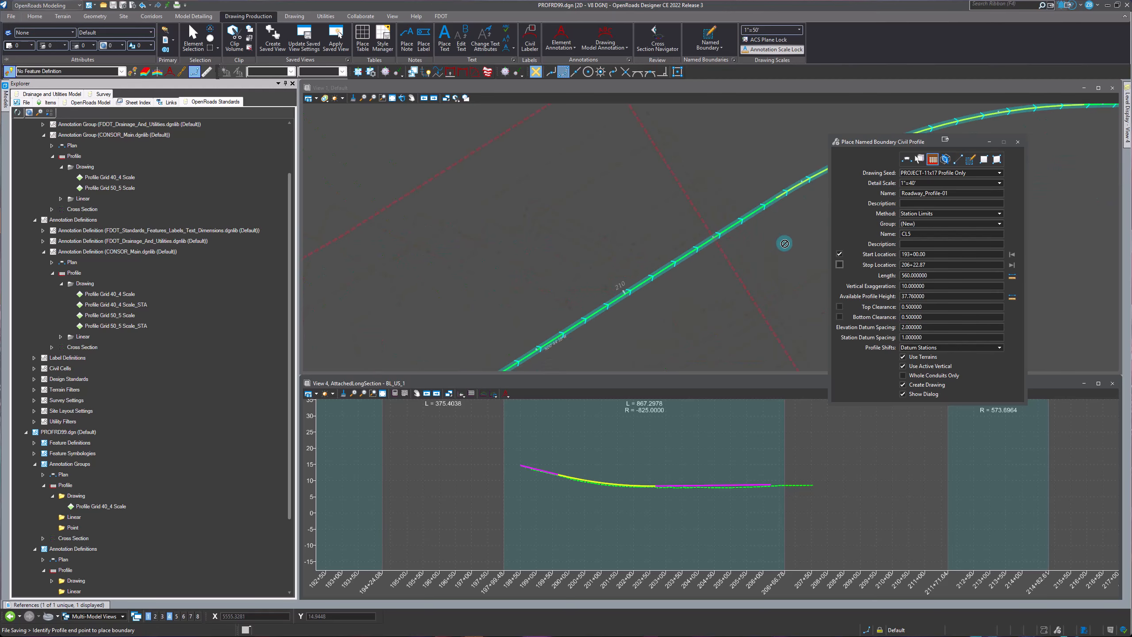
middle_click_drag(754, 245, 698, 280)
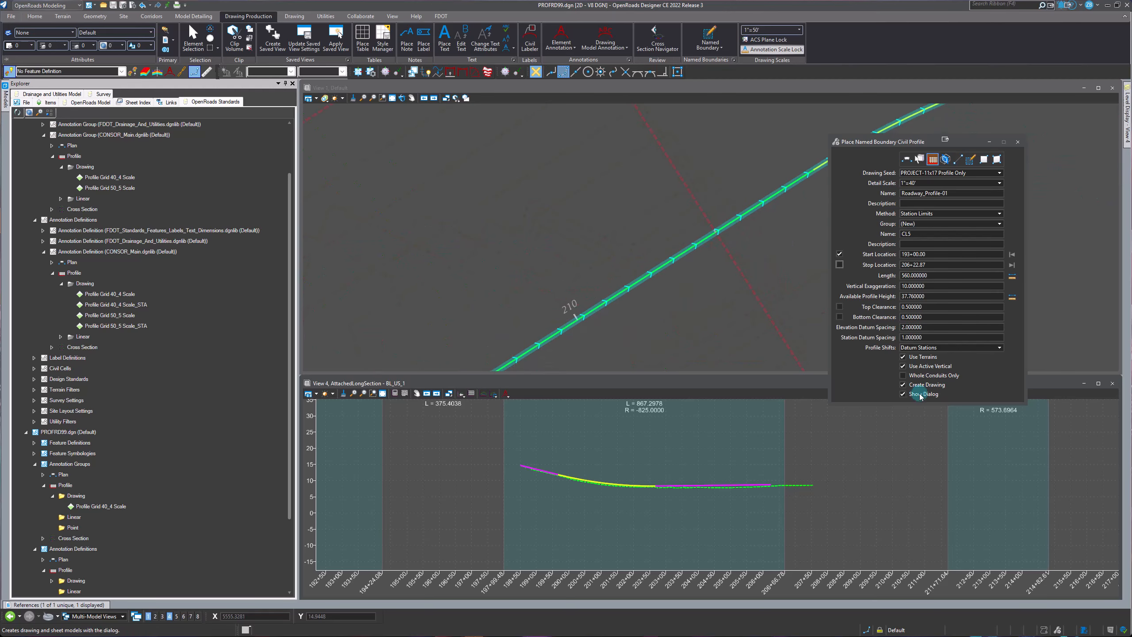
left_click(914, 286)
left_click(840, 264)
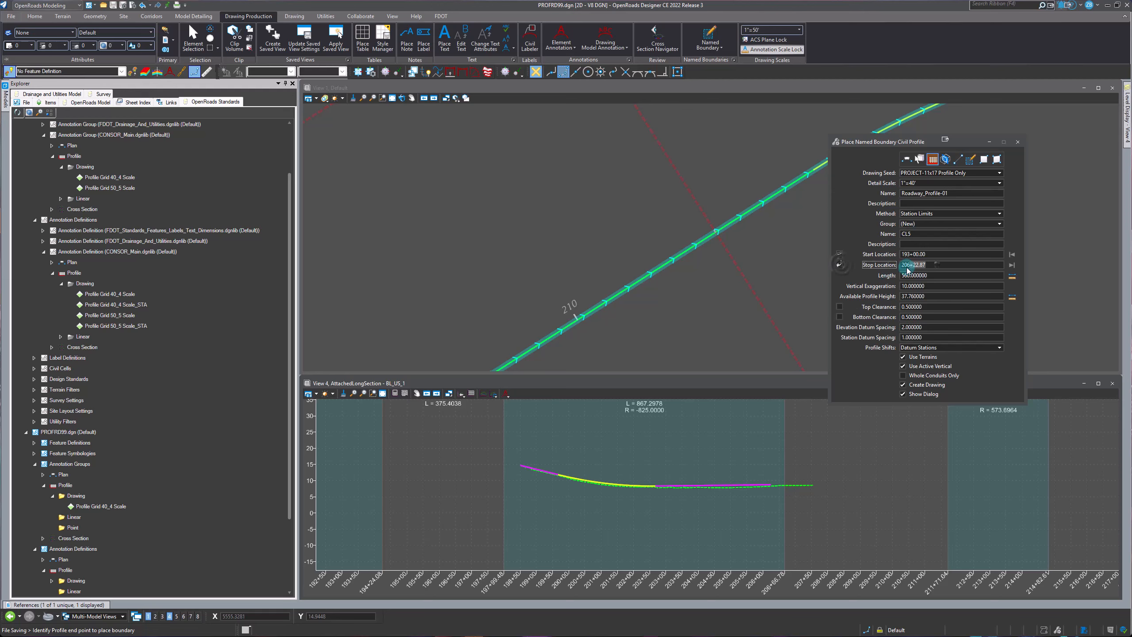
type("21100")
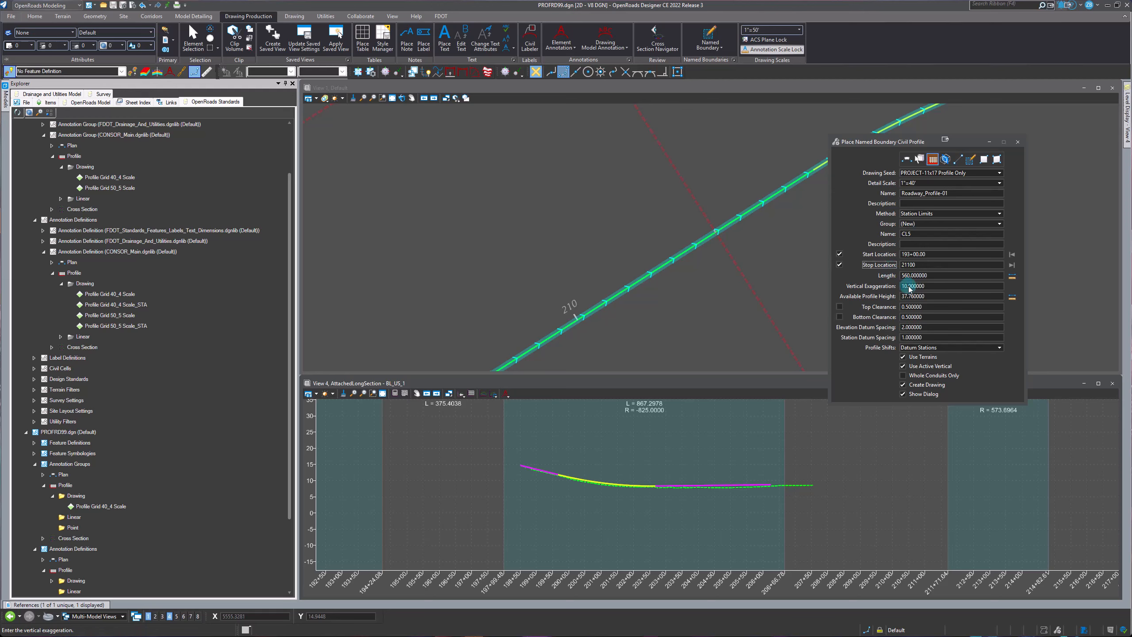
key("Tab")
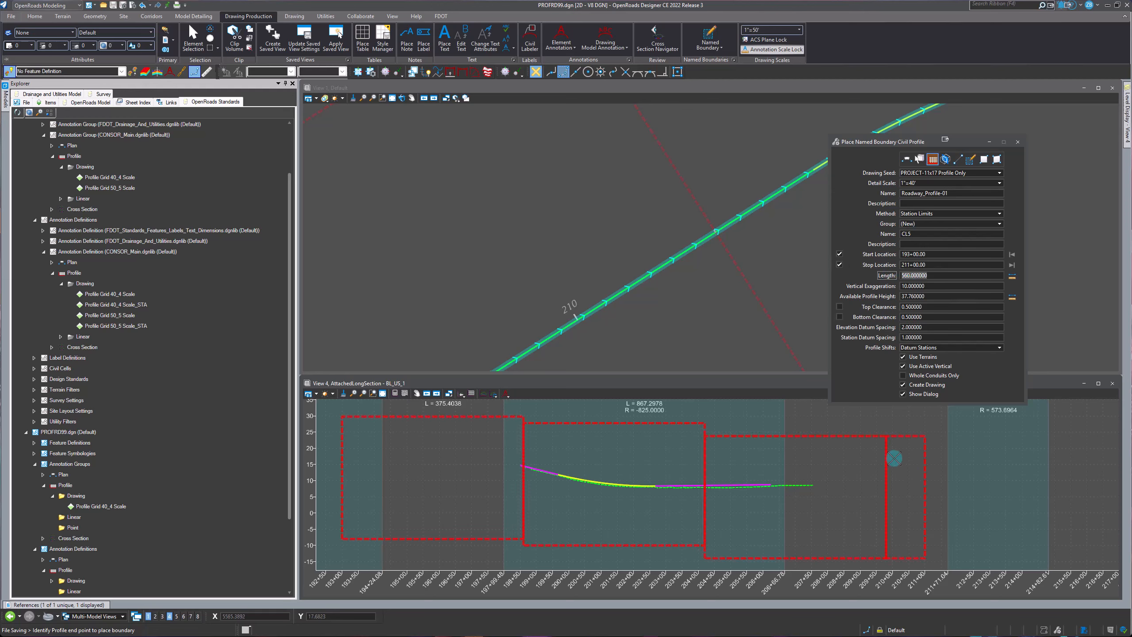
left_click(745, 298)
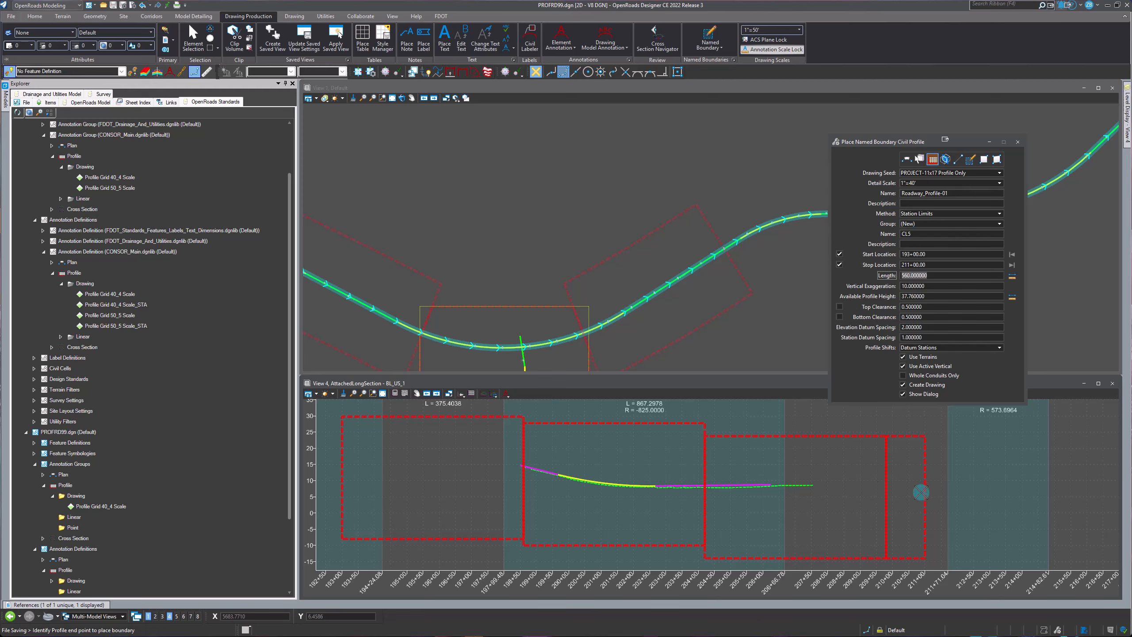
Set the boundary stop location to 209+80 and accept the named boundaries in the profile view
left_click(910, 266)
key("BackSpace")
key("BackSpace")
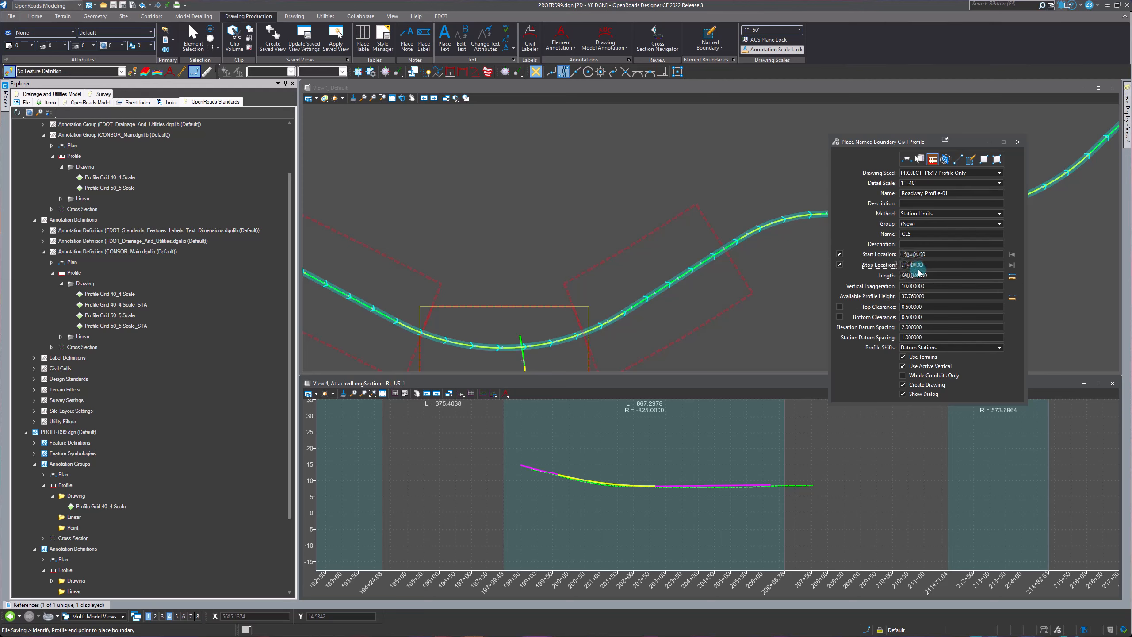
type("09")
left_click(916, 266)
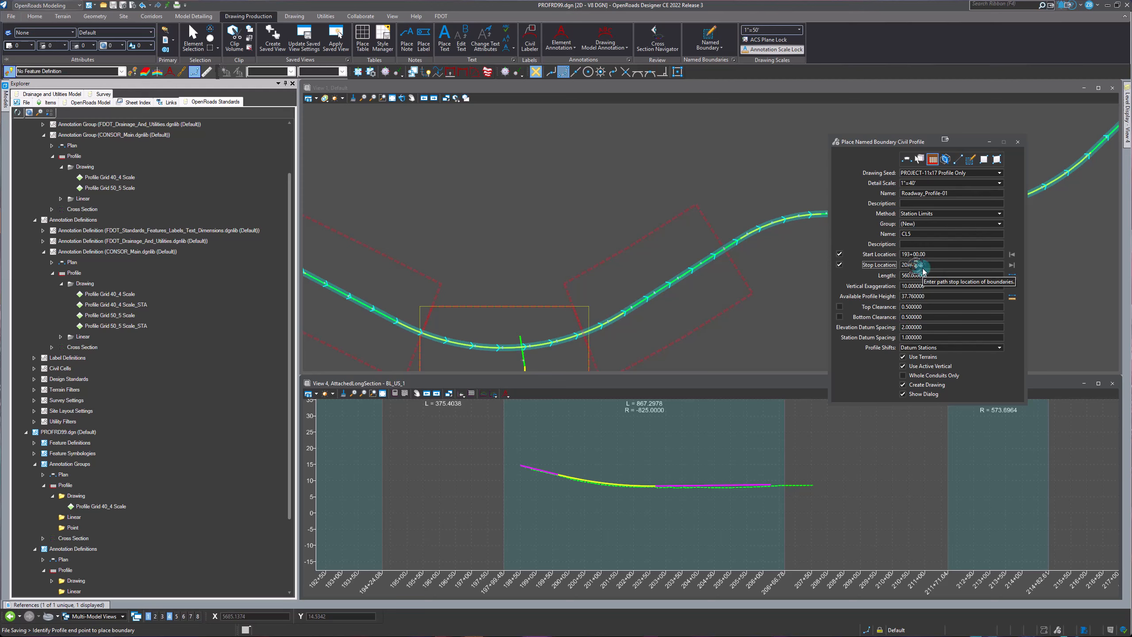
key("BackSpace")
type("8")
key("Tab")
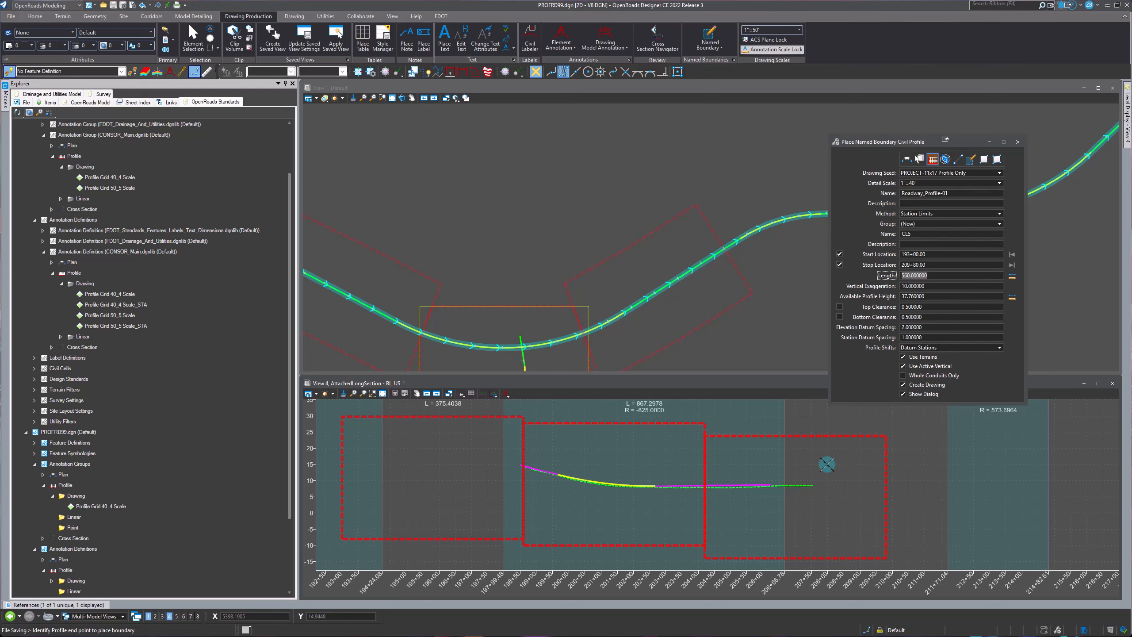
left_click(850, 463)
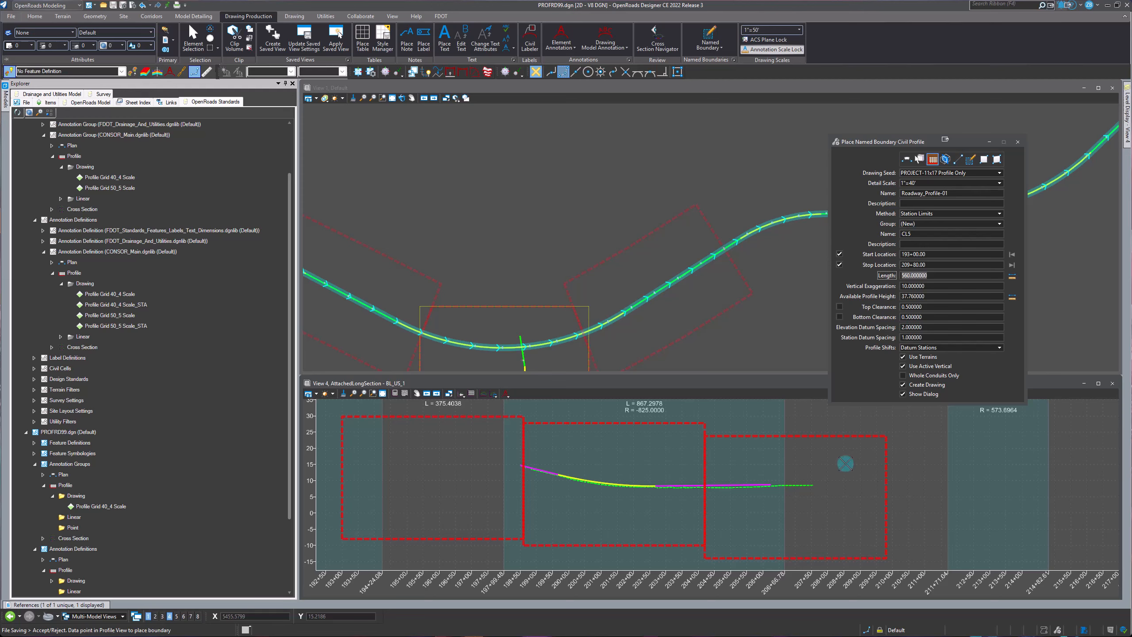
left_click(845, 464)
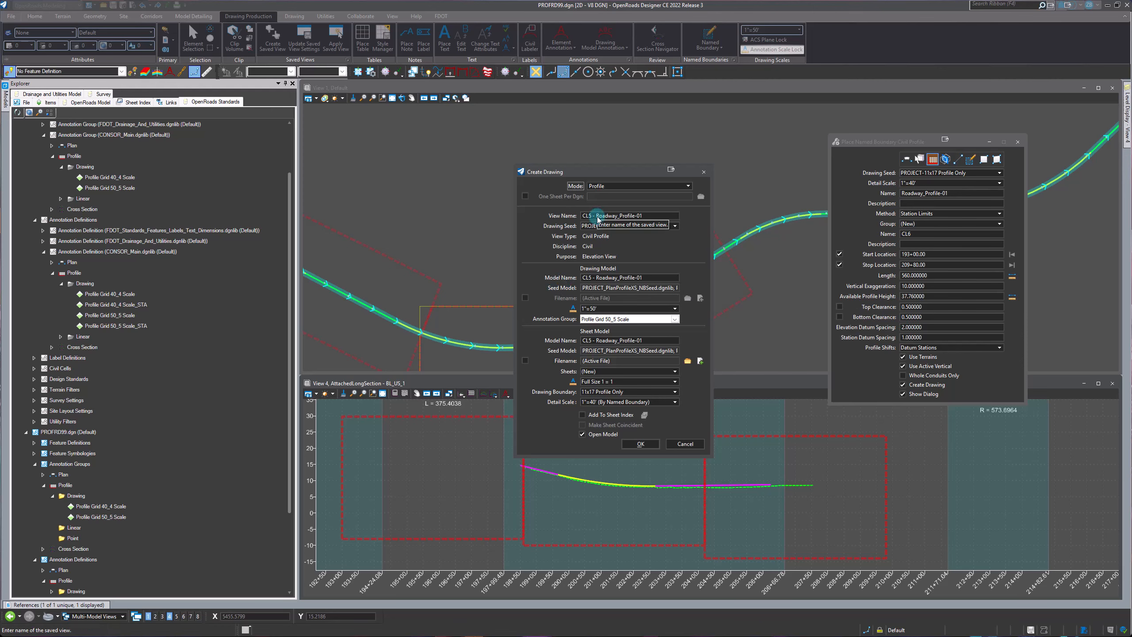
Rename the view Roadway_Profile-01 and set the drawing model to 1"=40' with the Profile Grid 40_4 Scale annotation group
left_click_drag(596, 217, 560, 218)
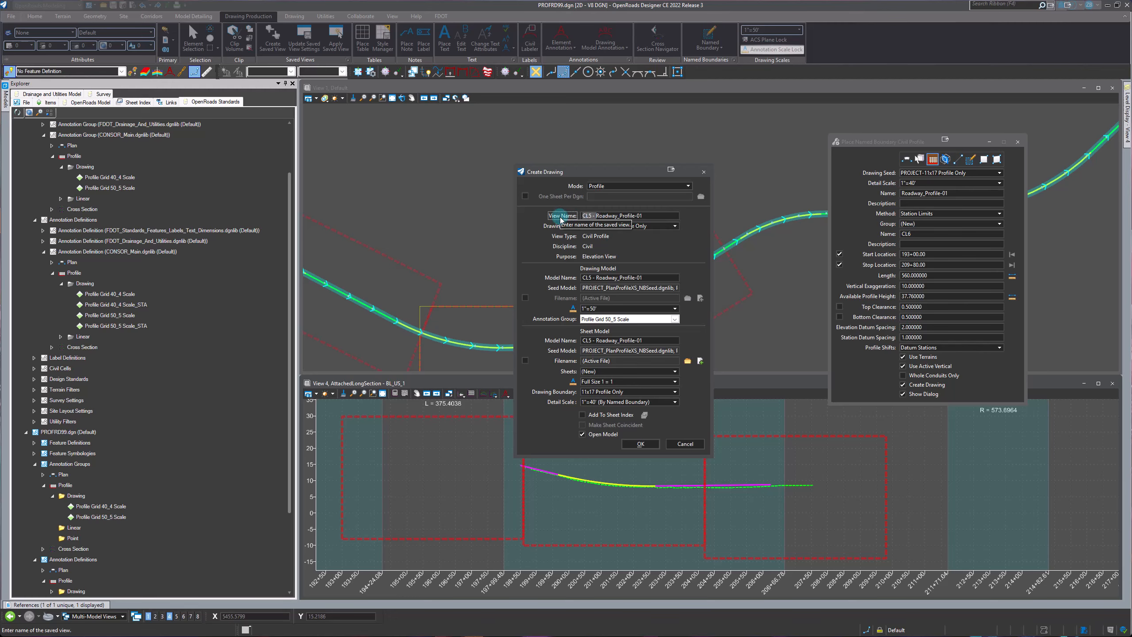
key("Delete")
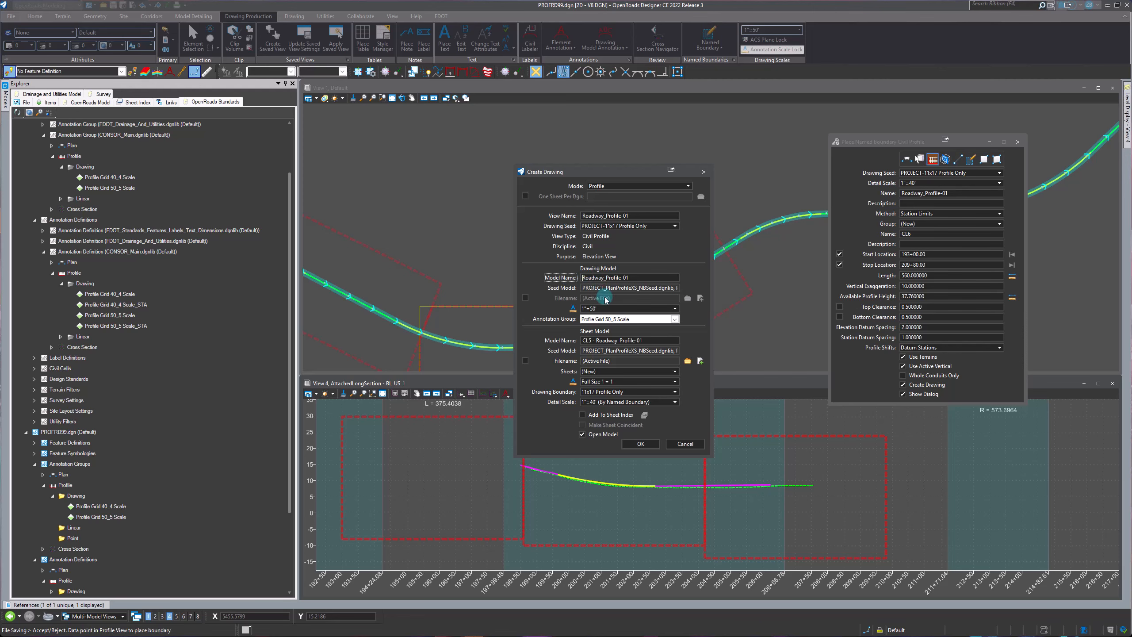
left_click(674, 308)
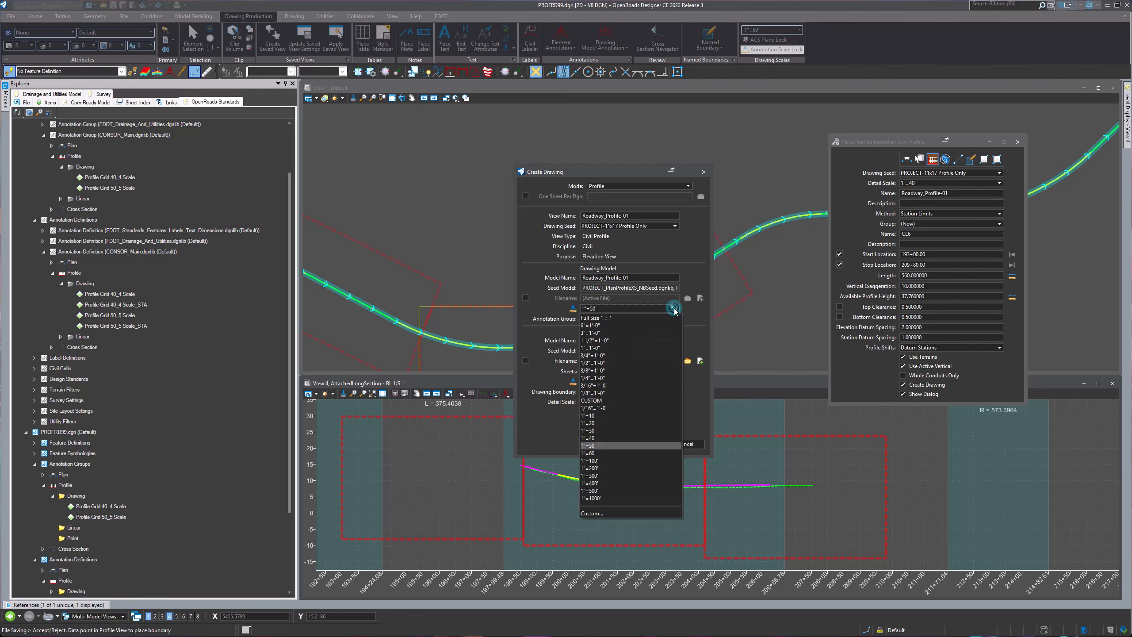
left_click(602, 438)
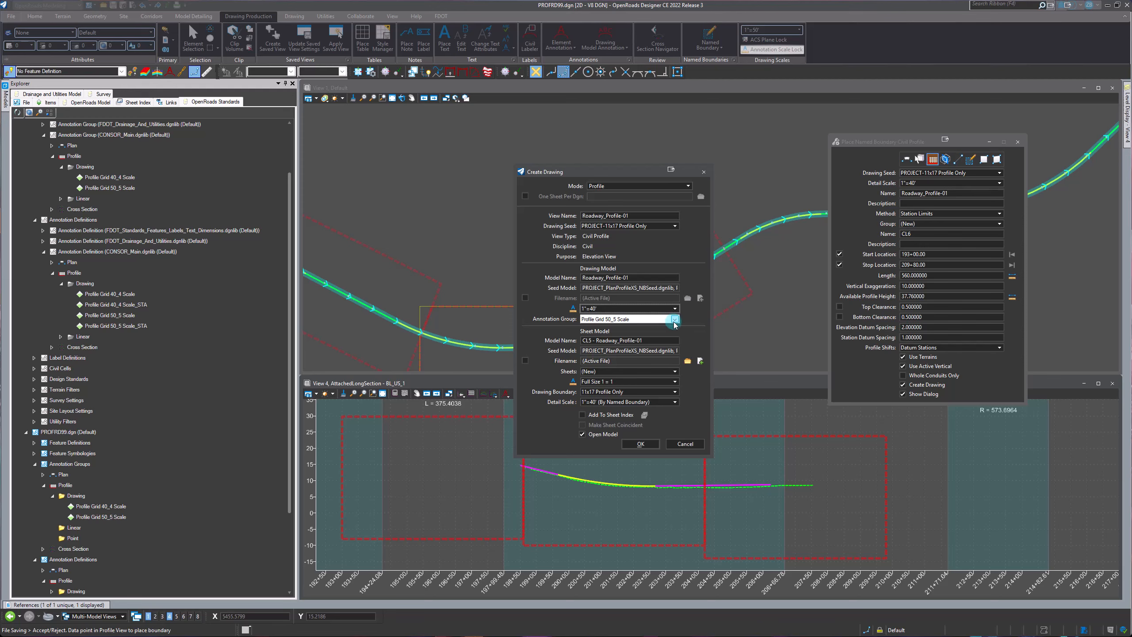
left_click(675, 319)
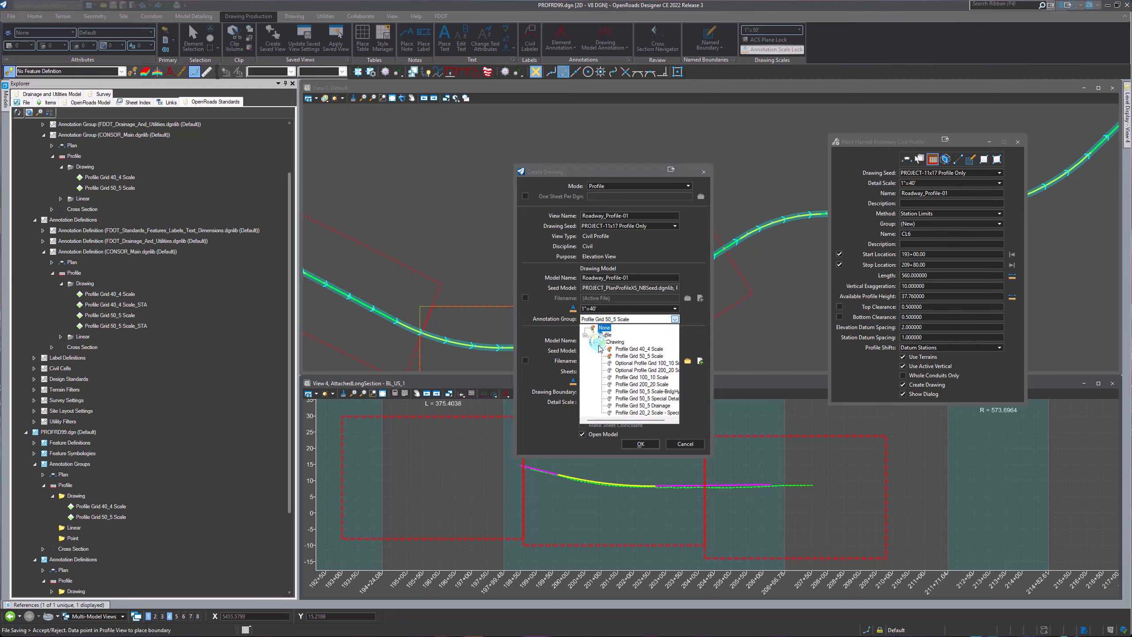
left_click(629, 350)
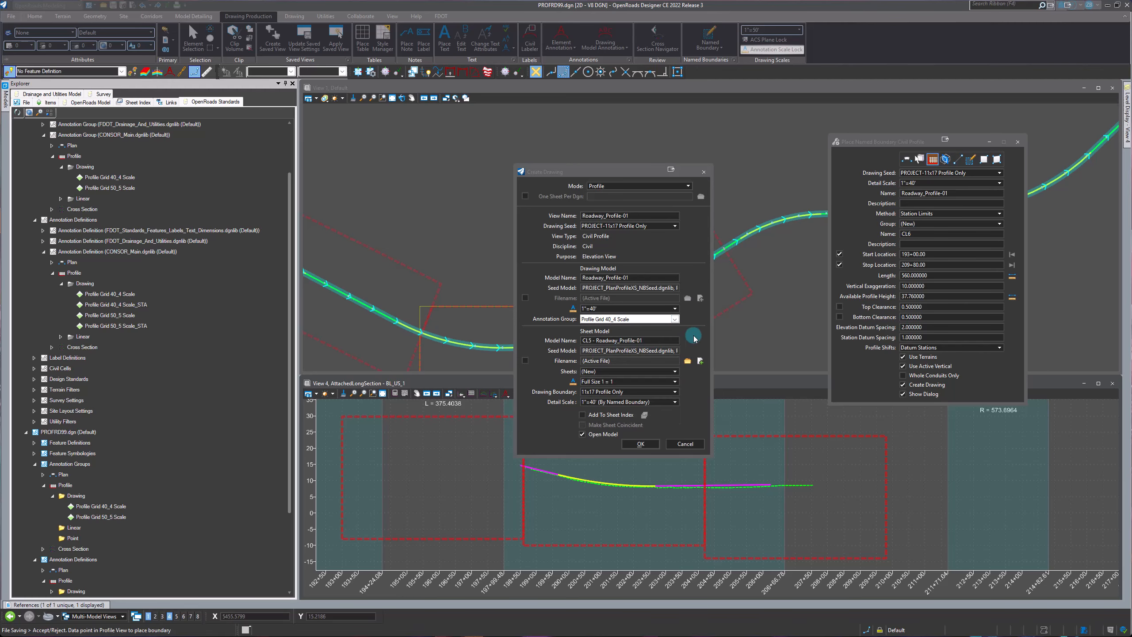
Rename the sheet model Roadway_Profile-01 and create the profile drawings and sheets
left_click(600, 344)
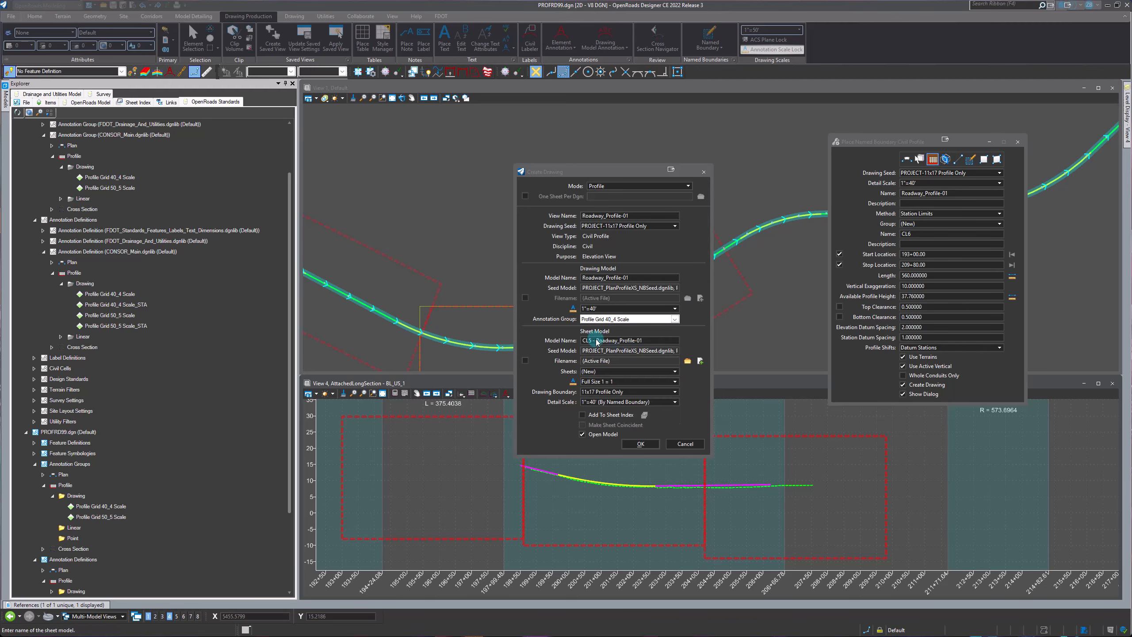
left_click_drag(596, 342, 581, 343)
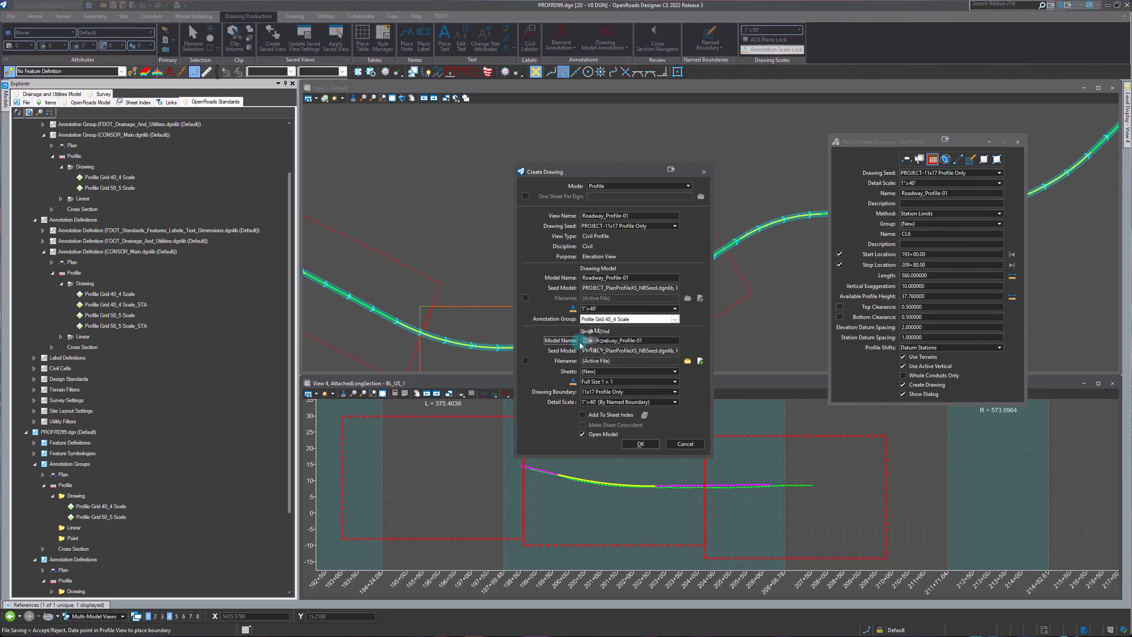
key("BackSpace")
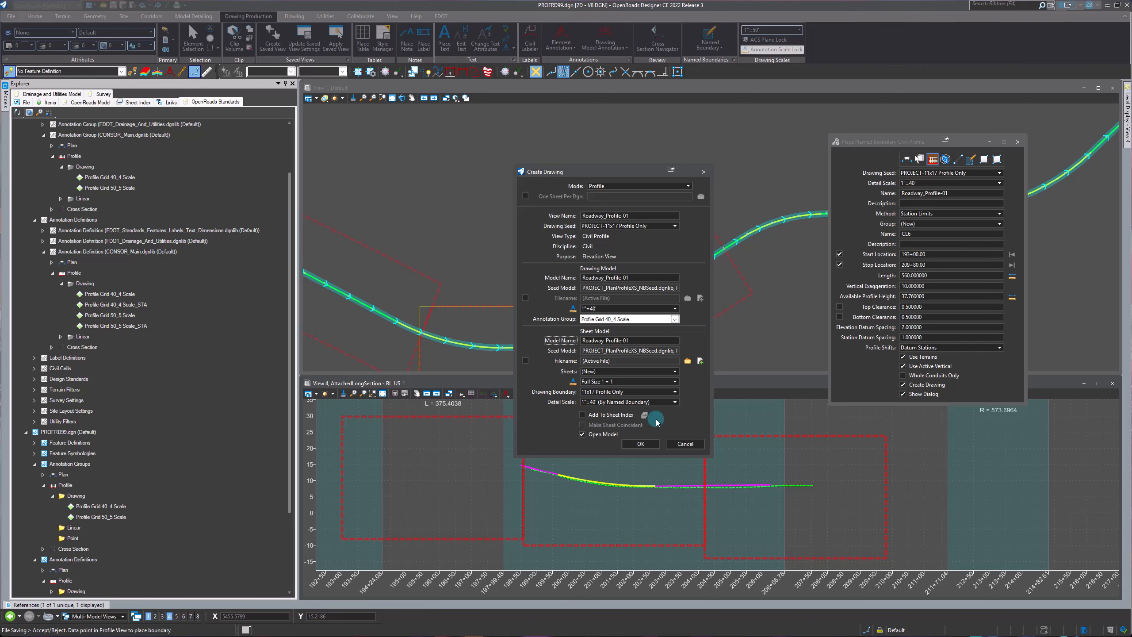
left_click(639, 443)
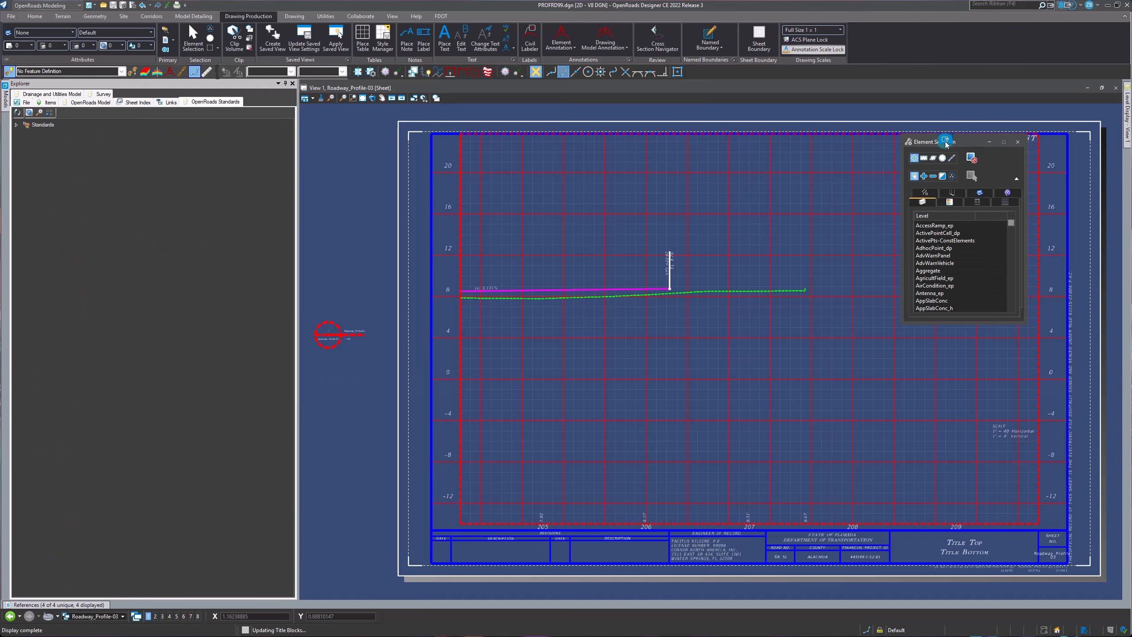
Open the Roadway_Profile-02 sheet model
left_click_drag(924, 143, 951, 140)
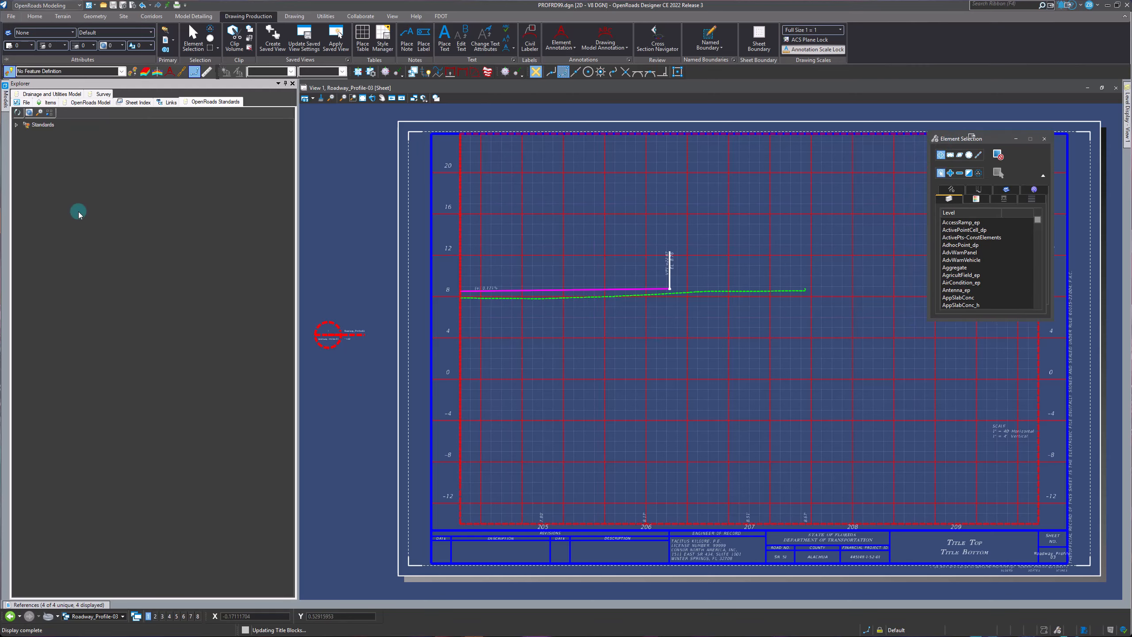
left_click(5, 98)
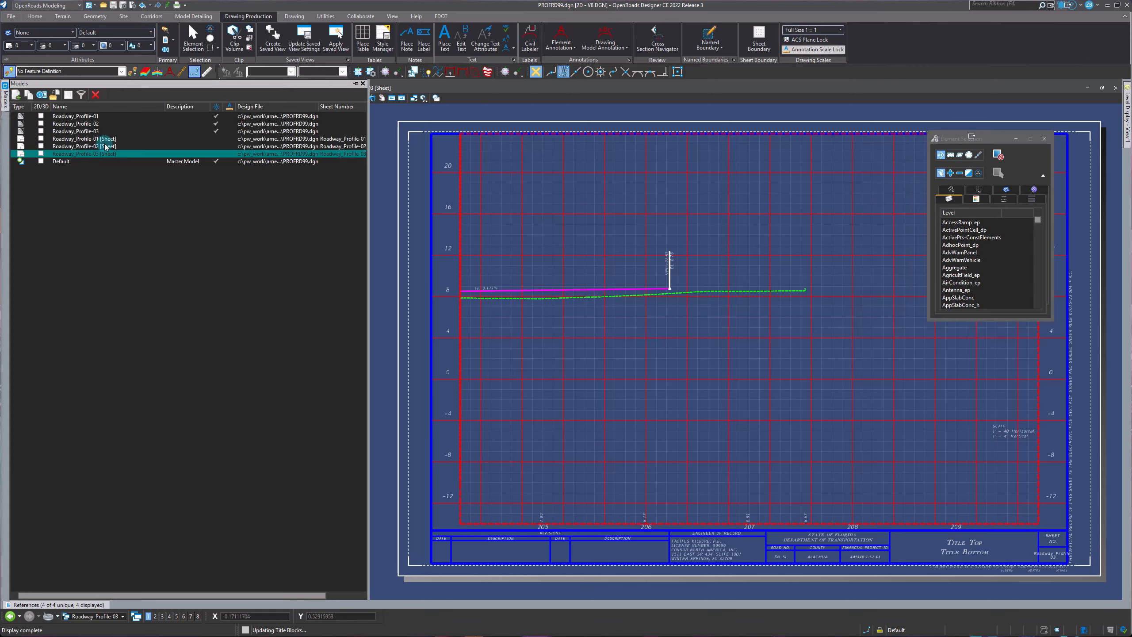
double_click(105, 147)
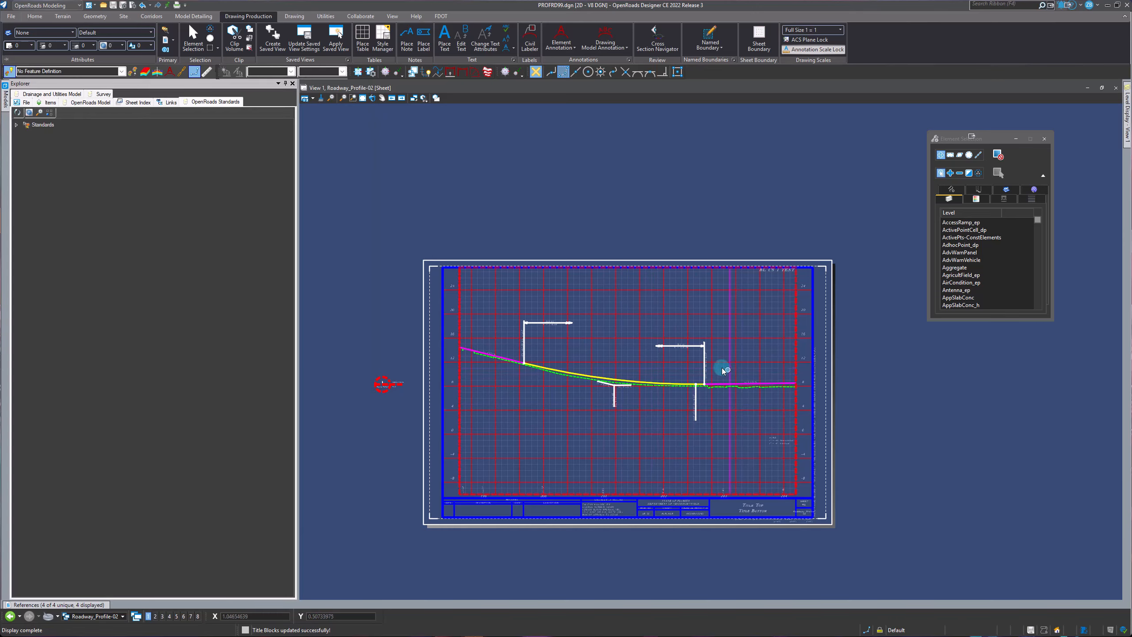
Examine the profile grid, vertical curve labels and scale note on the Roadway_Profile-02 sheet
scroll(722, 371, "up", 4)
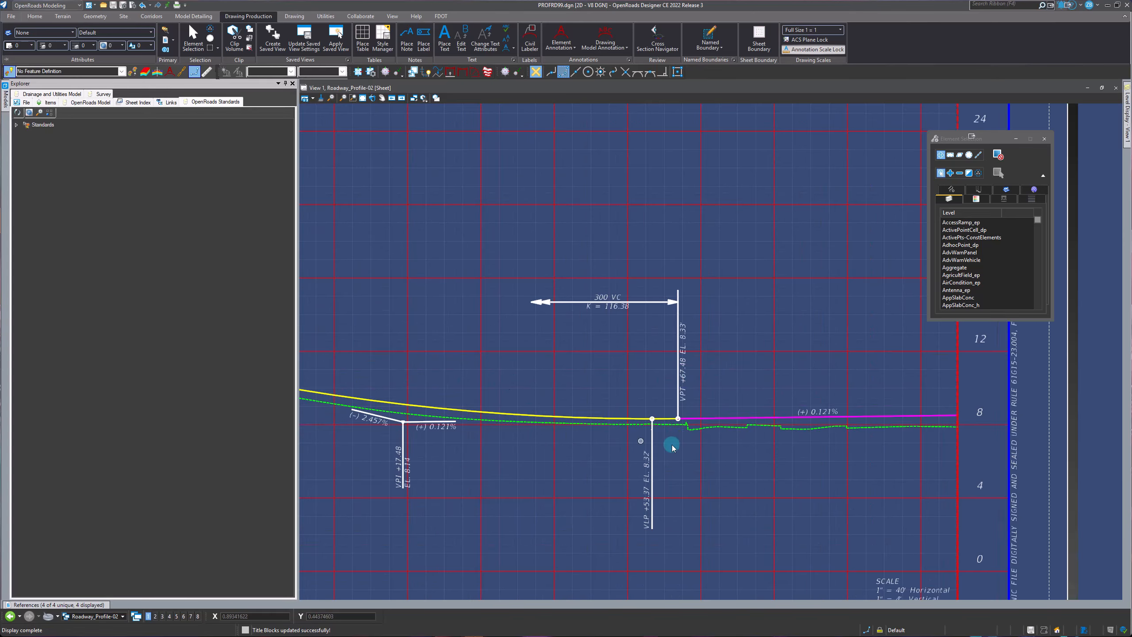
scroll(800, 437, "down", 1)
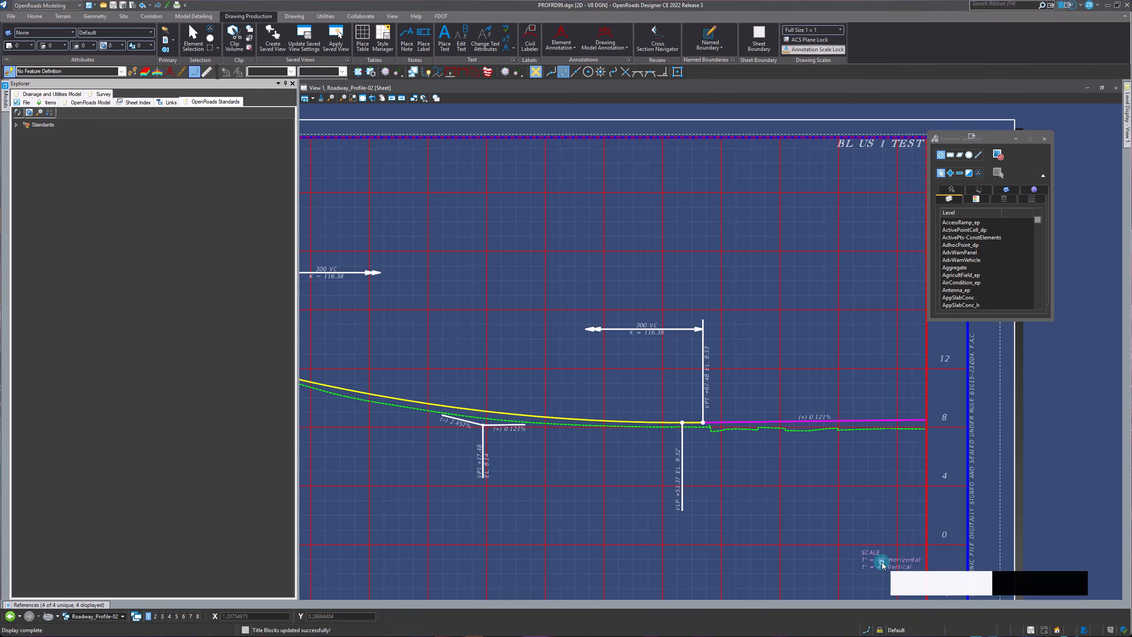
scroll(796, 392, "down", 2)
scroll(907, 593, "up", 2)
scroll(905, 473, "down", 2)
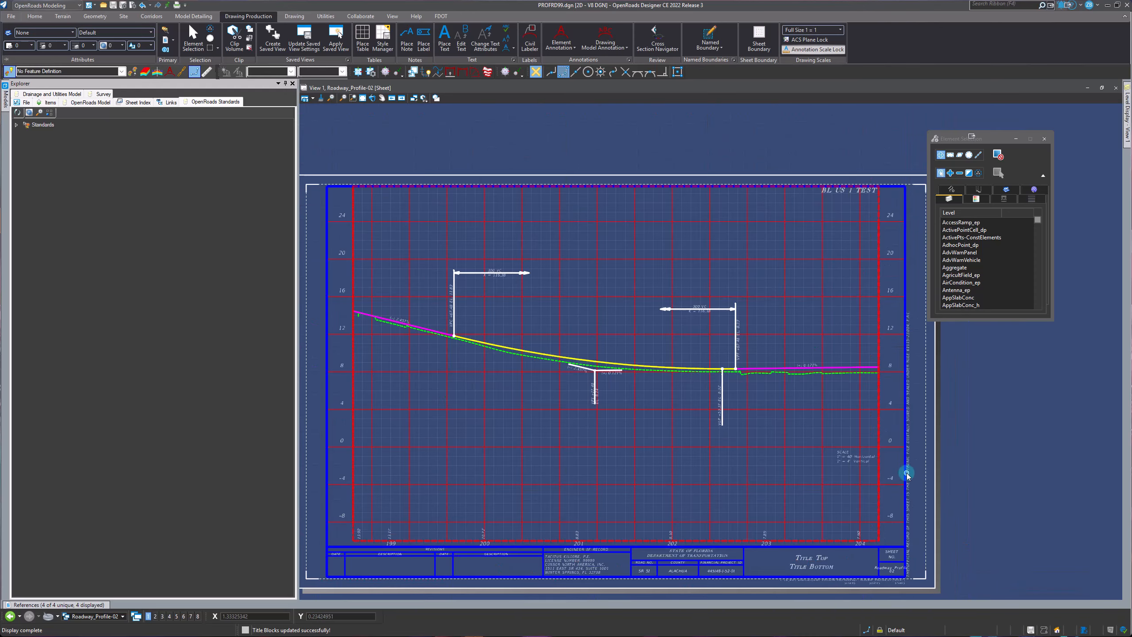
scroll(771, 544, "up", 2)
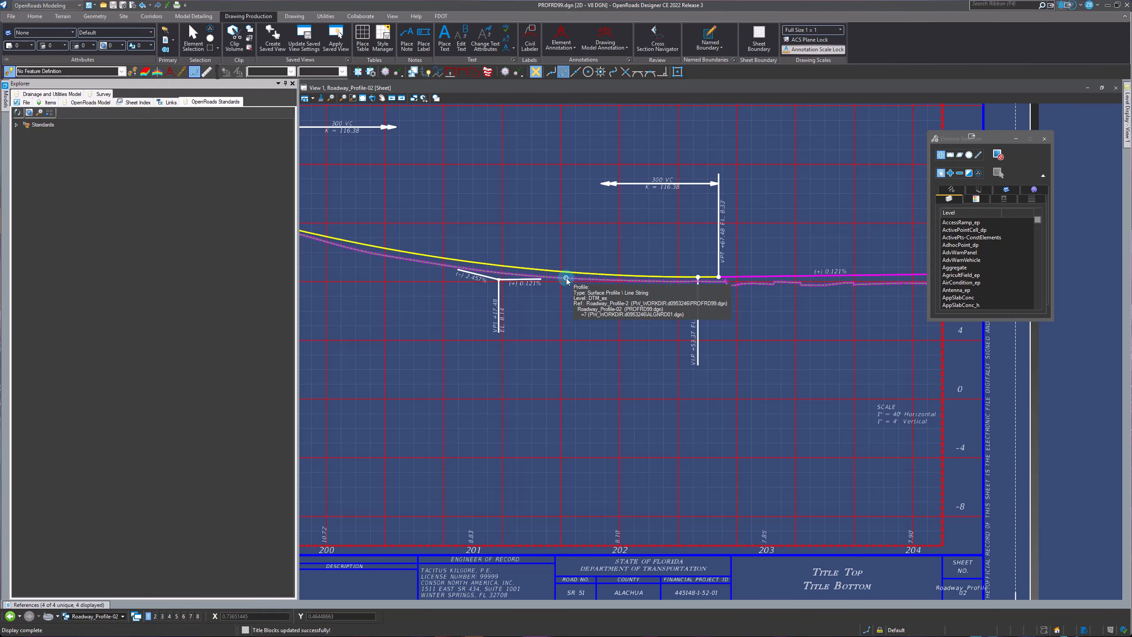
scroll(799, 477, "down", 2)
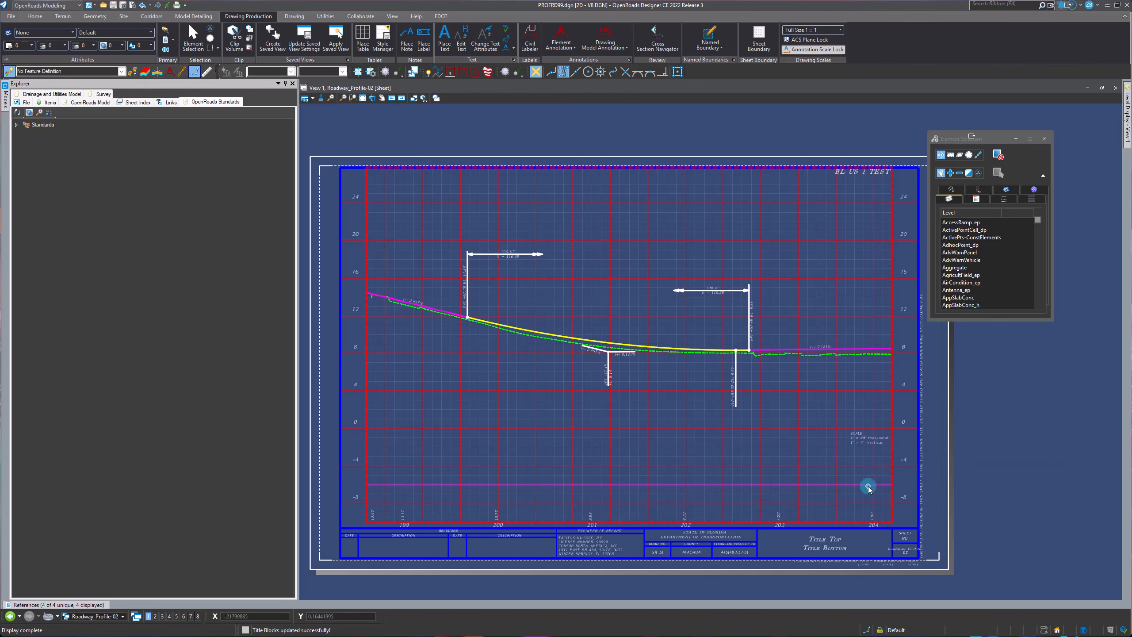
scroll(877, 503, "up", 1)
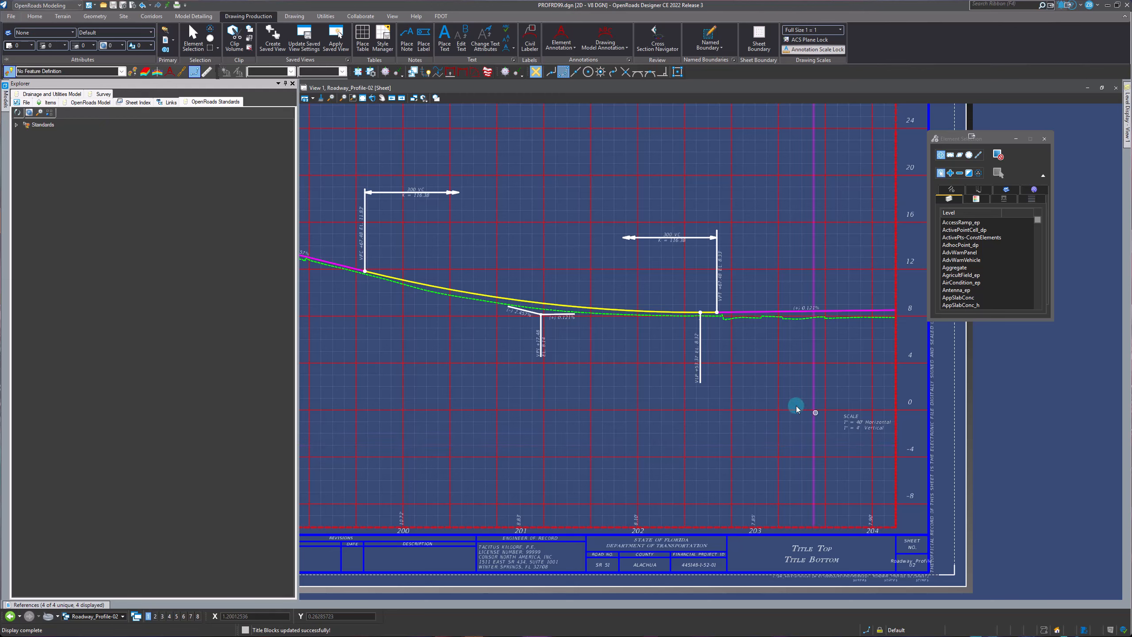
mouse_move(859, 426)
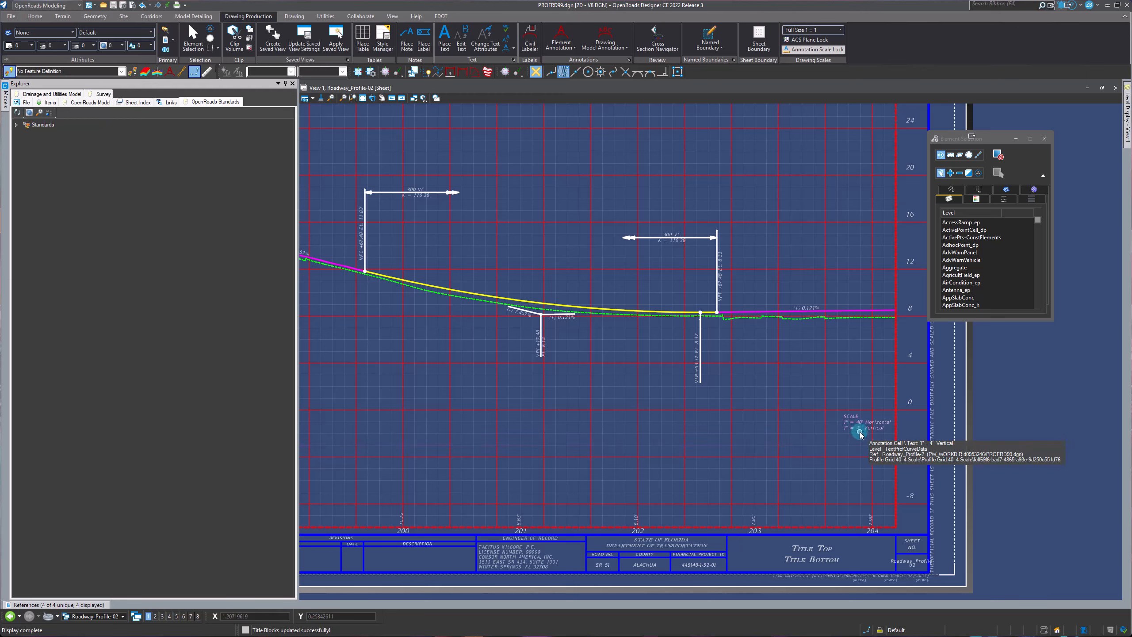
Switch back to the Default model and make its plan view active
left_click(101, 616)
left_click(87, 545)
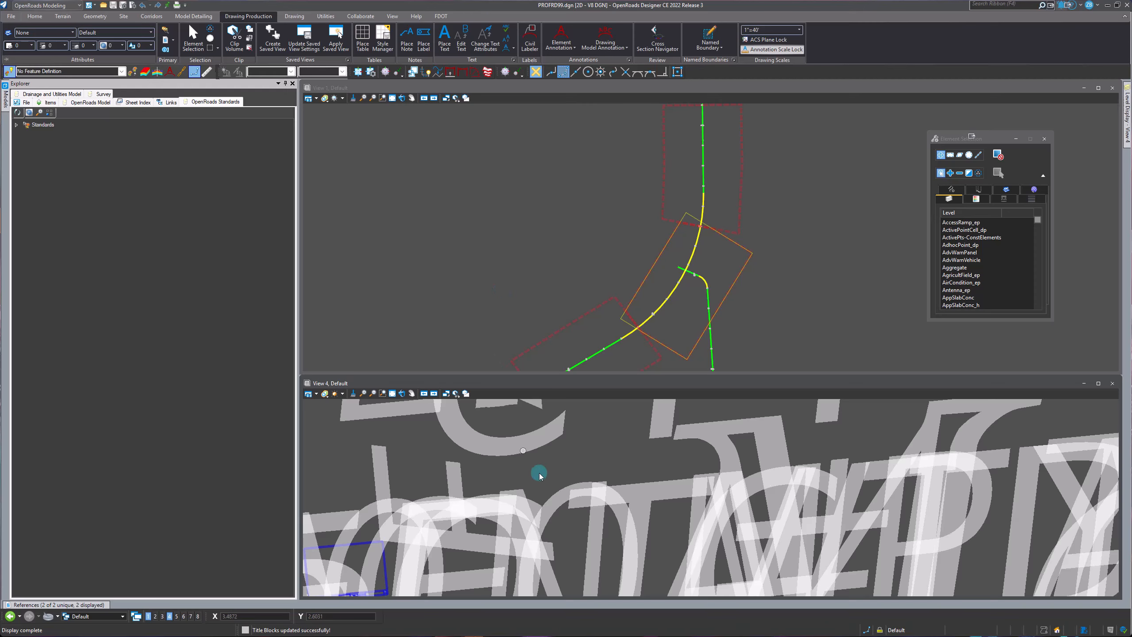
scroll(540, 472, "down", 6)
scroll(739, 505, "up", 3)
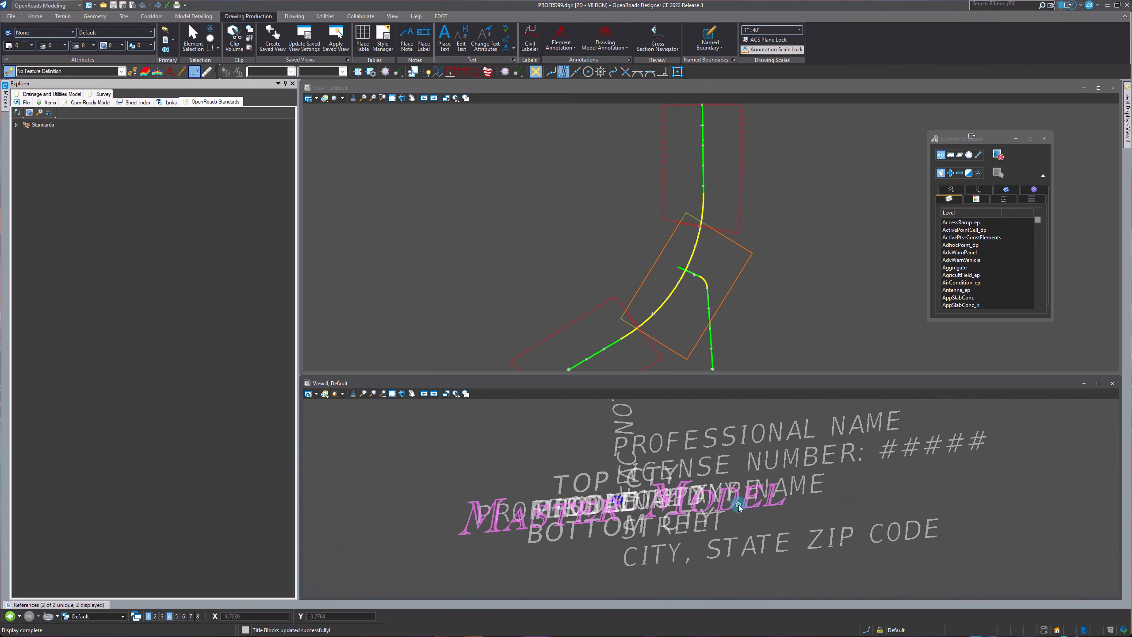
left_click(514, 284)
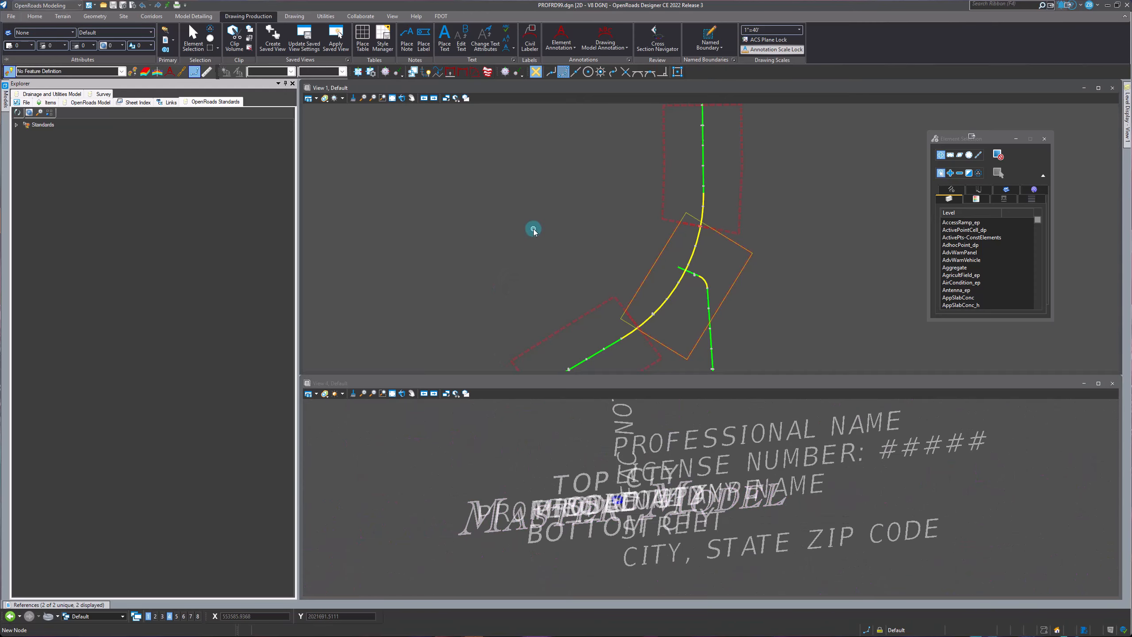
Open the annotation settings of the Profile Grid 40_4 Scale annotation group stored in PROFRD99.dgn
left_click(17, 126)
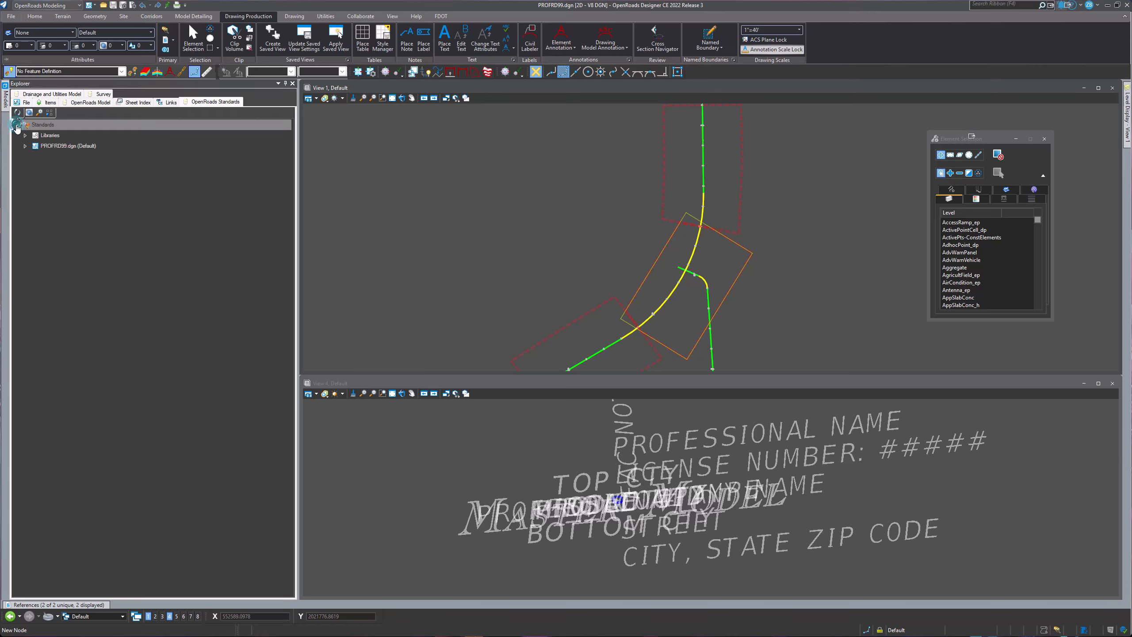
left_click(26, 146)
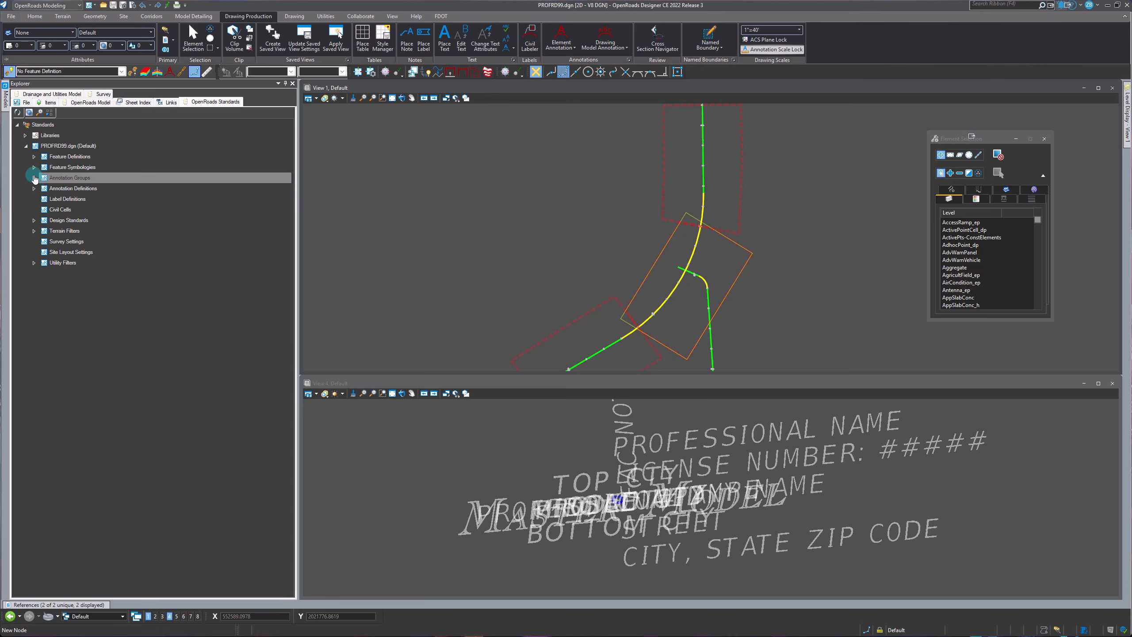
left_click(34, 178)
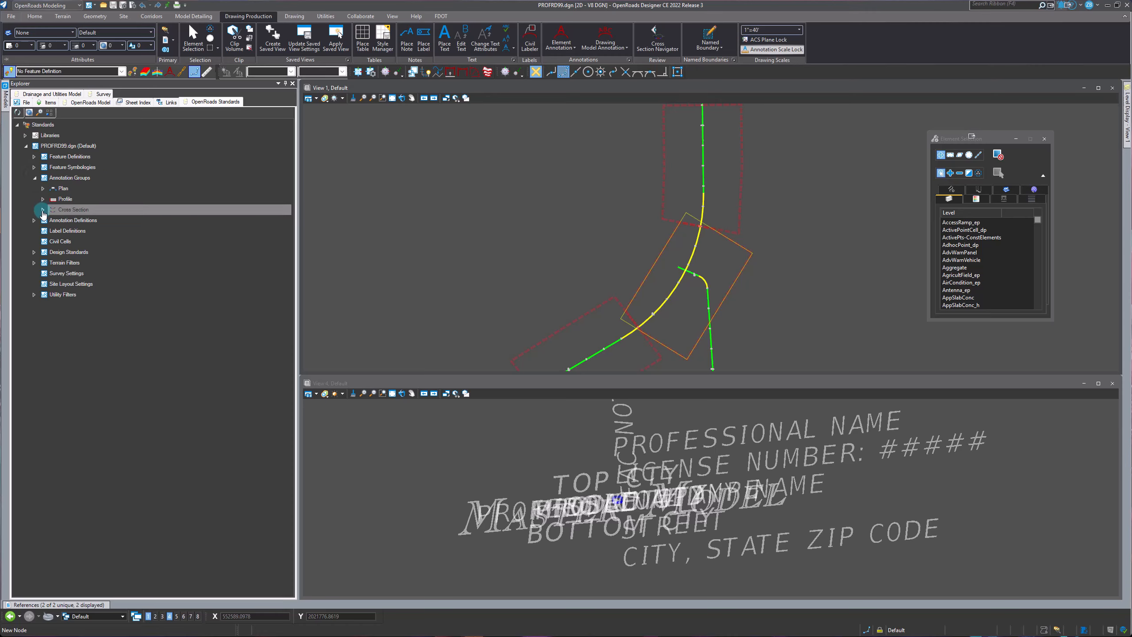
left_click(43, 199)
left_click(51, 209)
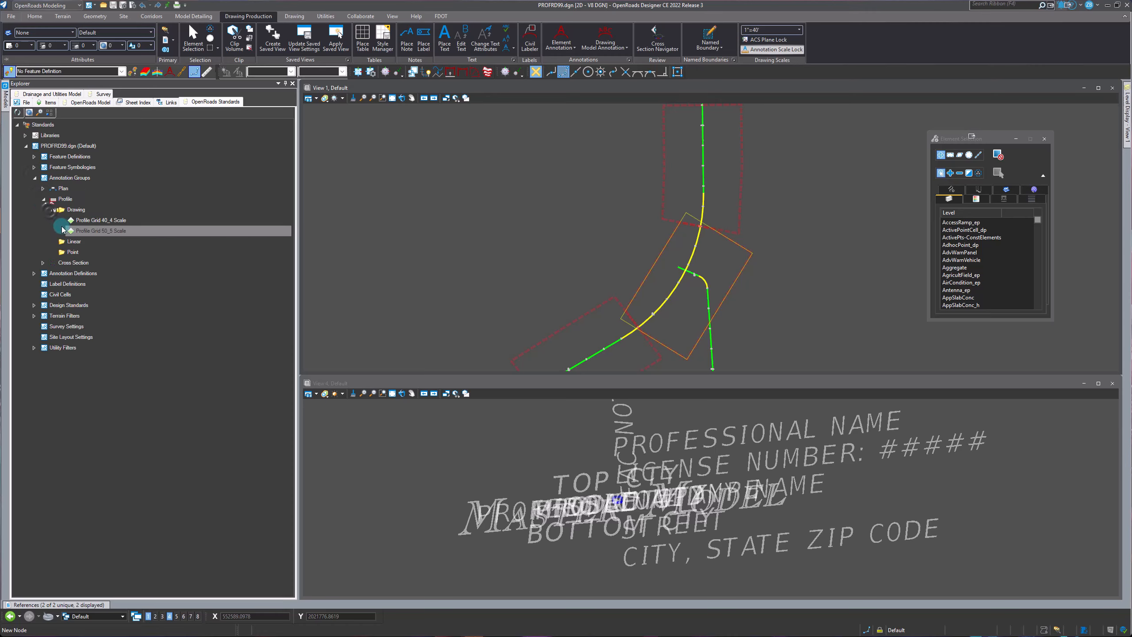
right_click(103, 222)
left_click(119, 229)
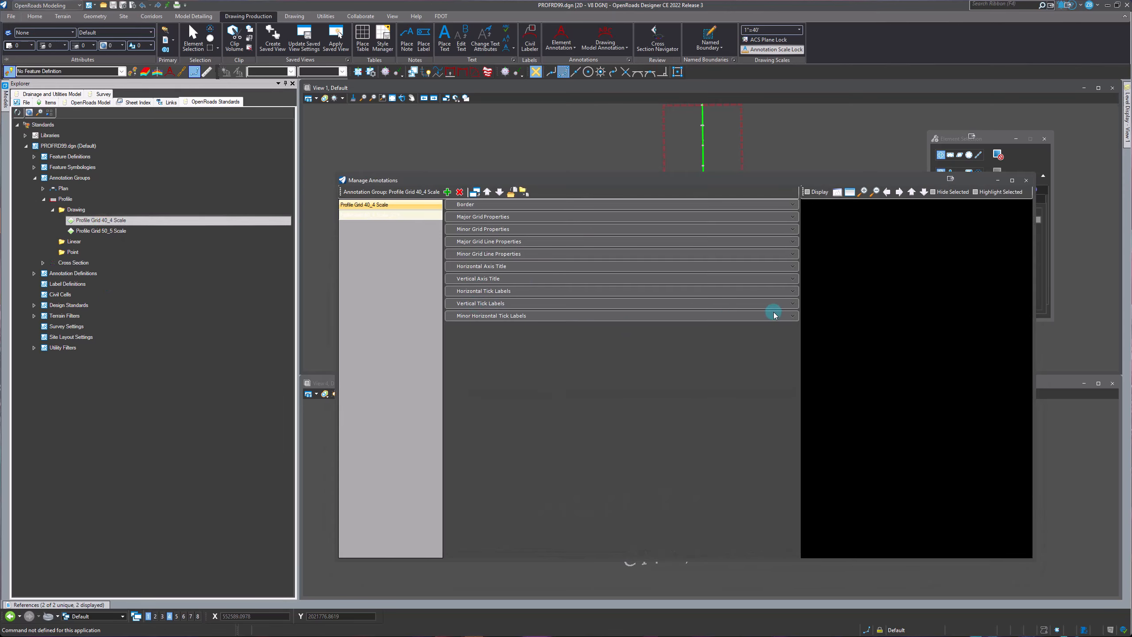
Set the Vertical Axis Title's vertical offset to 0.1000 in the Profile Grid 40_4 Scale annotation group and close its settings
left_click(796, 279)
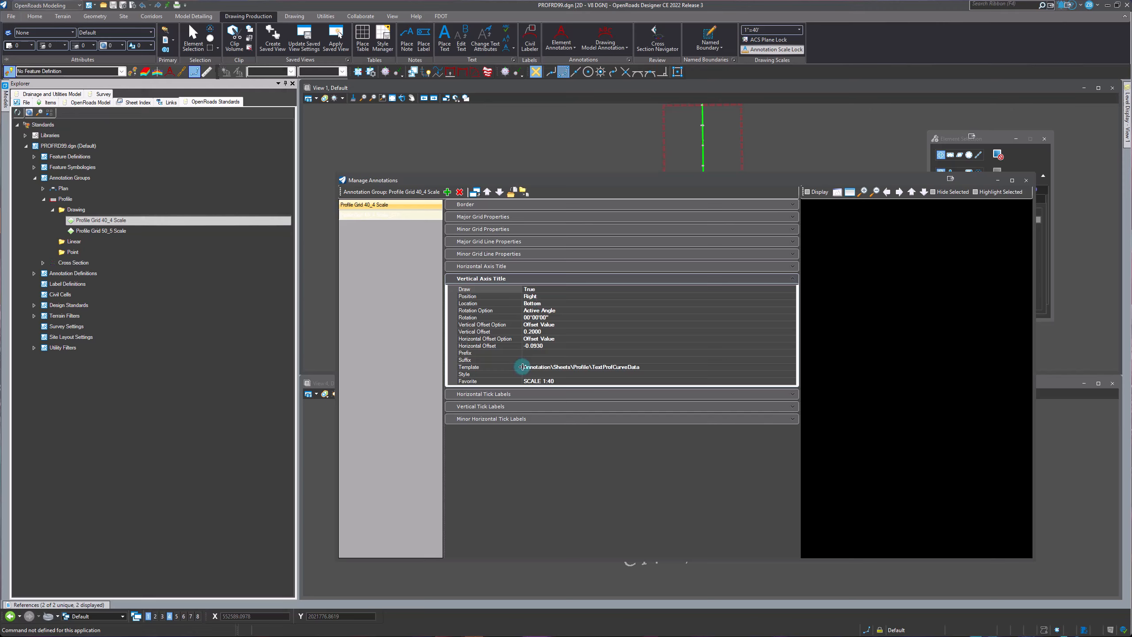
left_click(531, 332)
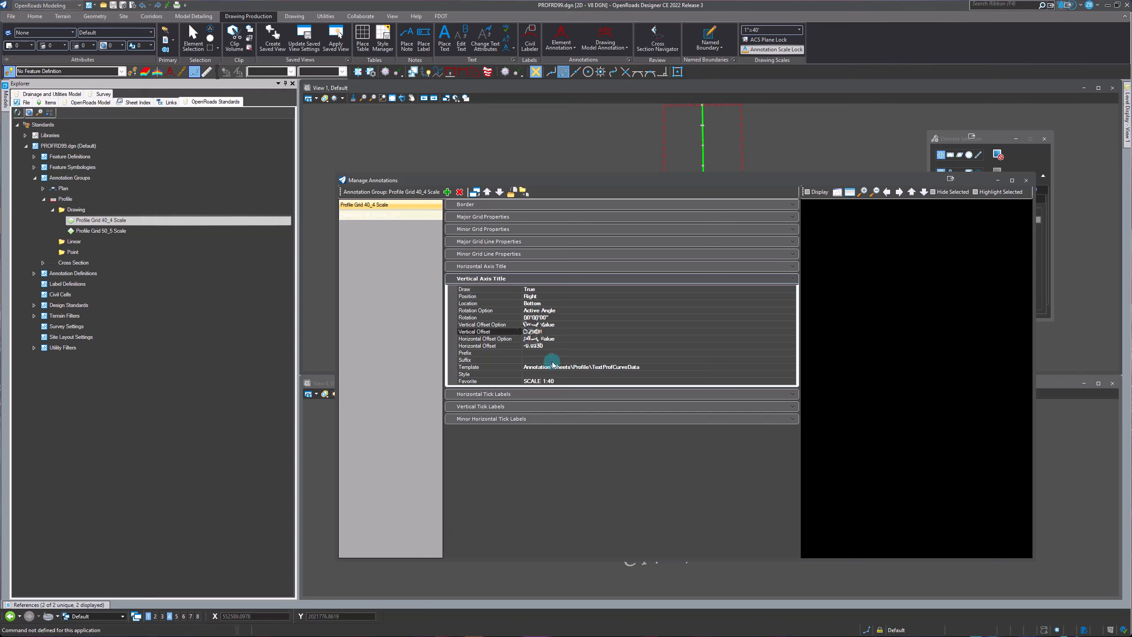
type("1")
key("Return")
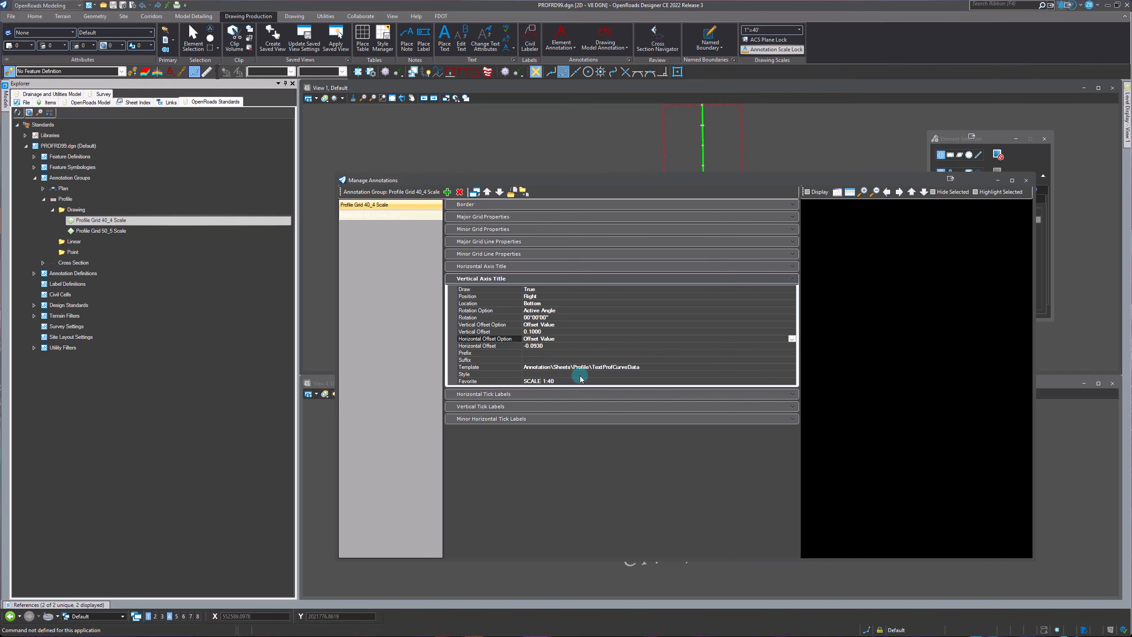
left_click(1026, 180)
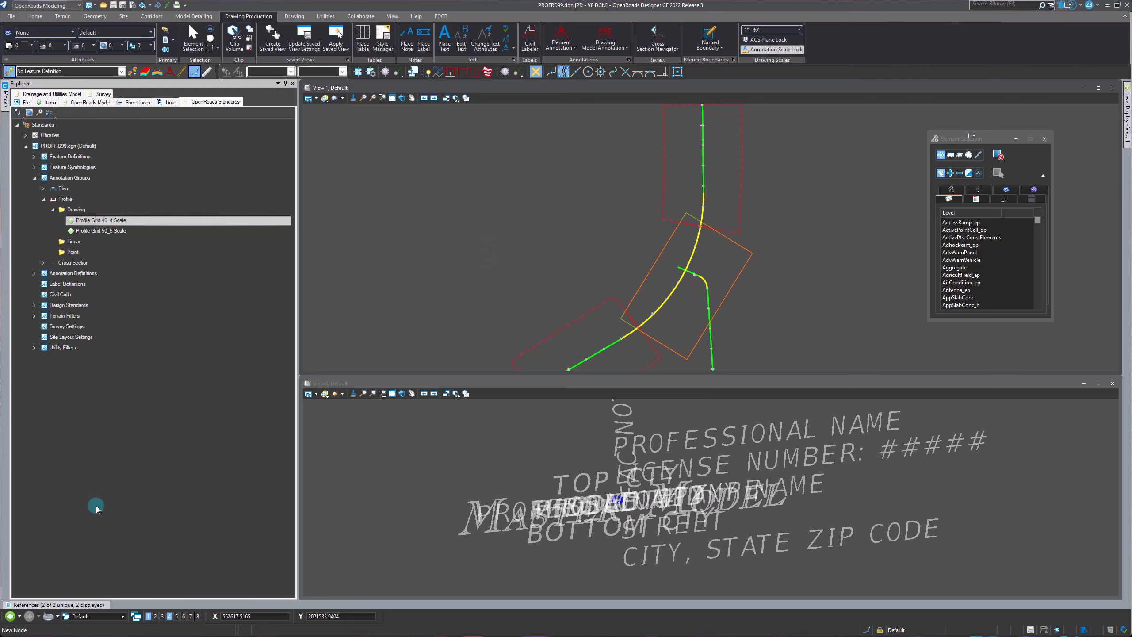
Open the Roadway_Profile-02 drawing model
left_click(104, 618)
left_click(112, 566)
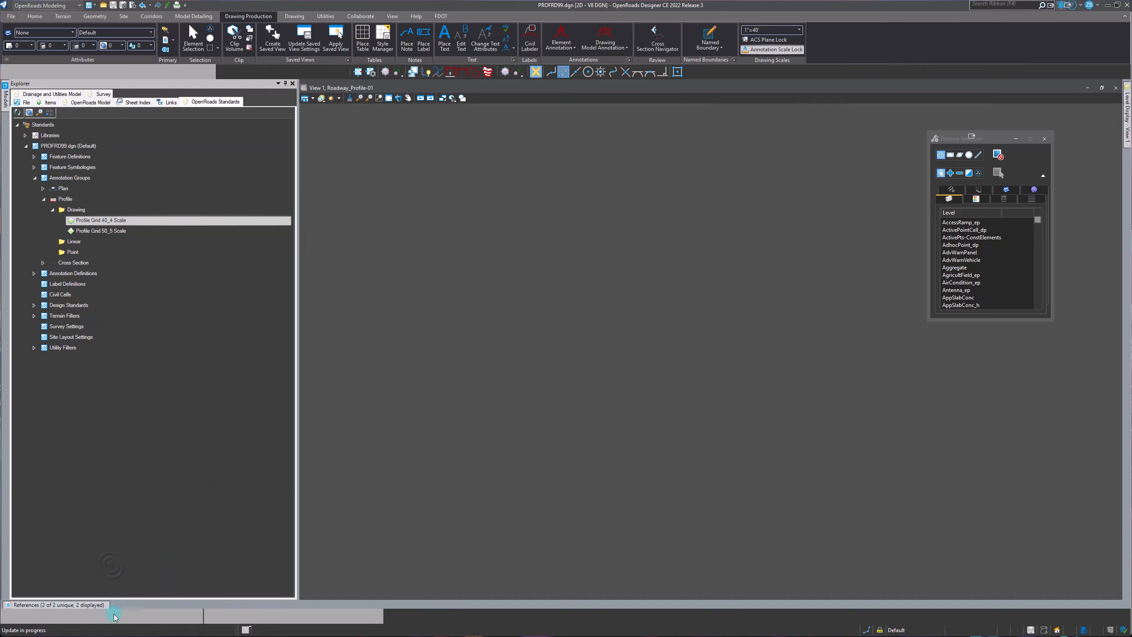
left_click(111, 617)
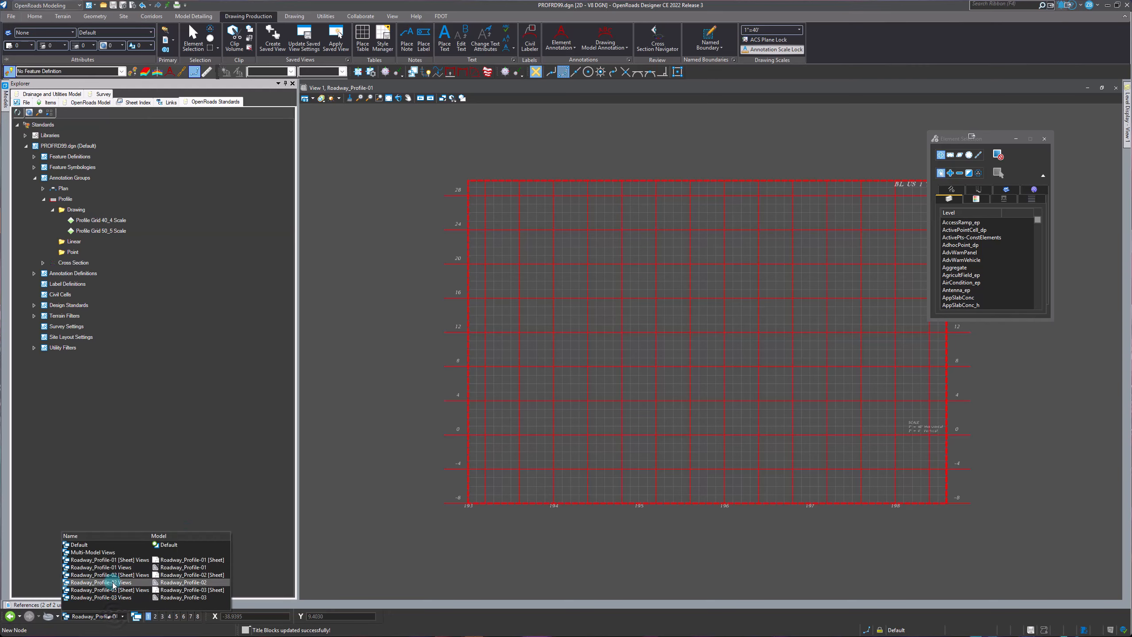
left_click(111, 582)
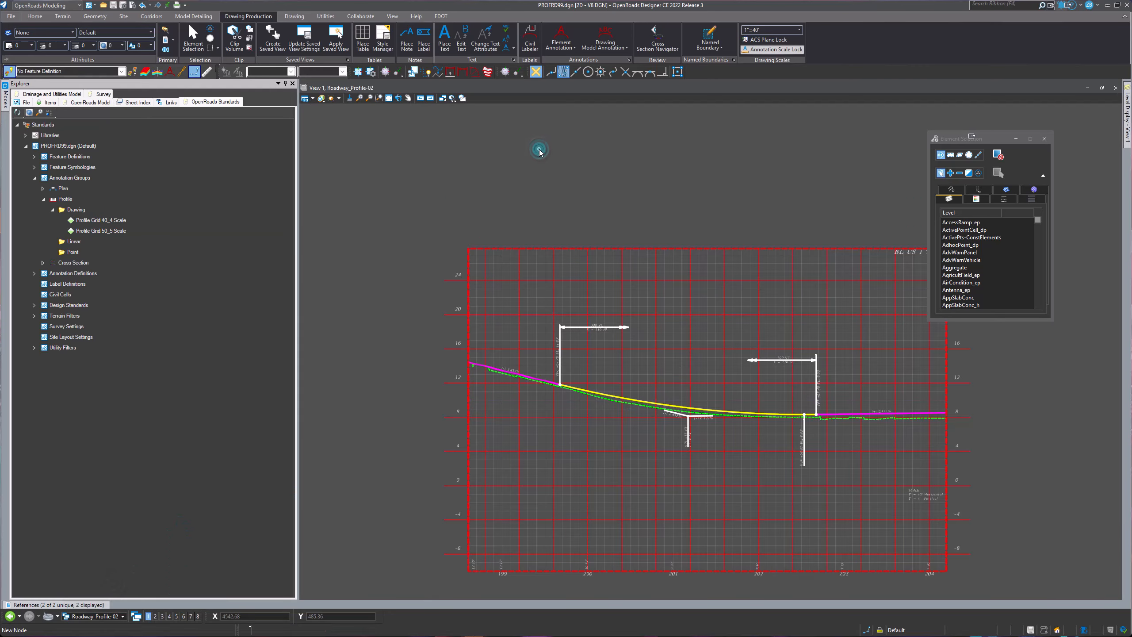
Remove the drawing model annotations from Roadway_Profile-02 only, leaving the All Drawing Models option off
left_click(604, 54)
left_click(611, 72)
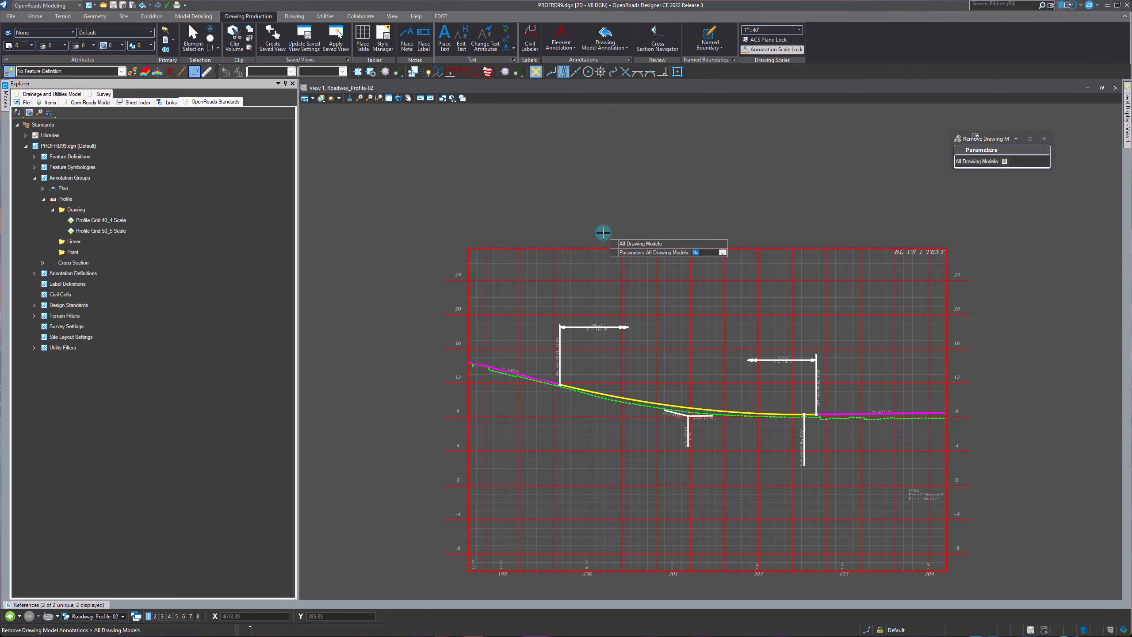
left_click(607, 222)
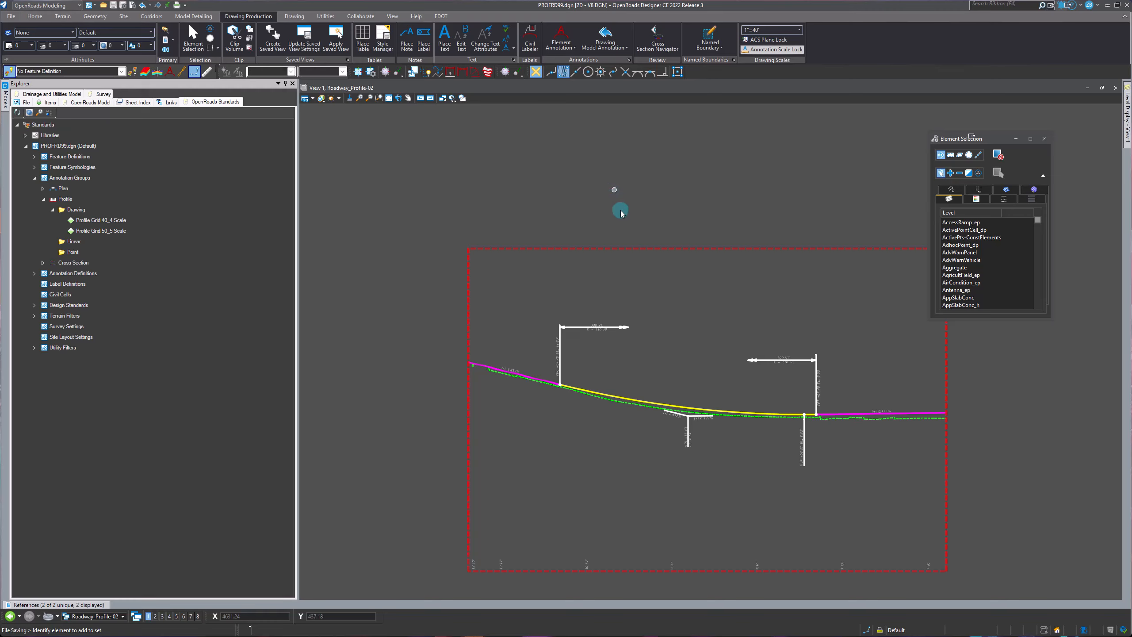
Remove the element annotations from the dashed green ground profile in Roadway_Profile-02, with All Drawing Models off
left_click(783, 414)
left_click(571, 49)
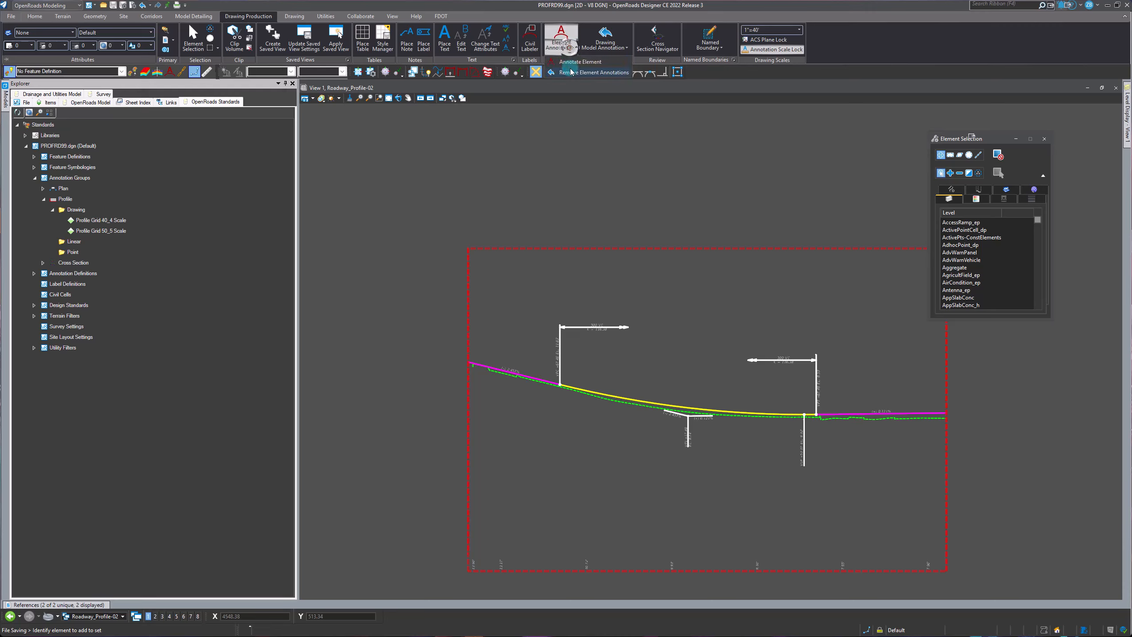
left_click(571, 71)
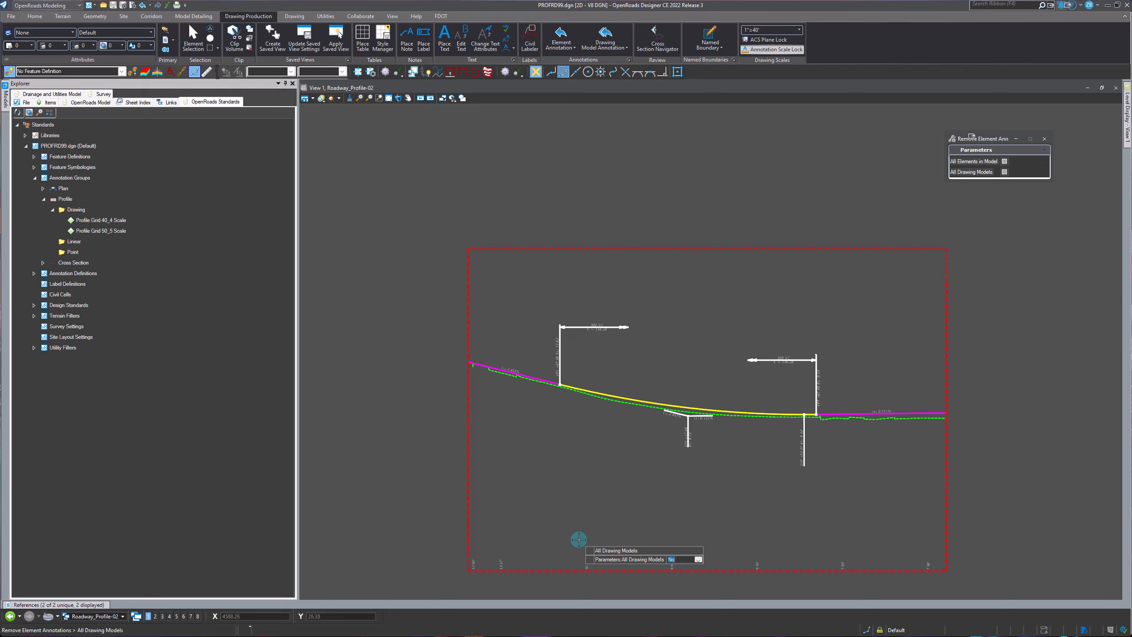
left_click(601, 502)
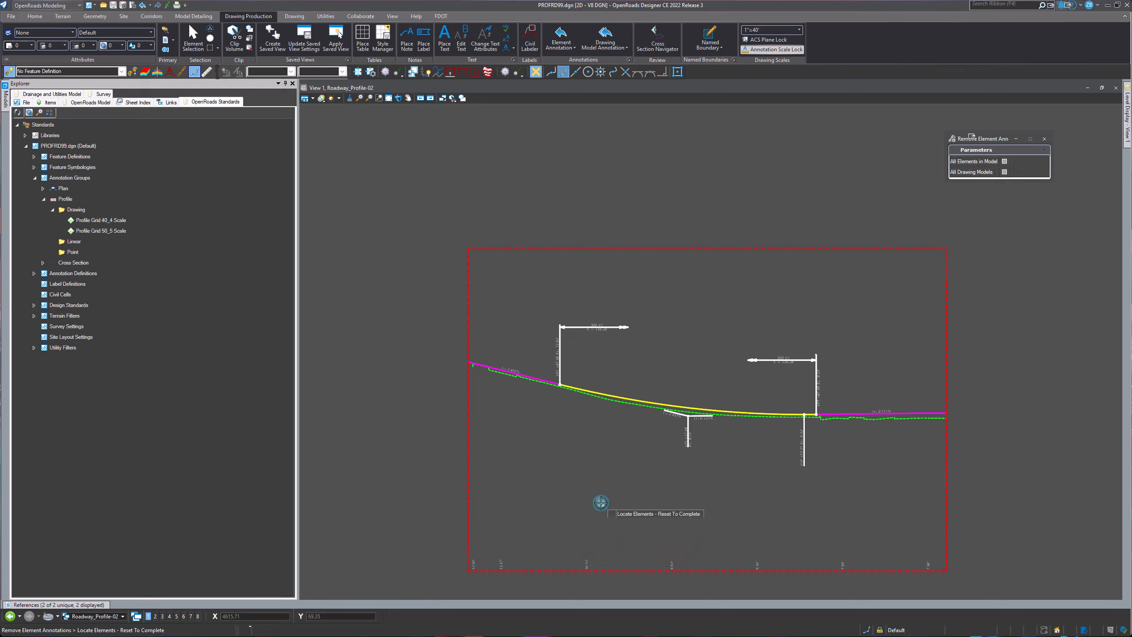
left_click(636, 406)
right_click(619, 430)
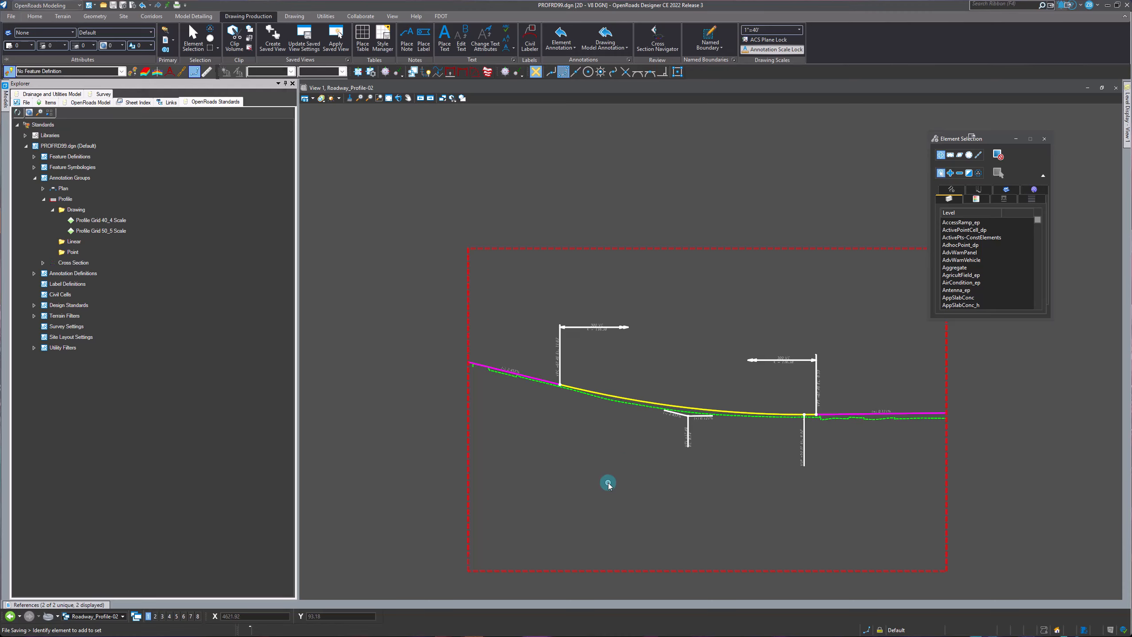
Annotate the Roadway_Profile-02 drawing model again with the Profile Grid 40_4 Scale group, for this model only
left_click(605, 37)
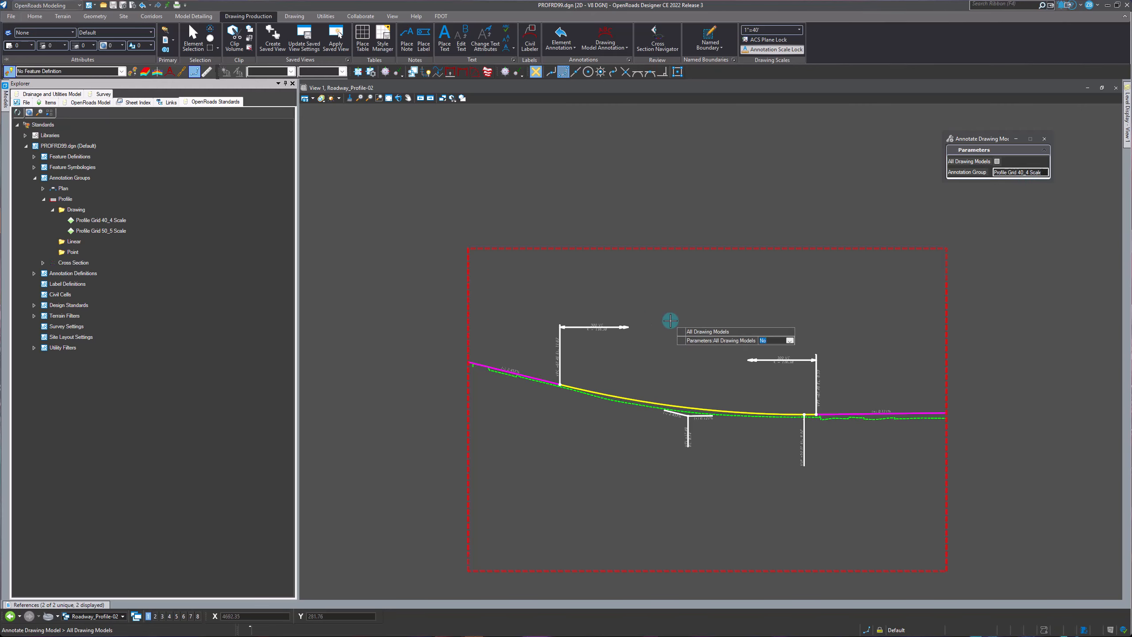
left_click(689, 323)
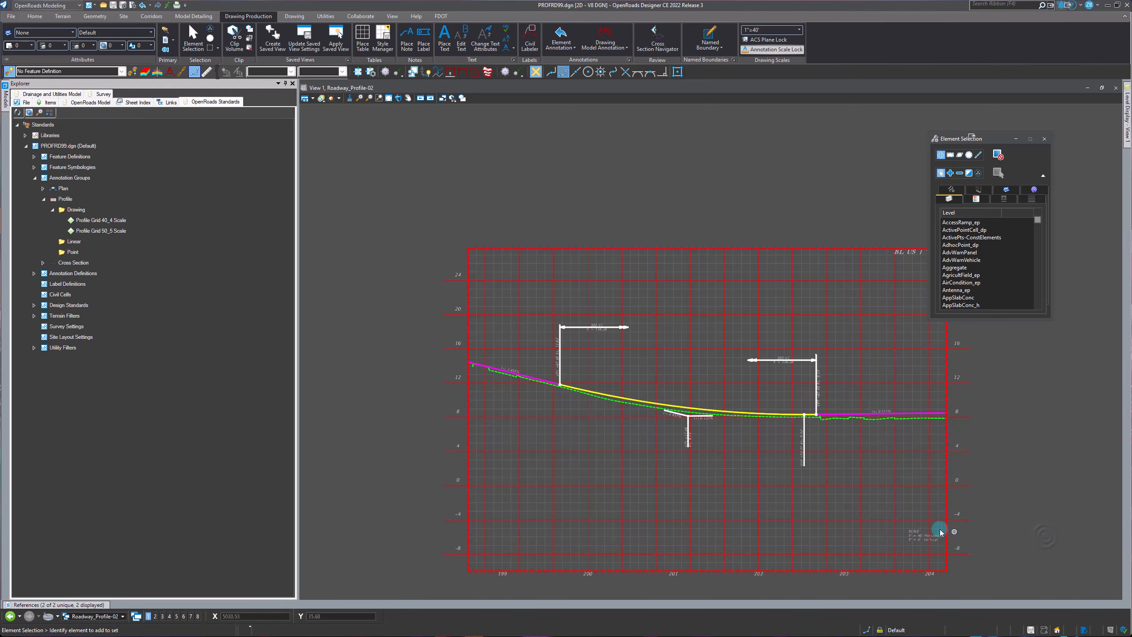
Examine the regenerated profile grid, its BL US 1 TEST title and its scale note
scroll(462, 417, "down", 1)
scroll(840, 274, "up", 3)
scroll(840, 274, "up", 1)
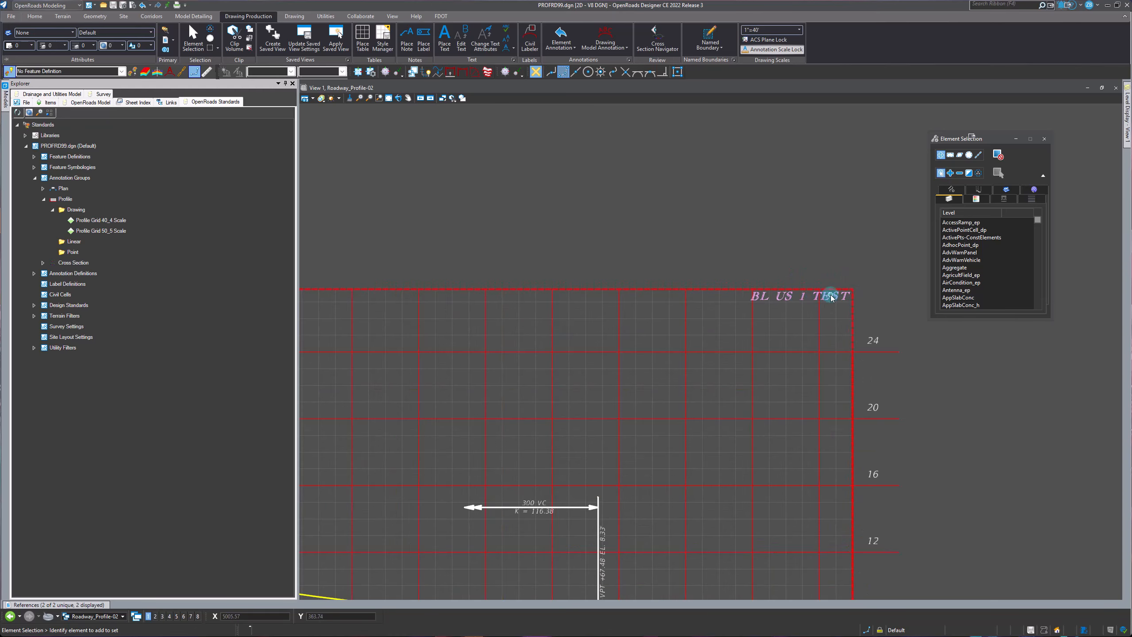
left_click(767, 299)
scroll(800, 259, "down", 2)
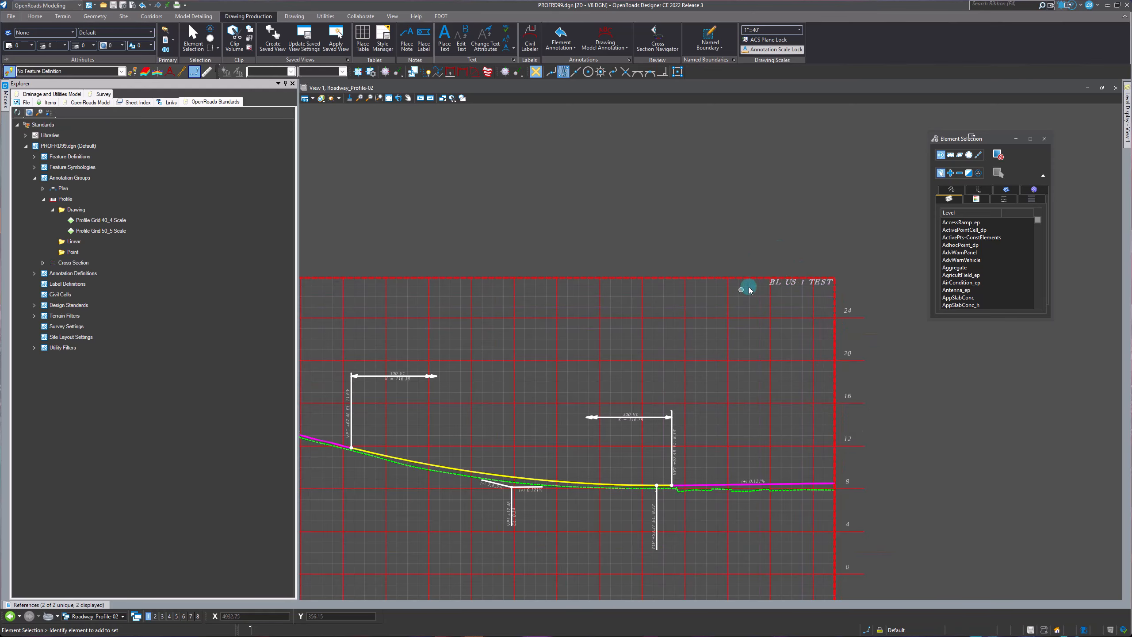
scroll(770, 332, "down", 1)
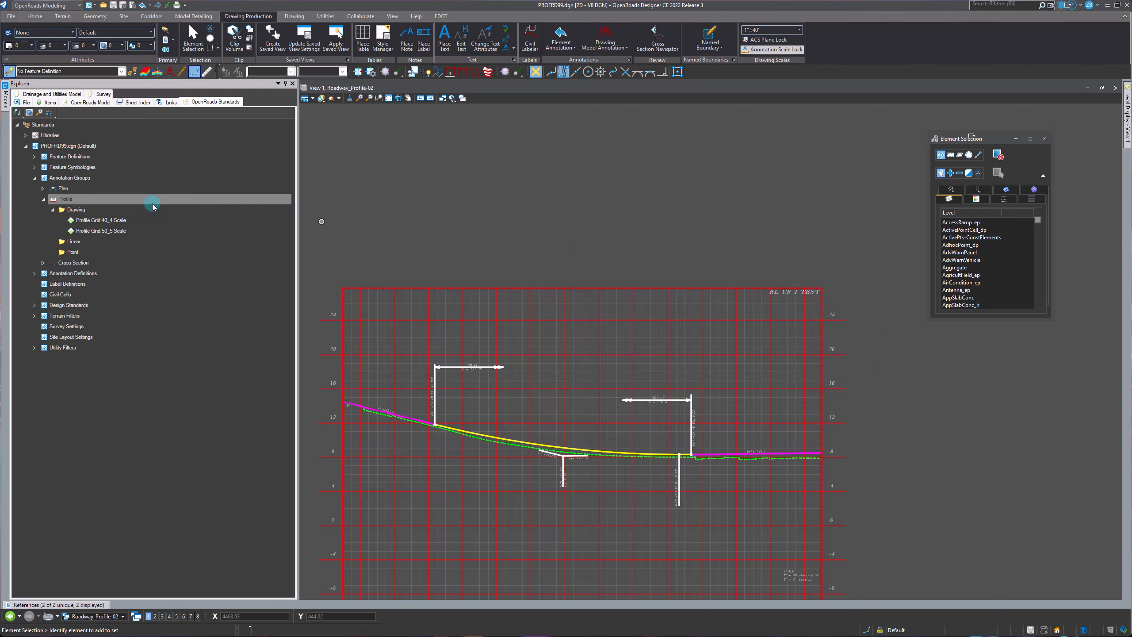
left_click(100, 219)
left_click(754, 260)
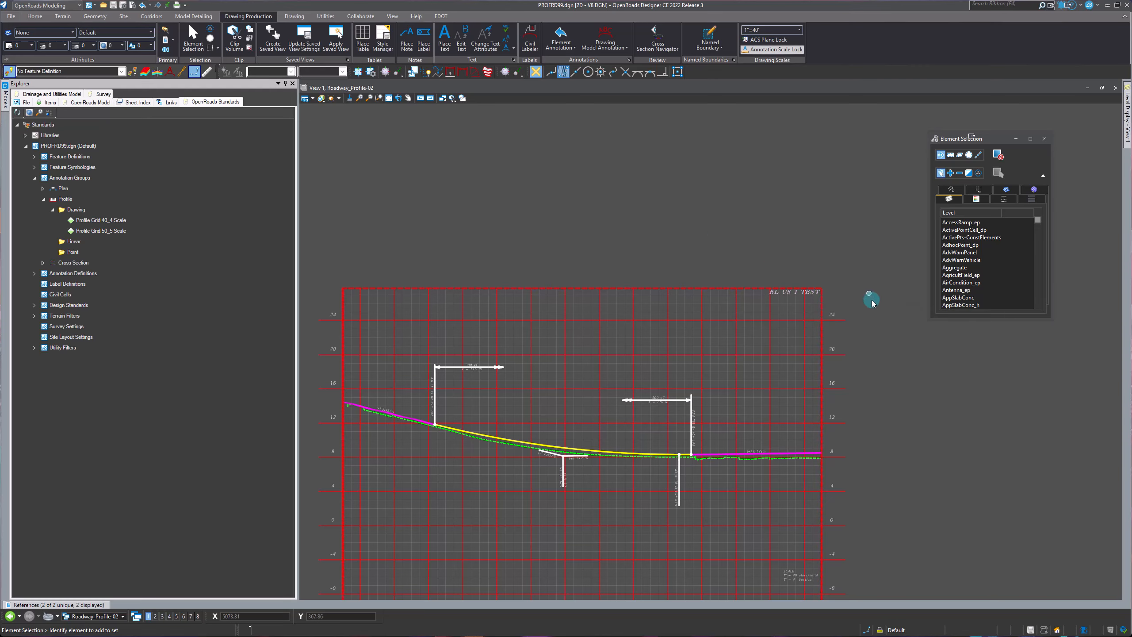
Examine the vertical curve labels along the profile, especially the VPI grade, station and elevation annotation
scroll(874, 313, "down", 1)
scroll(625, 442, "up", 4)
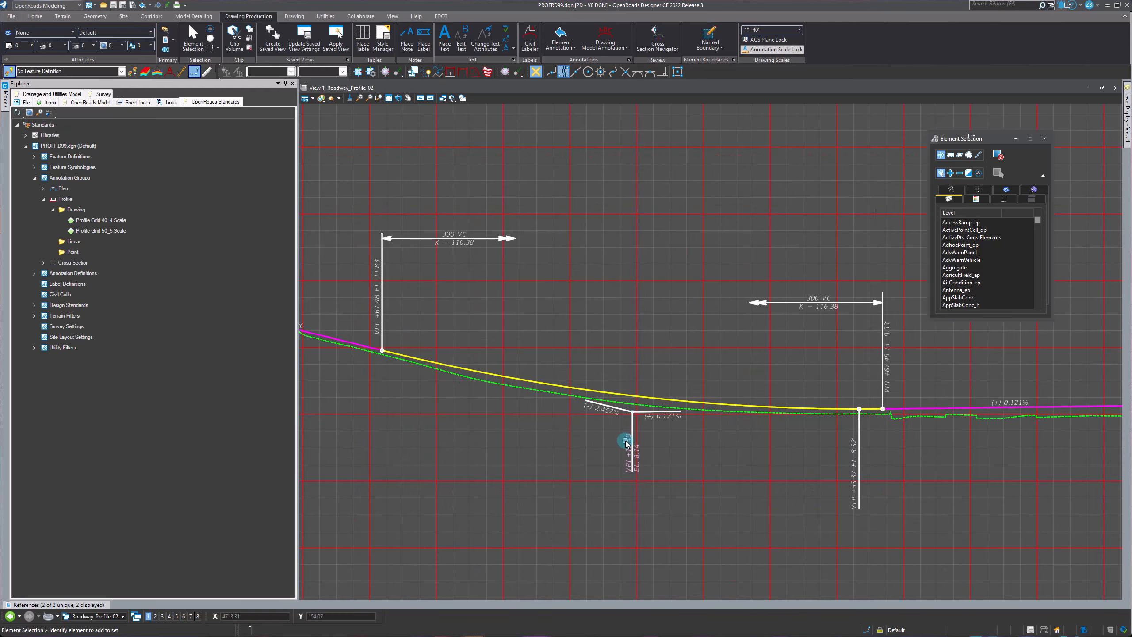
scroll(746, 396, "down", 4)
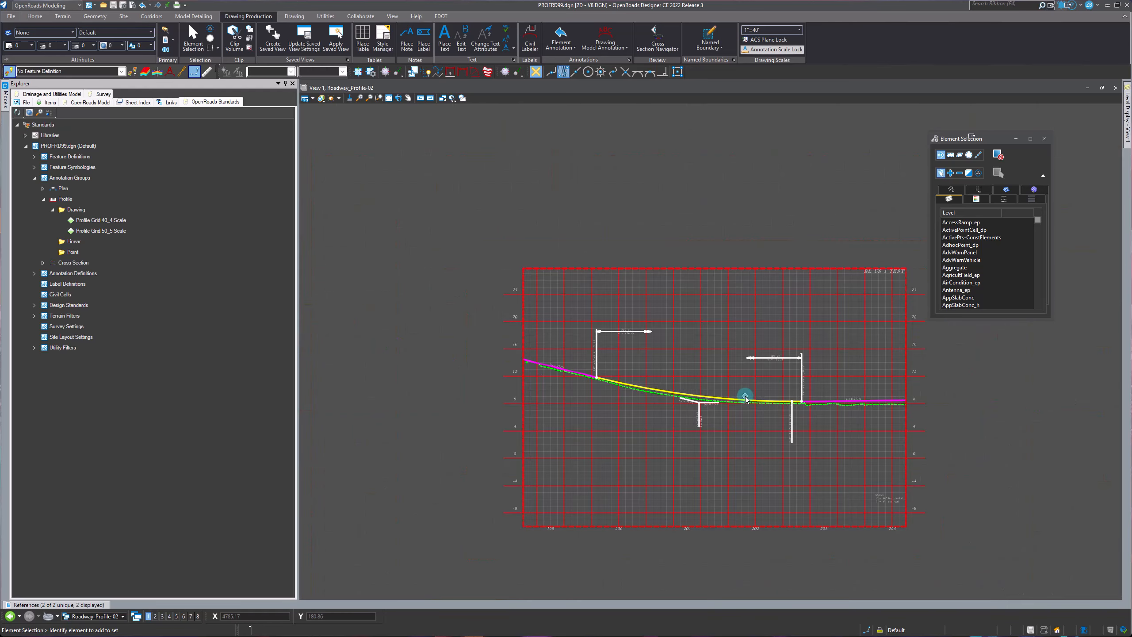
scroll(829, 448, "up", 2)
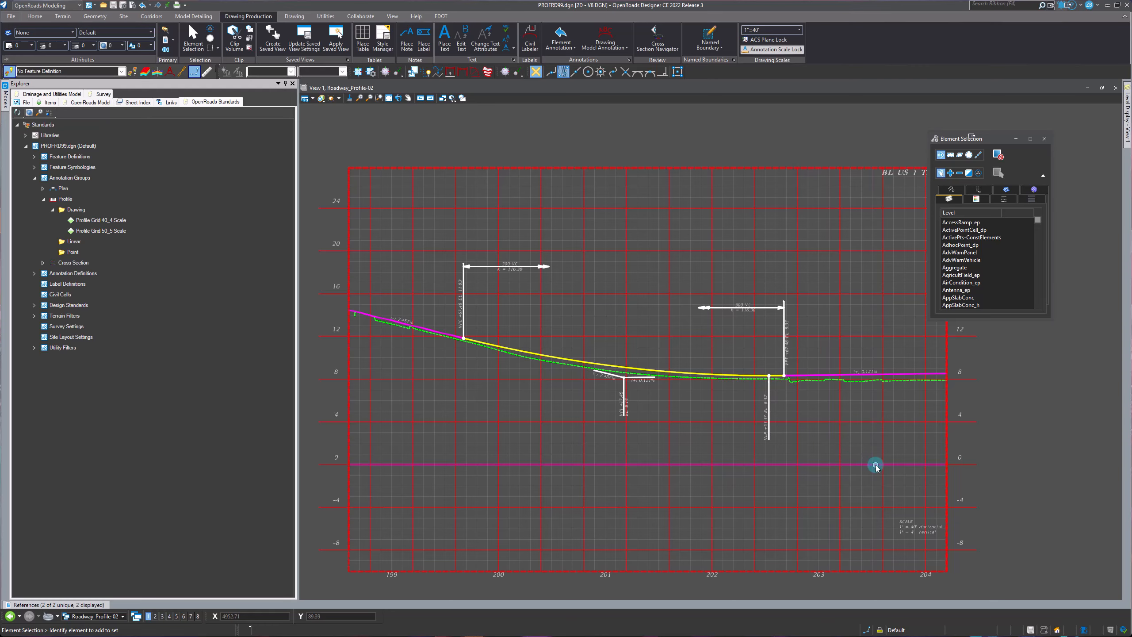
scroll(613, 392, "up", 4)
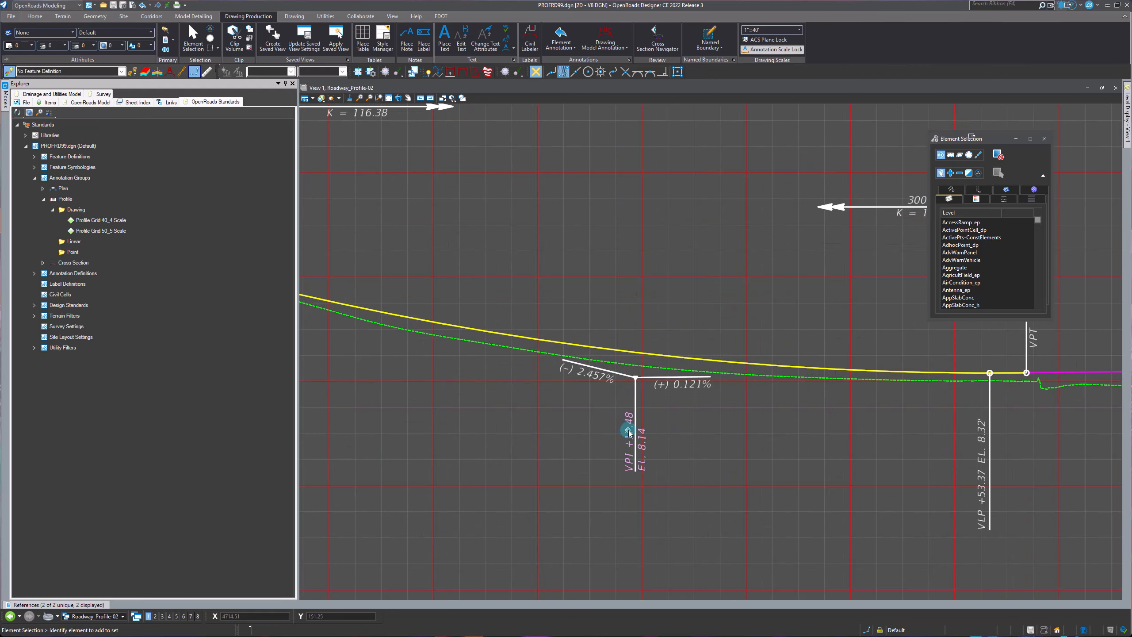
scroll(629, 433, "down", 1)
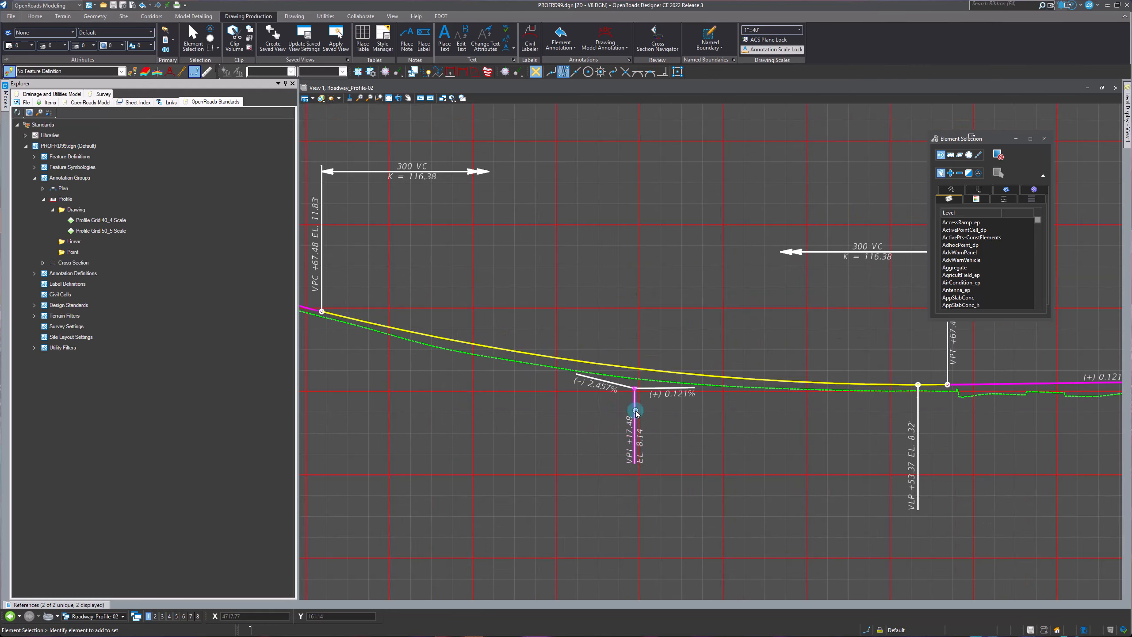
mouse_move(636, 414)
scroll(635, 411, "up", 3)
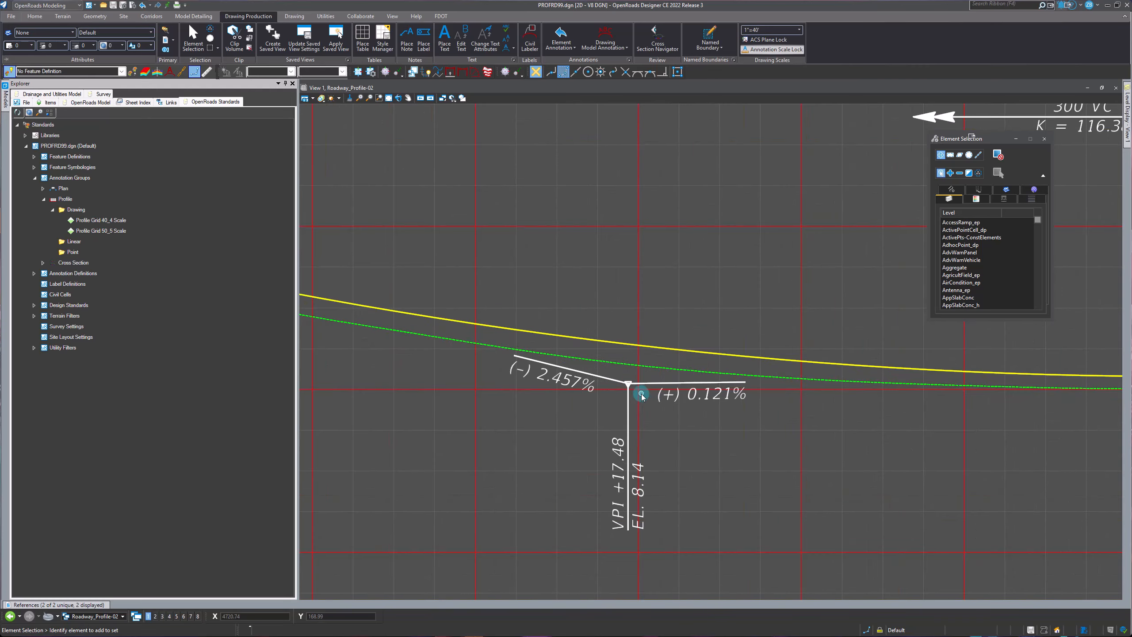
scroll(607, 435, "down", 2)
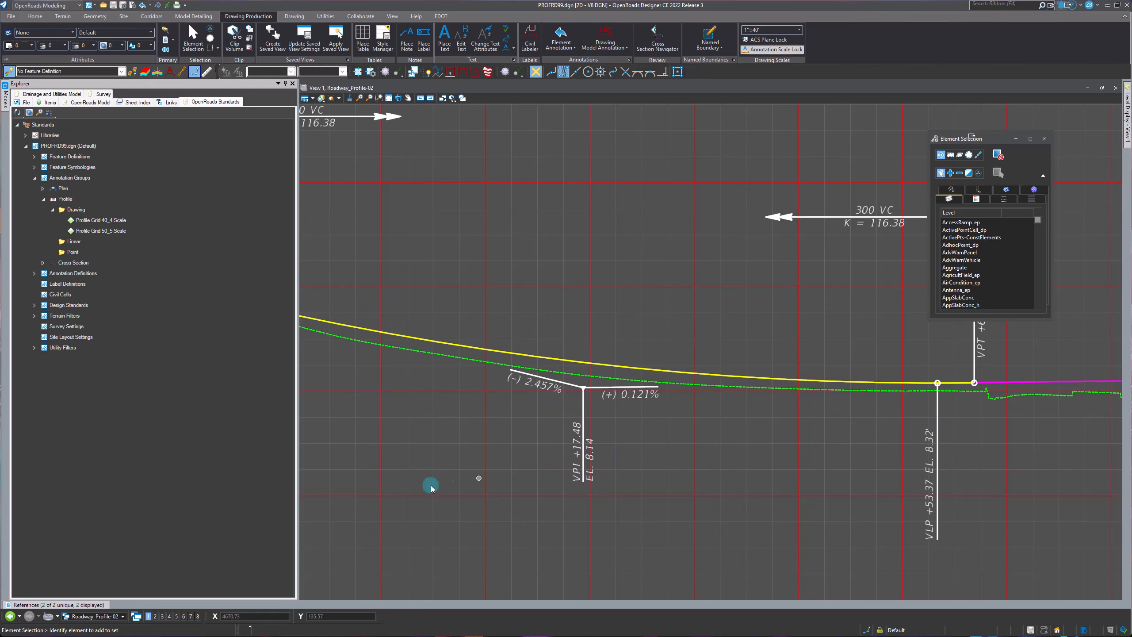
scroll(754, 463, "down", 2)
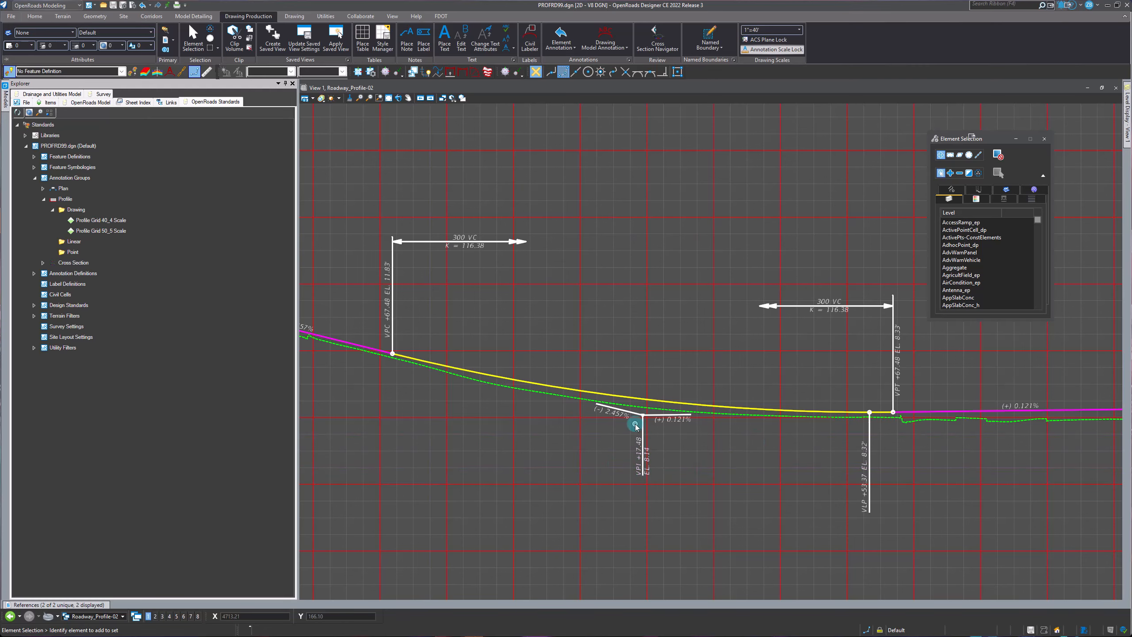
scroll(637, 427, "up", 2)
scroll(660, 456, "down", 4)
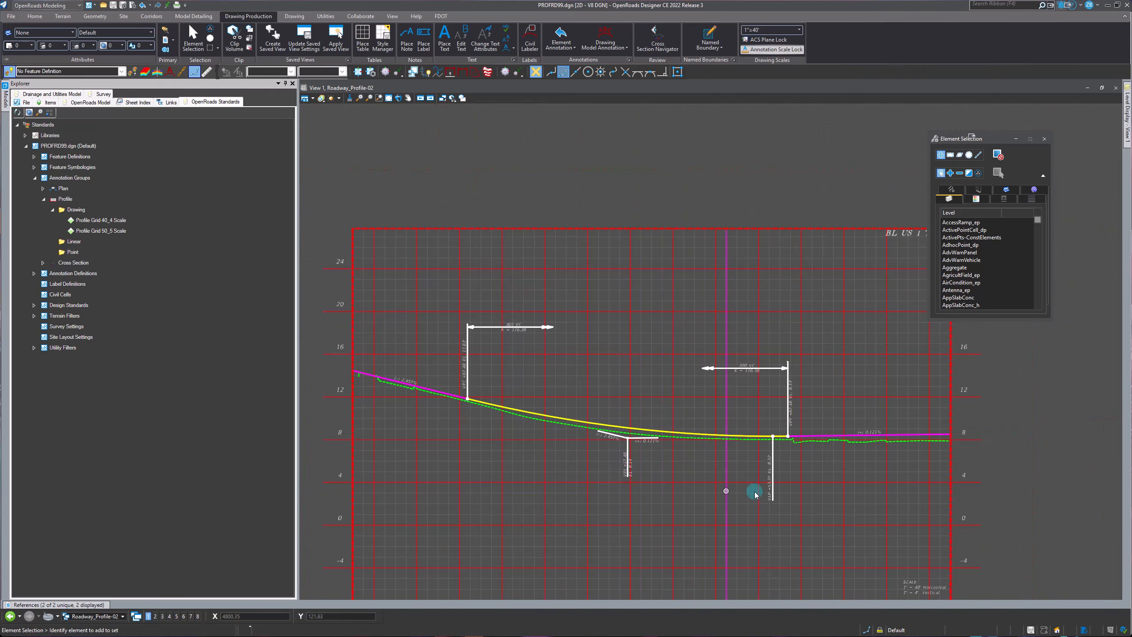
scroll(669, 464, "up", 4)
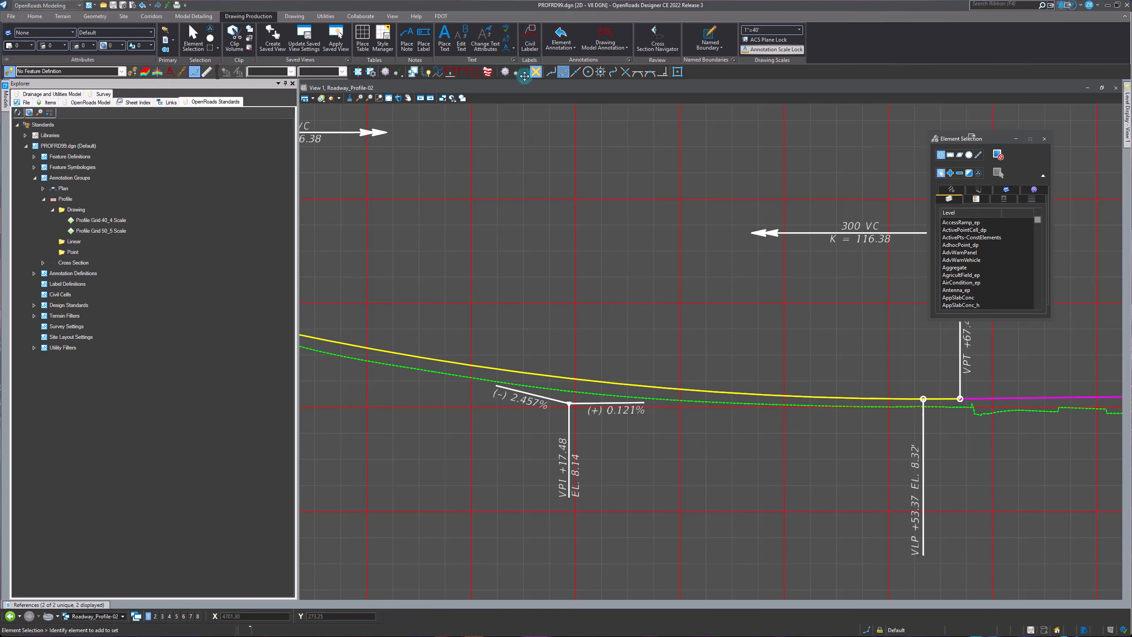
Drop the VPI annotation cell below the curve into separate elements with Drop Element
left_click(425, 72)
scroll(567, 416, "up", 2)
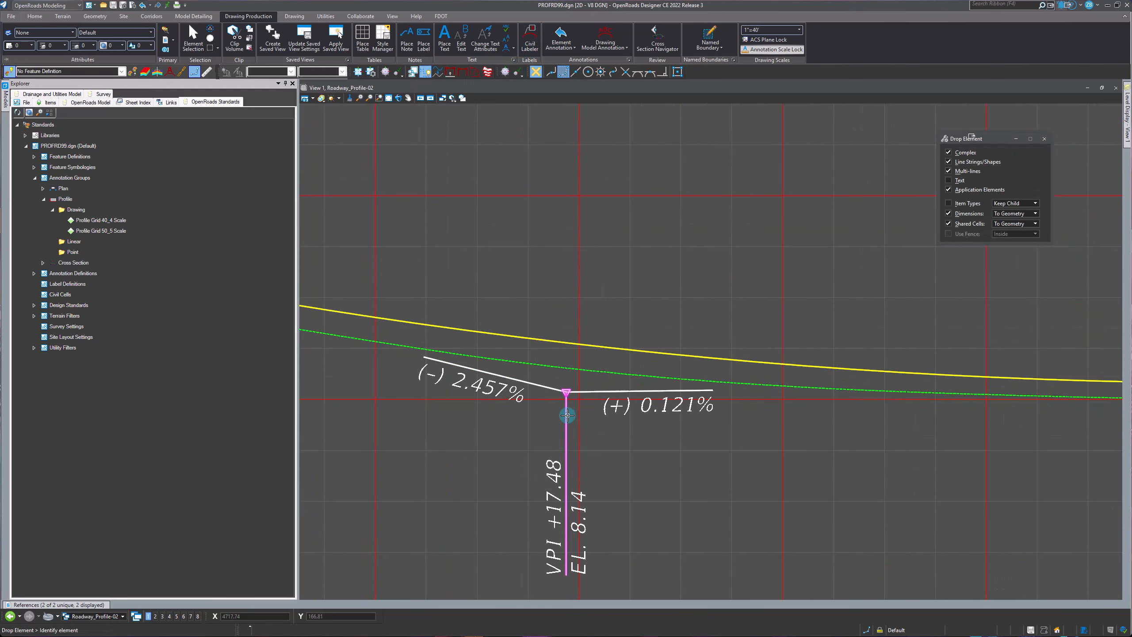
left_click(567, 415)
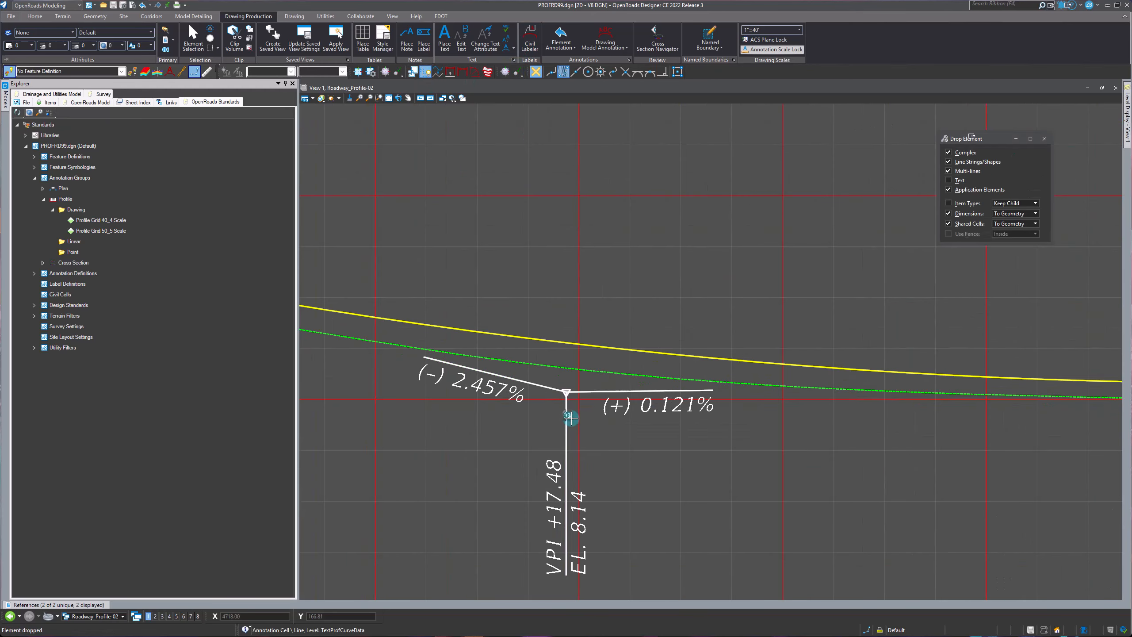
key("Escape")
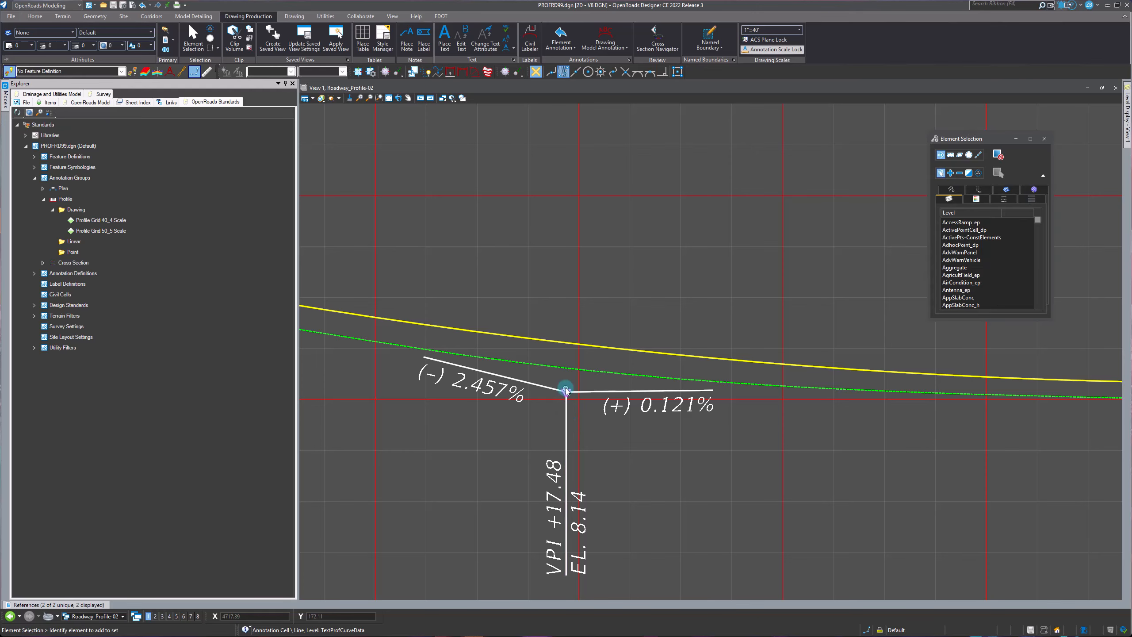
Delete the VPI's vertical leader line and its station and elevation text, keeping the triangle and grade labels
scroll(566, 387, "up", 2)
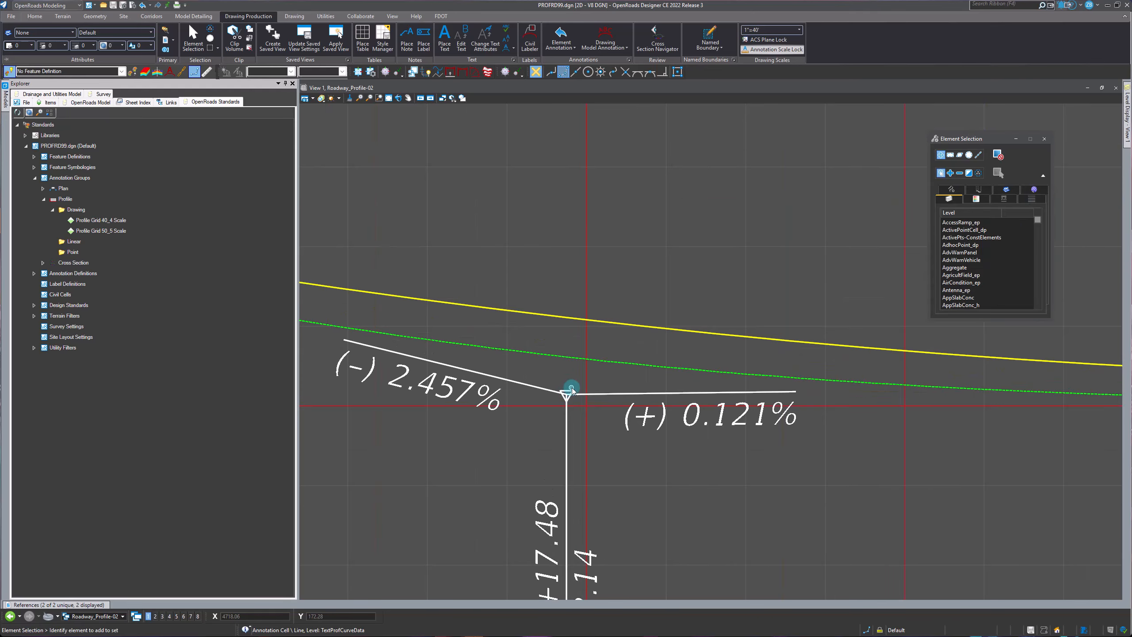
left_click(568, 440)
scroll(572, 424, "down", 1)
left_click(577, 515)
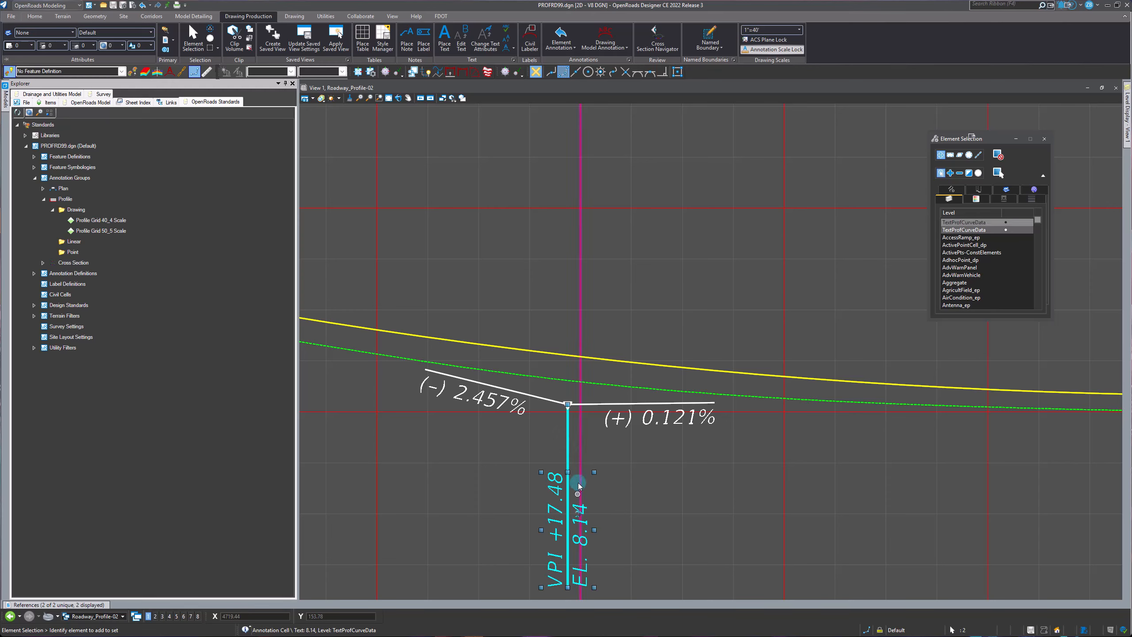
key("Delete")
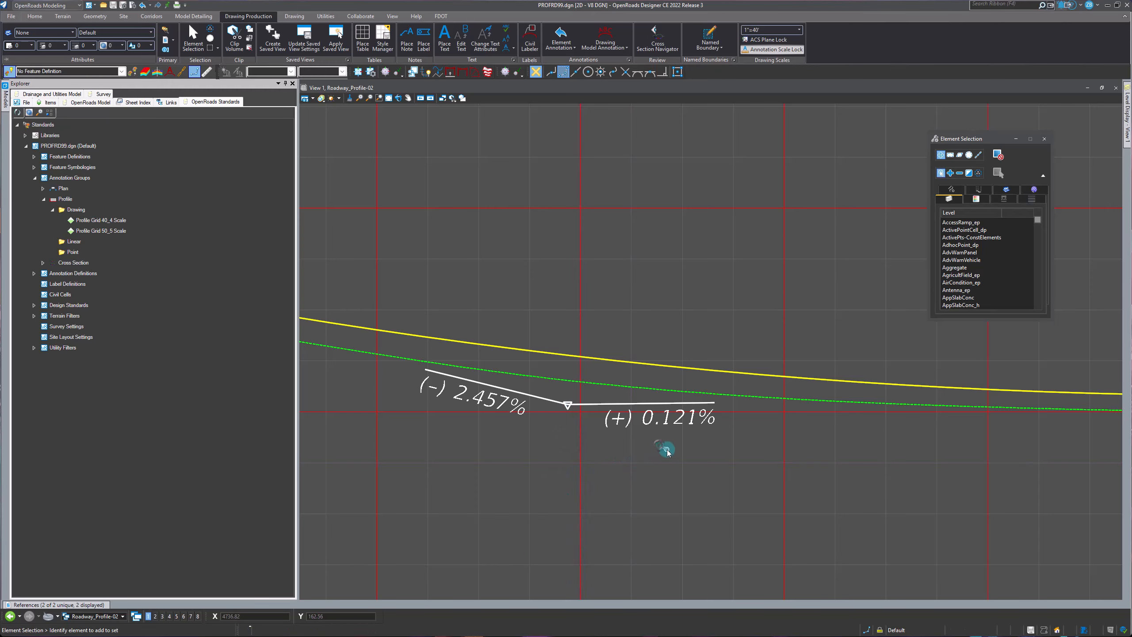
Open the Civil Labeler and choose the VPI Label from the CONSOR_Roadway Profile labels
left_click(530, 33)
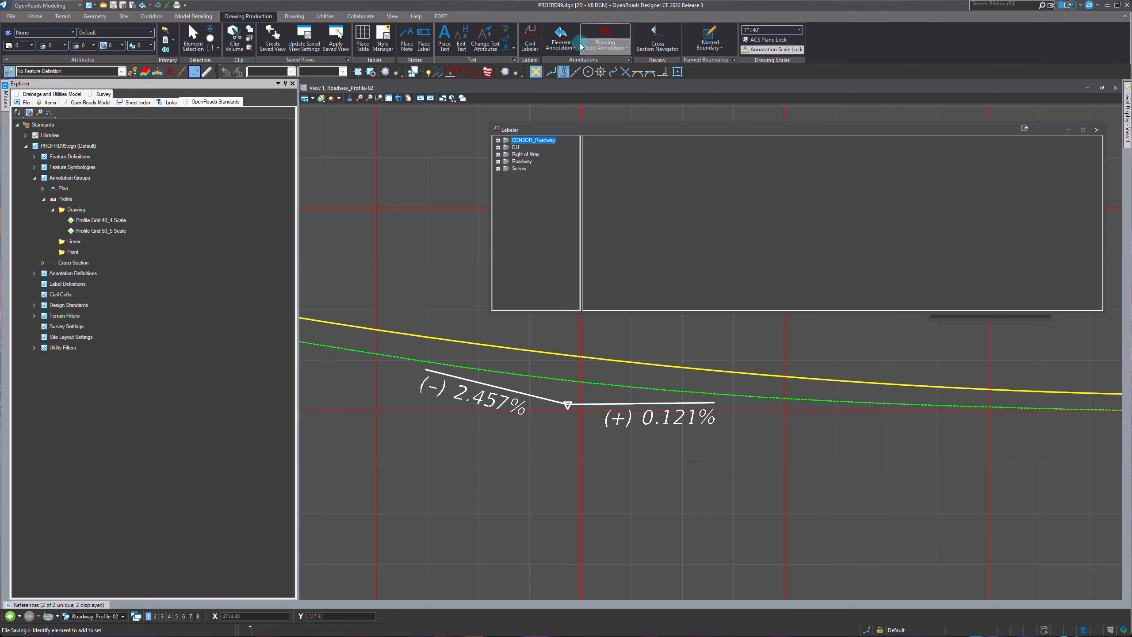
left_click(498, 141)
left_click(507, 162)
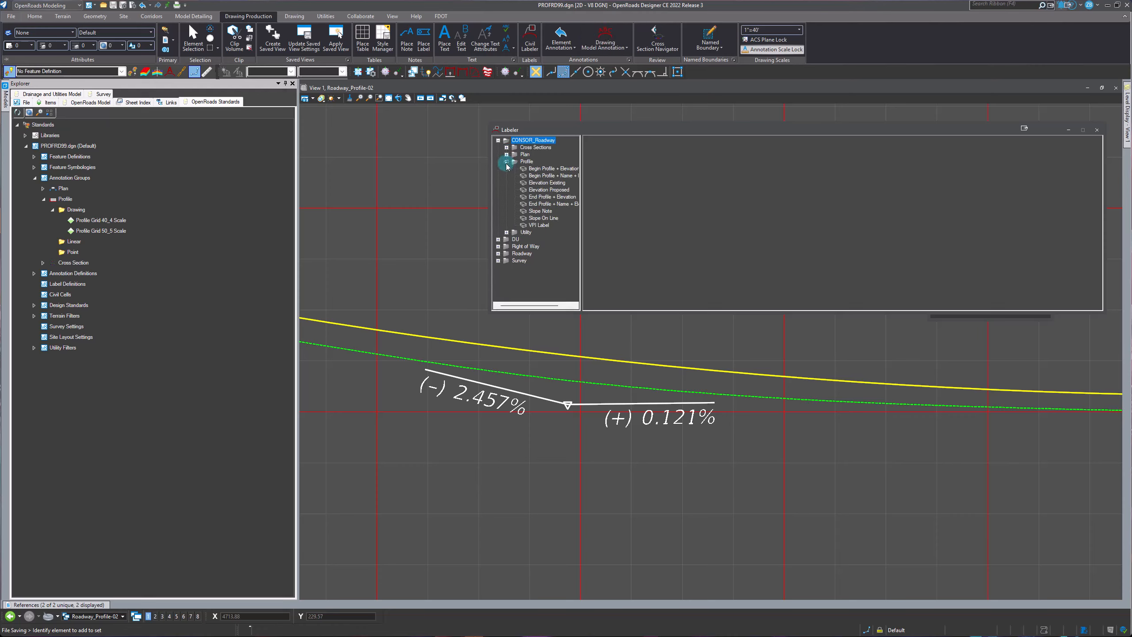
left_click_drag(582, 182, 677, 188)
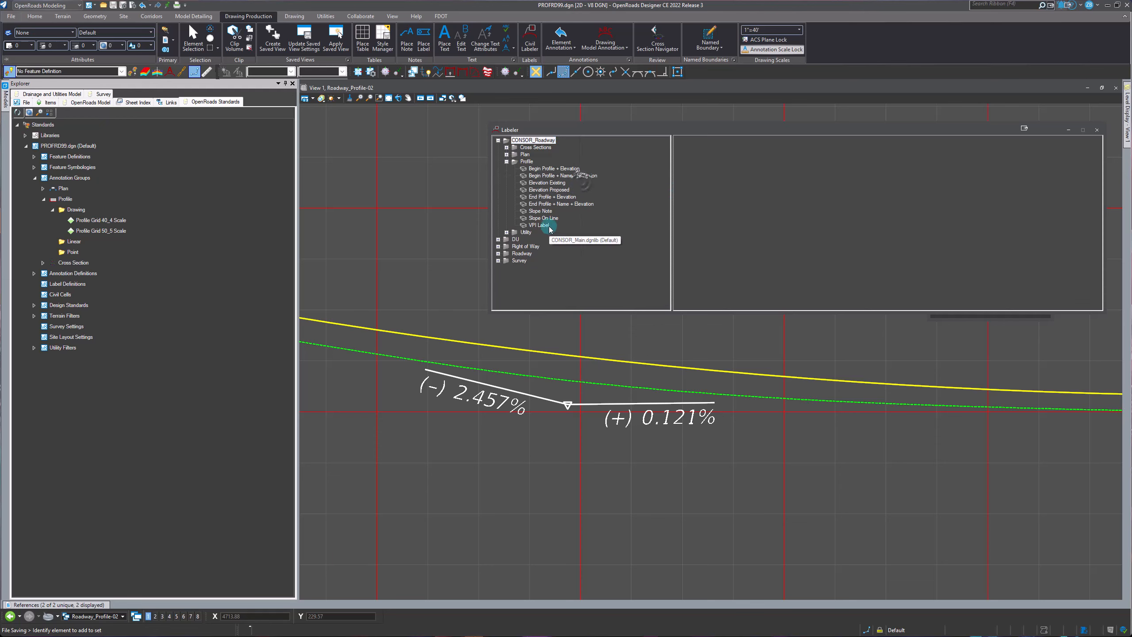
left_click(539, 225)
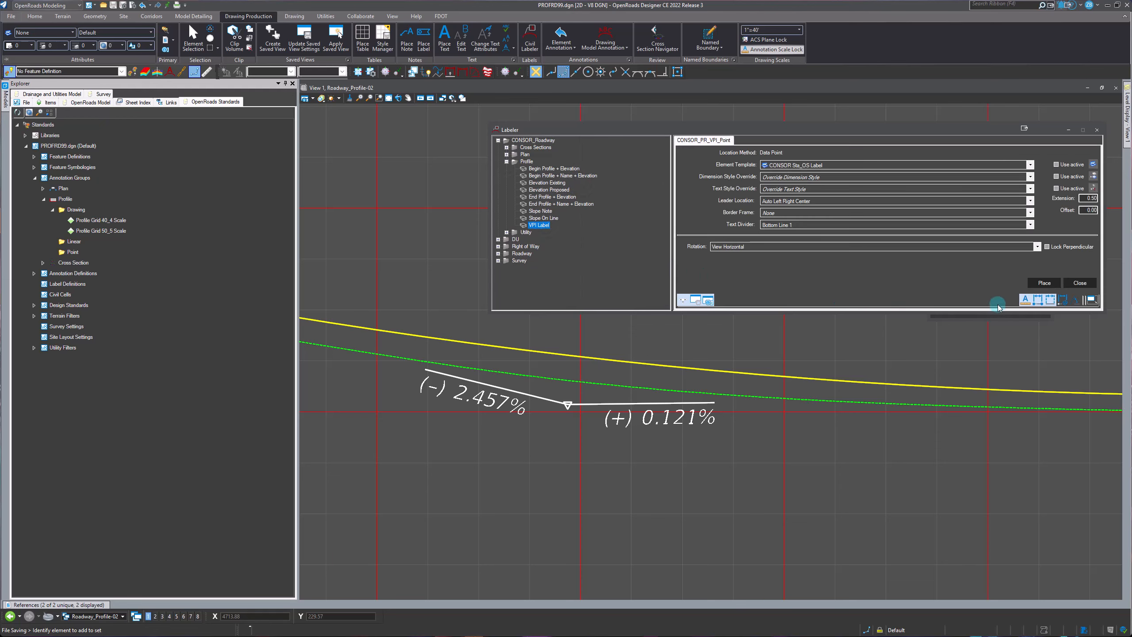
Place the VPI label on the profile curve, snapping its leader to the VPI triangle and setting the text below the grade label
left_click(1042, 281)
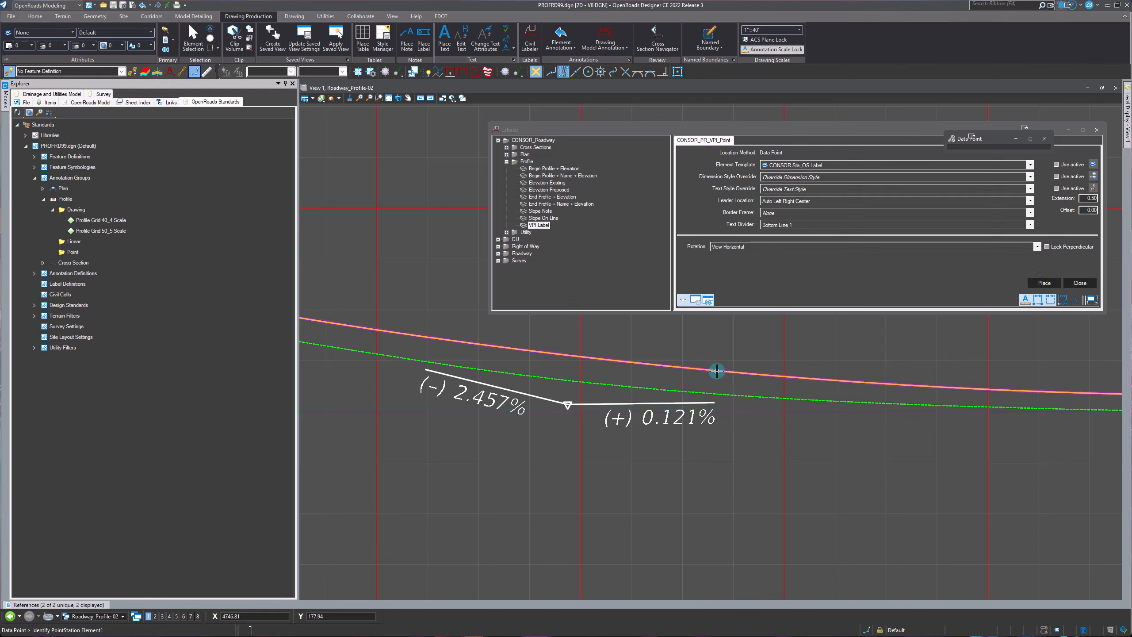
left_click(717, 371)
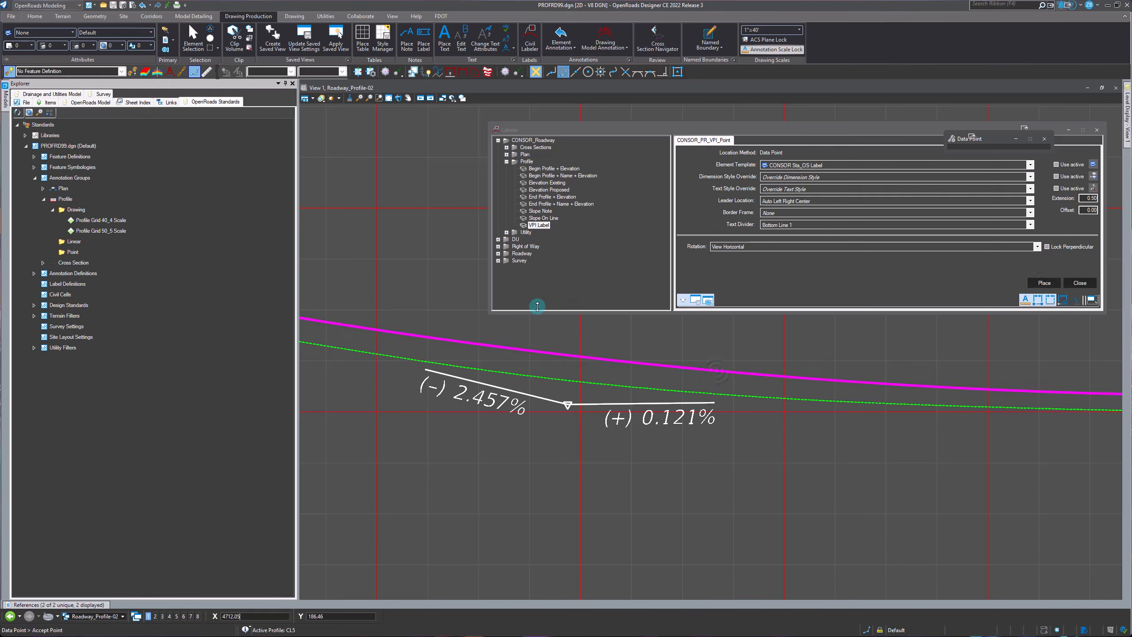
left_click(600, 73)
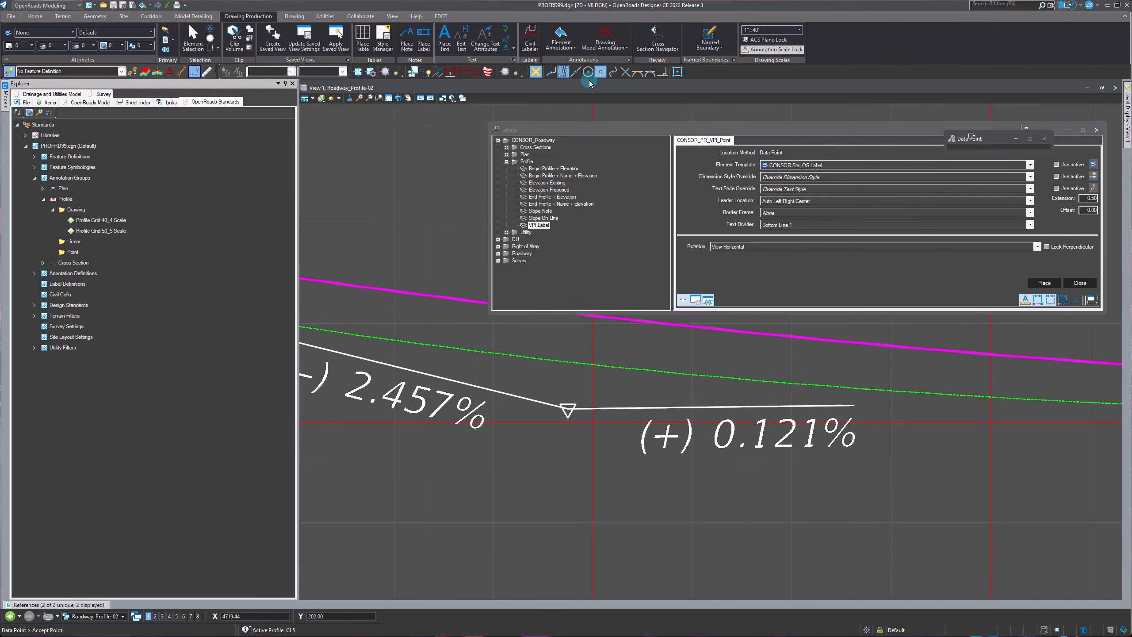
left_click(597, 396)
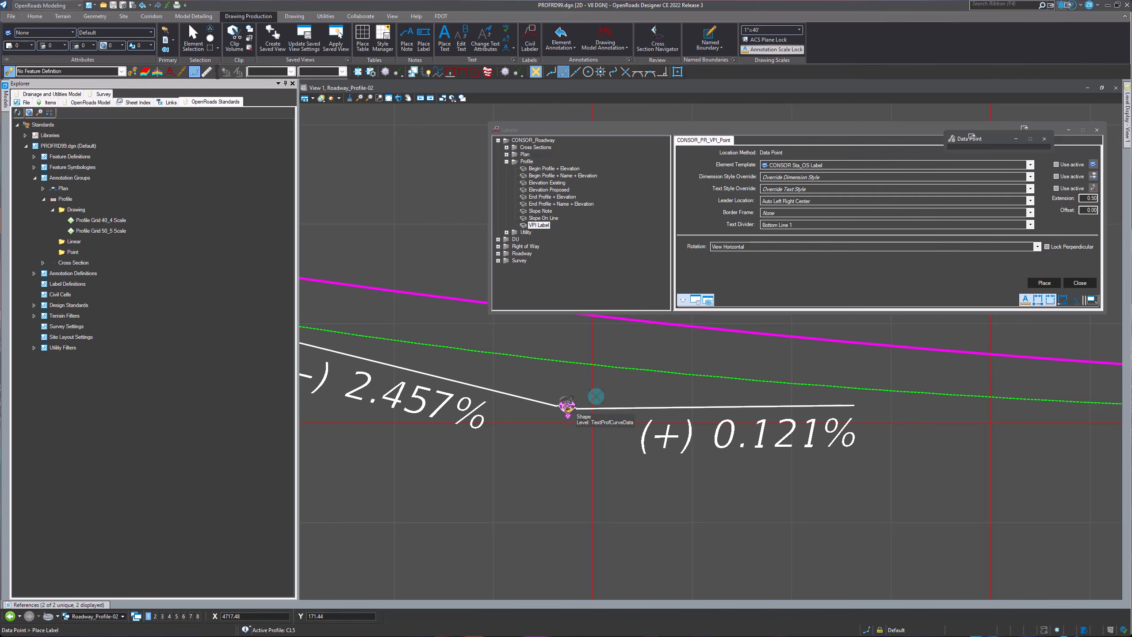
scroll(596, 397, "down", 3)
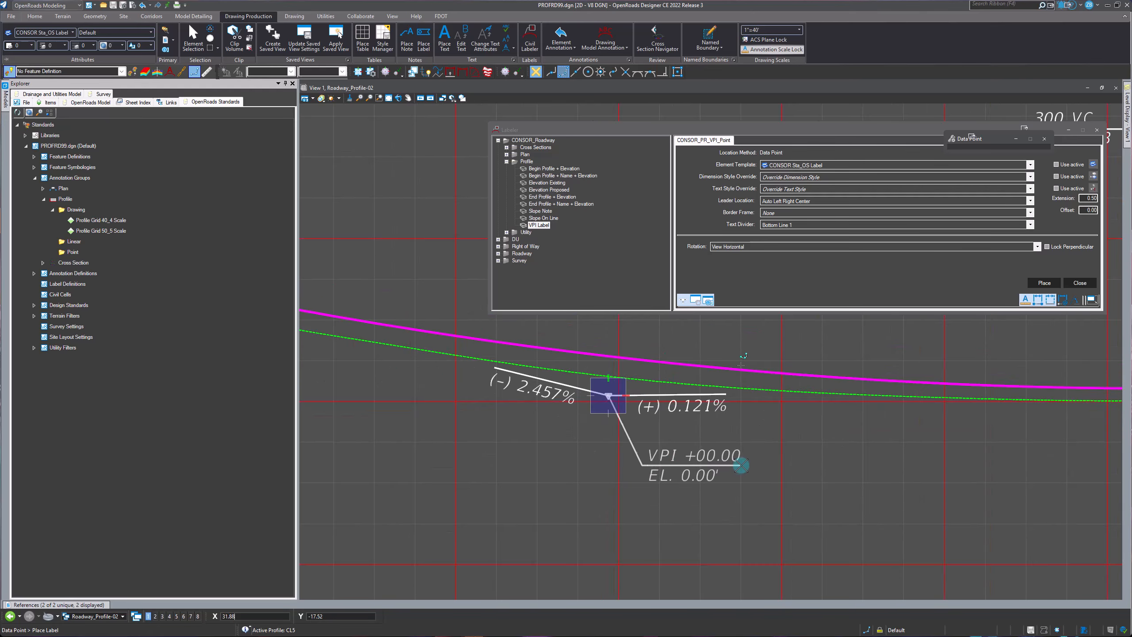
left_click(741, 465)
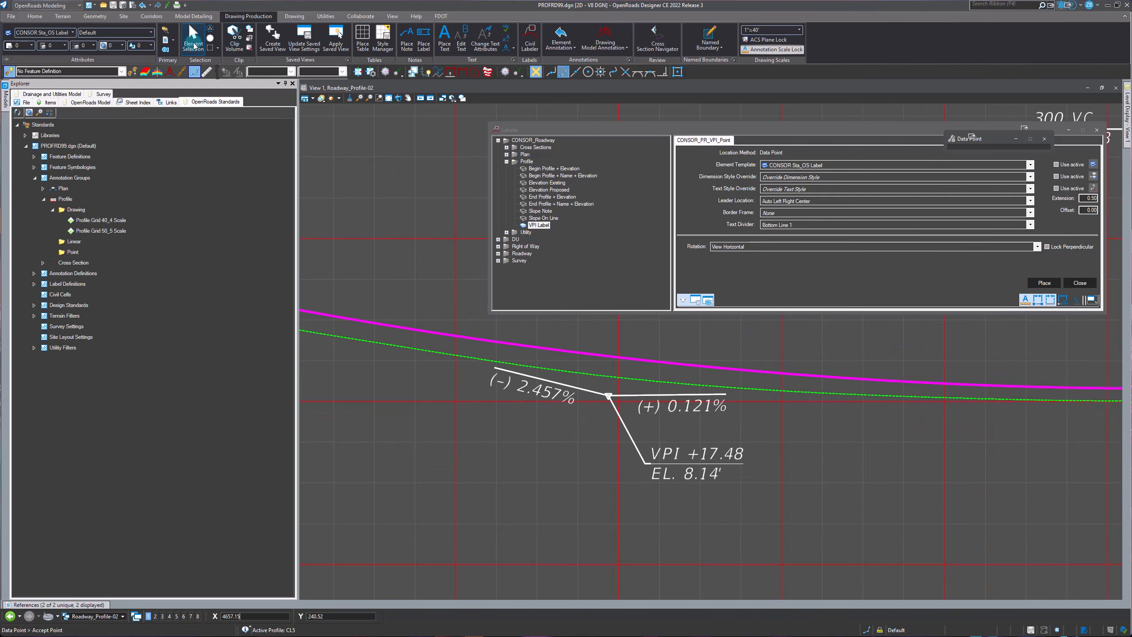
left_click(192, 42)
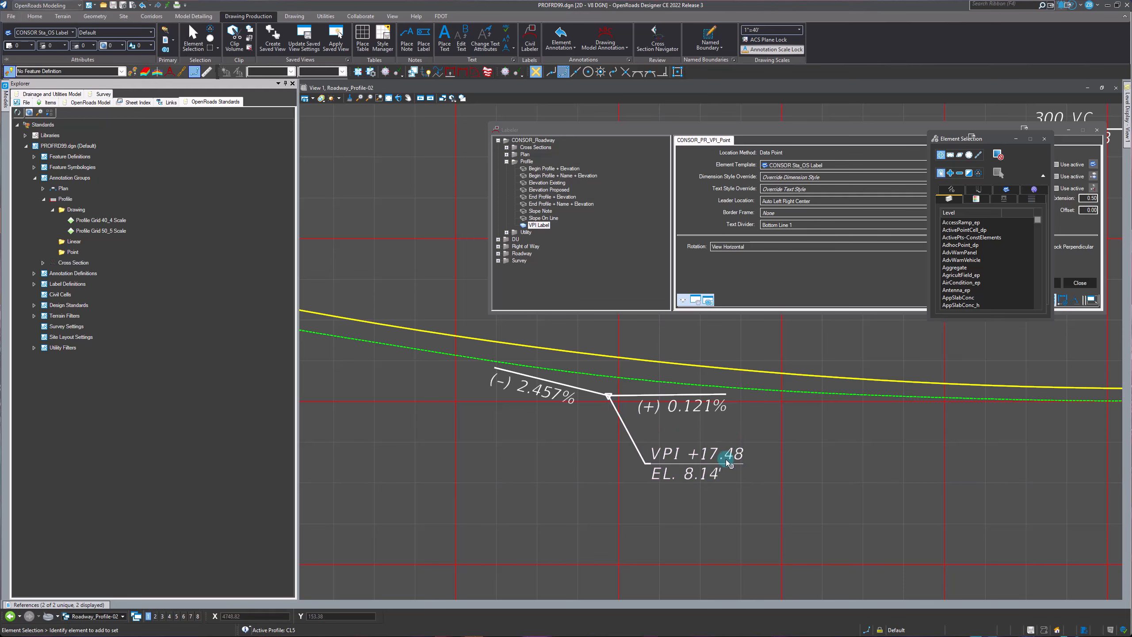
Drop the VLP annotation cell near the end of the vertical curve into separate elements with Drop Element
scroll(376, 386, "down", 2)
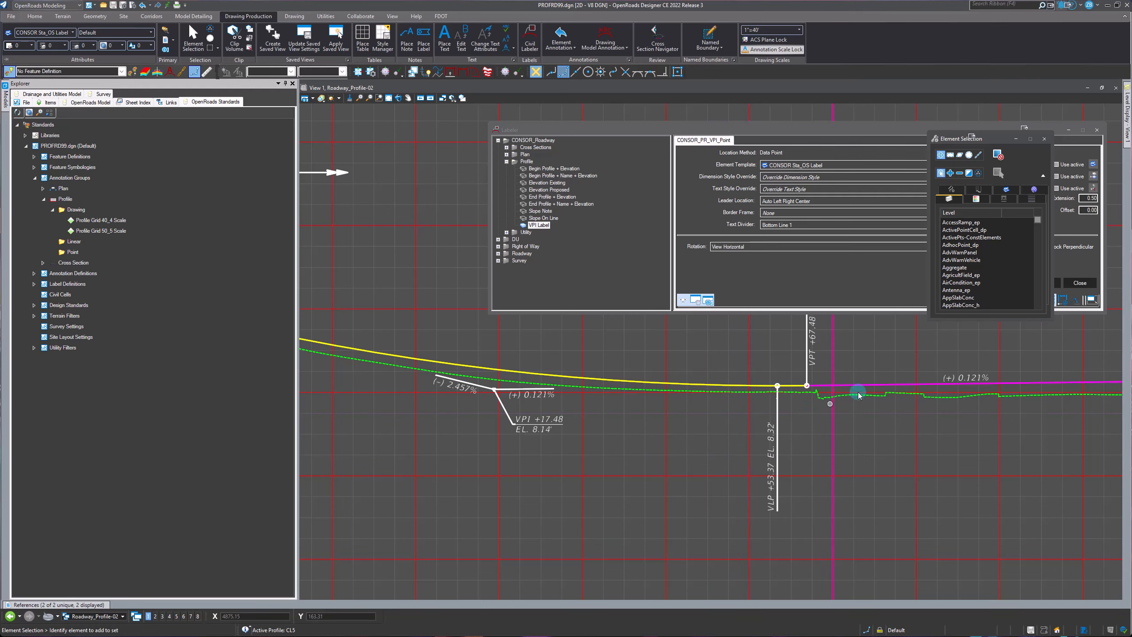
scroll(805, 393, "up", 3)
scroll(732, 392, "down", 2)
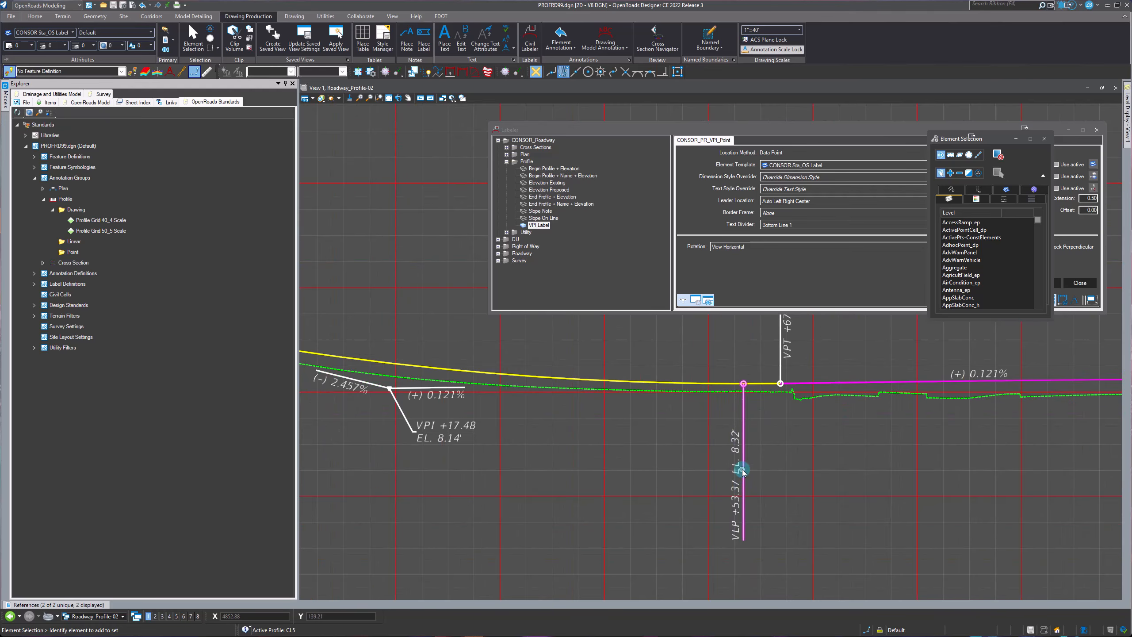
scroll(763, 506, "down", 3)
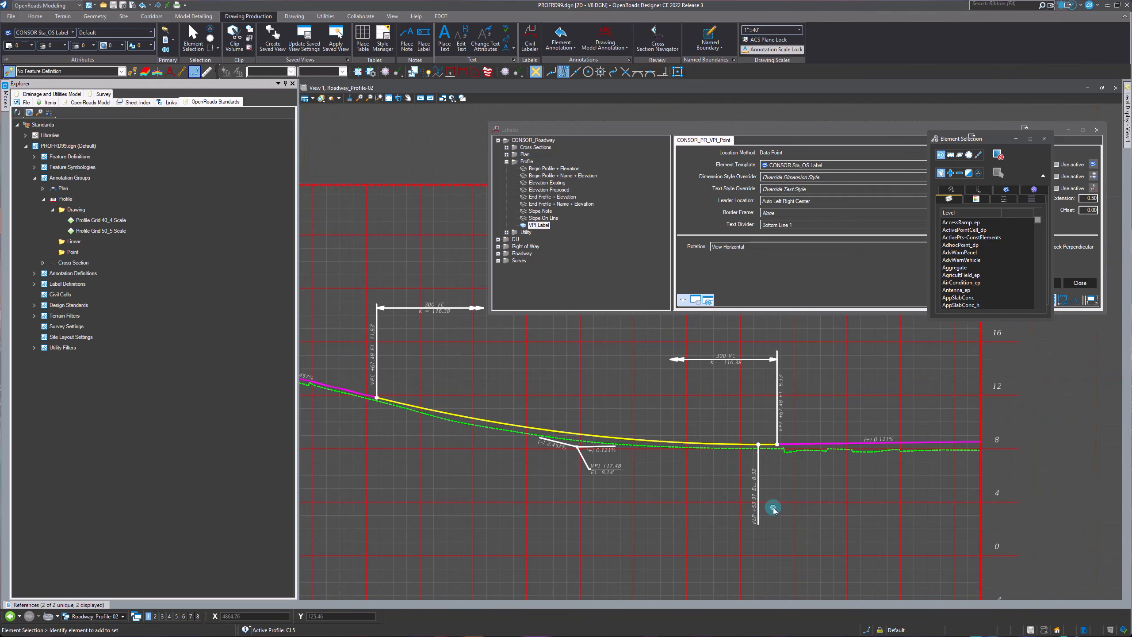
scroll(765, 466, "up", 4)
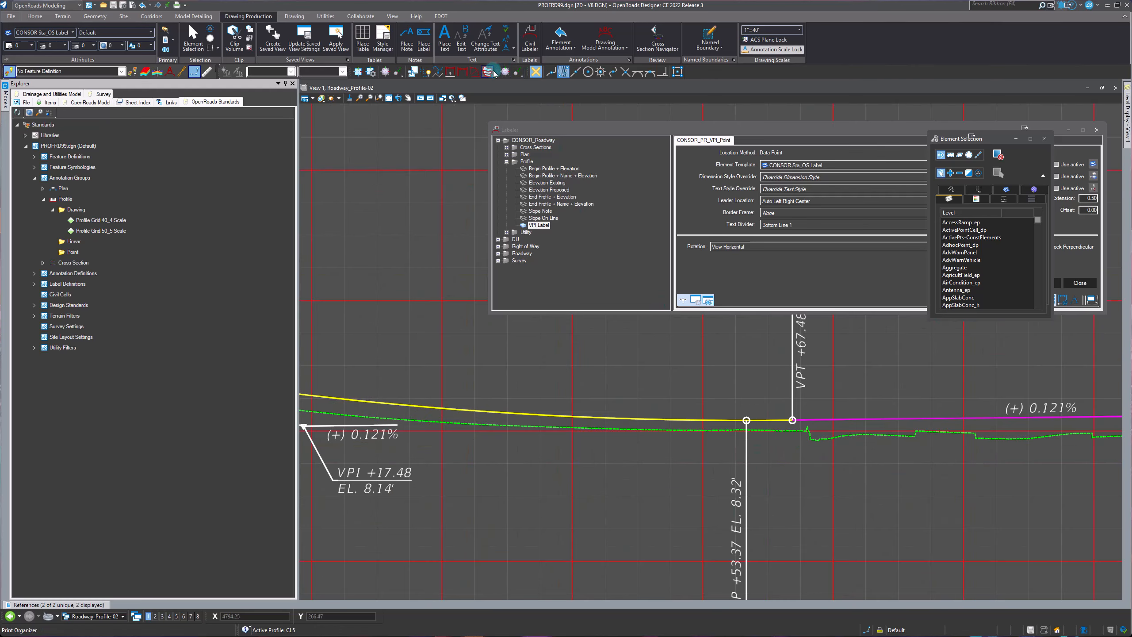
left_click(426, 71)
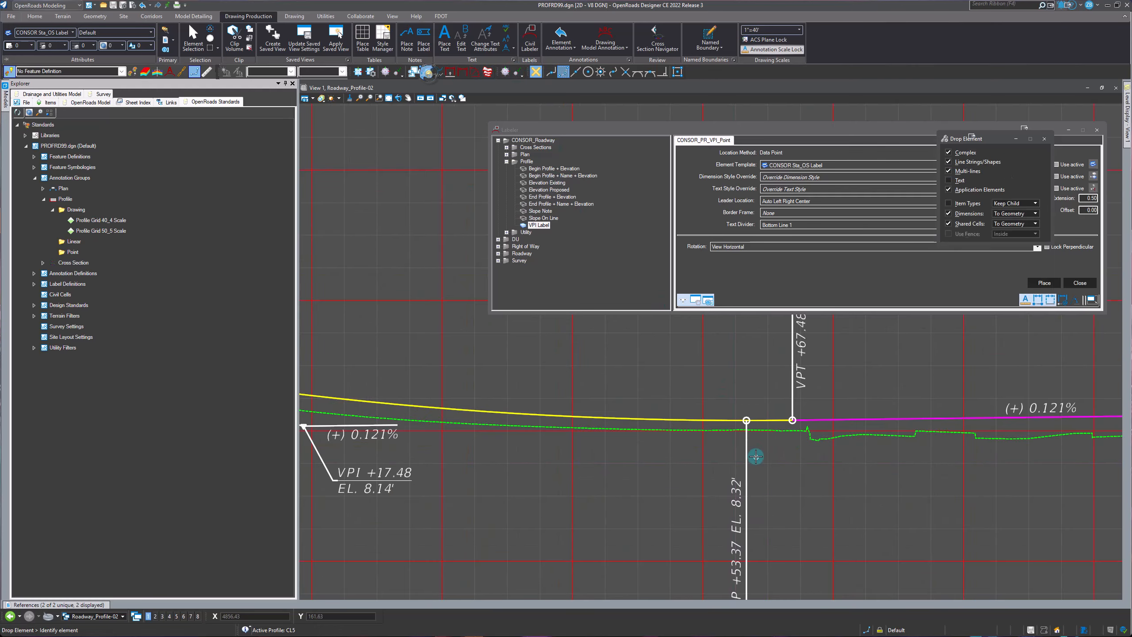
left_click(748, 452)
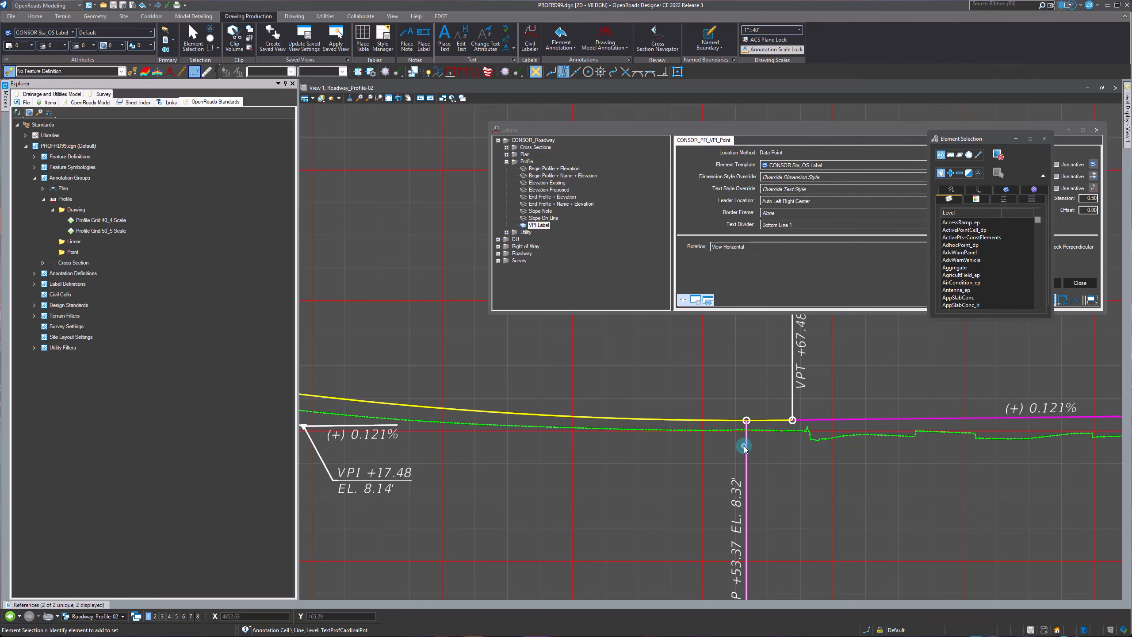
Delete the VLP's vertical leader line, its station and elevation text and the leftover fragment, keeping the circle
left_click(744, 482)
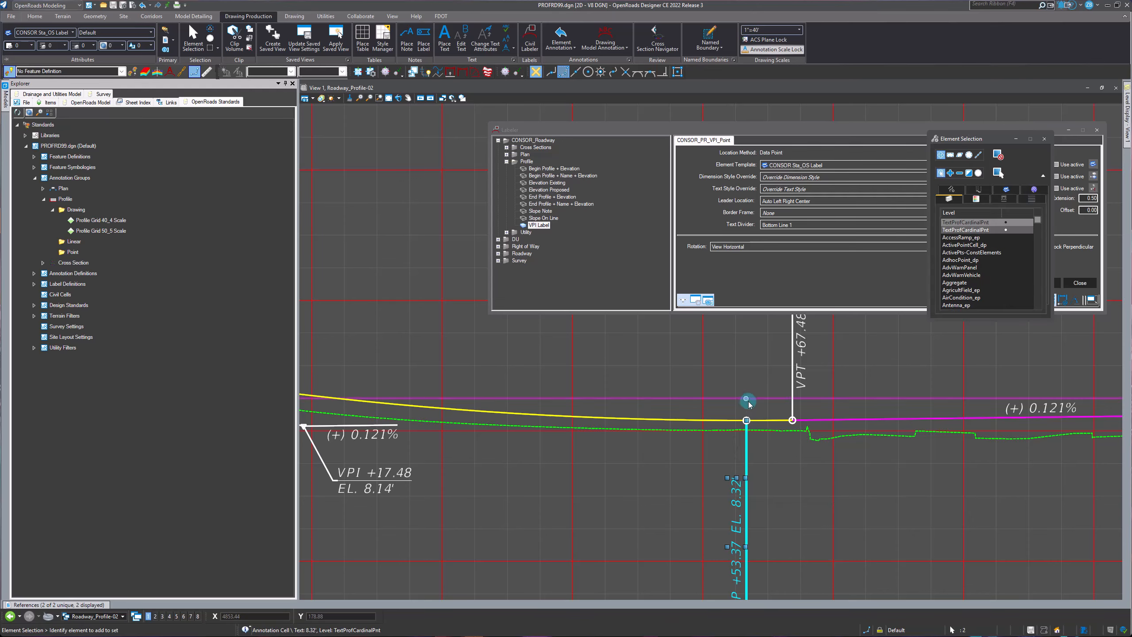
key("Delete")
scroll(741, 442, "up", 3)
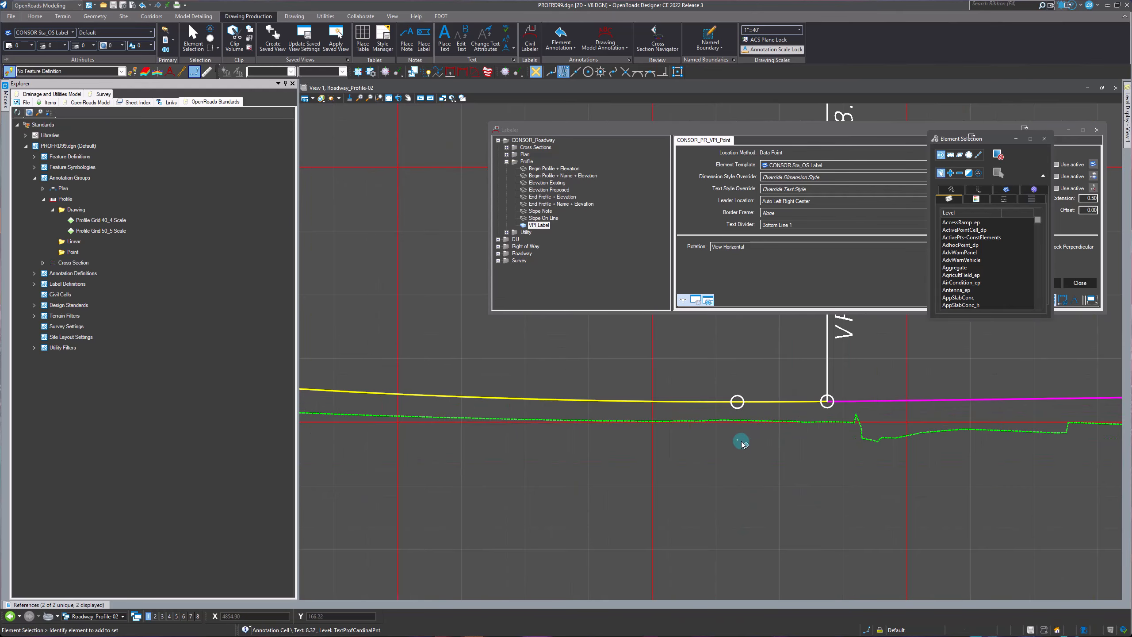
left_click(742, 445)
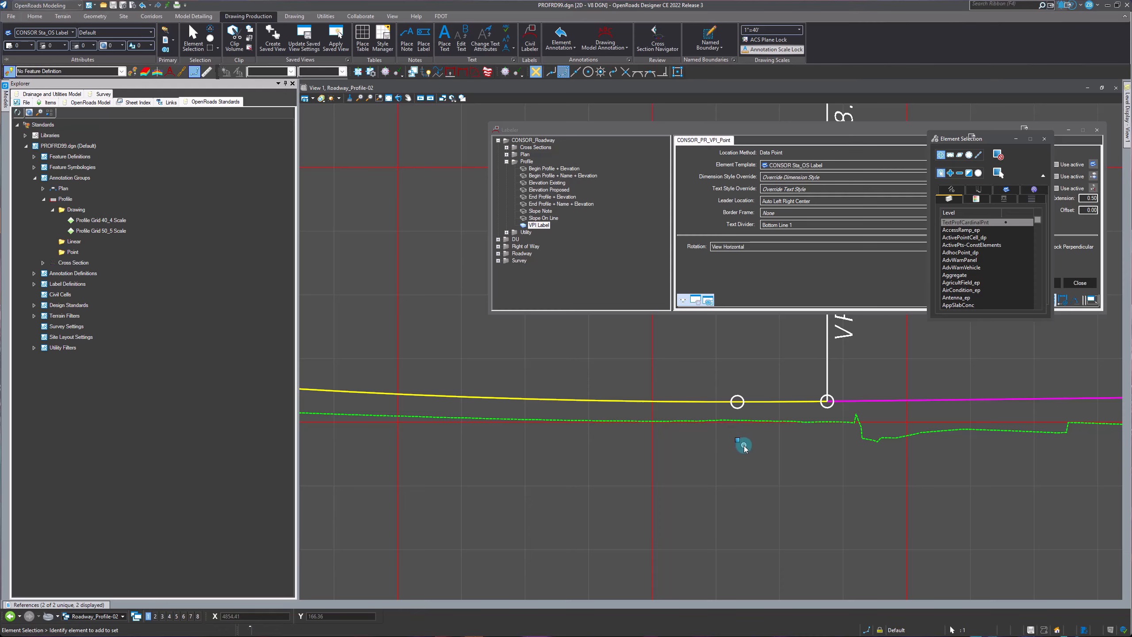
key("Delete")
Examine the VPI label, the low point circle and the VPT annotation along the vertical curve
scroll(828, 461, "down", 3)
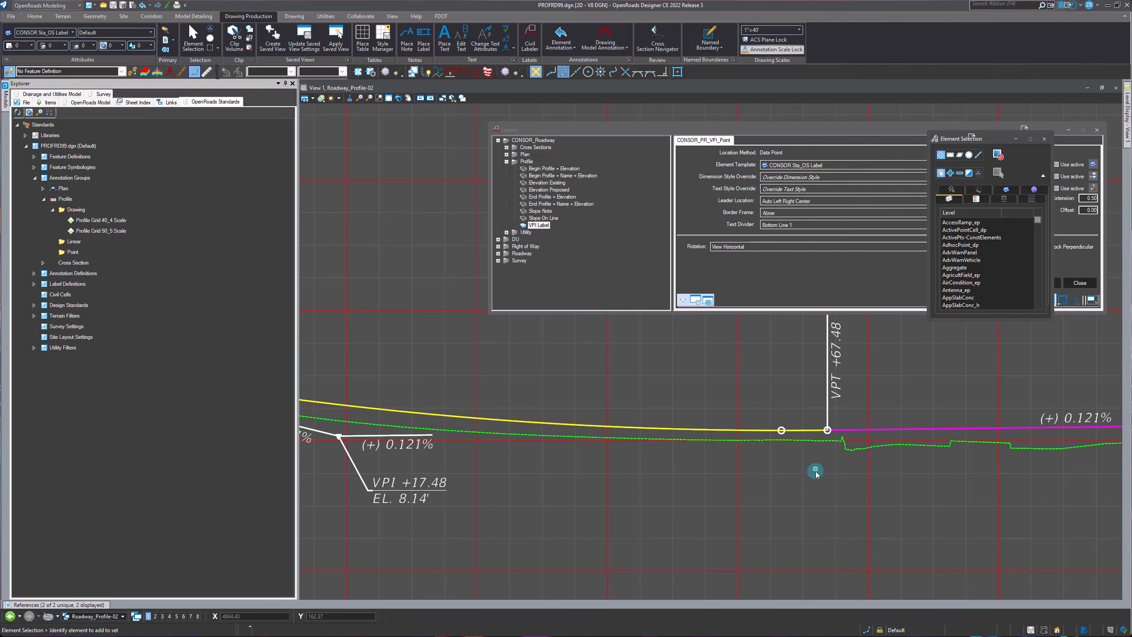
scroll(783, 435, "up", 3)
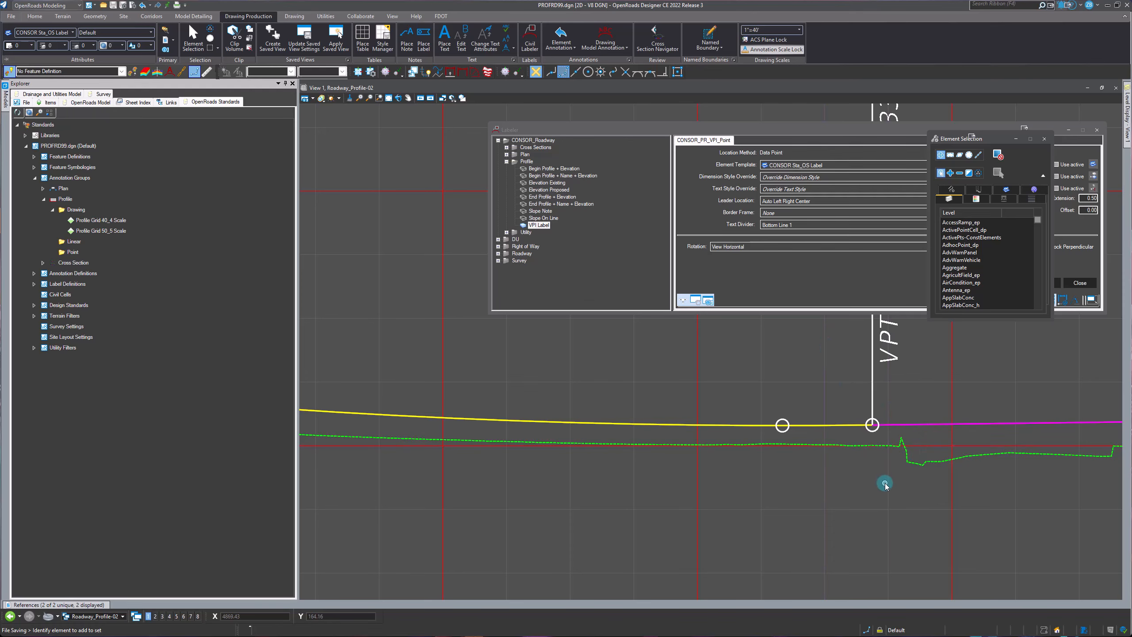
scroll(885, 484, "down", 3)
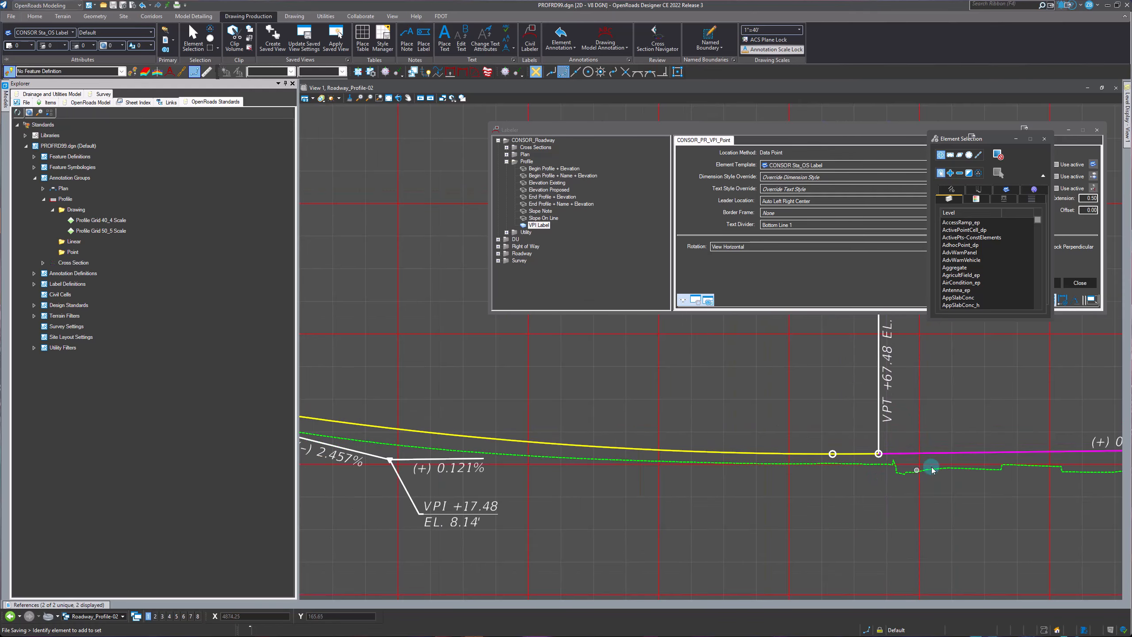
scroll(391, 458, "up", 4)
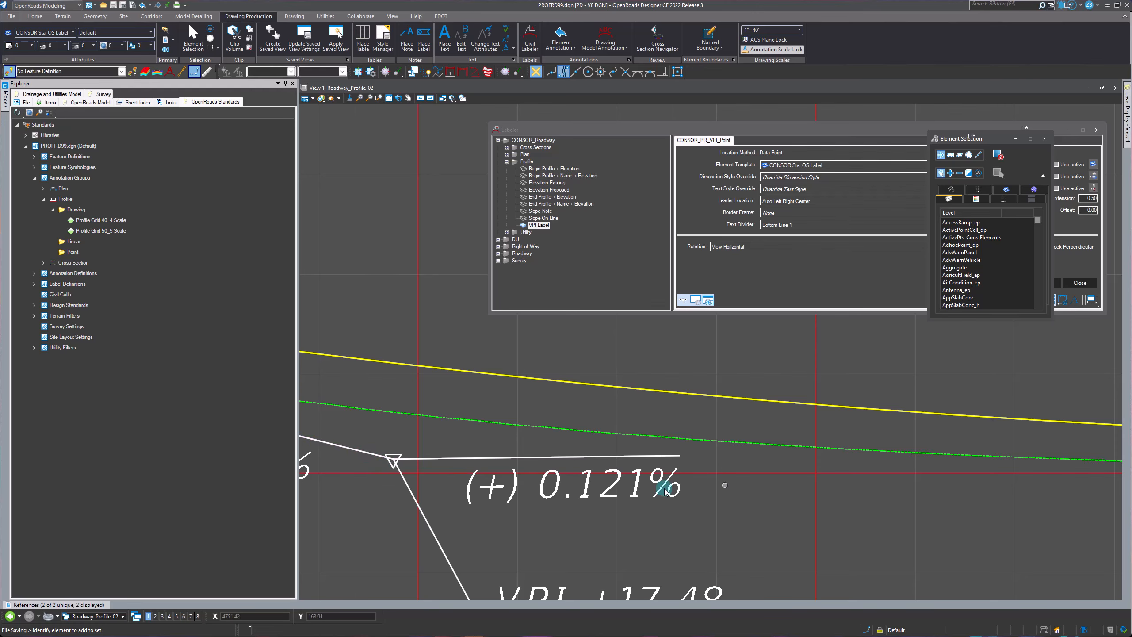
scroll(500, 473, "down", 3)
scroll(392, 470, "down", 2)
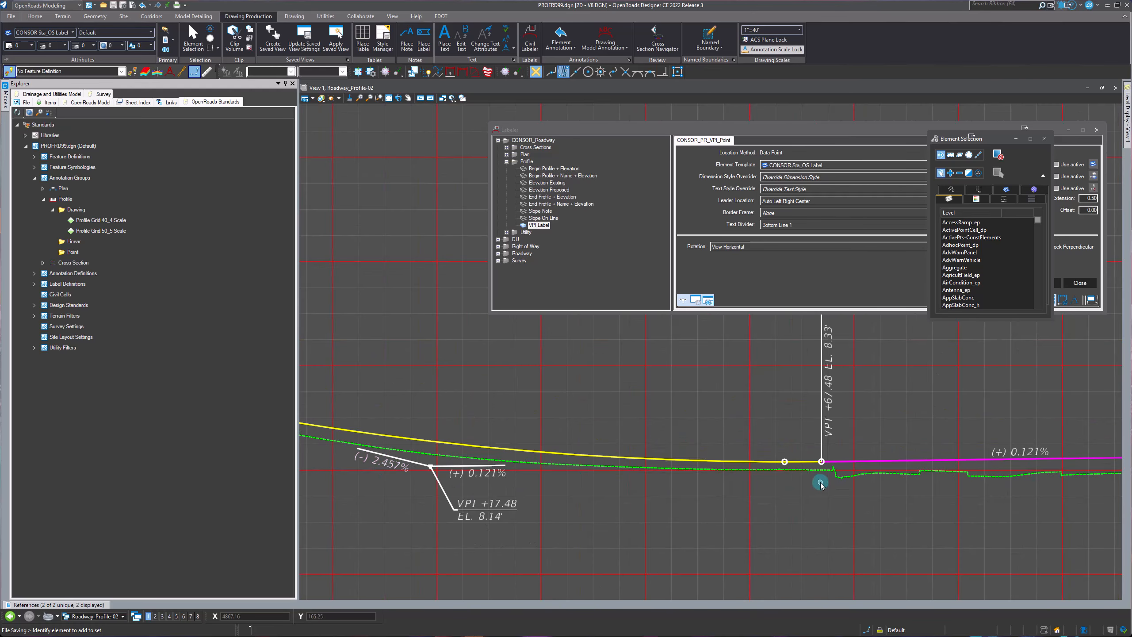
scroll(633, 513, "down", 2)
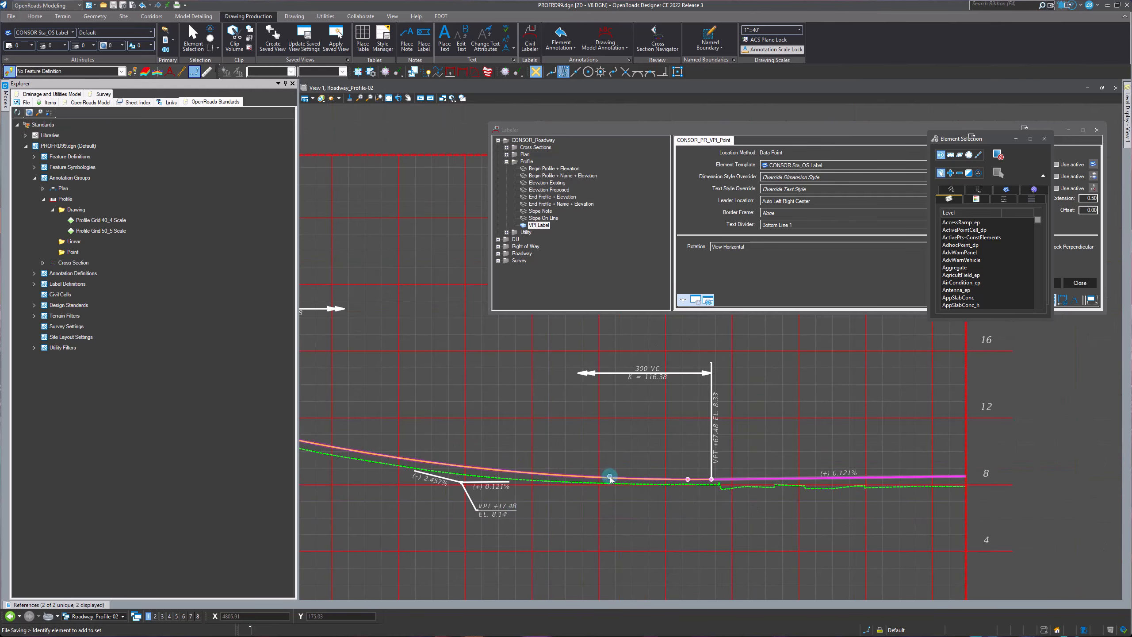
scroll(441, 490, "up", 4)
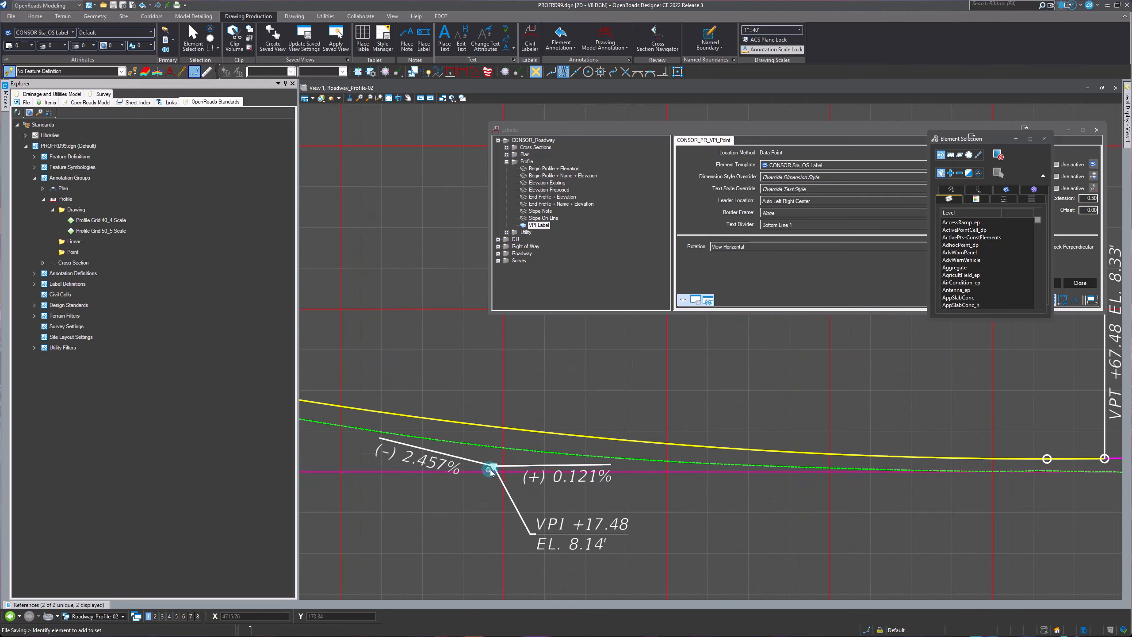
scroll(498, 422, "down", 3)
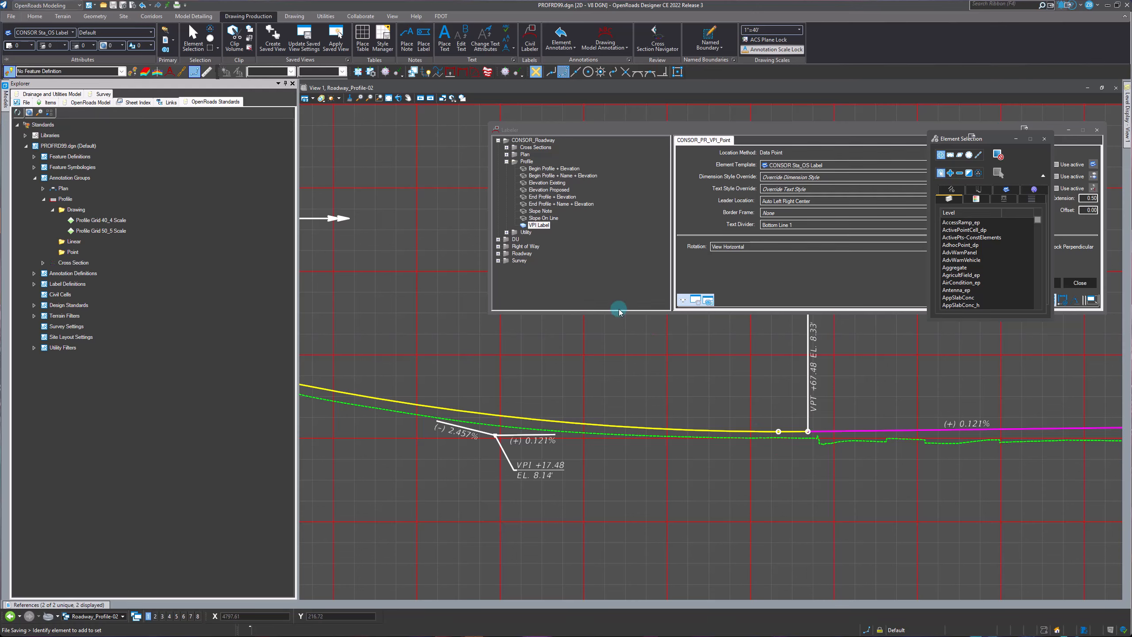
Place another VPI label on the profile curve with its leader at the low point circle and its text below the curve
left_click(879, 144)
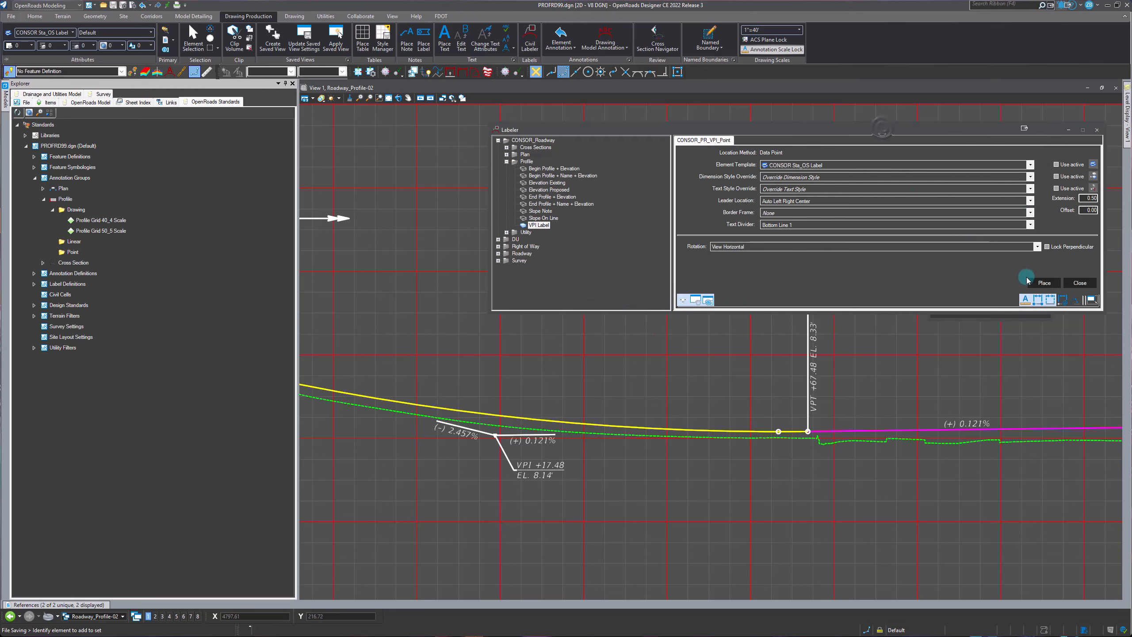
left_click(1041, 282)
scroll(787, 442, "up", 3)
left_click(752, 422)
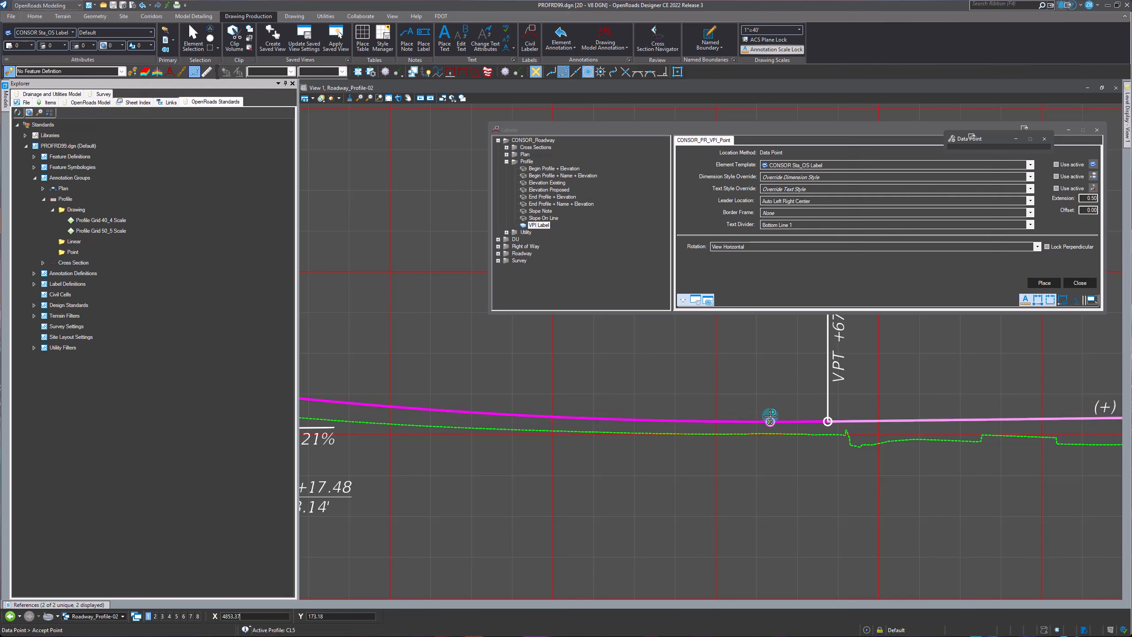
left_click(816, 484)
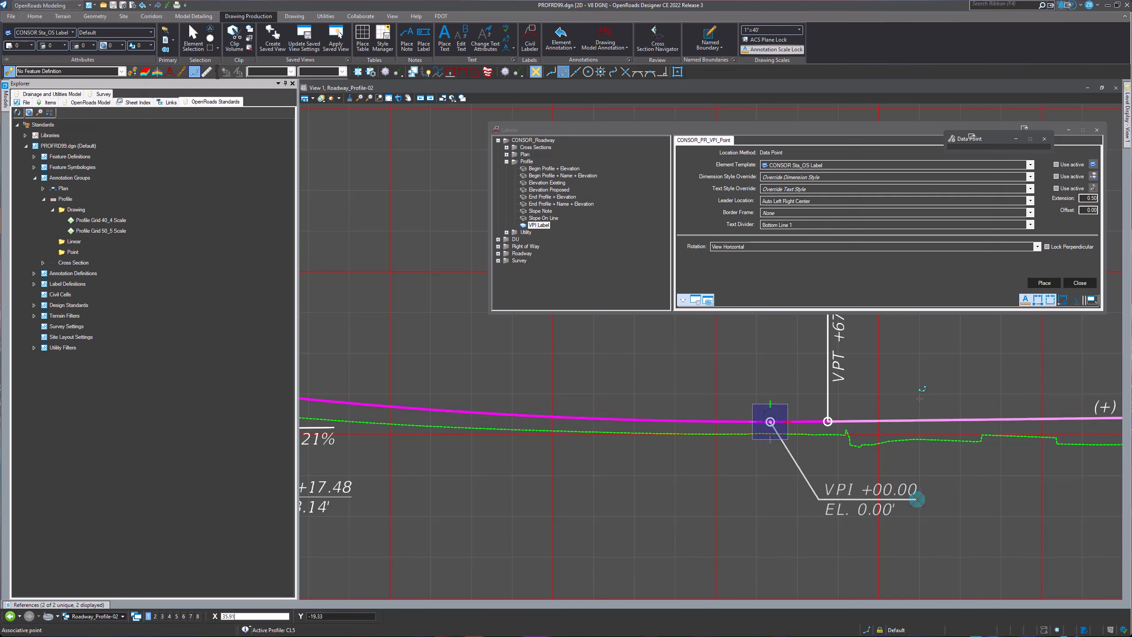
key("Escape")
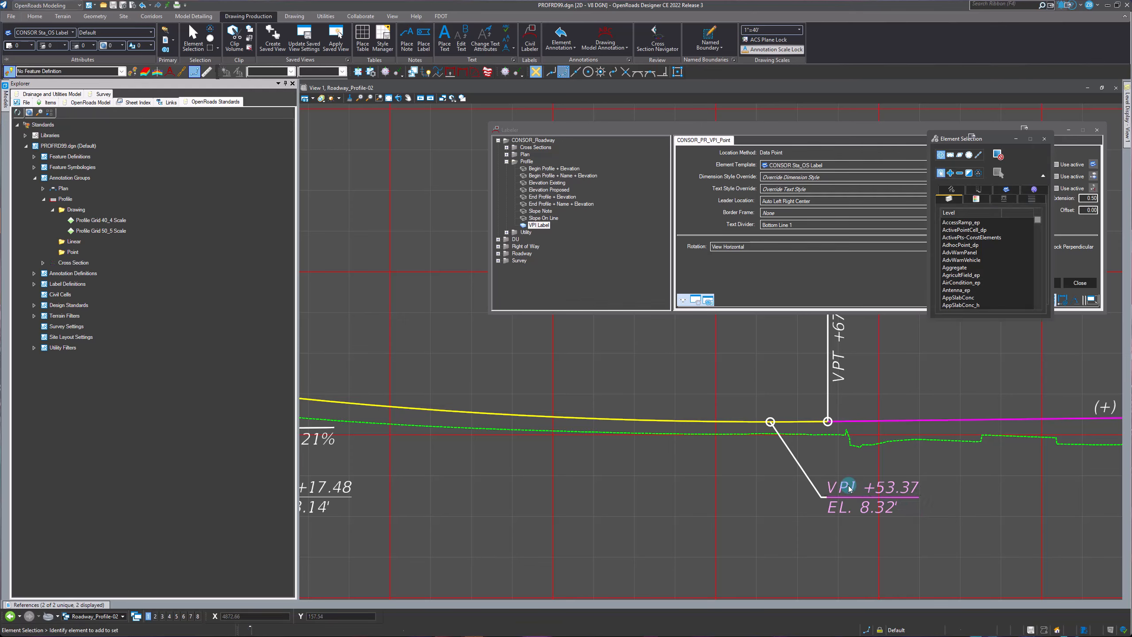
Edit the low point label's text, replacing VPI with VLP and keeping the station and elevation fields
double_click(848, 485)
left_click(274, 169)
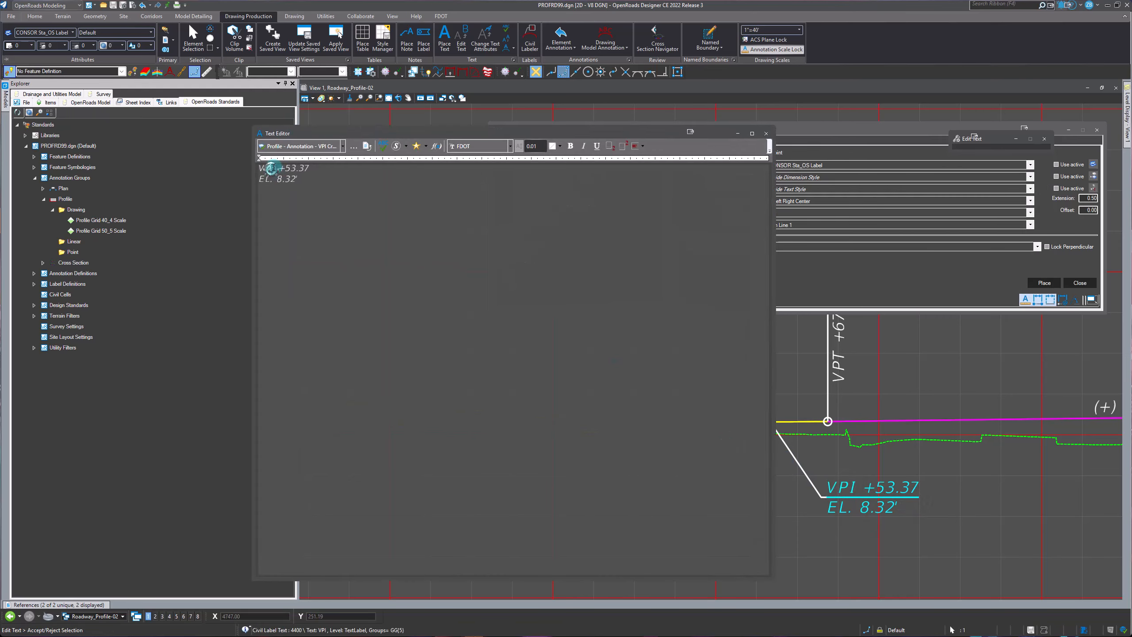
double_click(301, 170)
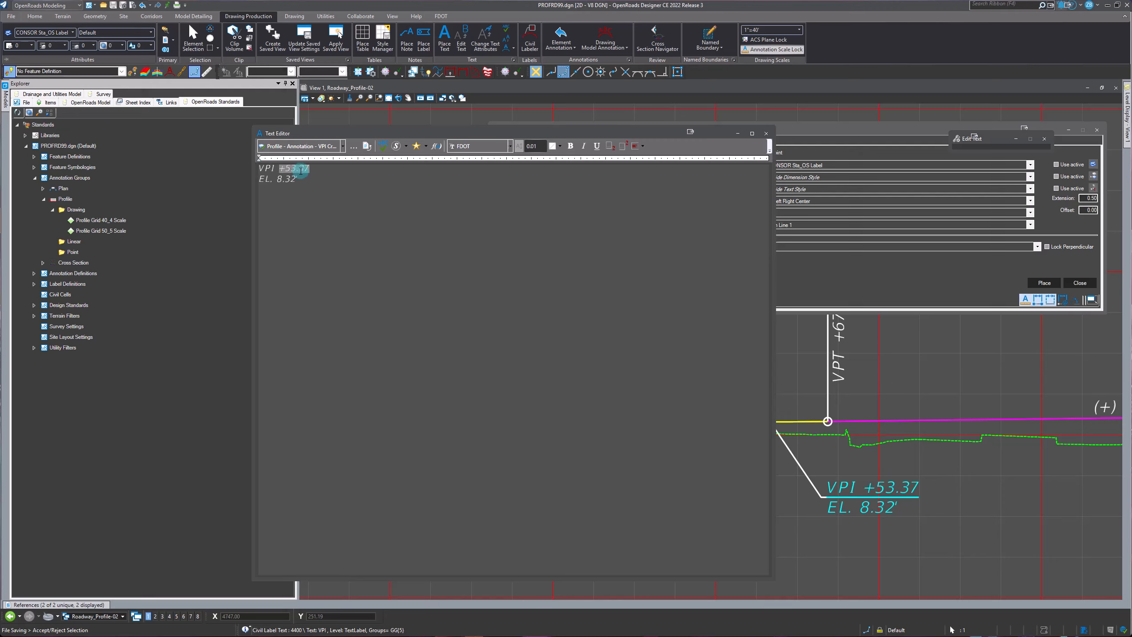
double_click(286, 182)
double_click(291, 169)
left_click(947, 464)
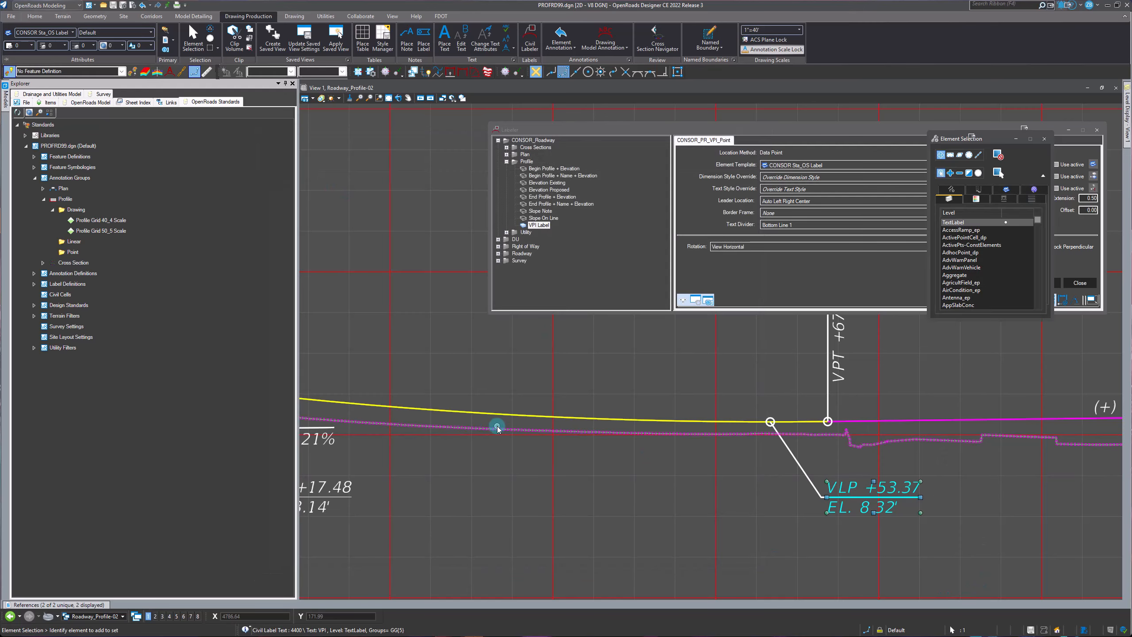
Move the VLP label's text above the profile curve and to the left of the low point circle
scroll(499, 425, "down", 2)
scroll(859, 493, "down", 2)
scroll(667, 403, "up", 2)
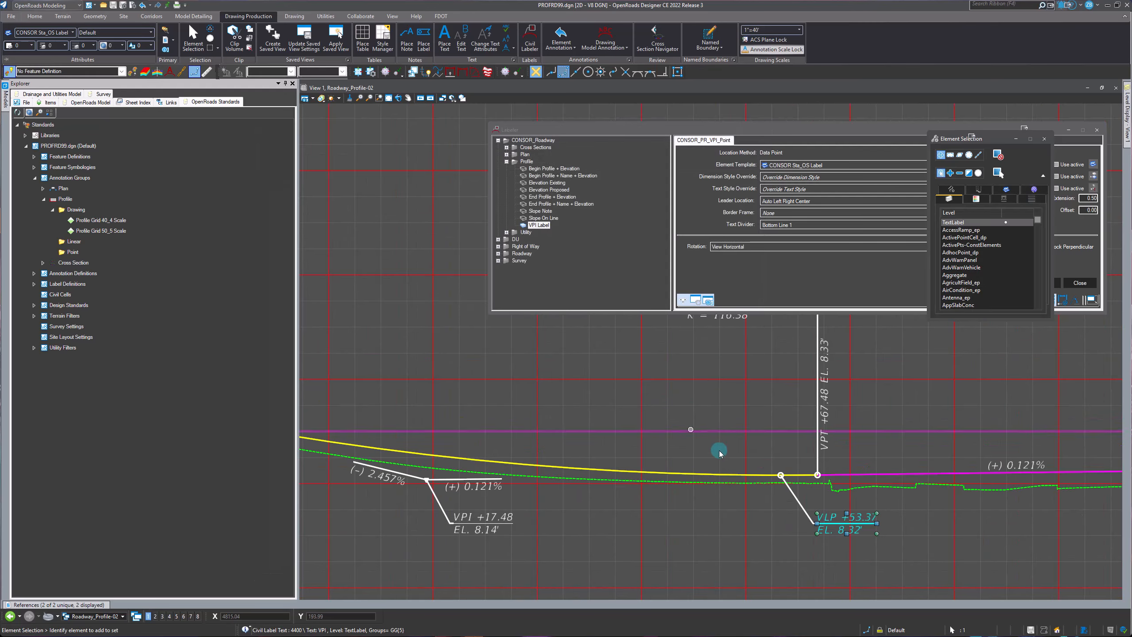
scroll(780, 473, "down", 1)
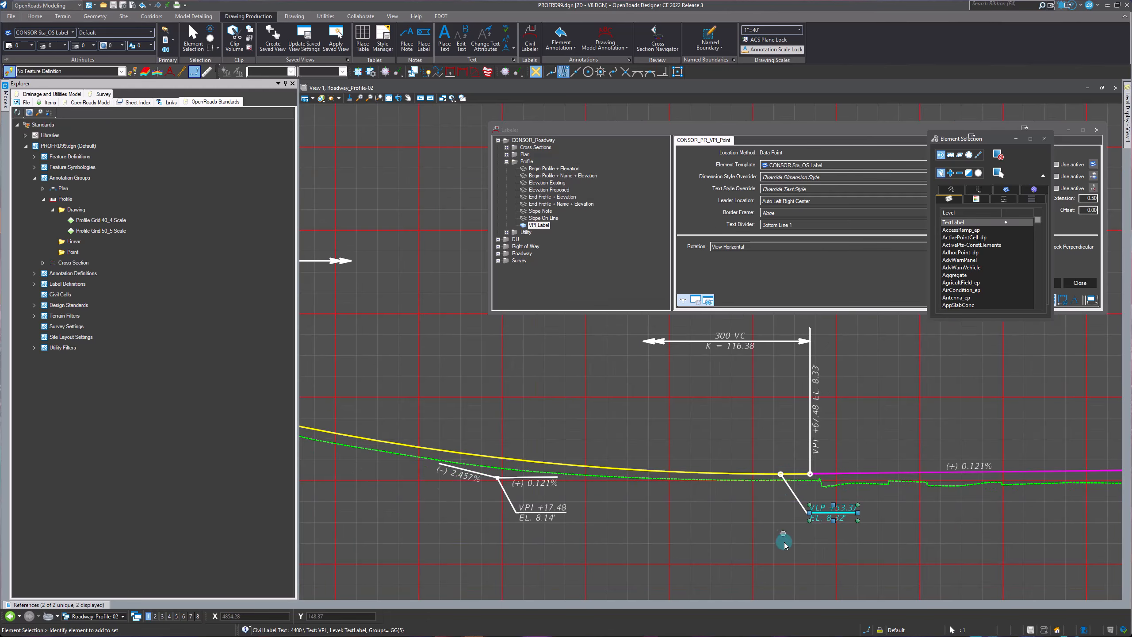
left_click(872, 511)
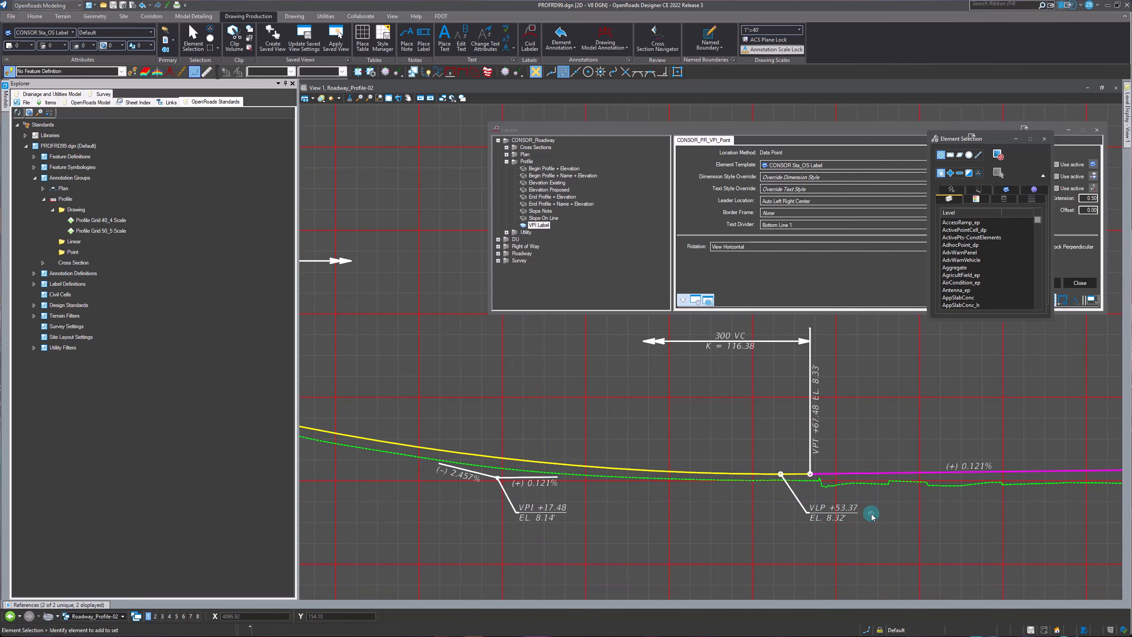
left_click(838, 510)
left_click_drag(838, 510, 722, 432)
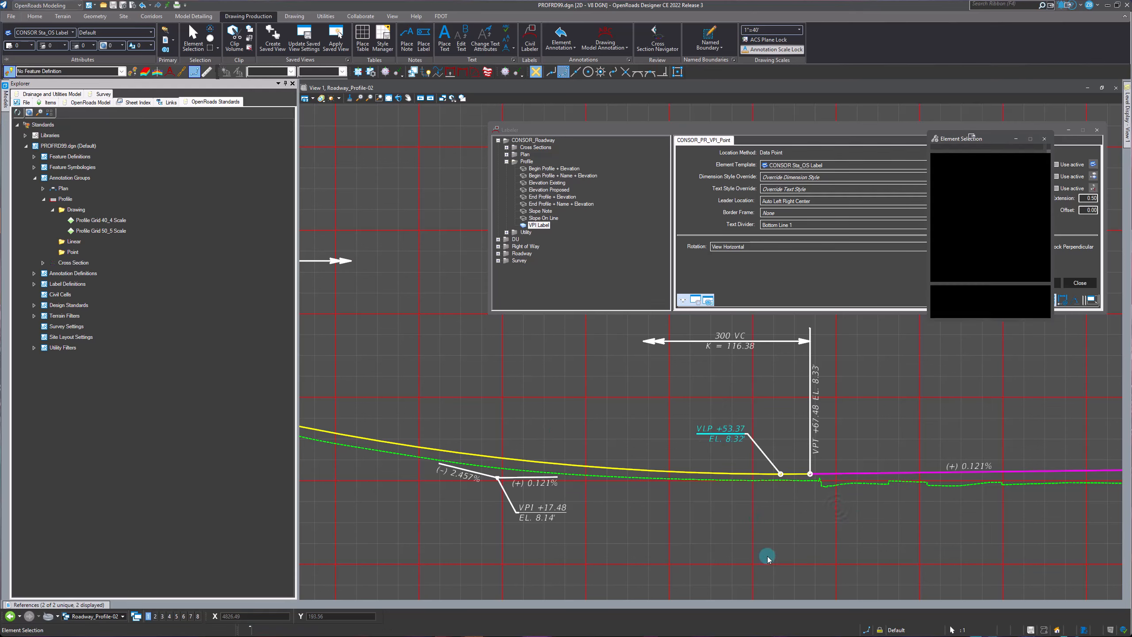
scroll(725, 432, "up", 2)
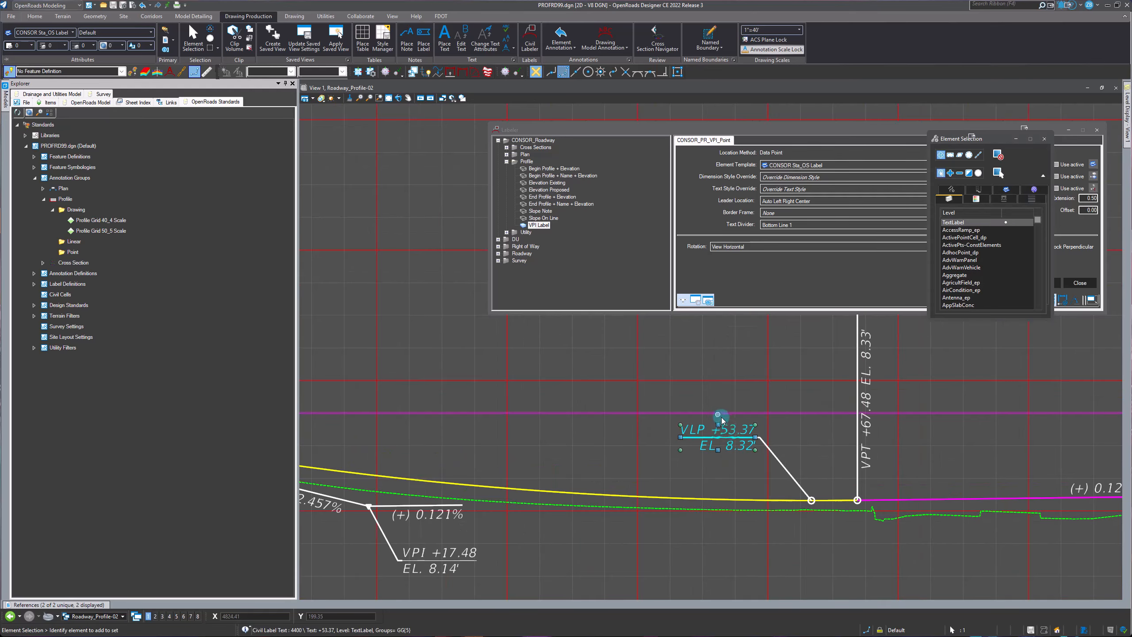
left_click_drag(730, 430, 734, 446)
left_click(810, 437)
scroll(540, 447, "down", 3)
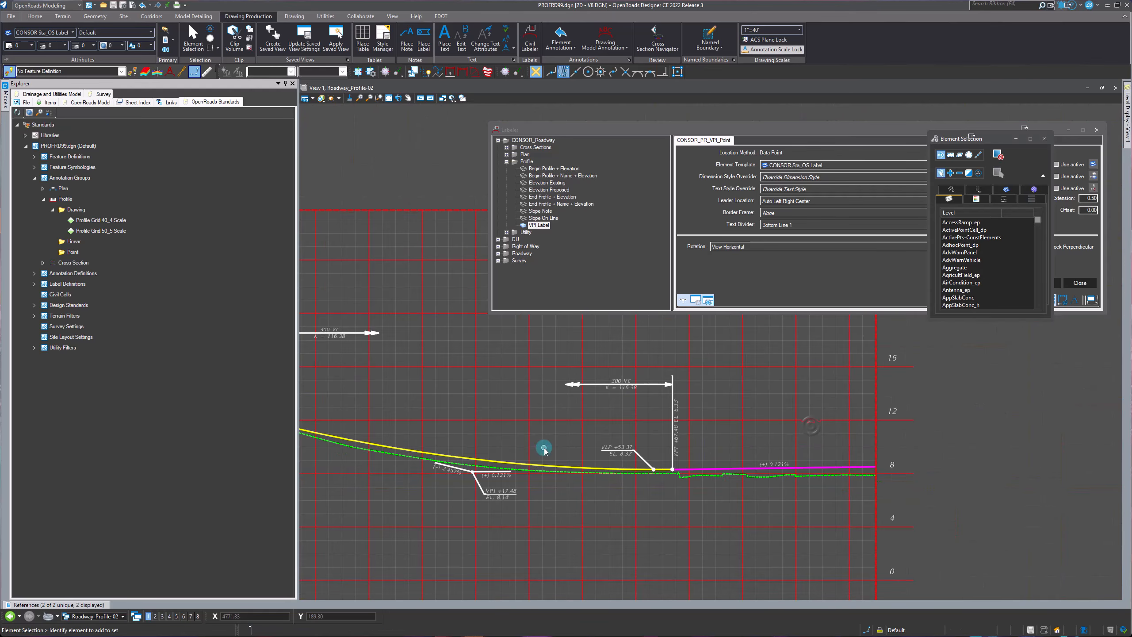
Examine the two curve length and K value annotations at the VPC and VPT lines
scroll(921, 466, "down", 2)
scroll(613, 420, "up", 3)
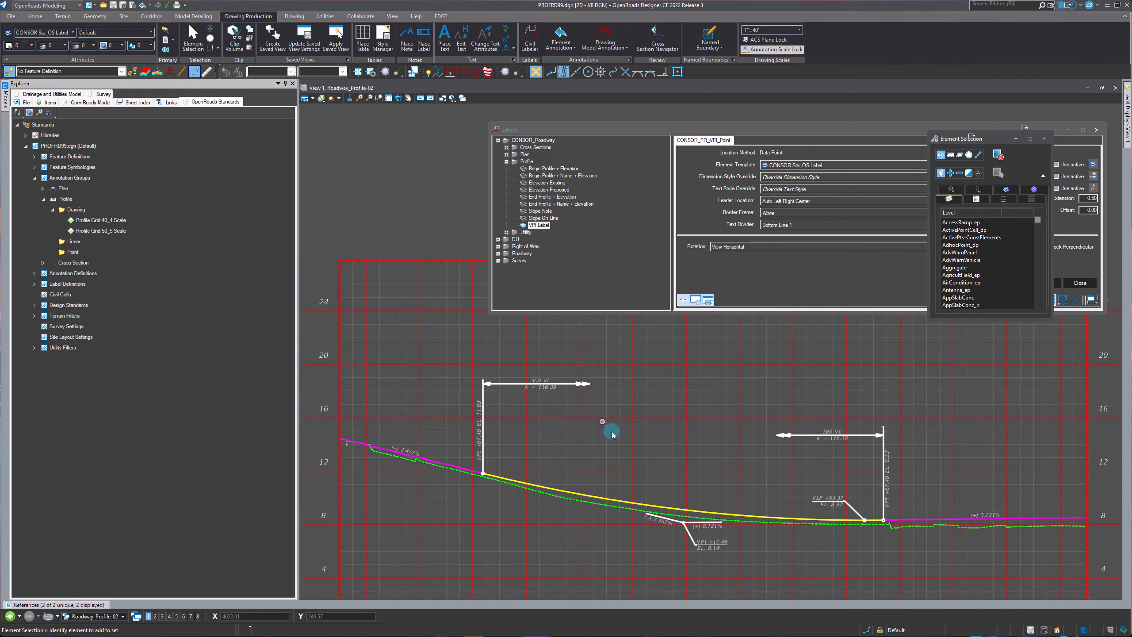
scroll(882, 428, "up", 3)
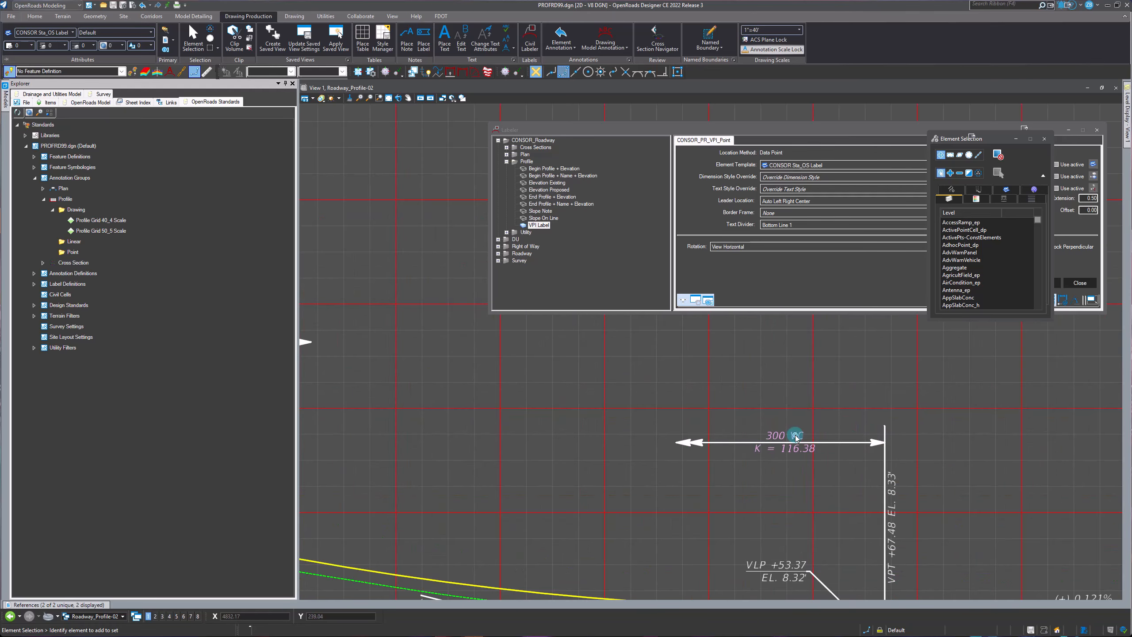
scroll(881, 444, "down", 1)
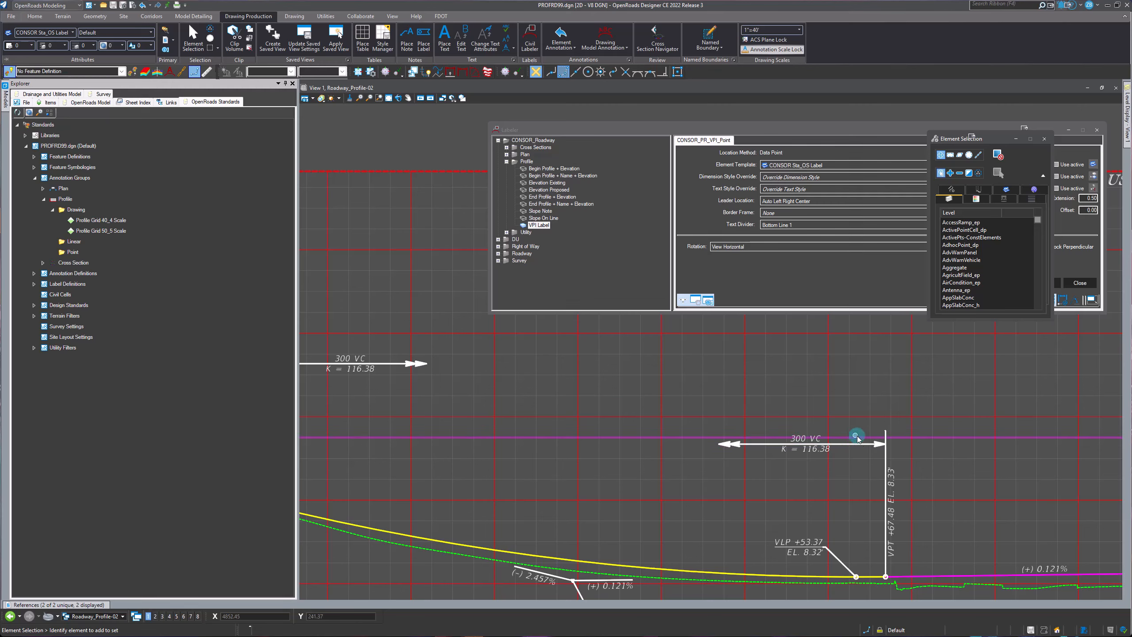
scroll(856, 453, "down", 2)
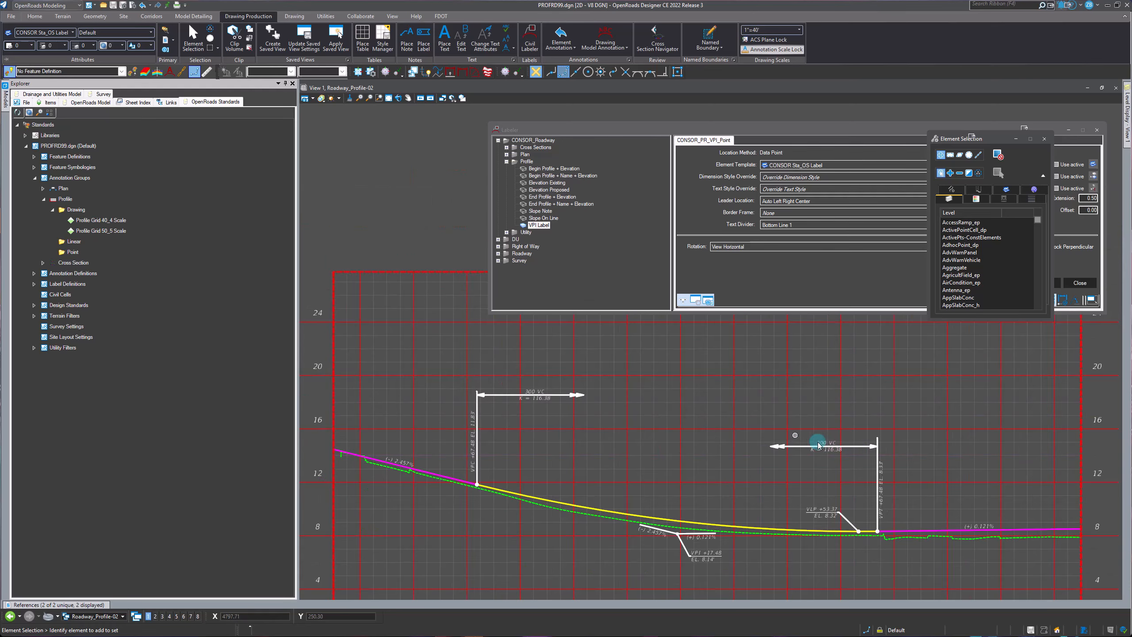
scroll(851, 447, "up", 1)
left_click(869, 446)
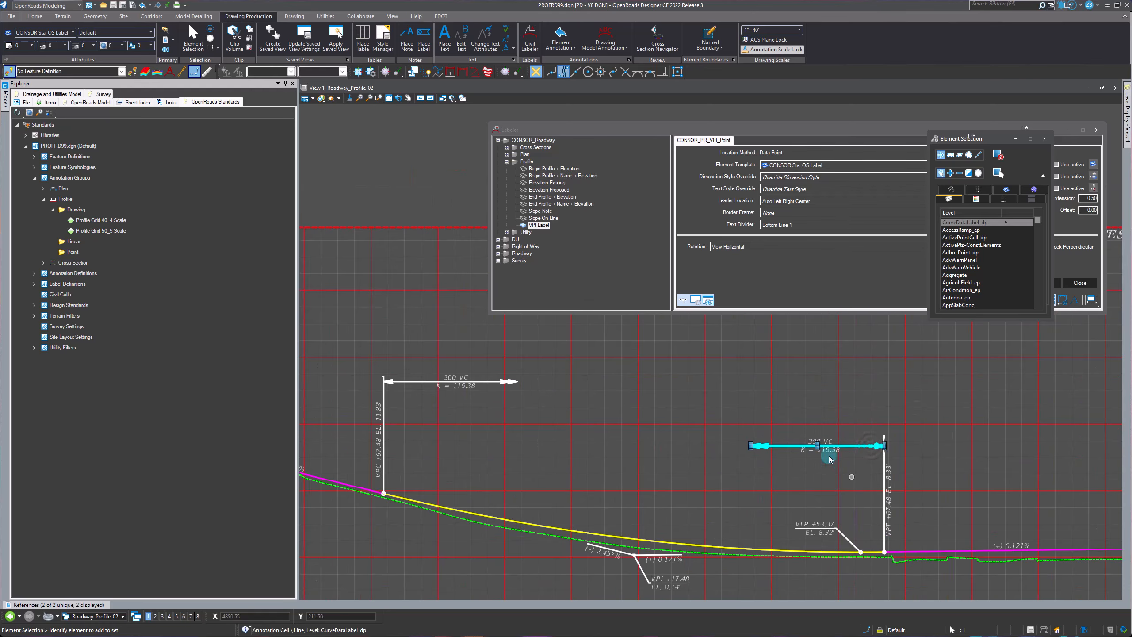
scroll(756, 442, "up", 1)
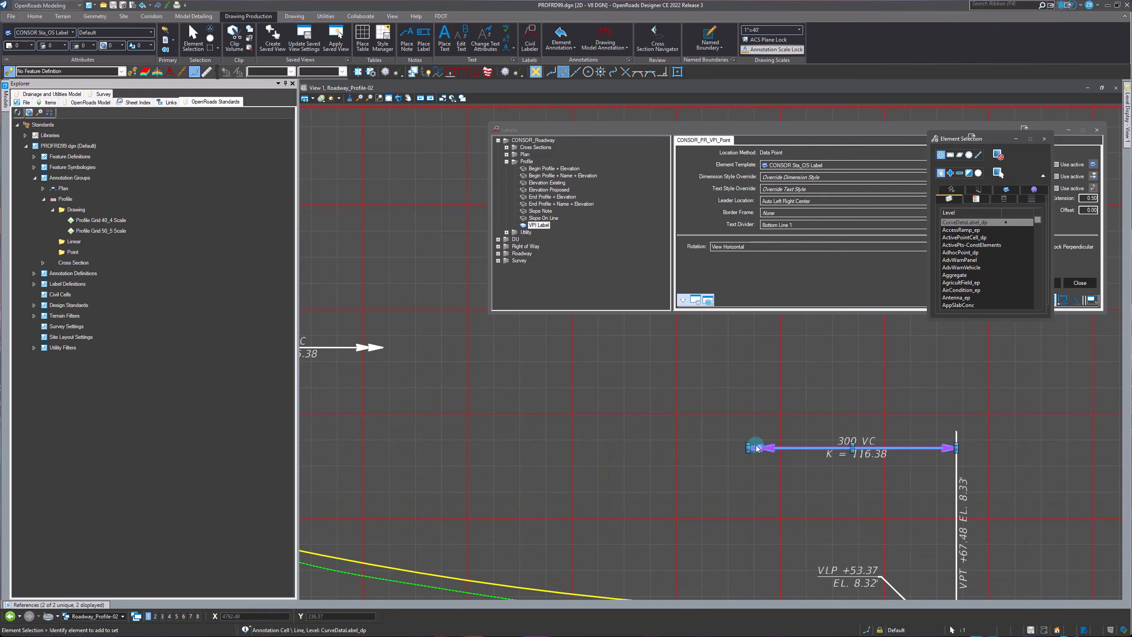
left_click(992, 451)
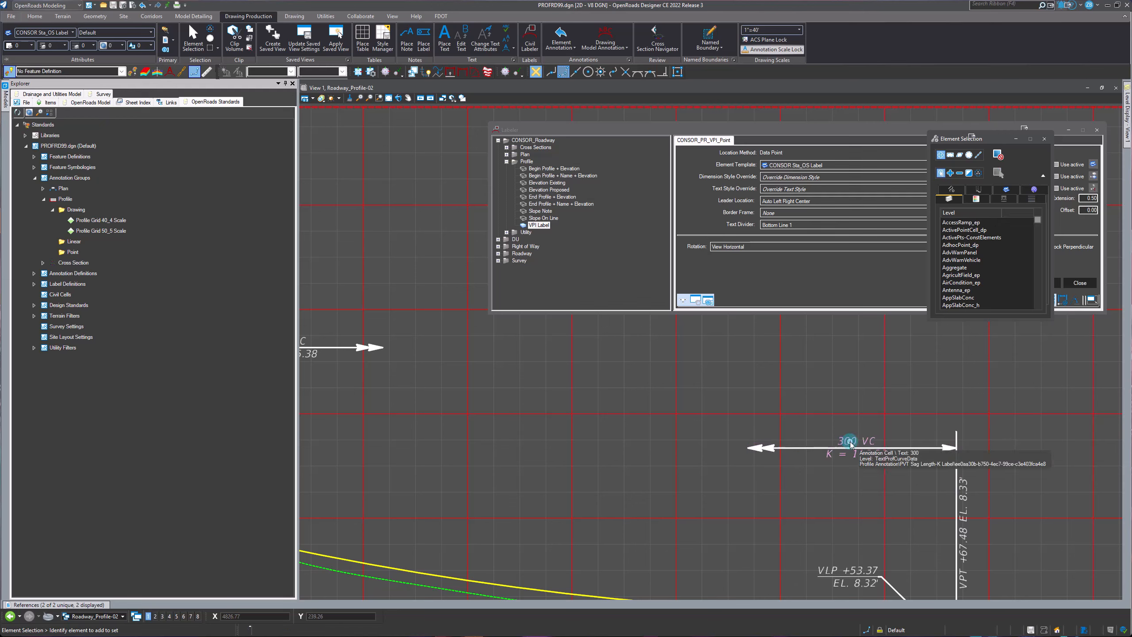
scroll(887, 445, "down", 1)
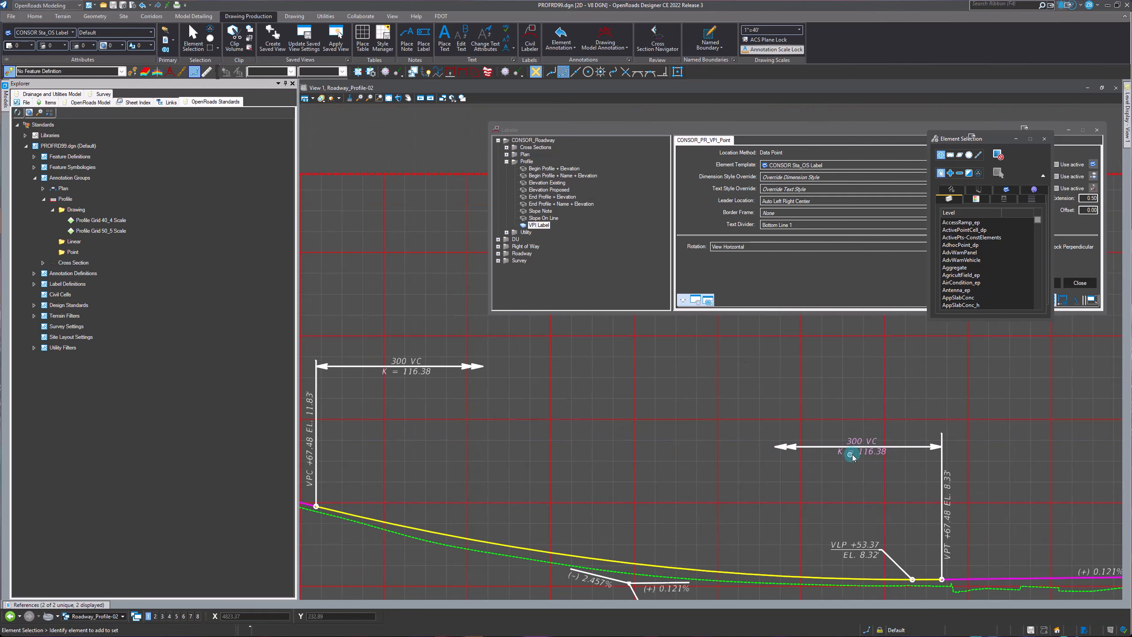
scroll(744, 446, "down", 1)
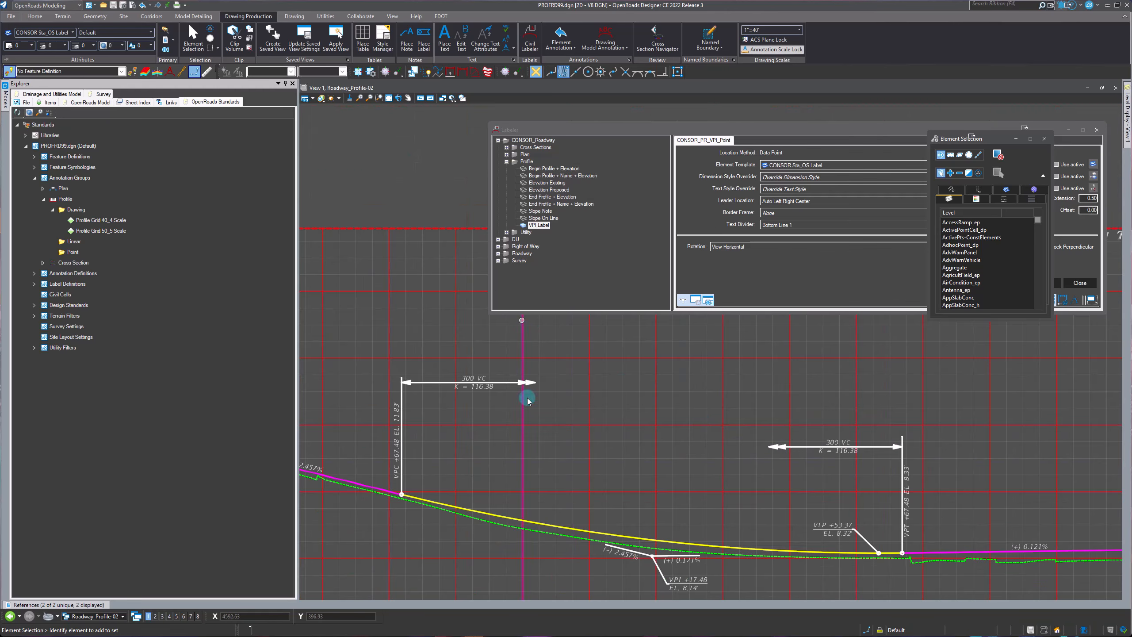
Delete the curve length annotation at the VPC and drop the one at the VPT into separate elements
left_click(477, 379)
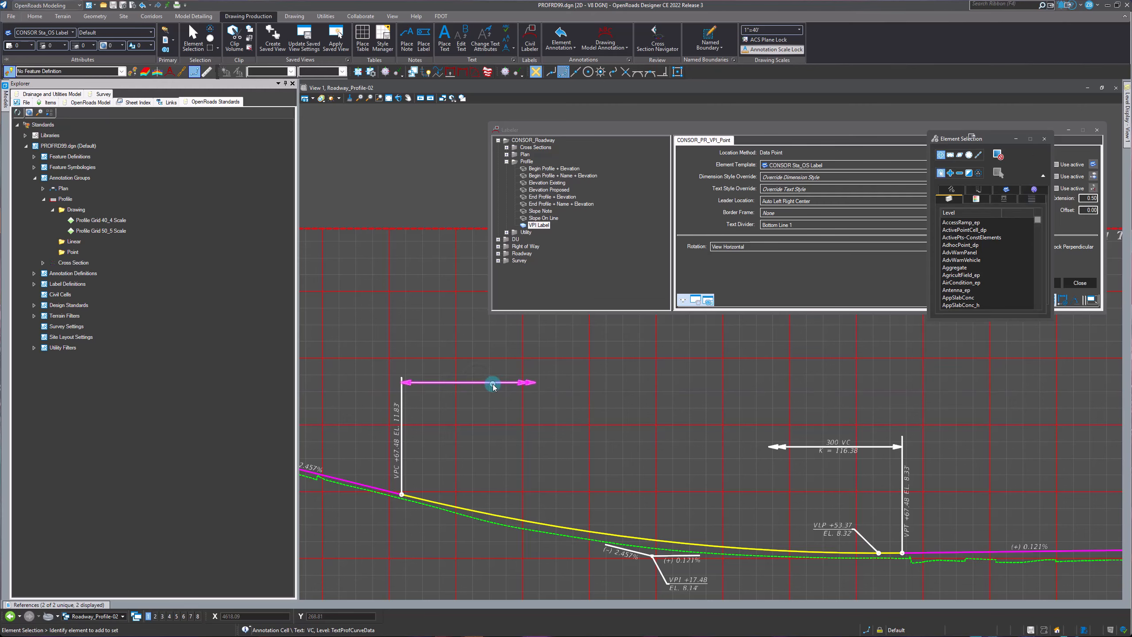
key("Delete")
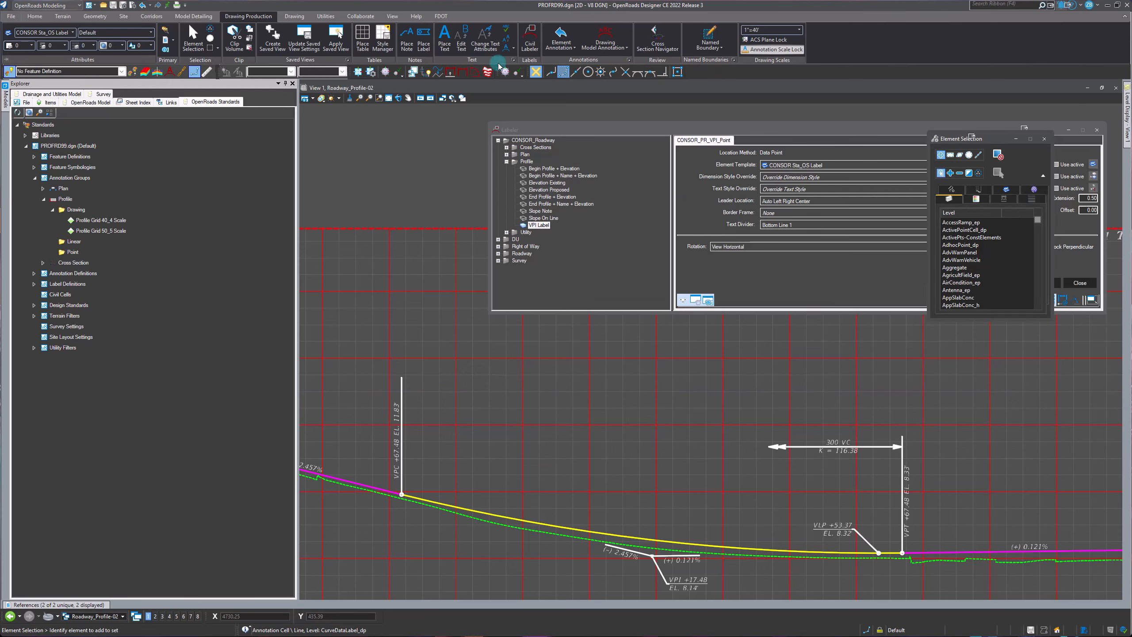
left_click(425, 72)
left_click(783, 448)
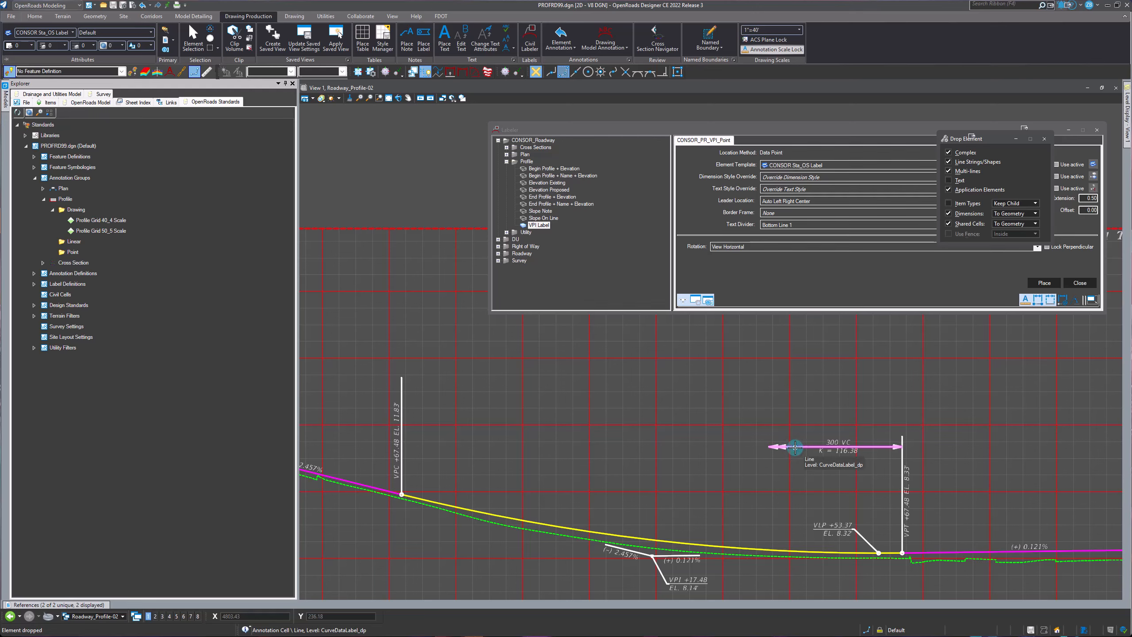
key("Escape")
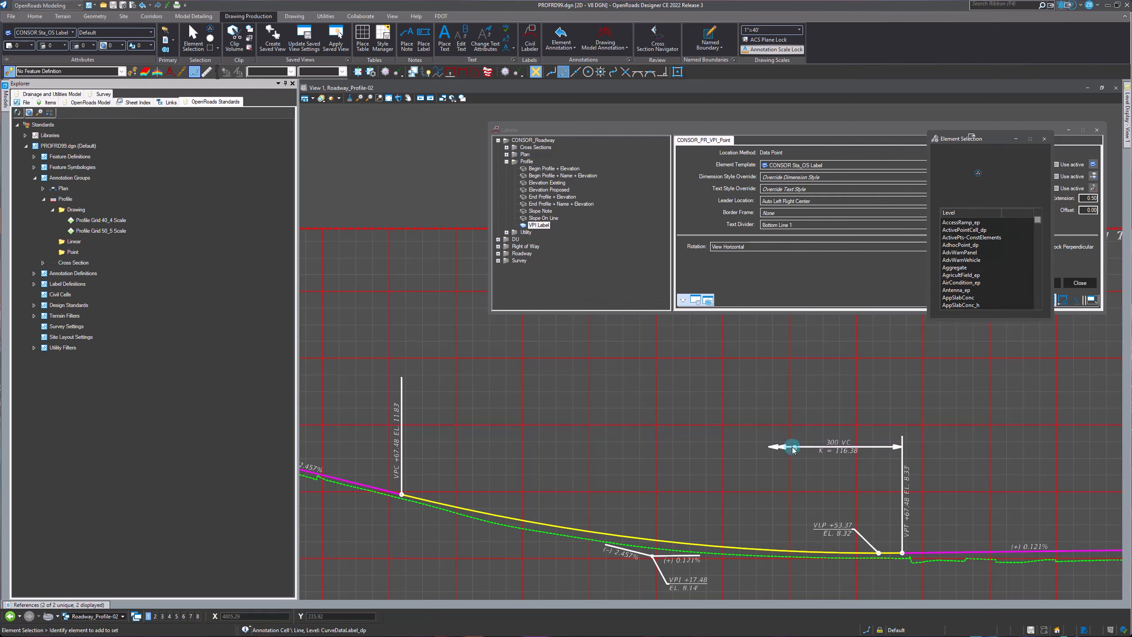
Delete the extra inner arrowhead at the left end of the VPT curve length dimension line
scroll(784, 443, "up", 3)
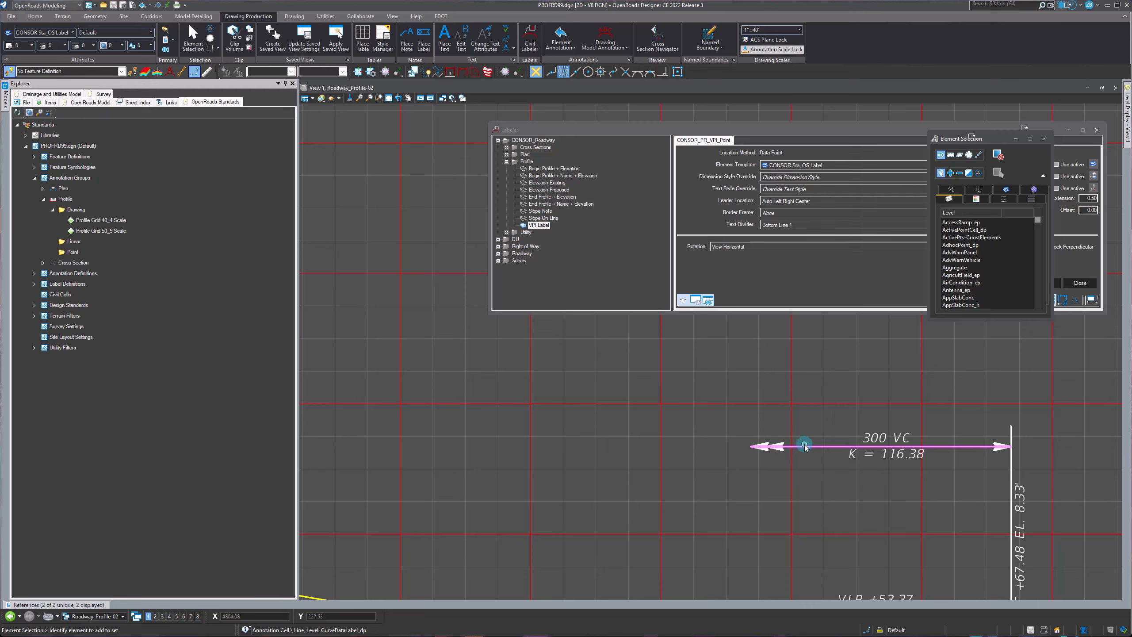
left_click(784, 442)
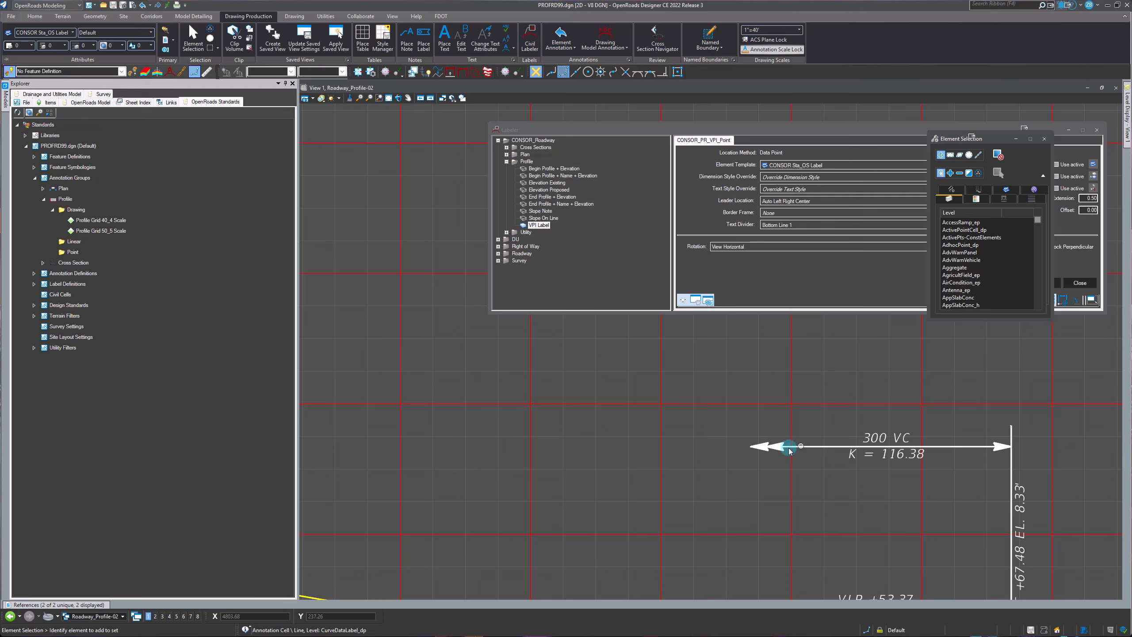
left_click(804, 486)
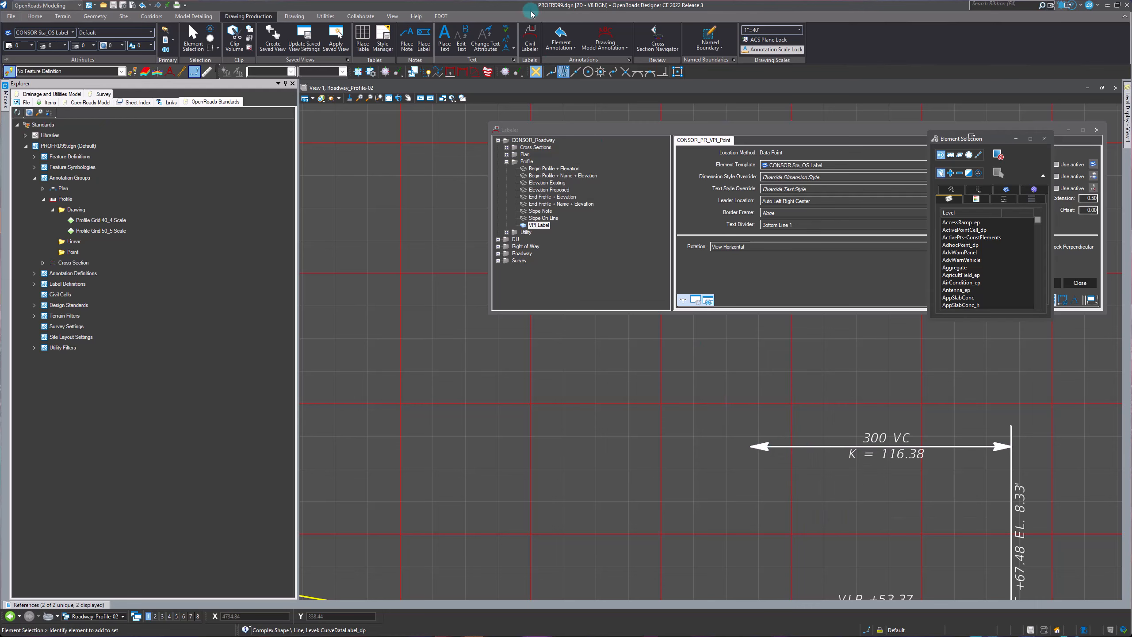
Extend the curve length dimension line to the VPC vertical line with Trim To Element
left_click(294, 16)
left_click(590, 32)
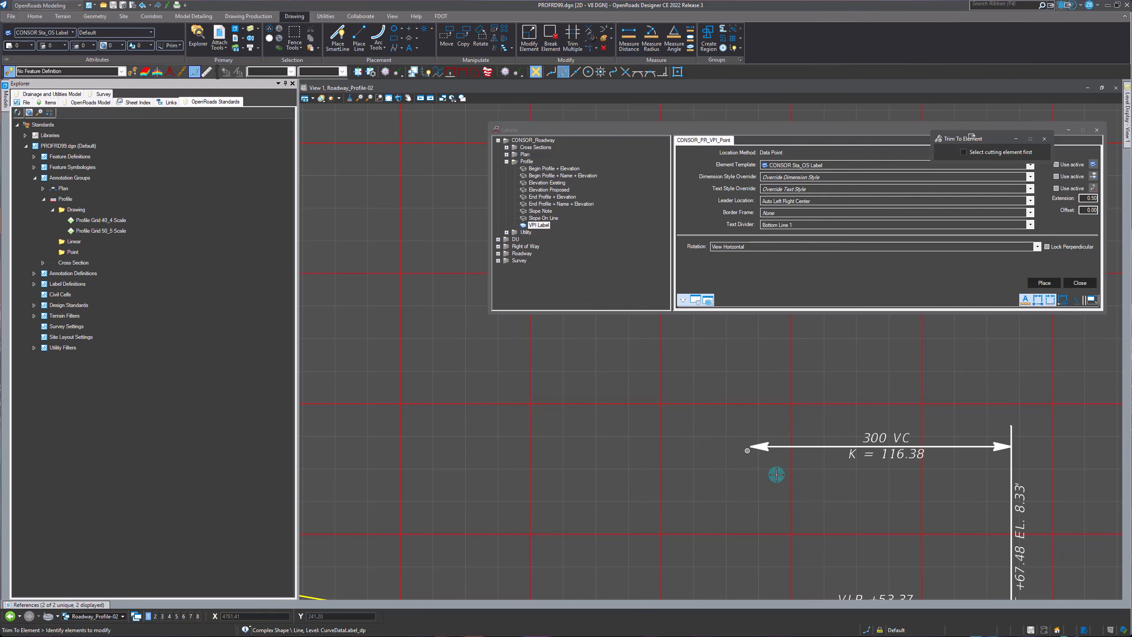
left_click(798, 446)
scroll(802, 442, "down", 3)
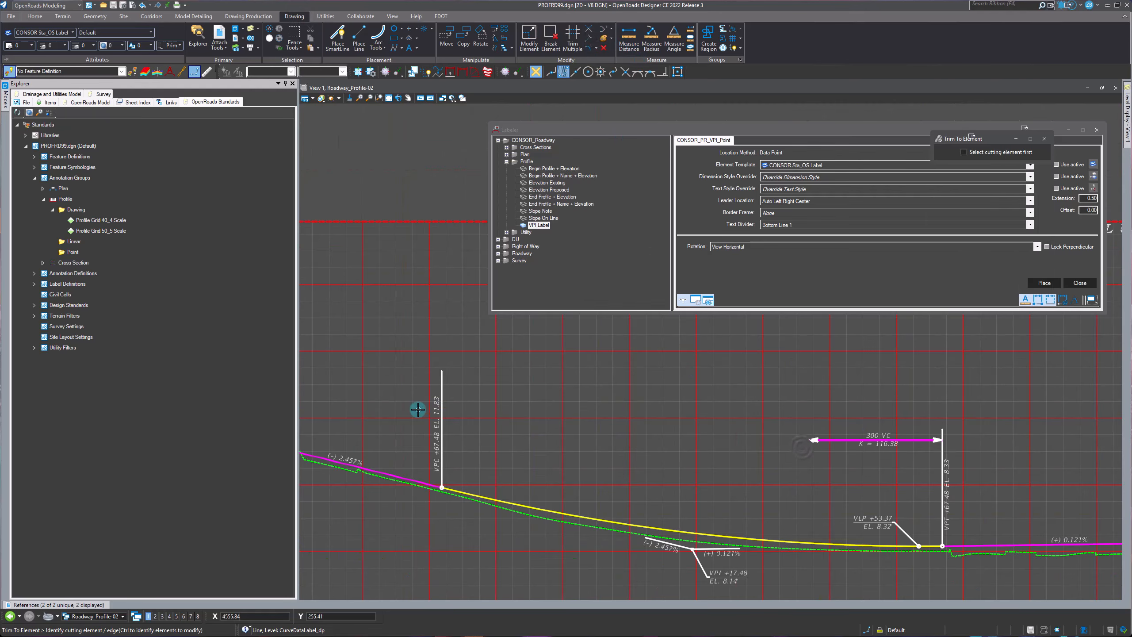
left_click(446, 415)
key("Escape")
Move the left arrowhead along the dimension line so its tip meets the VPC vertical line
scroll(823, 446, "up", 3)
right_click(823, 446)
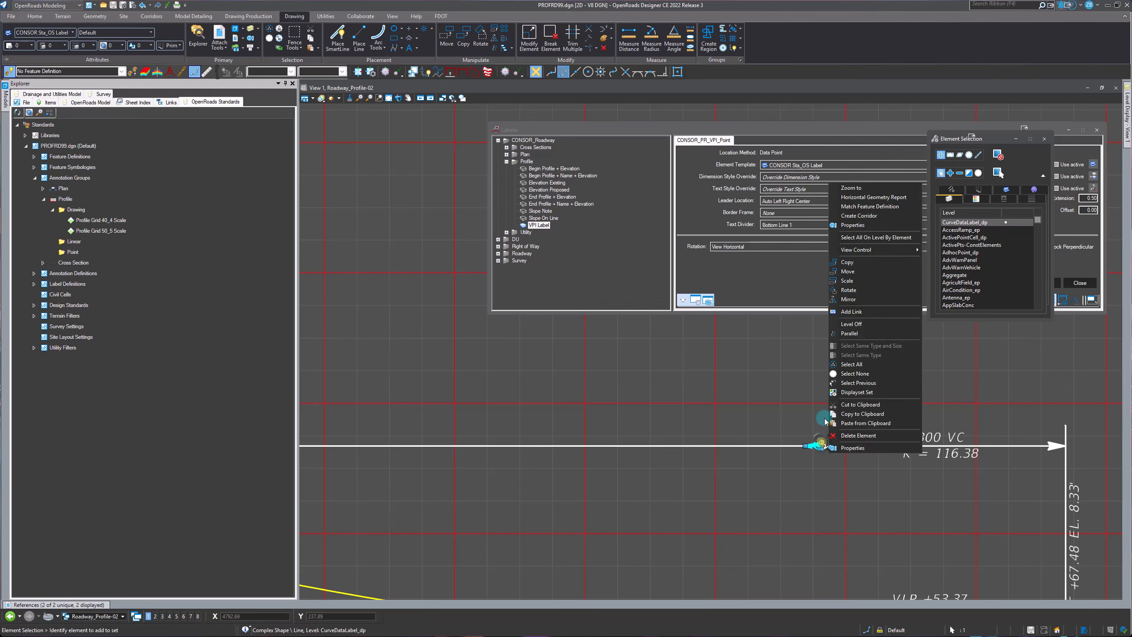
left_click(863, 254)
scroll(809, 438, "up", 2)
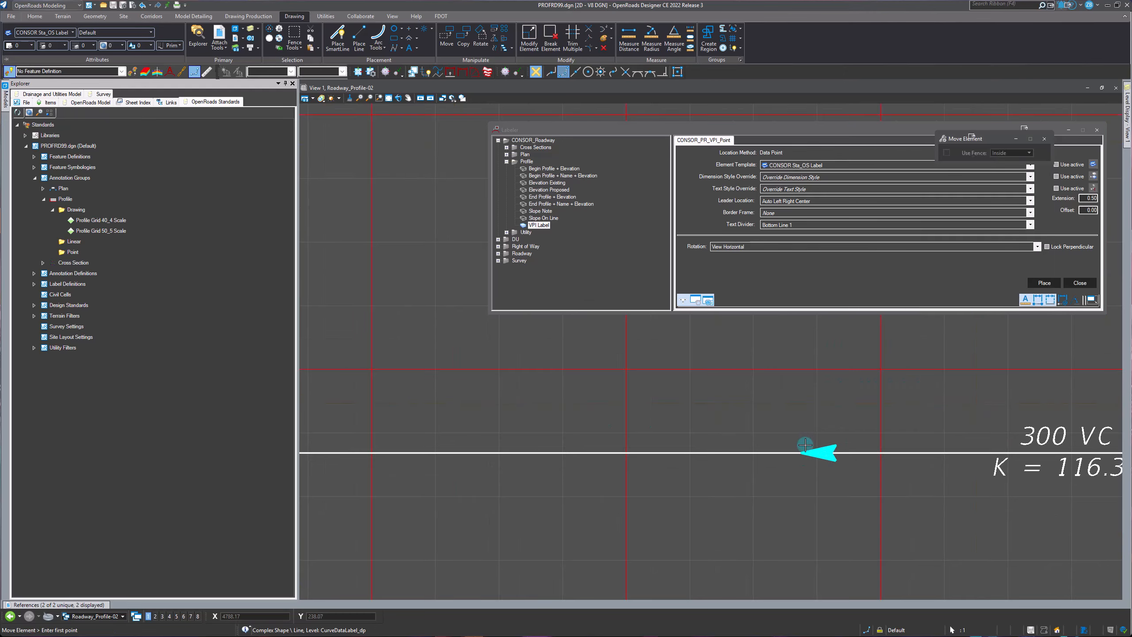
left_click(805, 445)
scroll(727, 448, "down", 2)
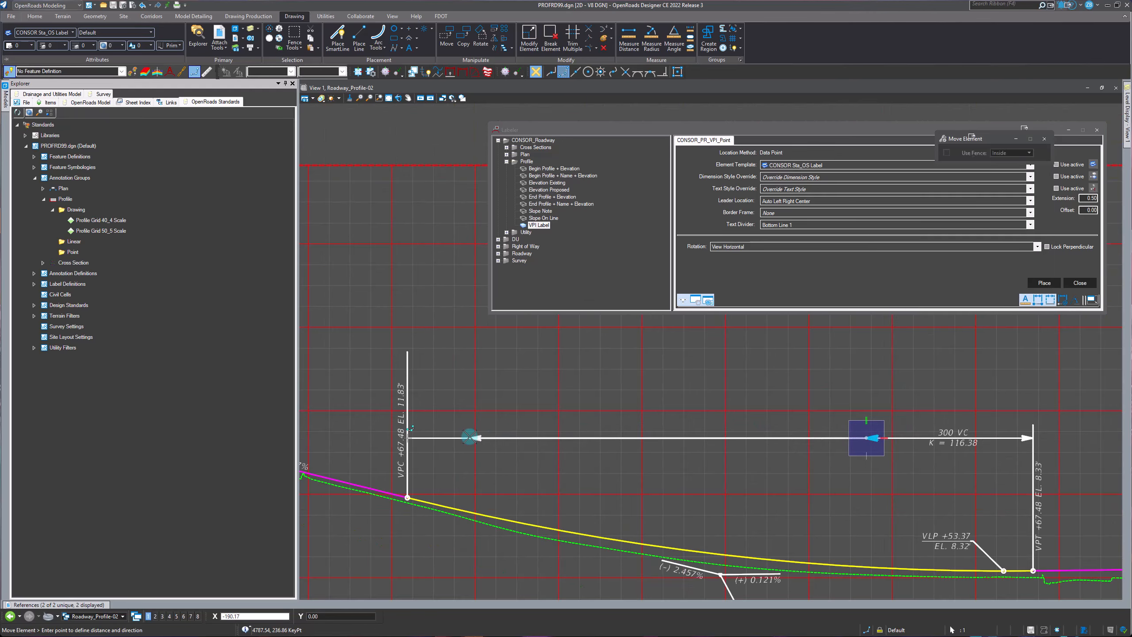
left_click(469, 437)
key("Escape")
Move the 300 VC and K = 116.38 text horizontally to the middle of the extended dimension line
left_click(964, 435)
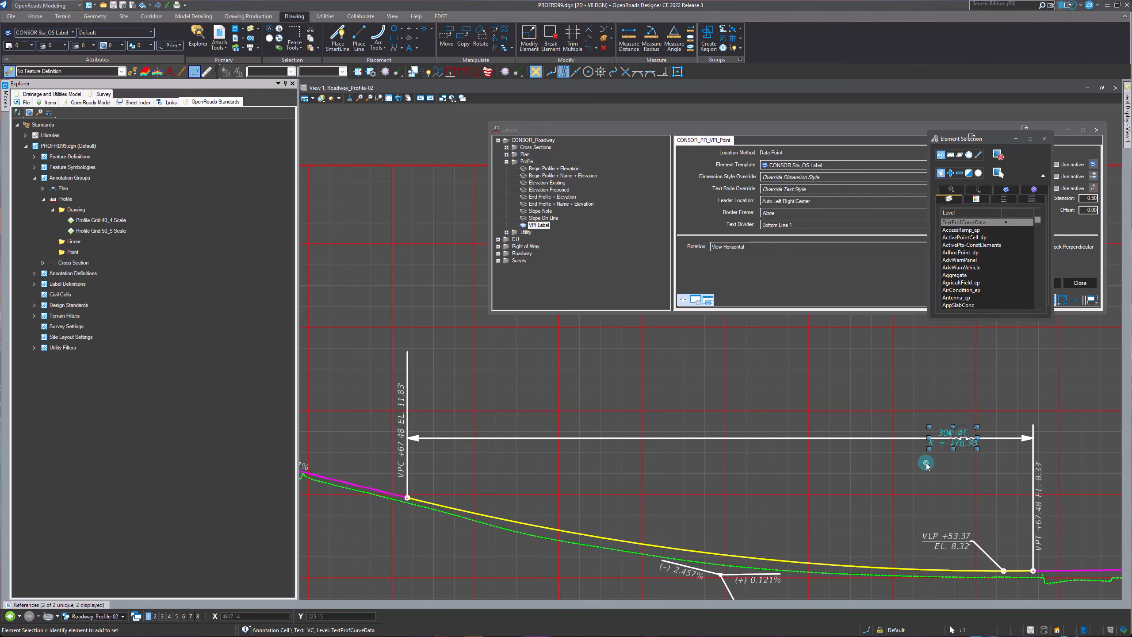
right_click(926, 465)
left_click(963, 315)
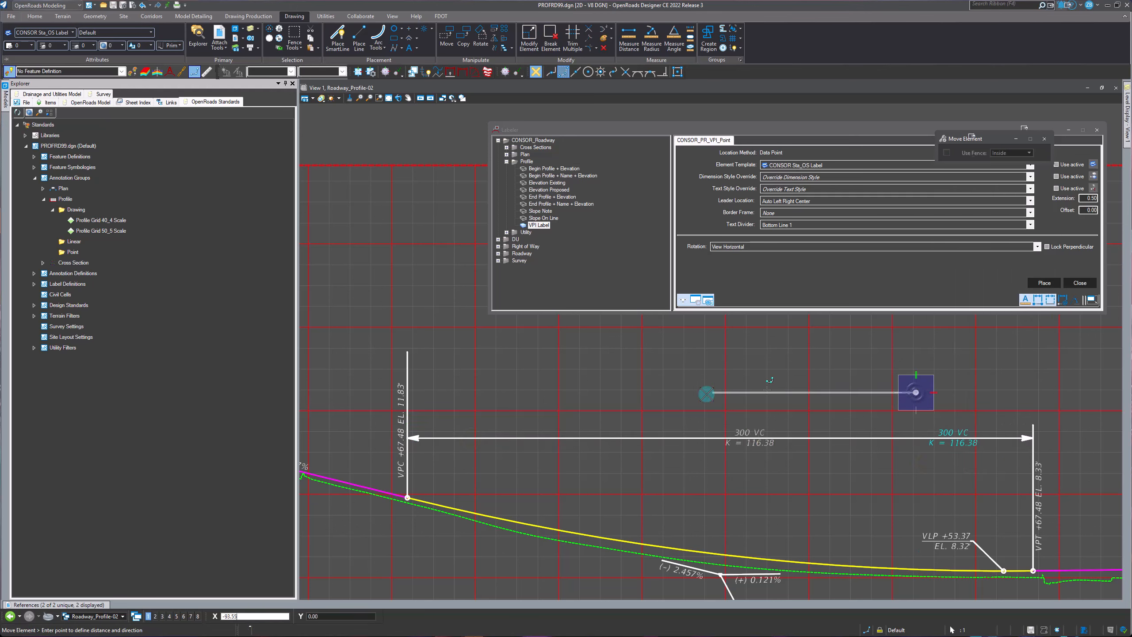
left_click(689, 392)
key("Escape")
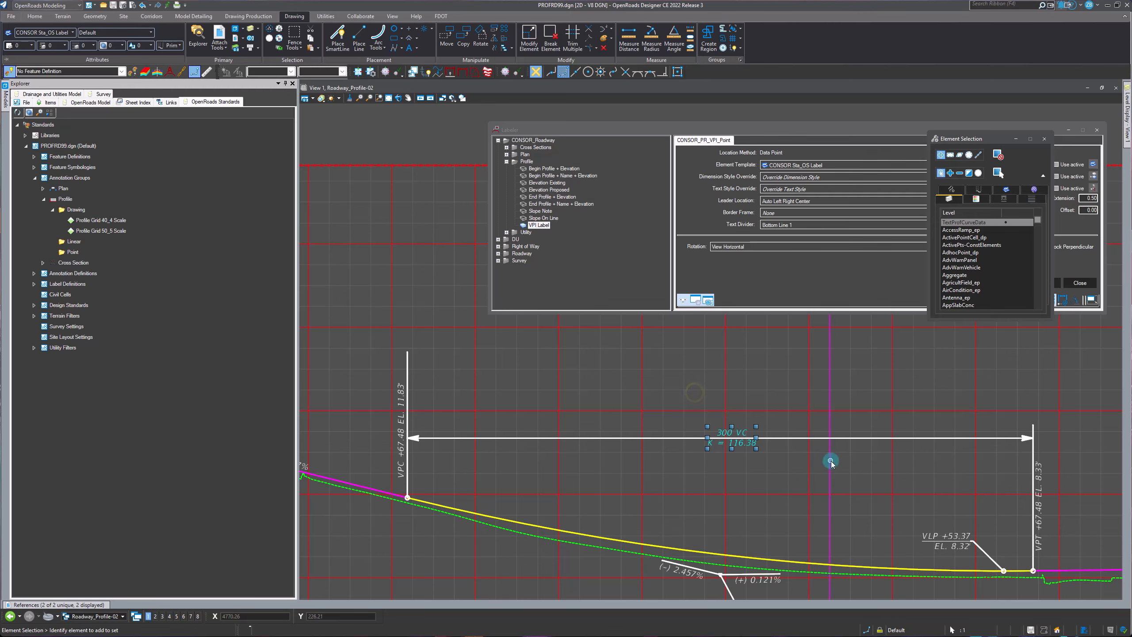
left_click(831, 462)
scroll(480, 399, "down", 2)
mouse_move(632, 626)
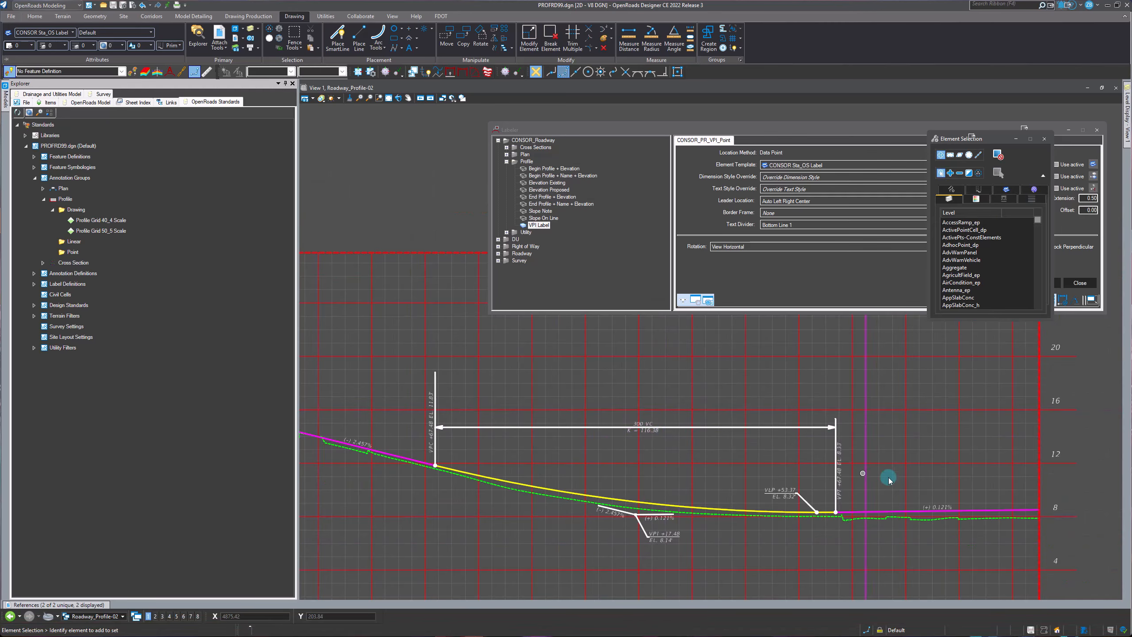
scroll(913, 483, "down", 2)
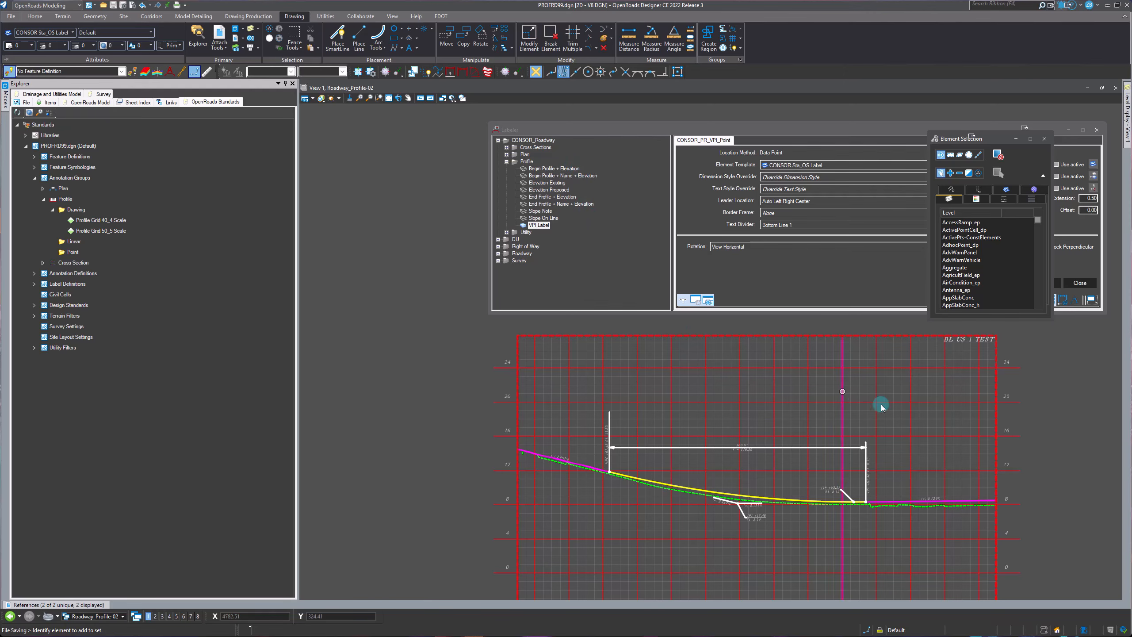
scroll(1038, 510, "up", 3)
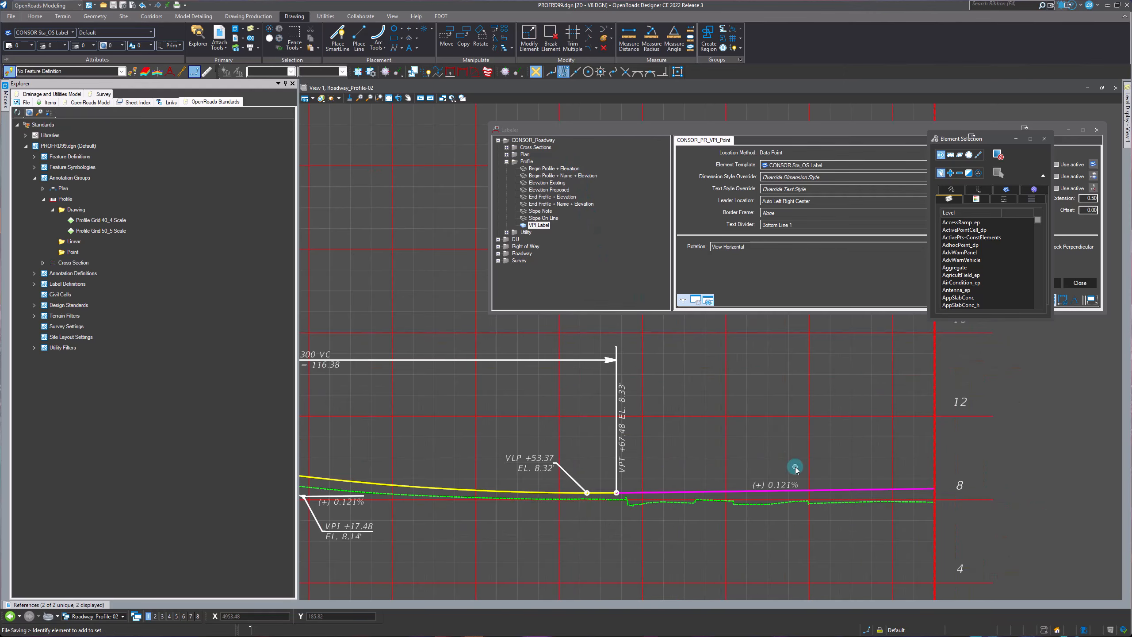
scroll(892, 486, "down", 2)
scroll(864, 446, "down", 3)
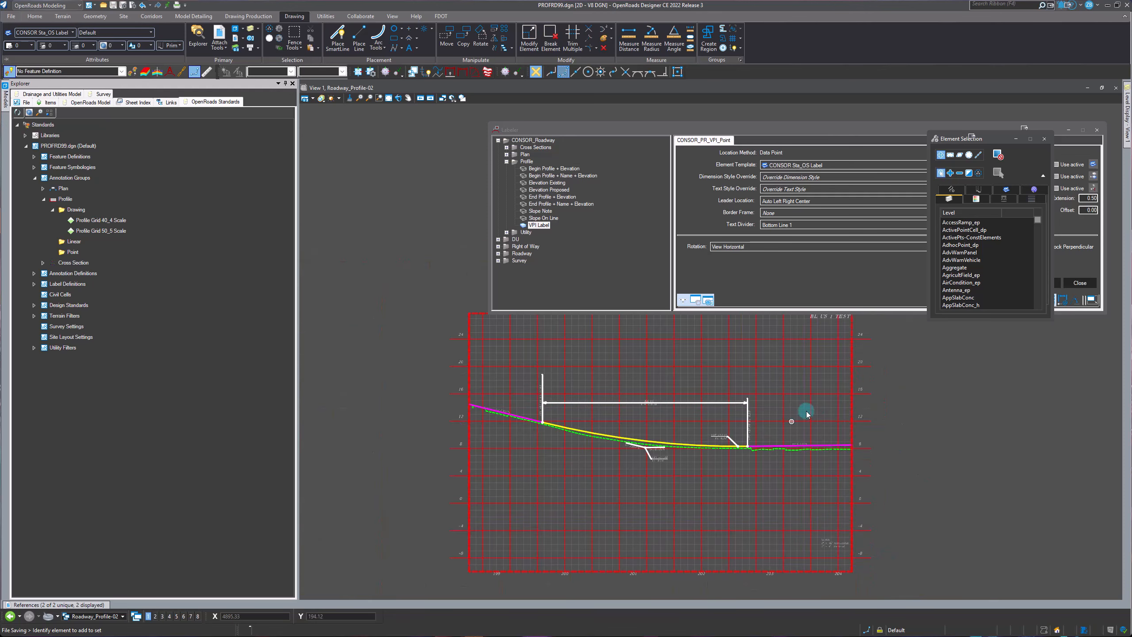
left_click(547, 182)
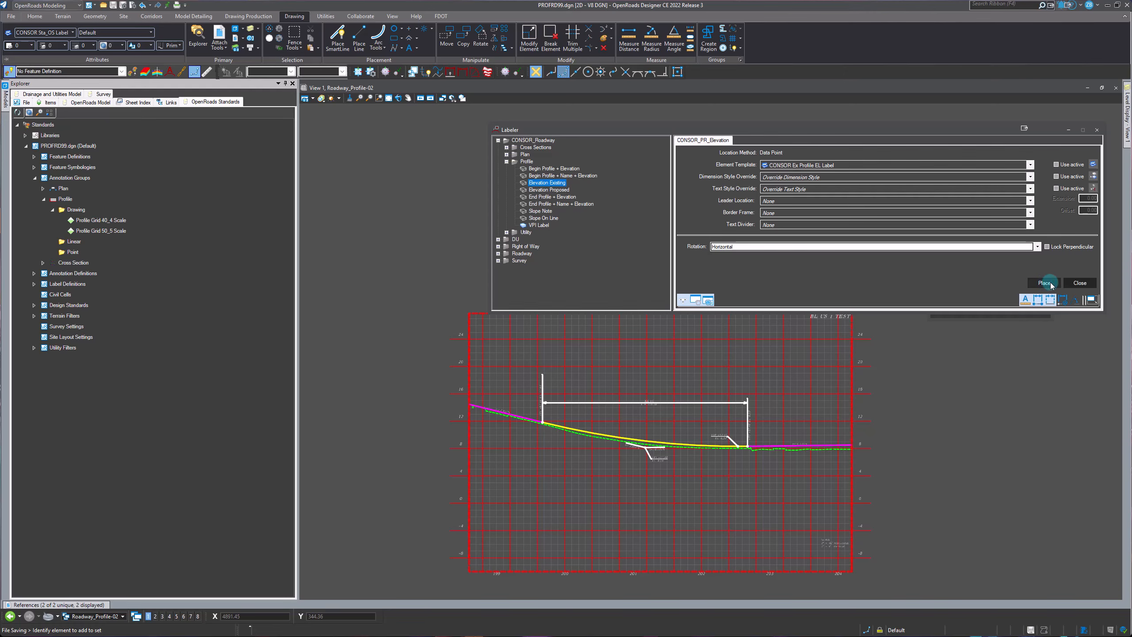
scroll(914, 423, "up", 3)
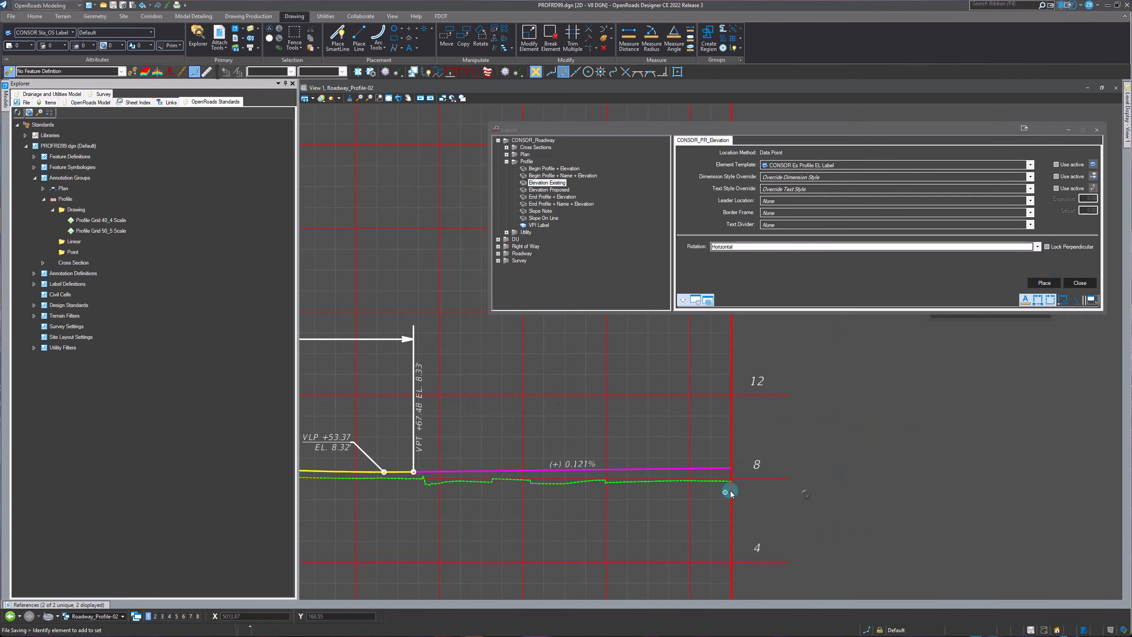
scroll(731, 445, "up", 3)
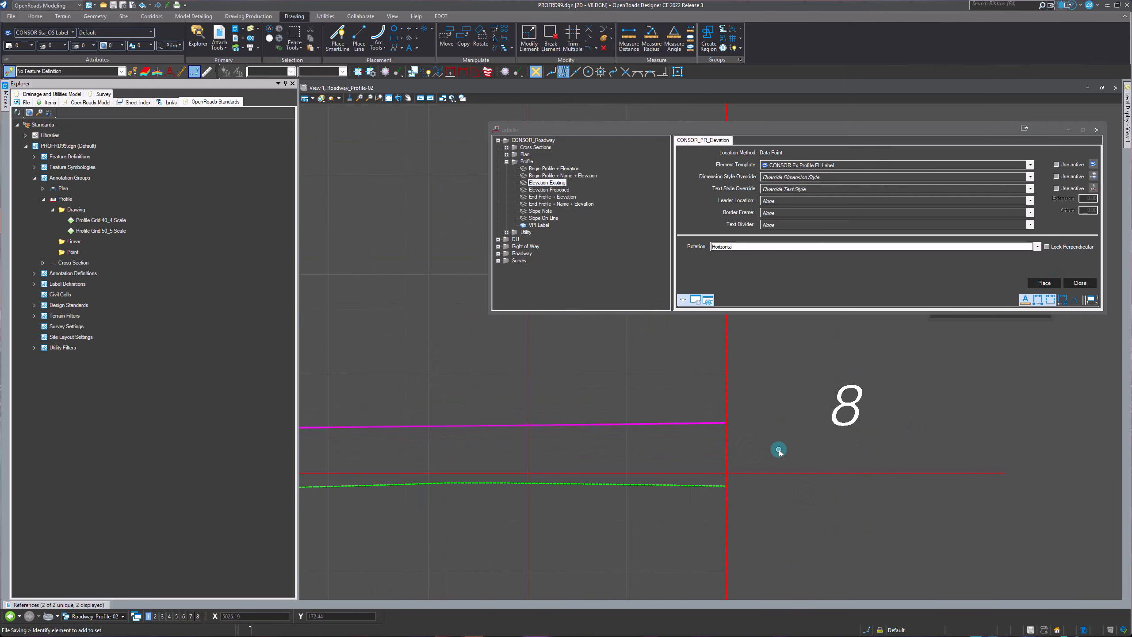
Make NonPlottingEle_dp the active level, finding it with the filter text NON
left_click(120, 32)
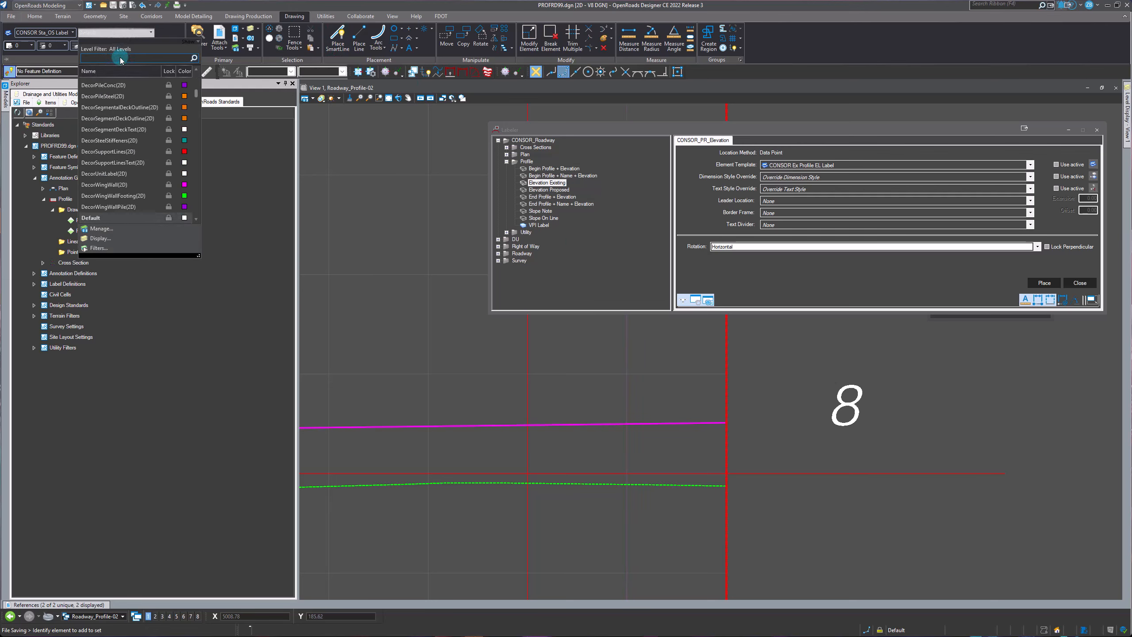
left_click(120, 58)
type("NON")
left_click(123, 90)
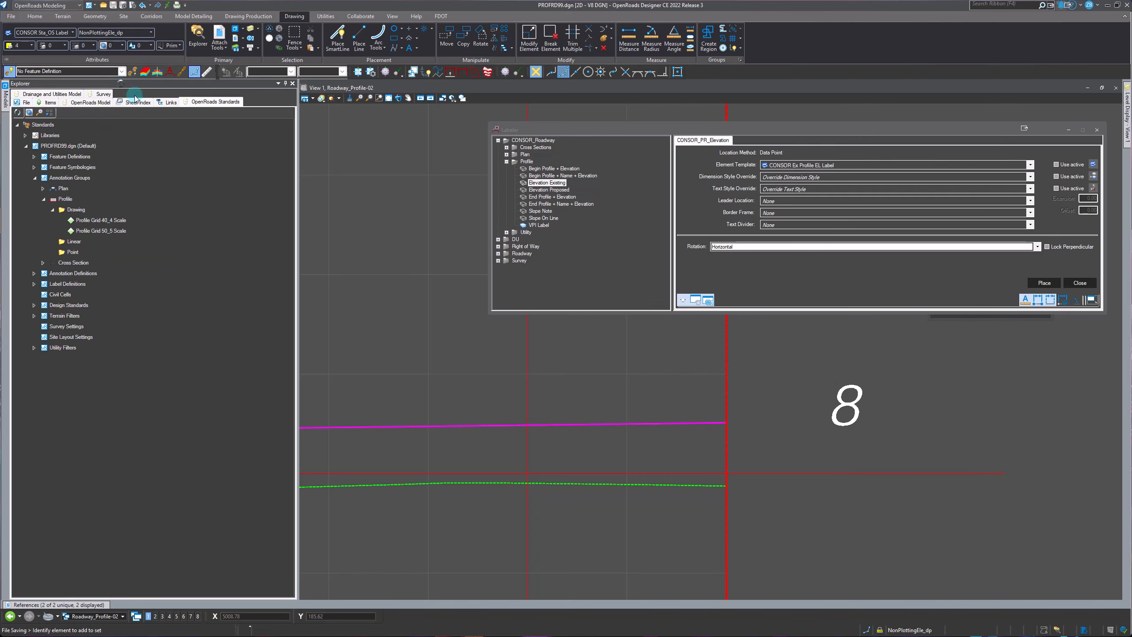
Draw a short vertical line along the right edge of the profile grid, crossing both the proposed and existing profile lines
left_click(359, 38)
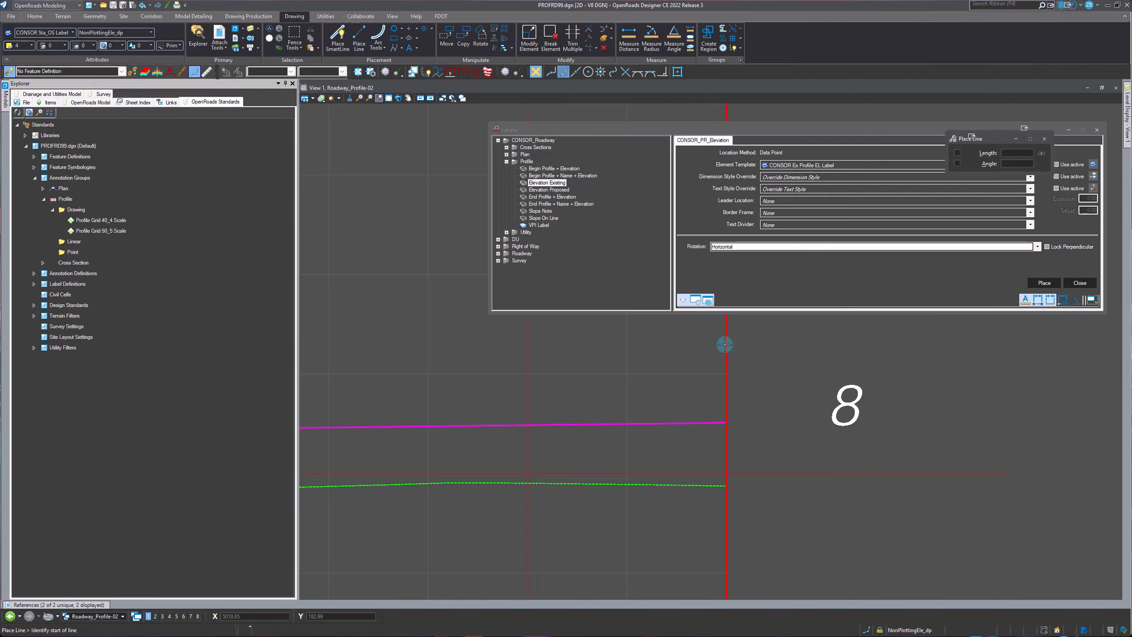
scroll(721, 383, "down", 2)
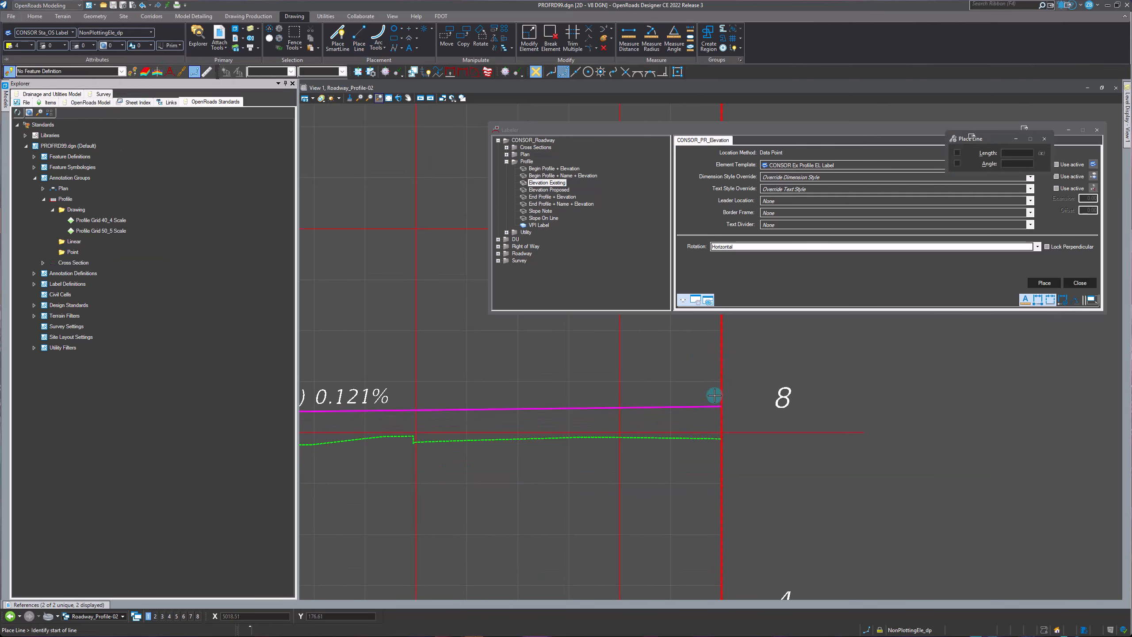
scroll(717, 401, "up", 3)
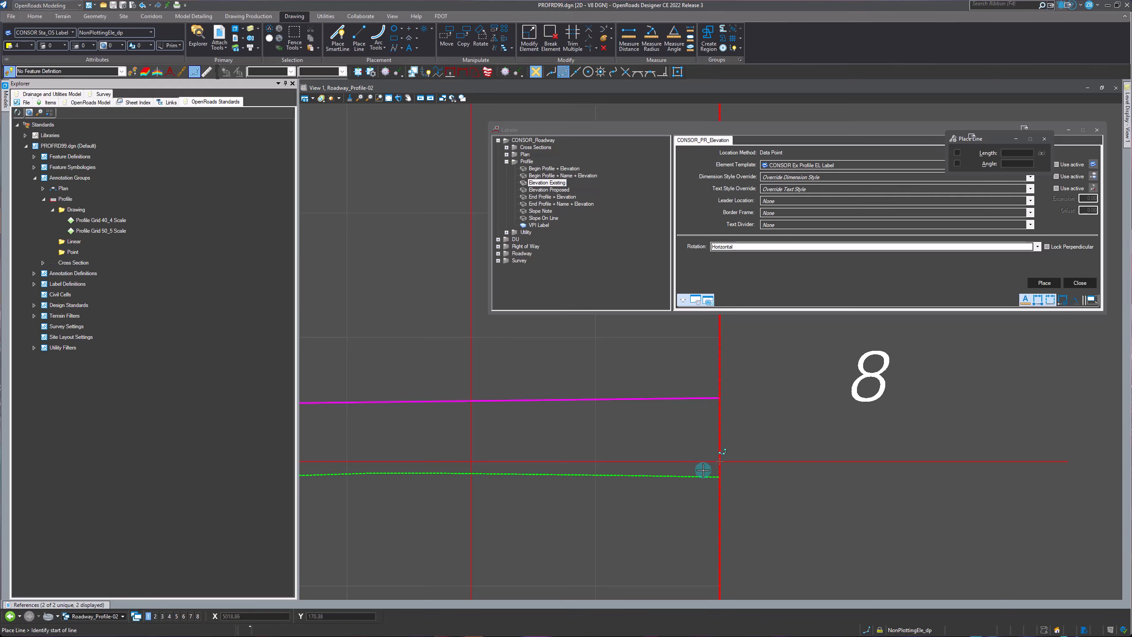
scroll(725, 462, "down", 3)
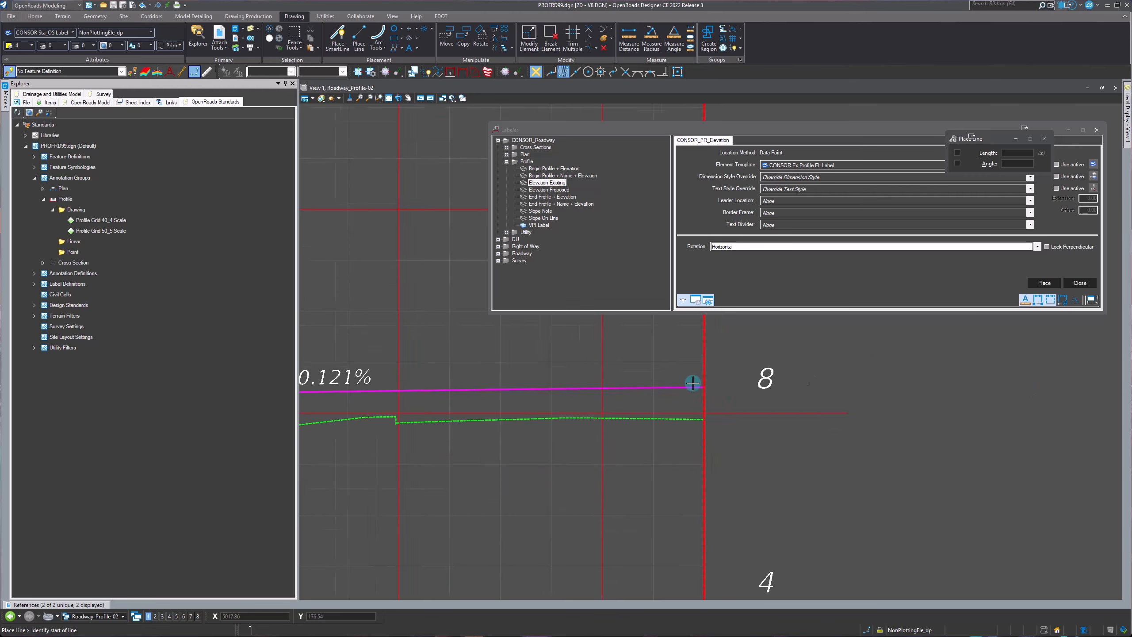
left_click(694, 338)
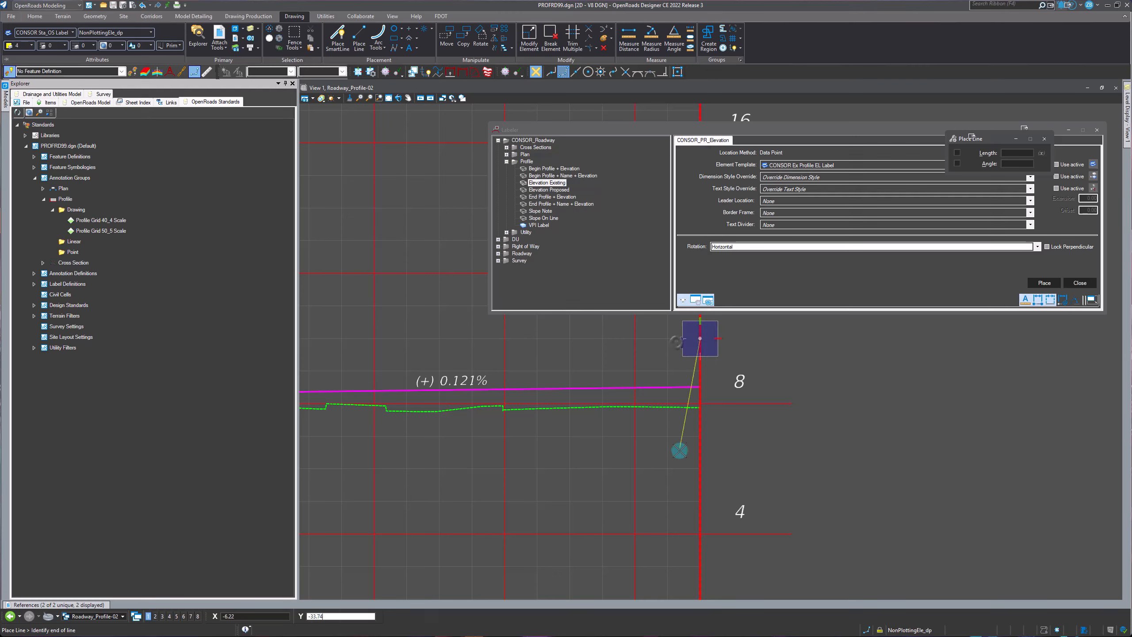
left_click(700, 468)
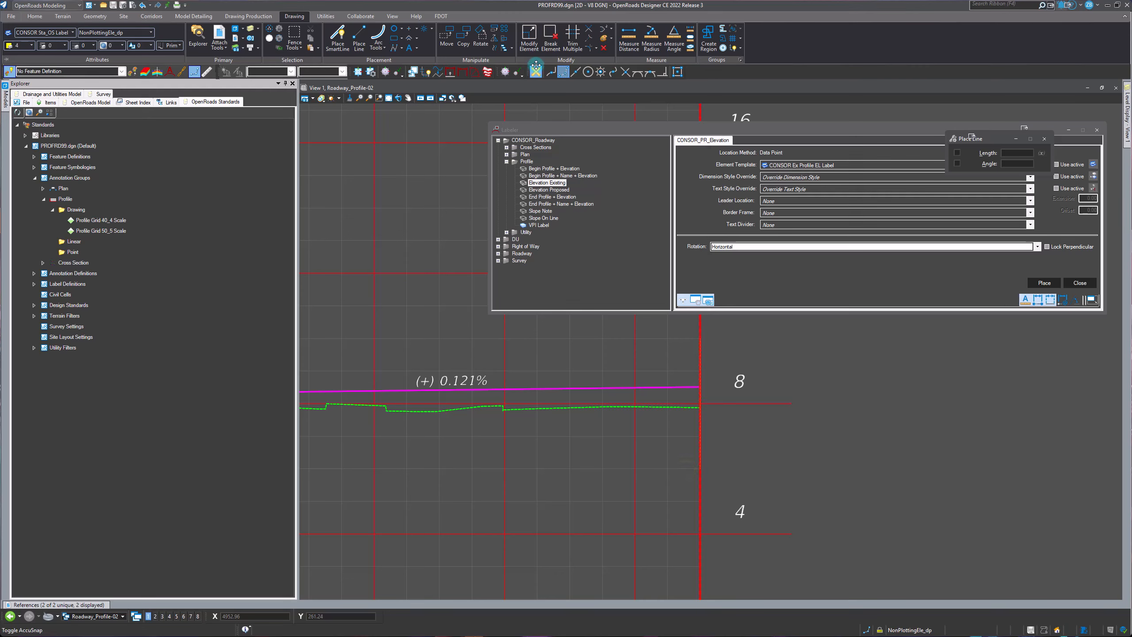
Move the short vertical line parallel by 0.10 to just inside the grid's right edge, without making a copy
left_click(495, 48)
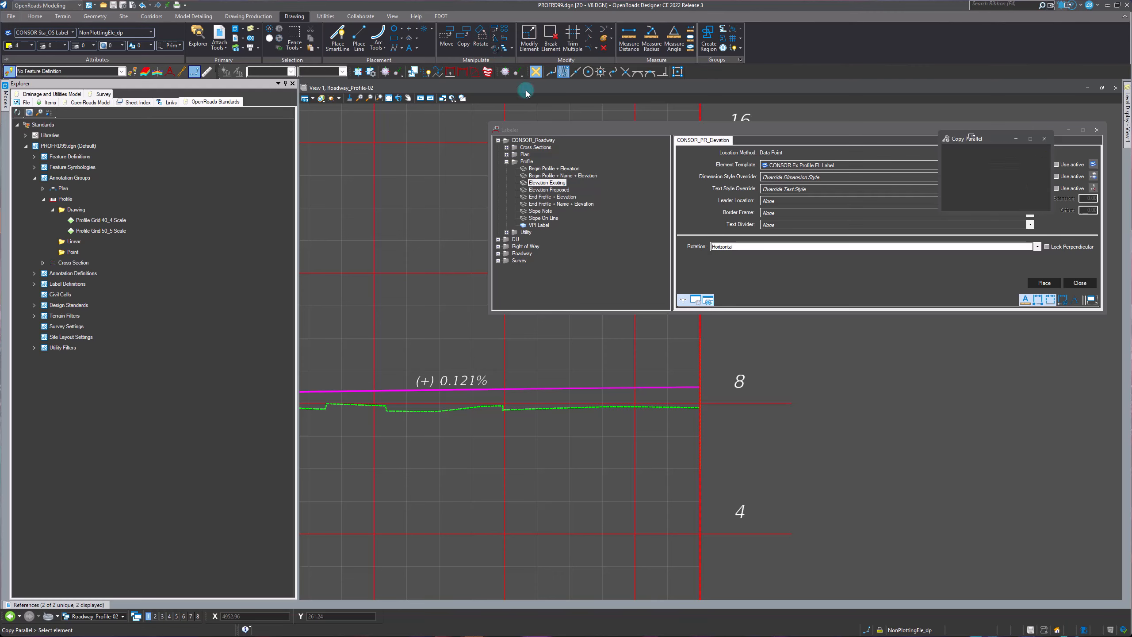
left_click(991, 183)
left_click_drag(997, 184, 978, 188)
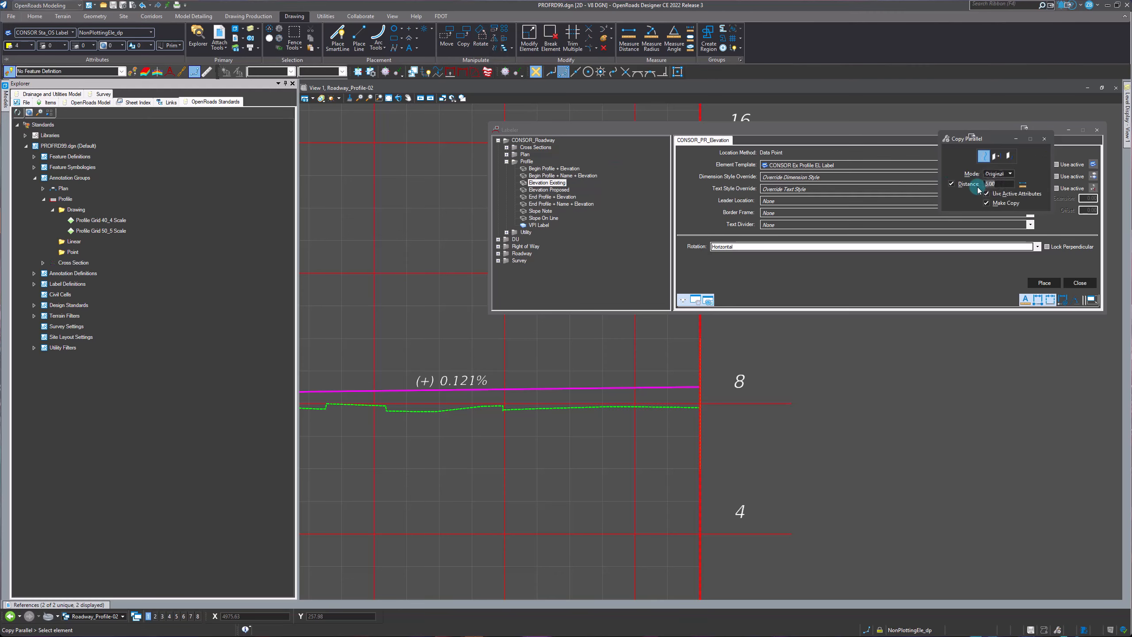
type(".1")
key("Tab")
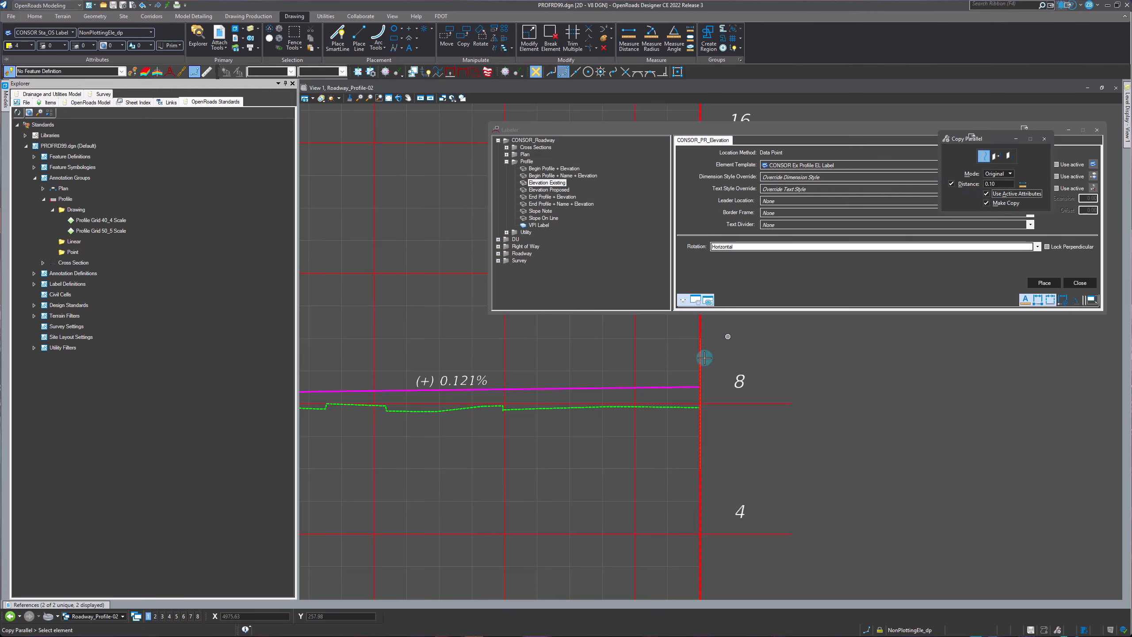
left_click(1000, 206)
scroll(713, 372, "up", 3)
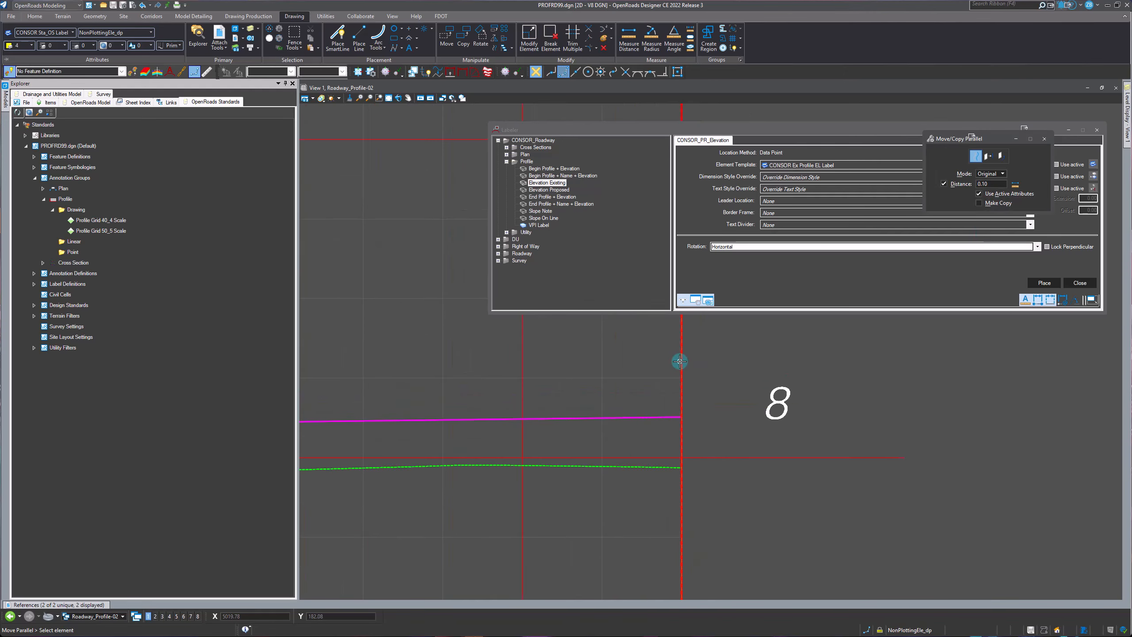
scroll(642, 370, "up", 5)
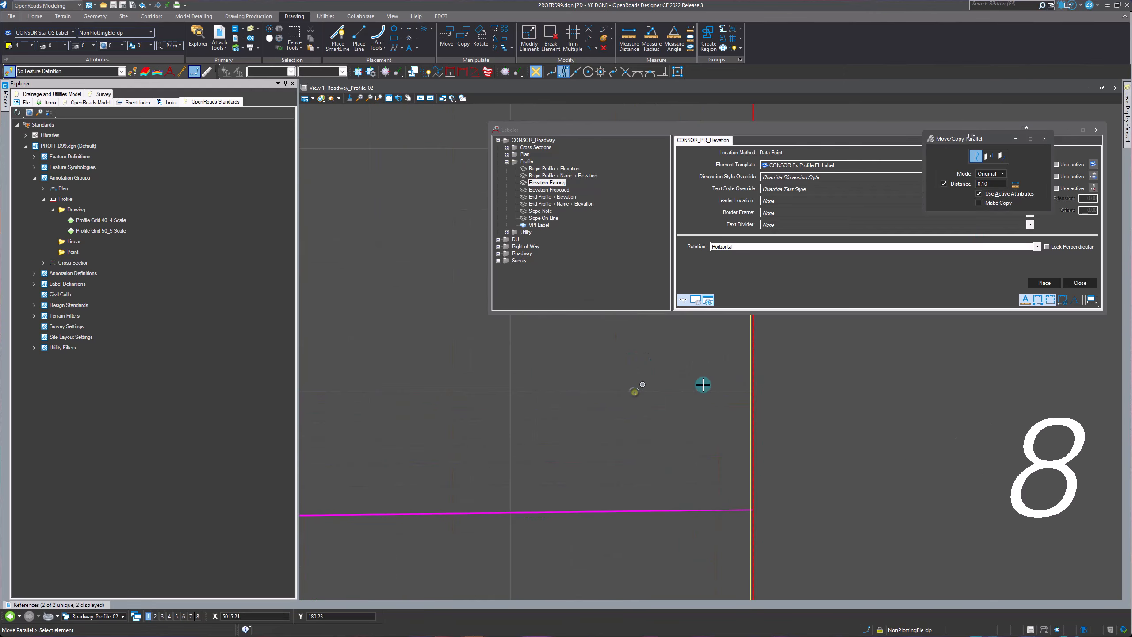
scroll(784, 402, "down", 4)
key("Escape")
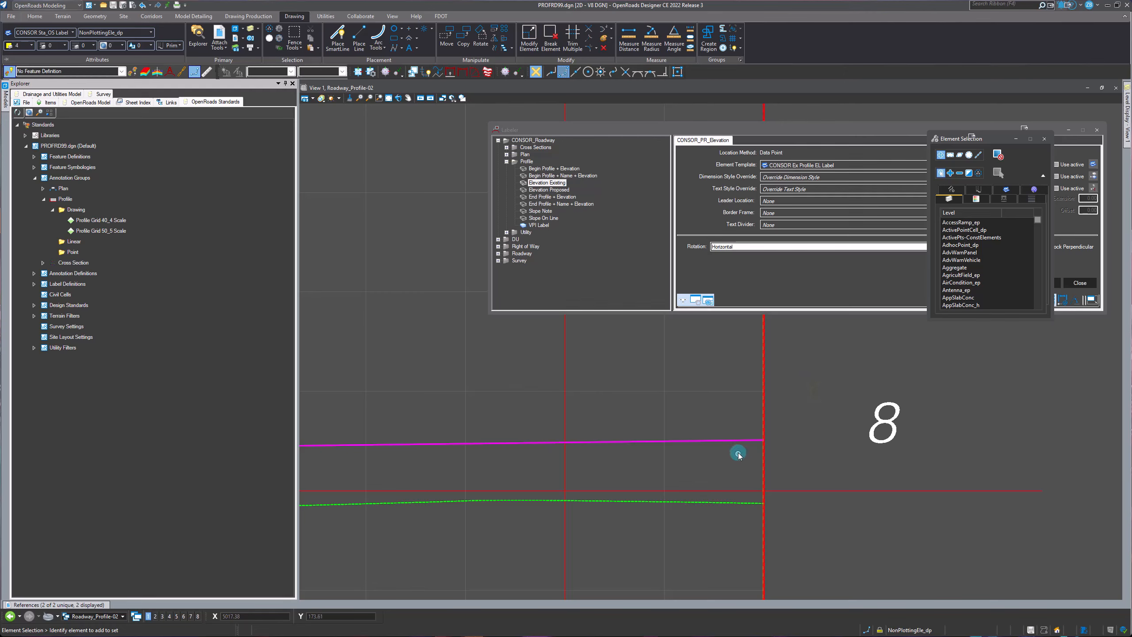
Place an Elevation Existing label beside the grid's right edge, using the intersection of the existing ground line and the offset vertical line
scroll(758, 445, "up", 2)
scroll(834, 424, "down", 4)
scroll(834, 455, "down", 2)
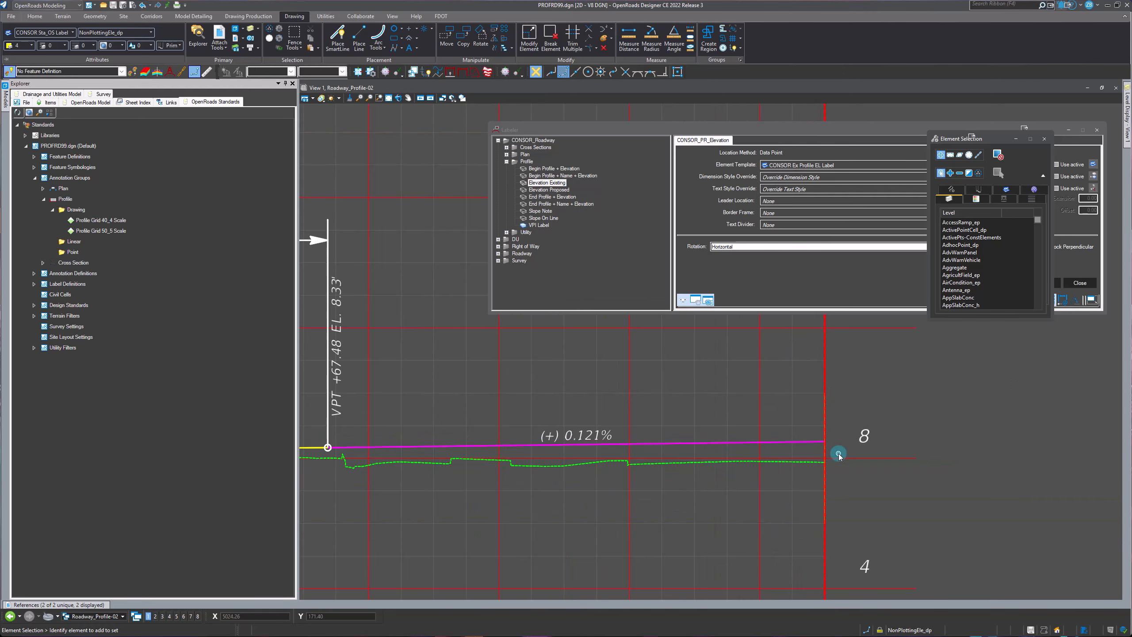
scroll(824, 449, "up", 3)
scroll(823, 435, "up", 1)
left_click(553, 183)
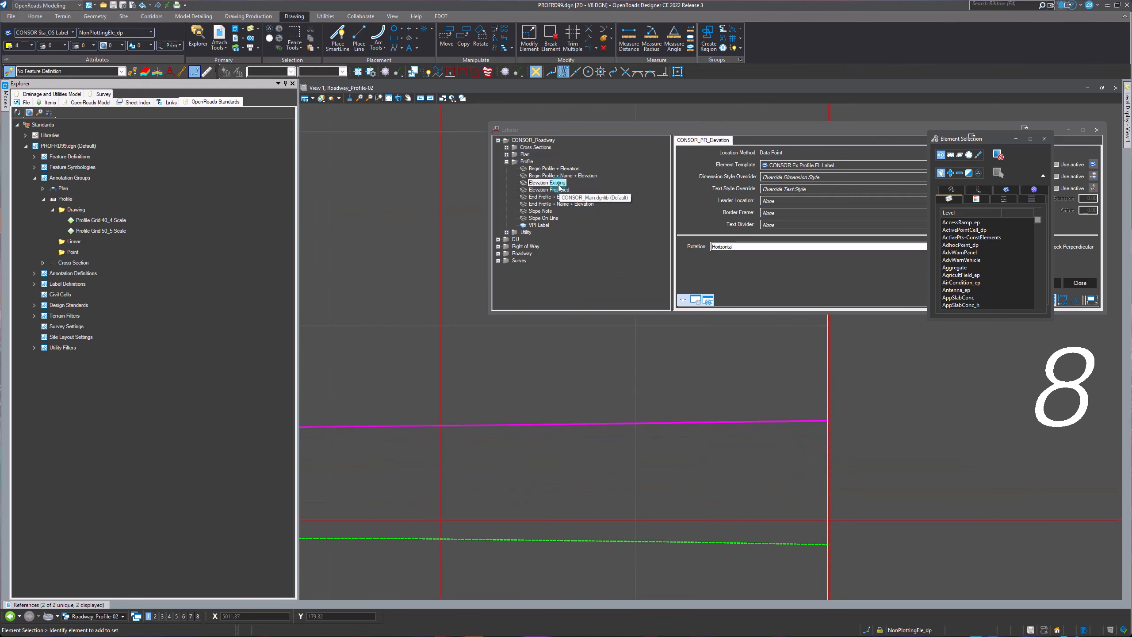
left_click(1032, 282)
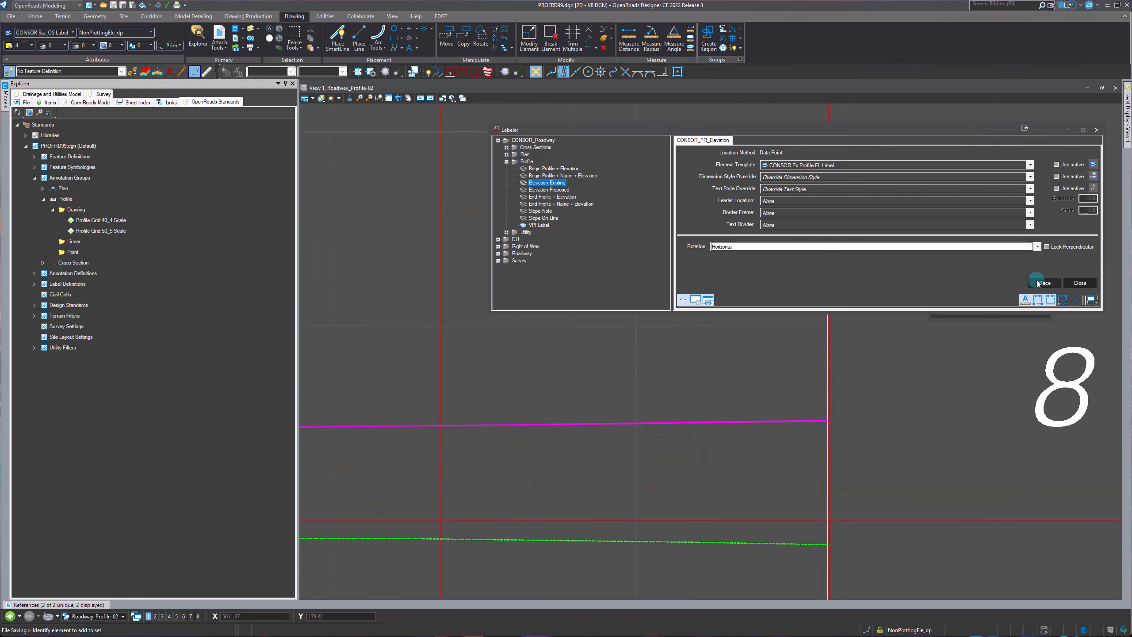
scroll(837, 388, "down", 2)
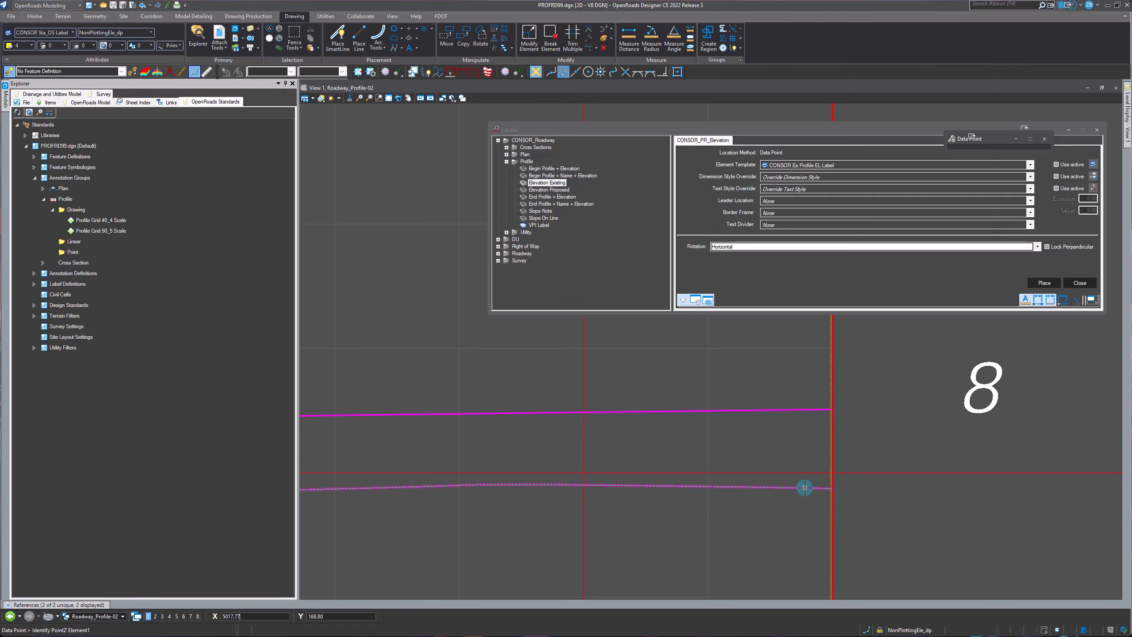
left_click(809, 489)
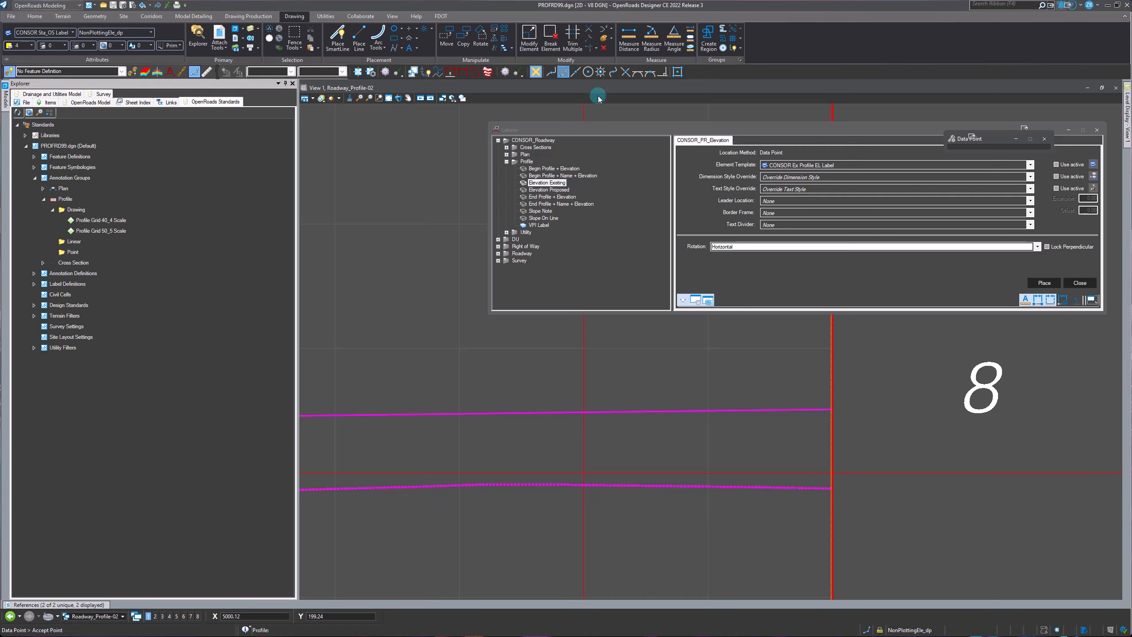
left_click(625, 71)
scroll(804, 488, "up", 3)
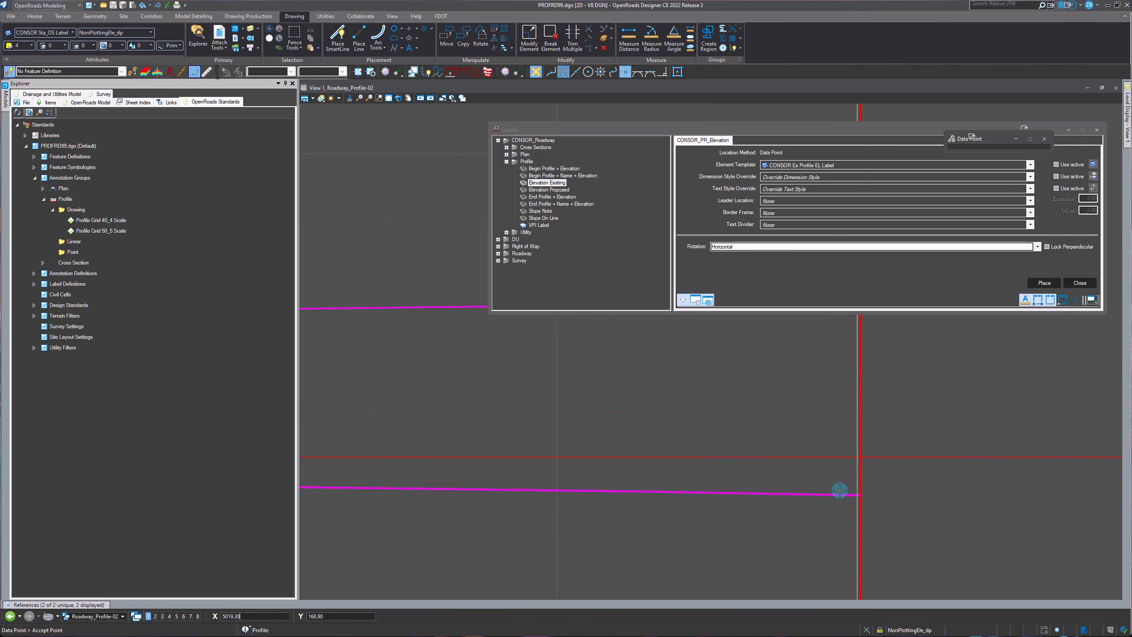
left_click(854, 493)
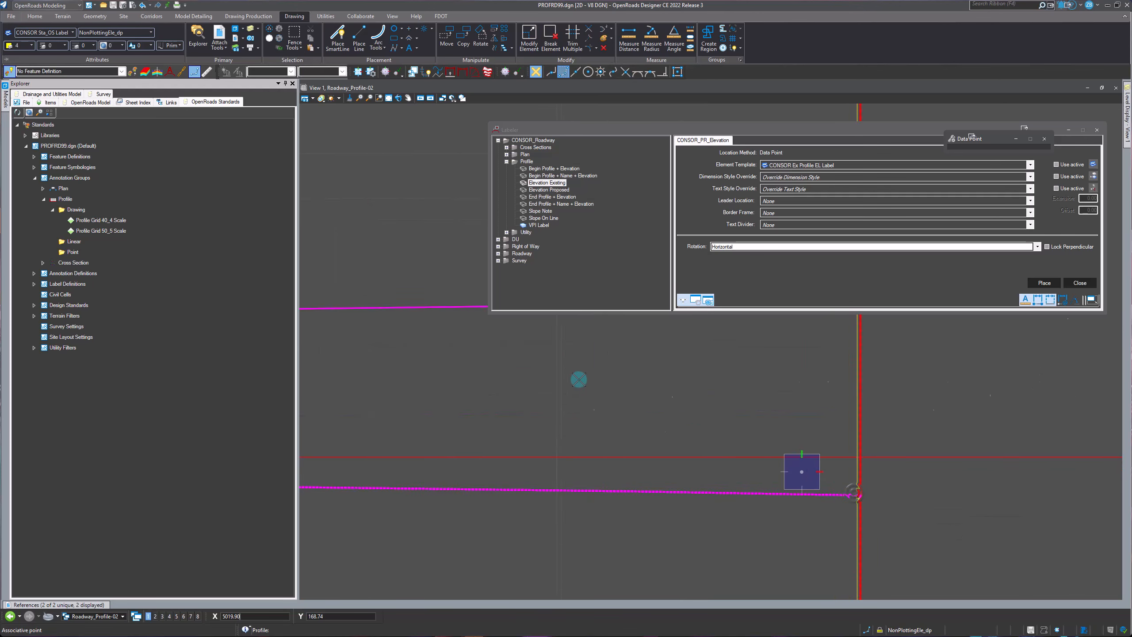
scroll(576, 379, "down", 5)
left_click(731, 415)
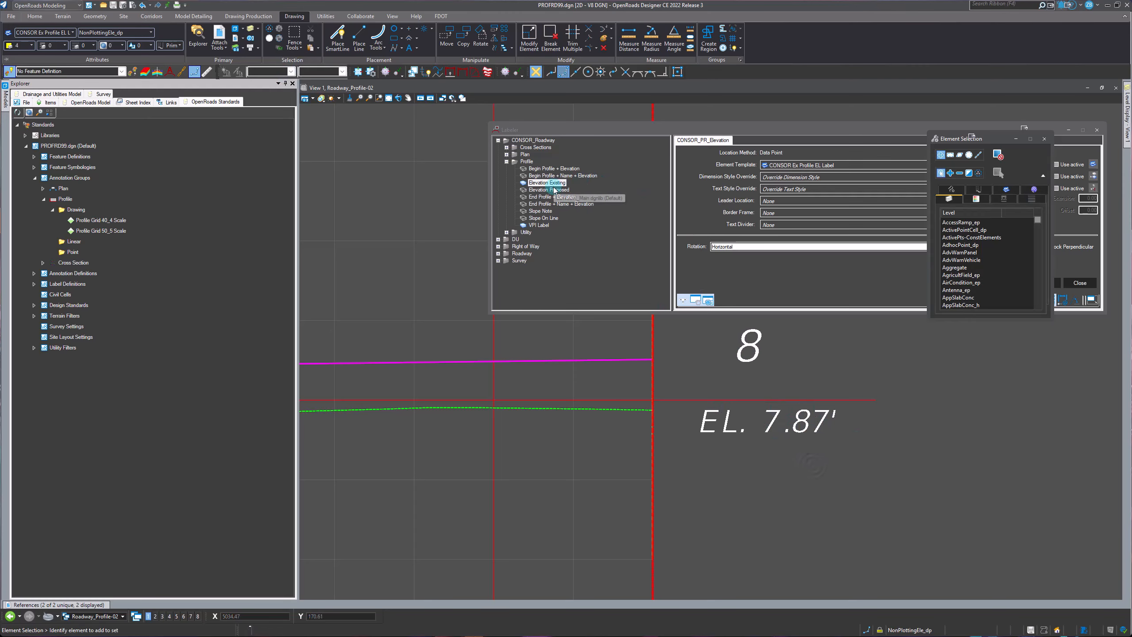
Place an Elevation Proposed label above the 8 grid elevation, using the intersection of the proposed profile and the offset vertical line
left_click(569, 191)
left_click(1043, 281)
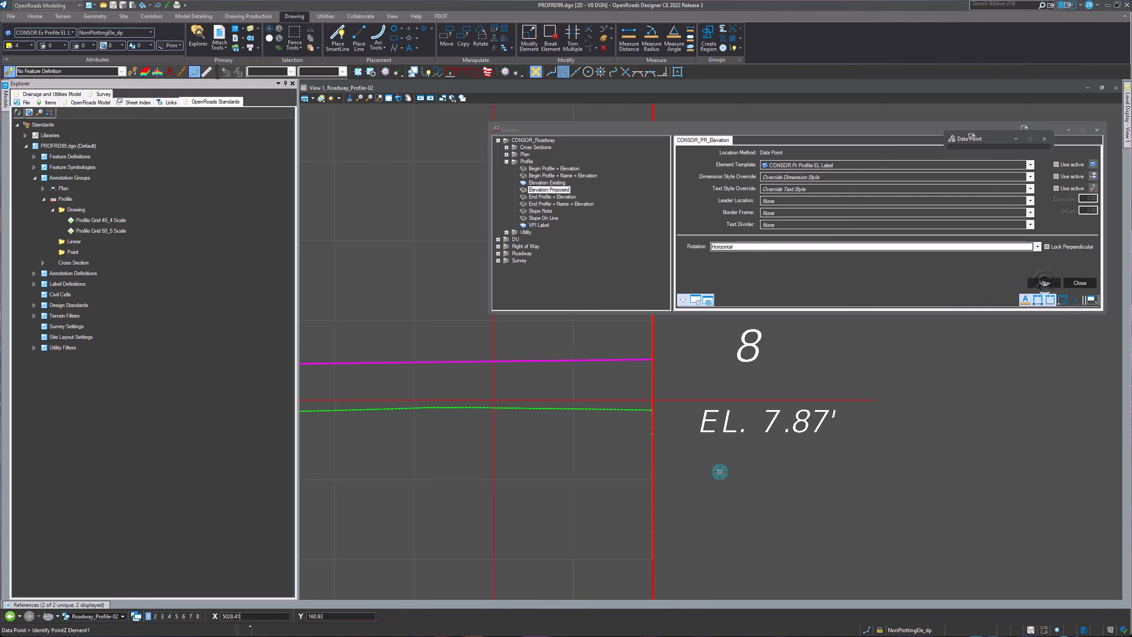
left_click(615, 367)
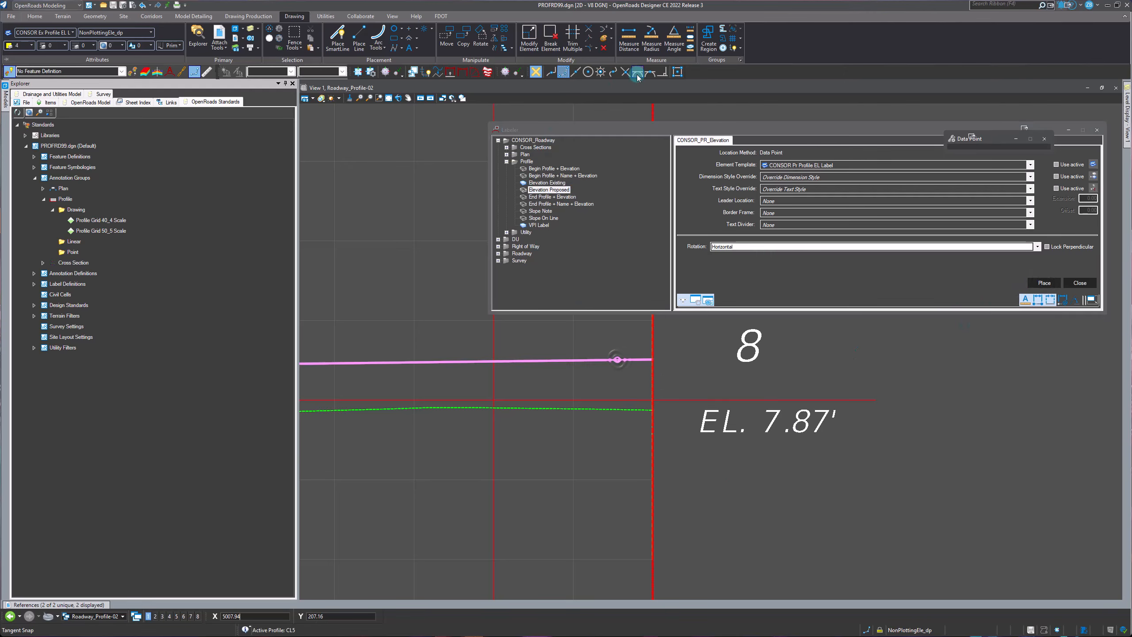
scroll(644, 340, "up", 5)
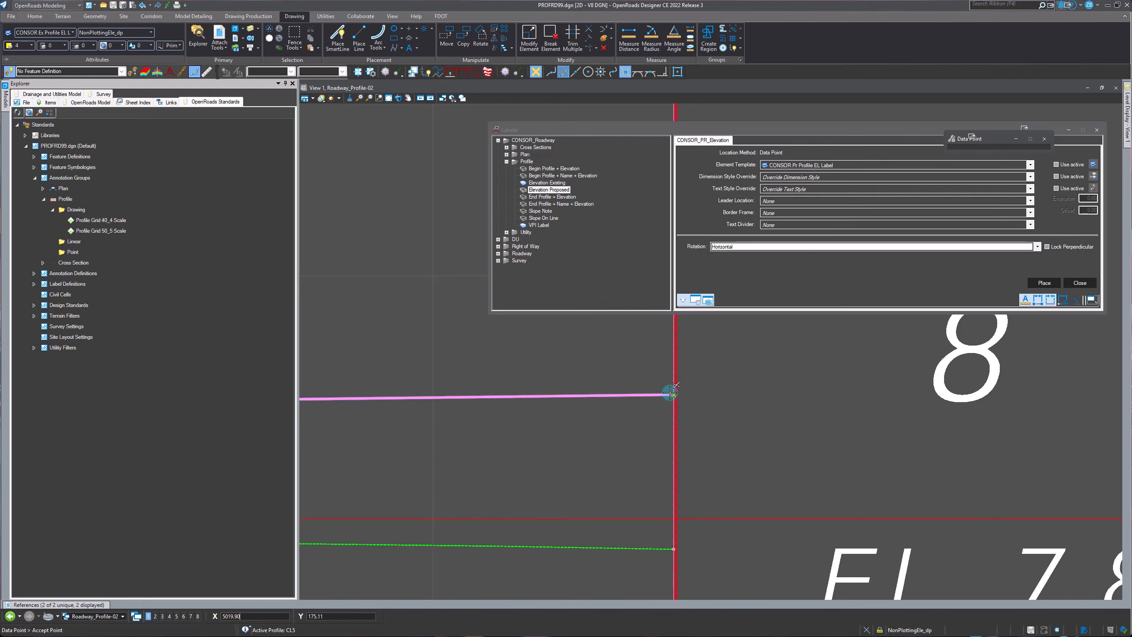
scroll(554, 431, "down", 5)
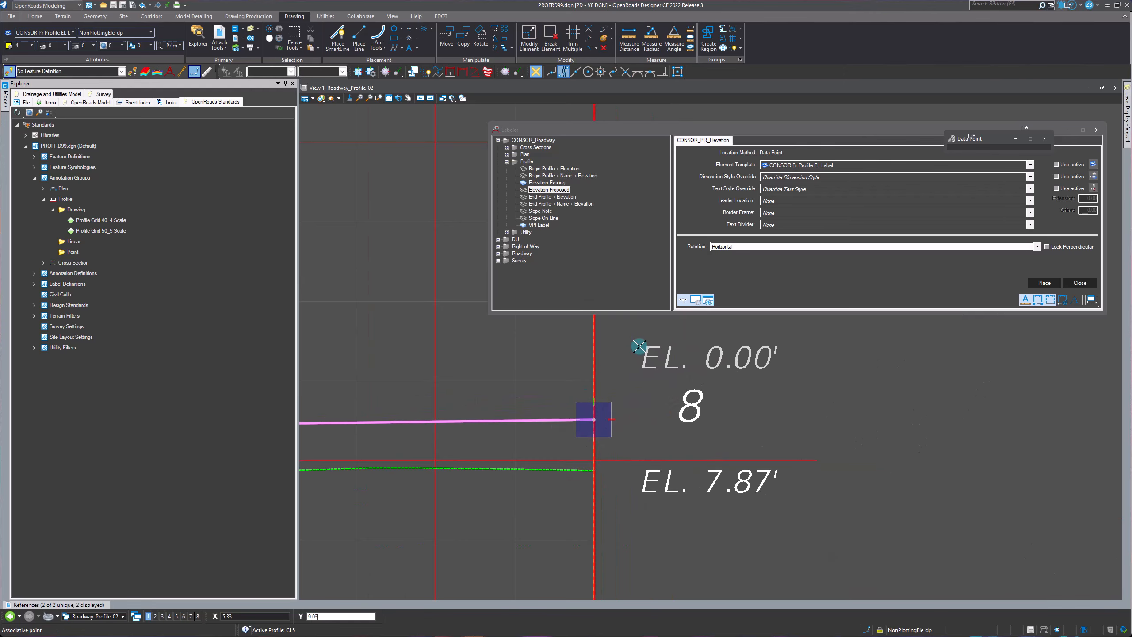
left_click(640, 348)
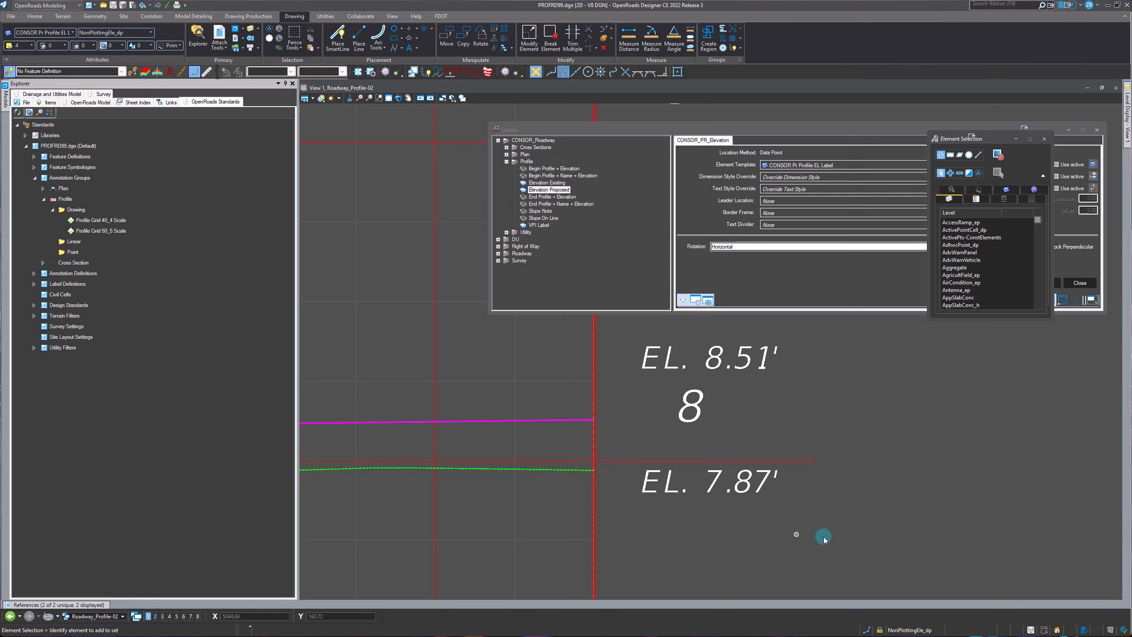
scroll(784, 479, "down", 4)
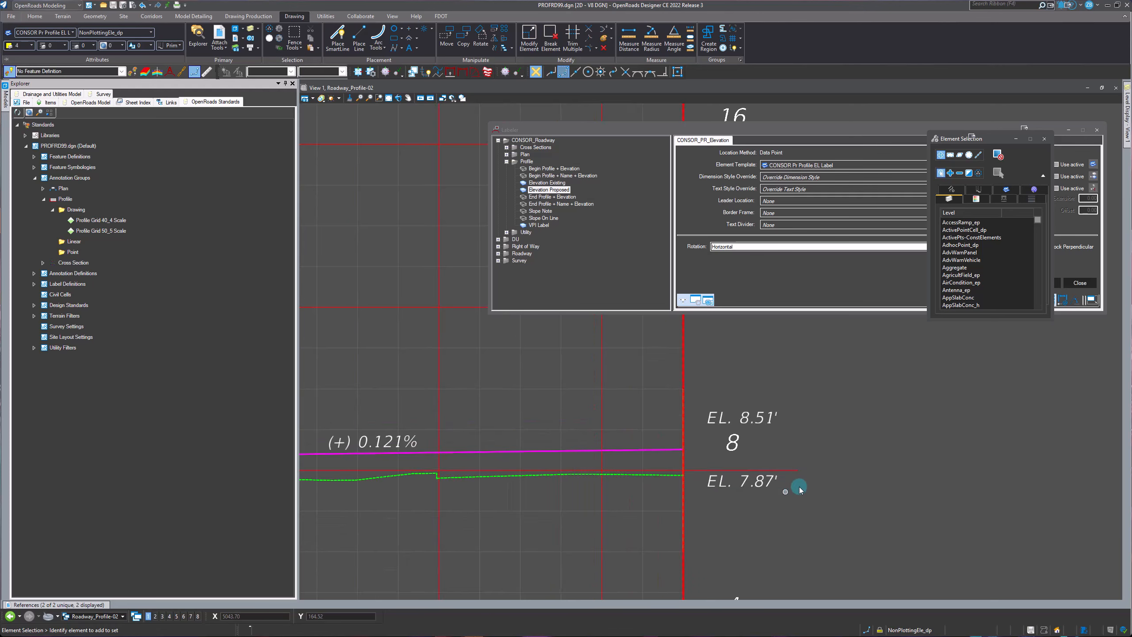
Check the existing and proposed elevation labels beside the grid's right edge and close the Civil Labeler
scroll(801, 480, "up", 2)
scroll(801, 480, "up", 2)
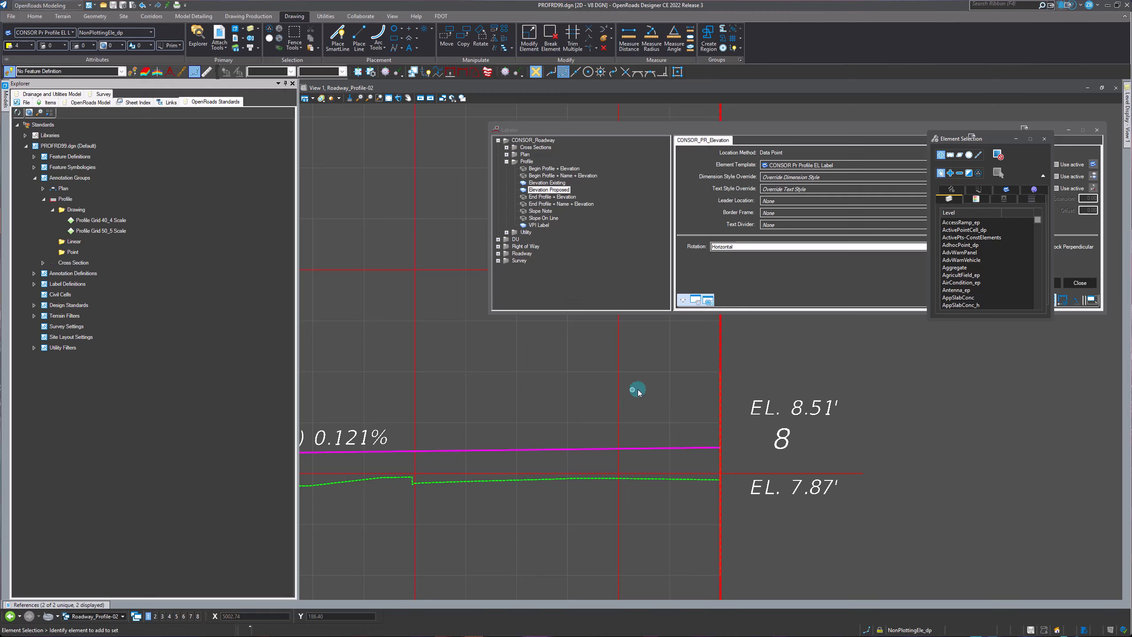
scroll(720, 397, "down", 2)
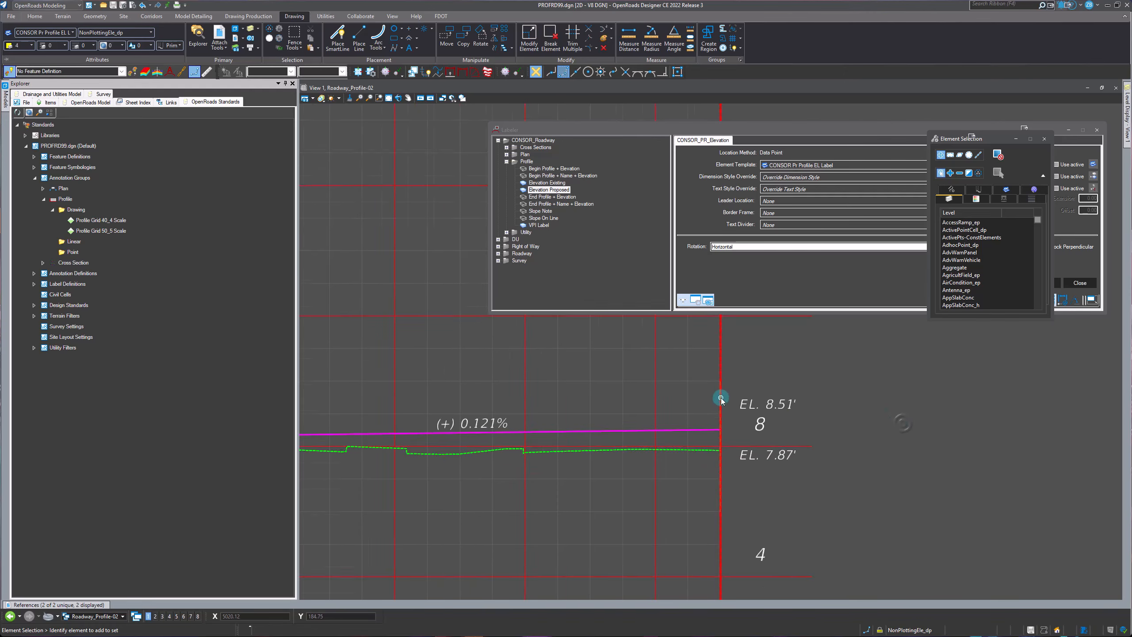
scroll(757, 435, "up", 1)
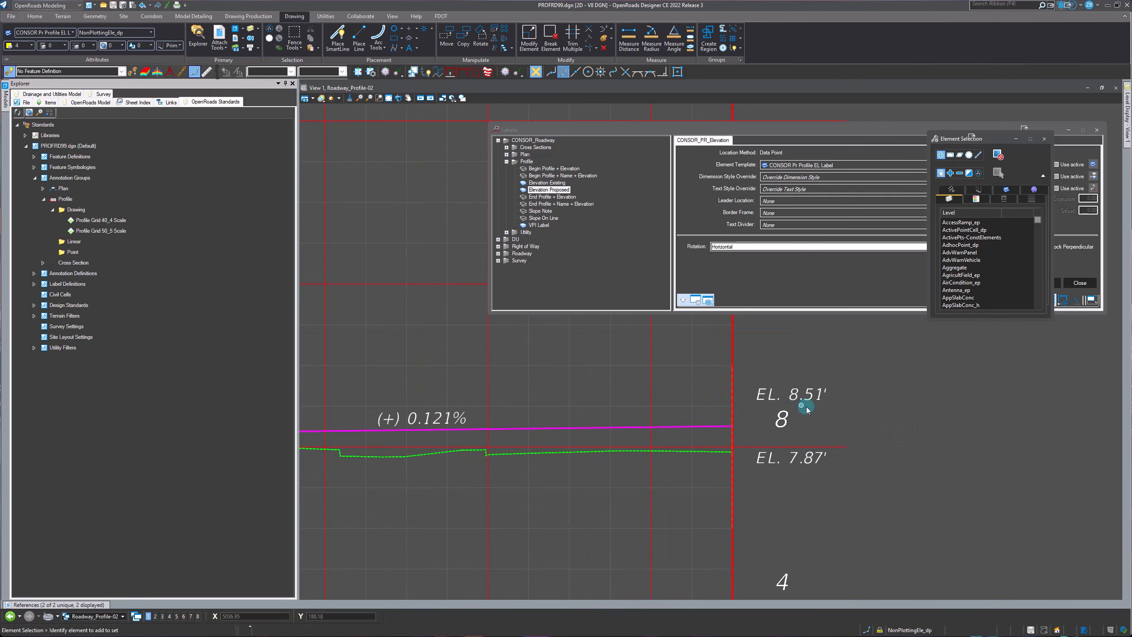
scroll(789, 384, "down", 3)
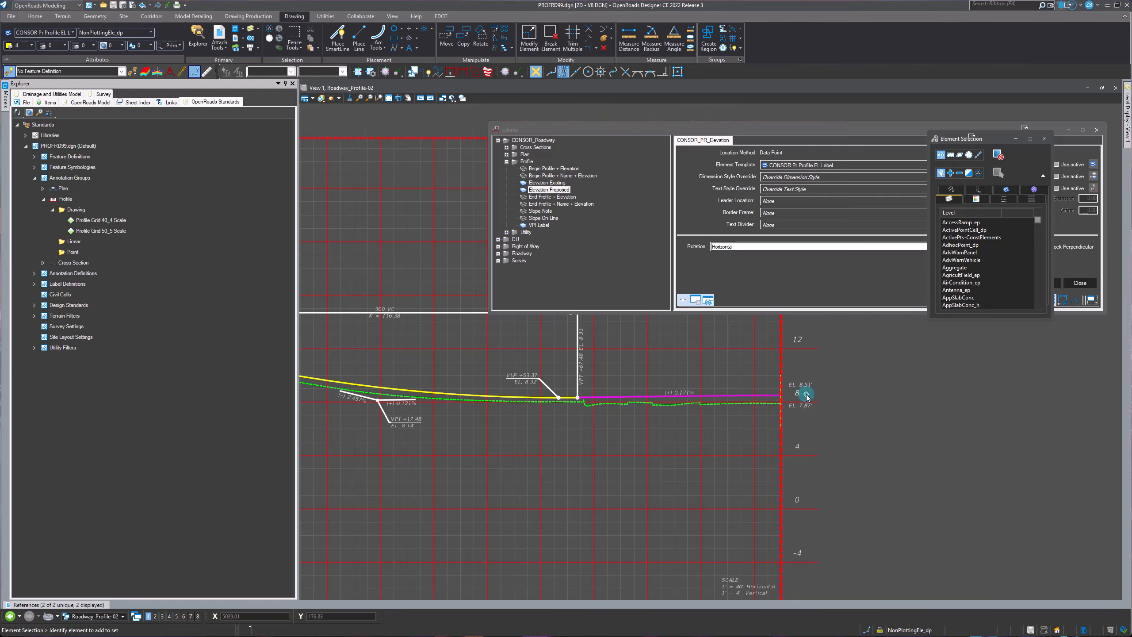
scroll(815, 419, "down", 2)
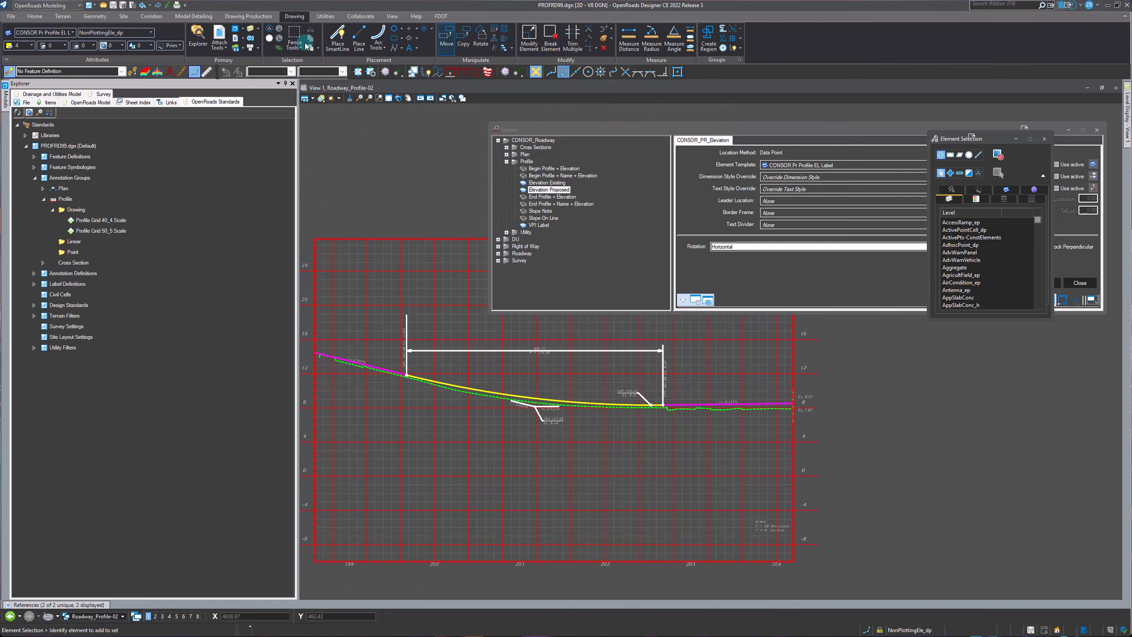
left_click(700, 133)
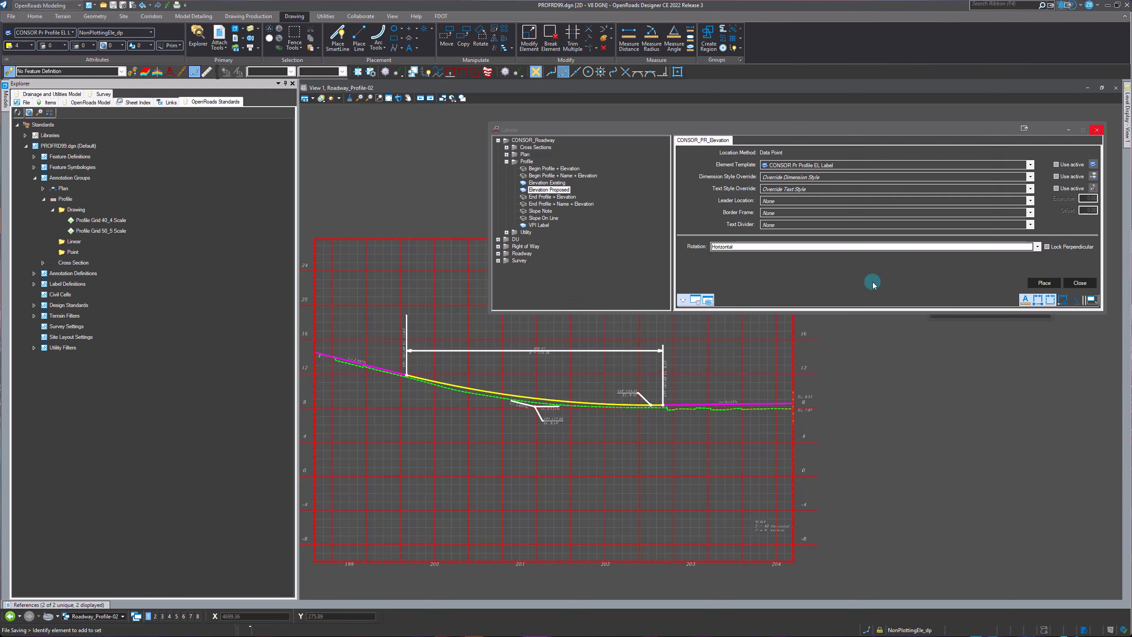
left_click(1099, 130)
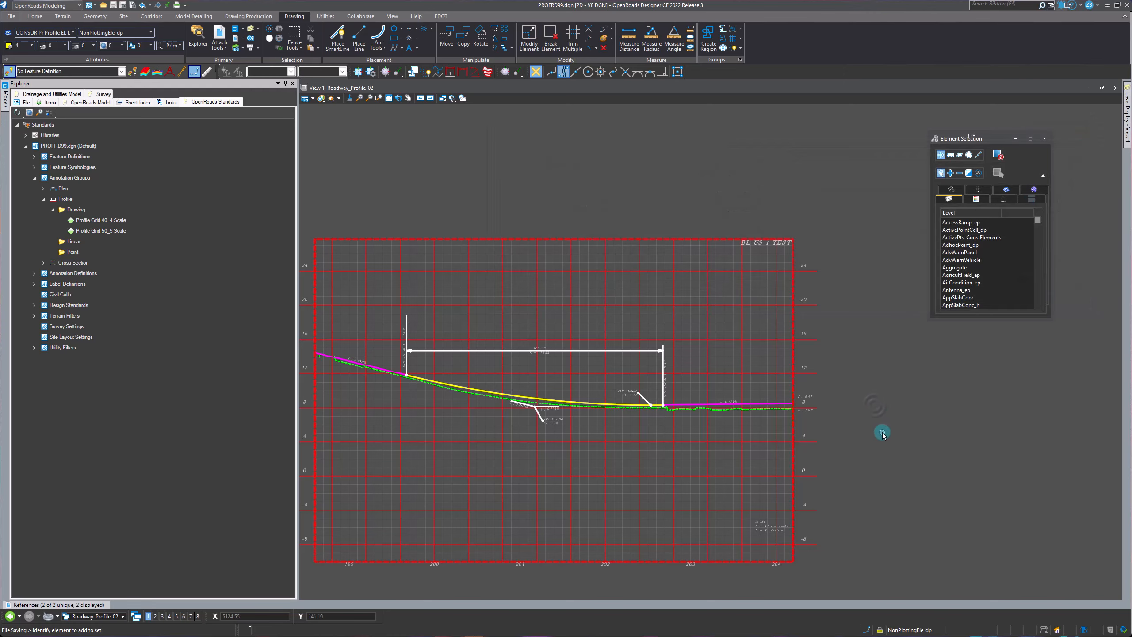
Open the Roadway_Profile-02 [Sheet] model to show the whole annotated profile sheet
scroll(553, 417, "up", 1)
scroll(1056, 424, "down", 1)
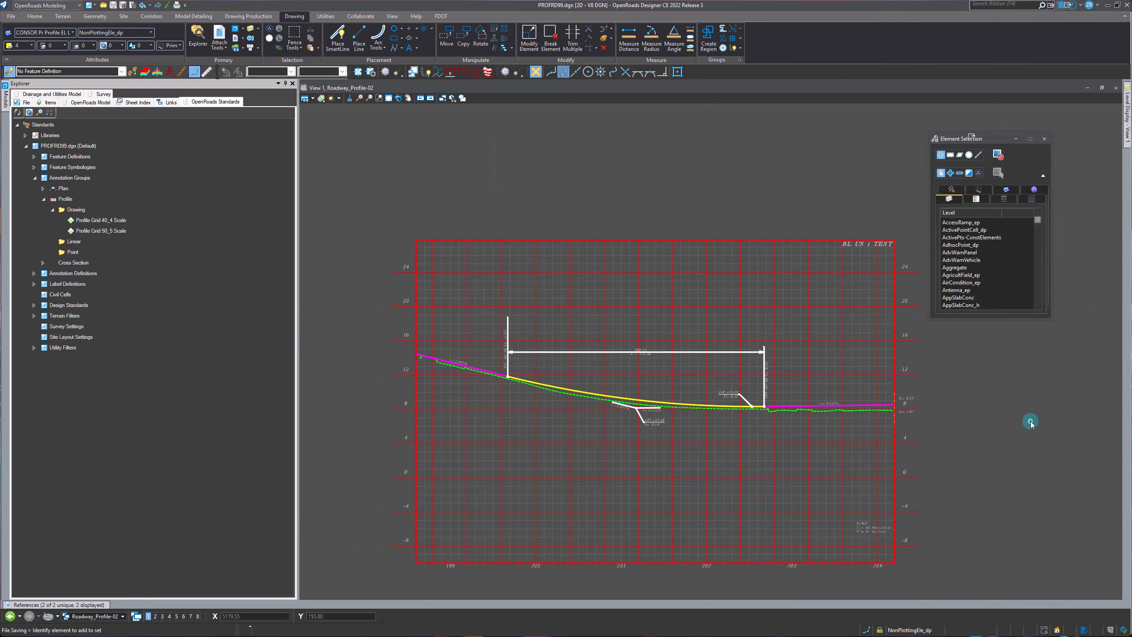
left_click(5, 105)
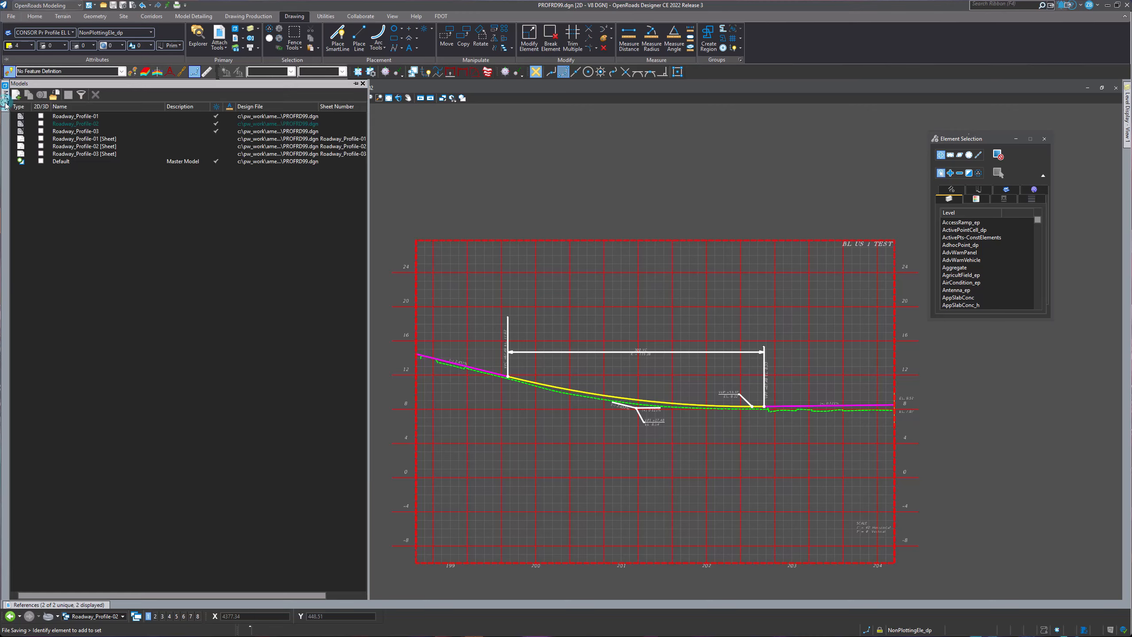
double_click(107, 147)
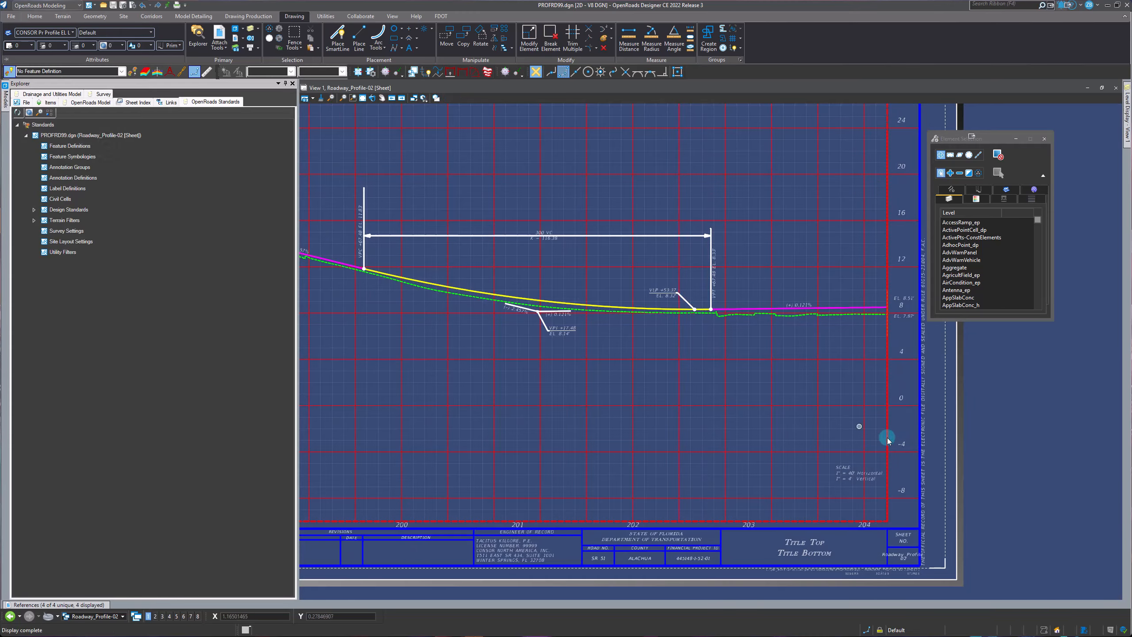
scroll(887, 439, "down", 1)
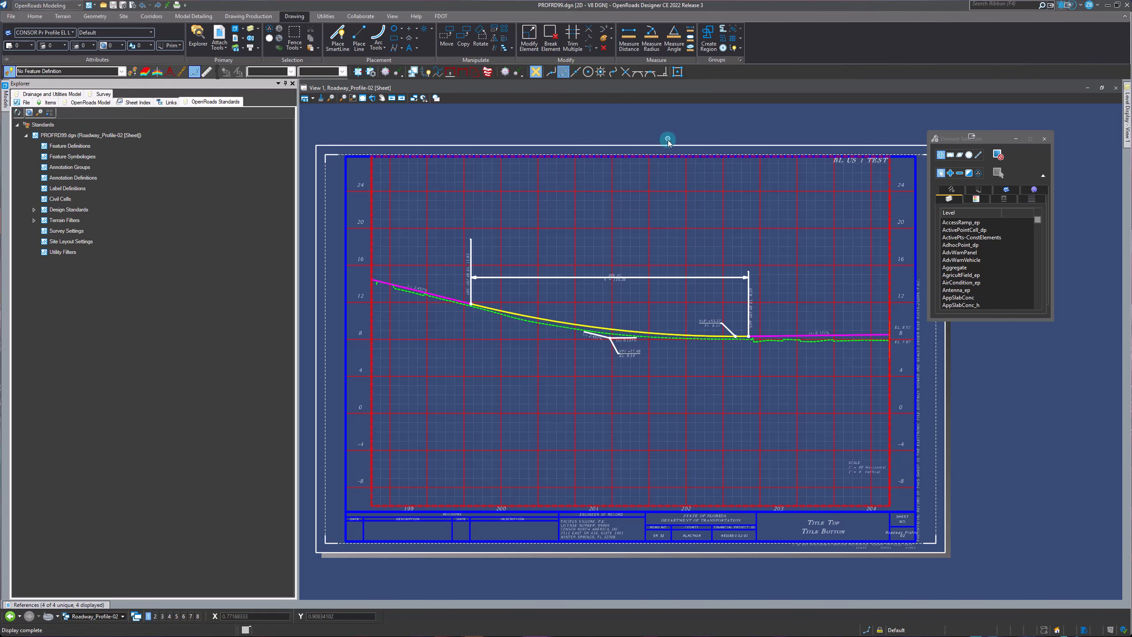
Examine the sheet border's title block, including the engineer of record, project information and sheet title fields
left_click(599, 522)
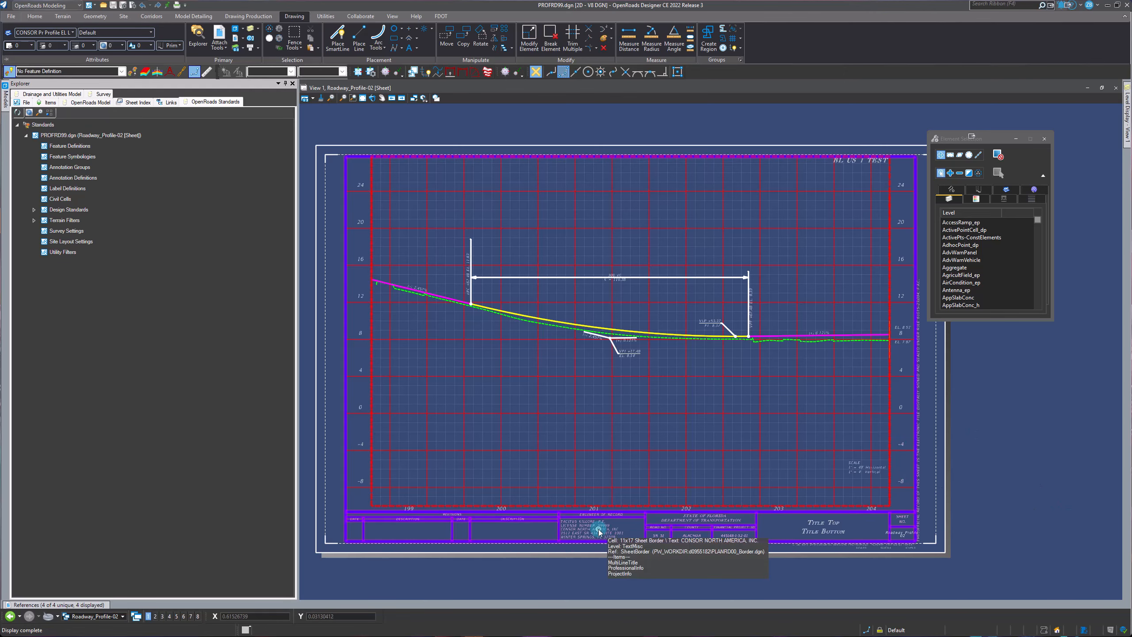
left_click(607, 534)
scroll(602, 520, "up", 3)
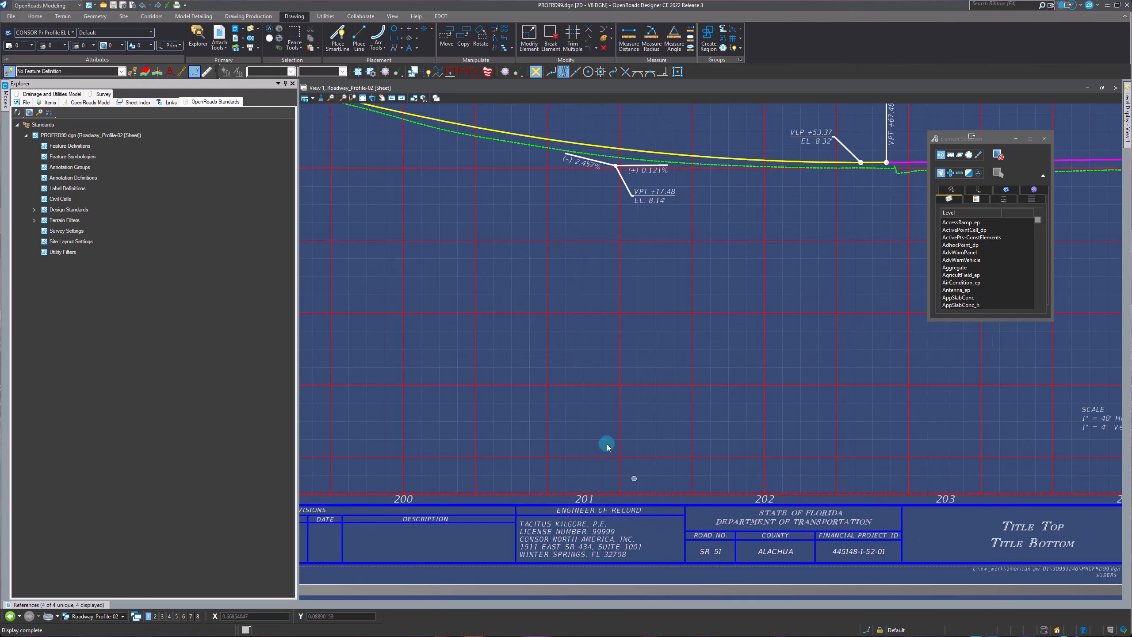
scroll(560, 420, "down", 2)
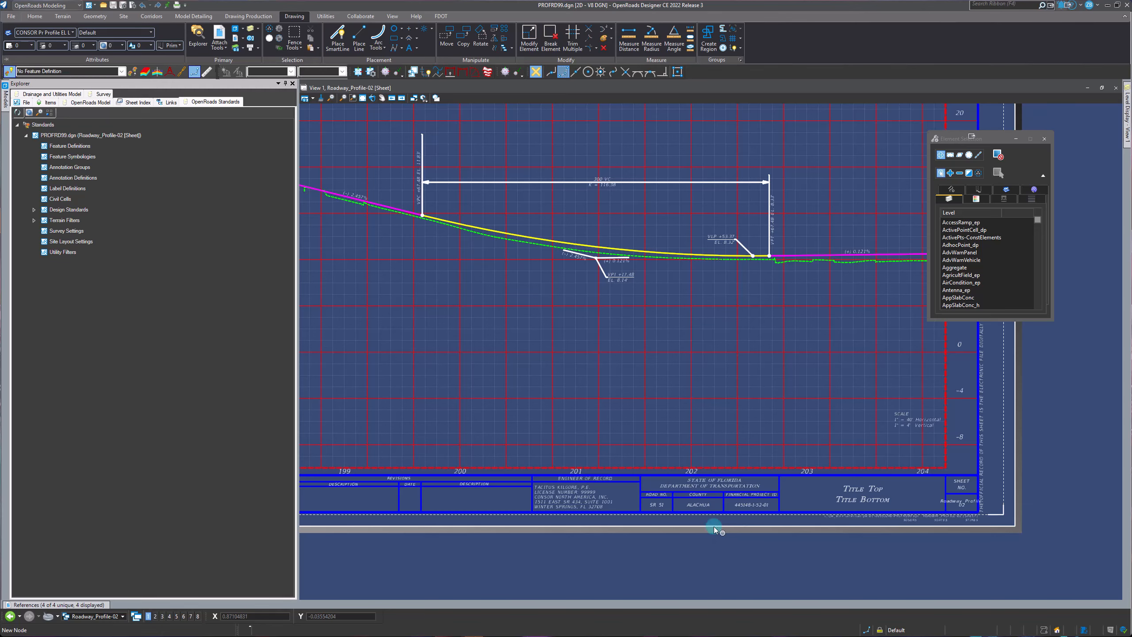
mouse_move(610, 479)
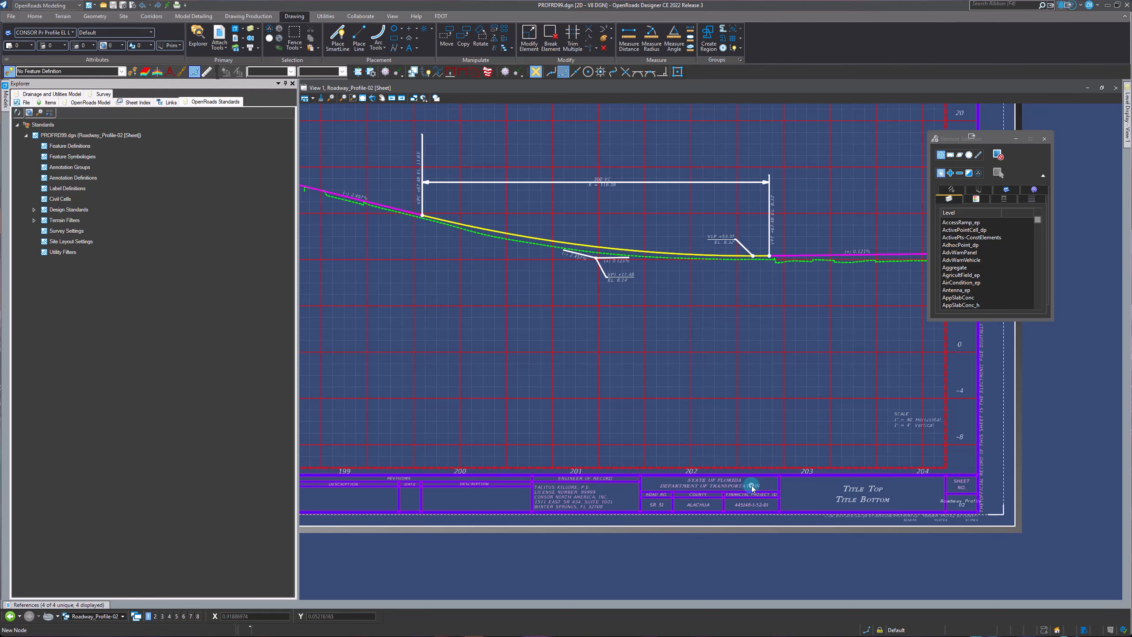
mouse_move(887, 511)
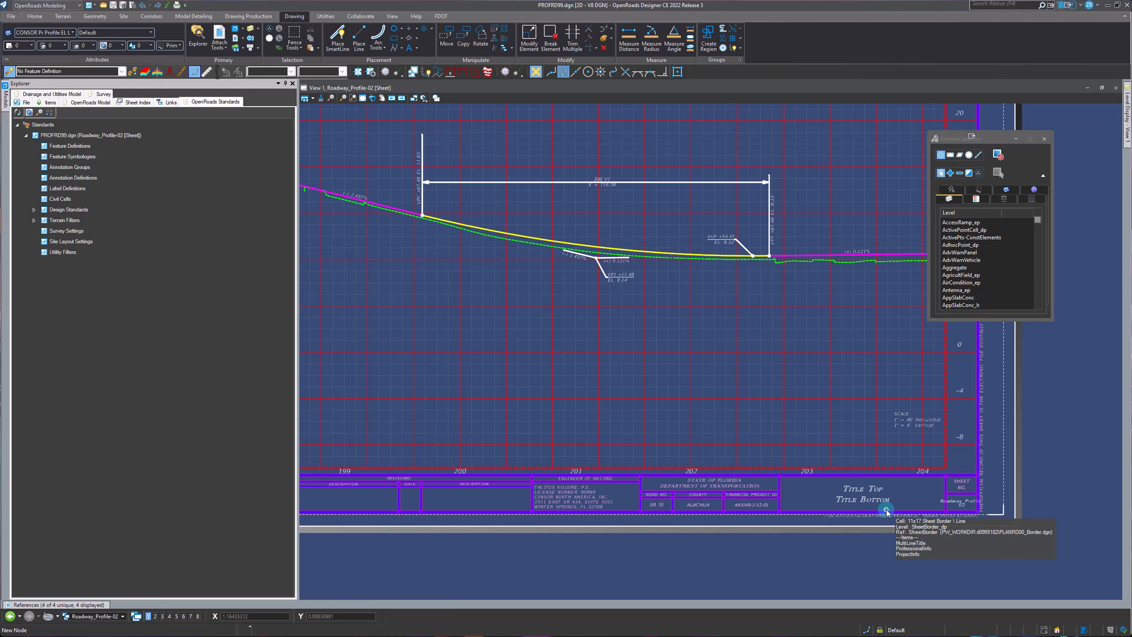
scroll(770, 447, "down", 3)
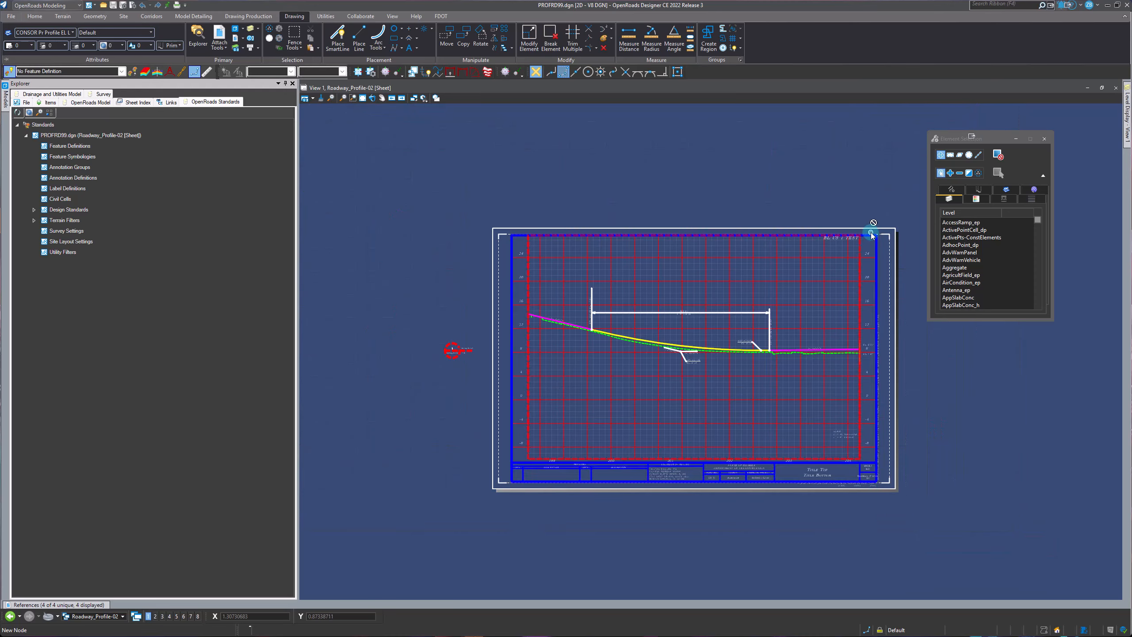
scroll(872, 234, "up", 2)
scroll(918, 379, "down", 2)
scroll(831, 480, "up", 2)
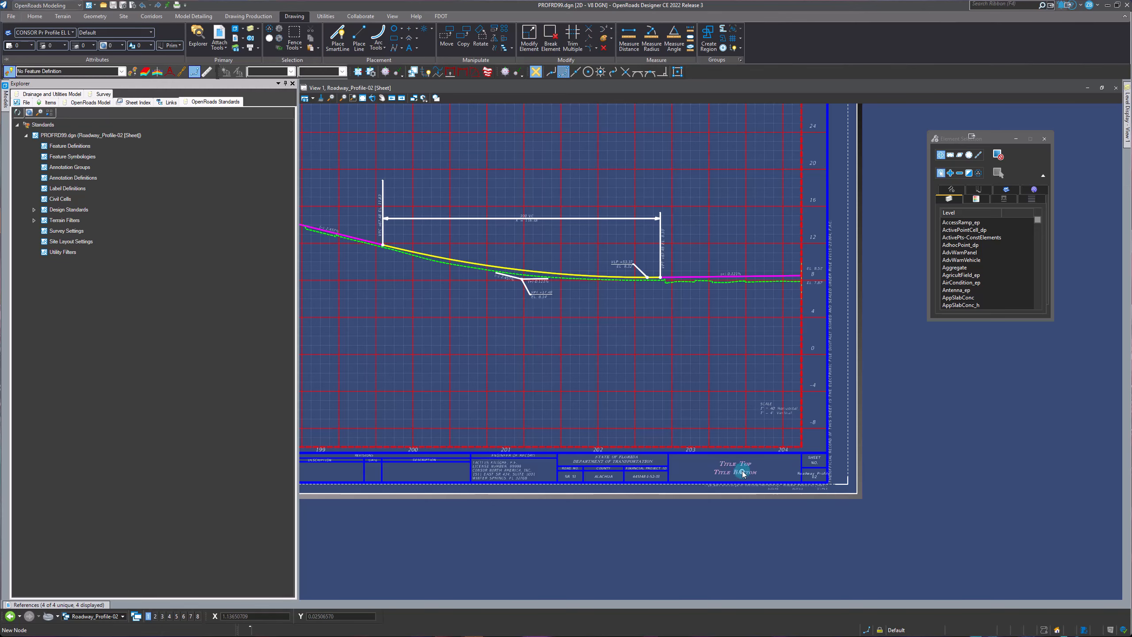
Edit the single sheet's information, clearing the top and bottom sheet titles and setting the middle title to ROADWAY PROFILE
left_click(438, 16)
left_click(363, 45)
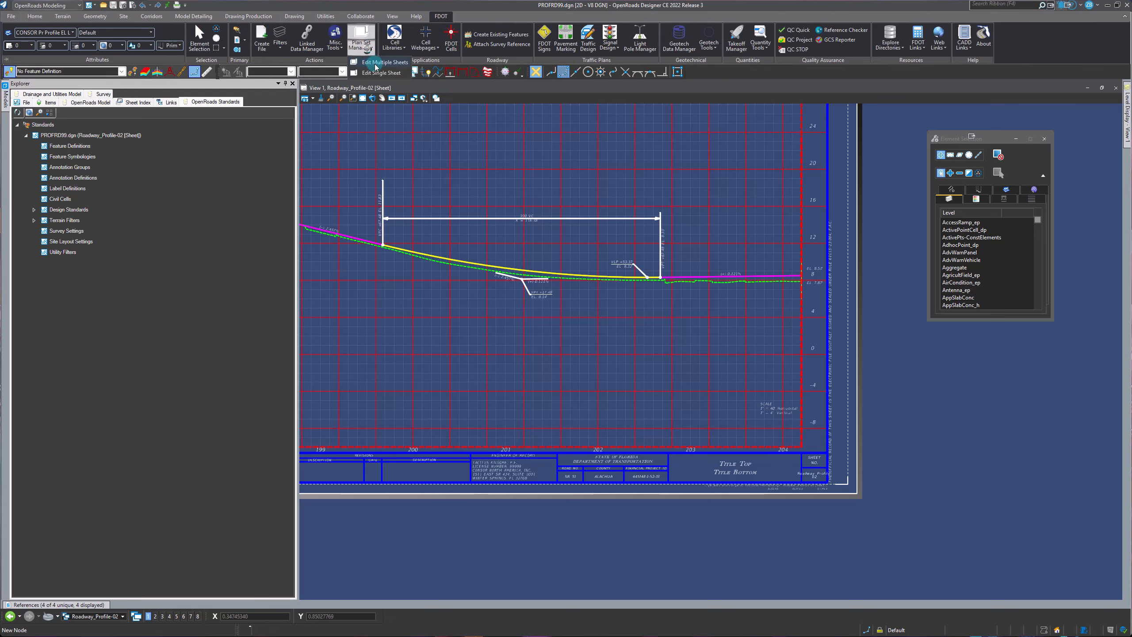
left_click(377, 73)
double_click(457, 201)
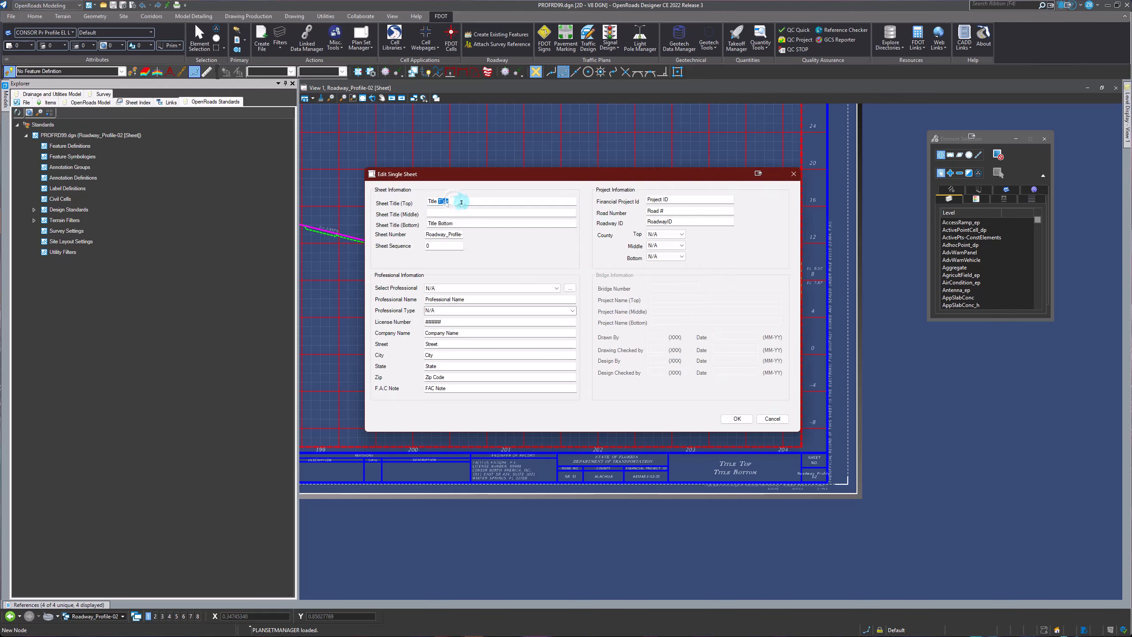
left_click_drag(461, 202, 428, 223)
key("BackSpace")
key("BackSpace")
left_click(441, 215)
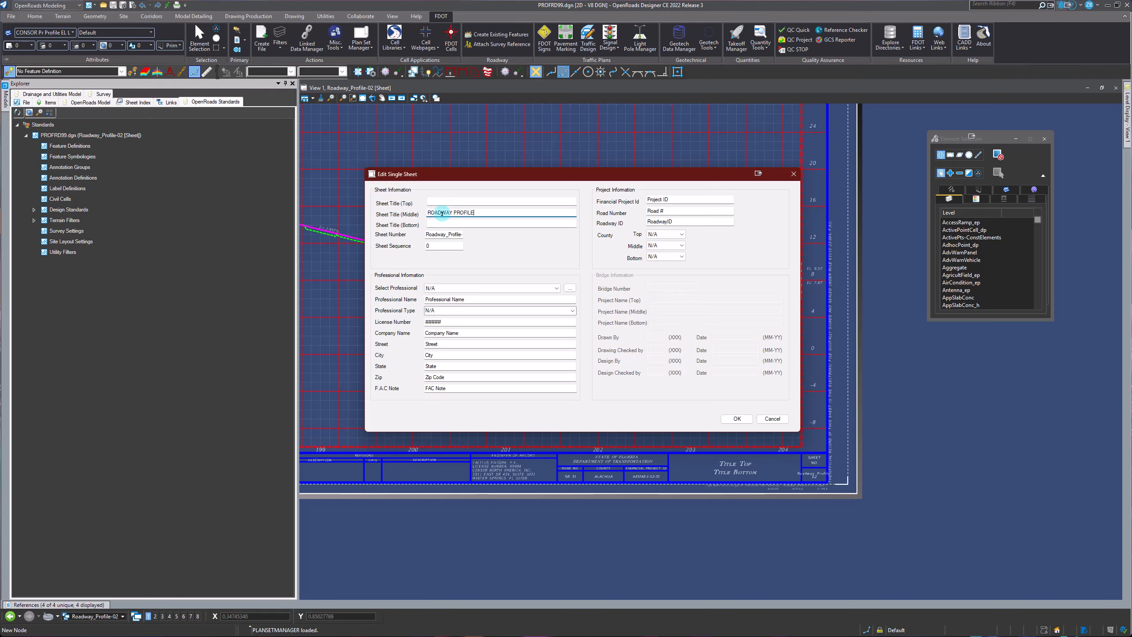
left_click(737, 418)
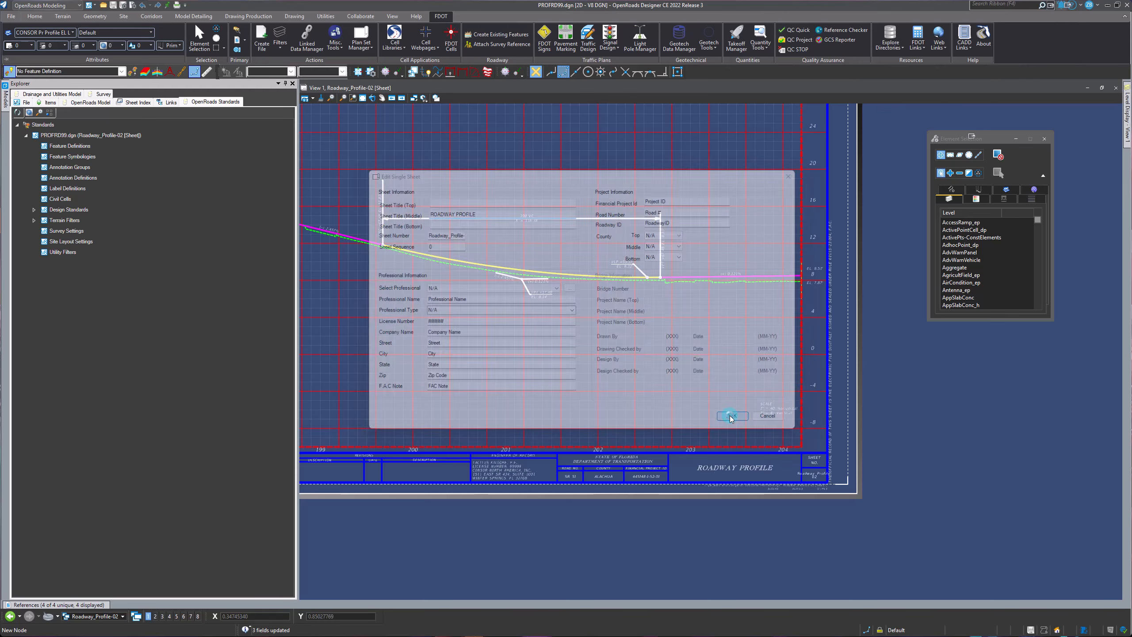
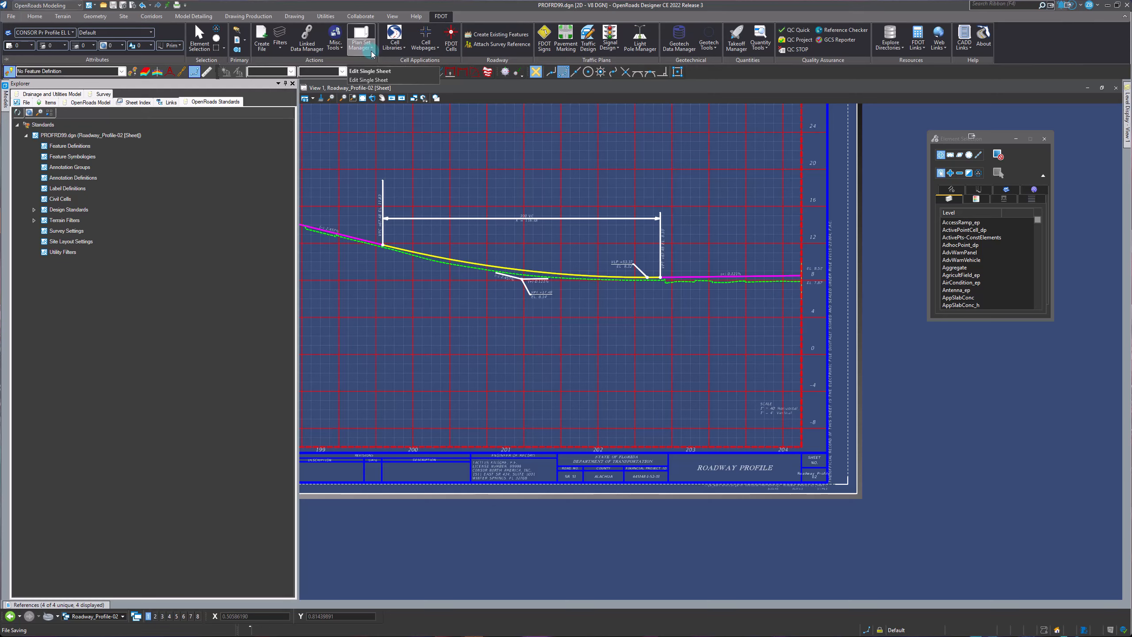
Open the Plan Set Manager for editing multiple sheets and move its window clear of the Explorer
left_click(372, 54)
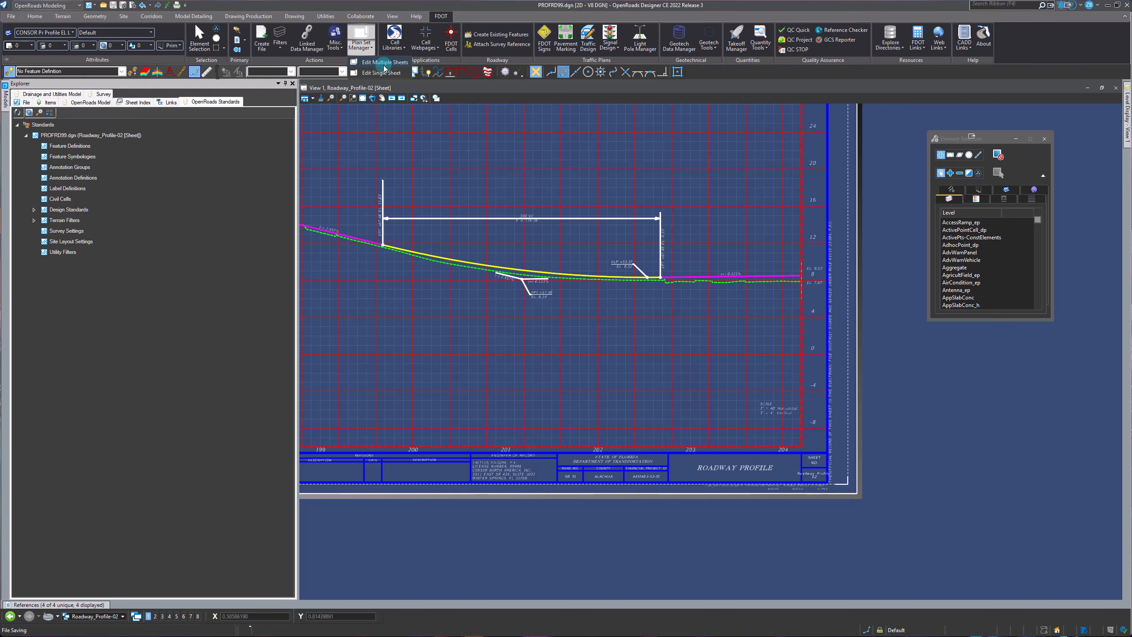
left_click(384, 63)
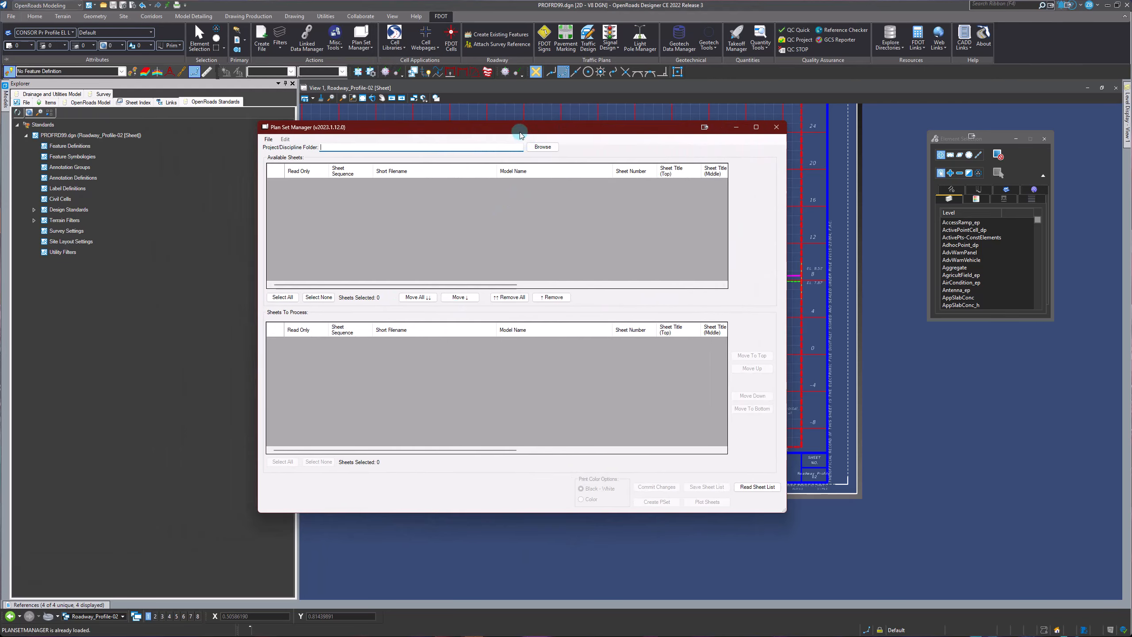
left_click_drag(520, 136, 615, 129)
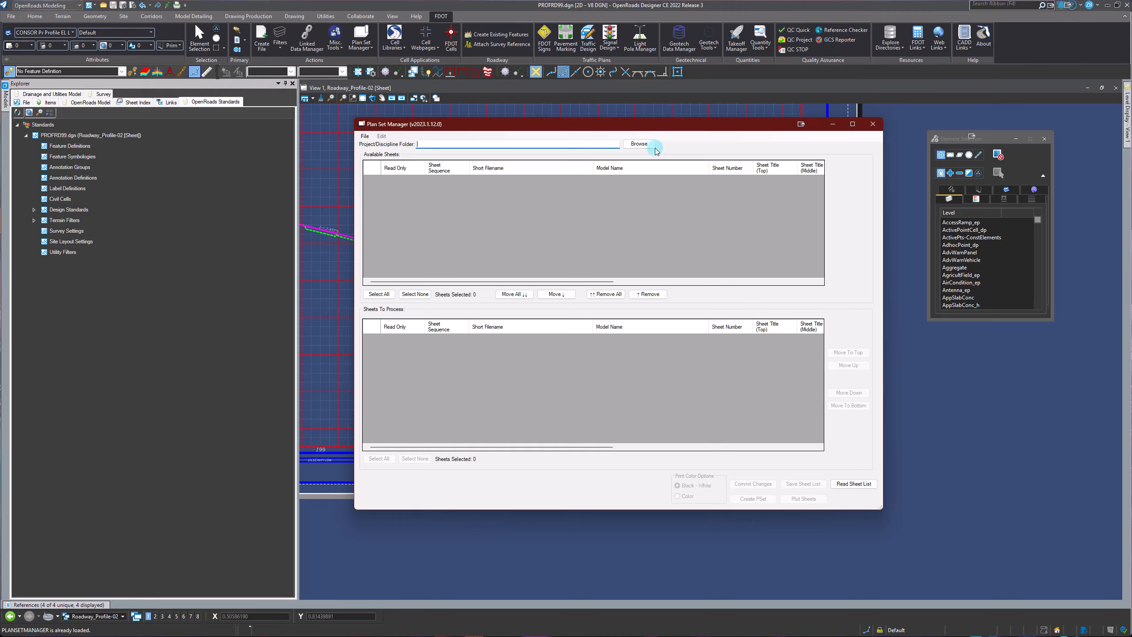
left_click(642, 144)
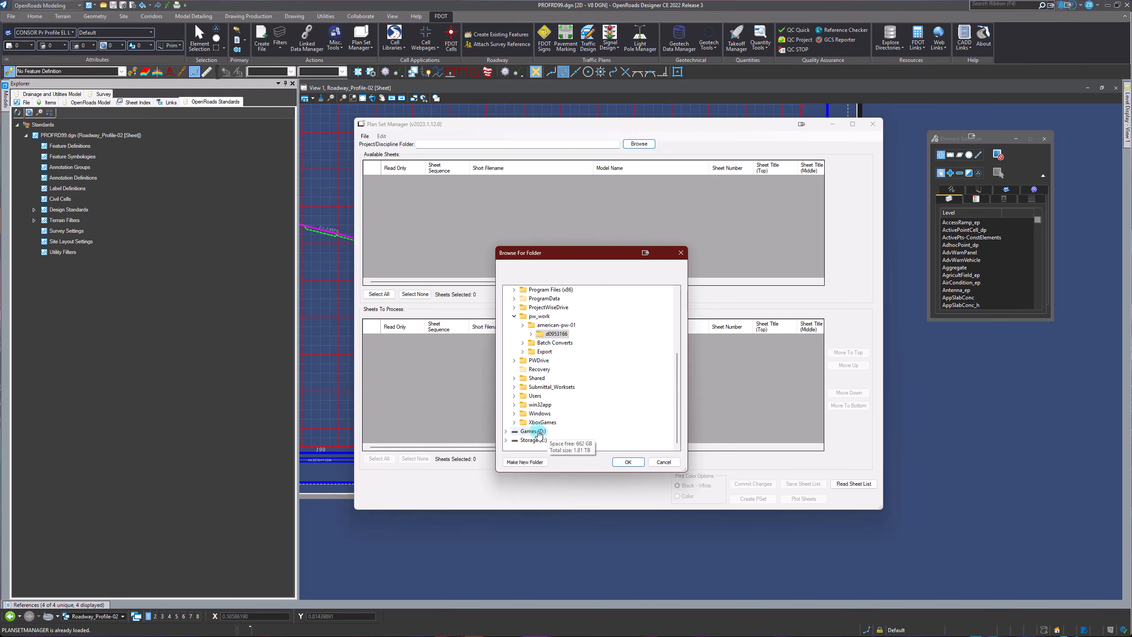
left_click(540, 360)
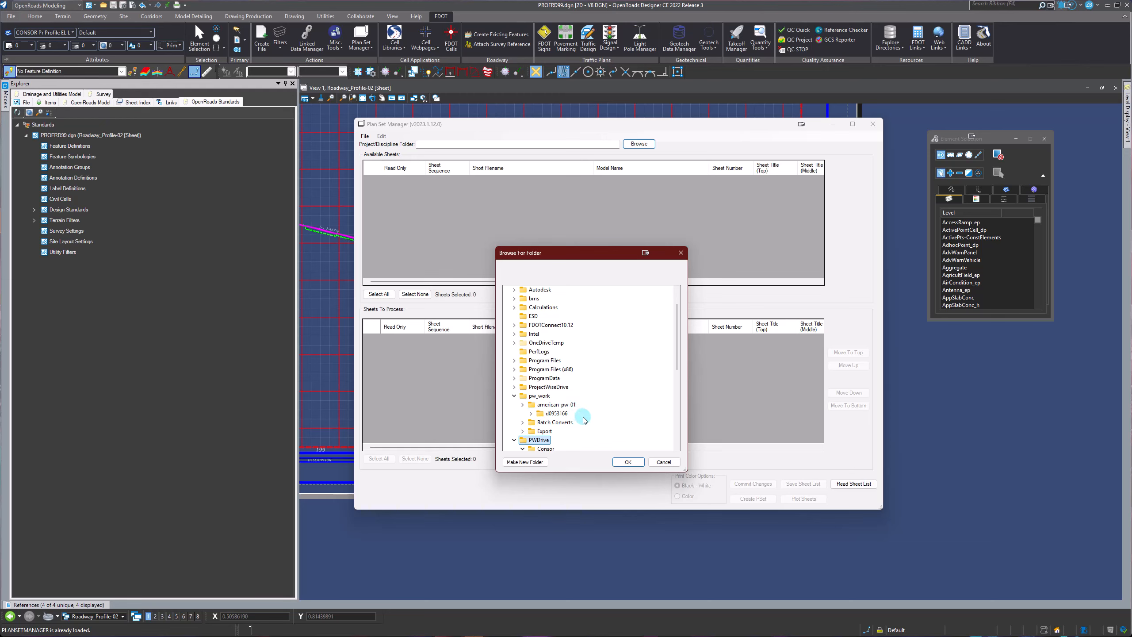
scroll(570, 394, "down", 2)
left_click(570, 405)
left_click(569, 414)
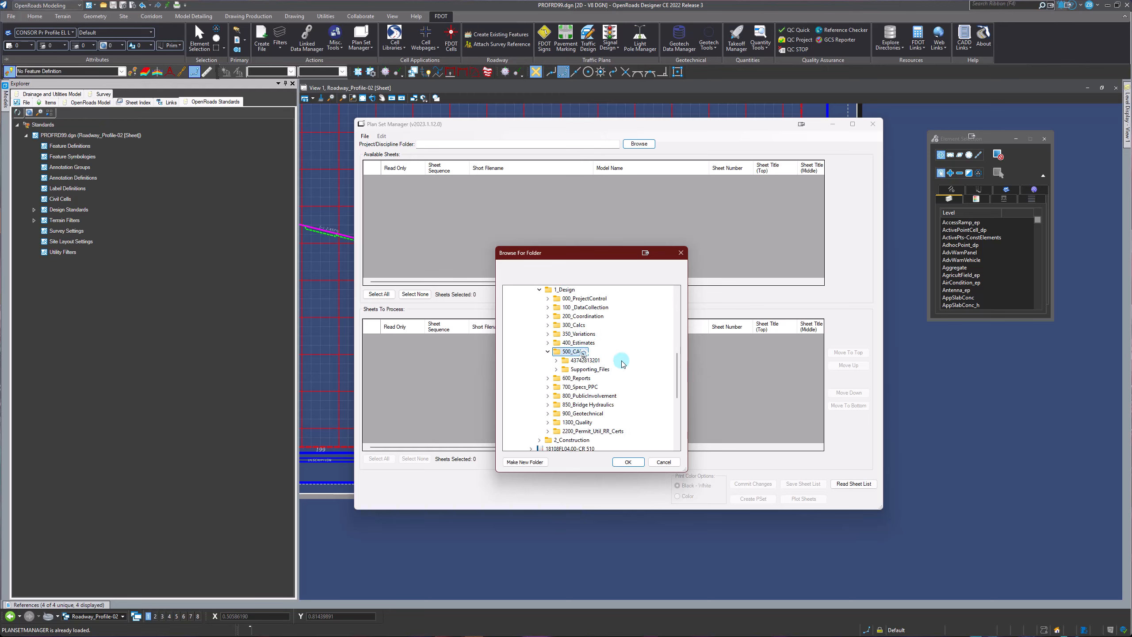
left_click(591, 344)
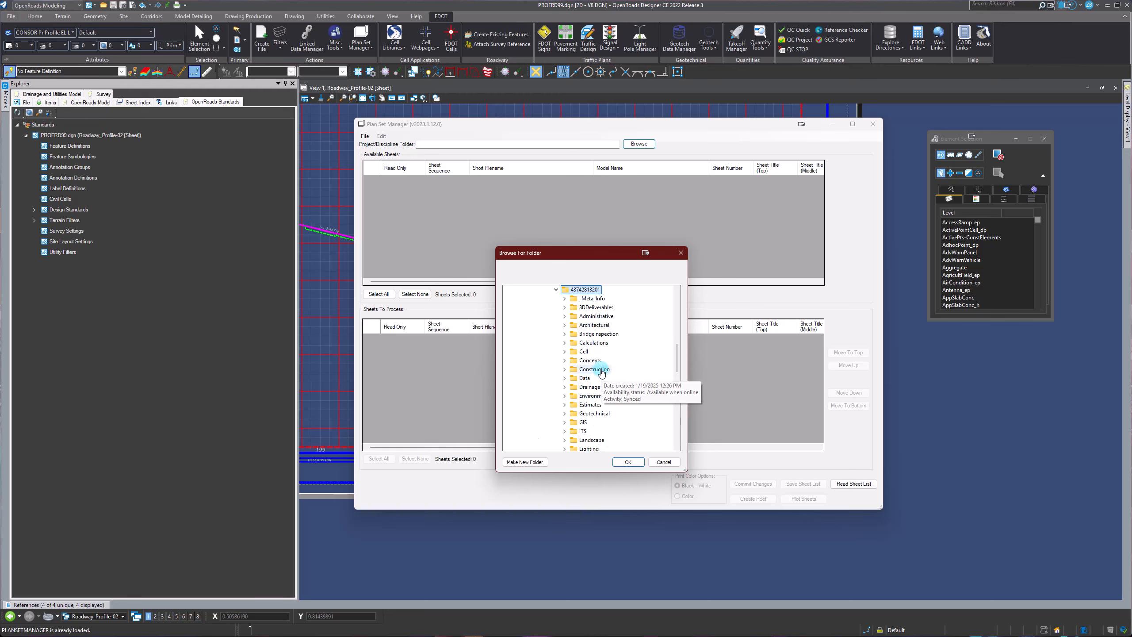
scroll(633, 423, "down", 2)
scroll(639, 430, "down", 2)
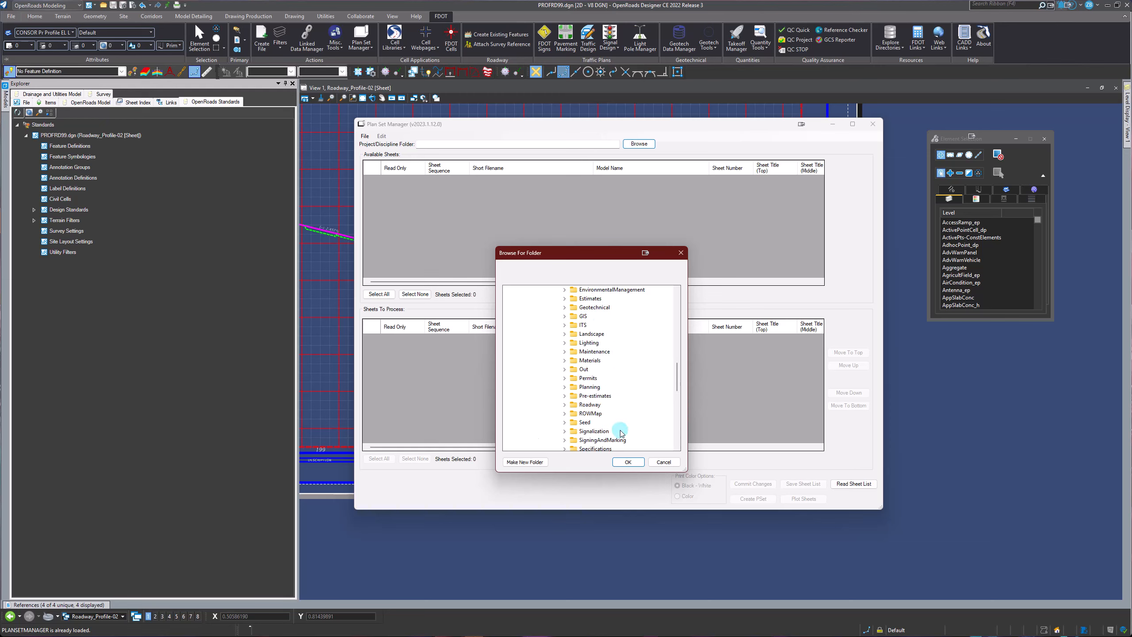
left_click(595, 404)
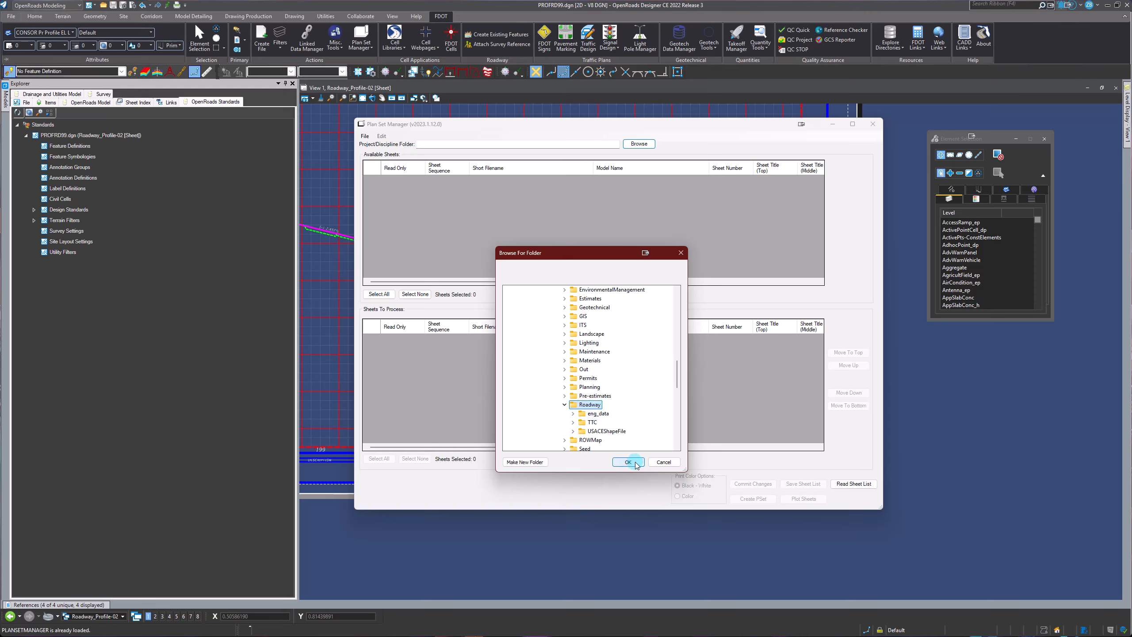
left_click(636, 463)
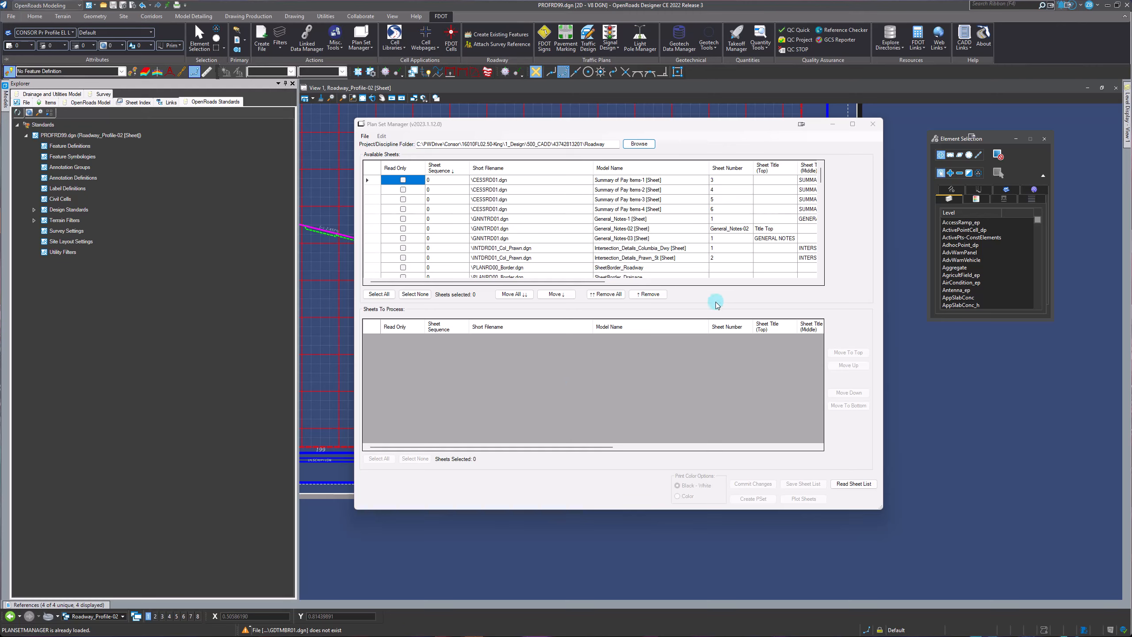
Add the three BL_US_1 Roadway_Plan sheets (01 to 03) of PLANRD99_Test.dgn to the sheets to process
scroll(486, 237, "down", 1)
scroll(513, 244, "down", 2)
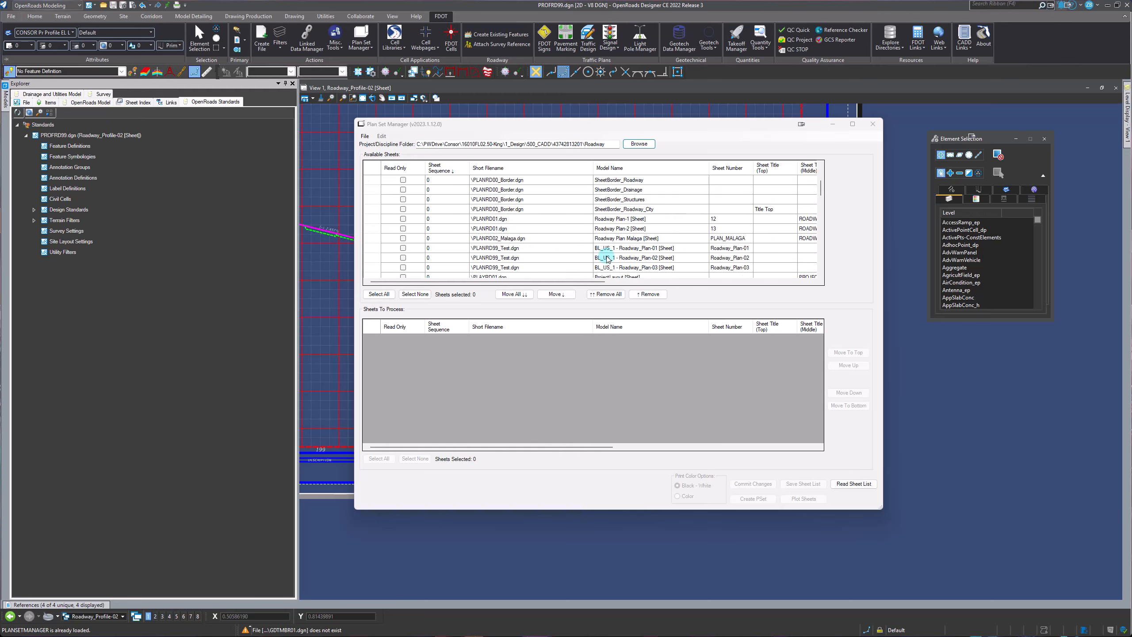
scroll(609, 259, "down", 1)
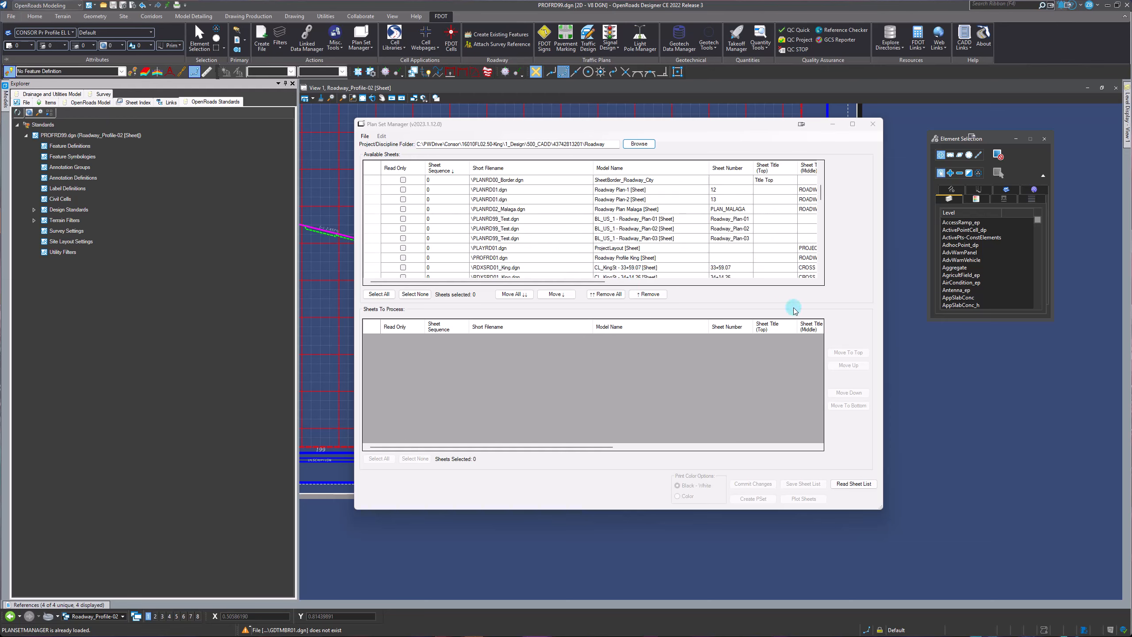
left_click(374, 218)
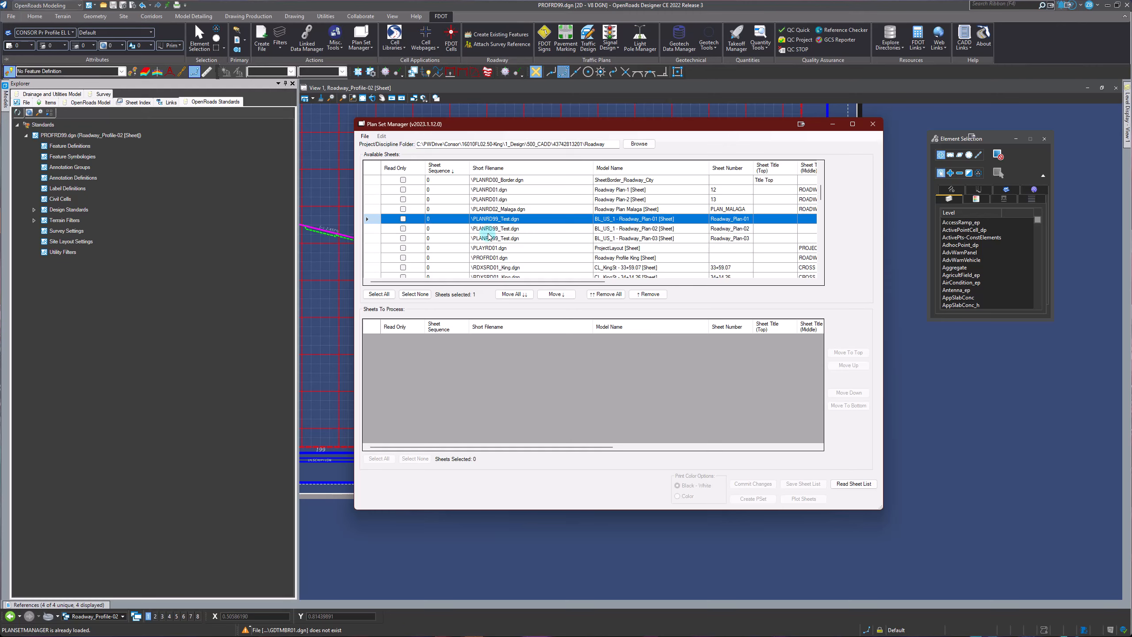
left_click(372, 239, "shift")
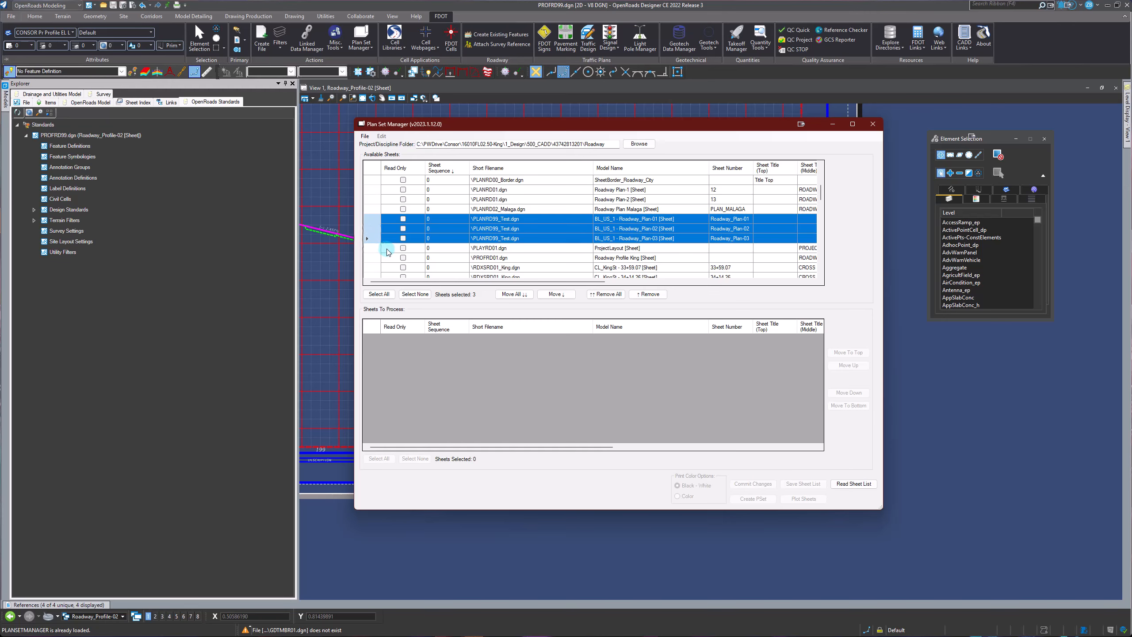
scroll(388, 252, "down", 10)
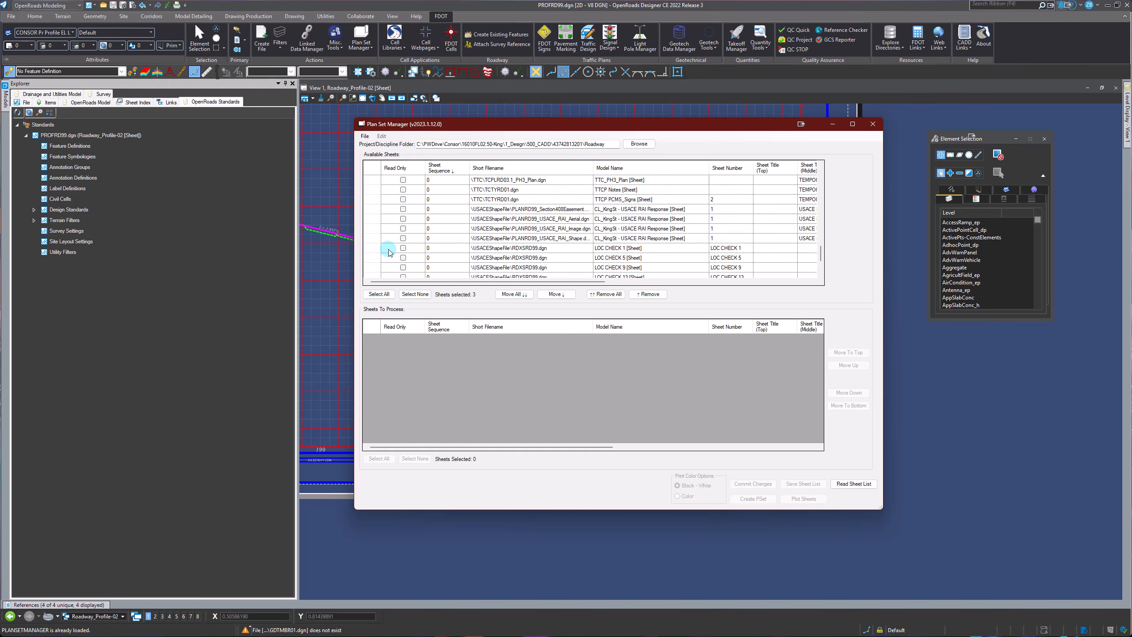
scroll(389, 252, "down", 8)
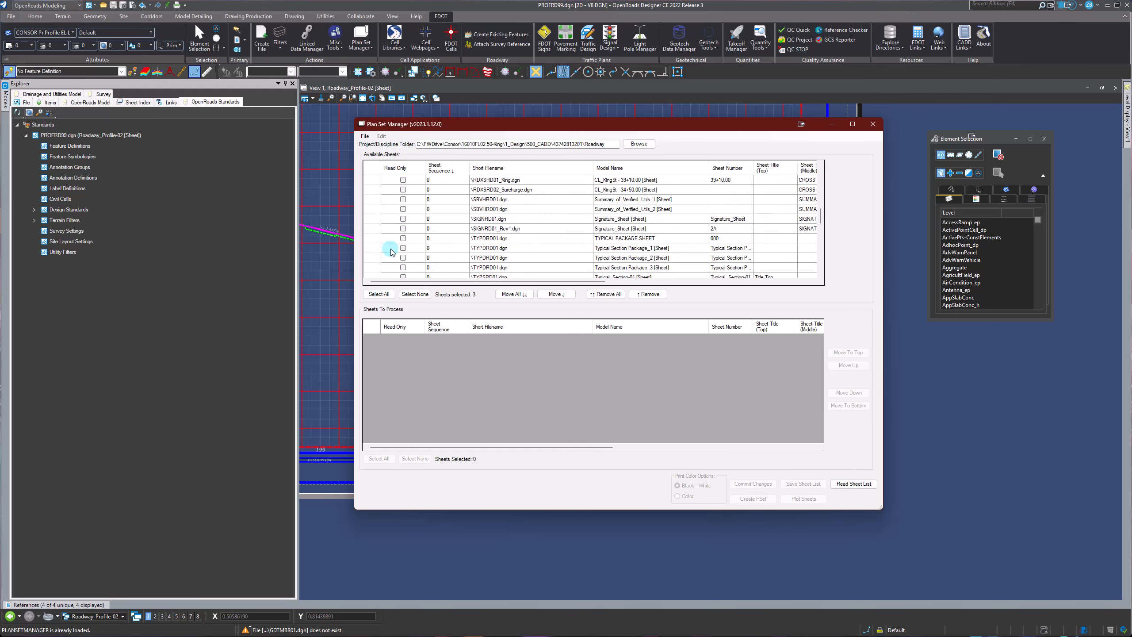
scroll(391, 251, "up", 4)
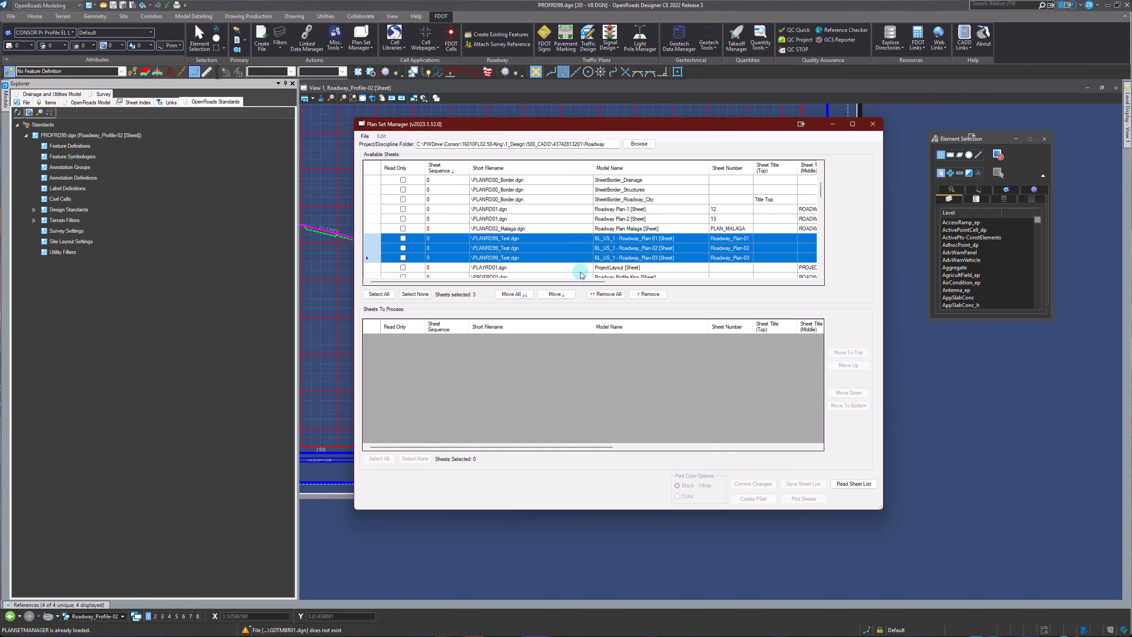
left_click(562, 298)
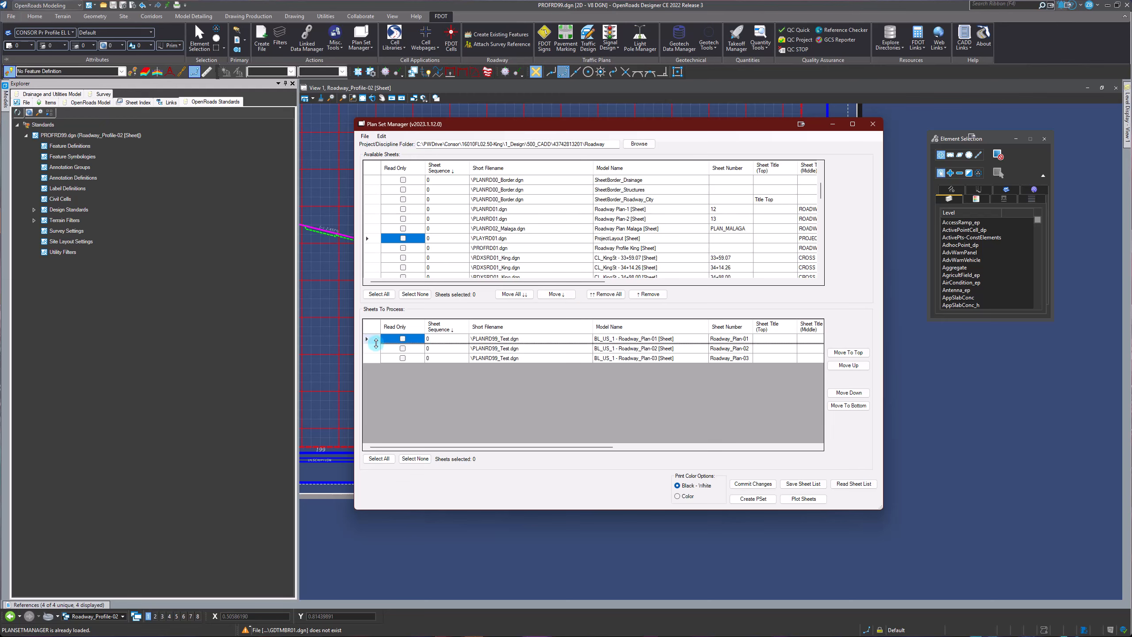
Bulk update the sheet information of all three sheets to process, setting the middle sheet title to ROADWAY PLAN
left_click(379, 458)
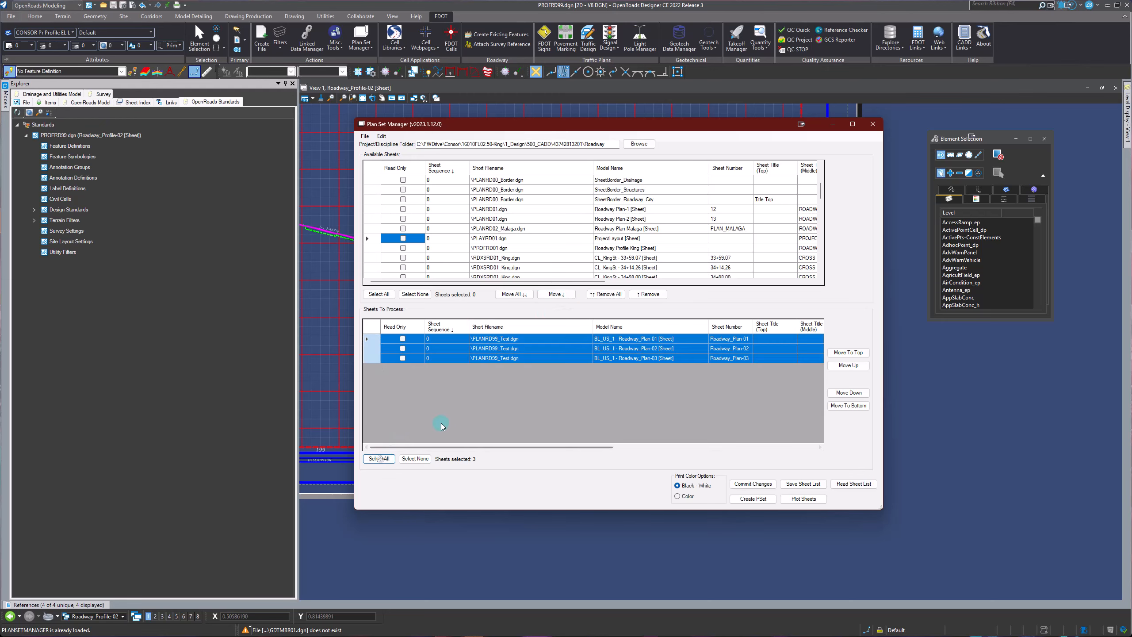
right_click(494, 349)
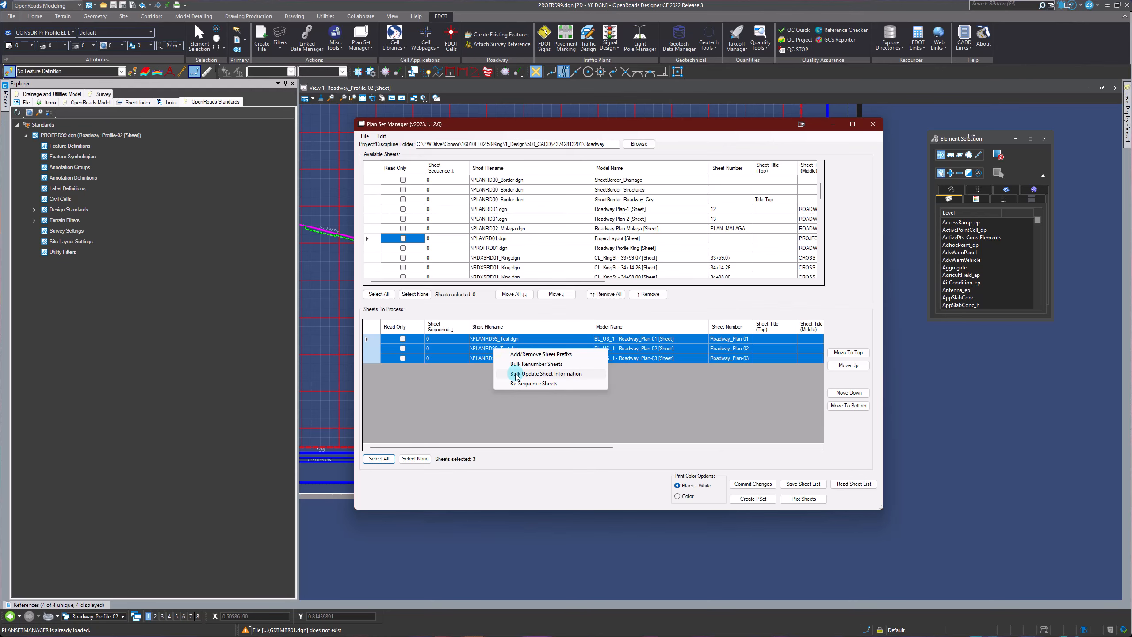
left_click(517, 373)
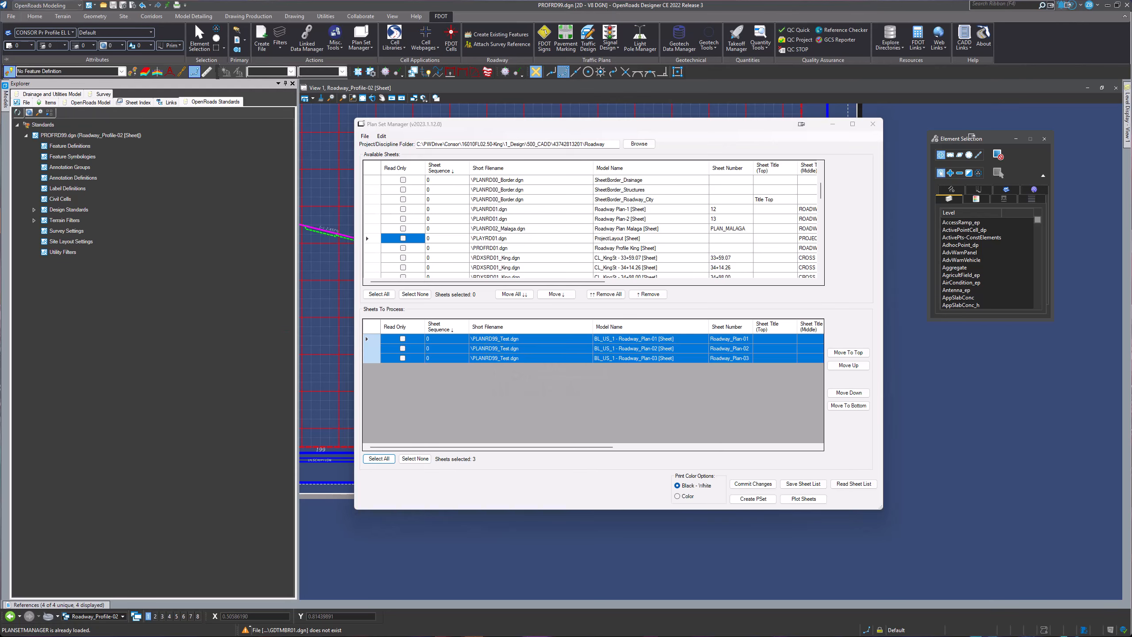
left_click(264, 150)
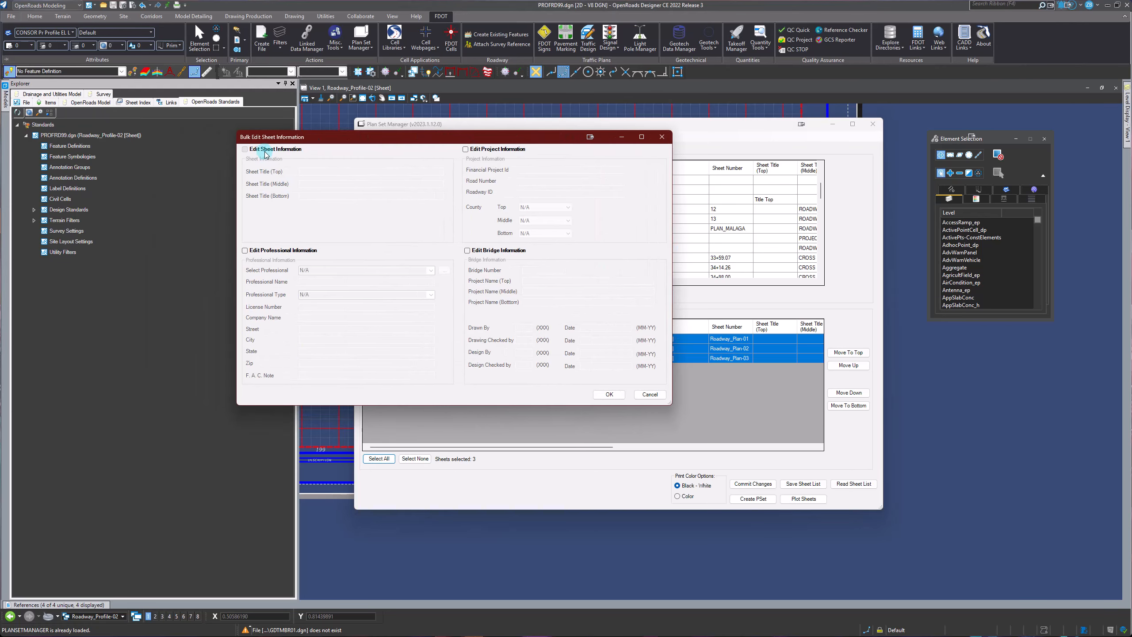
left_click(322, 186)
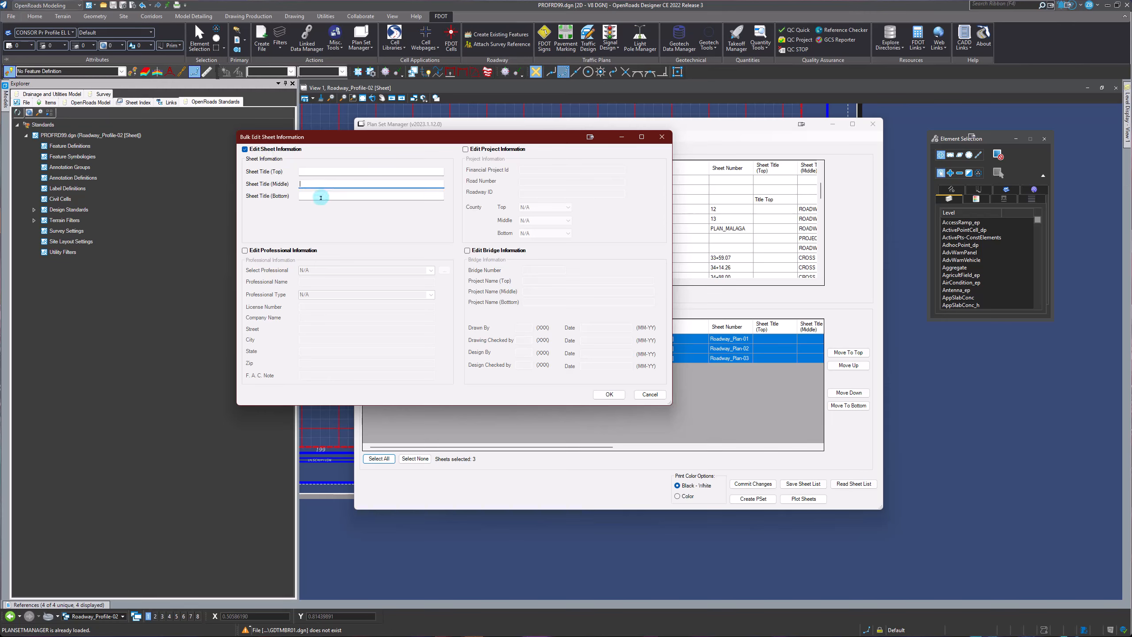
type("ROADWAY PLAN")
left_click(617, 397)
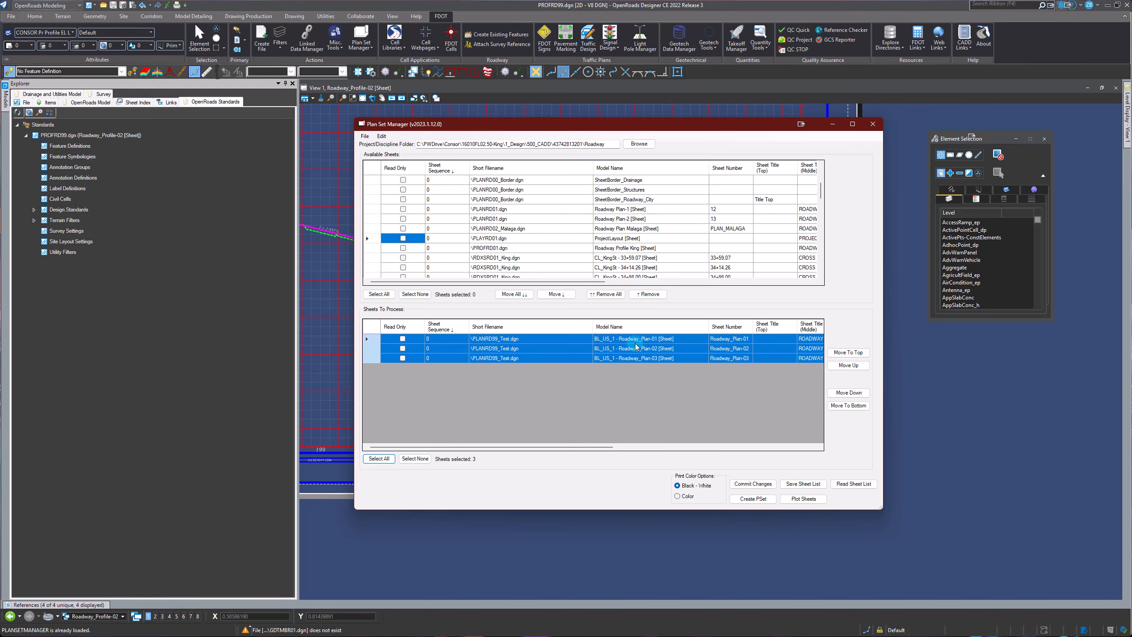
Commit the sheet title changes to the plan sheets and close the Plan Set Manager
left_click(750, 485)
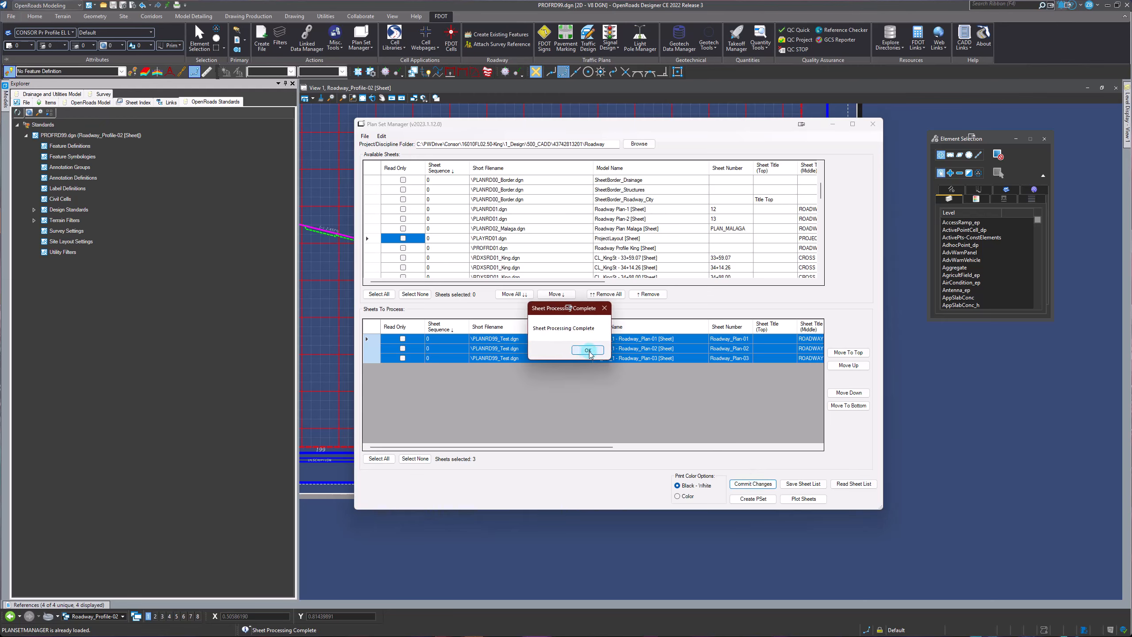
left_click(588, 351)
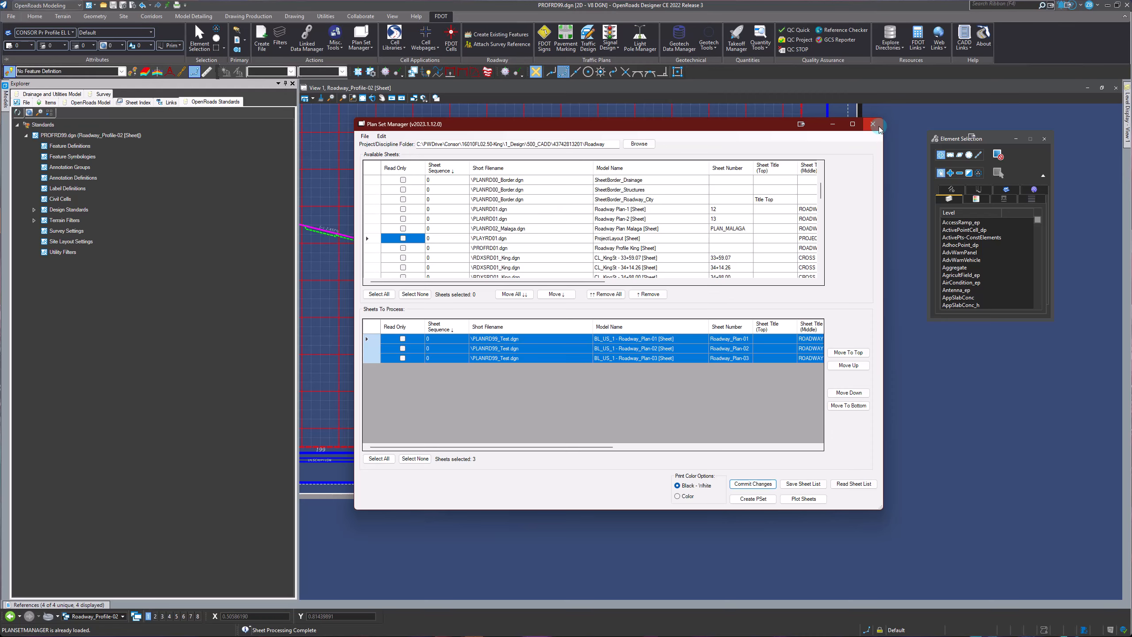
left_click(873, 125)
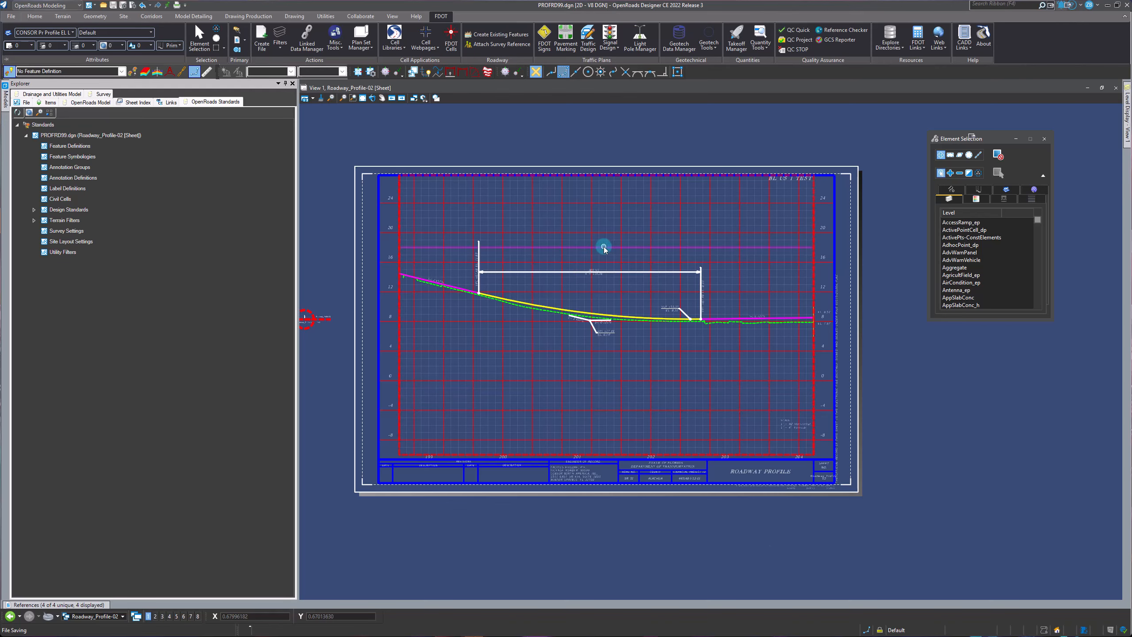
Examine the Roadway_Profile-02 sheet's vertical curve labels, grade and end elevation annotations, scale note and title block
scroll(601, 245, "up", 2)
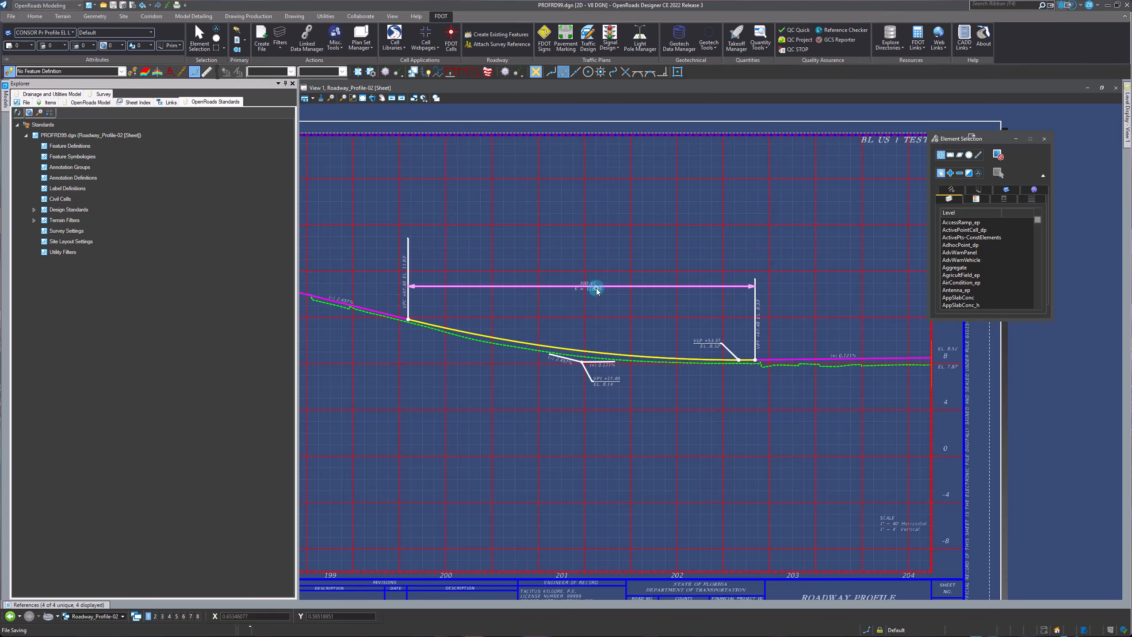
scroll(959, 352, "up", 2)
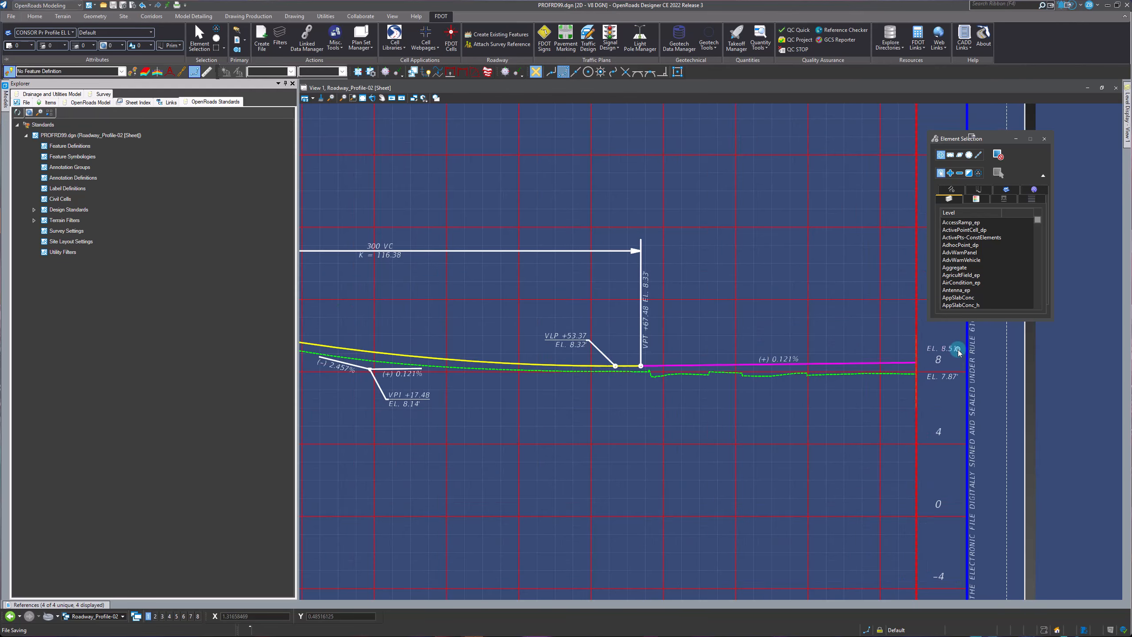
scroll(1028, 417, "down", 4)
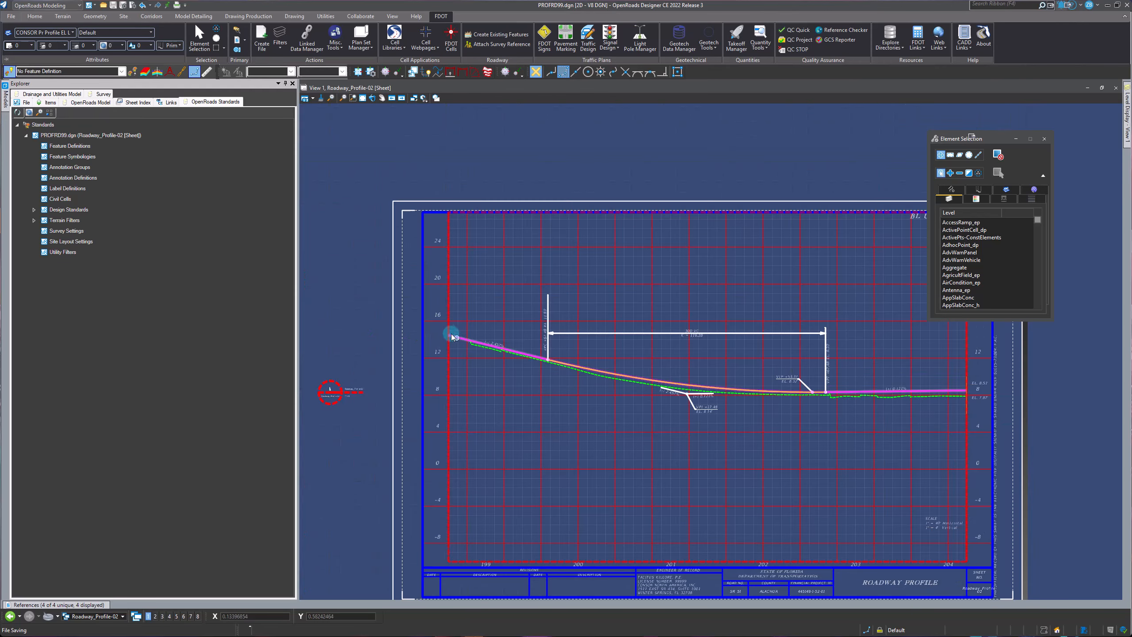
scroll(455, 334, "up", 5)
scroll(519, 401, "down", 5)
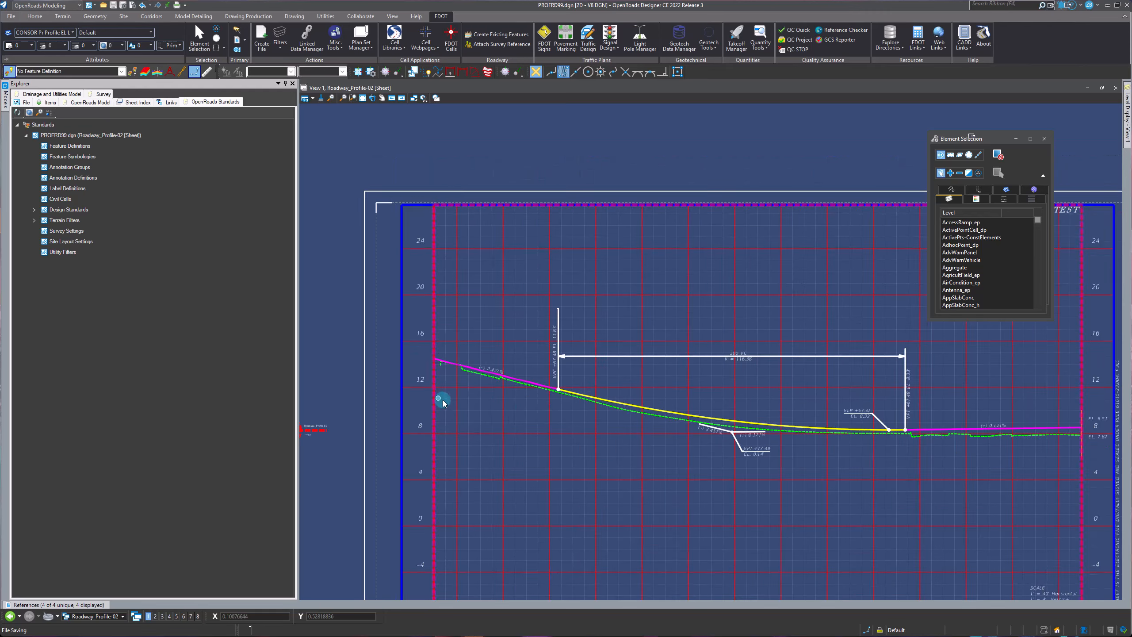
scroll(936, 441, "up", 3)
scroll(970, 416, "down", 4)
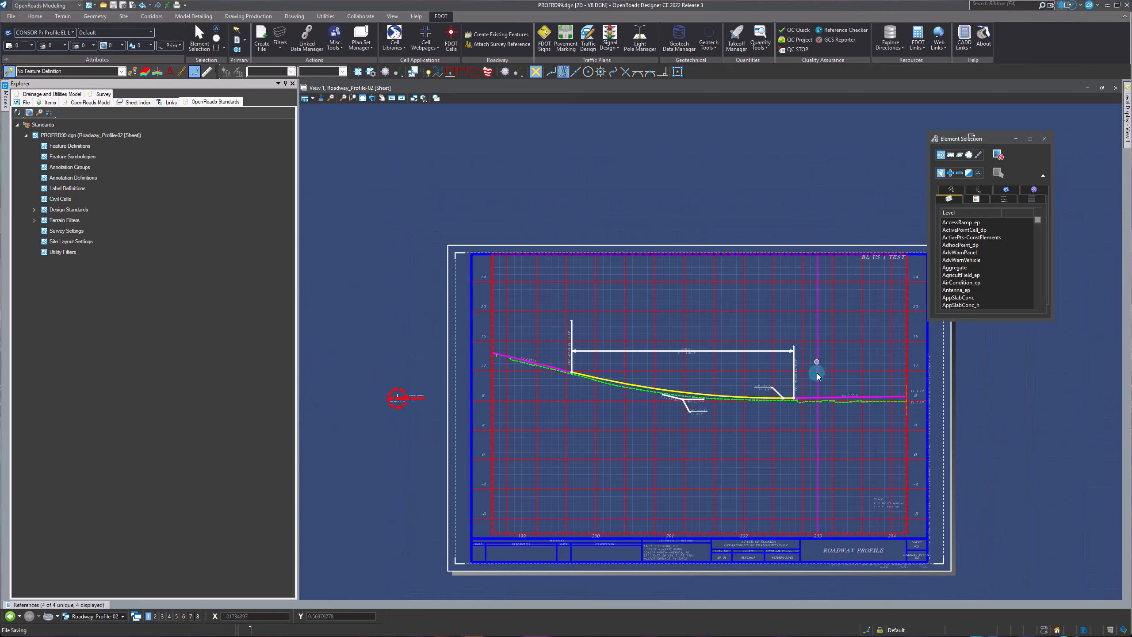
scroll(909, 520, "up", 4)
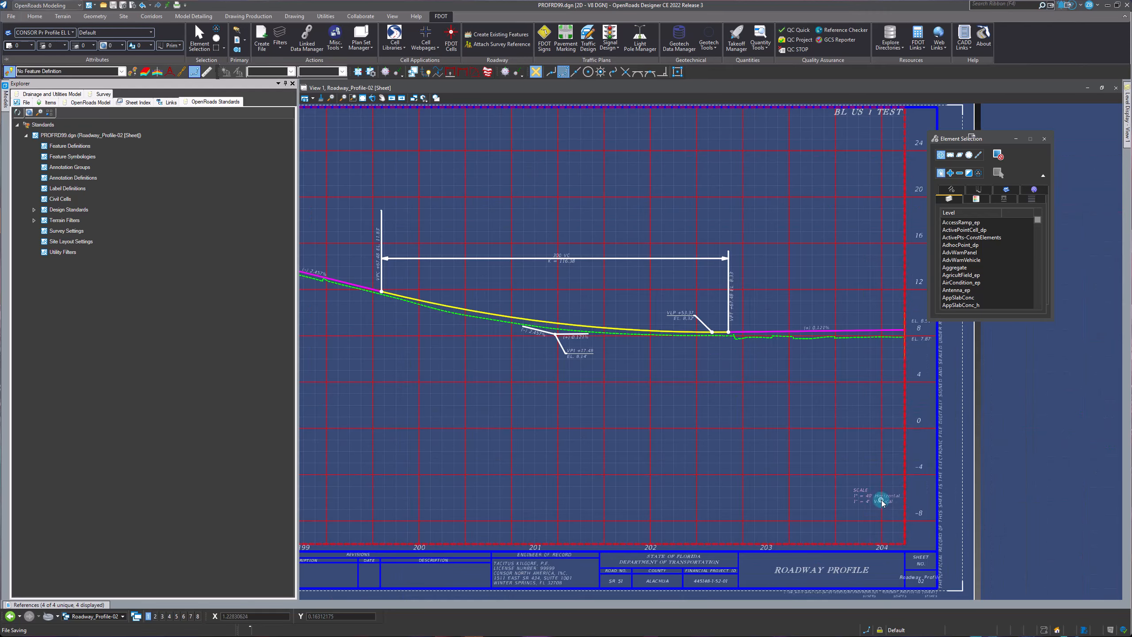
scroll(910, 484, "down", 1)
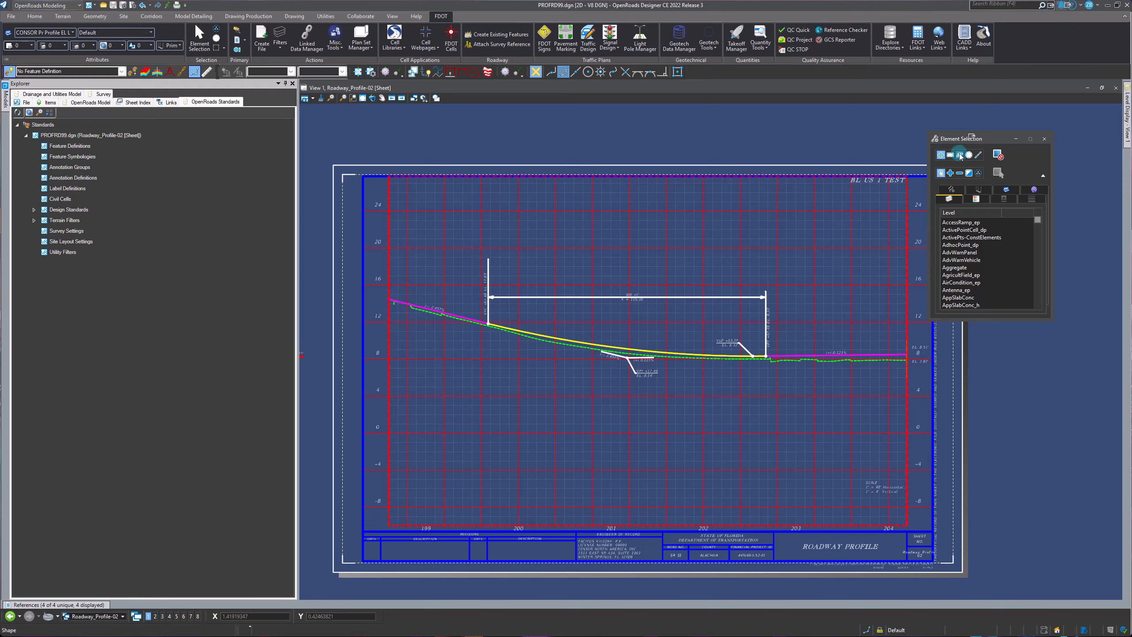
Check the sheet title on the Roadway_Plan-02 sheet in PLANRD99_Test.dgn and the descriptions of the plan sheet models
left_click_drag(958, 141, 999, 142)
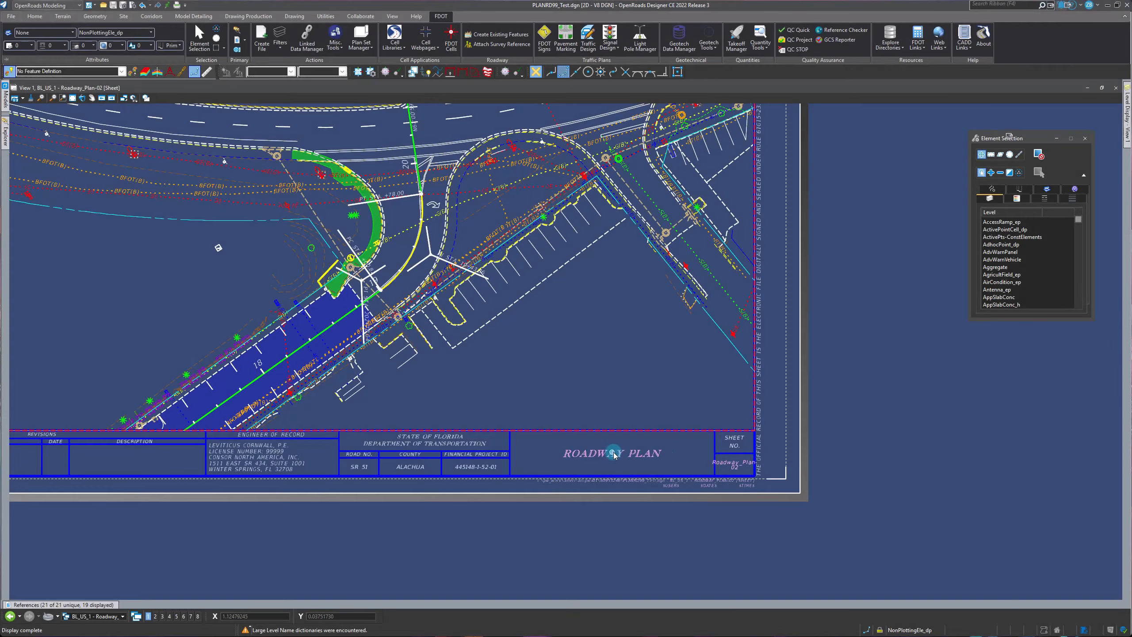
scroll(665, 535, "down", 1)
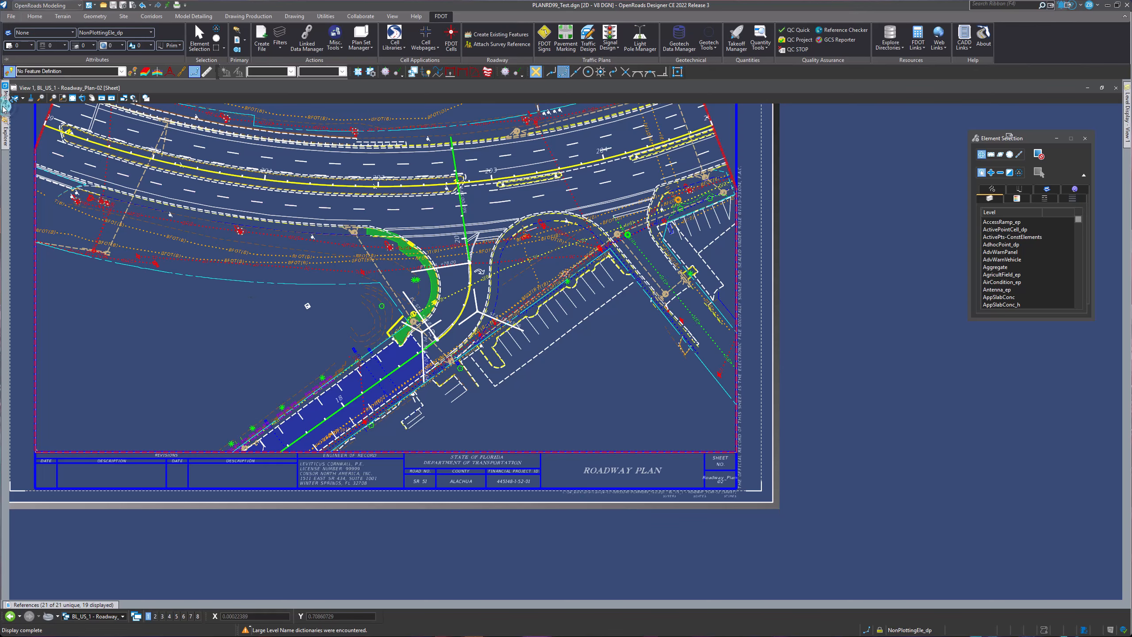
mouse_move(3, 108)
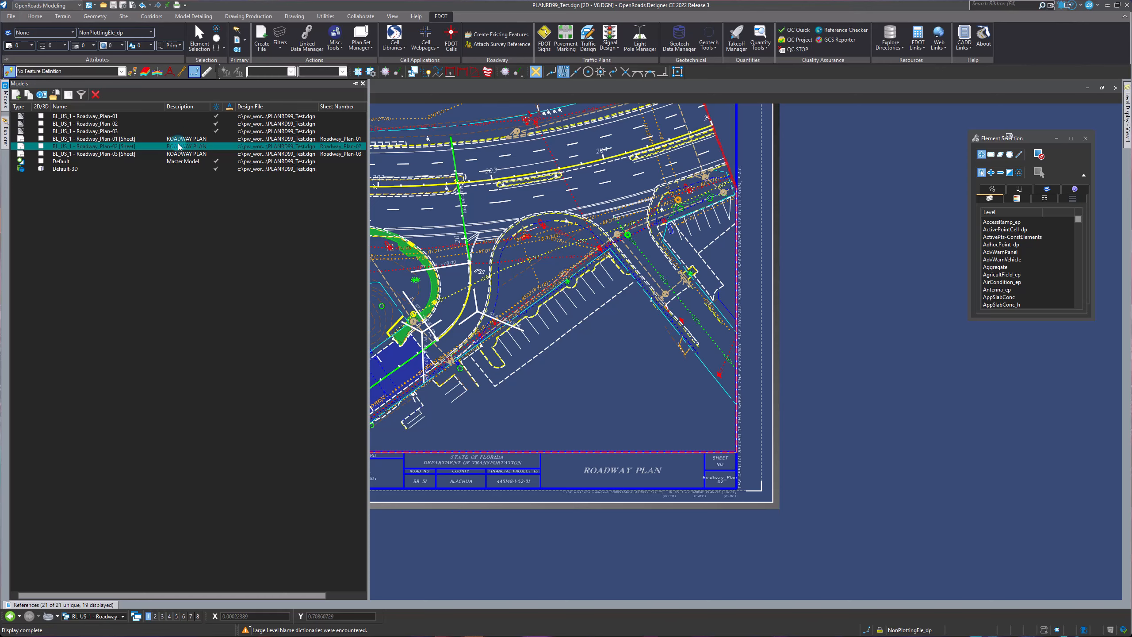
left_click(645, 476)
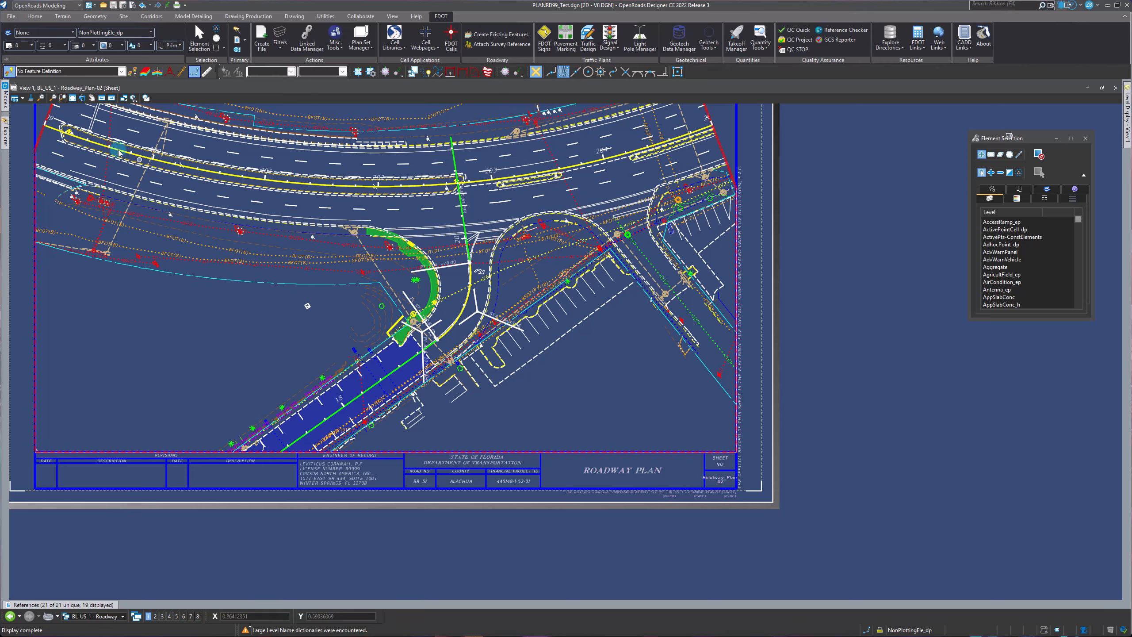
left_click(6, 99)
left_click(1016, 484)
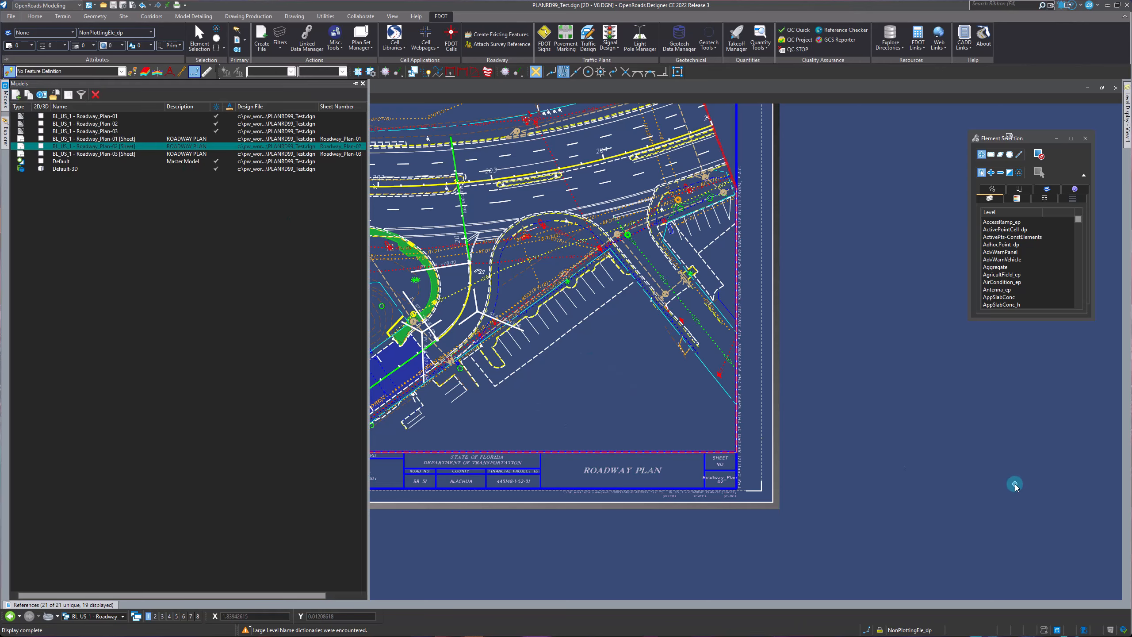
left_click(534, 181)
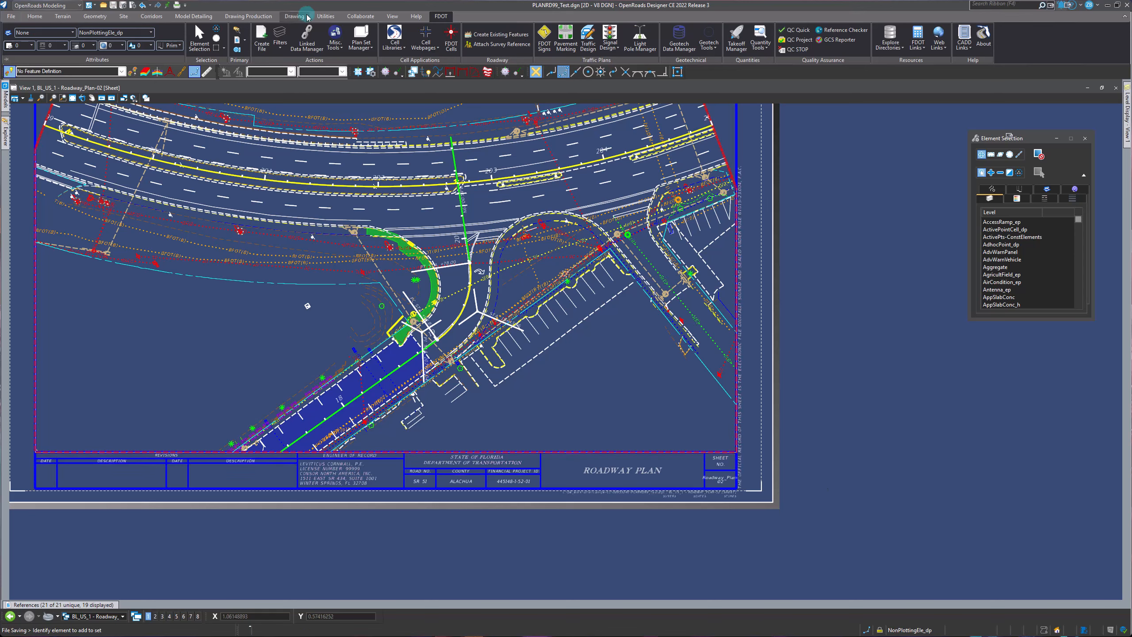
left_click(325, 16)
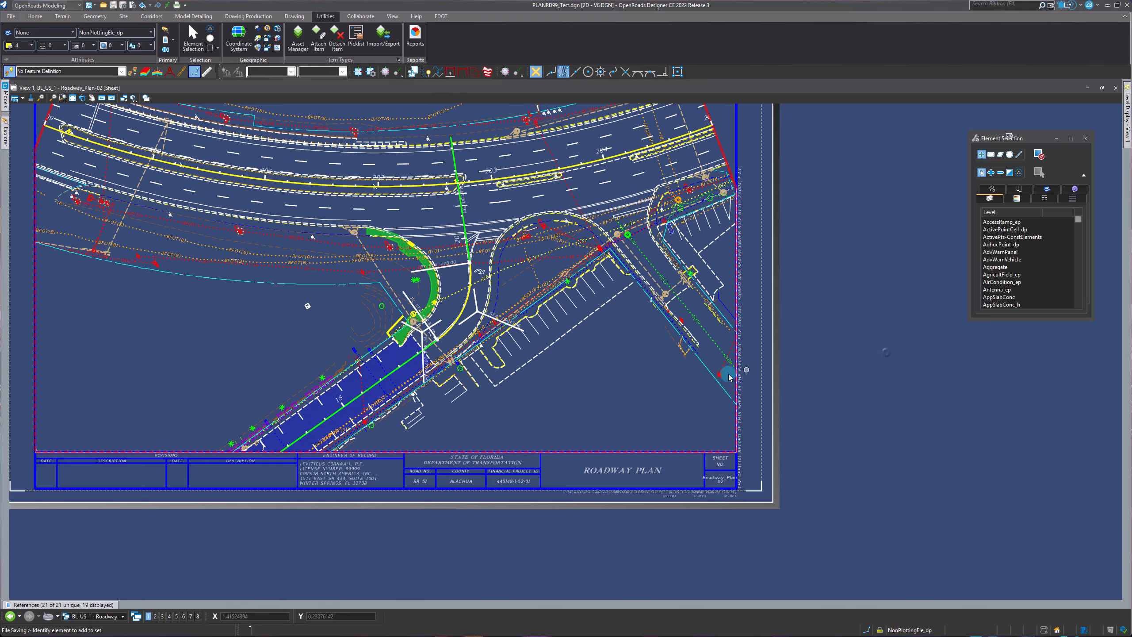
scroll(897, 455, "down", 2)
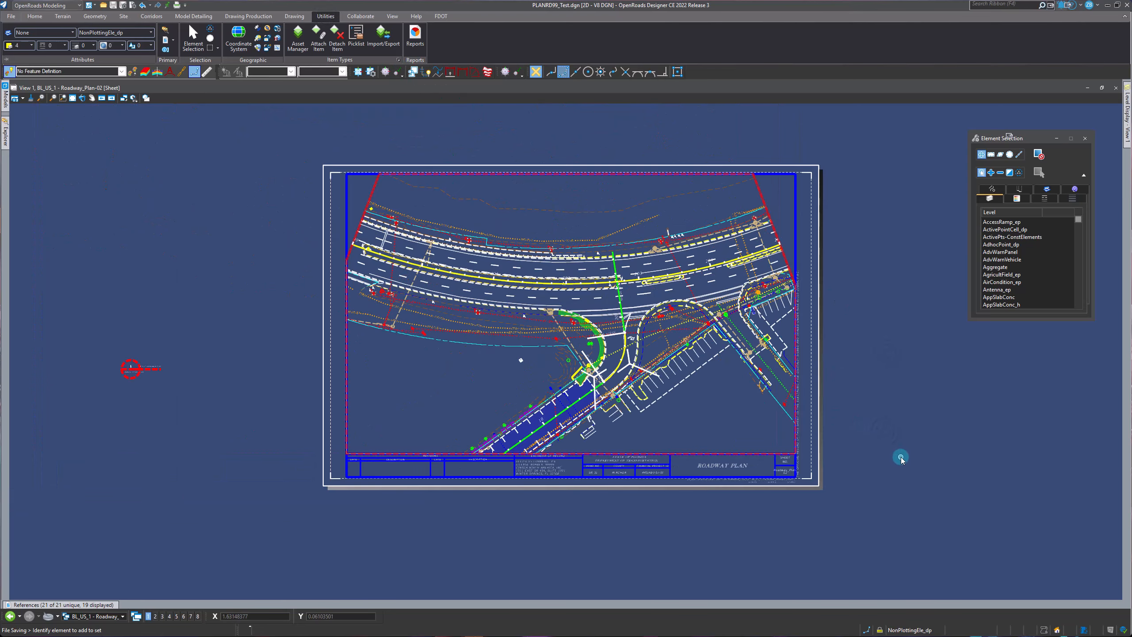
scroll(734, 435, "up", 1)
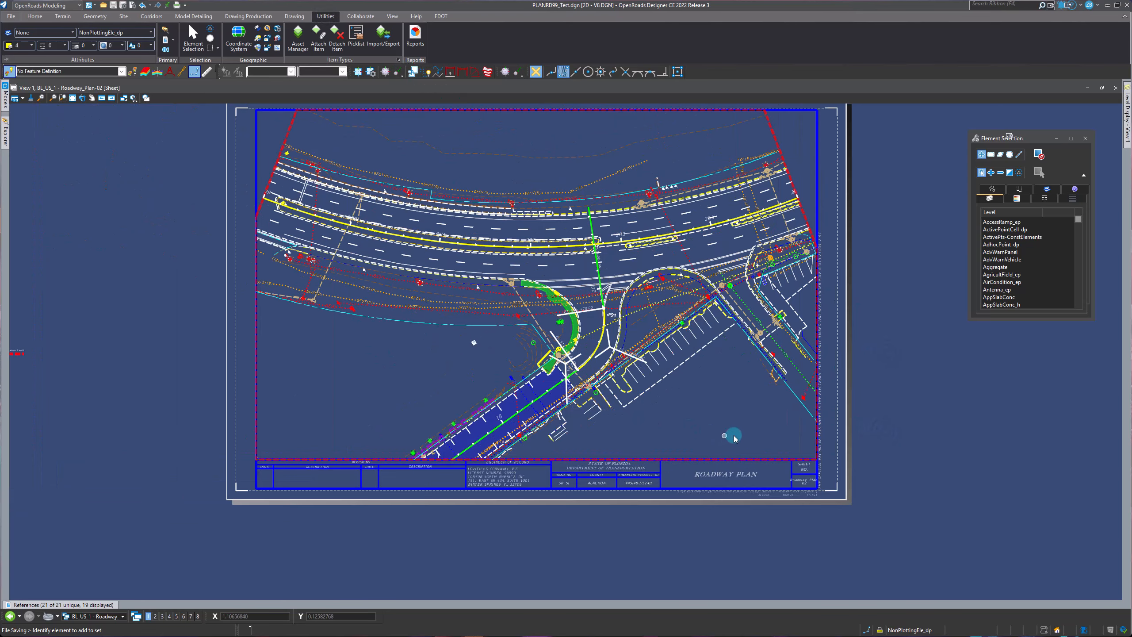
left_click(823, 431)
left_click(291, 256)
Open the Roadway_Plan-01 and Roadway_Plan-03 sheet models in turn to check the sheet titles in their title blocks
left_click(6, 98)
mouse_move(5, 104)
double_click(116, 139)
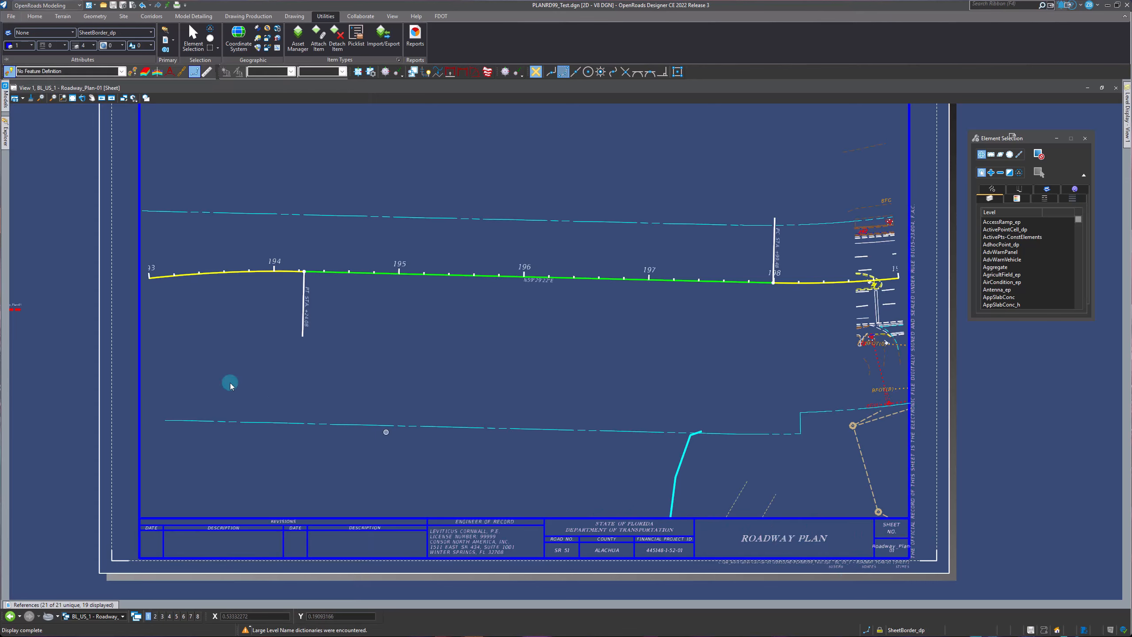
mouse_move(6, 106)
double_click(111, 153)
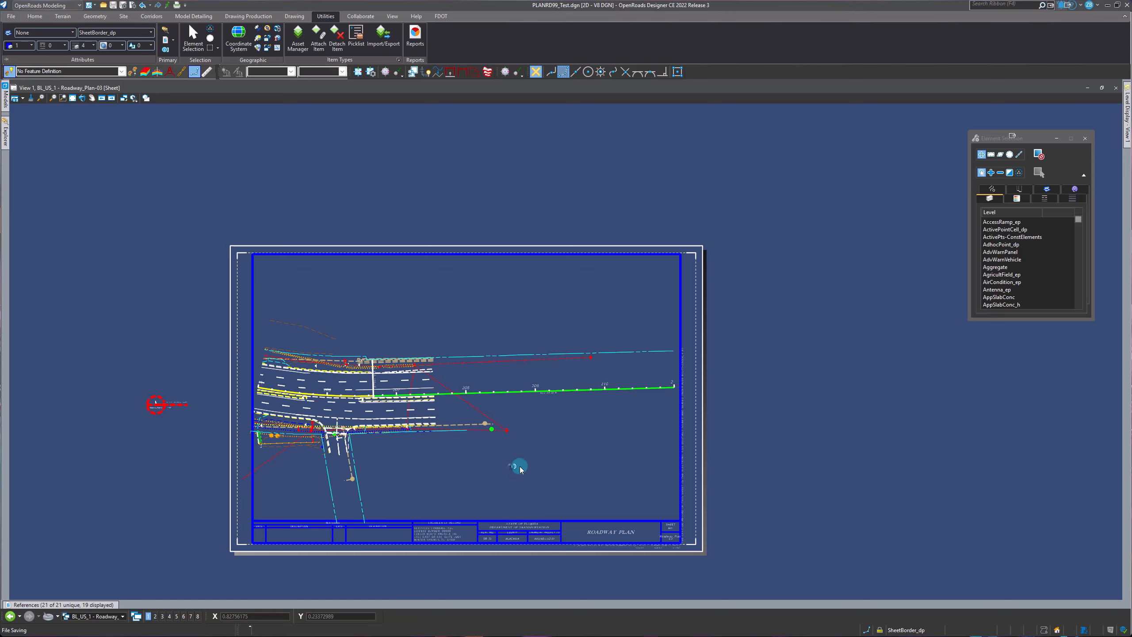
scroll(841, 533, "down", 2)
scroll(596, 576, "up", 2)
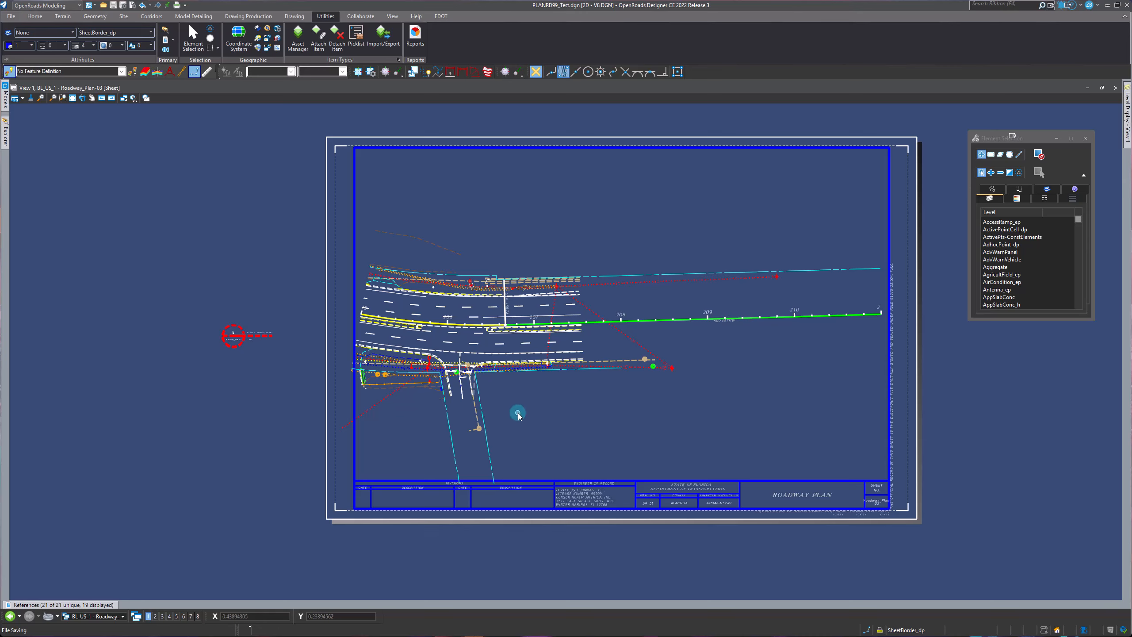
left_click(441, 16)
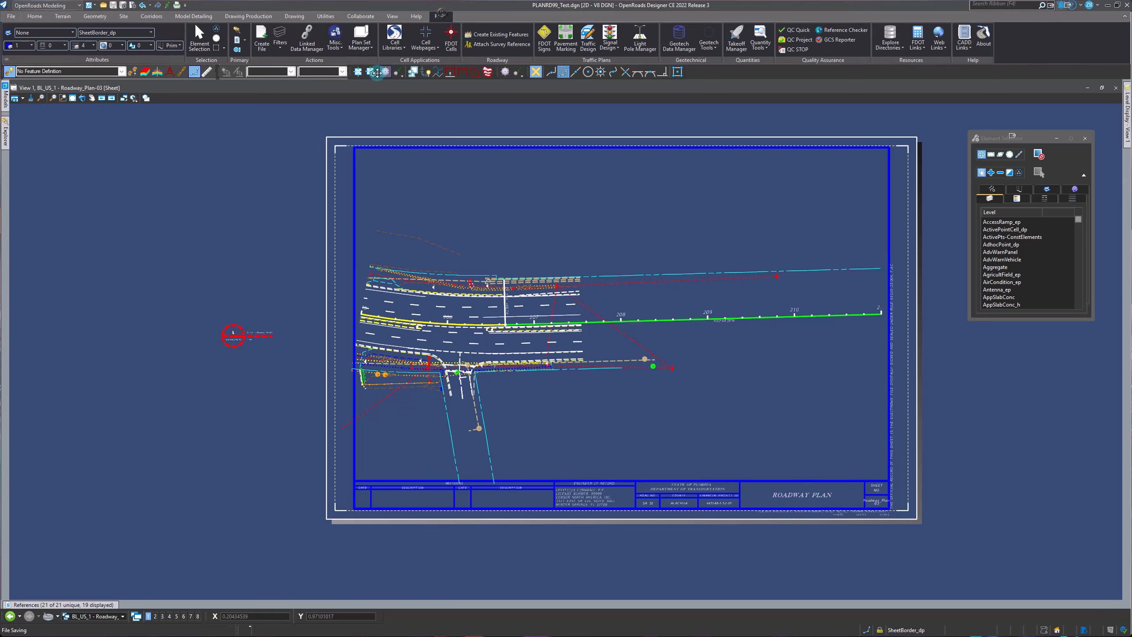